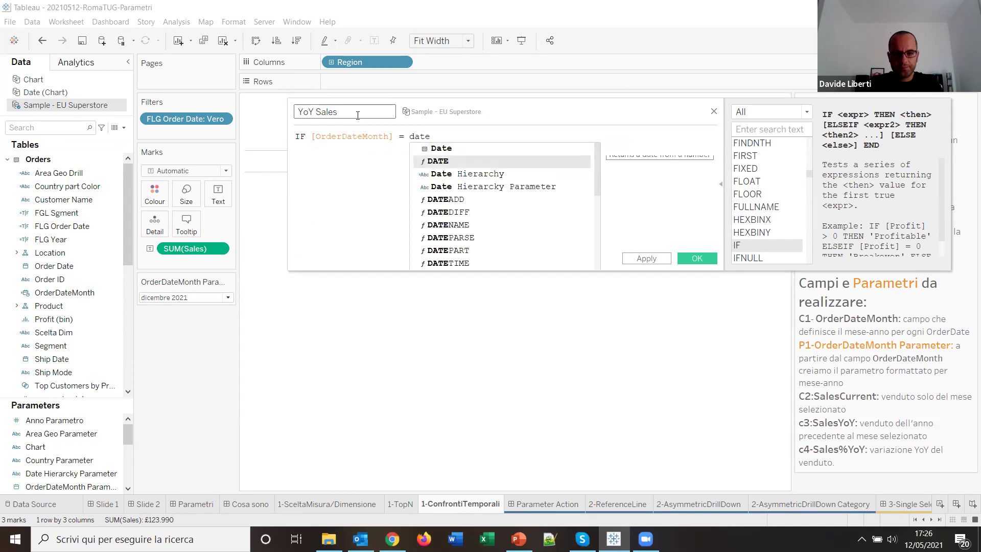
Write the YoY Sales condition comparing [OrderDateMonth] with DATEADD('year',[OrderDateMonth Parameter],-1)
{"action": "key", "text": "Return"}
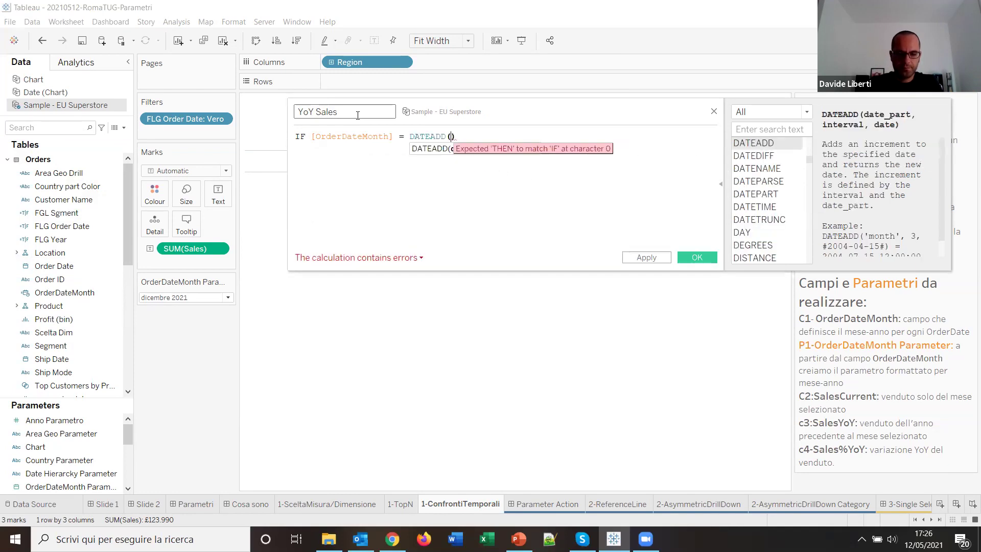
{"action": "type", "text": "'"}
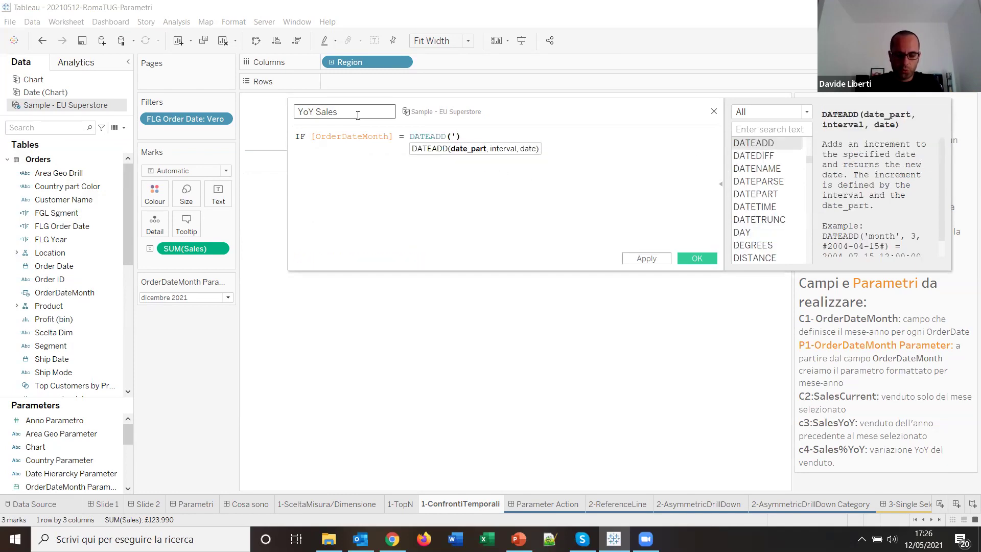
{"action": "type", "text": "year'"}
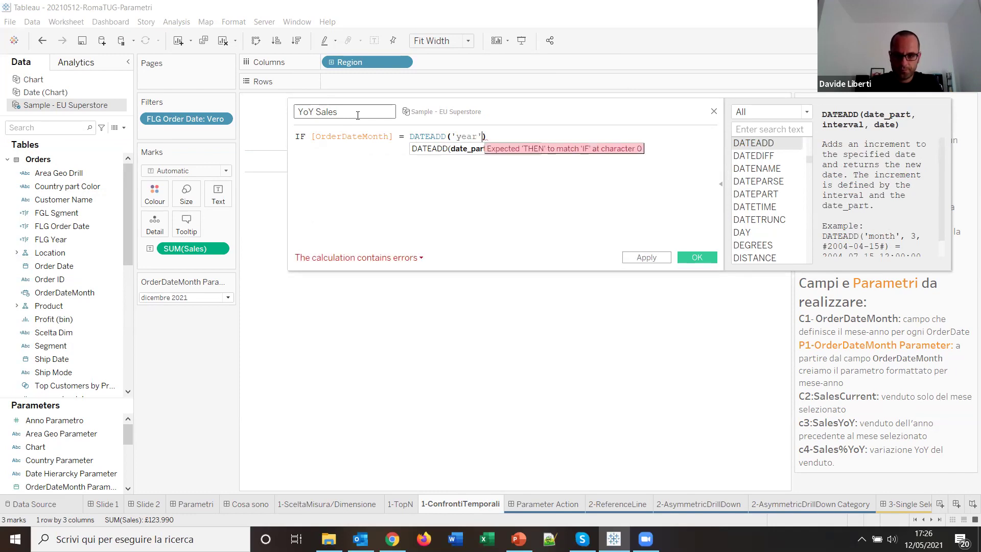
{"action": "type", "text": ","}
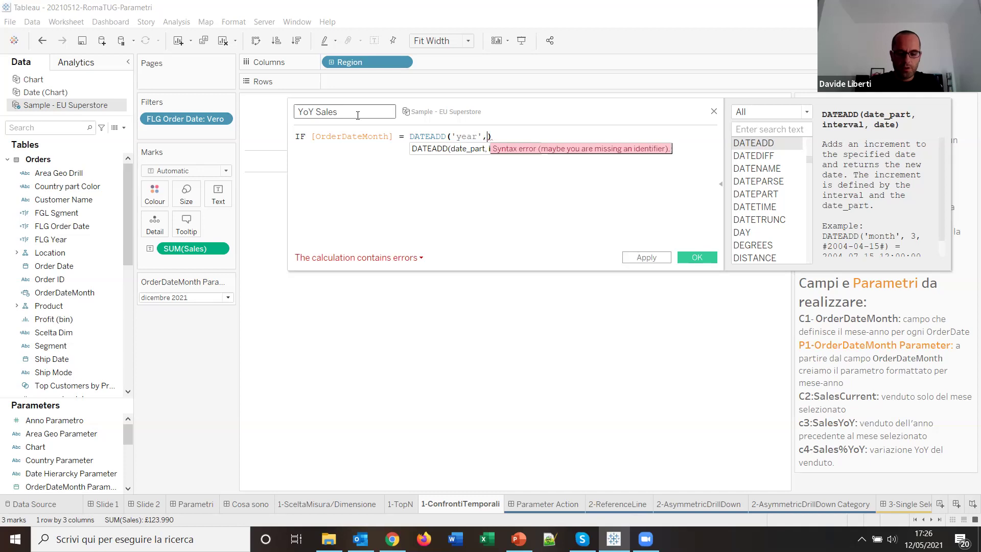
{"action": "type", "text": "or"}
{"action": "key", "text": "Down"}
{"action": "key", "text": "Down"}
{"action": "key", "text": "Down"}
{"action": "key", "text": "Down"}
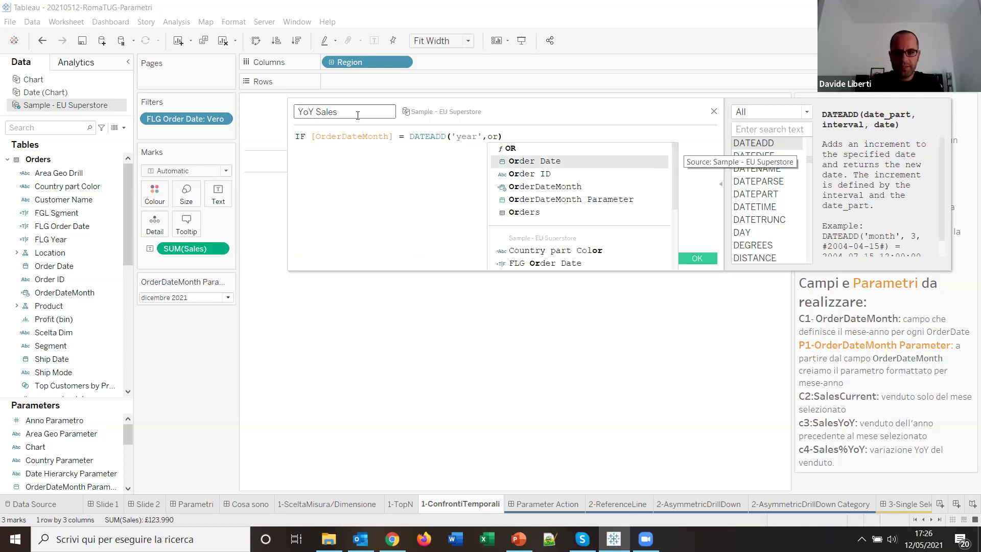
{"action": "key", "text": "Return"}
{"action": "type", "text": ",-1"}
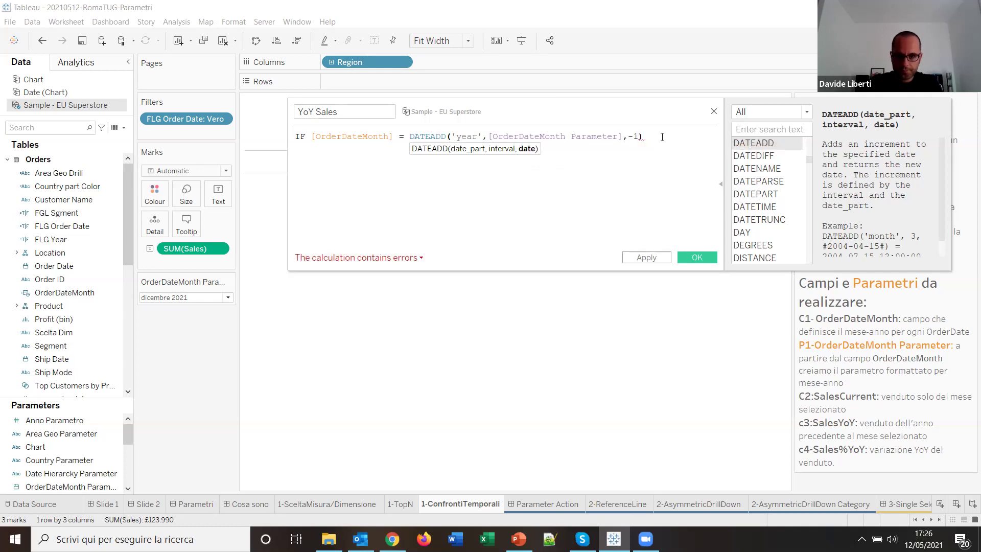
Complete the YoY Sales calculation on a new line with then [Sales] END
{"action": "key", "text": "Return"}
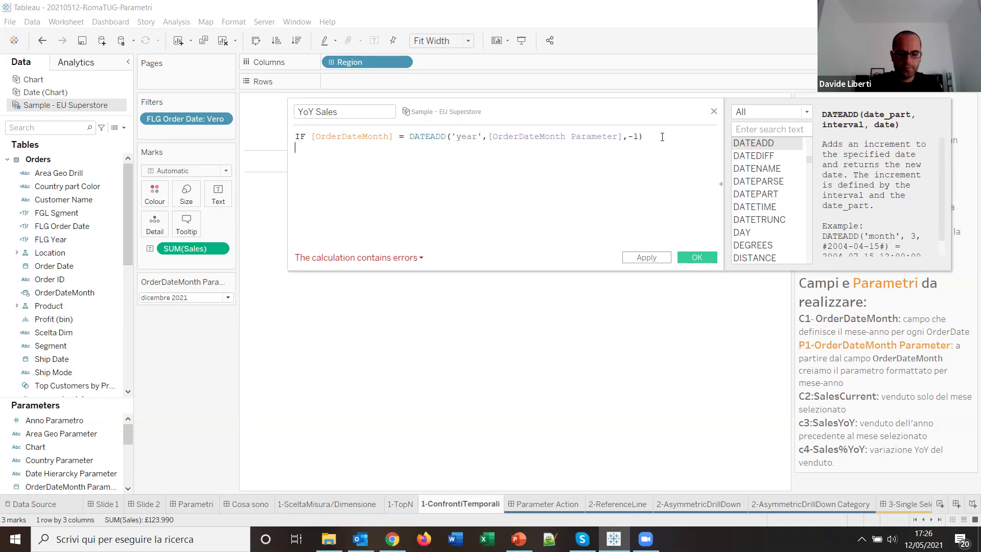
{"action": "type", "text": "then sa"}
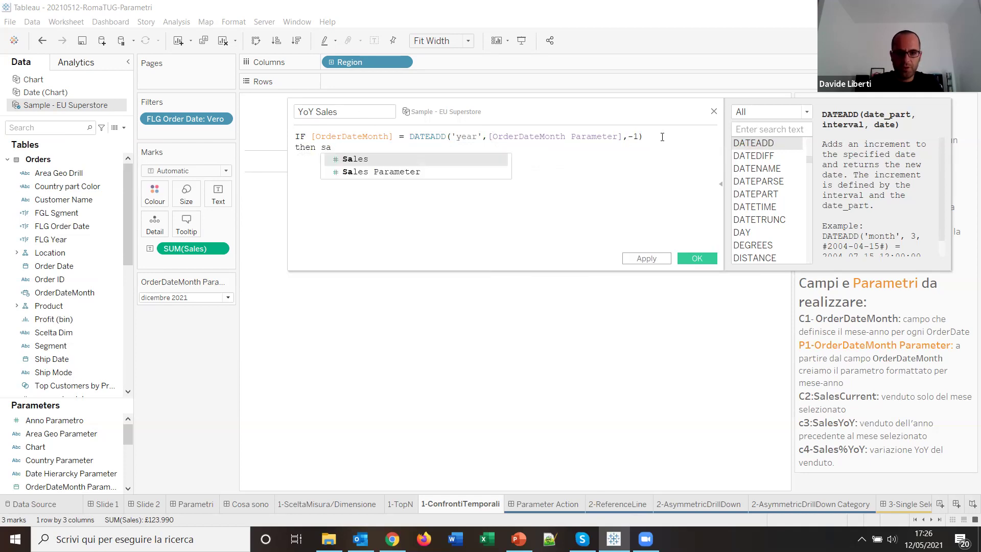
{"action": "key", "text": "Return"}
{"action": "type", "text": "END"}
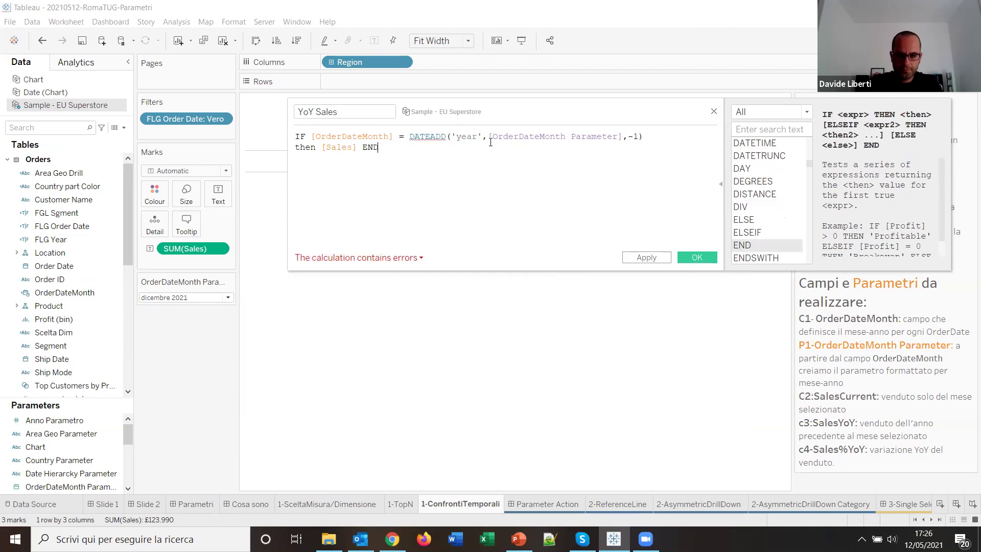
Check the calculation error, reorder the arguments to DATEADD('year',-1,[OrderDateMonth Parameter]), and save the YoY Sales field
{"action": "left_click_drag", "start_coordinate": [489, 136], "coordinate": [621, 137]}
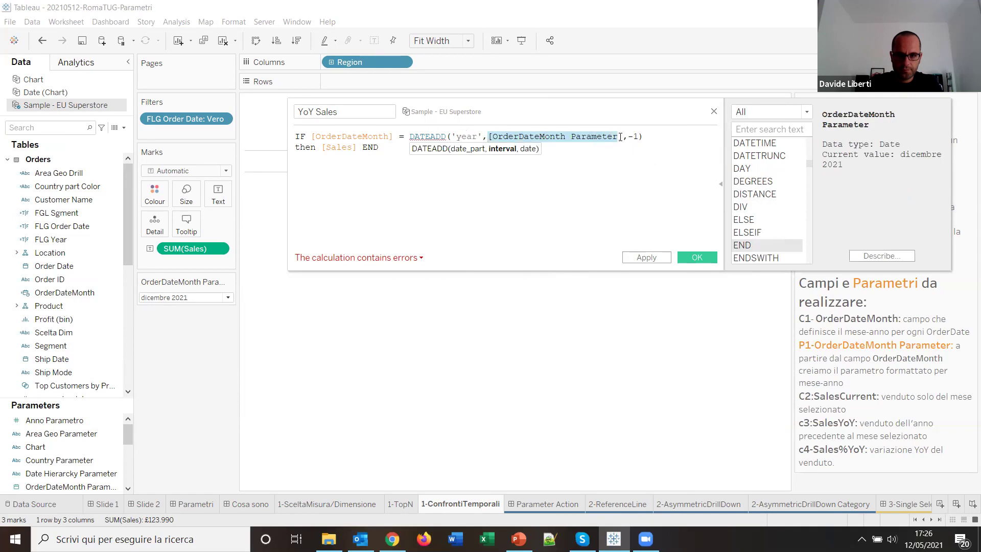
{"action": "left_click", "coordinate": [391, 259]}
{"action": "left_click", "coordinate": [470, 170]}
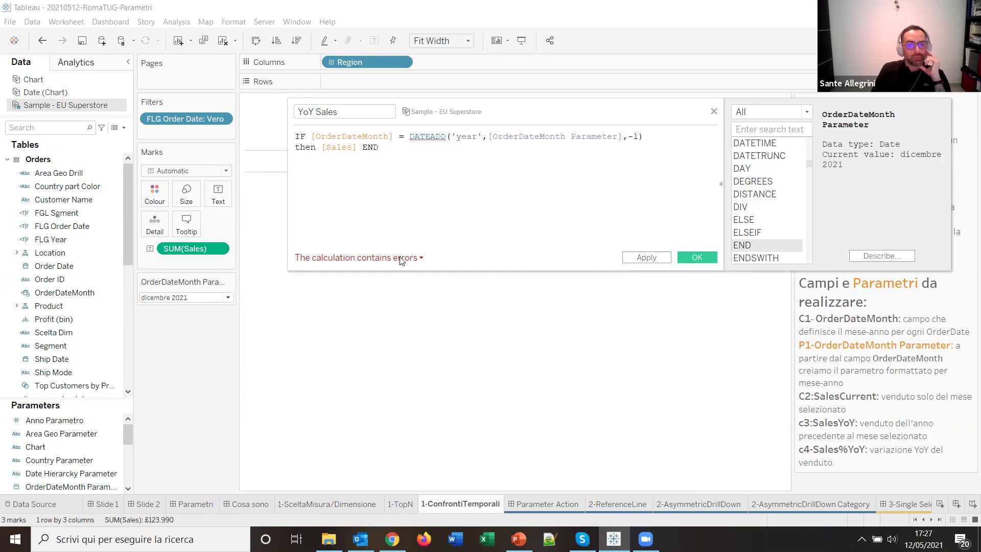
{"action": "left_click", "coordinate": [638, 137]}
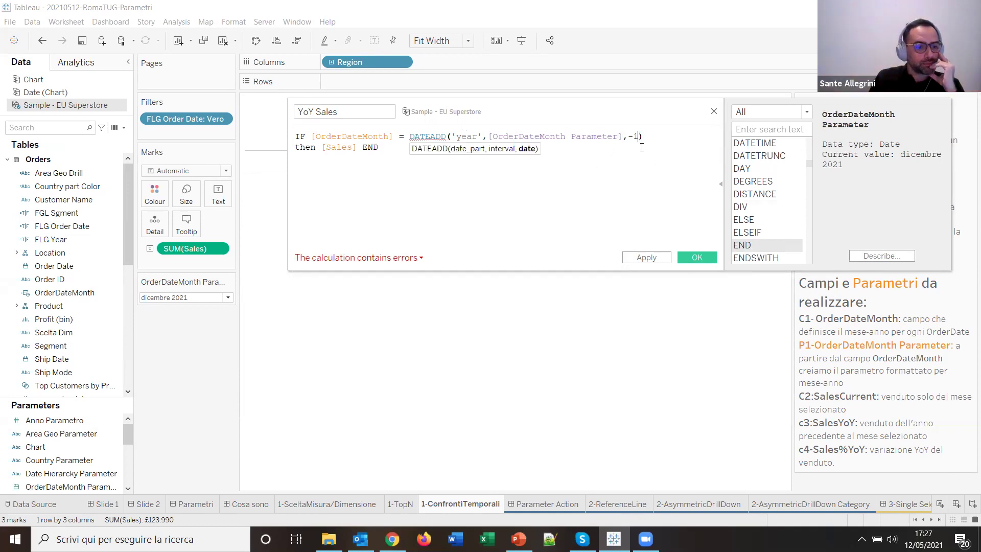
{"action": "key", "text": "BackSpace"}
{"action": "key", "text": "BackSpace"}
{"action": "key", "text": "BackSpace"}
{"action": "key", "text": "Left"}
{"action": "key", "text": "Left"}
{"action": "key", "text": "Left"}
{"action": "key", "text": "Left"}
{"action": "key", "text": "Left"}
{"action": "key", "text": "Left"}
{"action": "key", "text": "Left"}
{"action": "key", "text": "Left"}
{"action": "key", "text": "Left"}
{"action": "key", "text": "Left"}
{"action": "key", "text": "Left"}
{"action": "key", "text": "Left"}
{"action": "key", "text": "Left"}
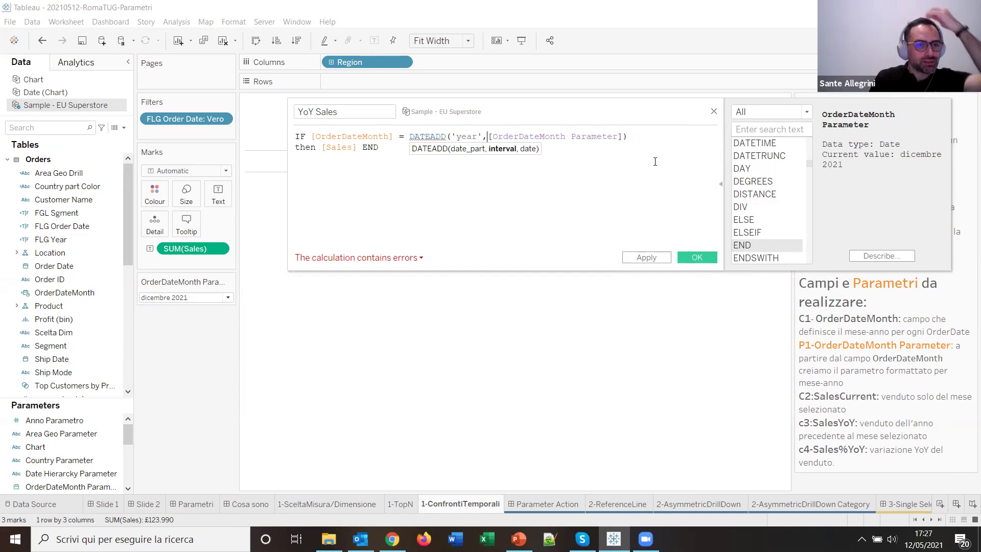
{"action": "key", "text": "Left"}
{"action": "key", "text": "Left"}
{"action": "key", "text": "Left"}
{"action": "key", "text": "Left"}
{"action": "key", "text": "Left"}
{"action": "type", "text": "-1,"}
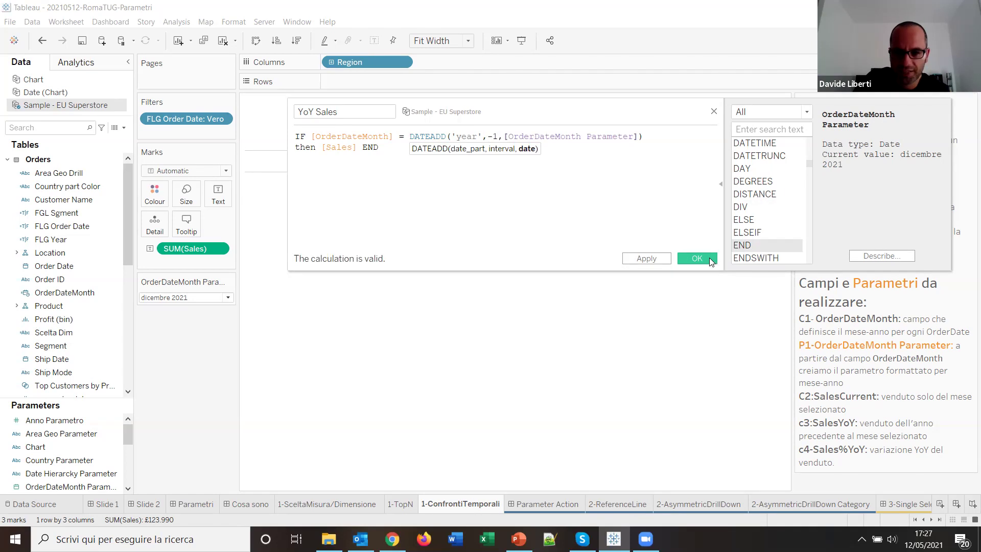
{"action": "left_click", "coordinate": [697, 259]}
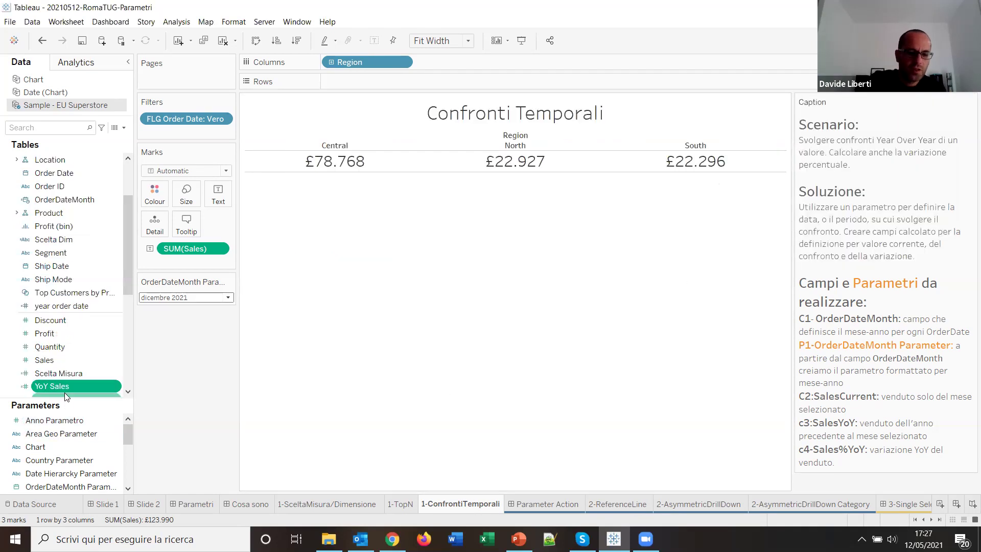
Add YoY Sales to the Confronti Temporali table alongside Sales and remove the FLG Order Date filter
{"action": "left_click_drag", "start_coordinate": [63, 387], "coordinate": [513, 161]}
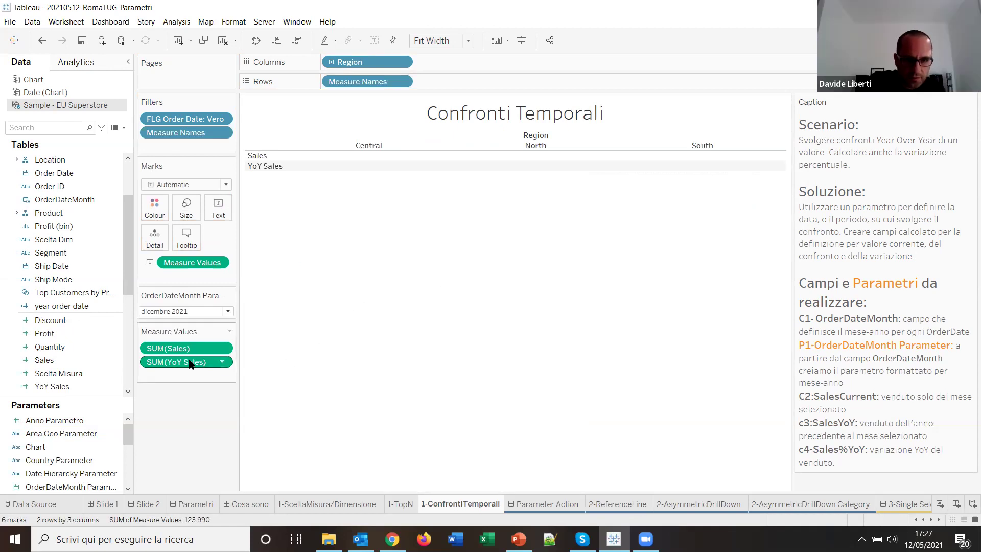
{"action": "left_click_drag", "start_coordinate": [201, 121], "coordinate": [210, 425]}
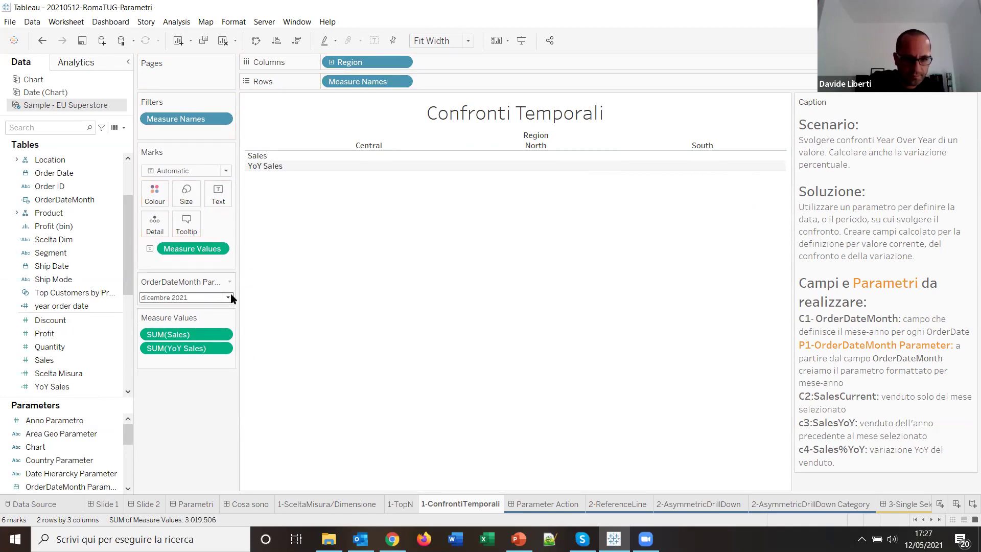
Review the YoY Sales formula without changing it and examine the Sales and YoY Sales values by region
{"action": "left_click", "coordinate": [113, 389]}
{"action": "left_click", "coordinate": [160, 187]}
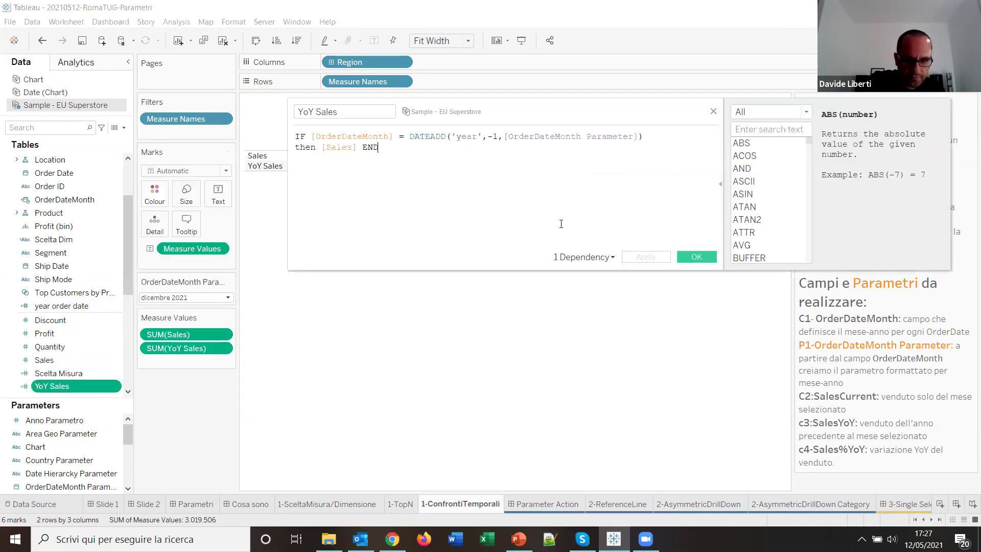
{"action": "left_click", "coordinate": [714, 111]}
{"action": "left_click_drag", "start_coordinate": [195, 249], "coordinate": [220, 196]}
{"action": "scroll", "coordinate": [73, 346], "scroll_direction": "down", "scroll_amount": 5}
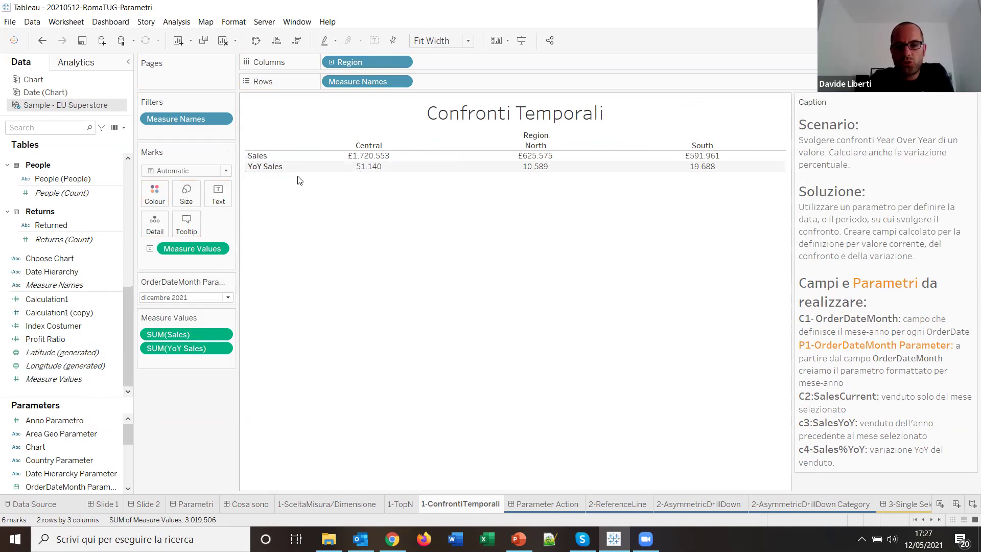
{"action": "mouse_move", "coordinate": [364, 171]}
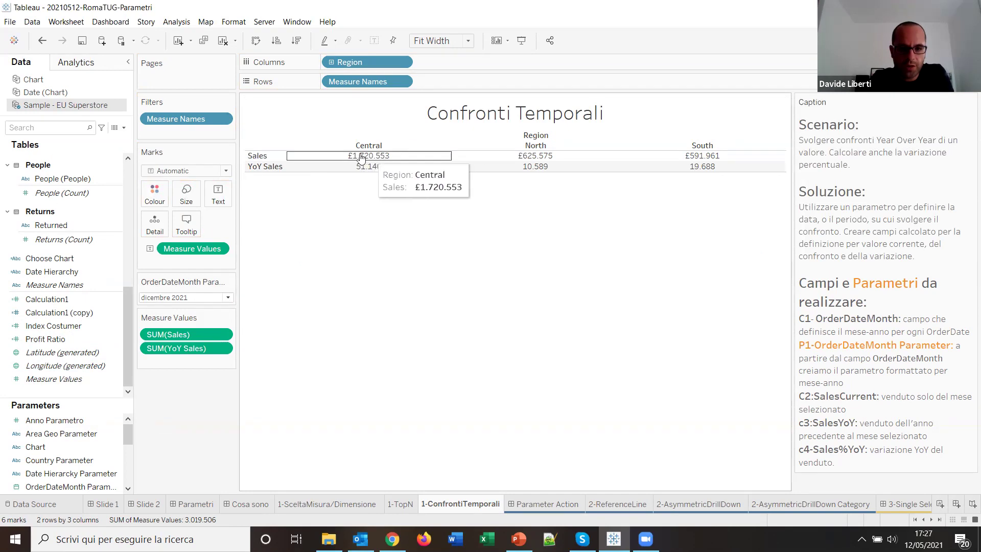
{"action": "left_click", "coordinate": [121, 128]}
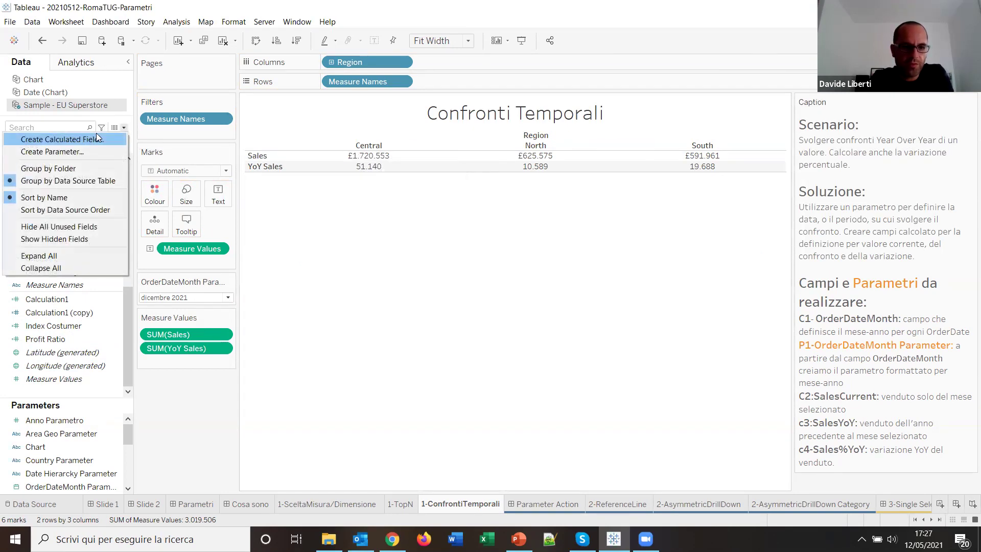
{"action": "left_click", "coordinate": [96, 137]}
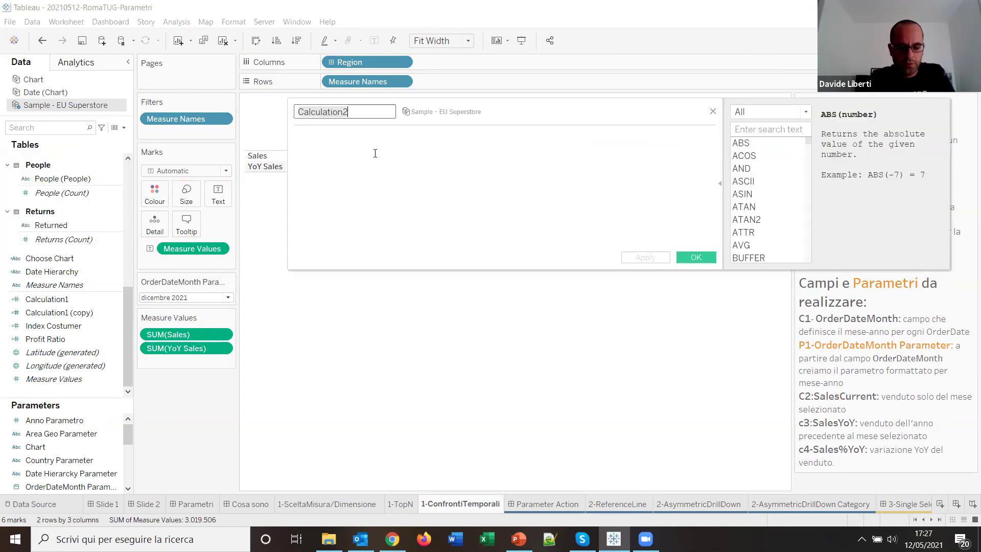
{"action": "type", "text": "Current Sales"}
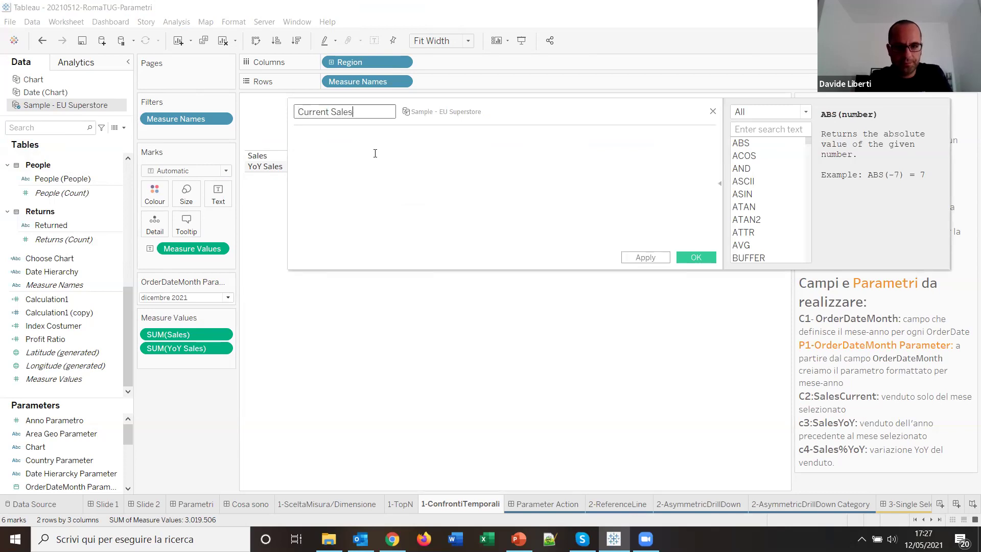
{"action": "left_click", "coordinate": [375, 153]}
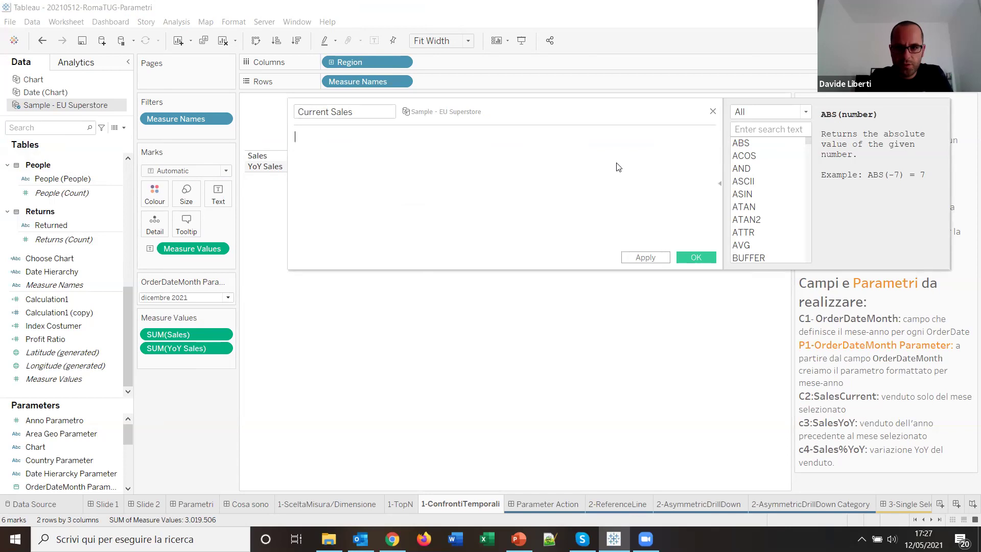
{"action": "left_click", "coordinate": [712, 111]}
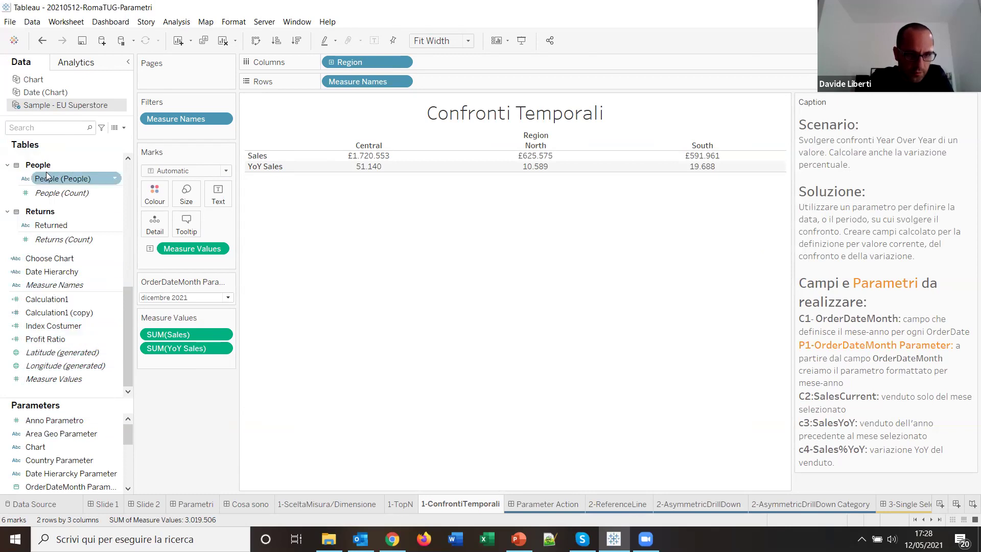
Find the YoY Sales field by searching for yoy and copy its whole formula
{"action": "left_click", "coordinate": [45, 128]}
{"action": "type", "text": "yoy"}
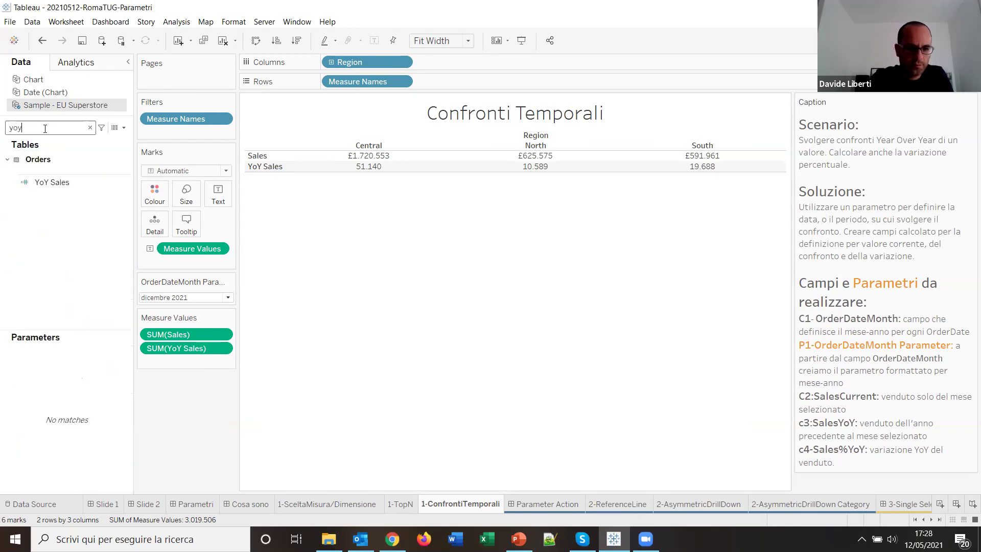
{"action": "left_click", "coordinate": [124, 184]}
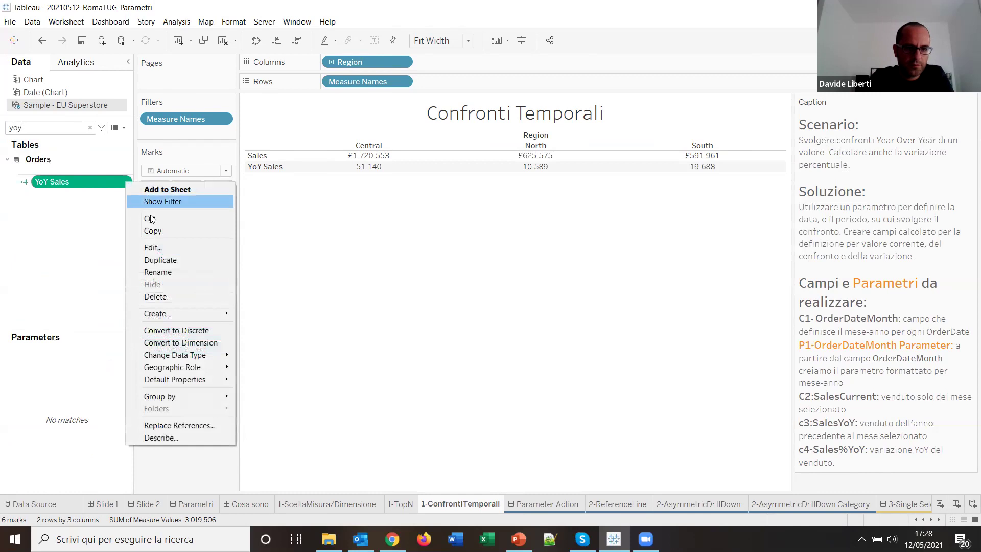
{"action": "left_click", "coordinate": [153, 247]}
{"action": "key", "text": "ctrl+a"}
{"action": "key", "text": "ctrl+c"}
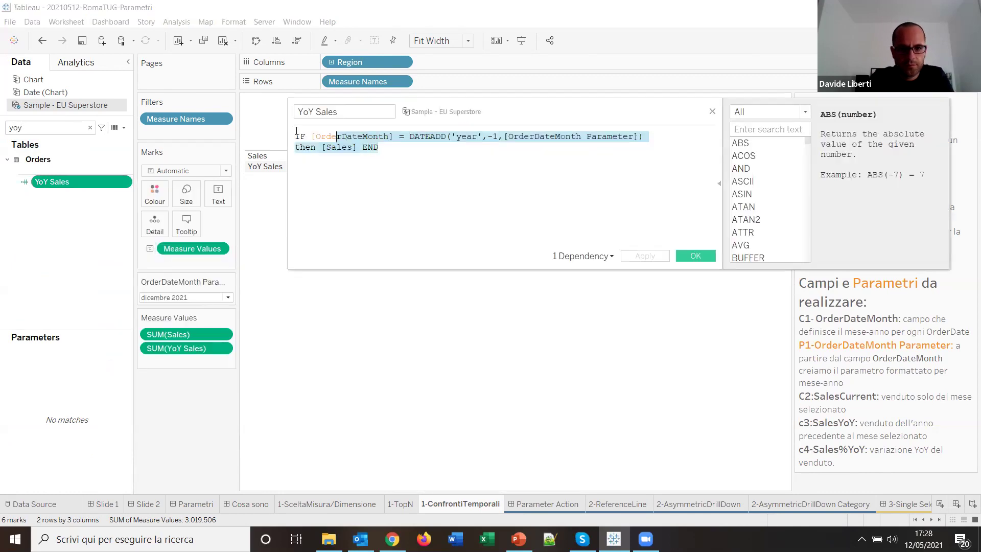
{"action": "left_click", "coordinate": [703, 255]}
Create a calculated field named Current Sales and paste the copied YoY Sales formula into it
{"action": "left_click", "coordinate": [124, 127]}
{"action": "left_click", "coordinate": [51, 137]}
{"action": "type", "text": "Cu"}
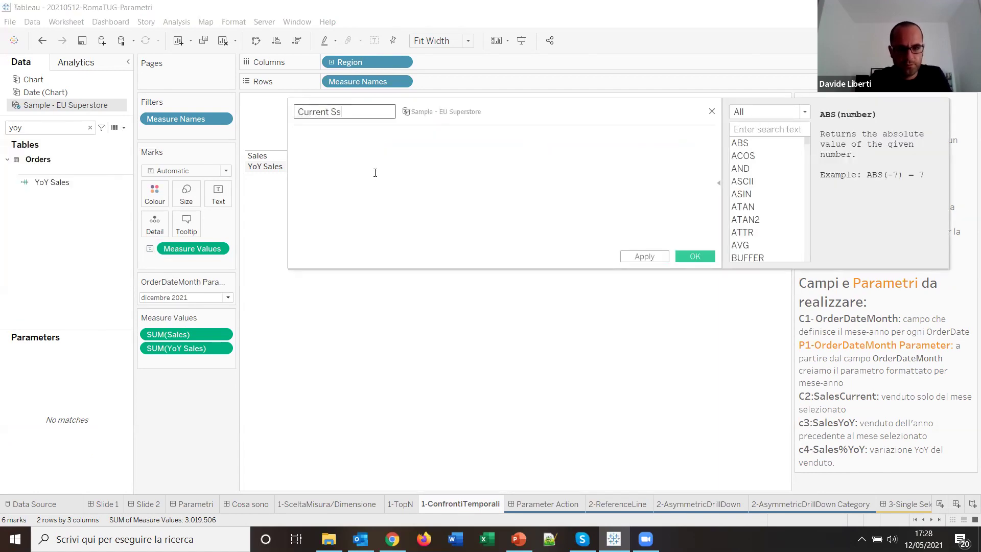
{"action": "type", "text": "rrent Sales"}
{"action": "left_click", "coordinate": [375, 173]}
{"action": "key", "text": "ctrl+v"}
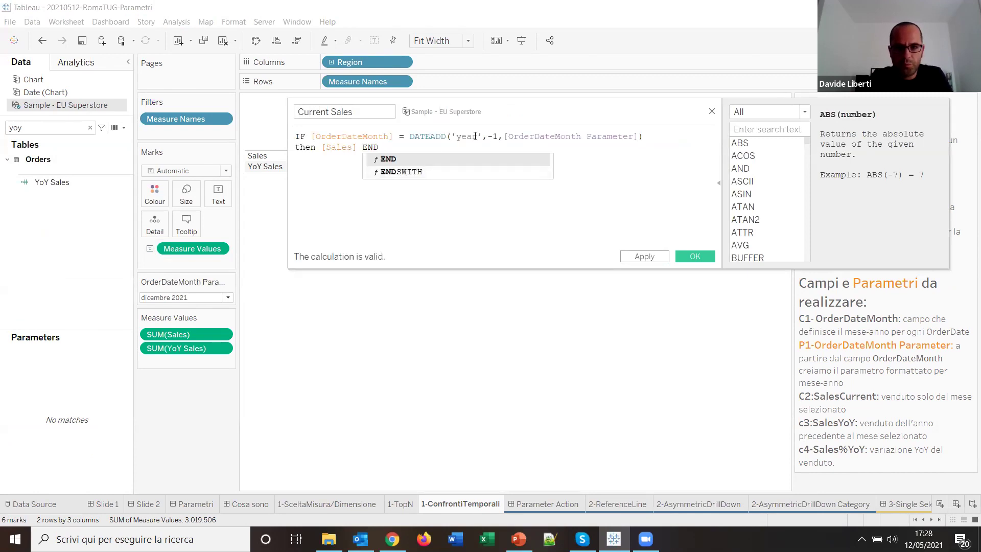
Remove the DATEADD part so the condition reads [OrderDateMonth] = [OrderDateMonth Parameter], and save Current Sales
{"action": "left_click_drag", "start_coordinate": [504, 137], "coordinate": [416, 137]}
{"action": "key", "text": "BackSpace"}
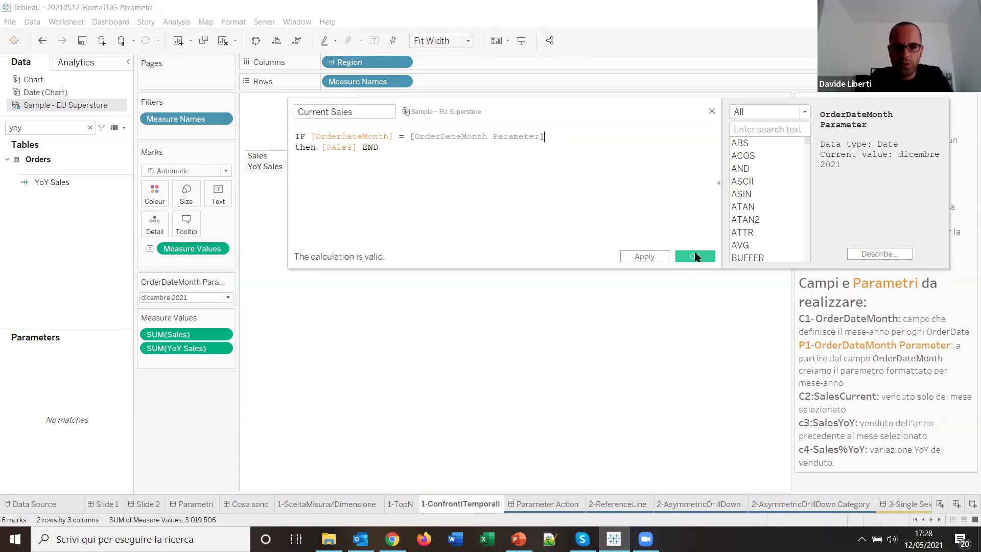
{"action": "left_click", "coordinate": [689, 255]}
Search the fields for cur and replace Sales with Current Sales in the table's measure values
{"action": "double_click", "coordinate": [41, 128]}
{"action": "type", "text": "cur"}
{"action": "mouse_move", "coordinate": [59, 179]}
{"action": "left_mouse_down"}
{"action": "mouse_move", "coordinate": [179, 352]}
{"action": "mouse_move", "coordinate": [313, 373]}
{"action": "left_mouse_up"}
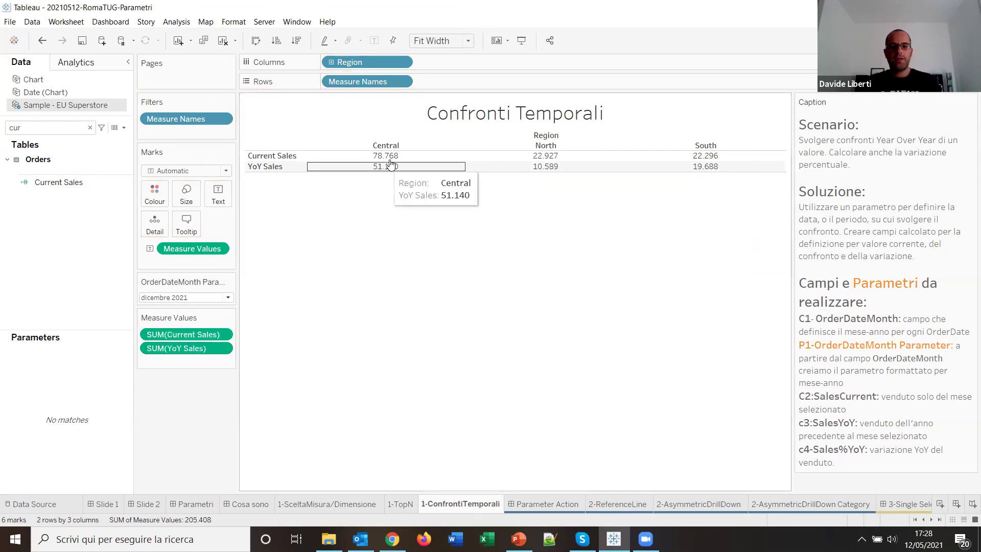
Clear the field search to list all fields of the data source again
{"action": "mouse_move", "coordinate": [353, 169]}
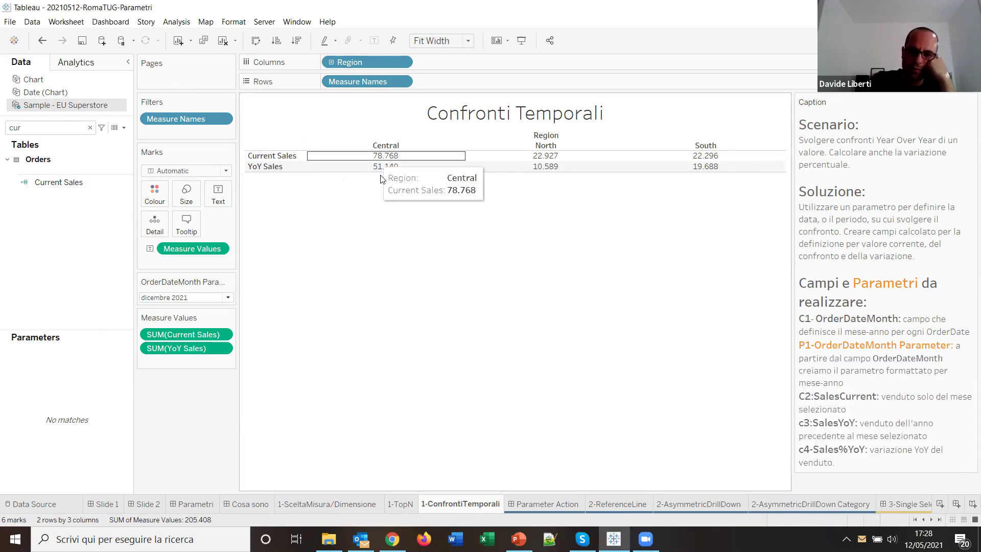
{"action": "left_click", "coordinate": [35, 130]}
{"action": "key", "text": "ctrl+a"}
{"action": "key", "text": "BackSpace"}
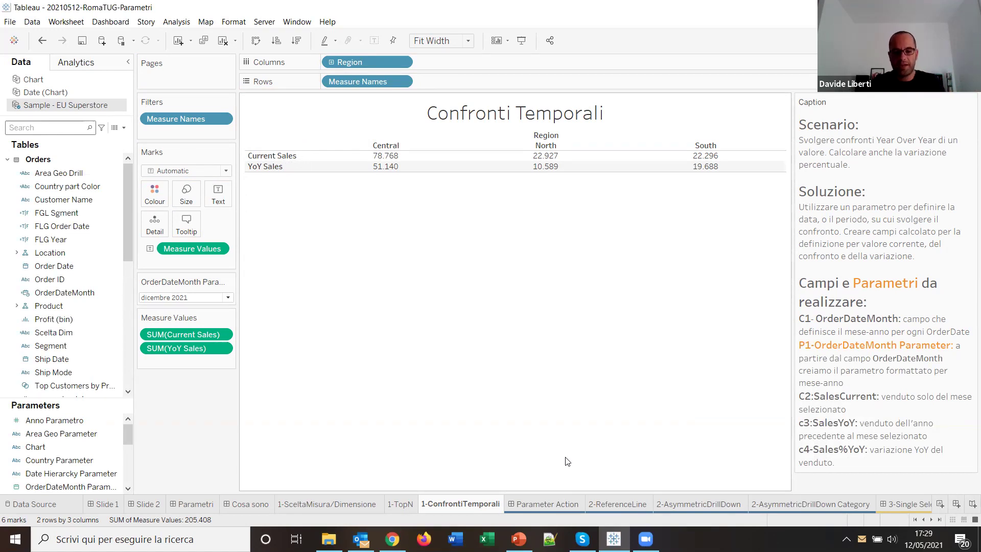
{"action": "right_click", "coordinate": [361, 538]}
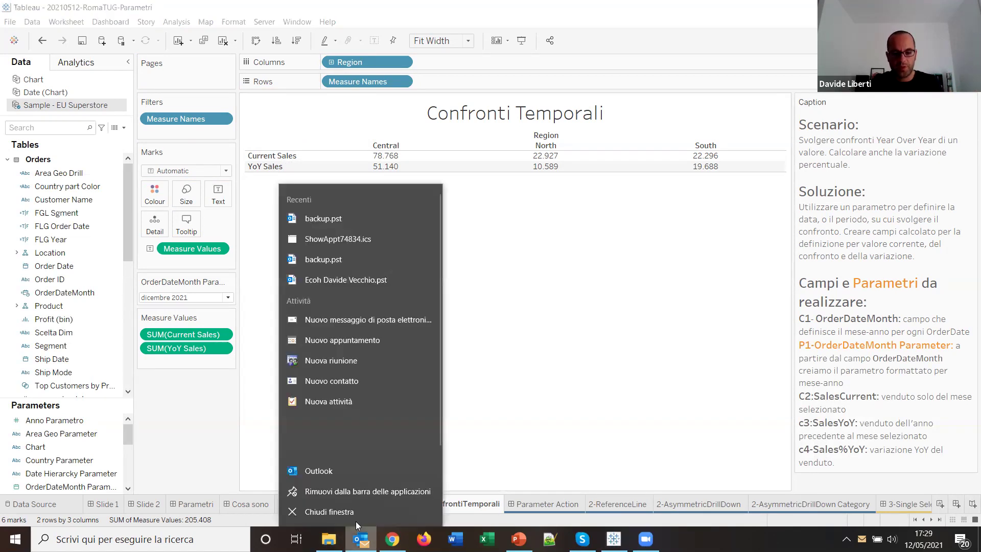
{"action": "left_click", "coordinate": [361, 537]}
{"action": "key", "text": "alt+Tab"}
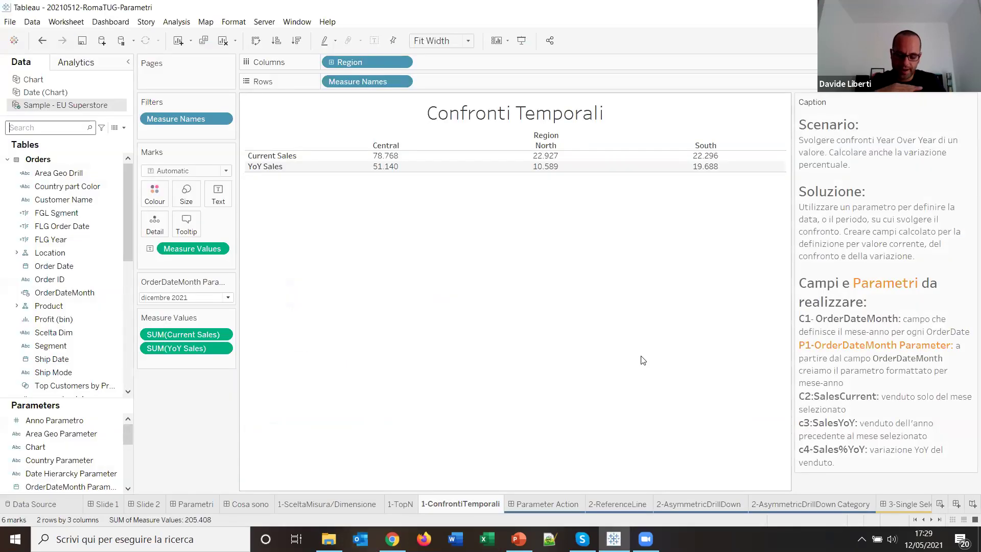
View the Parameter Action dashboard, switch to the 2-ReferenceLine sheet and locate Profit Parameter and Sales Parameter in the parameter list
{"action": "left_click", "coordinate": [541, 504]}
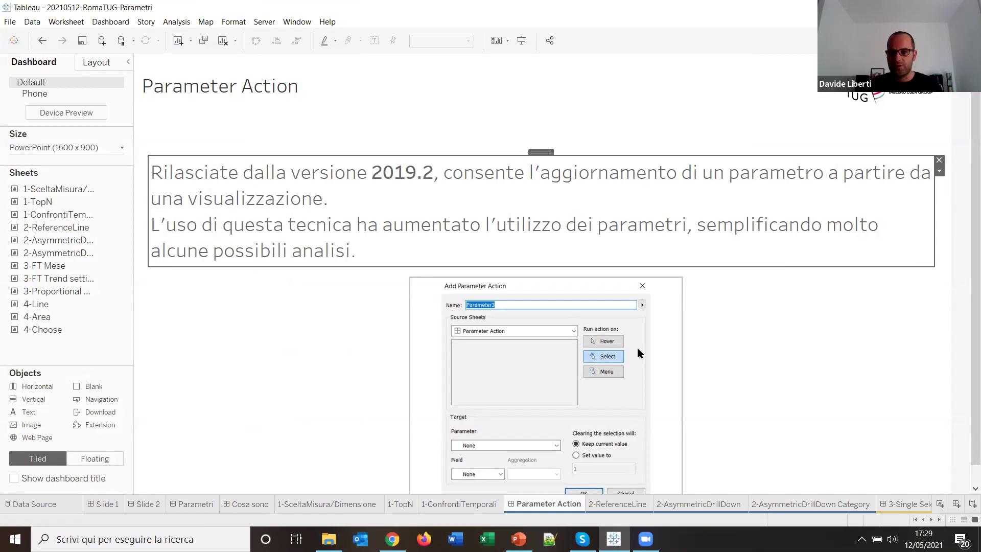
{"action": "left_click", "coordinate": [636, 504]}
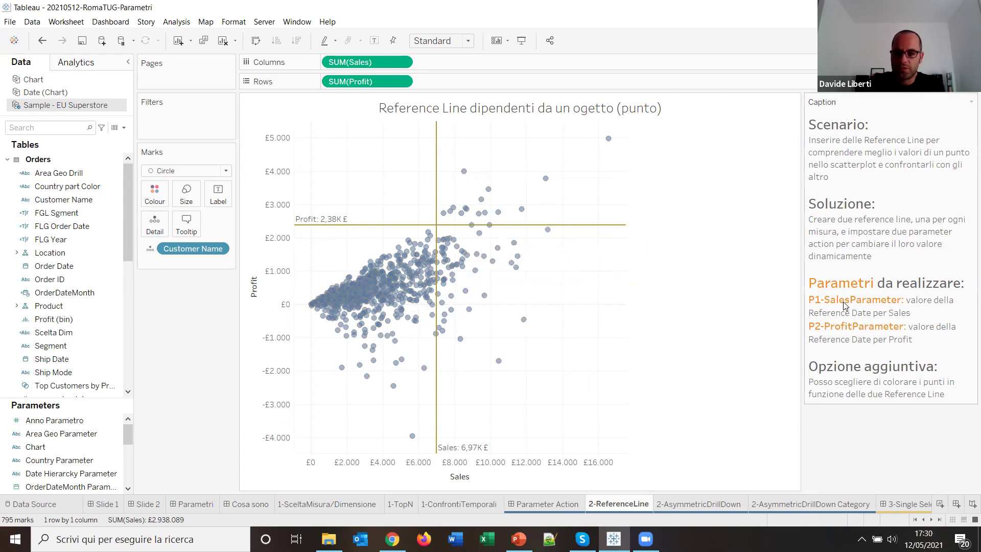
{"action": "scroll", "coordinate": [133, 445], "scroll_direction": "down", "scroll_amount": 1}
{"action": "left_click", "coordinate": [47, 474]}
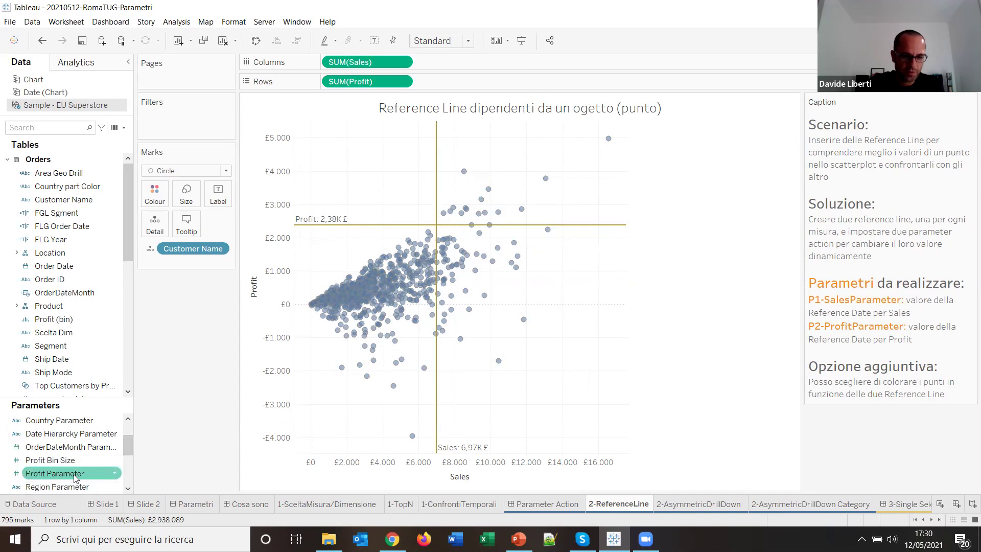
{"action": "scroll", "coordinate": [102, 473], "scroll_direction": "down", "scroll_amount": 2}
{"action": "scroll", "coordinate": [127, 470], "scroll_direction": "up", "scroll_amount": 2}
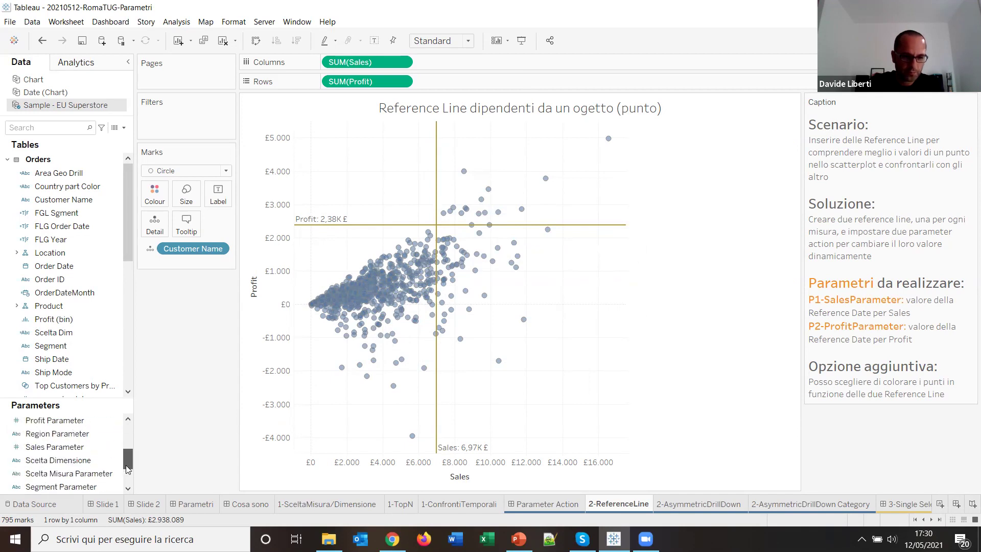
{"action": "left_click_drag", "start_coordinate": [132, 390], "coordinate": [133, 390]}
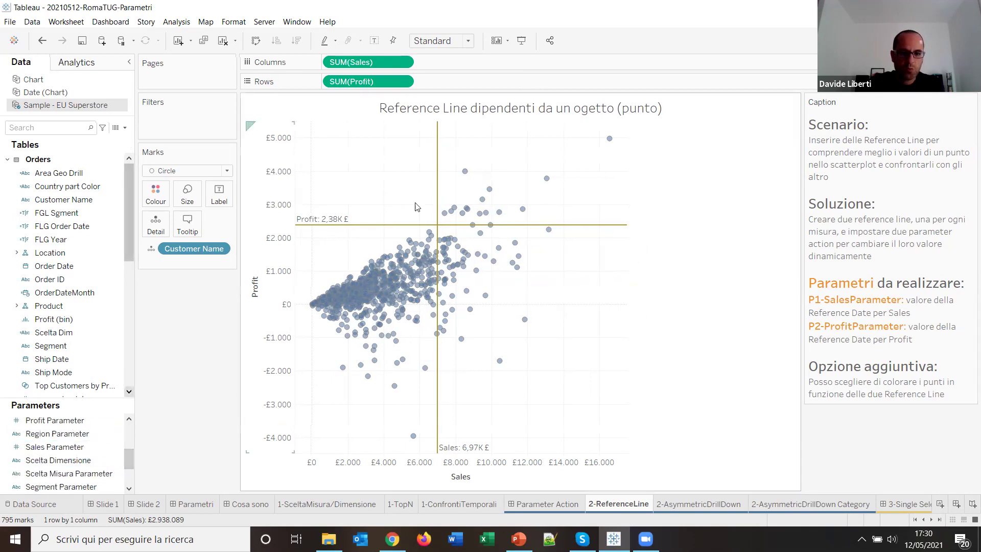
Add a change-parameter action to the 2-ReferenceLine worksheet and name it Profit
{"action": "left_click", "coordinate": [82, 22]}
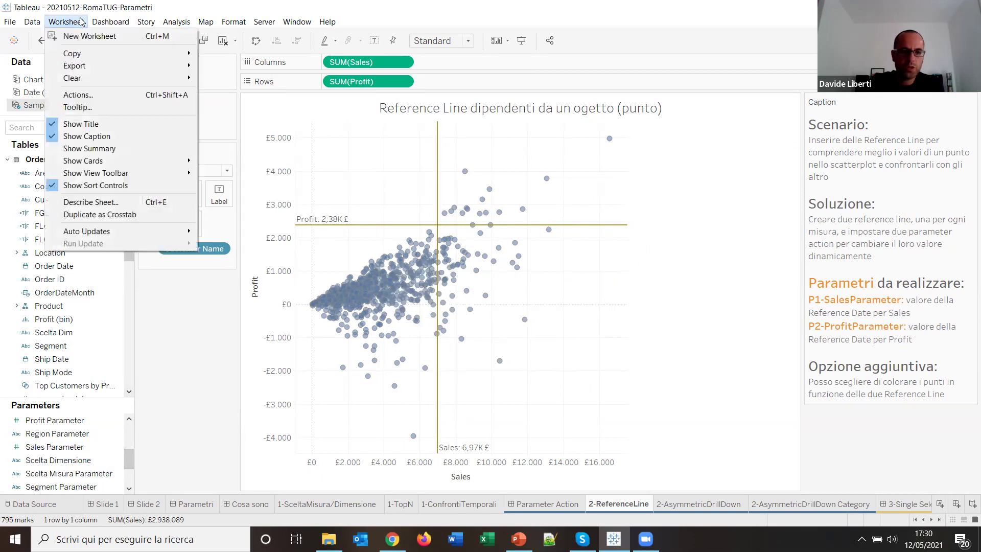
{"action": "left_click", "coordinate": [77, 94]}
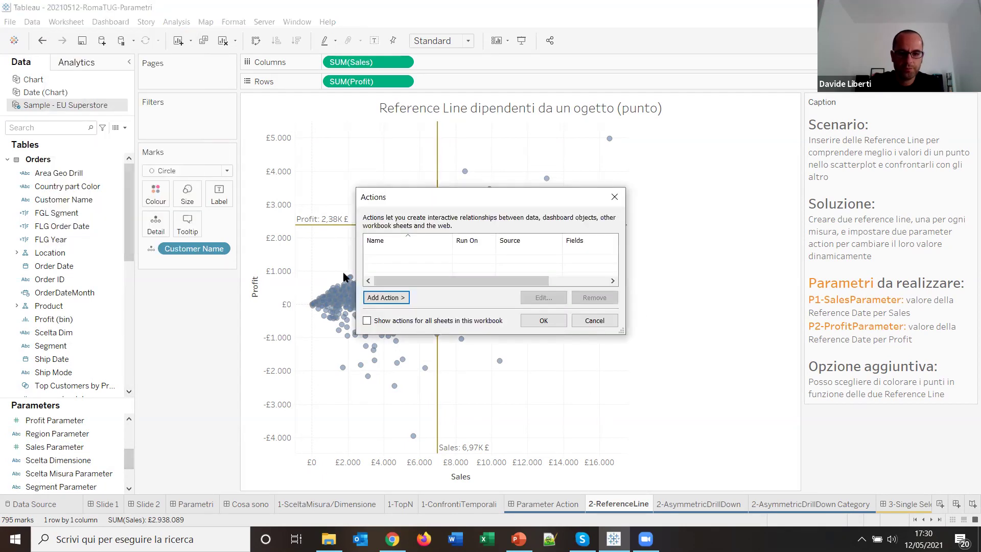
{"action": "left_click", "coordinate": [387, 297]}
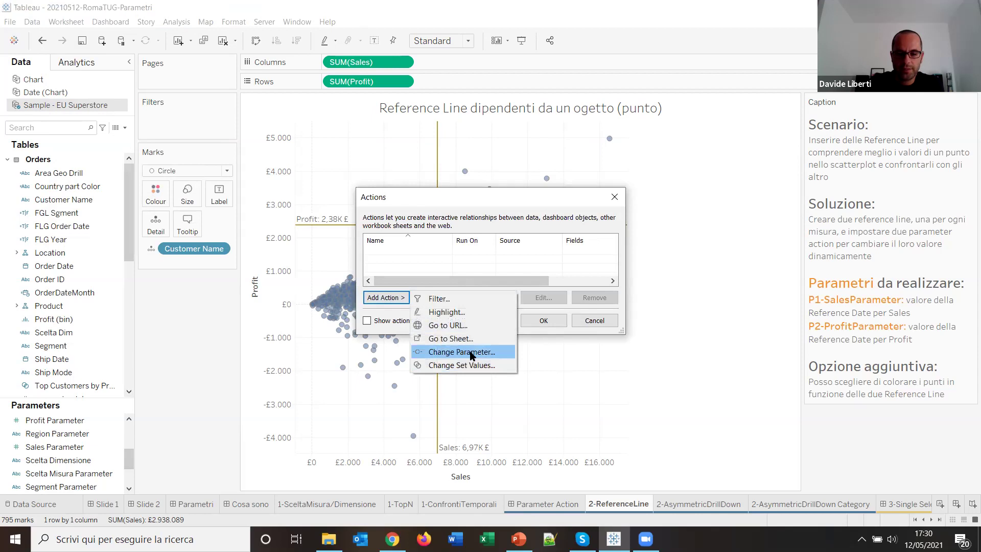
{"action": "left_click", "coordinate": [473, 353]}
{"action": "left_click", "coordinate": [478, 158]}
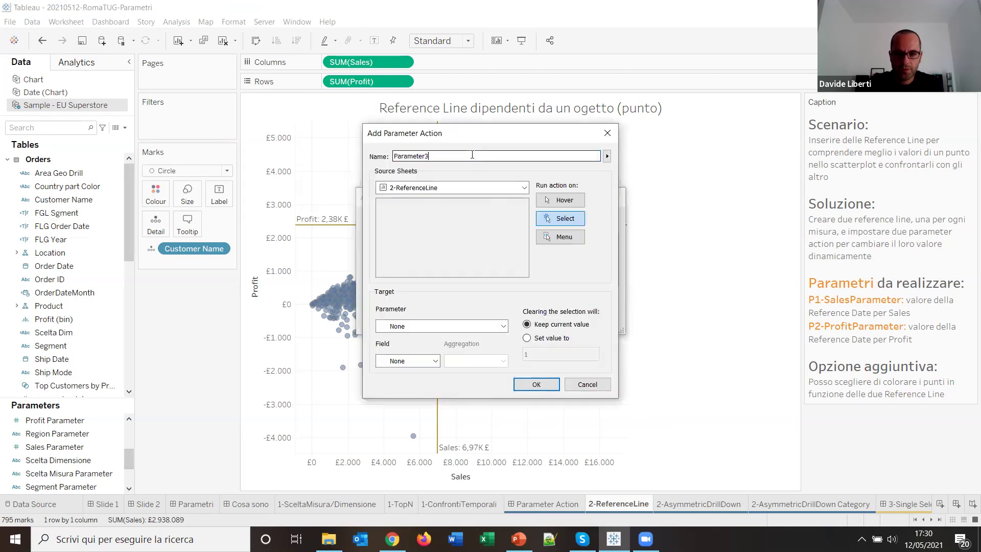
{"action": "key", "text": "BackSpace"}
{"action": "key", "text": "BackSpace"}
{"action": "key", "text": "BackSpace"}
{"action": "key", "text": "BackSpace"}
{"action": "key", "text": "BackSpace"}
{"action": "key", "text": "BackSpace"}
{"action": "key", "text": "BackSpace"}
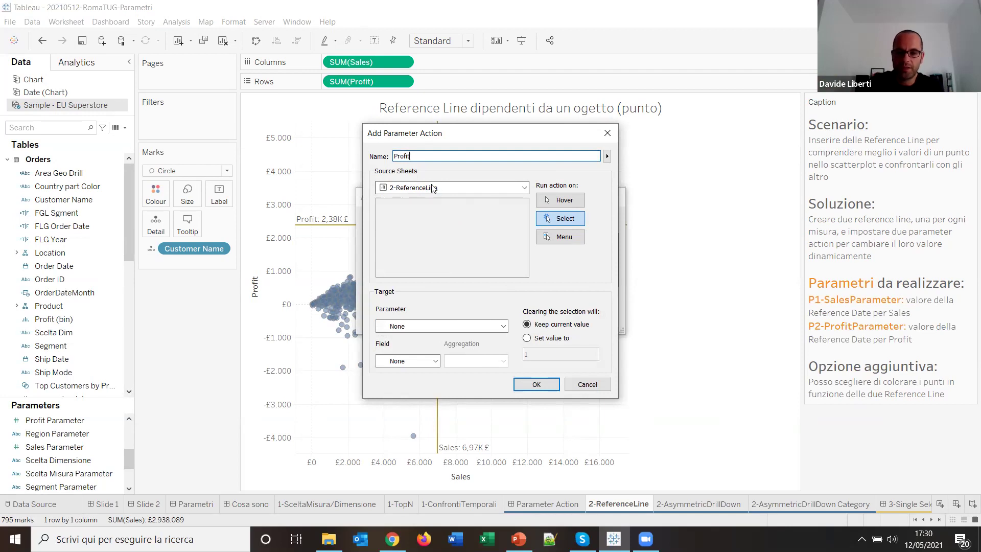
Target Profit Parameter with the SUM(Profit) field, run the action on Select, and save it
{"action": "left_click", "coordinate": [505, 326]}
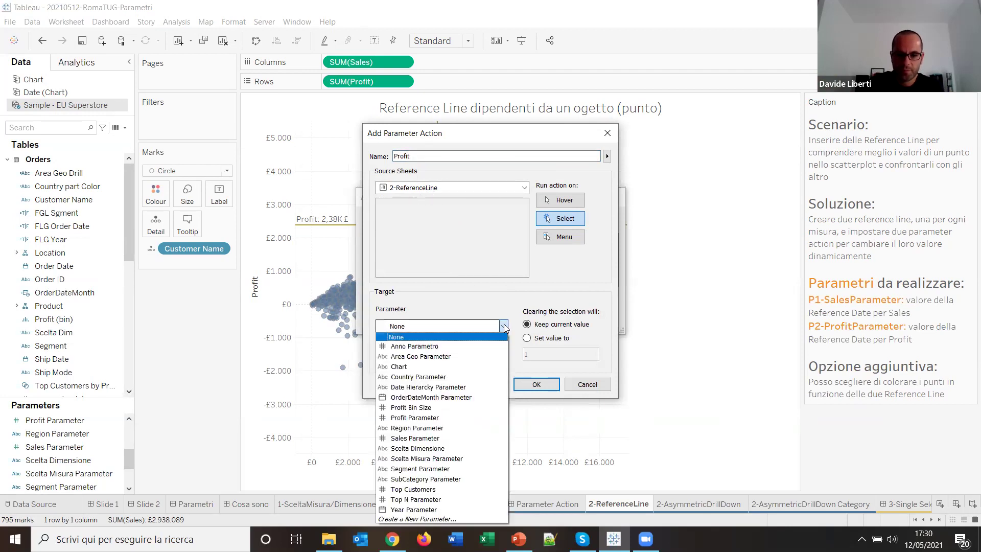
{"action": "left_click", "coordinate": [435, 418]}
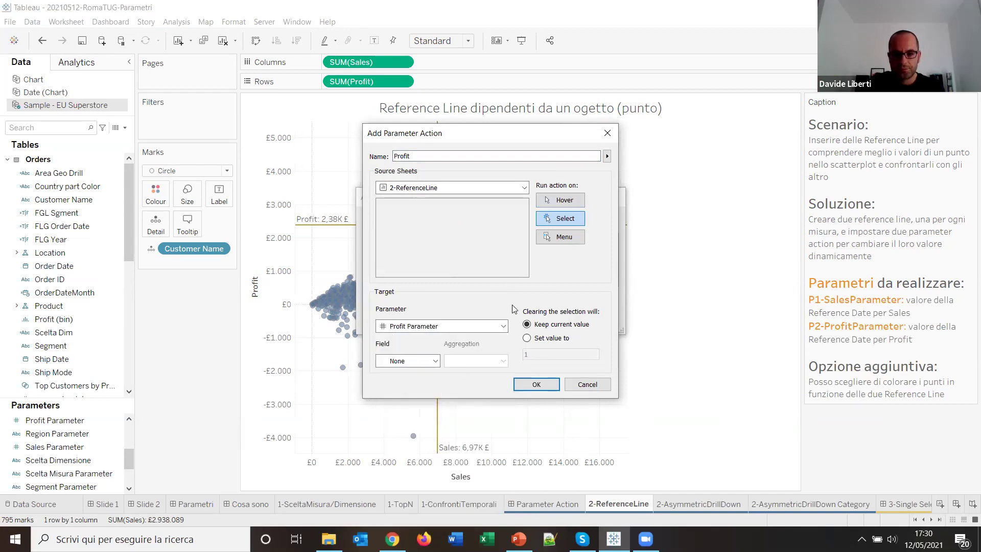
{"action": "left_click", "coordinate": [436, 361]}
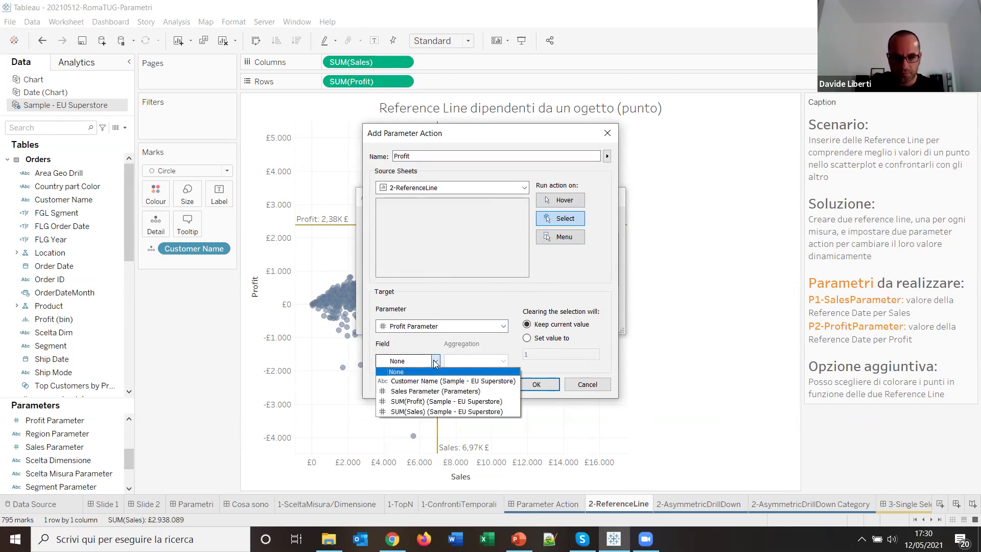
{"action": "left_click", "coordinate": [428, 402]}
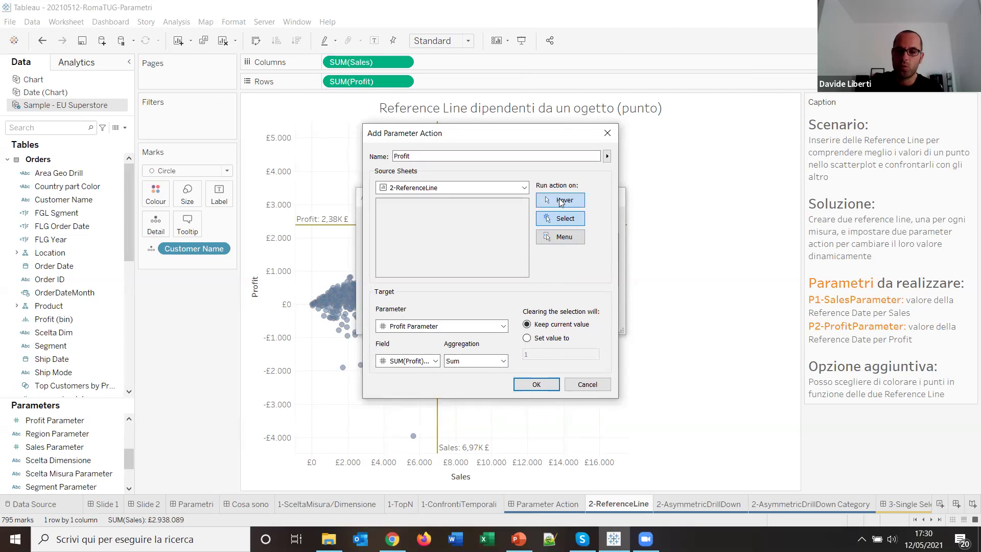
{"action": "left_click", "coordinate": [583, 224]}
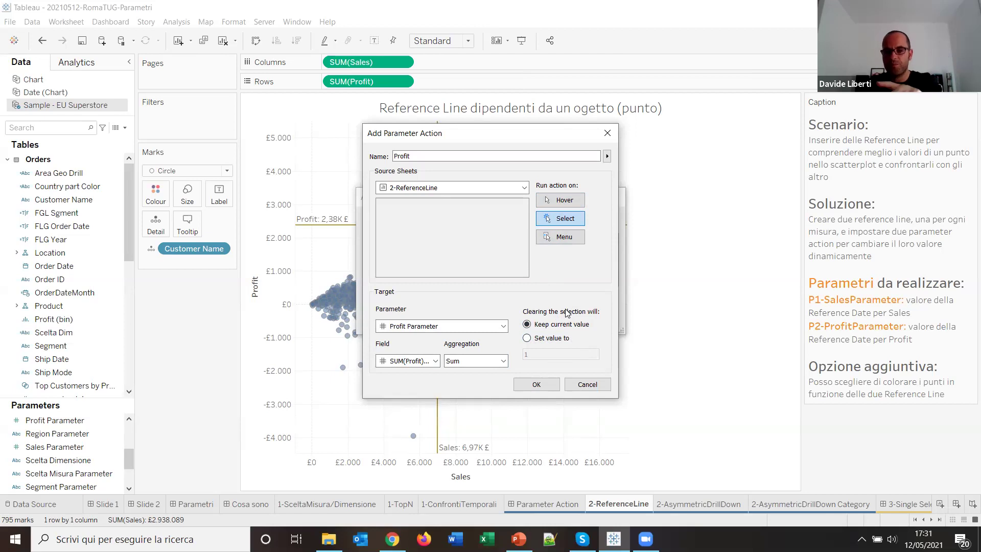
{"action": "left_click", "coordinate": [545, 383]}
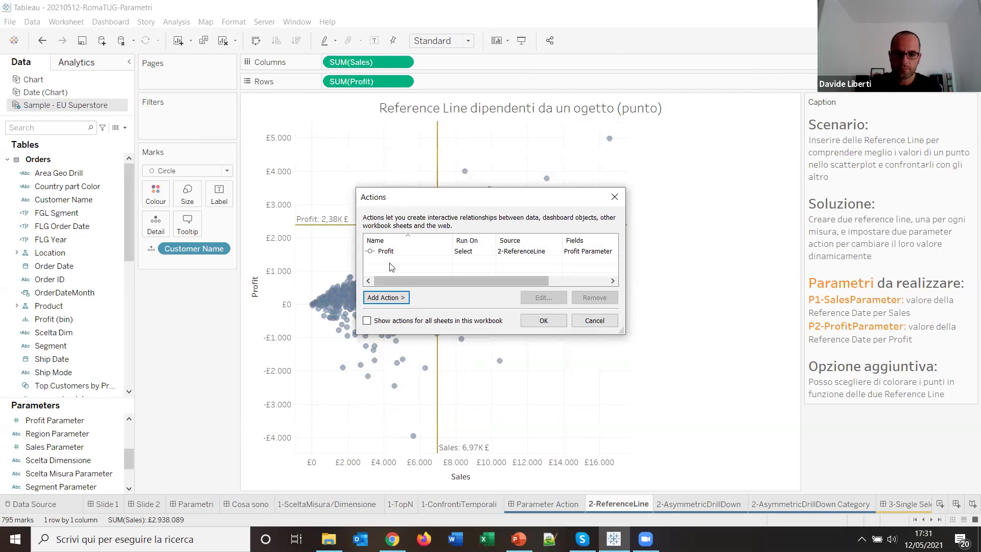
Add a second change-parameter action named Sapes that updates Sales Parameter from SUM(Sales) on selection, and apply the worksheet actions
{"action": "left_click", "coordinate": [387, 298]}
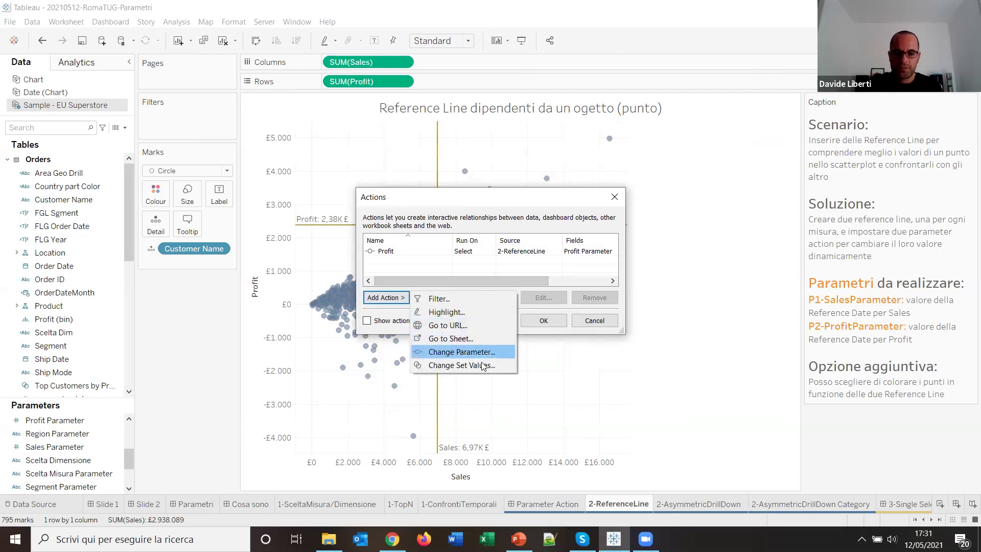
{"action": "left_click", "coordinate": [461, 352]}
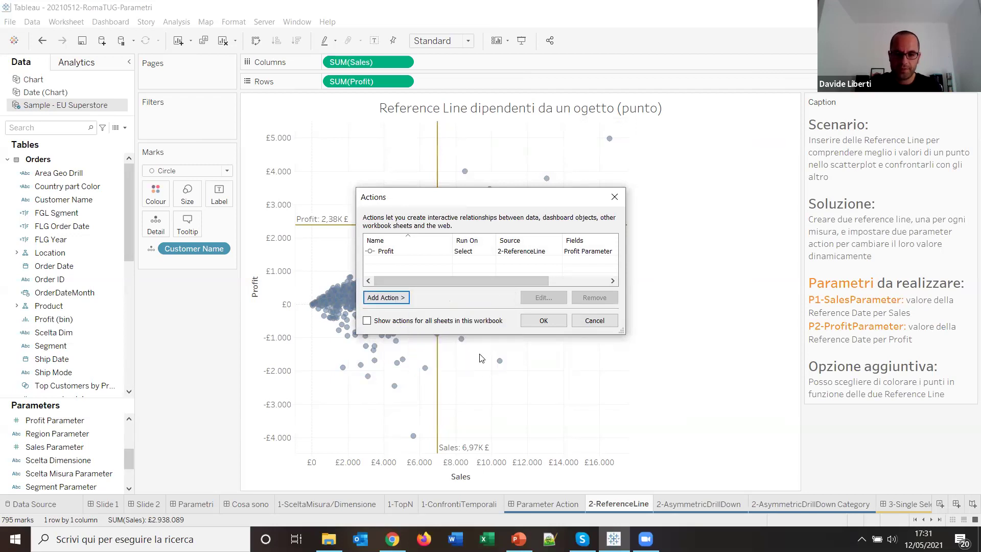
{"action": "type", "text": "Sapes"}
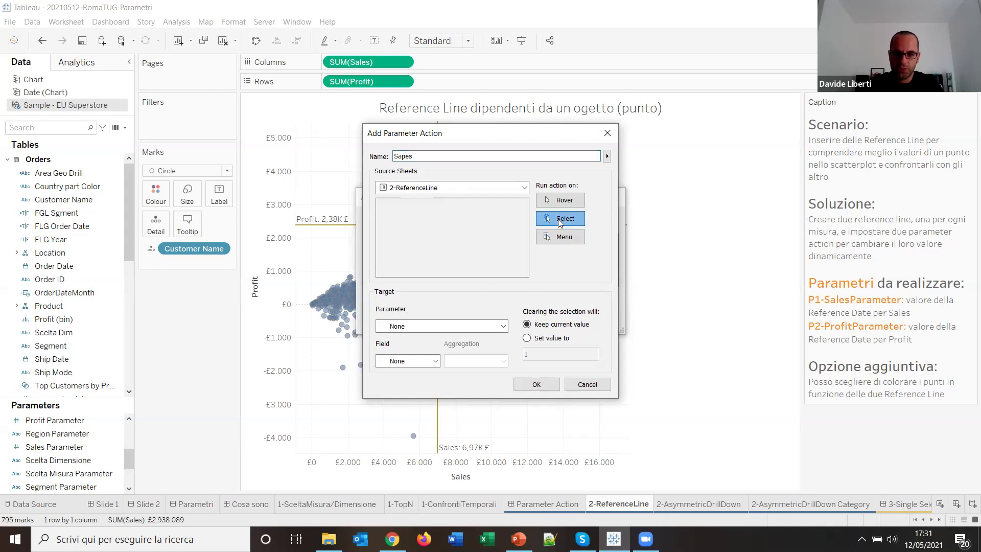
{"action": "left_click", "coordinate": [501, 327]}
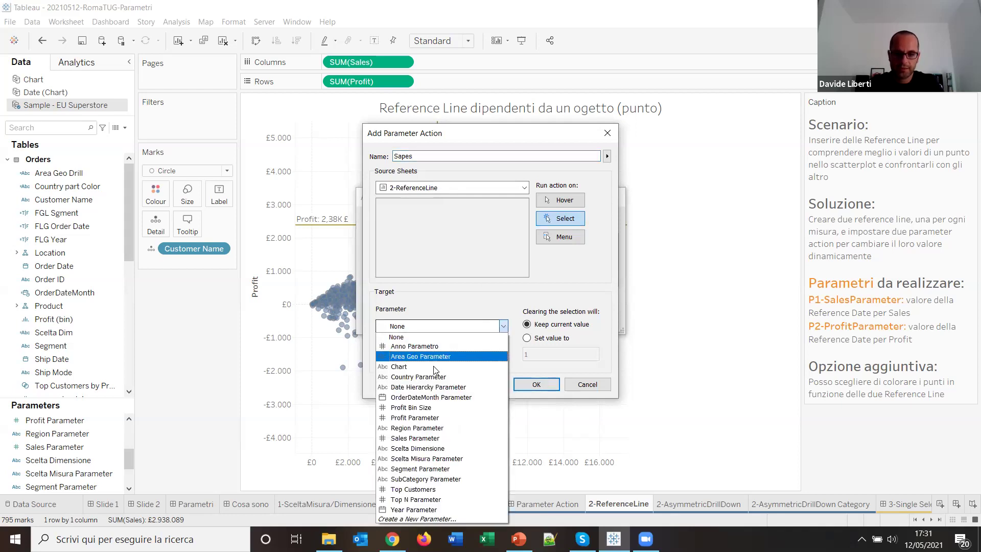
{"action": "left_click", "coordinate": [443, 438]}
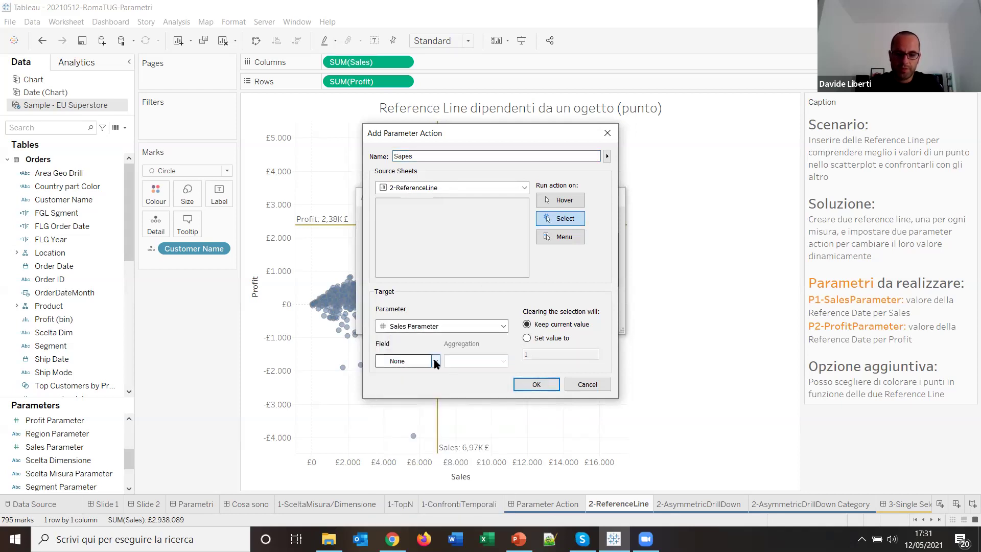
{"action": "left_click", "coordinate": [433, 361]}
{"action": "left_click", "coordinate": [422, 412]}
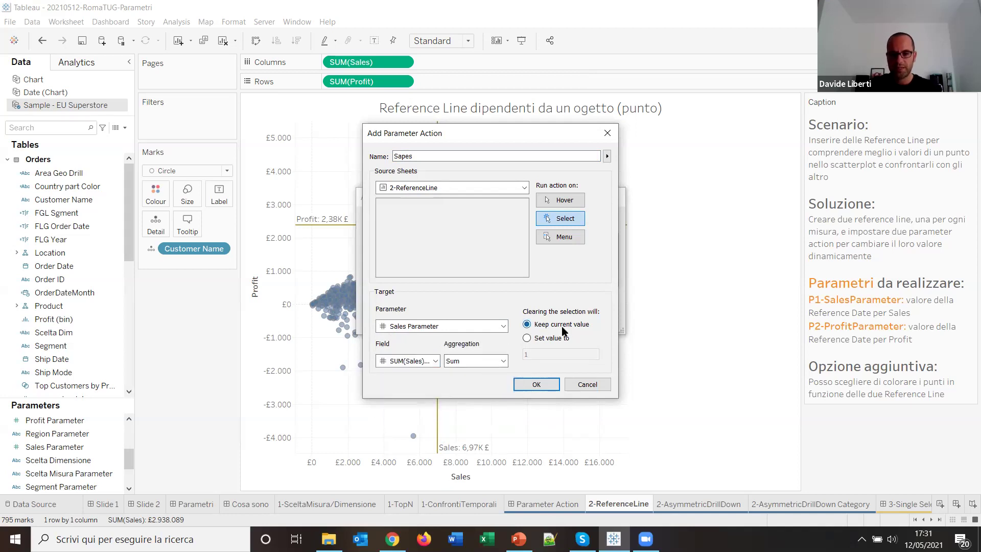
{"action": "left_click", "coordinate": [547, 385]}
{"action": "left_click", "coordinate": [534, 320]}
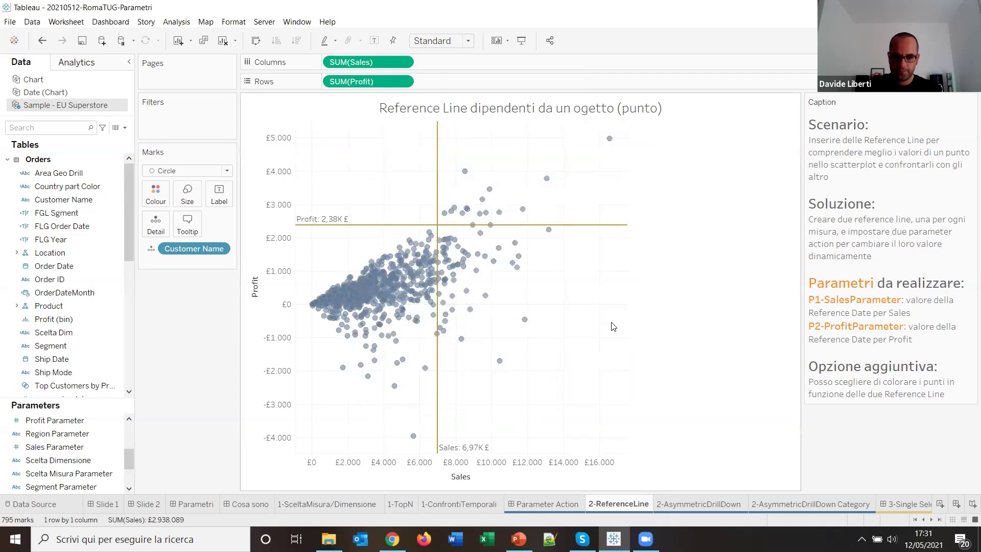
Test the two parameter actions by selecting several points in the scatterplot, and clear the selection
{"action": "left_click", "coordinate": [518, 257]}
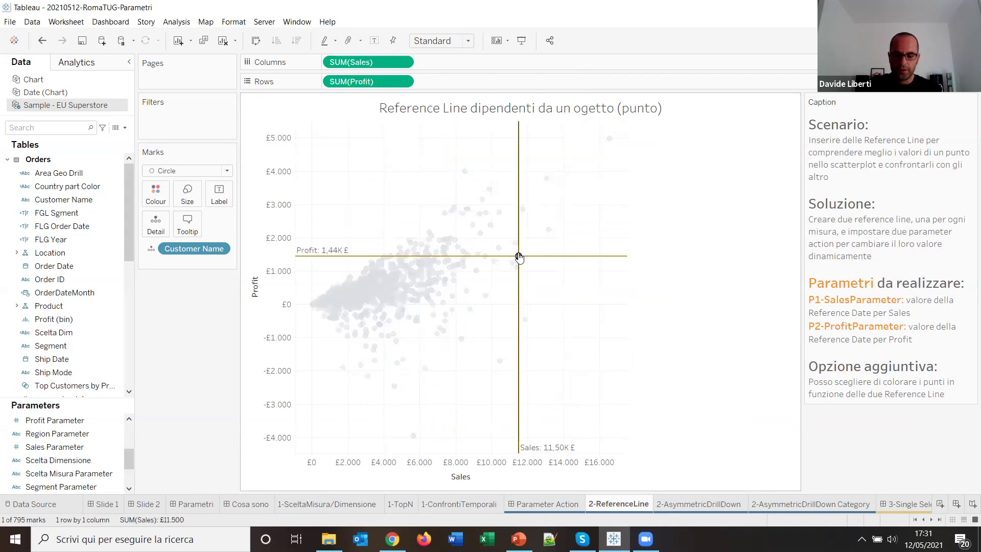
{"action": "left_click", "coordinate": [397, 291]}
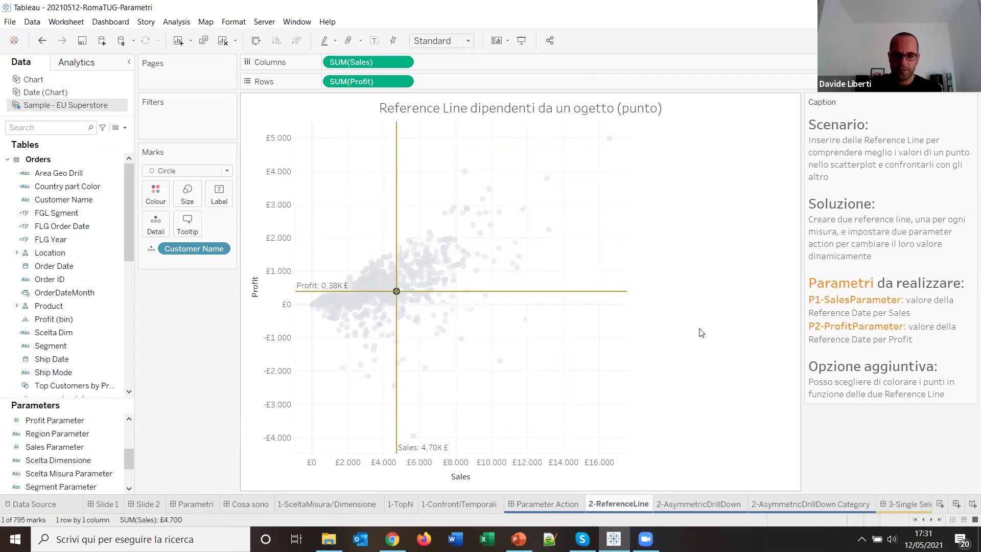
{"action": "left_click", "coordinate": [522, 209]}
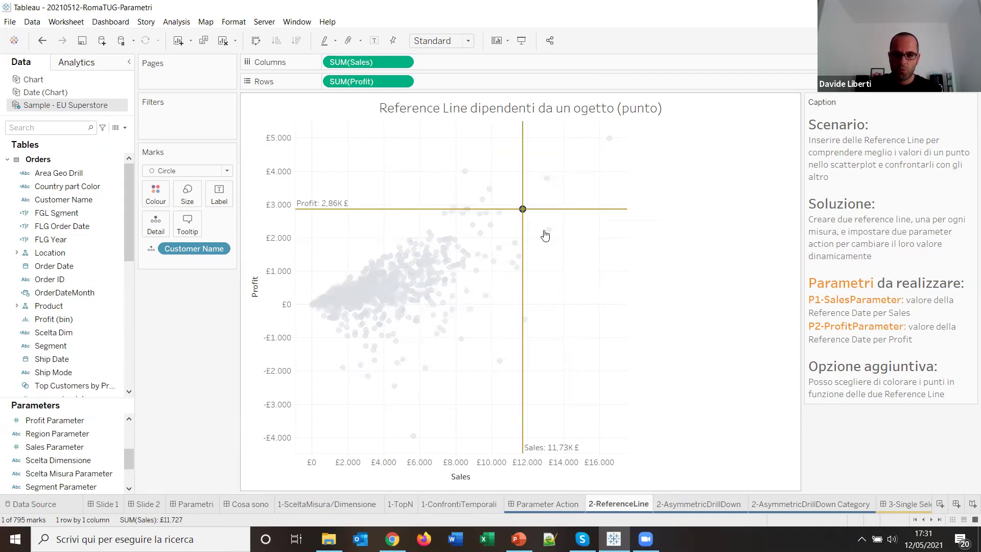
{"action": "left_click", "coordinate": [522, 209]}
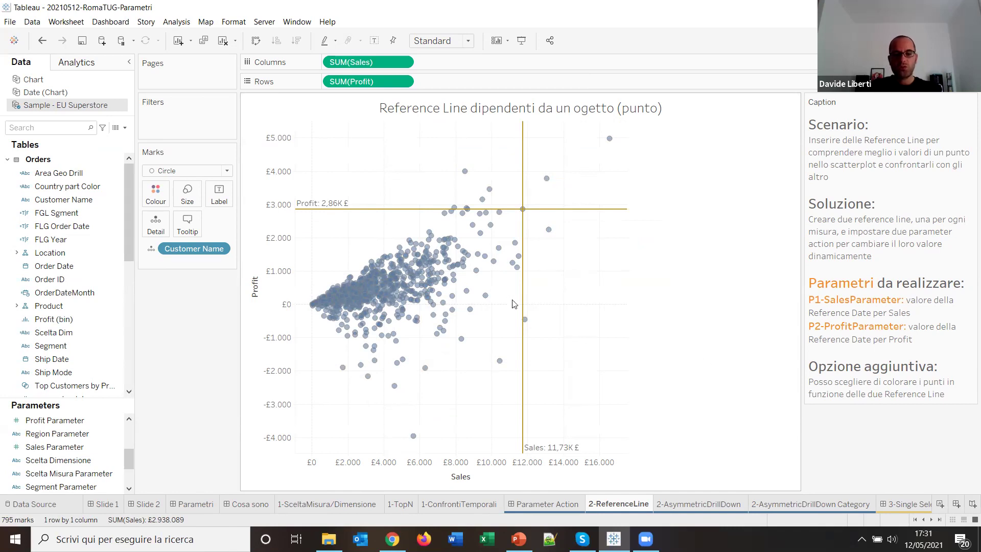
{"action": "left_click", "coordinate": [423, 280]}
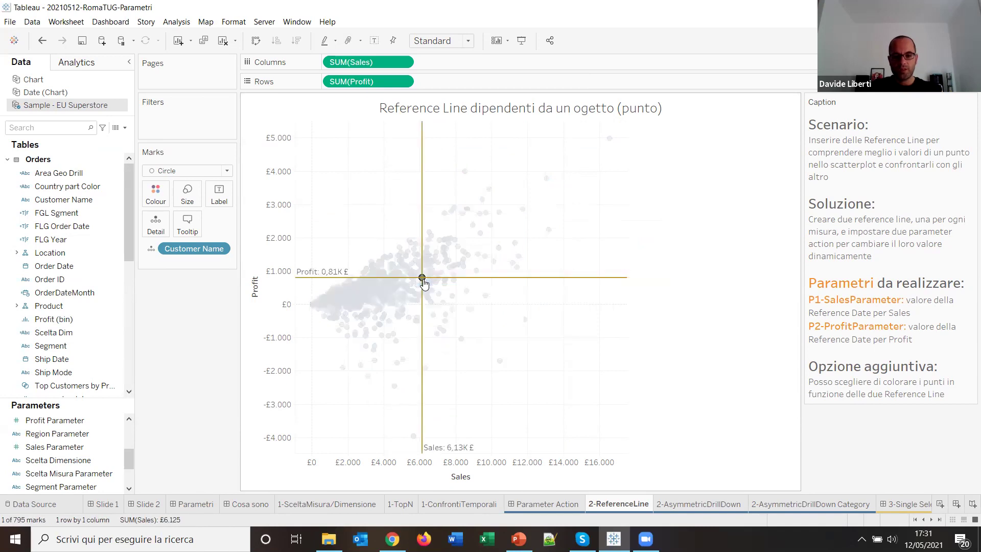
{"action": "left_click", "coordinate": [373, 287]}
{"action": "left_click", "coordinate": [438, 264]}
{"action": "left_click", "coordinate": [701, 335]}
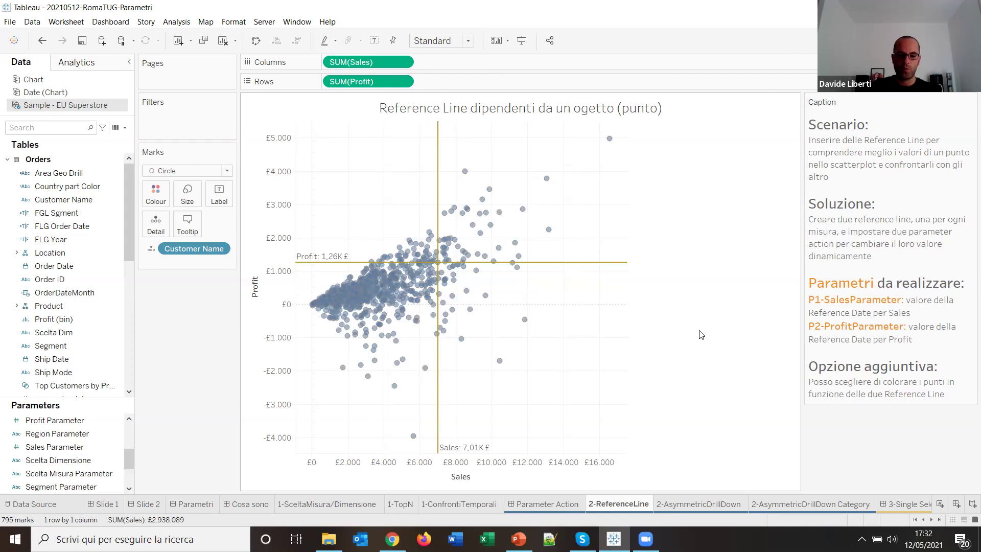
On the 1-ConfrontiTemporali sheet, try OrderDateMonth Parameter at novembre 2021 and set it to ottobre 2021
{"action": "left_click", "coordinate": [460, 504]}
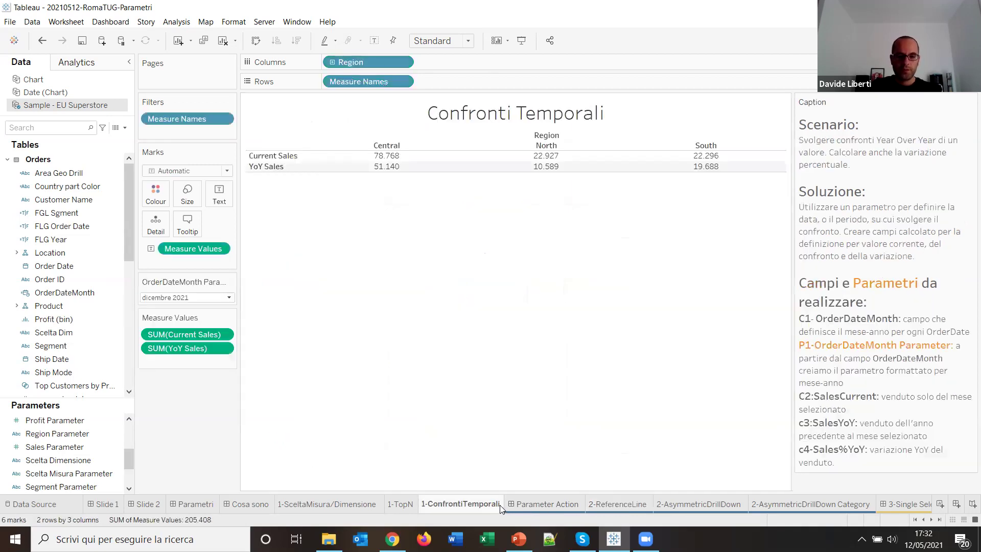
{"action": "left_click", "coordinate": [212, 298]}
{"action": "left_click", "coordinate": [164, 276]}
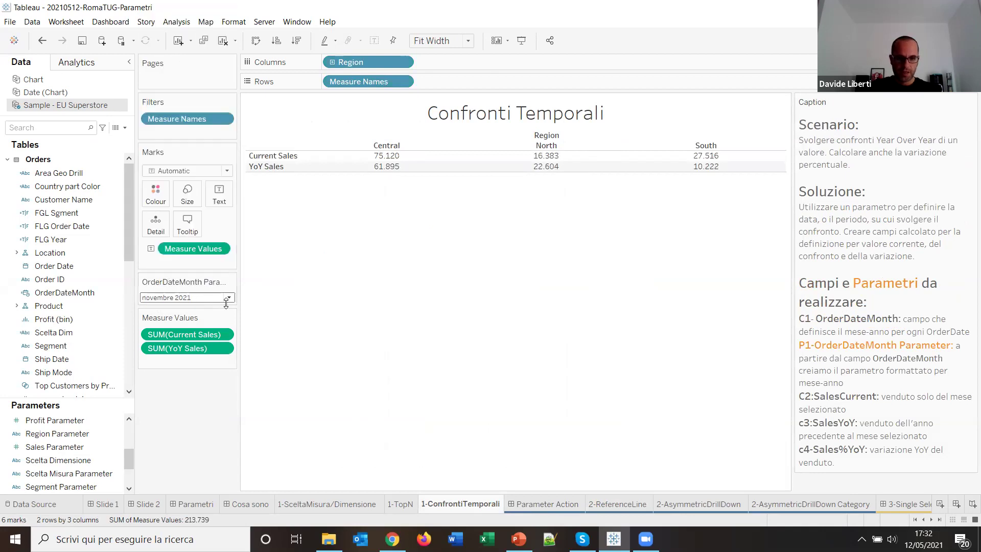
{"action": "left_click", "coordinate": [226, 298]}
{"action": "left_click", "coordinate": [177, 270]}
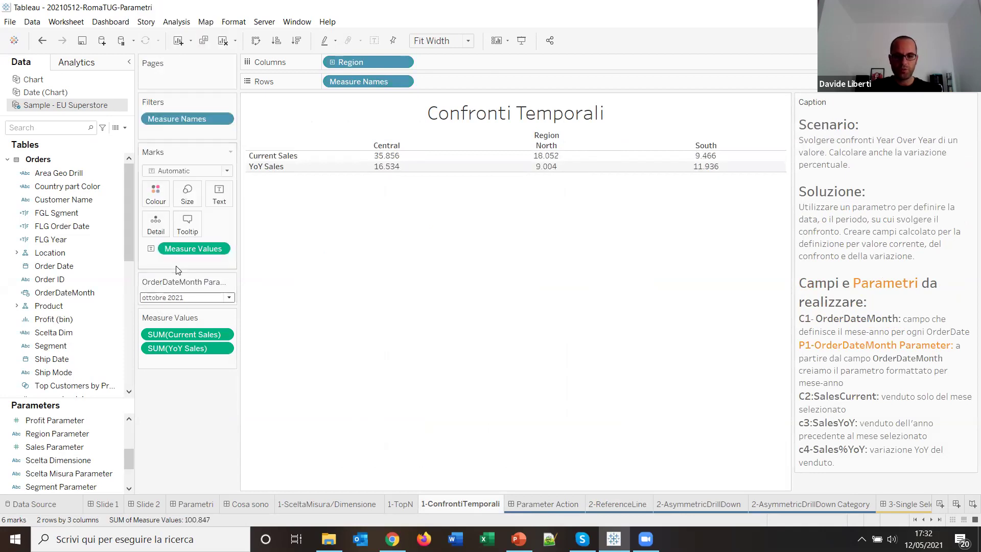
On the 1-TopN sheet, try the Top N Parameter at 15
{"action": "left_click", "coordinate": [404, 505]}
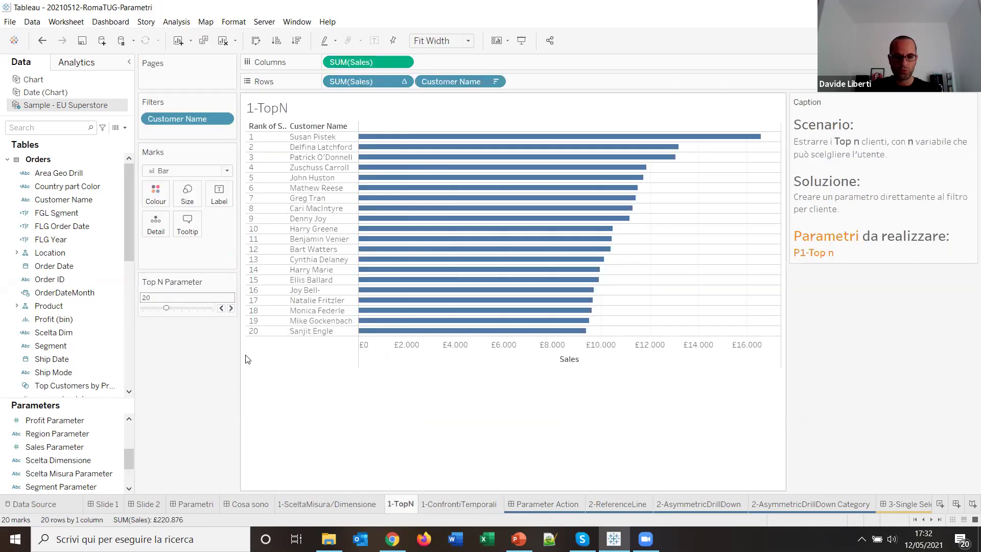
{"action": "left_click", "coordinate": [222, 308]}
{"action": "left_click", "coordinate": [231, 308]}
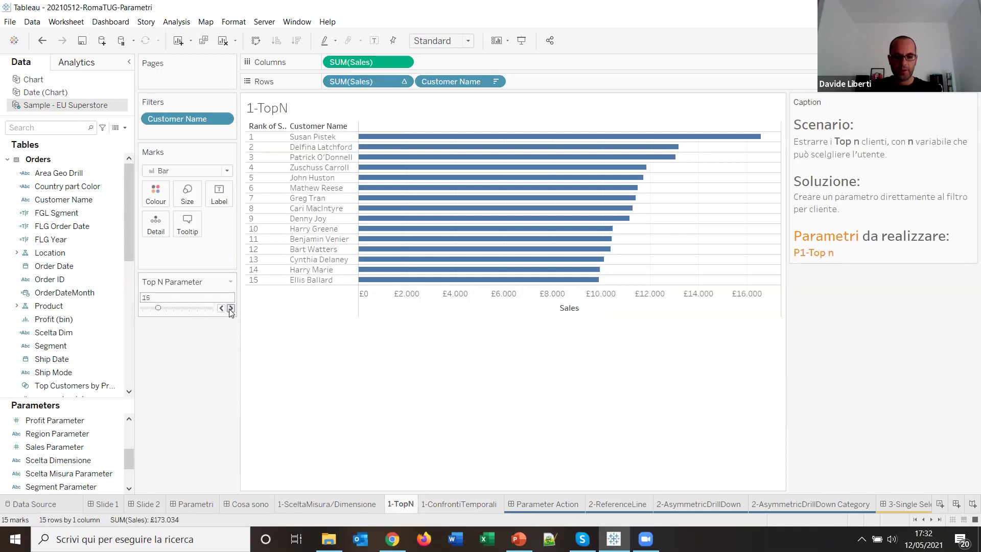
On the 1-ConfrontiTemporali sheet, set OrderDateMonth Parameter to dicembre 2021
{"action": "left_click", "coordinate": [458, 504]}
{"action": "left_click", "coordinate": [229, 298]}
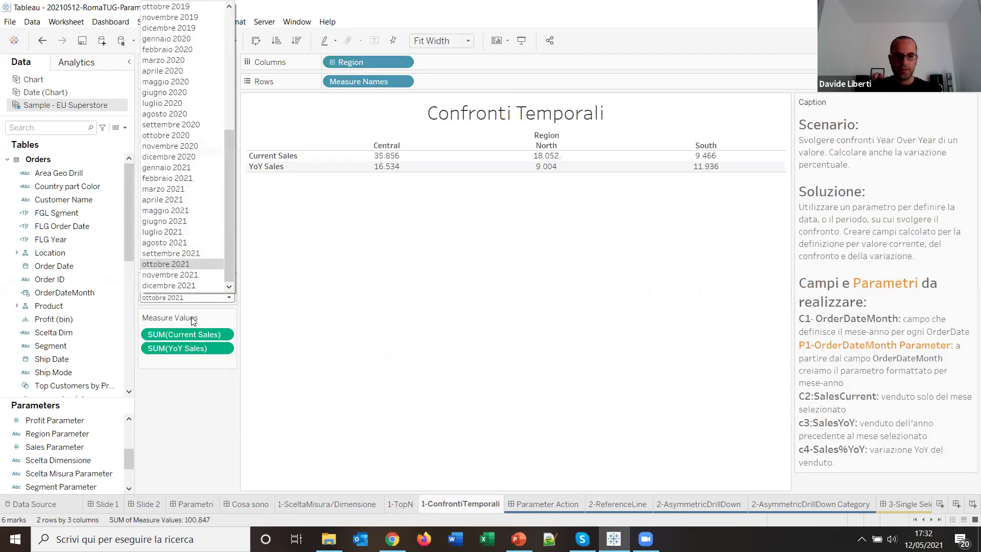
{"action": "left_click", "coordinate": [184, 286]}
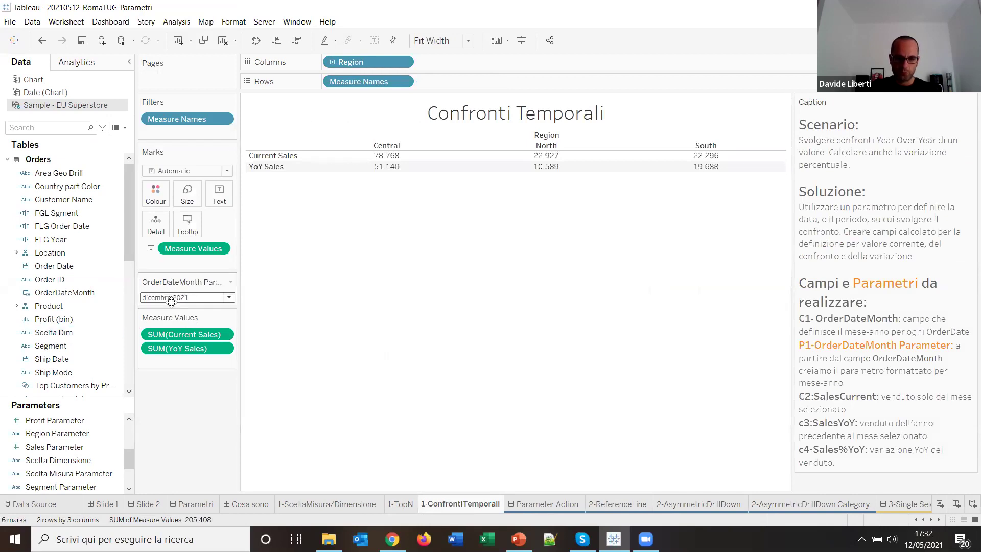
{"action": "left_click", "coordinate": [228, 298]}
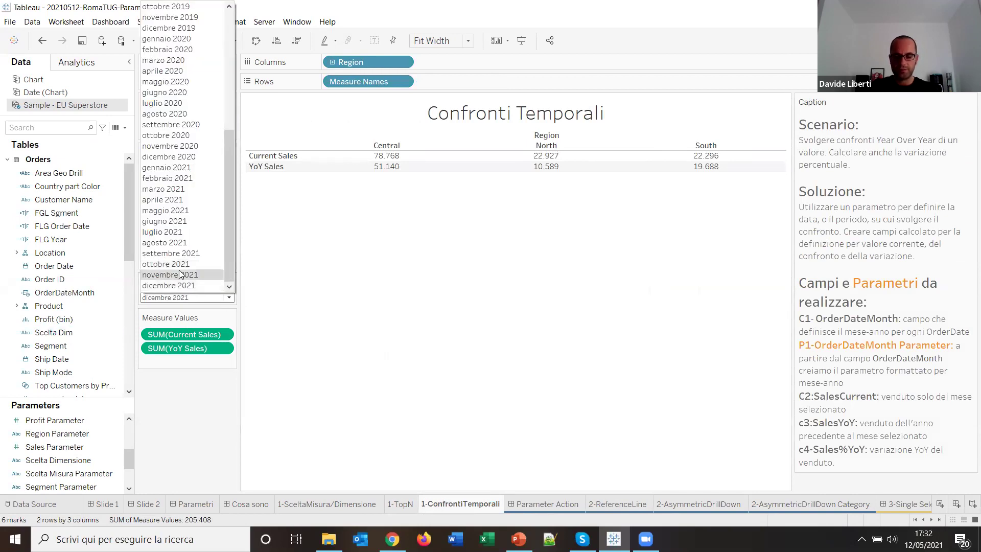
On the 2-ReferenceLine sheet, select several scatterplot points to move the Sales and Profit reference lines, and clear the selection
{"action": "left_click", "coordinate": [549, 503]}
{"action": "left_click", "coordinate": [616, 504]}
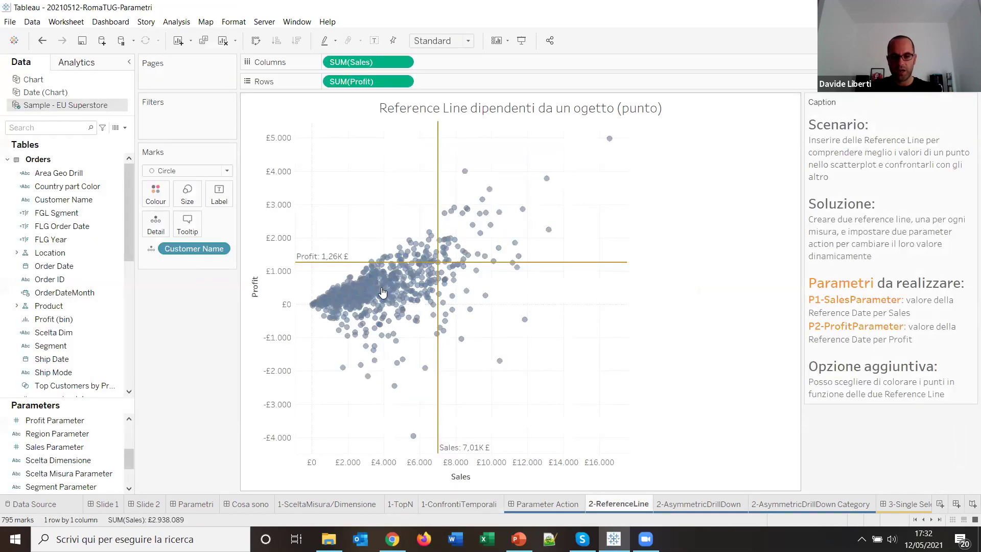
{"action": "left_click", "coordinate": [383, 286]}
{"action": "left_click", "coordinate": [419, 271]}
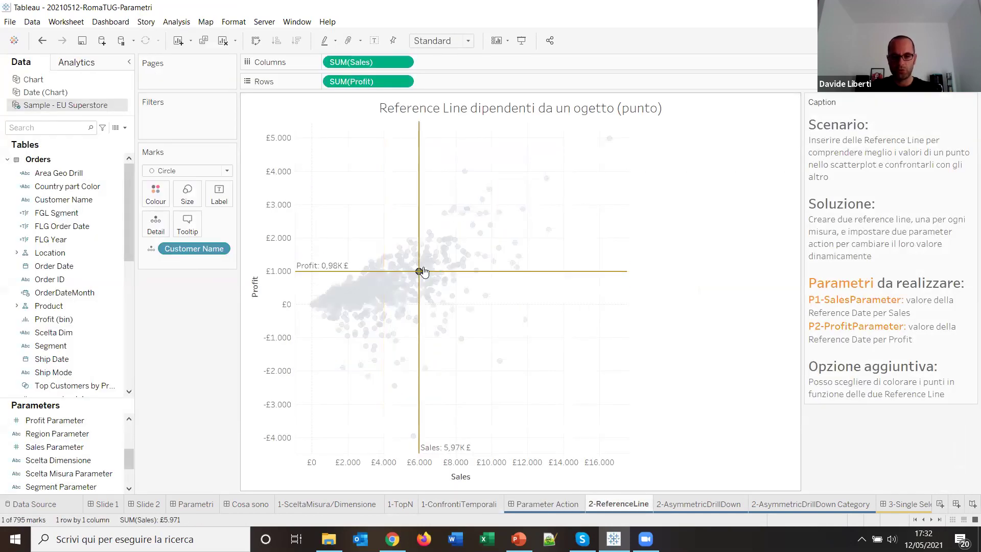
{"action": "left_click", "coordinate": [444, 248]}
{"action": "left_click", "coordinate": [661, 336]}
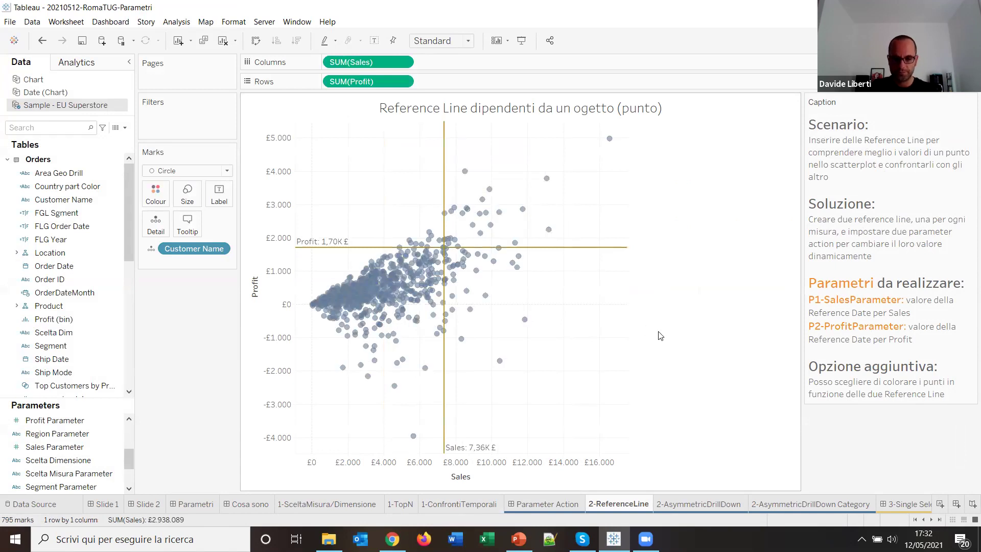
On the 2-AsymmetricDrillDown sheet, expand the Region hierarchy to Country/Region for all regions and collapse it again
{"action": "left_click", "coordinate": [721, 505]}
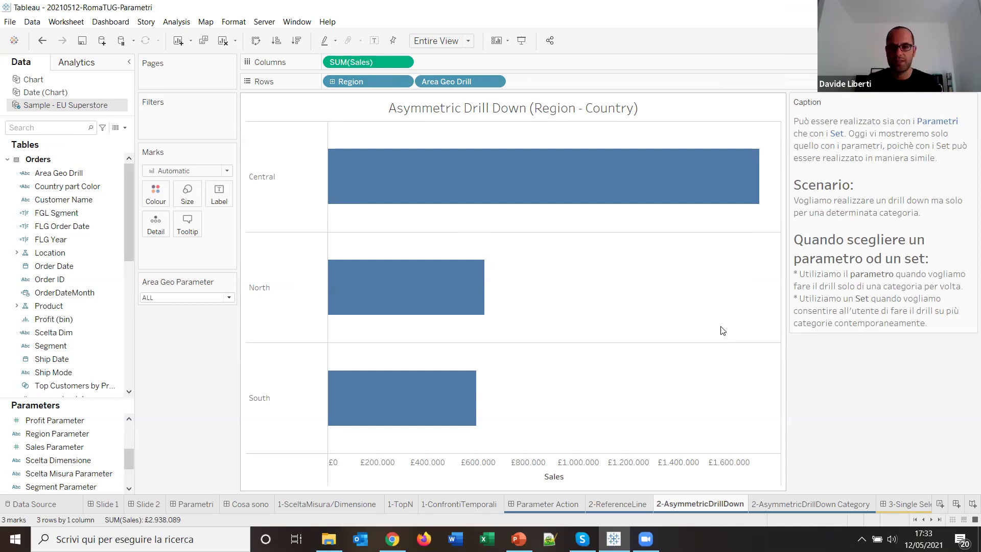
{"action": "mouse_move", "coordinate": [266, 126]}
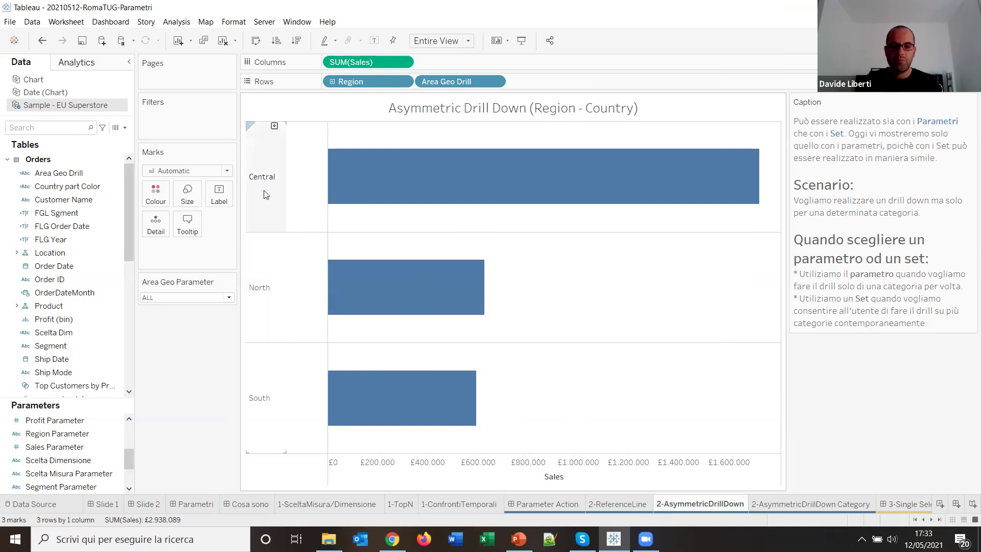
{"action": "left_click", "coordinate": [274, 126]}
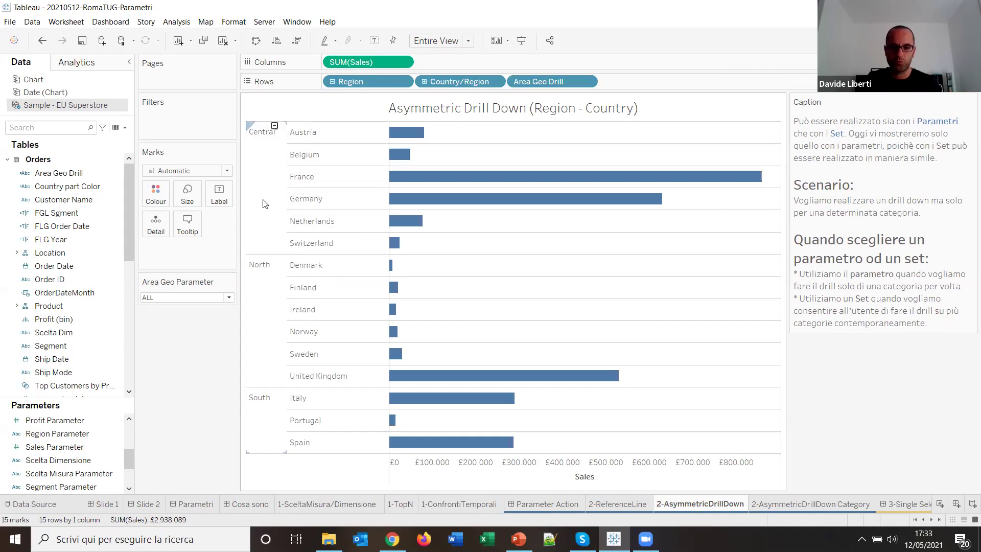
{"action": "left_click", "coordinate": [275, 126]}
{"action": "left_click", "coordinate": [275, 127]}
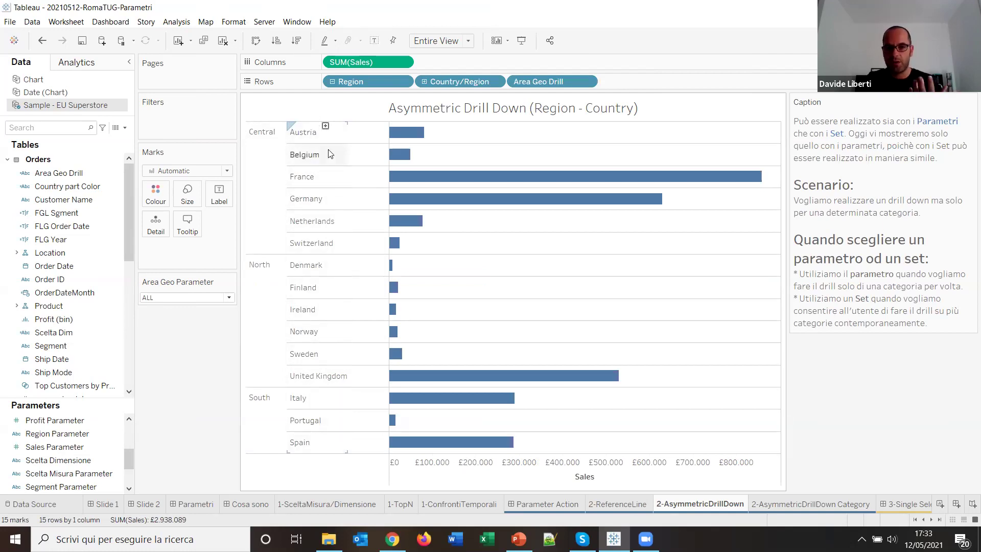
{"action": "left_click", "coordinate": [275, 126]}
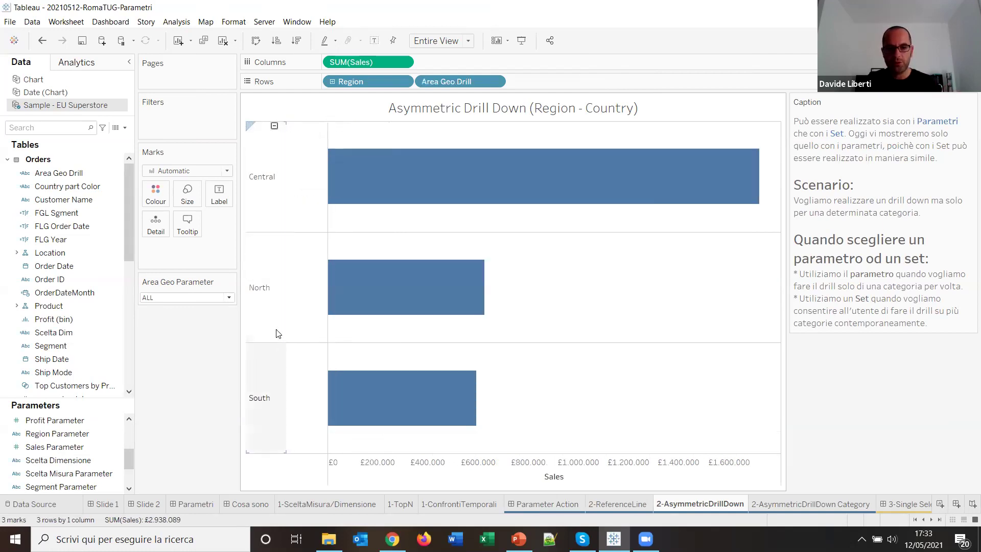
Test the asymmetric drill-down by selecting the North and South regions one at a time, and Central together with North
{"action": "left_click", "coordinate": [261, 289]}
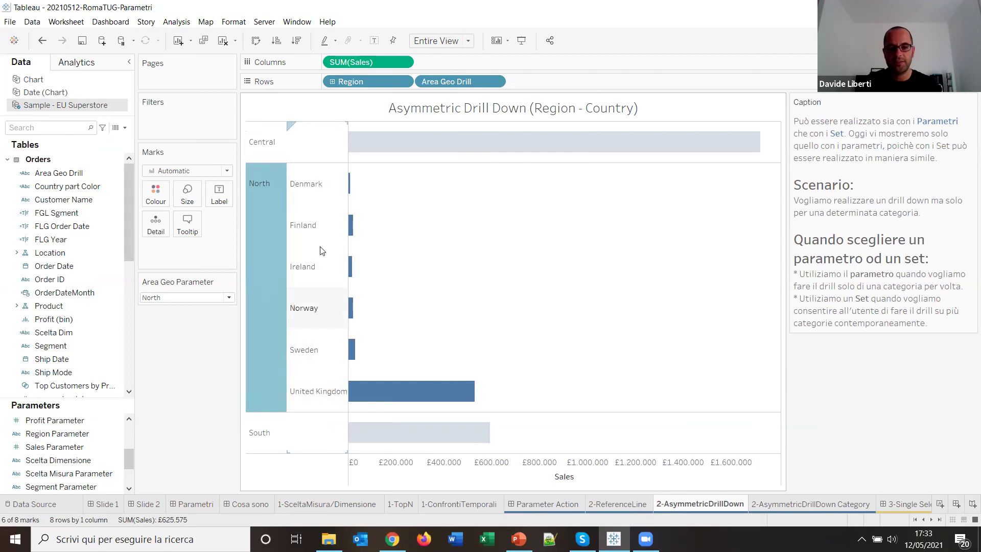
{"action": "left_click", "coordinate": [267, 429]}
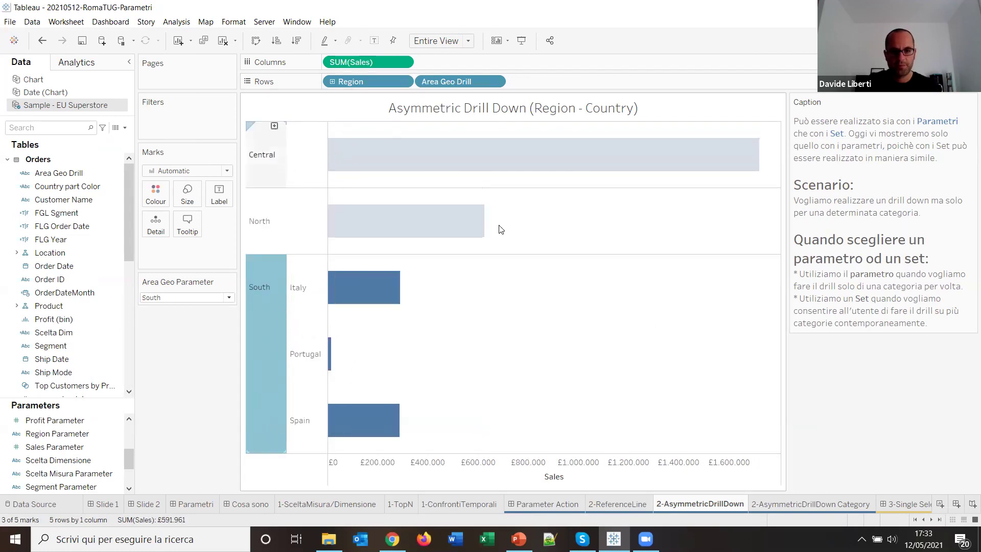
{"action": "left_click", "coordinate": [500, 229]}
{"action": "left_click", "coordinate": [275, 402], "text": "ctrl"}
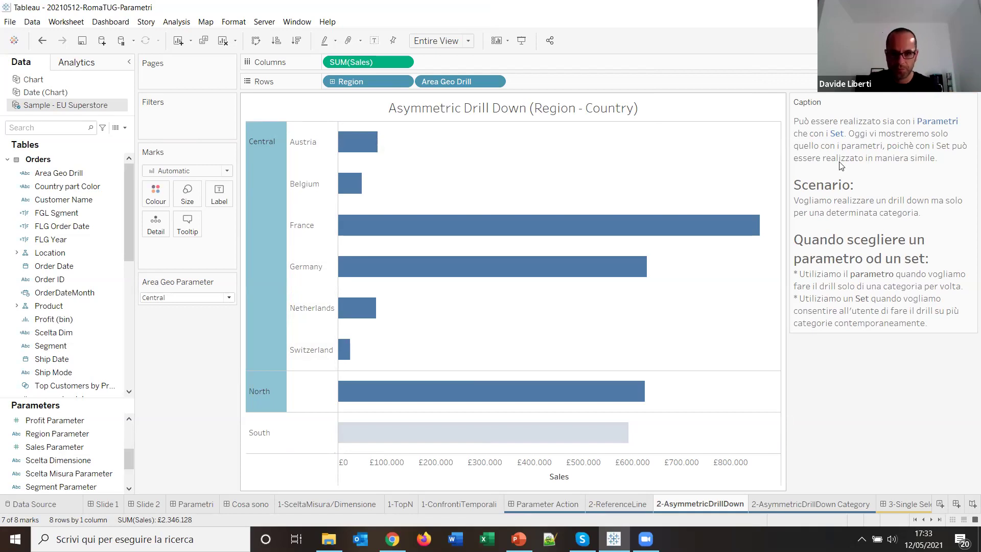
On the 2-AsymmetricDrillDown Category sheet, expand the Product hierarchy and place Category on Rows
{"action": "left_click", "coordinate": [819, 505]}
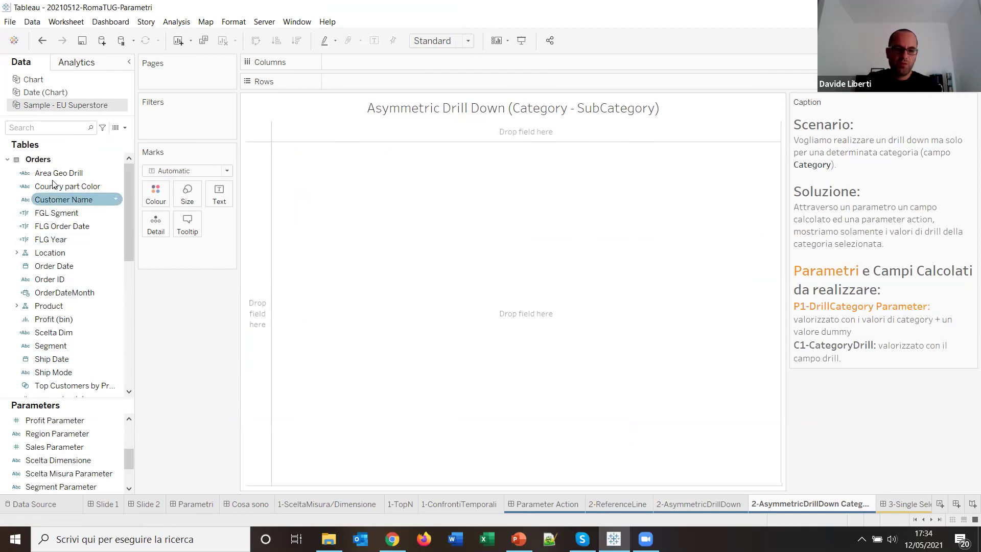
{"action": "scroll", "coordinate": [76, 271], "scroll_direction": "down", "scroll_amount": 2}
{"action": "scroll", "coordinate": [79, 275], "scroll_direction": "up", "scroll_amount": 2}
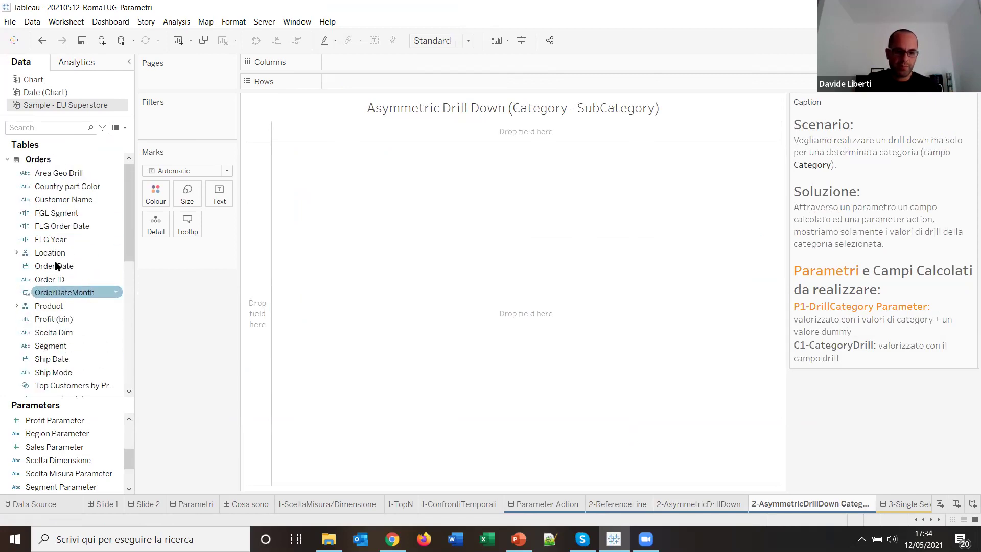
{"action": "left_click", "coordinate": [17, 306]}
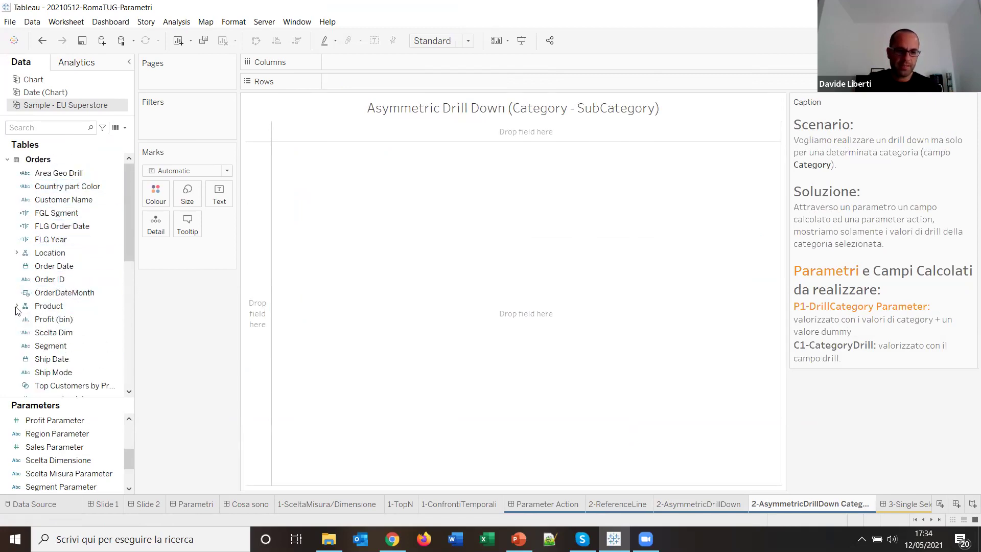
{"action": "left_click_drag", "start_coordinate": [60, 319], "coordinate": [338, 82]}
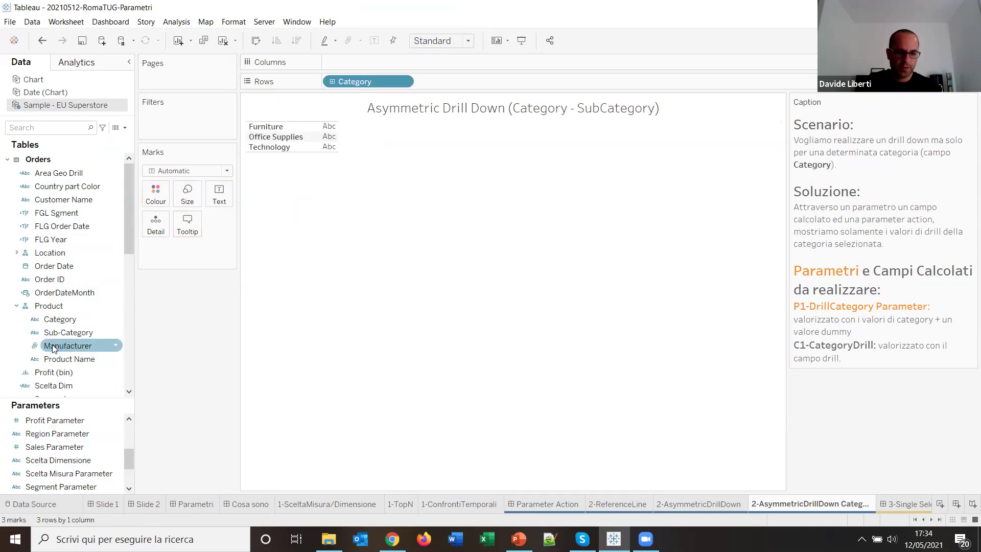
Find the Sales measure in the Orders table and place it on Columns to chart sales by category
{"action": "scroll", "coordinate": [54, 352], "scroll_direction": "down", "scroll_amount": 1}
{"action": "scroll", "coordinate": [72, 315], "scroll_direction": "down", "scroll_amount": 2}
{"action": "scroll", "coordinate": [71, 314], "scroll_direction": "up", "scroll_amount": 2}
{"action": "scroll", "coordinate": [72, 315], "scroll_direction": "down", "scroll_amount": 5}
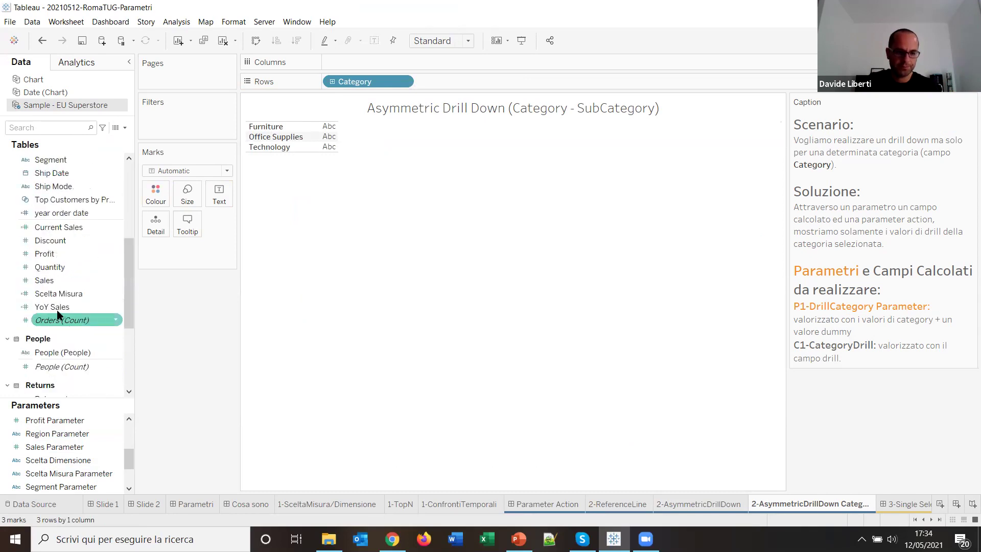
{"action": "left_click_drag", "start_coordinate": [46, 288], "coordinate": [355, 62]}
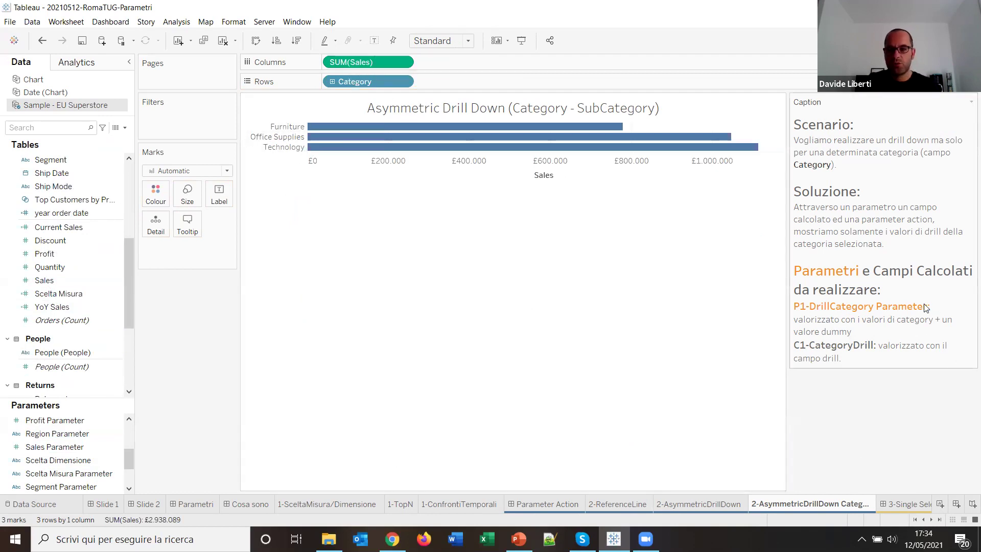
Create a string list parameter named Category Parameter from the Category field, adding ALL as an extra value
{"action": "left_click", "coordinate": [62, 320]}
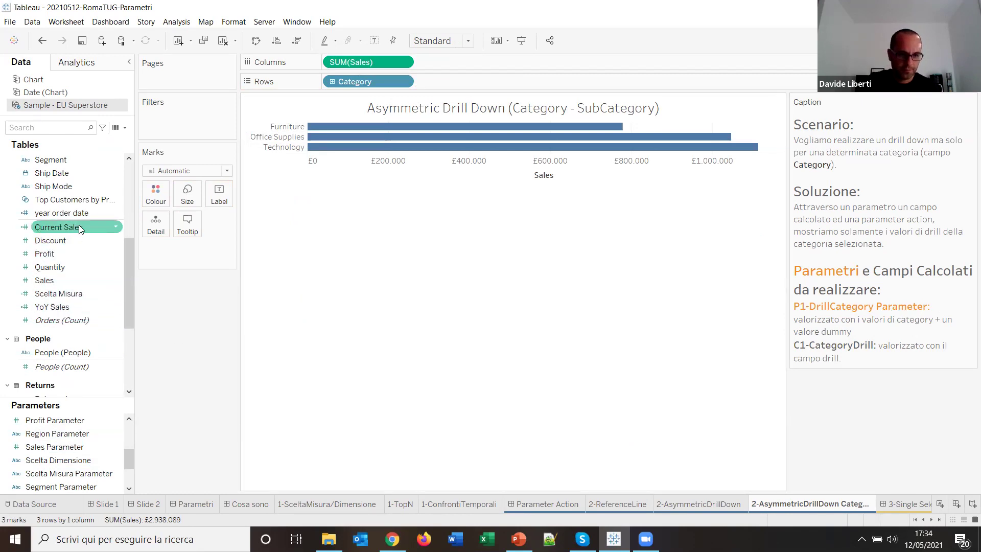
{"action": "scroll", "coordinate": [71, 185], "scroll_direction": "up", "scroll_amount": 5}
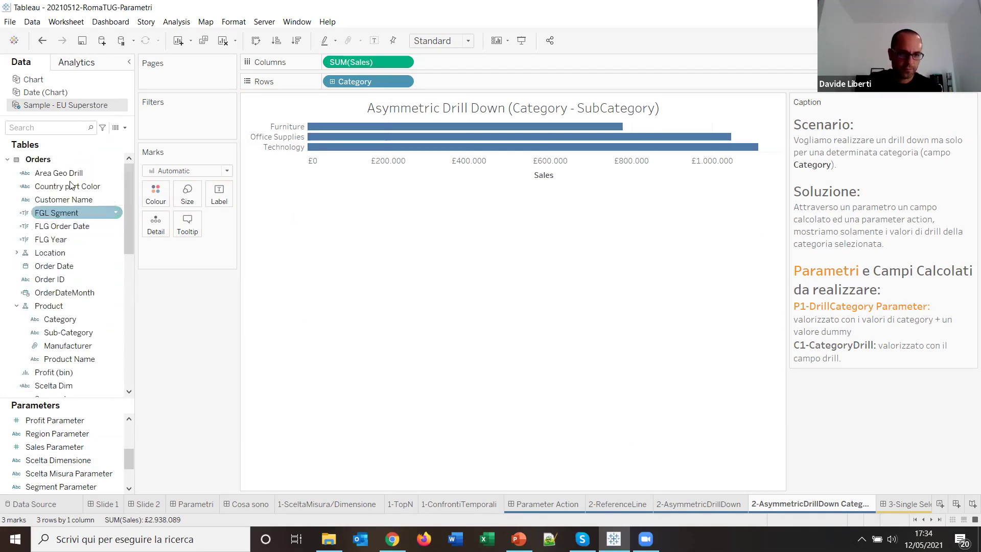
{"action": "right_click", "coordinate": [114, 319]}
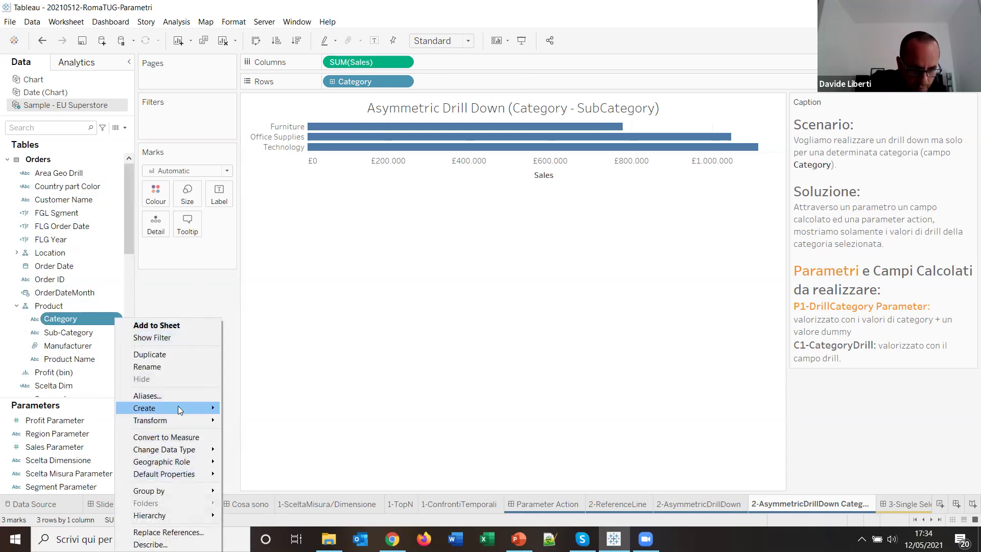
{"action": "mouse_move", "coordinate": [199, 412]}
{"action": "left_click", "coordinate": [241, 448]}
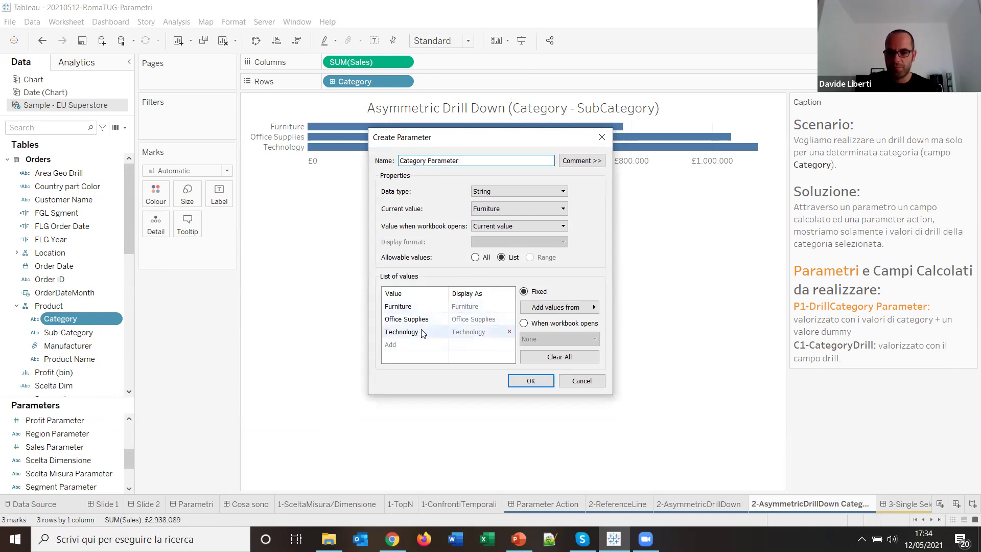
{"action": "left_click", "coordinate": [409, 345]}
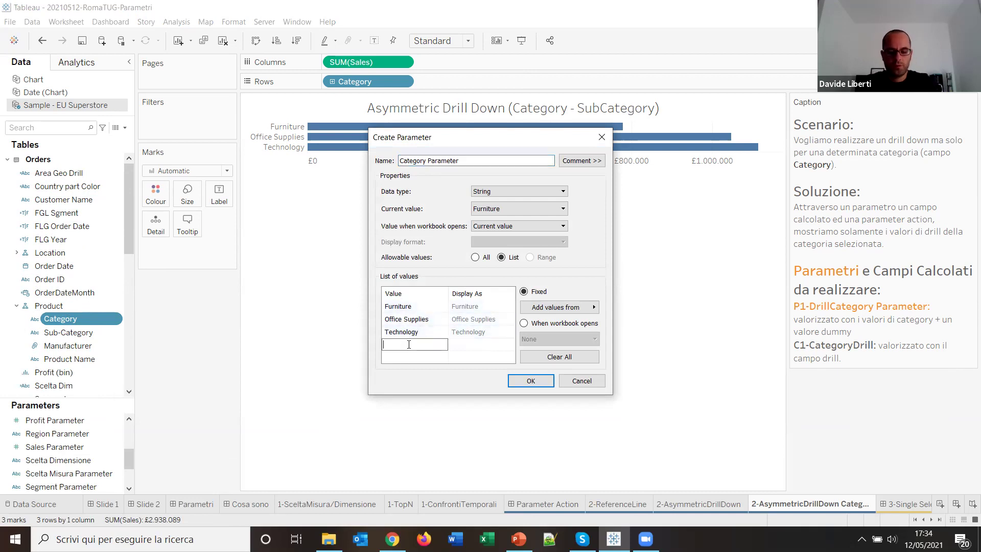
{"action": "type", "text": "ALL"}
{"action": "key", "text": "Return"}
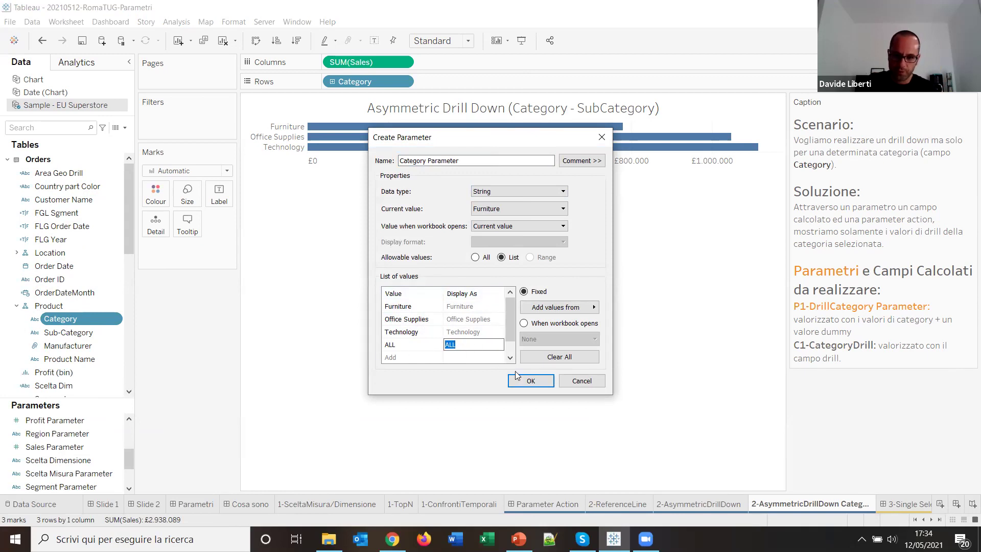
{"action": "left_click", "coordinate": [531, 381]}
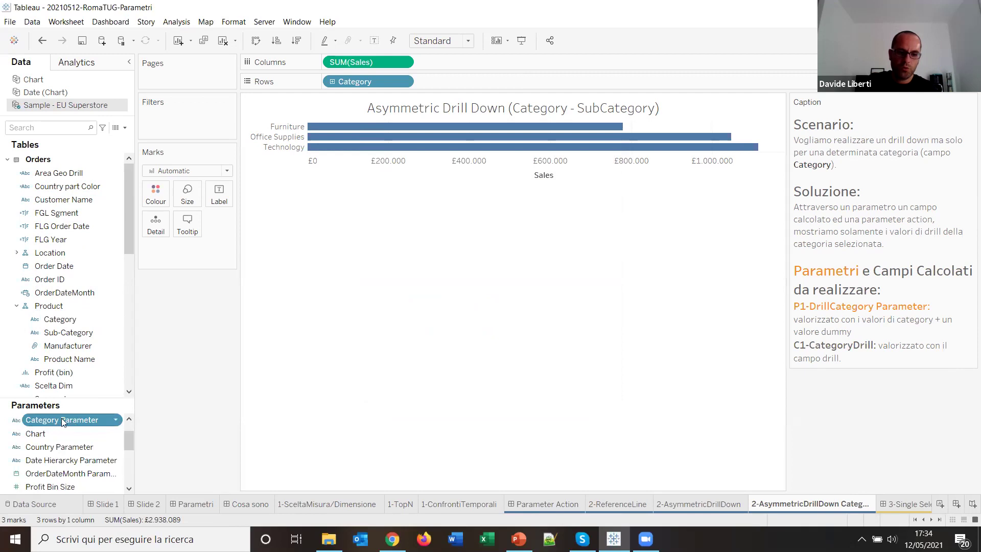
Show the Category Parameter control on the sheet and move it beneath the Marks card
{"action": "left_click", "coordinate": [115, 420]}
{"action": "left_click", "coordinate": [170, 234]}
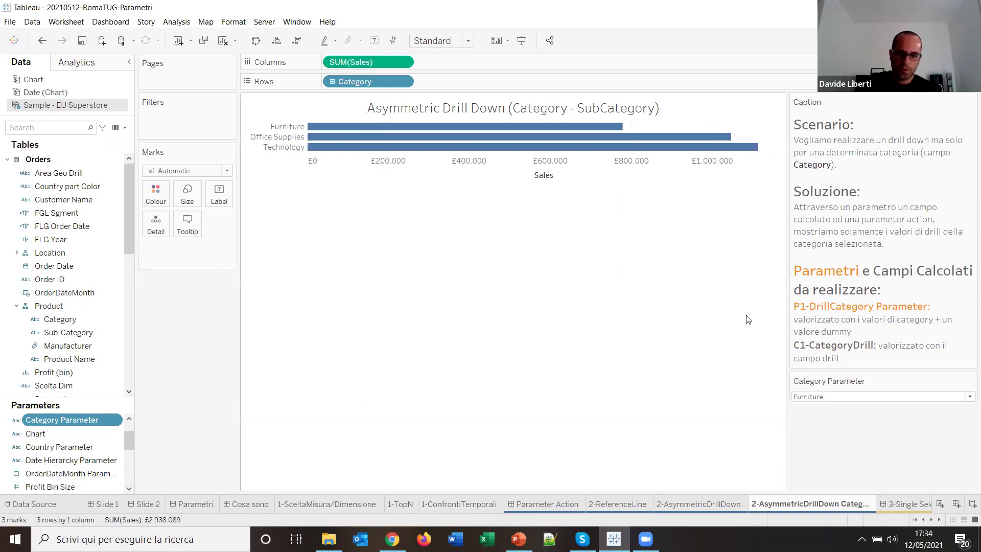
{"action": "left_click_drag", "start_coordinate": [856, 389], "coordinate": [199, 294]}
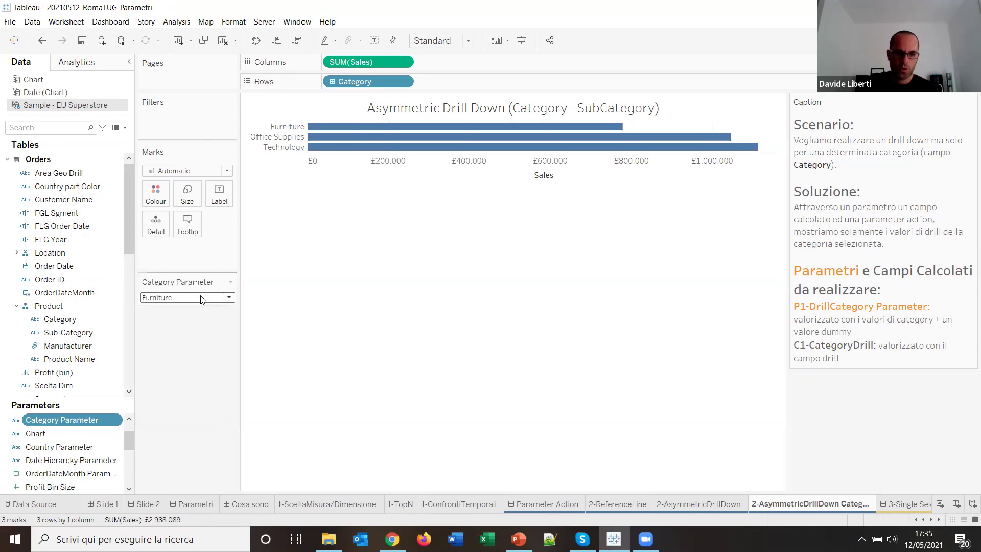
Create a new calculated field named Subcategory Drill Down in the Sample - EU Superstore data source
{"action": "left_click", "coordinate": [124, 127]}
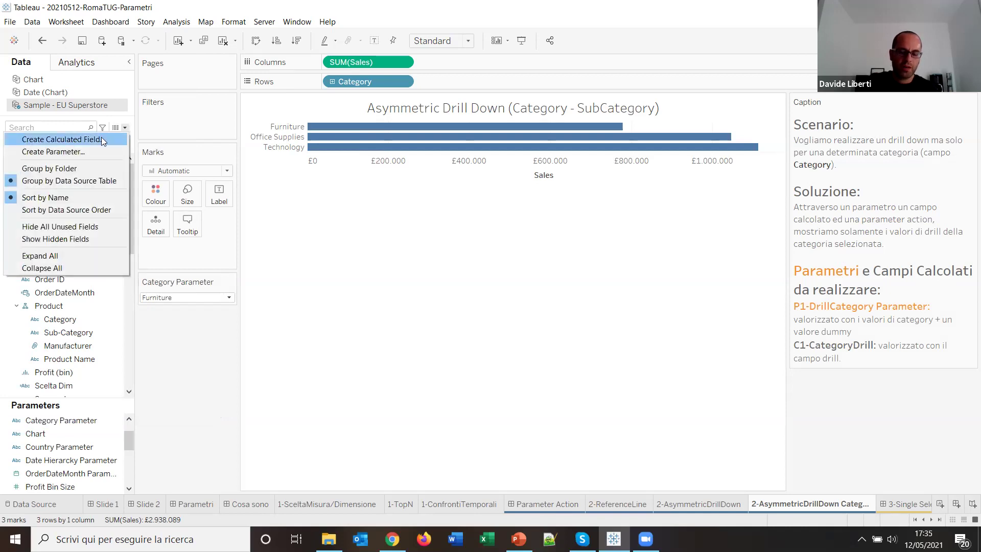
{"action": "left_click", "coordinate": [104, 136]}
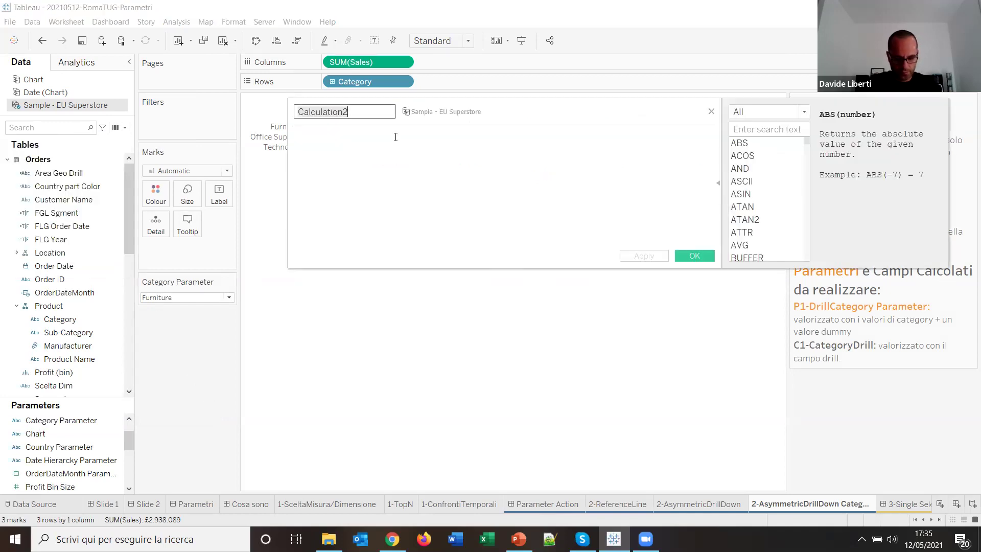
{"action": "type", "text": "Su"}
{"action": "type", "text": "bcae"}
{"action": "key", "text": "BackSpace"}
{"action": "type", "text": "tegory Drill Down"}
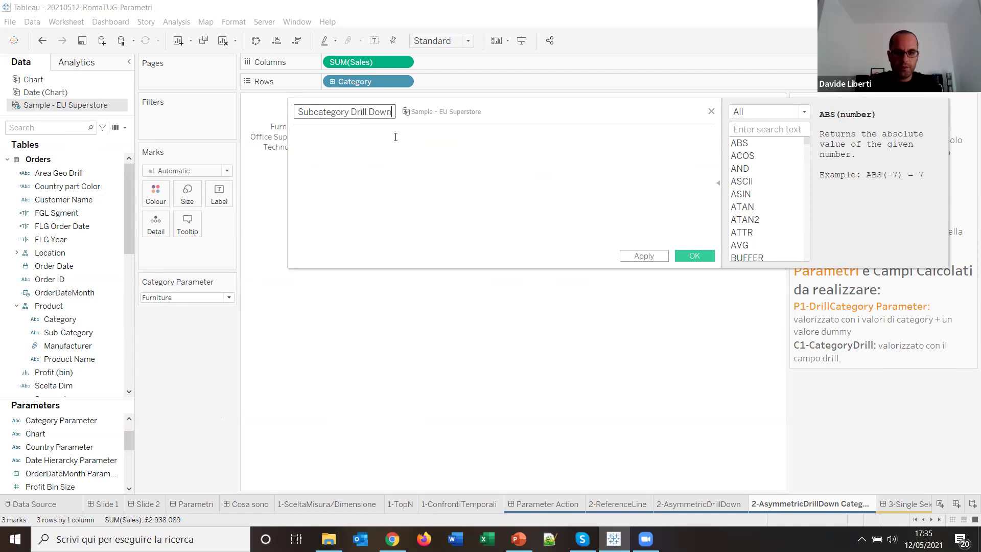
{"action": "key", "text": "Tab"}
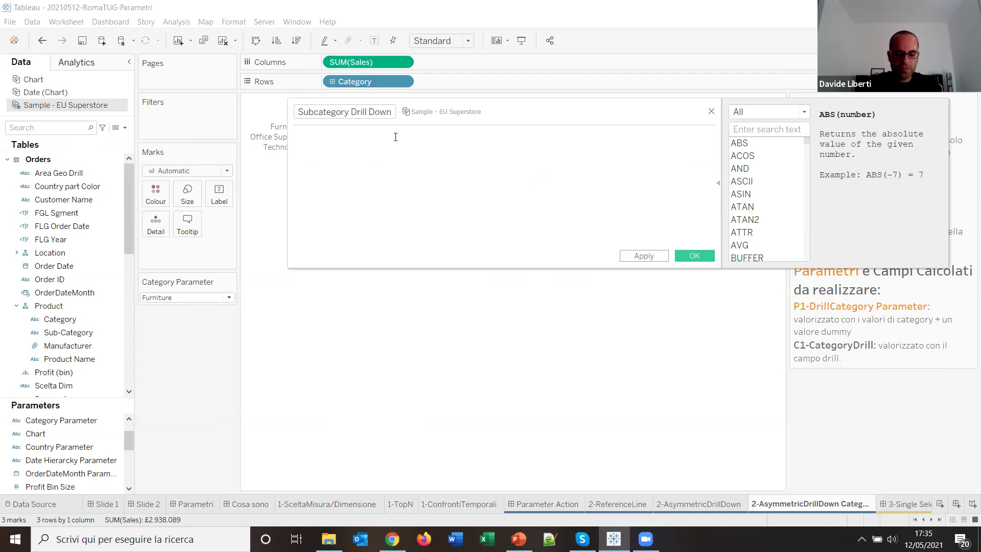
Enter the formula if [Category] = [Category Parameter] then [Sub-Category] end and save the calculated field
{"action": "type", "text": "if"}
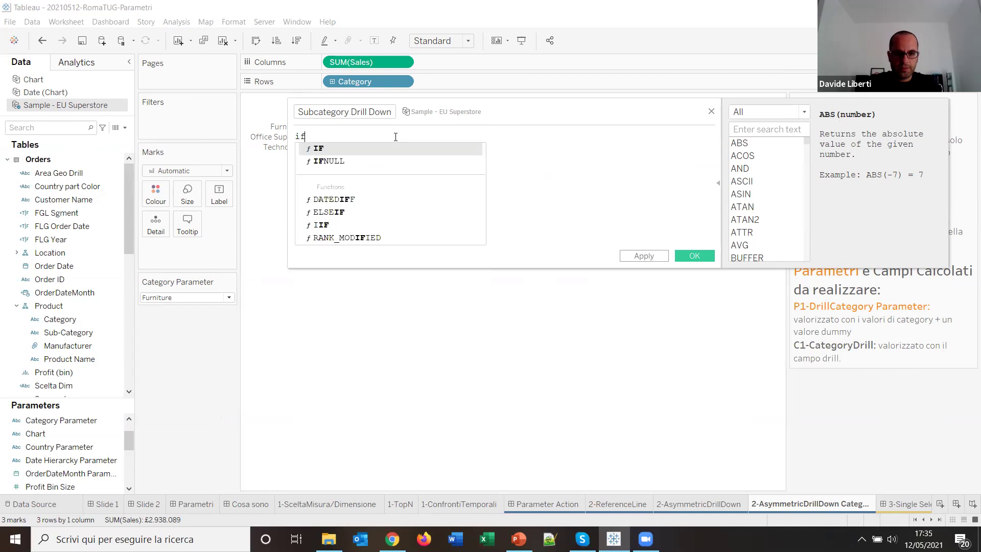
{"action": "type", "text": " cat"}
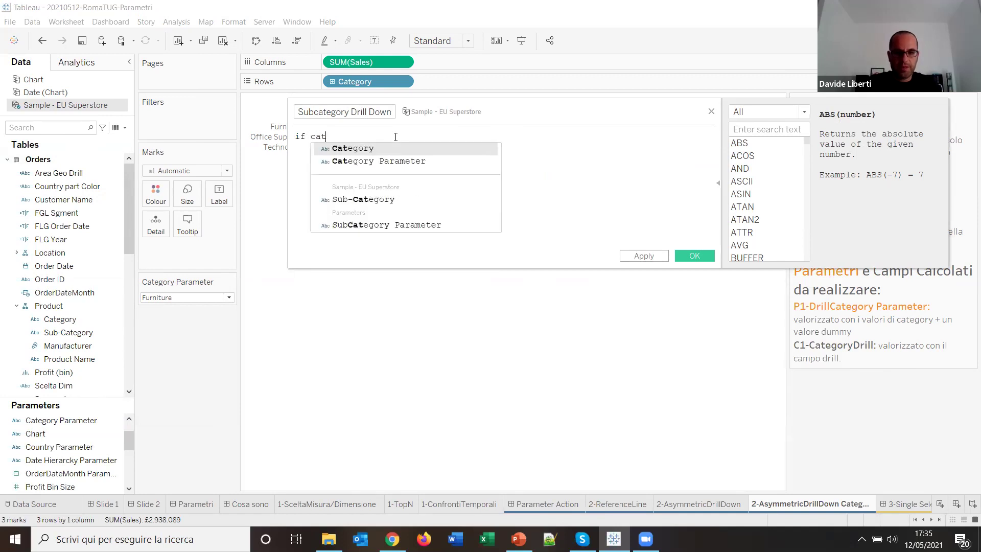
{"action": "key", "text": "Return"}
{"action": "type", "text": "= cat"}
{"action": "key", "text": "Down"}
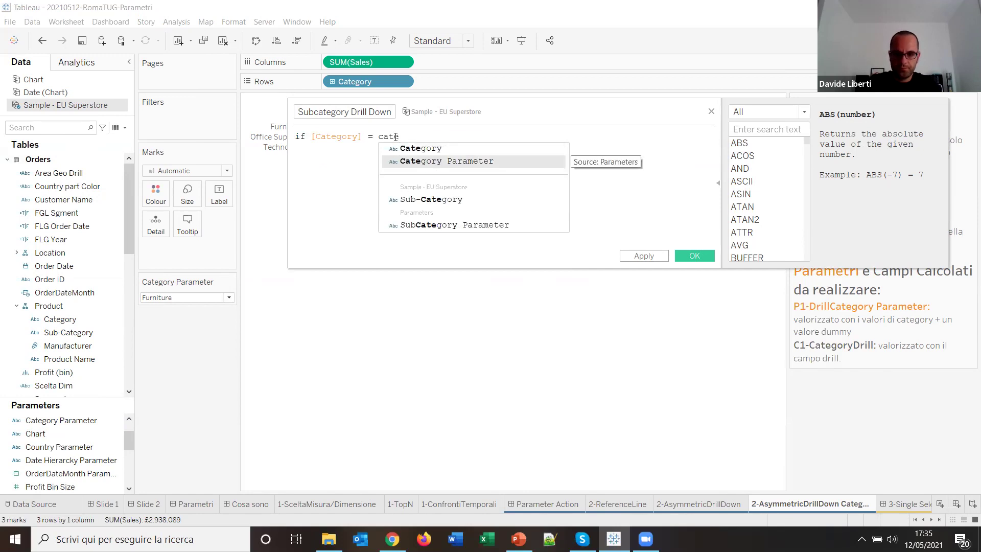
{"action": "key", "text": "Return"}
{"action": "type", "text": "then sub"}
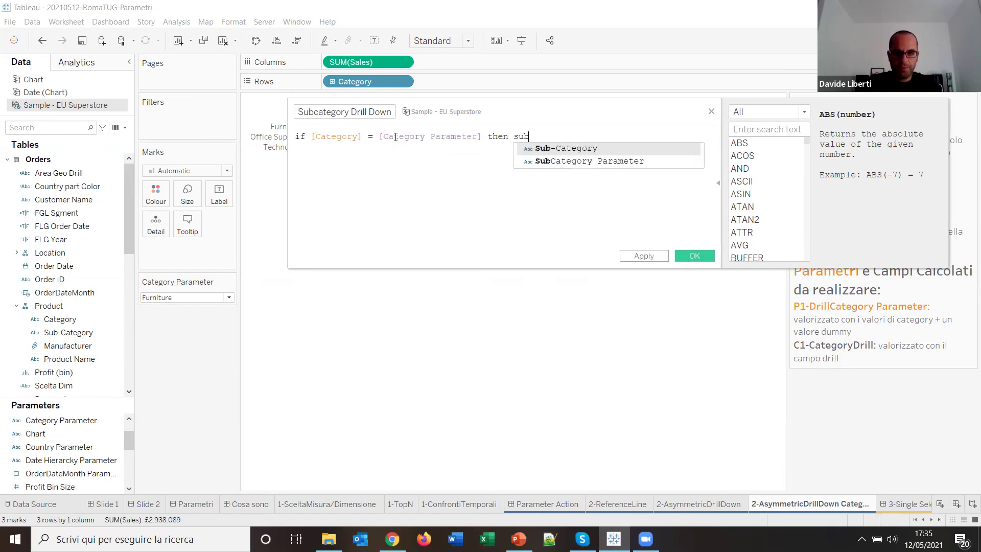
{"action": "key", "text": "Return"}
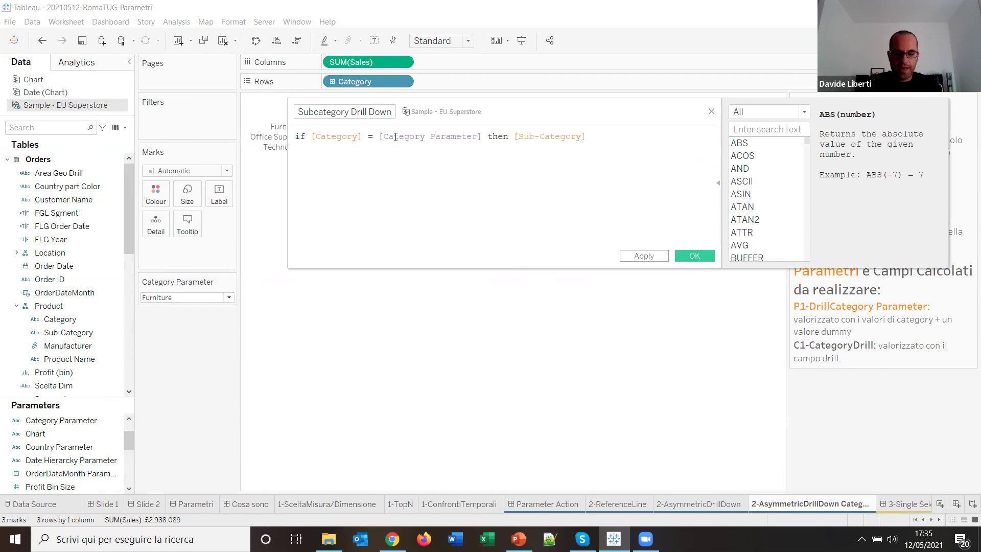
{"action": "key", "text": "Return"}
{"action": "type", "text": "end"}
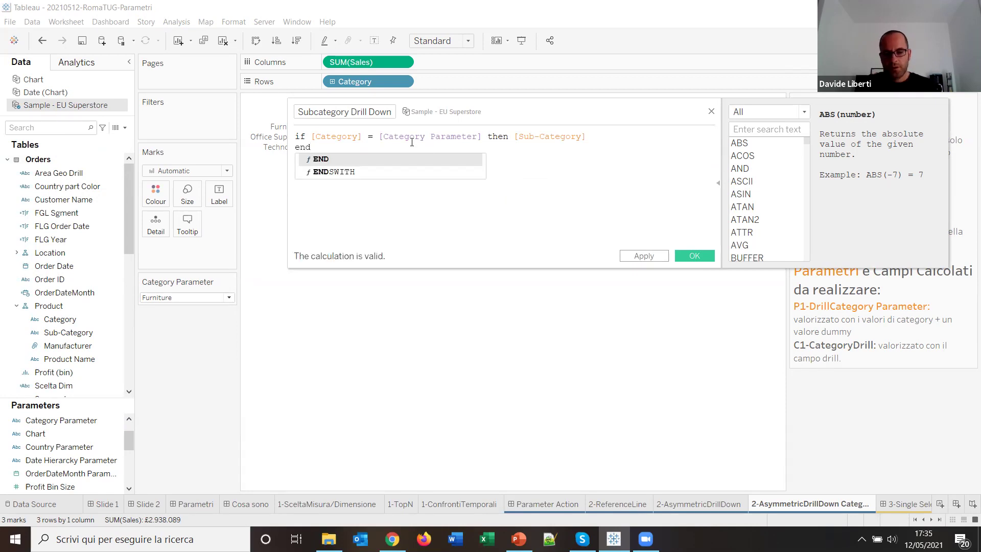
{"action": "left_click", "coordinate": [701, 257]}
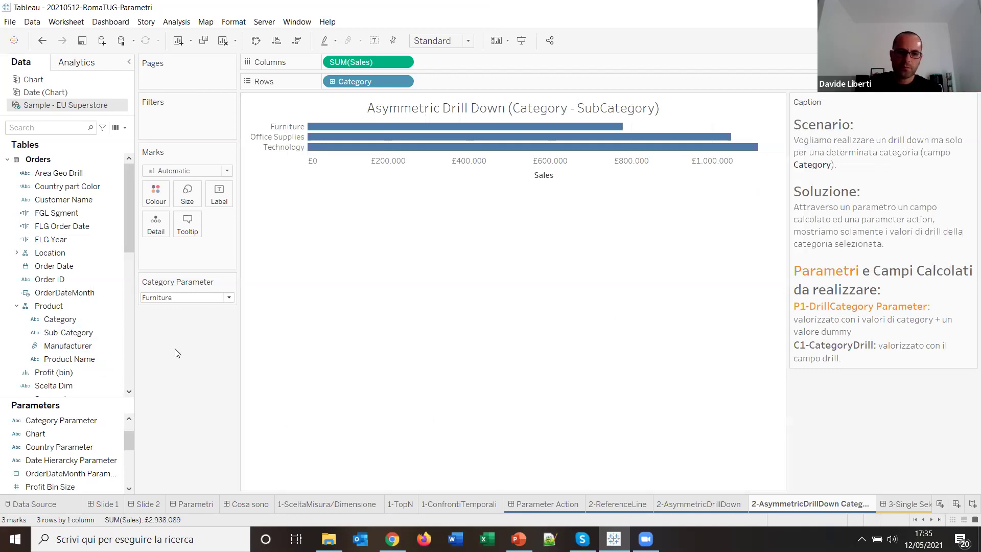
Place Subcategory Drill Down on Rows after Category and add an ELSE '' branch before end in its formula
{"action": "scroll", "coordinate": [81, 349], "scroll_direction": "down", "scroll_amount": 4}
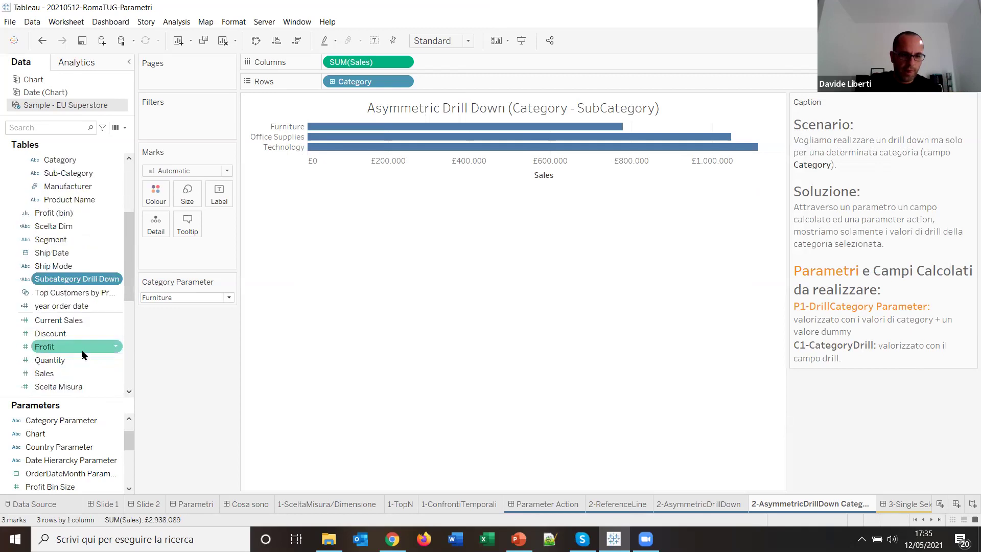
{"action": "left_click_drag", "start_coordinate": [79, 279], "coordinate": [483, 78]}
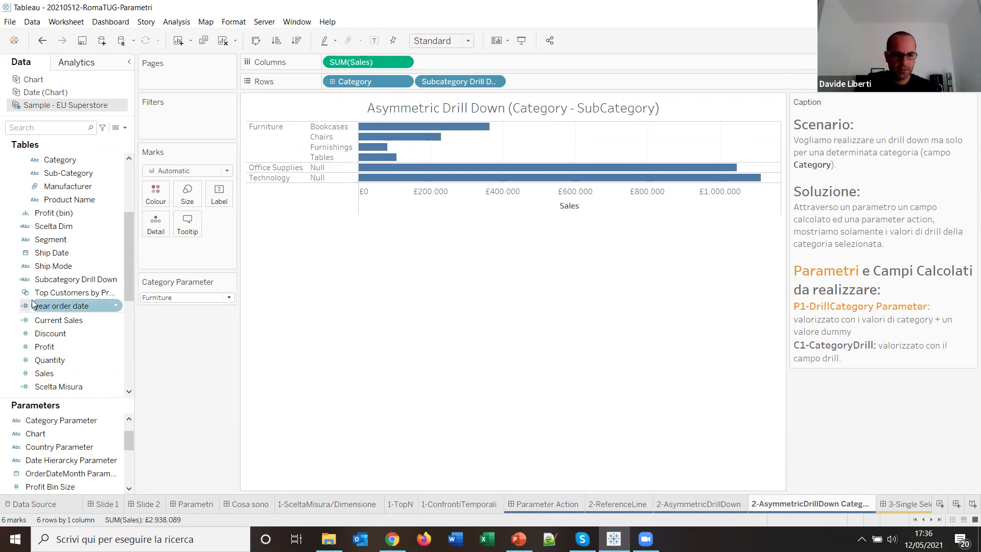
{"action": "right_click", "coordinate": [118, 279]}
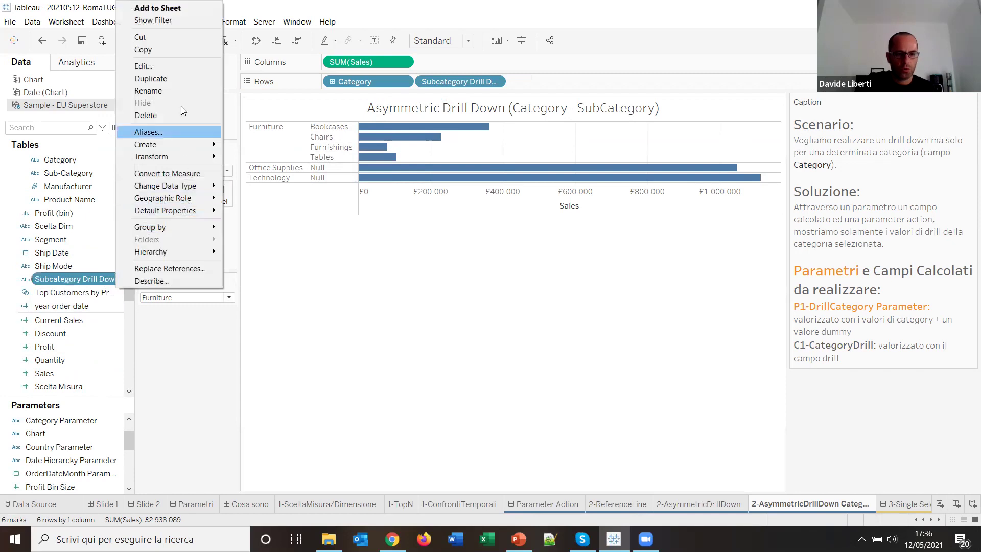
{"action": "left_click", "coordinate": [177, 70]}
{"action": "left_click", "coordinate": [589, 142]}
{"action": "key", "text": "Return"}
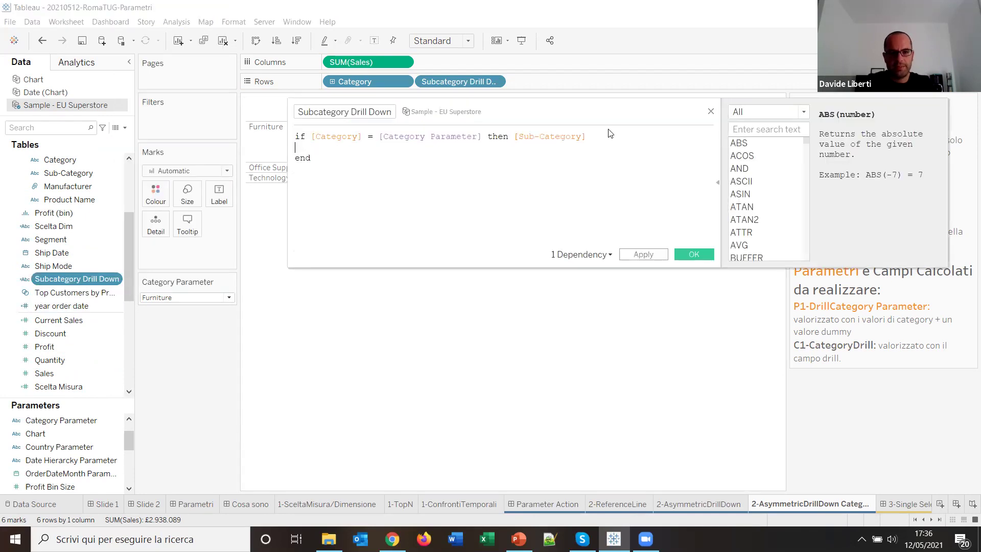
{"action": "type", "text": "ELSE ''"}
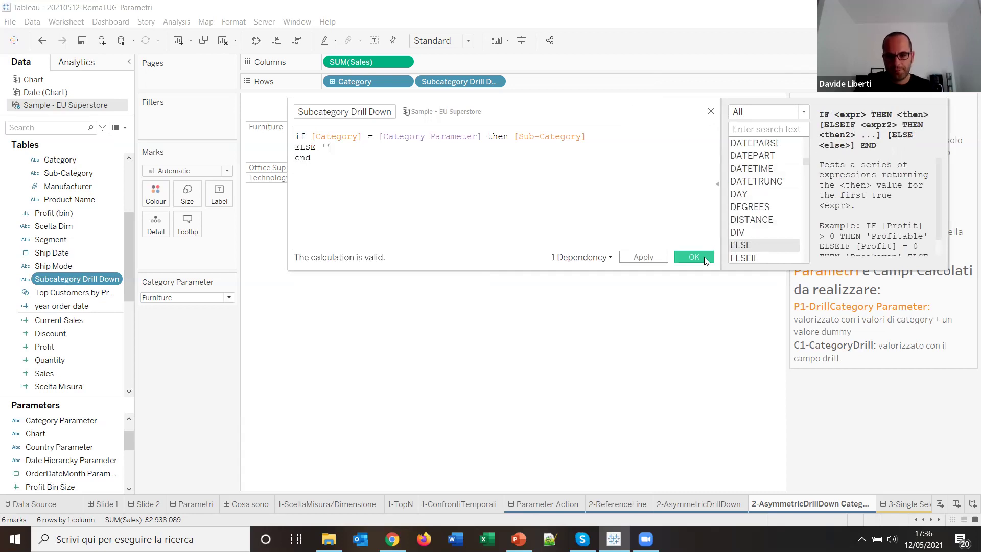
{"action": "left_click", "coordinate": [704, 257]}
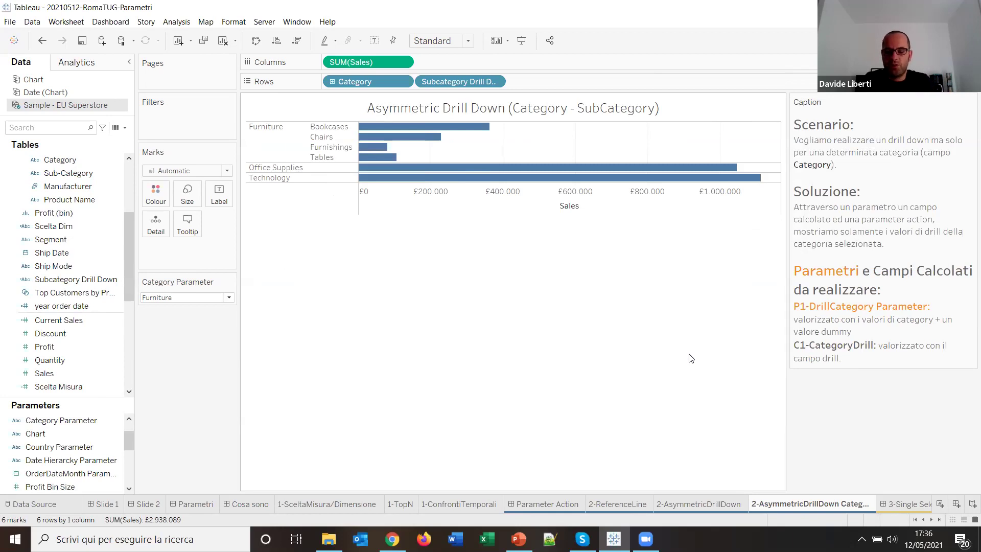
Remove the existing Parameter2 1 action from the worksheet's actions
{"action": "left_click", "coordinate": [71, 22]}
{"action": "left_click", "coordinate": [77, 95]}
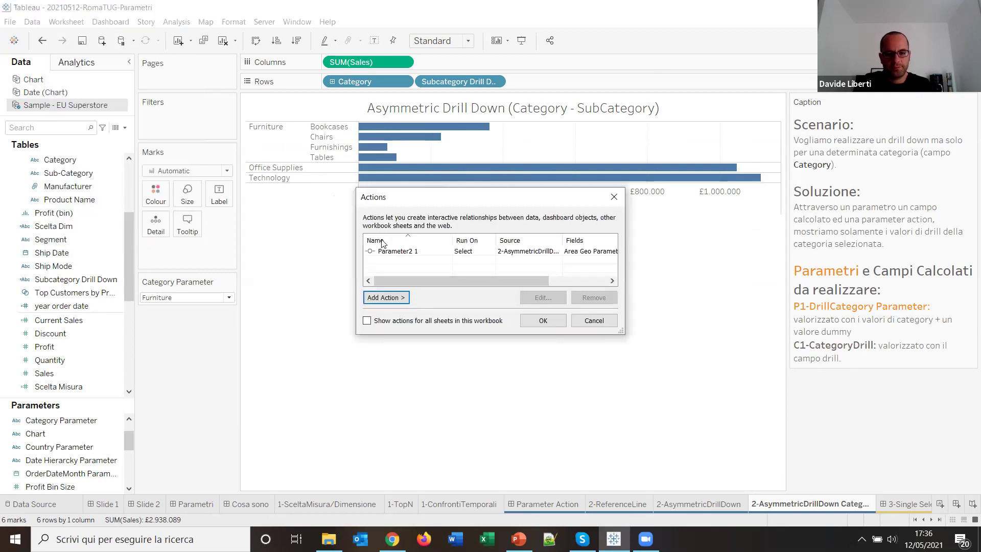
{"action": "left_click", "coordinate": [409, 252]}
{"action": "left_click", "coordinate": [593, 299]}
Add a Change Parameter action named ASY Category for the 2-AsymmetricDrillDown Category sheet
{"action": "left_click", "coordinate": [397, 299]}
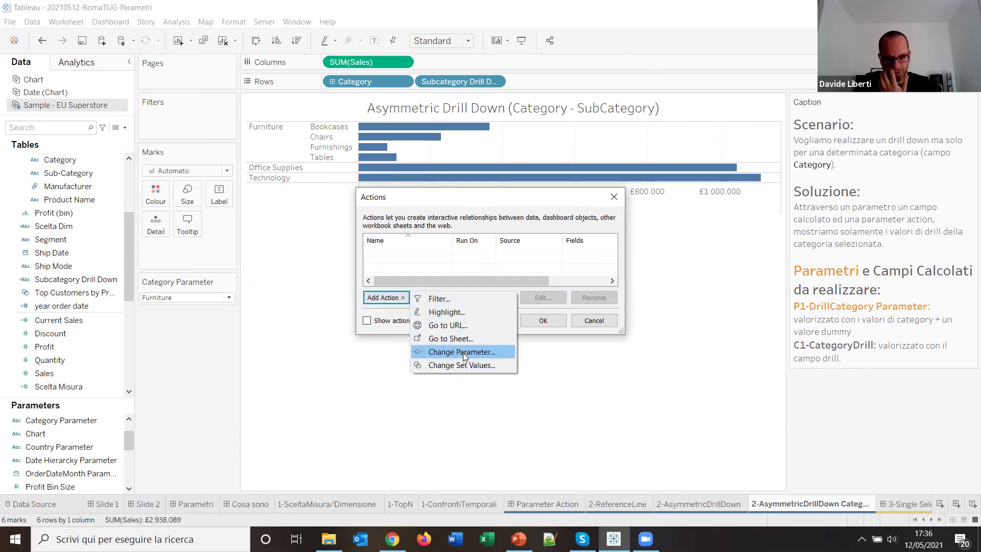
{"action": "left_click", "coordinate": [461, 352]}
{"action": "key", "text": "BackSpace"}
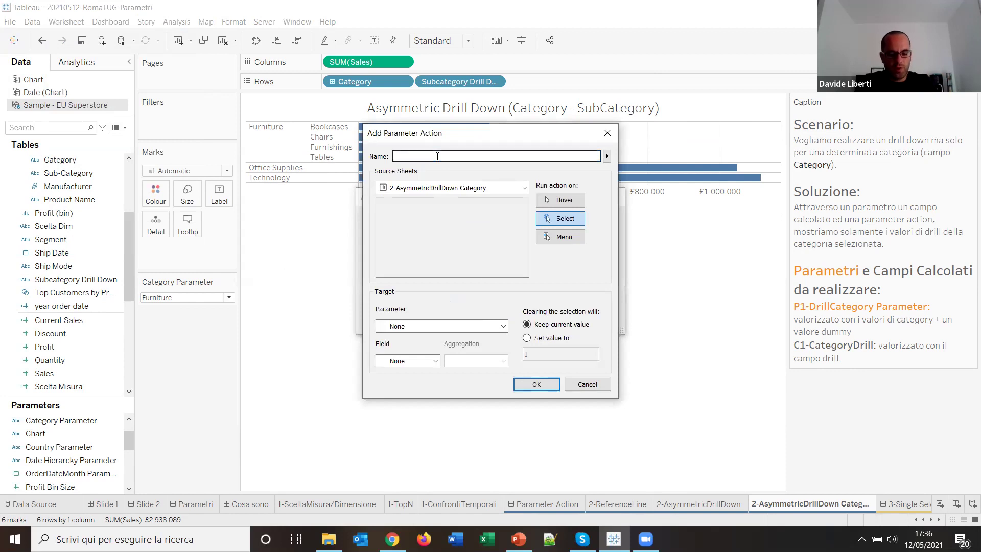
{"action": "type", "text": "ASY"}
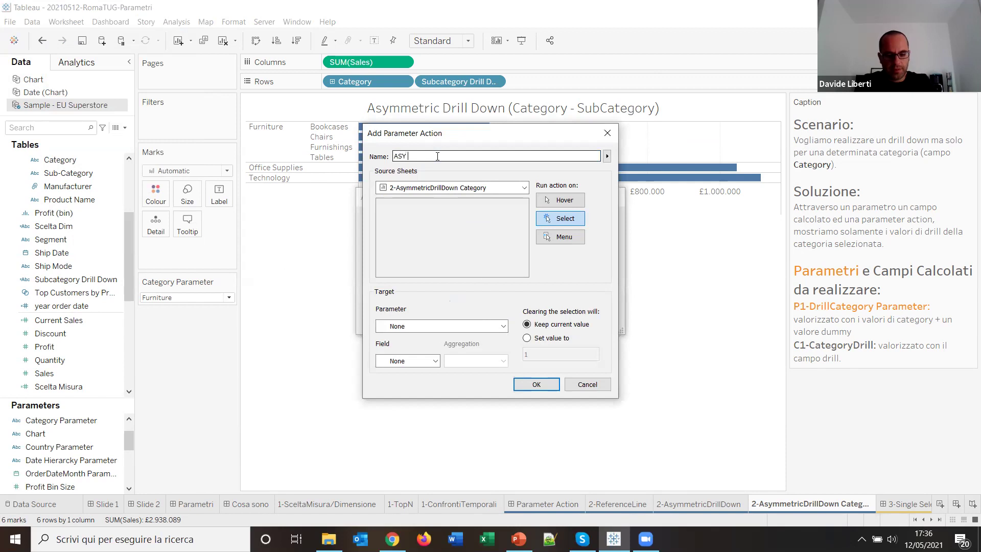
{"action": "type", "text": " Category"}
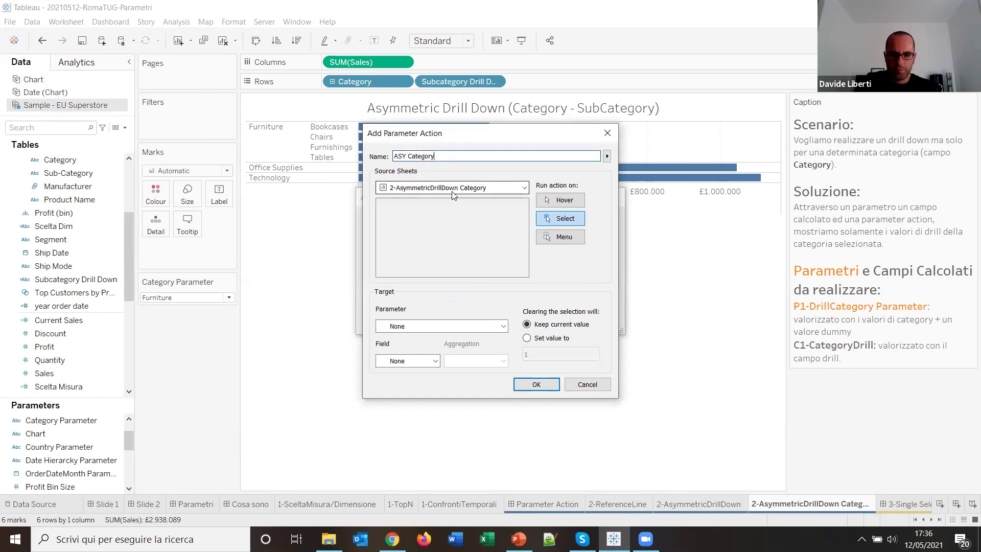
Target Category Parameter with the Category field, set its value to ALL when the selection is cleared, and save the action
{"action": "left_click", "coordinate": [493, 326]}
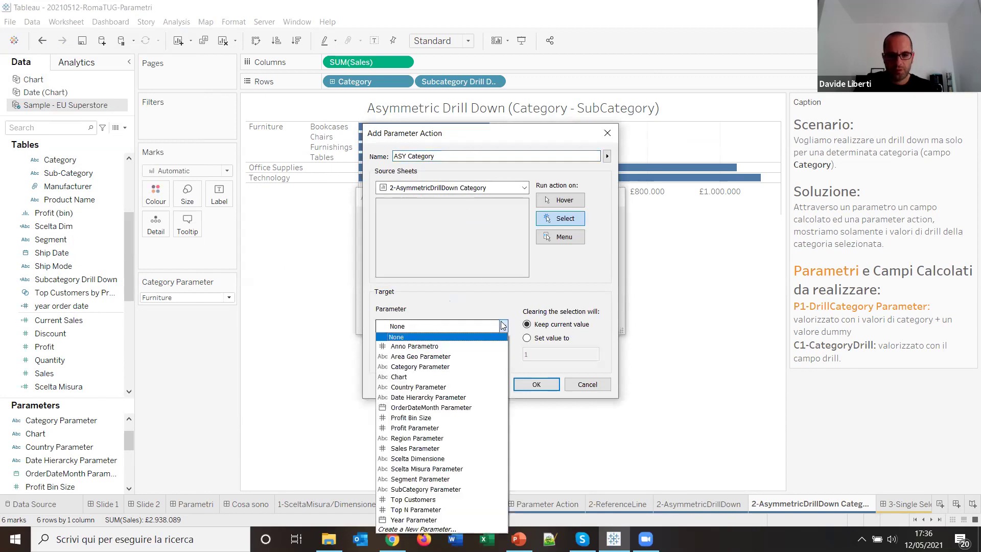
{"action": "left_click", "coordinate": [424, 368]}
{"action": "left_click", "coordinate": [435, 361]}
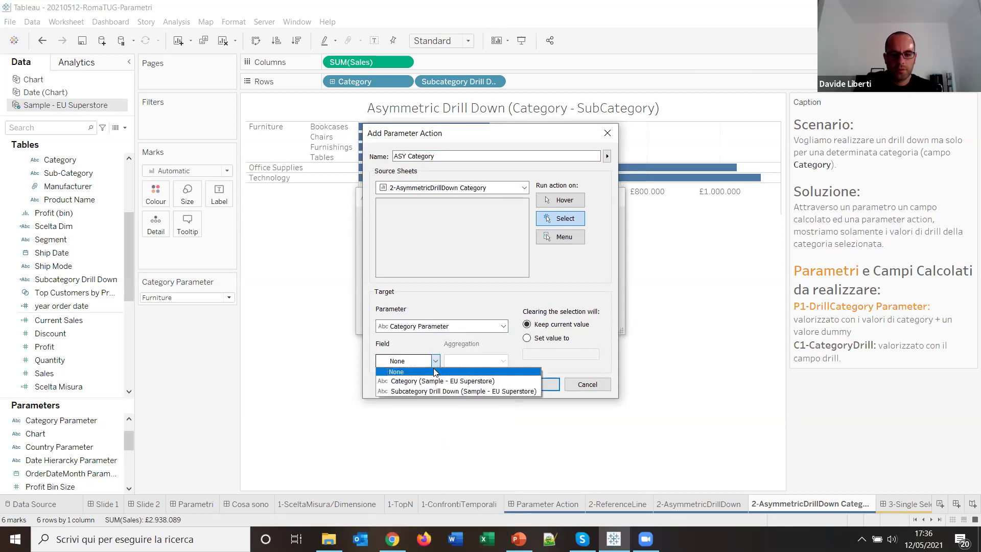
{"action": "left_click", "coordinate": [434, 382]}
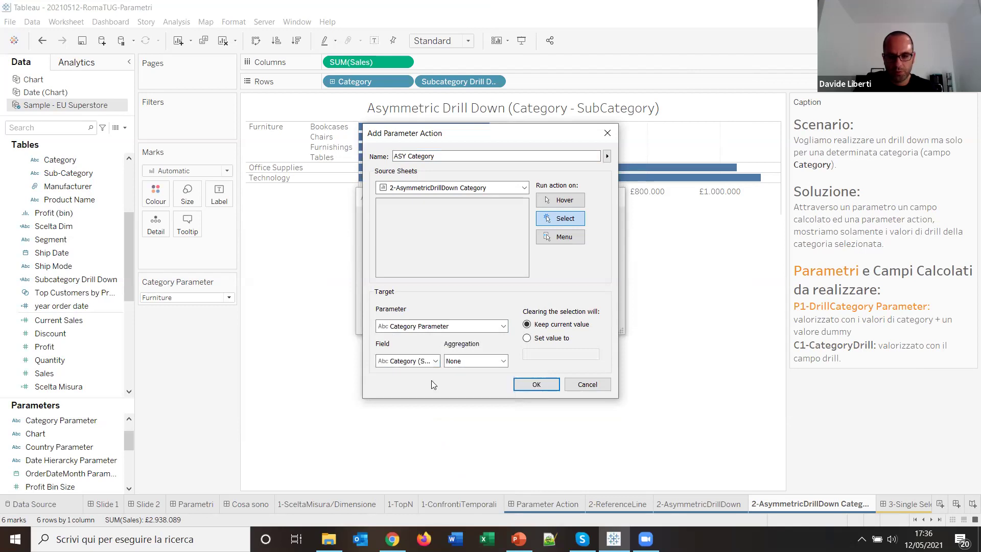
{"action": "left_click", "coordinate": [527, 338]}
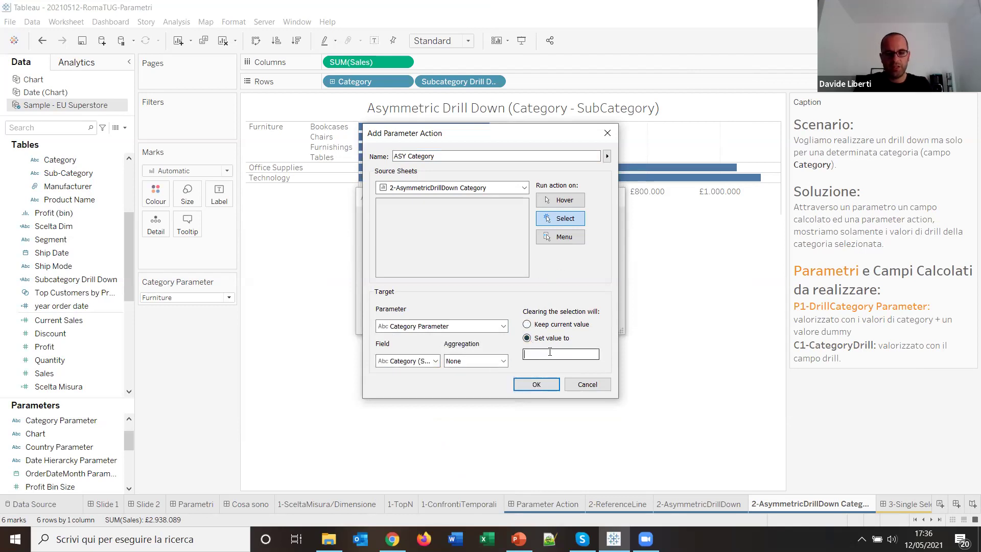
{"action": "type", "text": "ALL"}
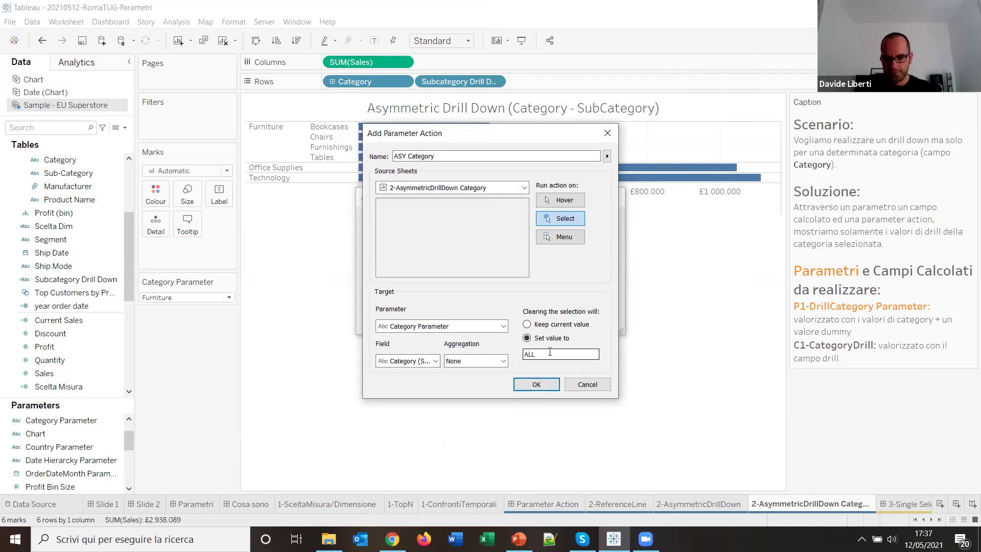
{"action": "left_click", "coordinate": [545, 386]}
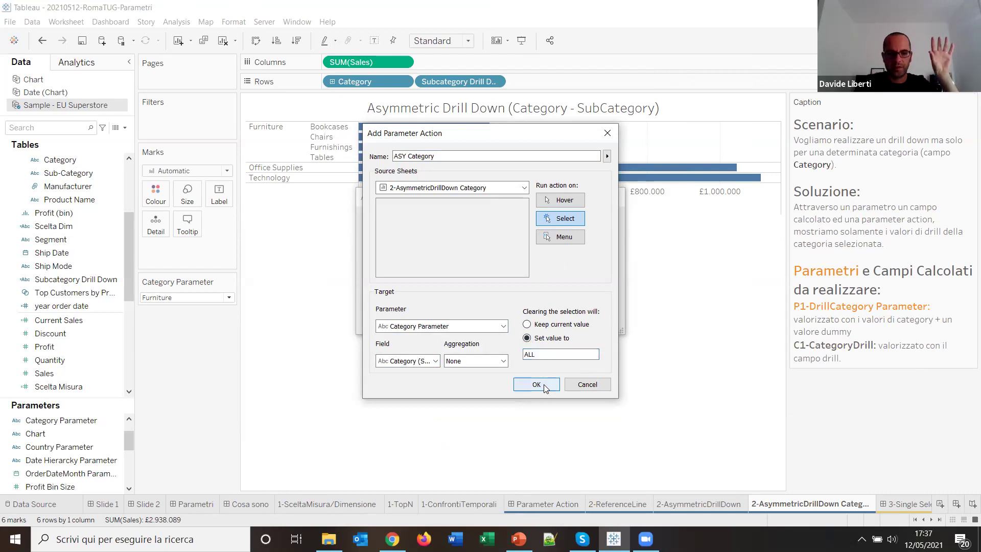
{"action": "left_click", "coordinate": [536, 384]}
{"action": "left_click", "coordinate": [560, 327]}
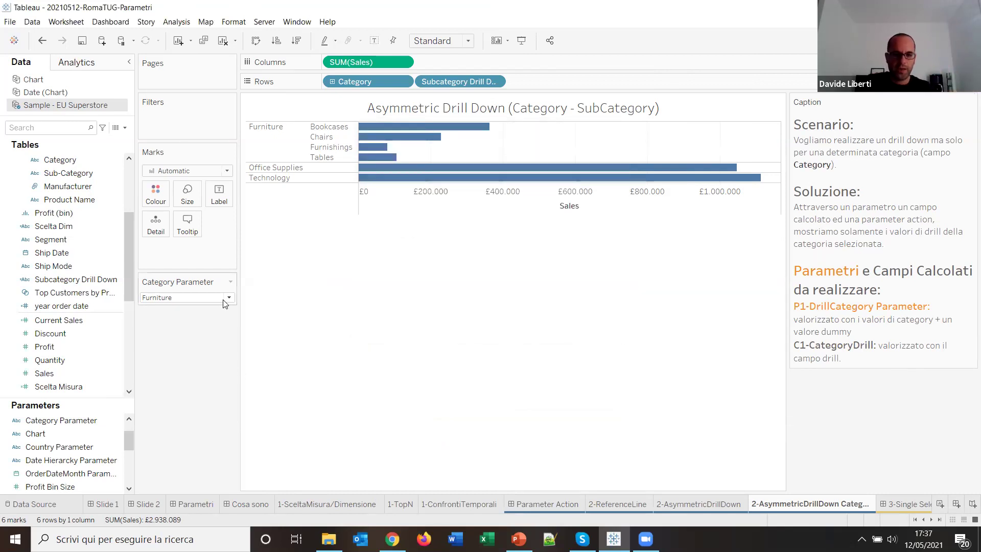
Test the drill-down by selecting and deselecting Furniture, then selecting Technology, adding Office Supplies to the selection, and selecting Office Supplies alone
{"action": "left_click", "coordinate": [274, 144]}
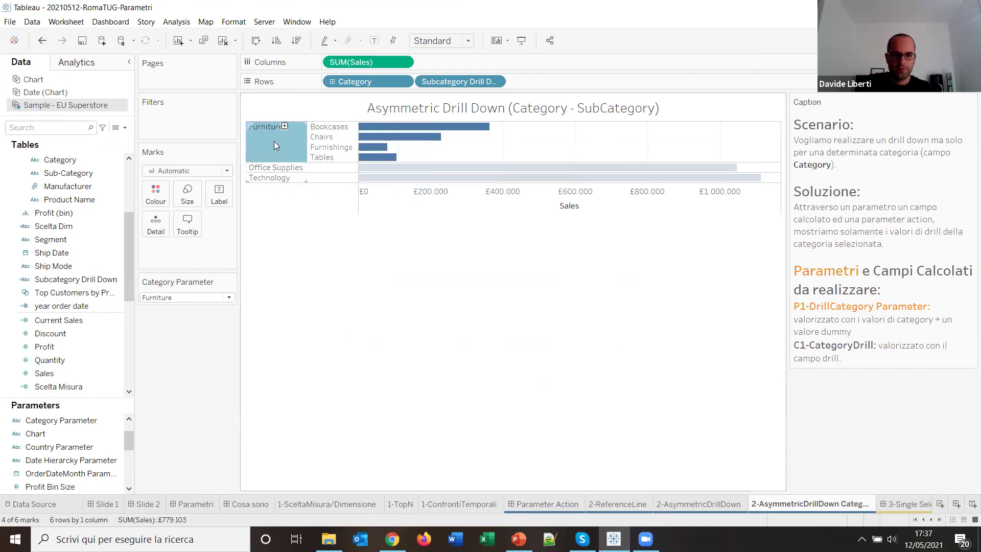
{"action": "left_click", "coordinate": [274, 141]}
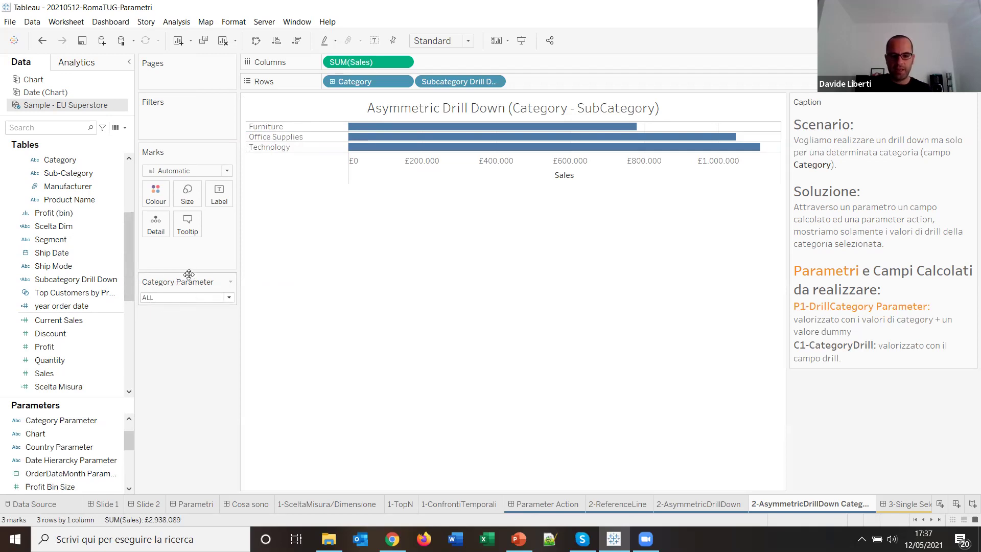
{"action": "left_click", "coordinate": [272, 147]}
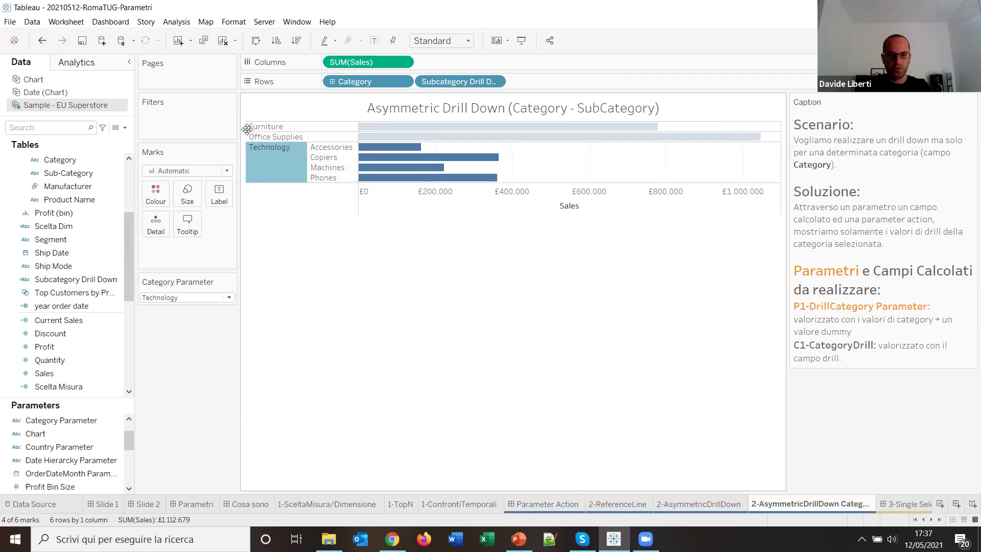
{"action": "left_click", "coordinate": [274, 137], "text": "ctrl"}
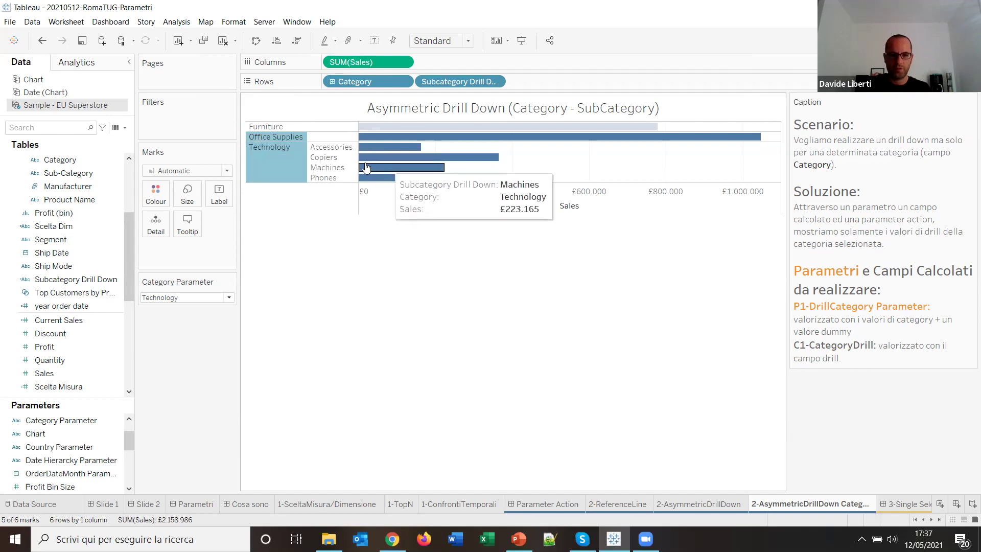
{"action": "left_click", "coordinate": [290, 137]}
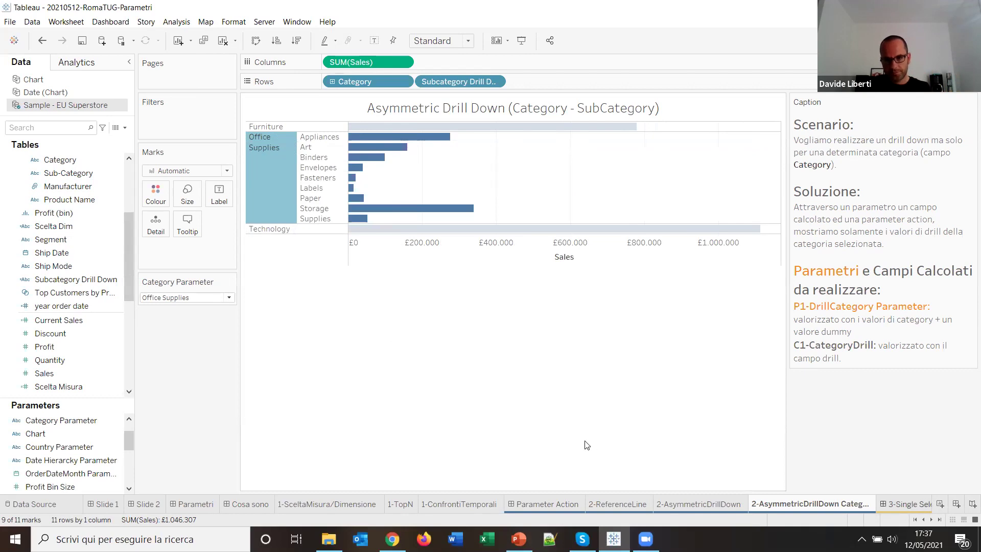
Switch to the 3-Single Selection dashboard
{"action": "key", "text": "ctrl+Tab"}
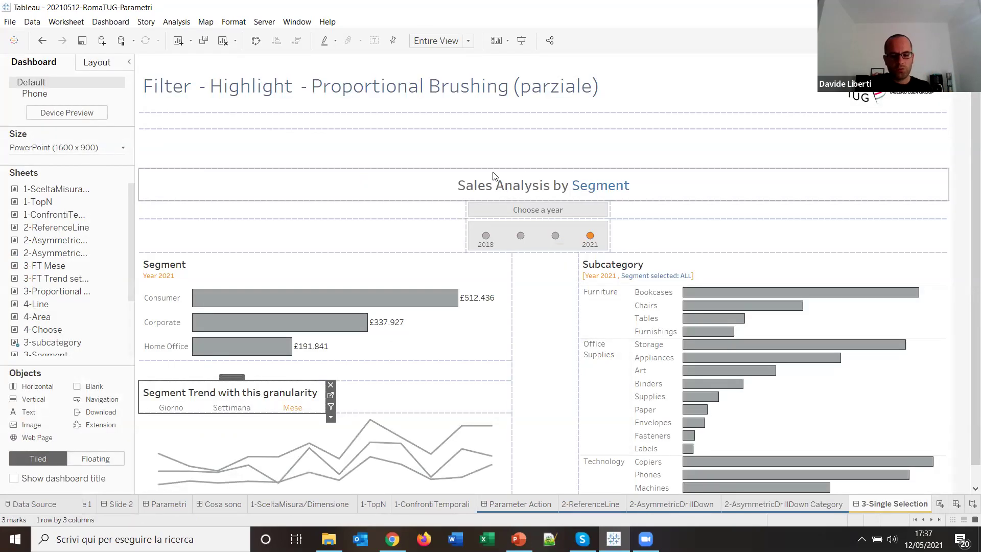
Show the 3-Single Selection dashboard in full-screen presentation mode
{"action": "key", "text": "F7"}
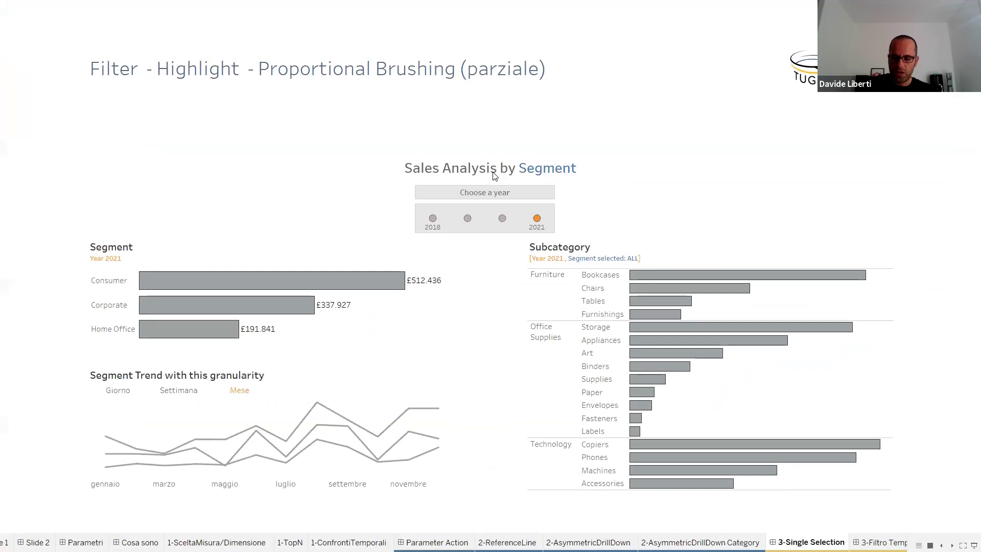
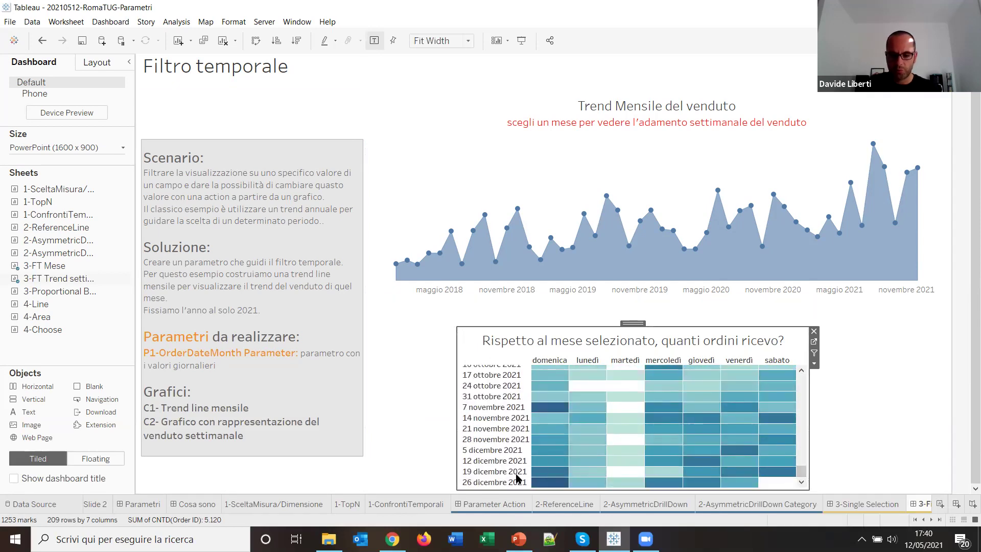
Examine the weekly orders table on the 3-Filtro Temporale dashboard and the monthly sales trend on the 3-FT Mese sheet
{"action": "left_click_drag", "start_coordinate": [803, 476], "coordinate": [800, 379]}
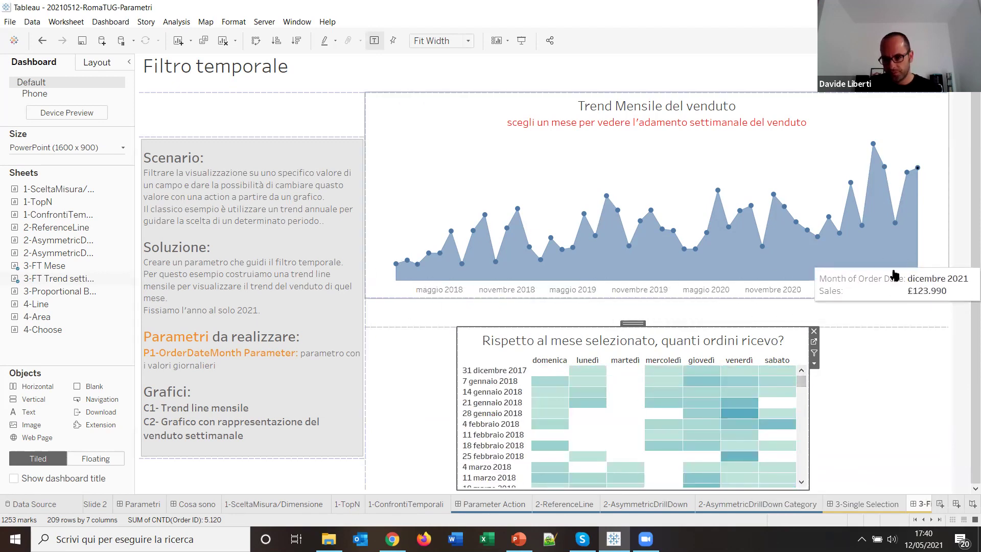
{"action": "left_click_drag", "start_coordinate": [805, 384], "coordinate": [803, 478]}
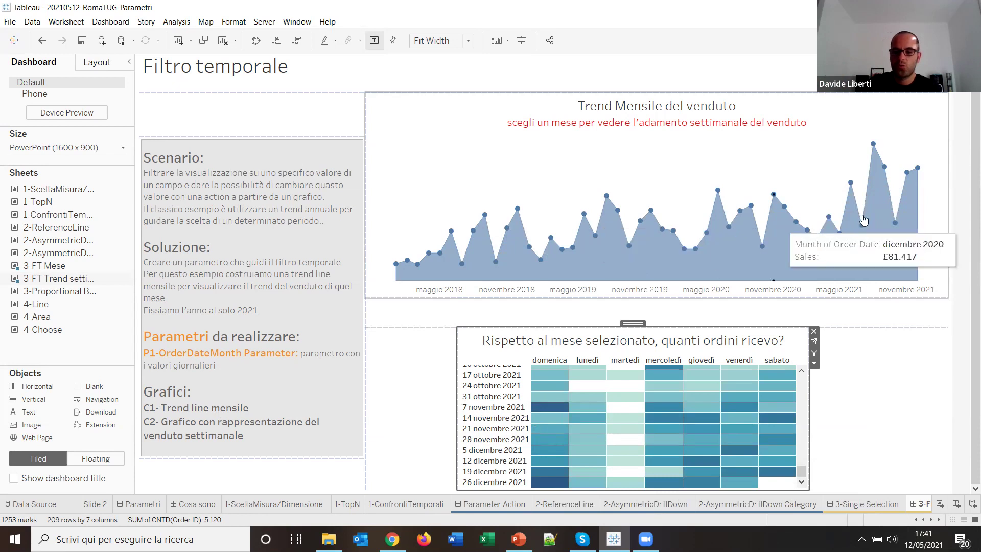
{"action": "left_click", "coordinate": [932, 520]}
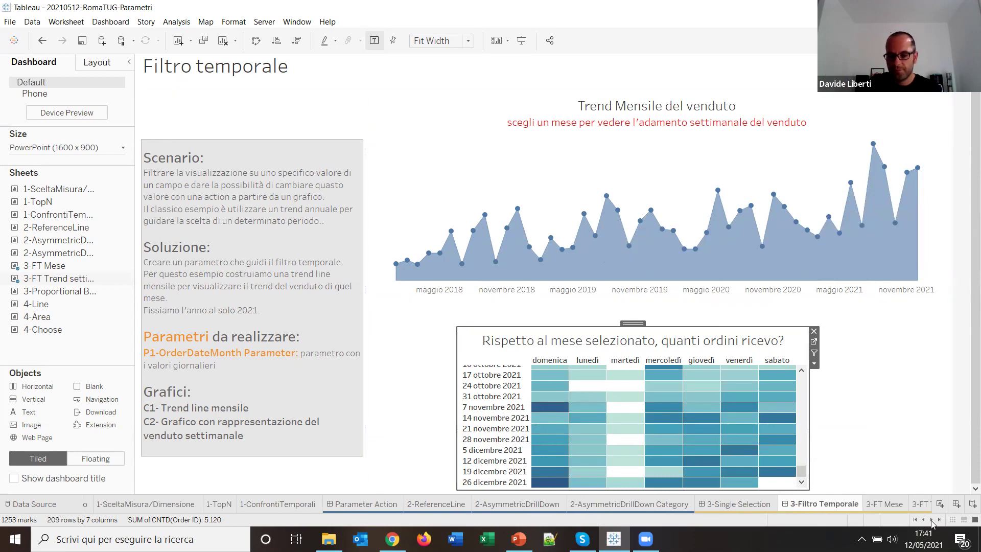
{"action": "left_click", "coordinate": [666, 504]}
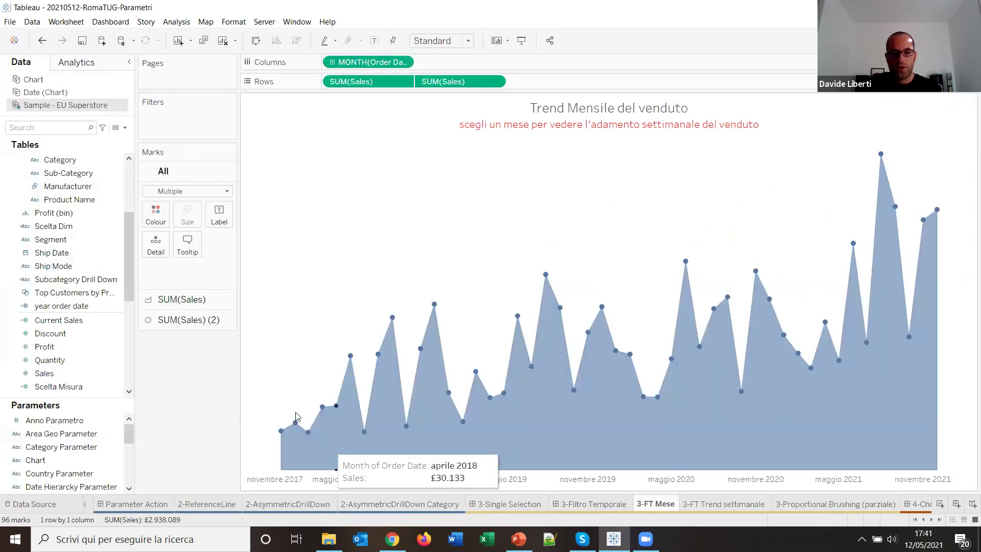
On the 3-FT Trend settimanale sheet, start creating a parameter from the OrderDateMonth field
{"action": "left_click", "coordinate": [726, 504]}
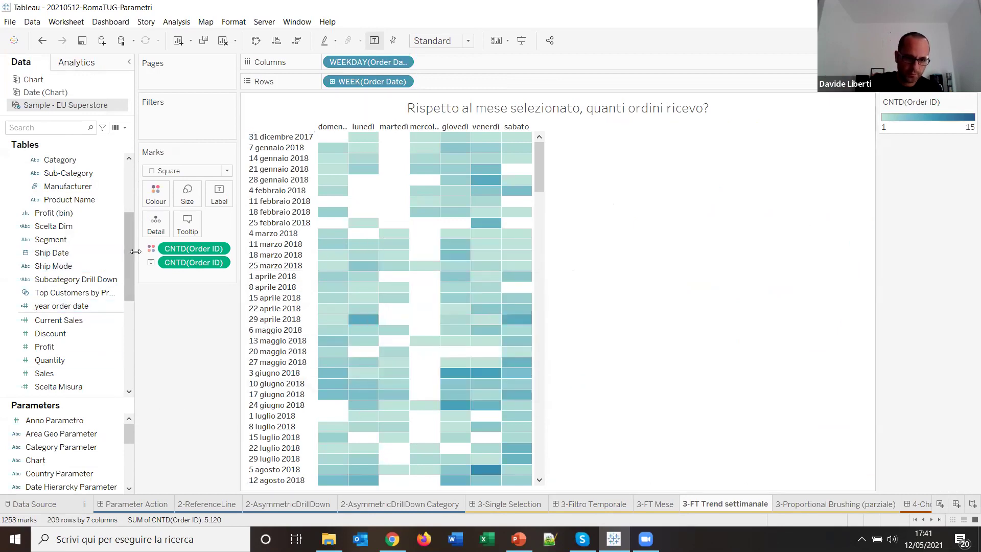
{"action": "left_click_drag", "start_coordinate": [129, 265], "coordinate": [125, 231]}
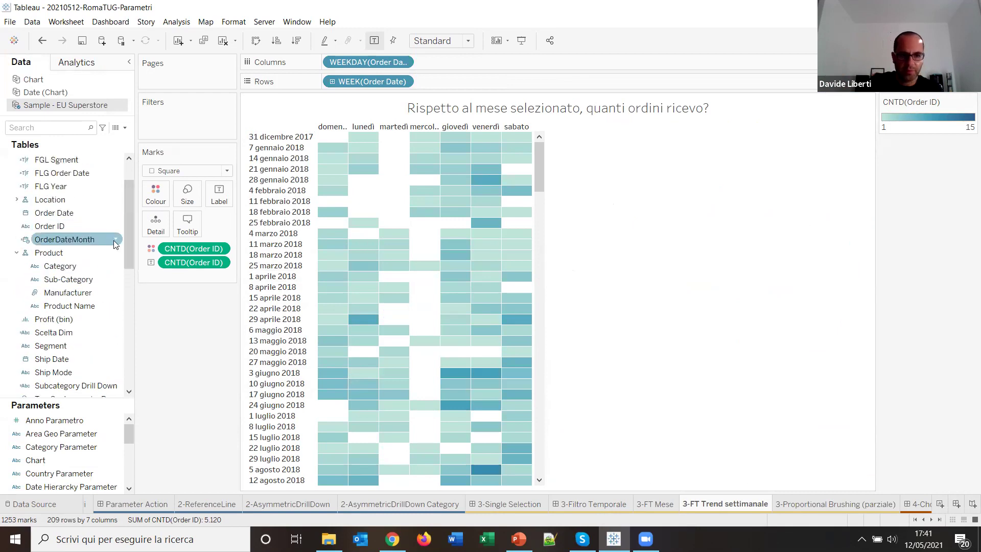
{"action": "left_click", "coordinate": [114, 239]}
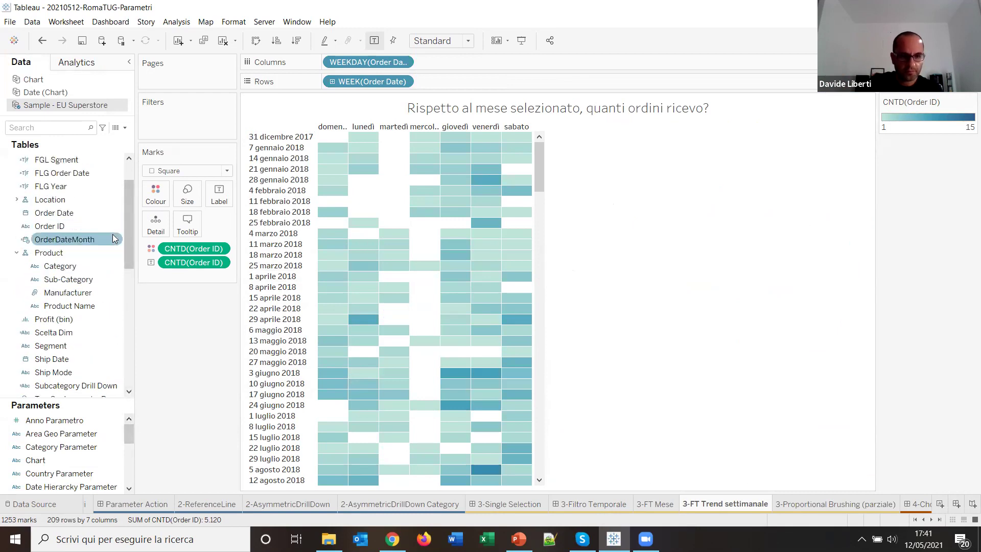
{"action": "left_click", "coordinate": [117, 242]}
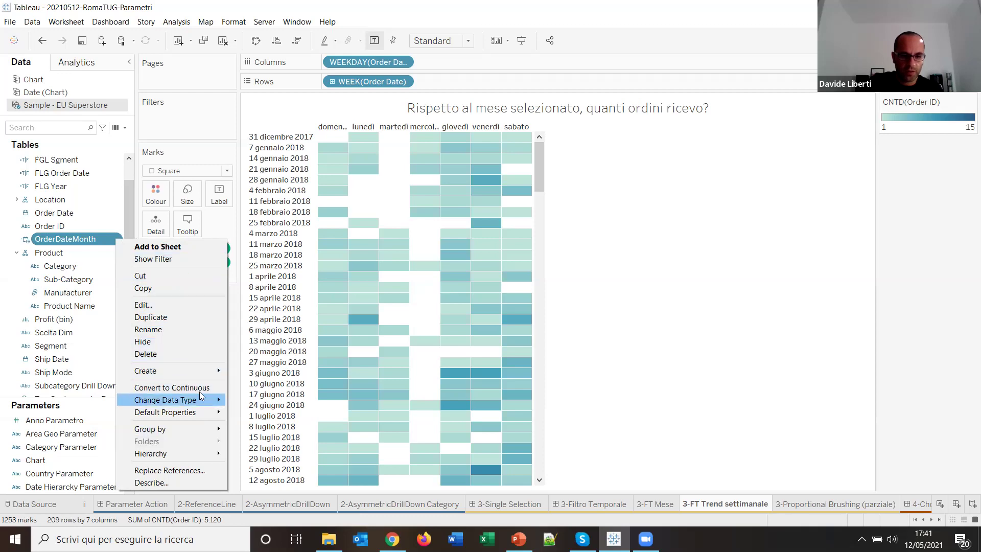
{"action": "mouse_move", "coordinate": [195, 370]}
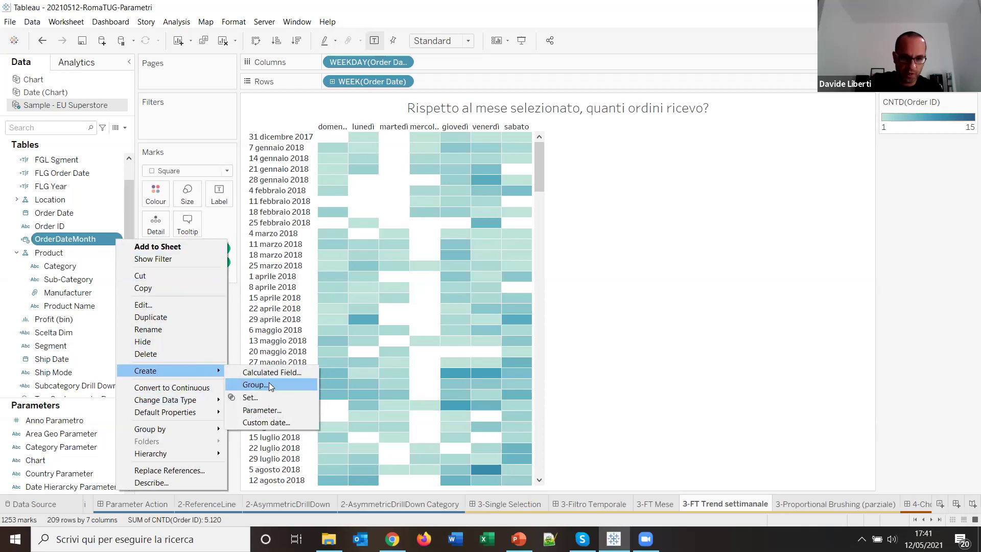
{"action": "left_click", "coordinate": [273, 406]}
Try the month-and-year display format on the Date & Time parameter and check its list of values
{"action": "left_click", "coordinate": [564, 226]}
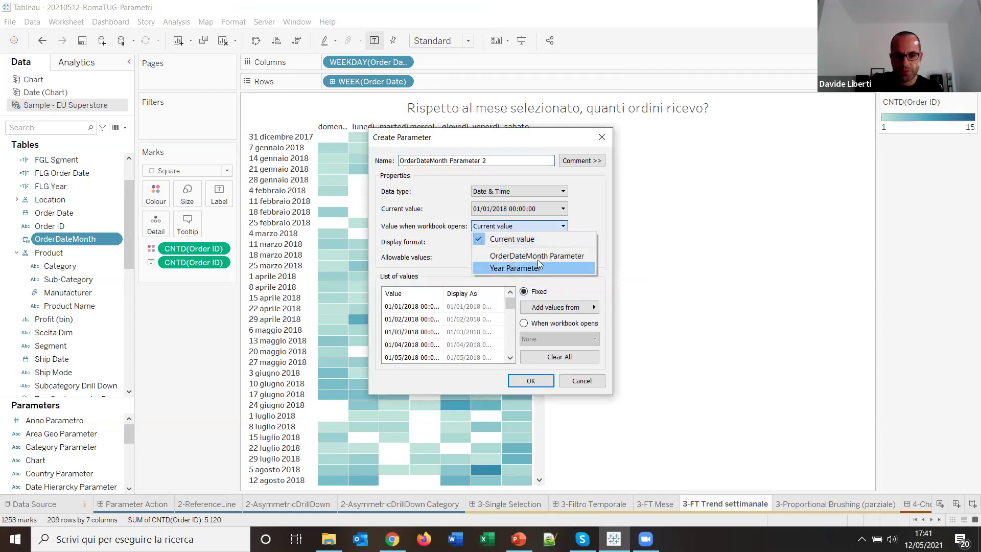
{"action": "left_click", "coordinate": [564, 236]}
{"action": "left_click", "coordinate": [562, 243]}
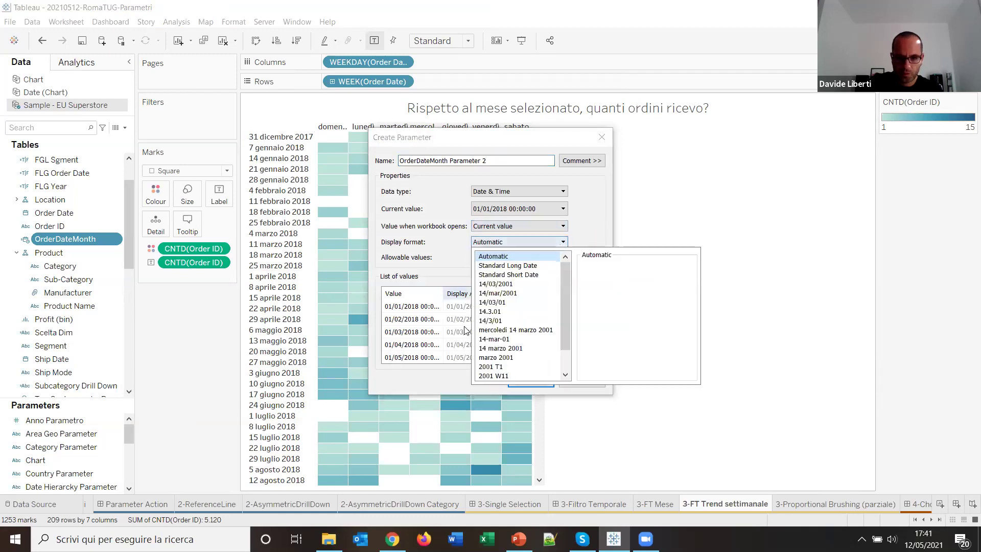
{"action": "left_click", "coordinate": [589, 217]}
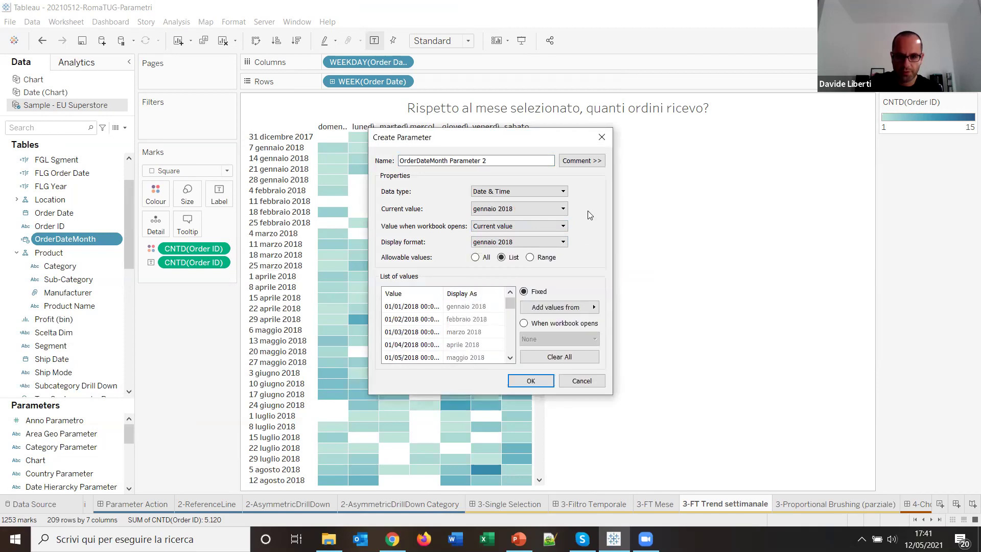
{"action": "scroll", "coordinate": [450, 332], "scroll_direction": "down", "scroll_amount": 7}
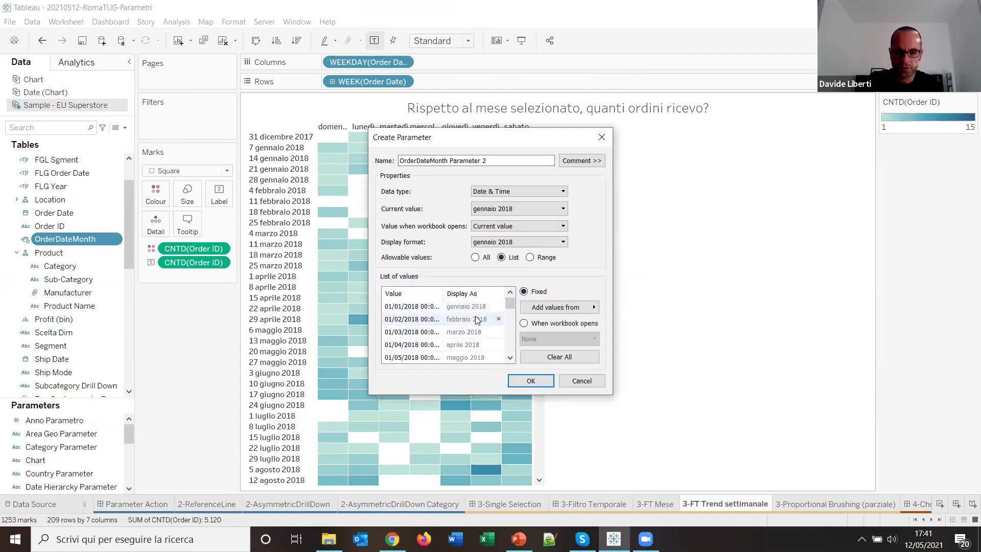
{"action": "scroll", "coordinate": [475, 332], "scroll_direction": "up", "scroll_amount": 7}
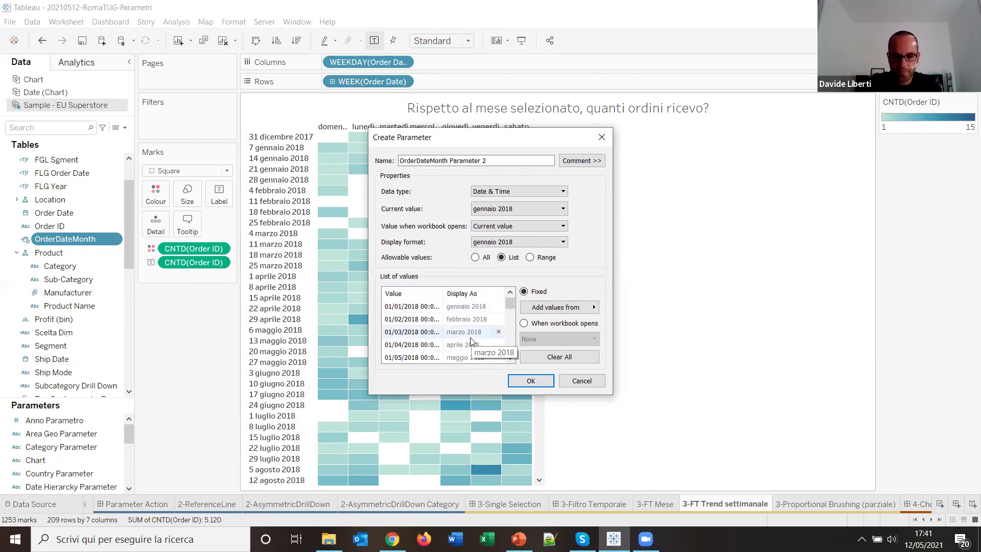
Set the parameter's data type to Date with the month-and-year display format "marzo 2001", and create it
{"action": "left_click", "coordinate": [562, 192]}
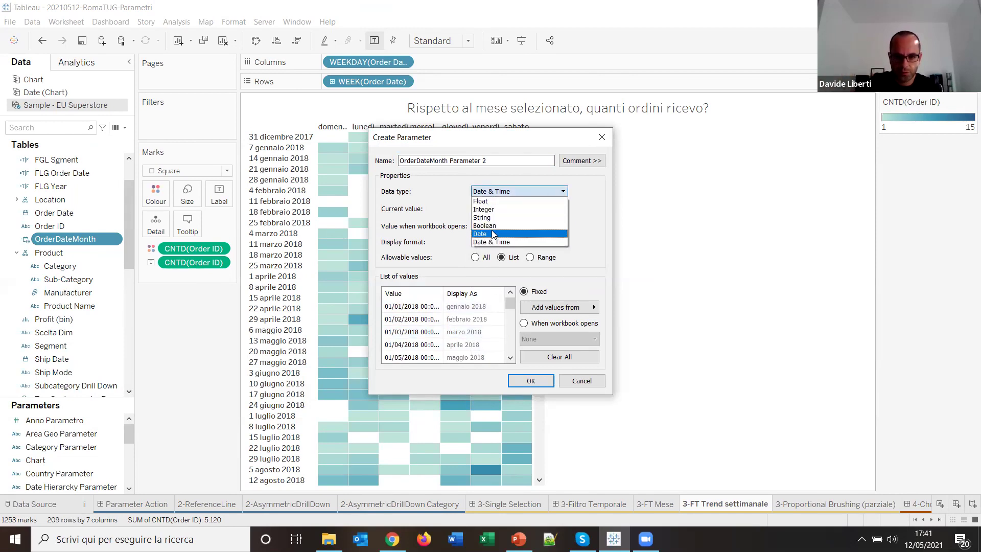
{"action": "left_click", "coordinate": [493, 234]}
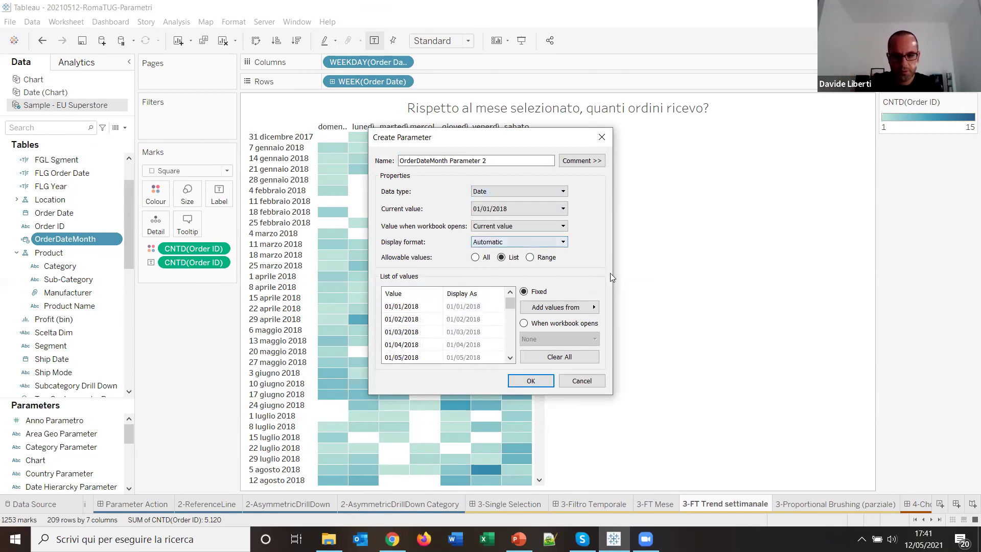
{"action": "left_click", "coordinate": [561, 241]}
{"action": "scroll", "coordinate": [514, 343], "scroll_direction": "down", "scroll_amount": 1}
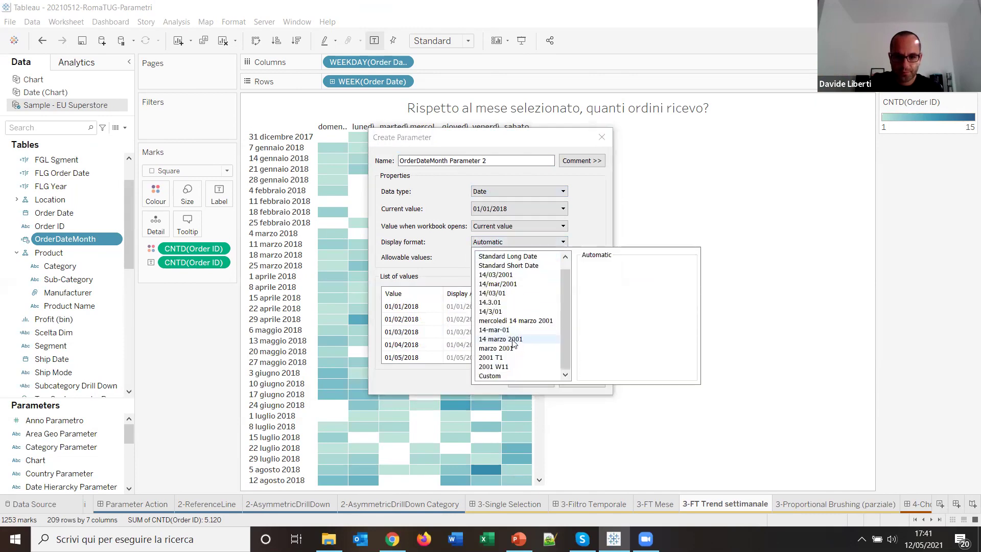
{"action": "left_click", "coordinate": [507, 351]}
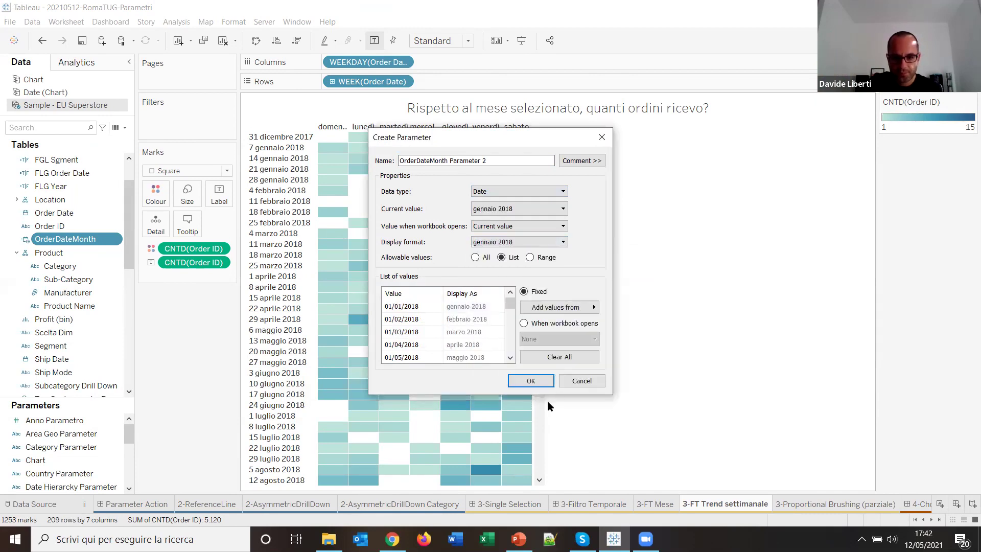
{"action": "left_click", "coordinate": [408, 162]}
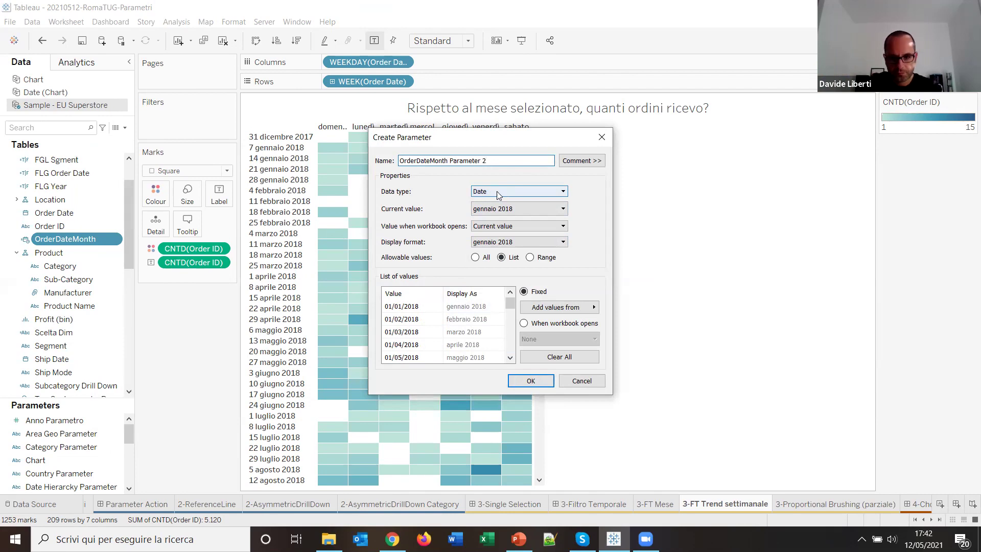
{"action": "key", "text": "Return"}
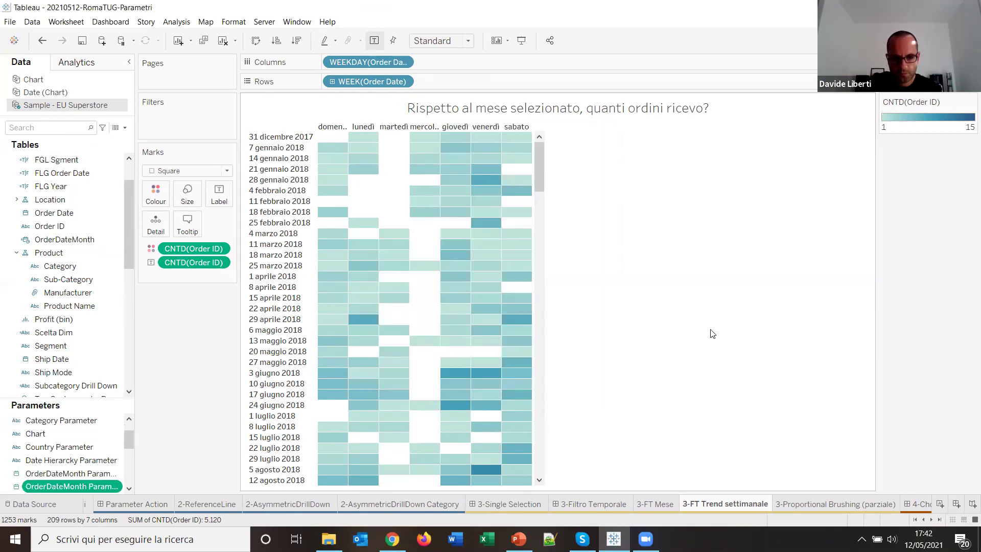
Show the new OrderDateMonth parameter's control below the Marks card and set it to dicembre 2021
{"action": "left_click", "coordinate": [126, 129]}
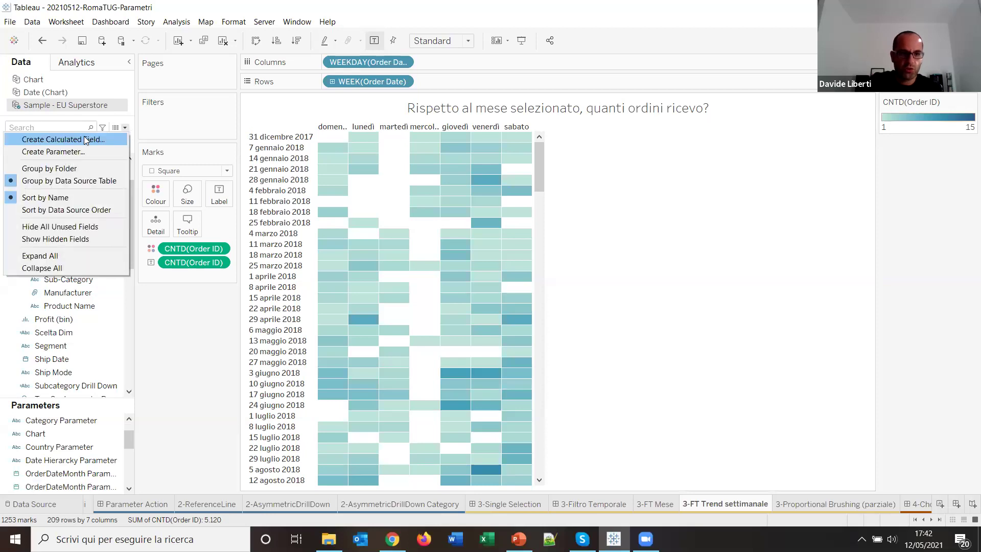
{"action": "right_click", "coordinate": [116, 488]}
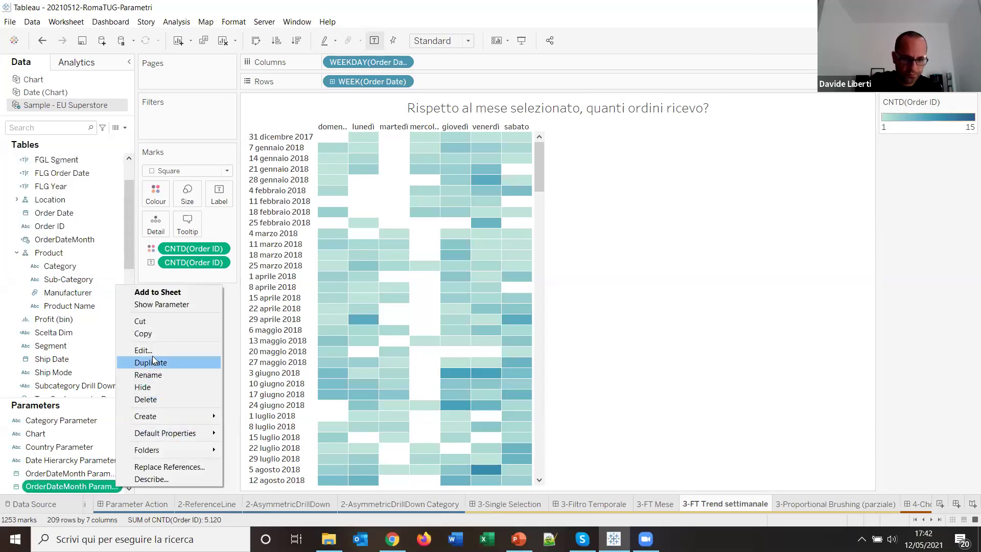
{"action": "left_click", "coordinate": [170, 309]}
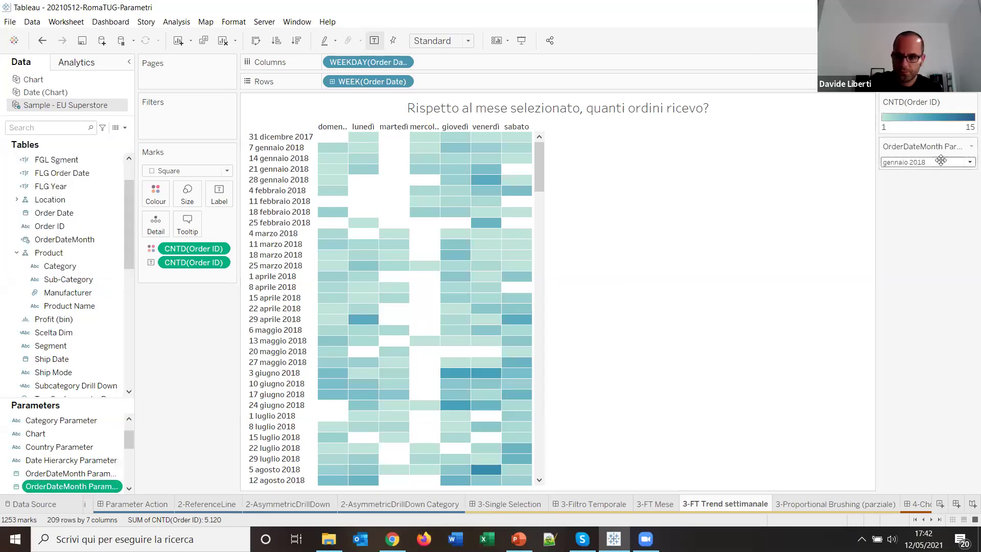
{"action": "left_click_drag", "start_coordinate": [209, 300], "coordinate": [210, 301]}
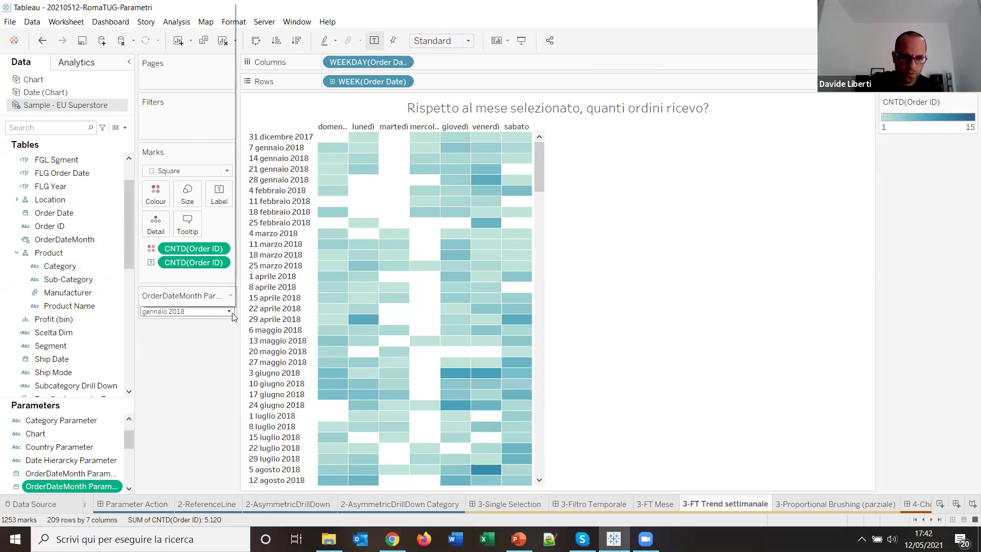
{"action": "left_click", "coordinate": [229, 311]}
{"action": "left_click_drag", "start_coordinate": [232, 129], "coordinate": [233, 269]}
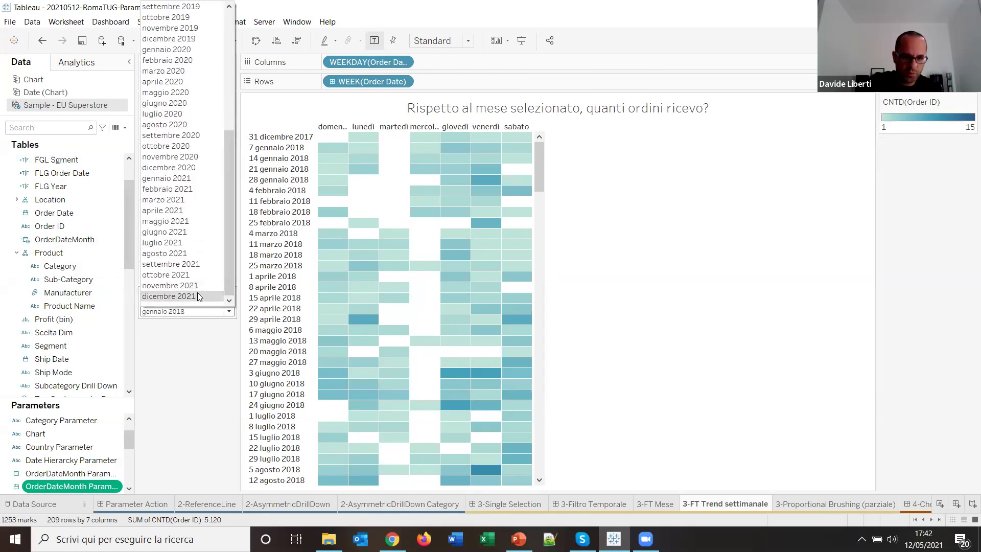
{"action": "left_click", "coordinate": [198, 294]}
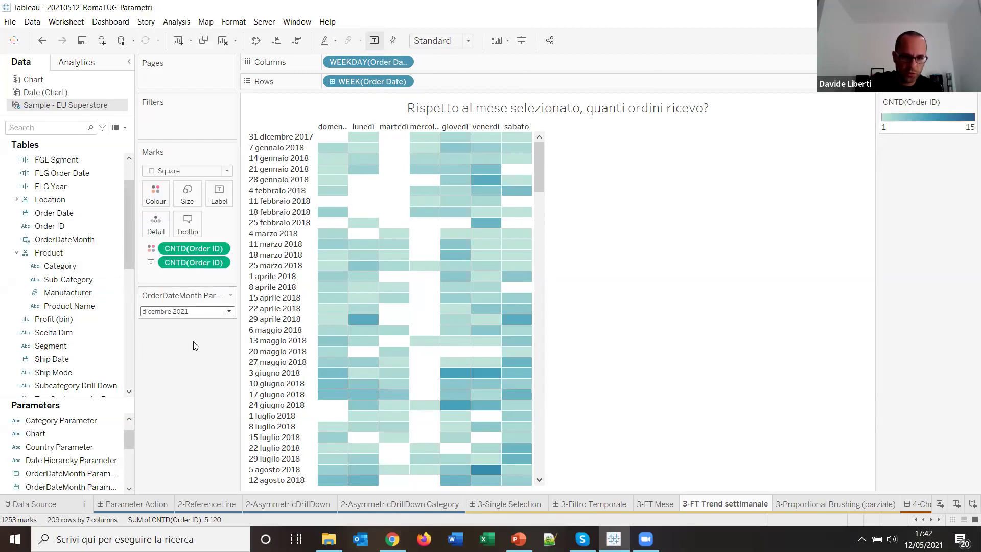
Create the calculated field FLG Month Trend with the formula [OrderDateMonth] = [OrderDateMonth Parameter 2]
{"action": "left_click", "coordinate": [124, 131]}
{"action": "left_click", "coordinate": [69, 136]}
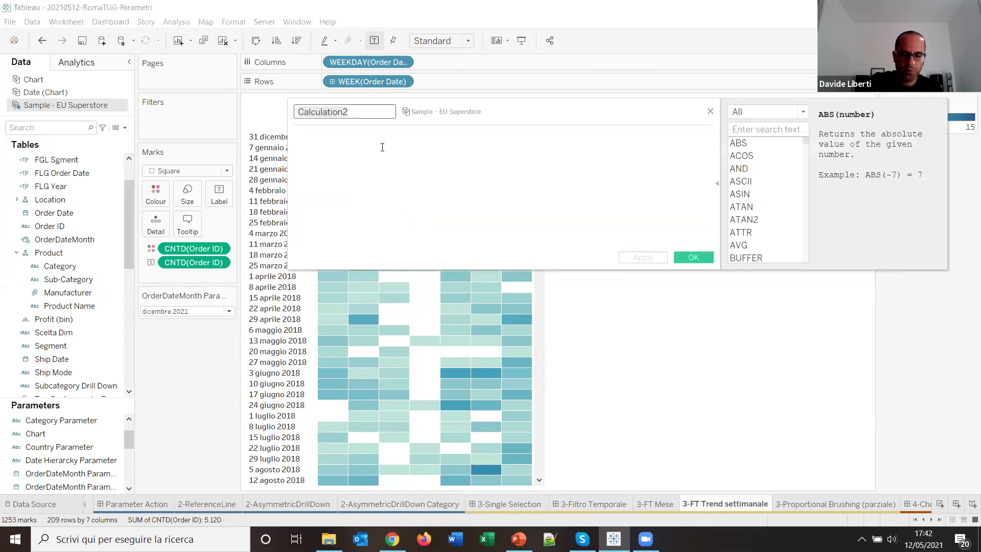
{"action": "type", "text": "FLG Month Trend"}
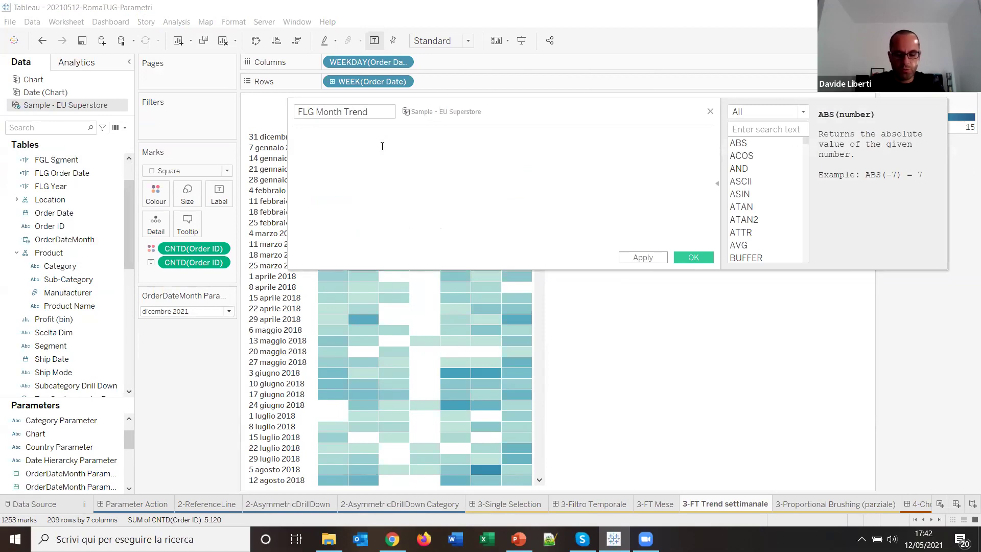
{"action": "type", "text": "mon"}
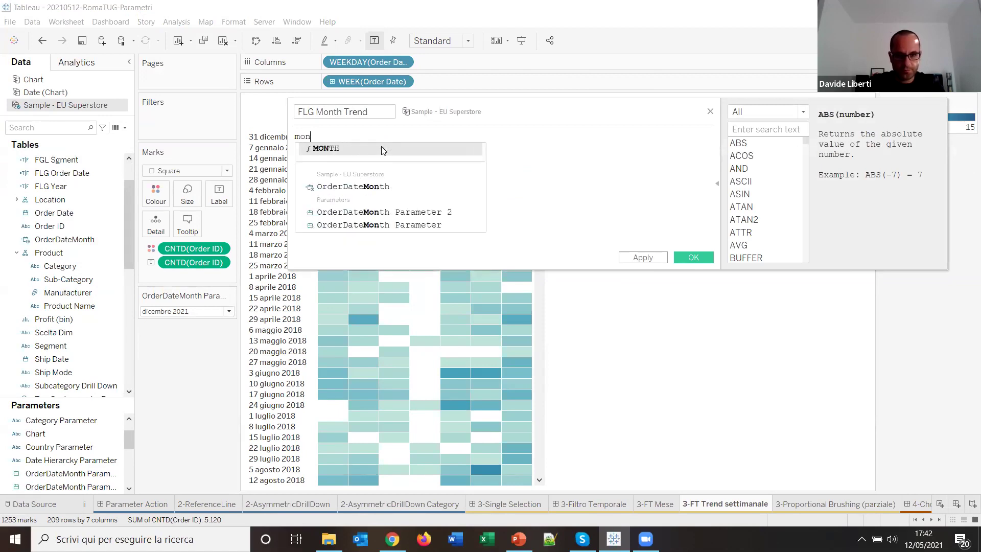
{"action": "key", "text": "Down"}
{"action": "key", "text": "Return"}
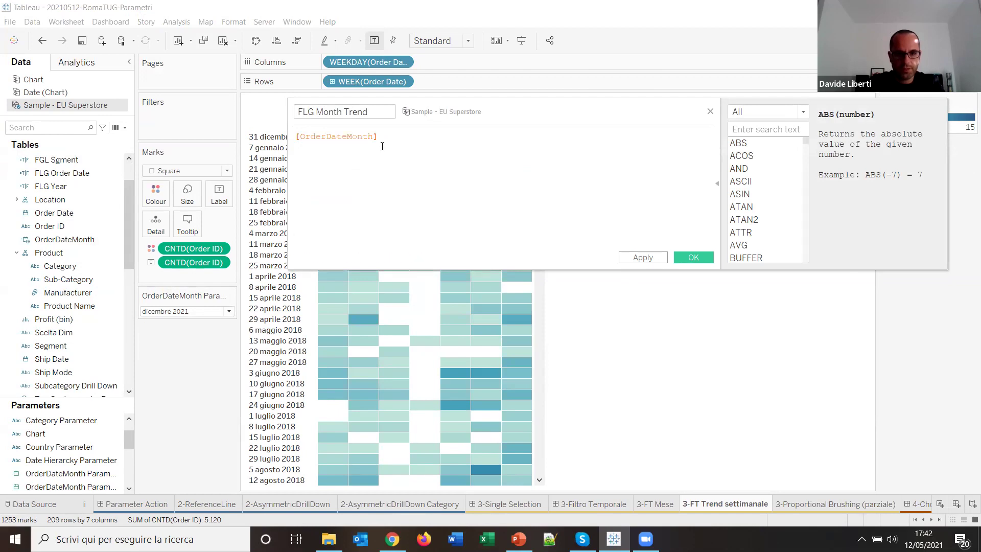
{"action": "type", "text": "= ord"}
{"action": "left_click", "coordinate": [461, 199]}
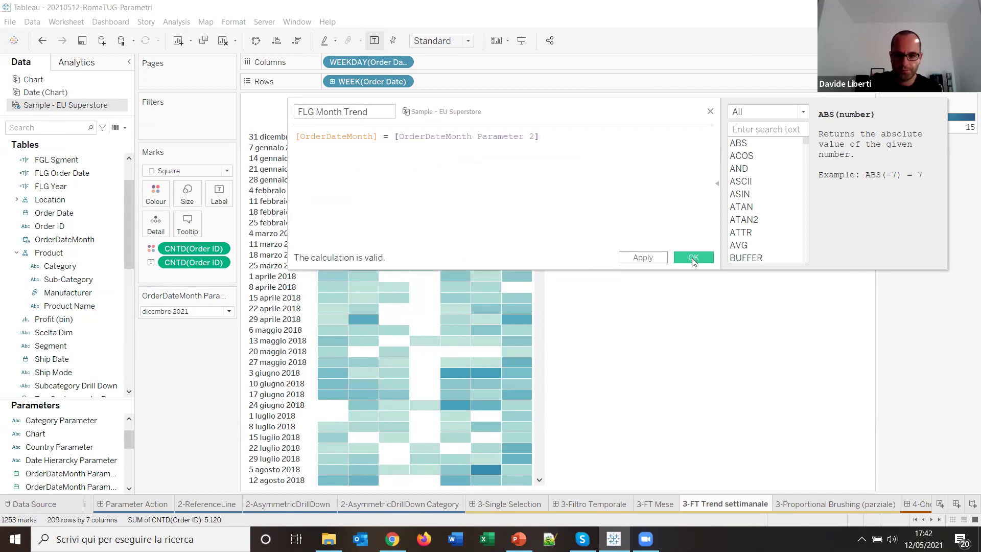
{"action": "left_click", "coordinate": [694, 258]}
Filter the weekly orders sheet by FLG Month Trend, keeping only the value Vero
{"action": "left_click_drag", "start_coordinate": [49, 173], "coordinate": [180, 128]}
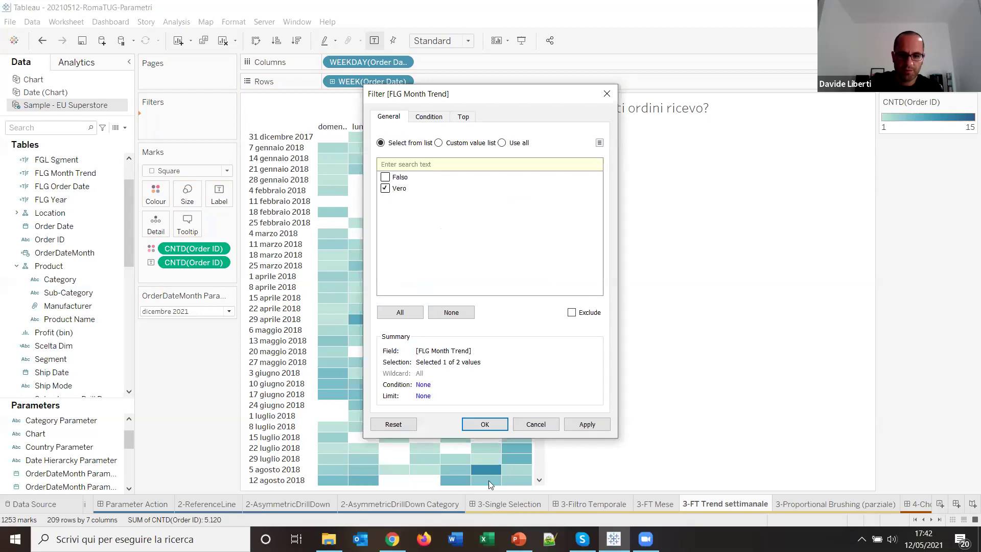
{"action": "left_click", "coordinate": [485, 424]}
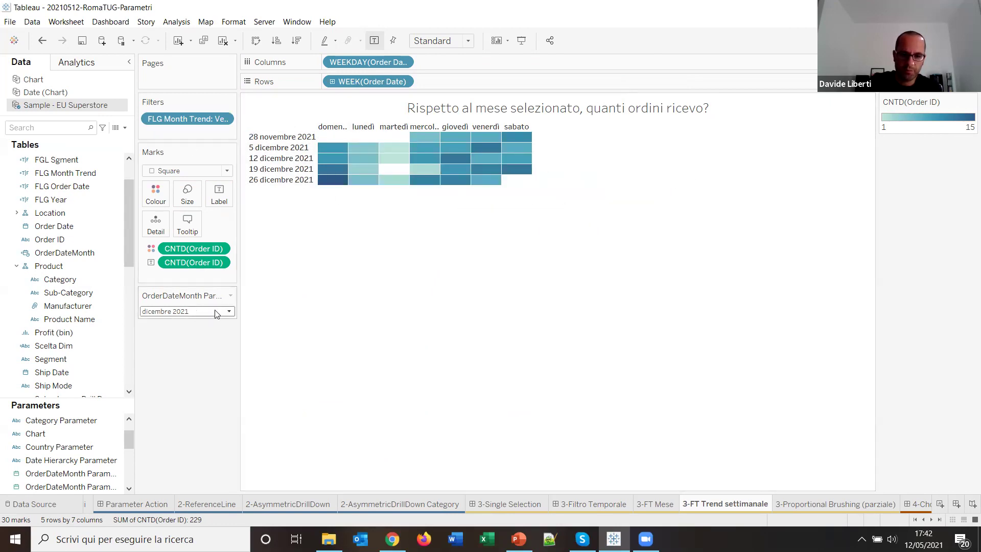
On the 3-FT Mese sheet, colour the circle marks of the monthly sales trend by FLG Month Trend
{"action": "left_click", "coordinate": [850, 504]}
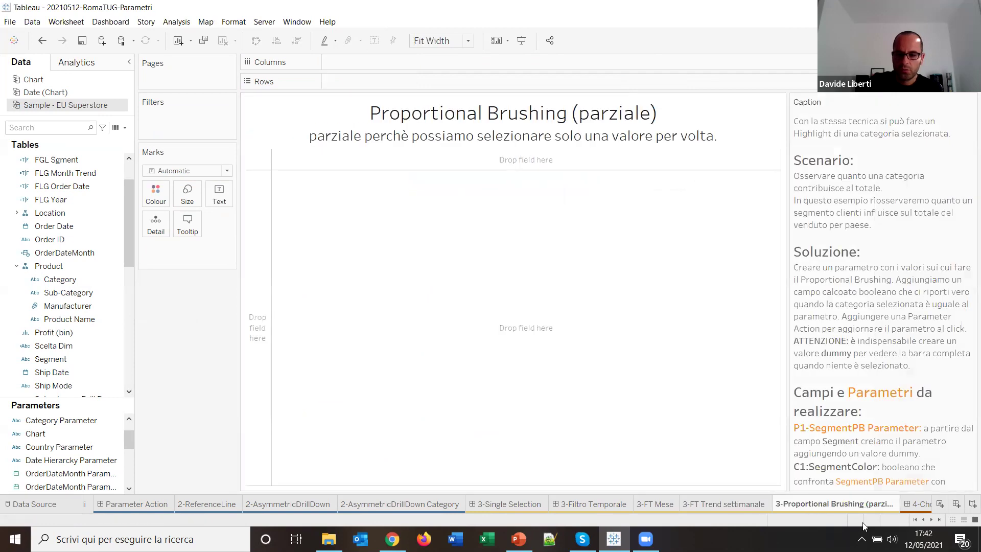
{"action": "left_click", "coordinate": [654, 504]}
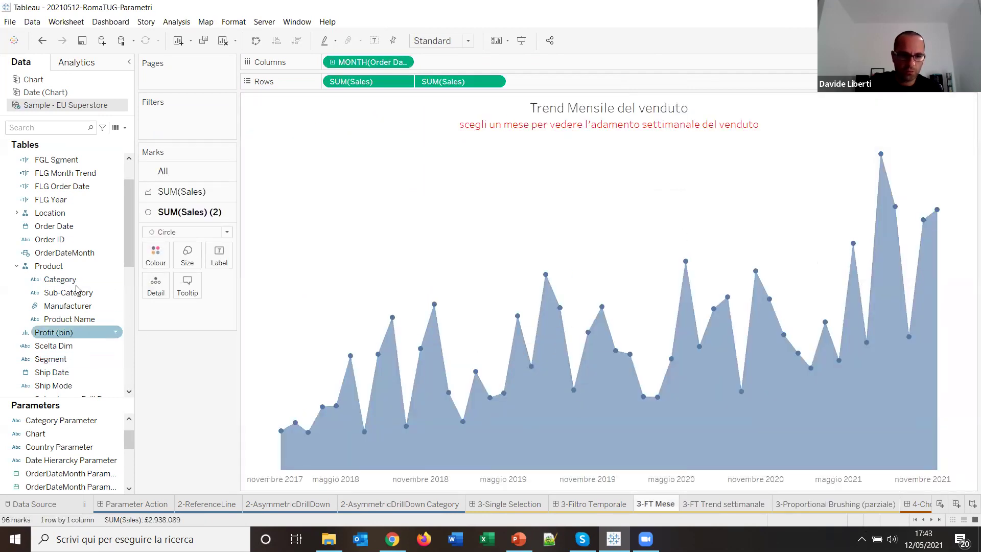
{"action": "left_click_drag", "start_coordinate": [65, 173], "coordinate": [156, 255]}
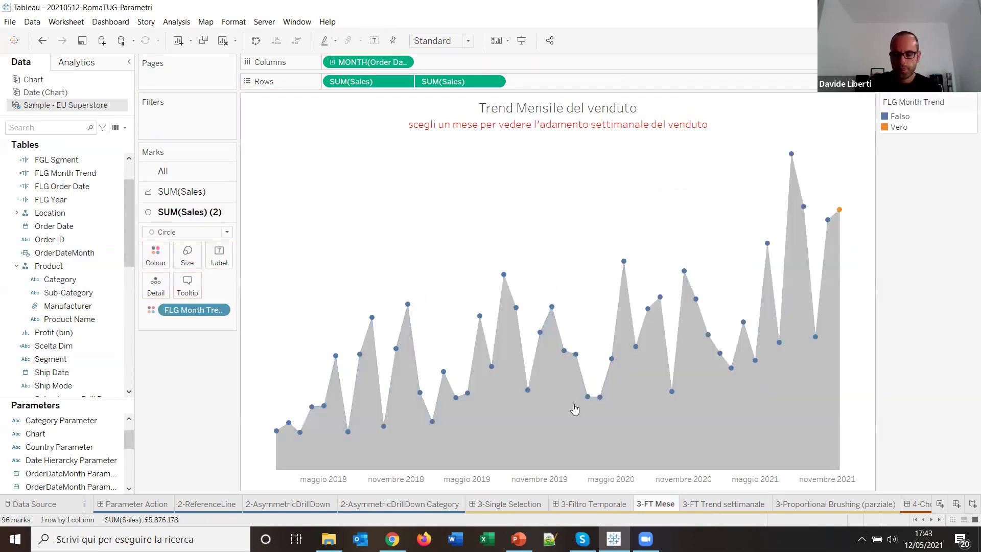
{"action": "mouse_move", "coordinate": [839, 210]}
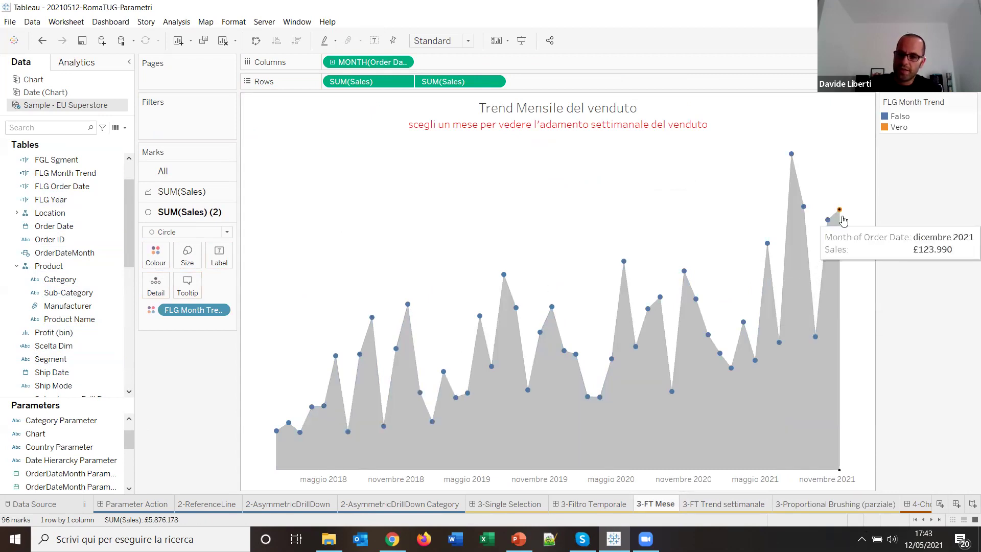
{"action": "mouse_move", "coordinate": [803, 209]}
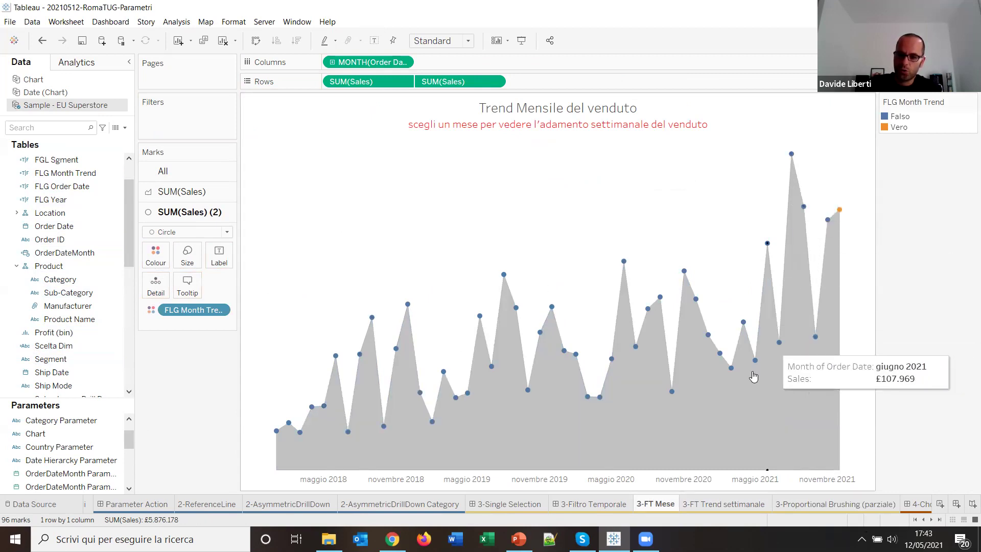
On the 3-Filtro Temporale dashboard, set the weekly orders view to fit Entire View
{"action": "left_click", "coordinate": [588, 504]}
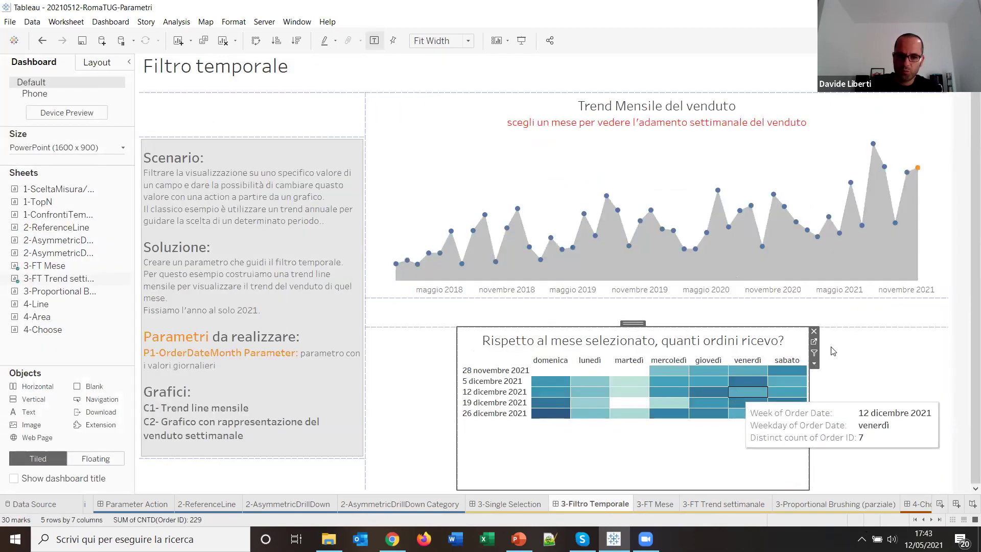
{"action": "left_click", "coordinate": [814, 363]}
{"action": "mouse_move", "coordinate": [843, 337]}
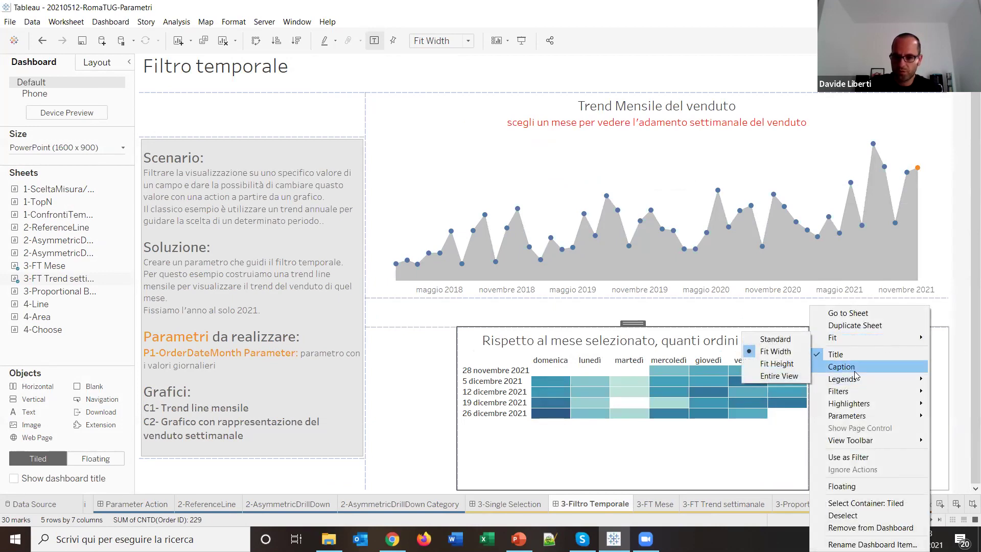
{"action": "left_click", "coordinate": [790, 375]}
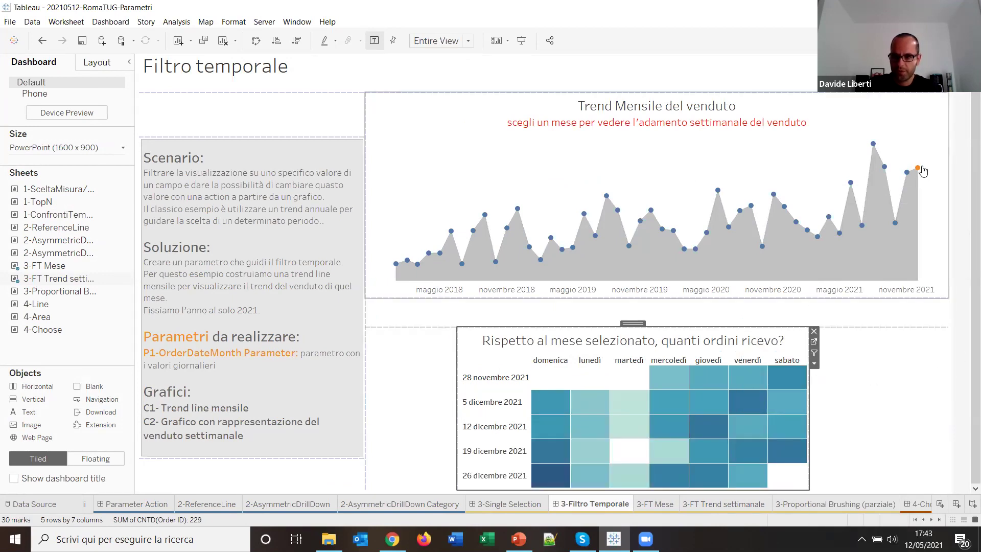
{"action": "mouse_move", "coordinate": [923, 171]}
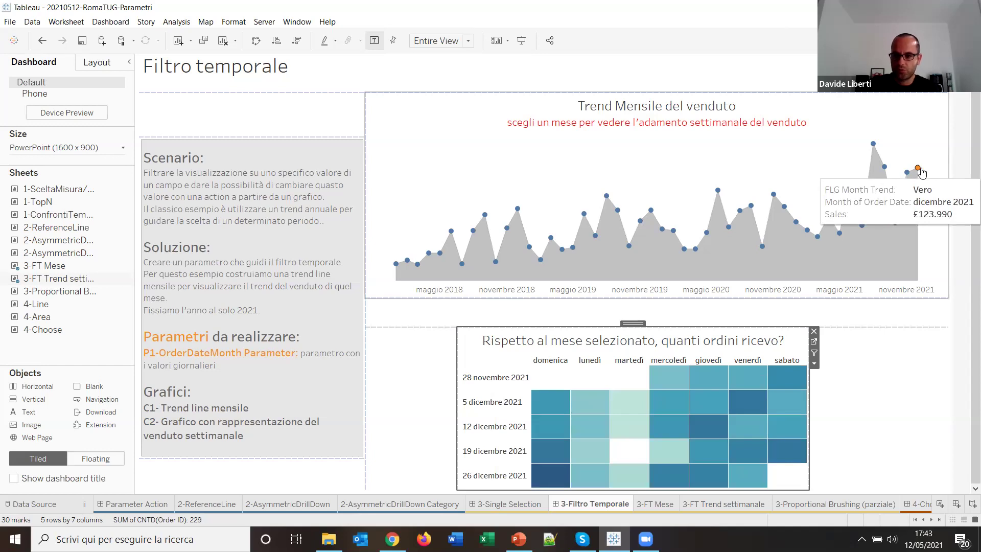
Start a new parameter action for the dashboard with only the 3-FT Mese sheet as its source
{"action": "left_click", "coordinate": [110, 21]}
{"action": "left_click", "coordinate": [156, 164]}
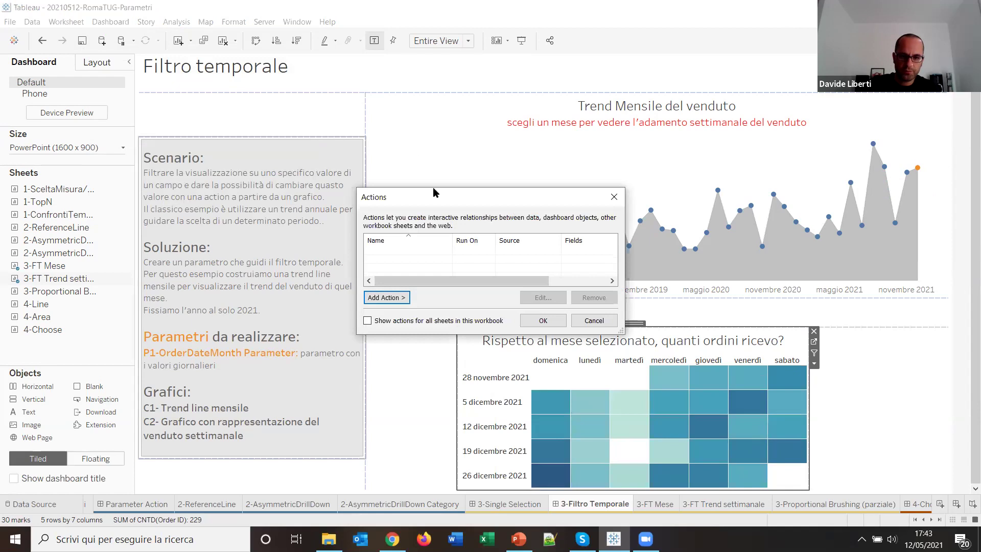
{"action": "left_click", "coordinate": [387, 298]}
{"action": "left_click", "coordinate": [448, 352]}
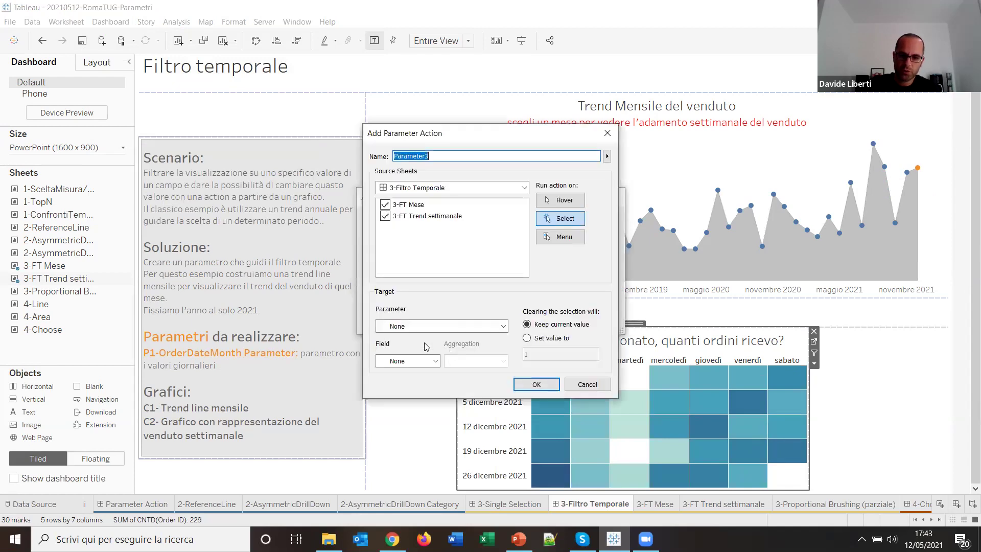
{"action": "left_click", "coordinate": [385, 216]}
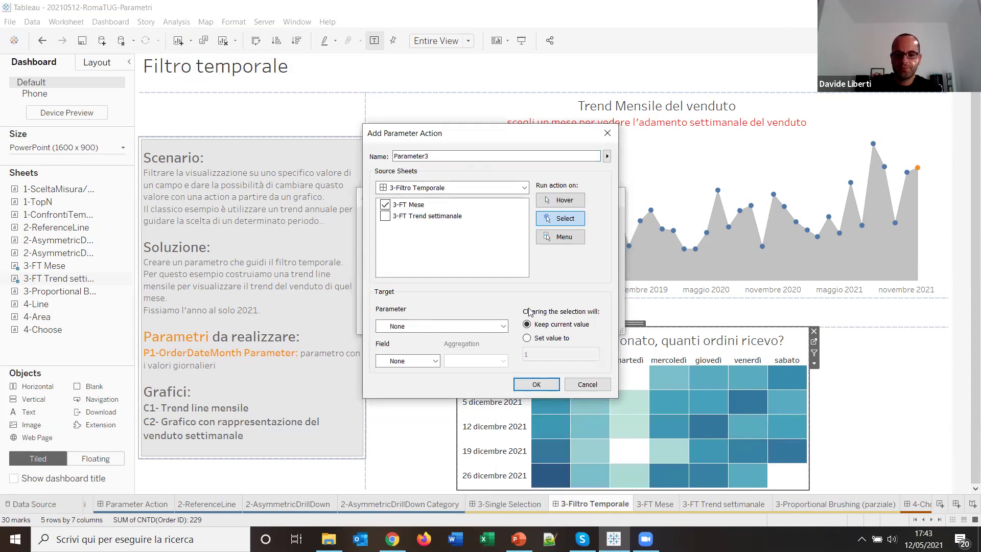
Have the action pass the month of Order Date to OrderDateMonth Parameter 2, run it on Hover, and save it
{"action": "left_click", "coordinate": [503, 327]}
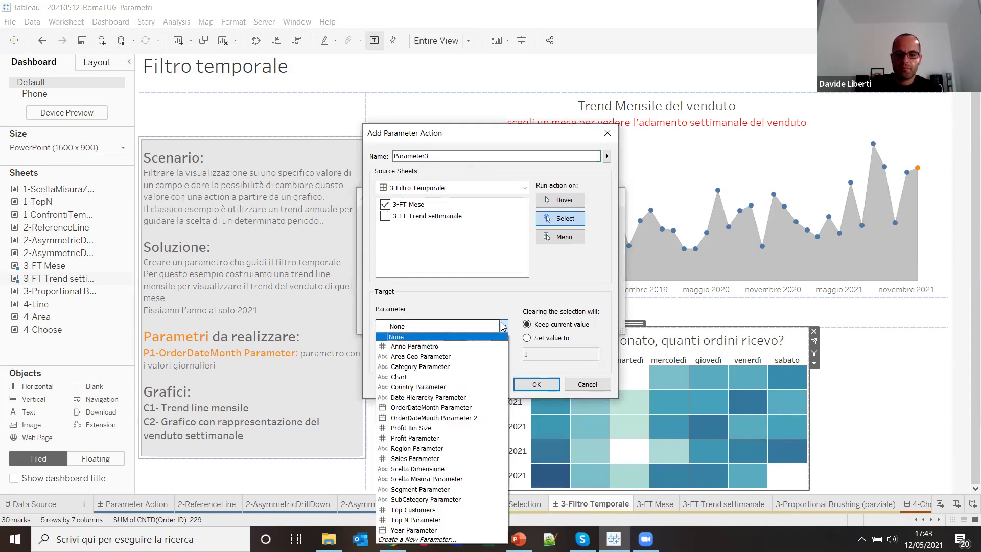
{"action": "left_click", "coordinate": [451, 418]}
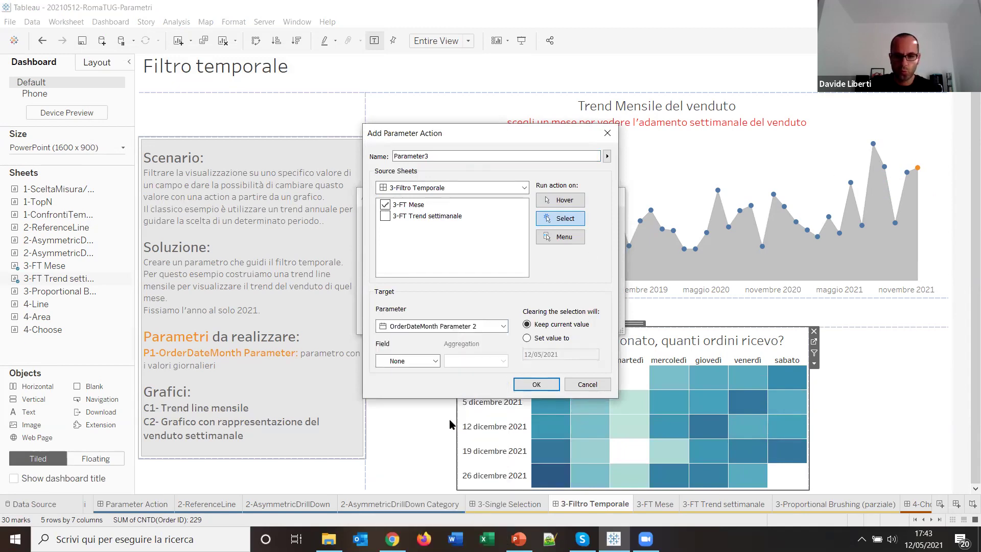
{"action": "left_click", "coordinate": [436, 361]}
{"action": "left_click", "coordinate": [437, 380]}
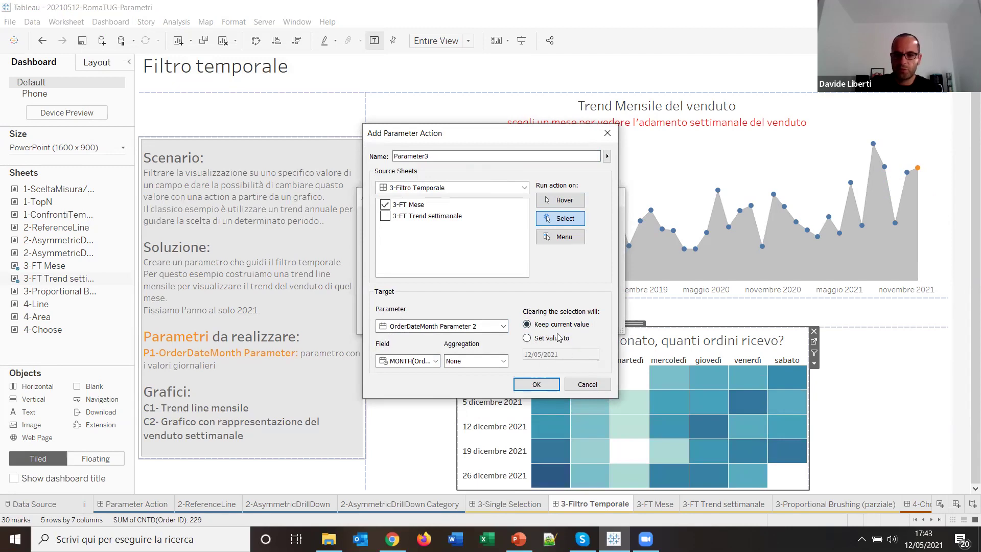
{"action": "left_click", "coordinate": [562, 200]}
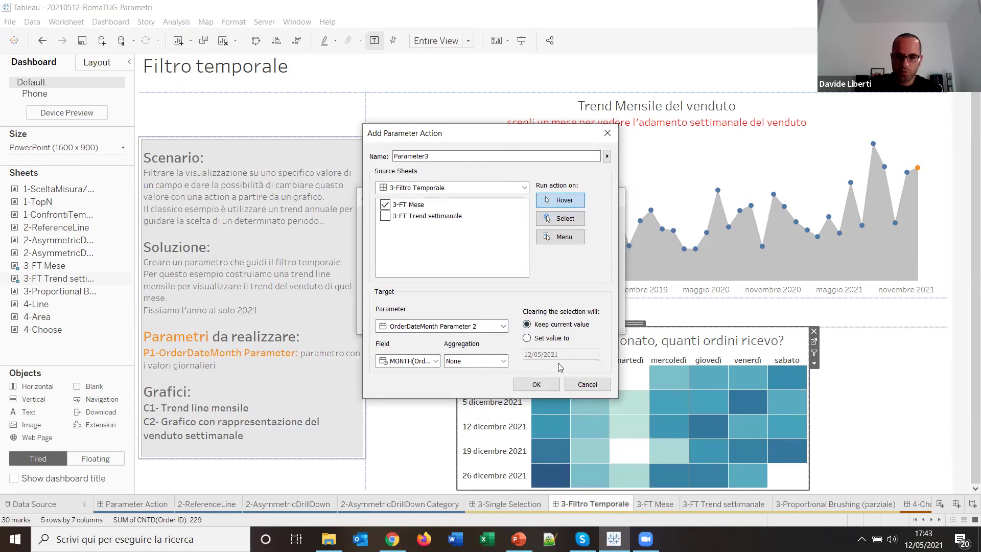
{"action": "left_click", "coordinate": [552, 383]}
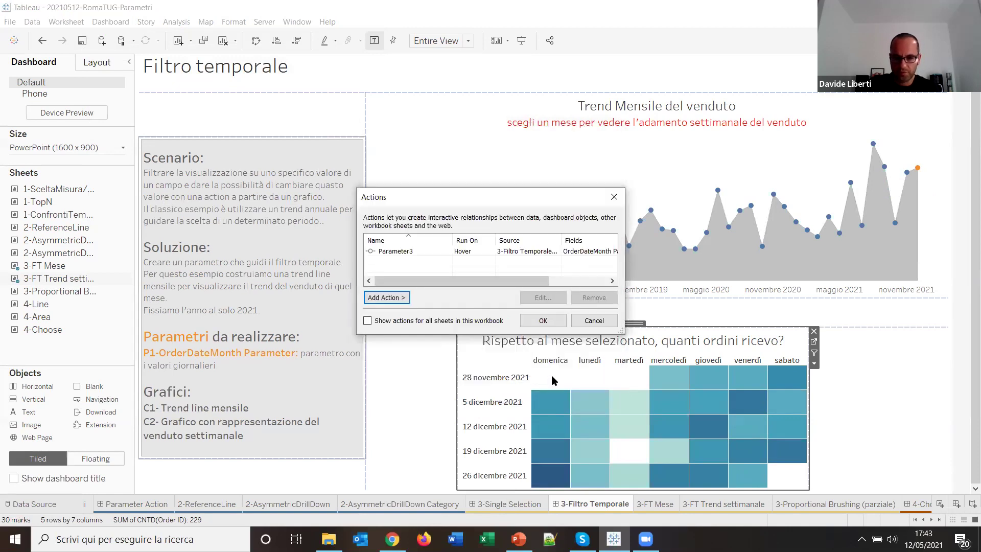
{"action": "left_click", "coordinate": [540, 327]}
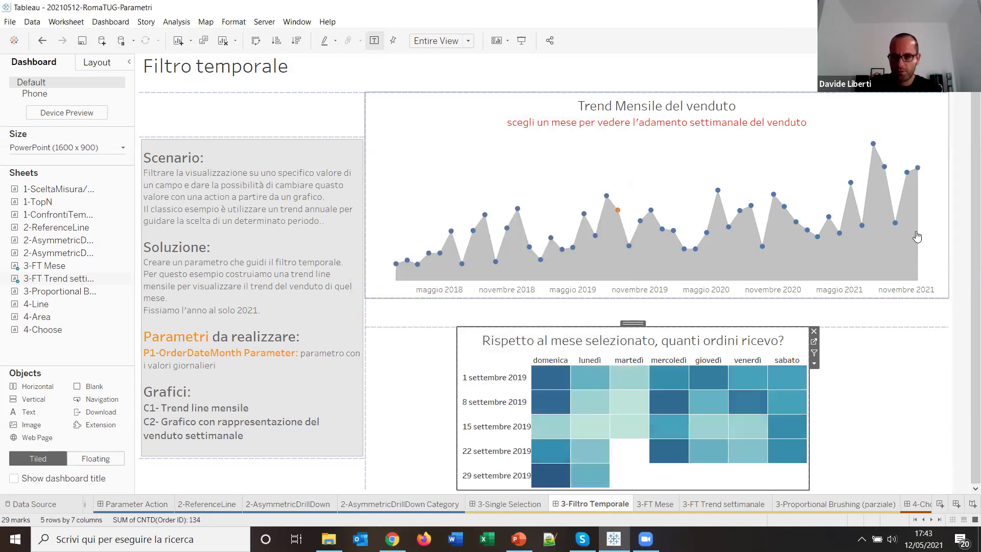
Test the Hover action on ottobre, settembre and agosto 2021 in the monthly sales trend
{"action": "mouse_move", "coordinate": [896, 225]}
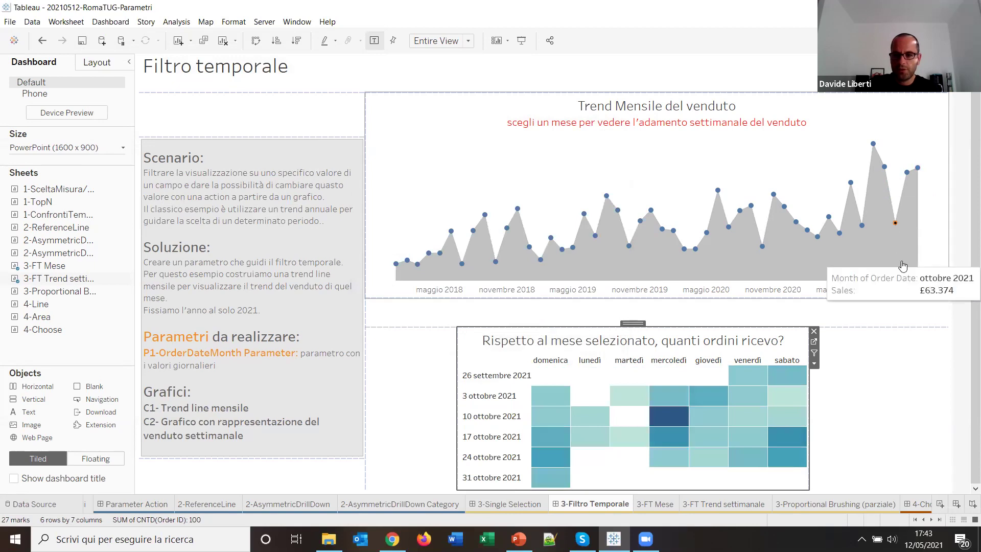
{"action": "mouse_move", "coordinate": [907, 174]}
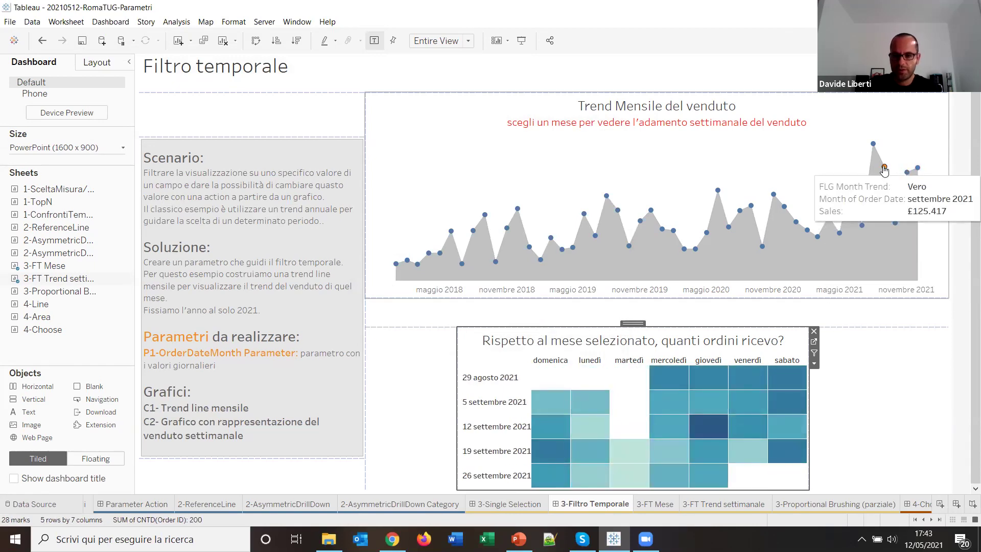
{"action": "mouse_move", "coordinate": [872, 148]}
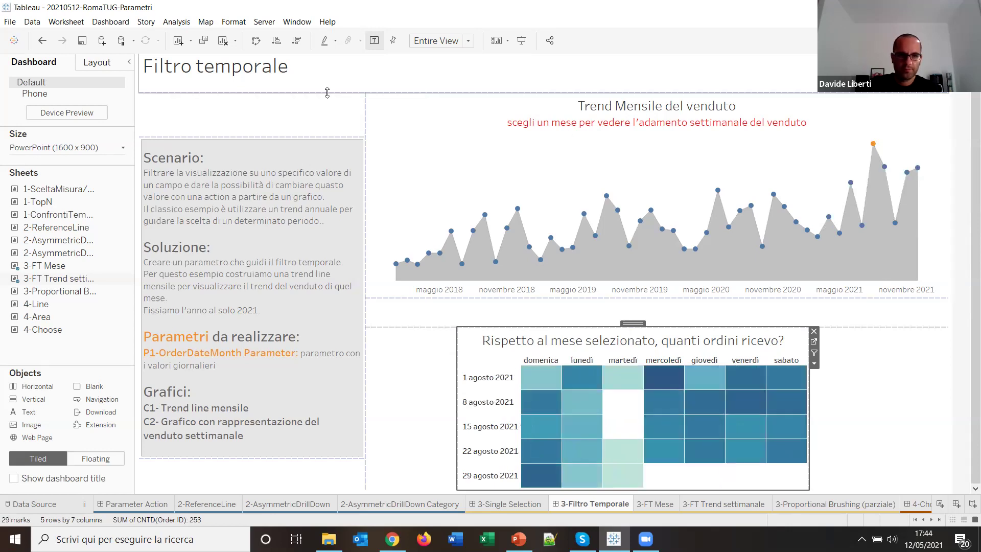
Edit the dashboard's parameter action so that it runs on Select, and save it
{"action": "left_click", "coordinate": [110, 22]}
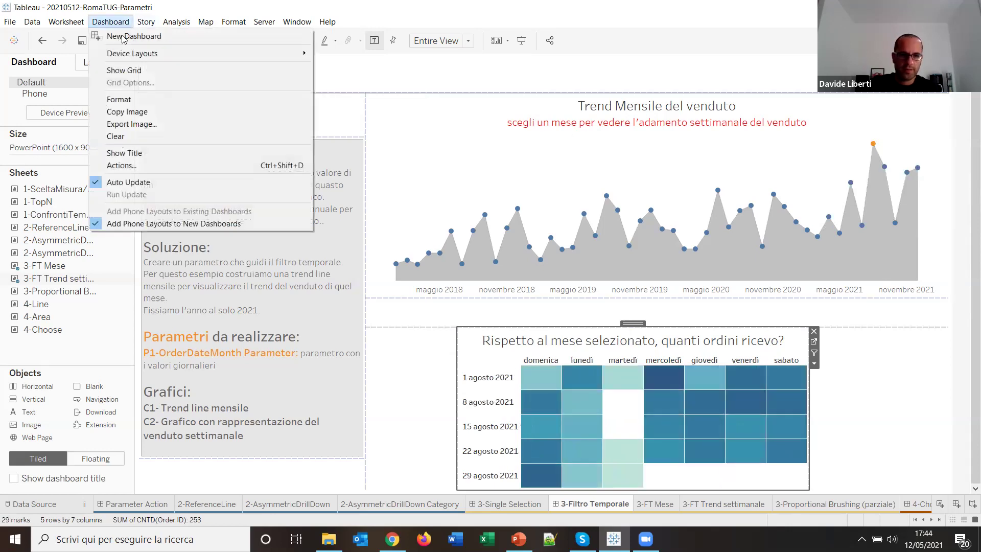
{"action": "left_click", "coordinate": [127, 166]}
{"action": "left_click", "coordinate": [442, 252]}
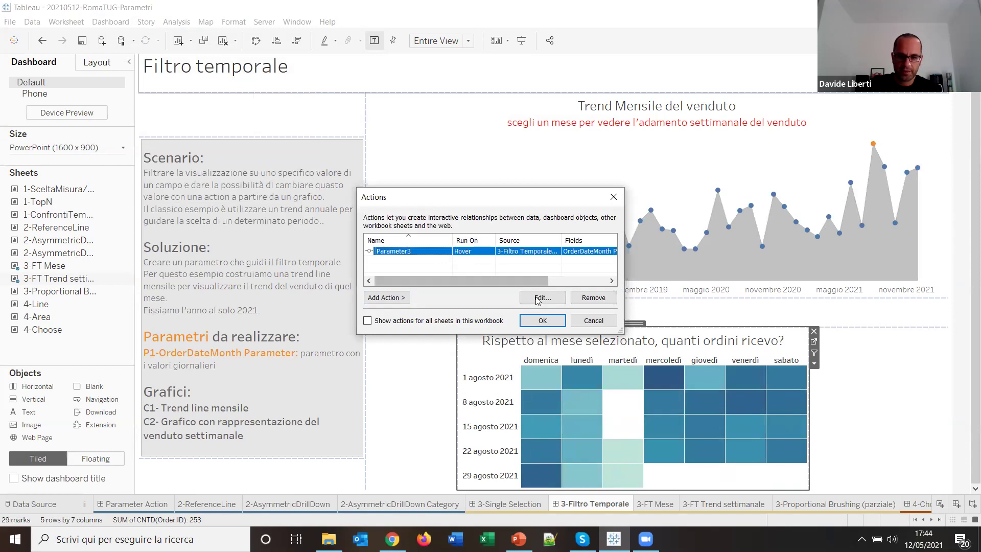
{"action": "left_click", "coordinate": [541, 297]}
{"action": "left_click", "coordinate": [561, 218]}
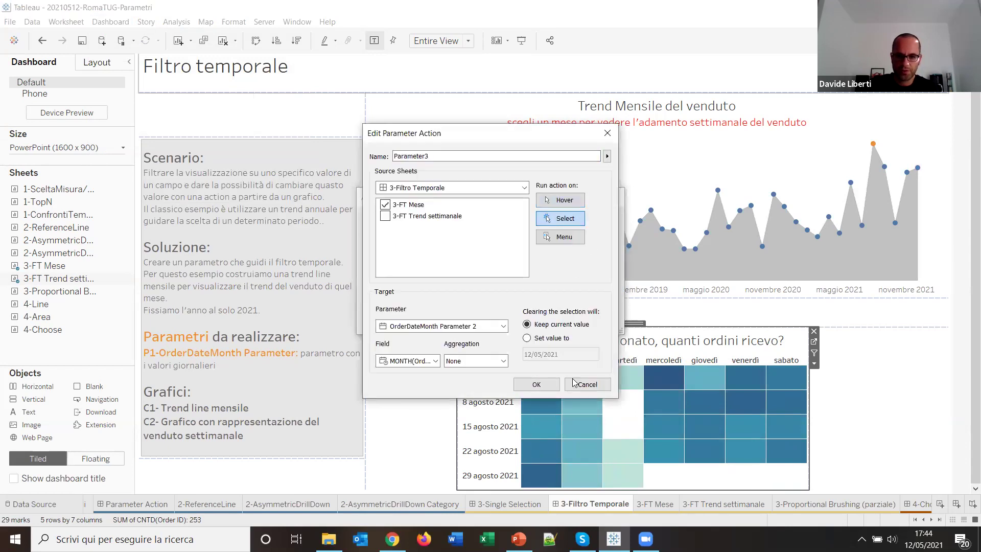
{"action": "left_click", "coordinate": [536, 385]}
{"action": "left_click", "coordinate": [541, 321]}
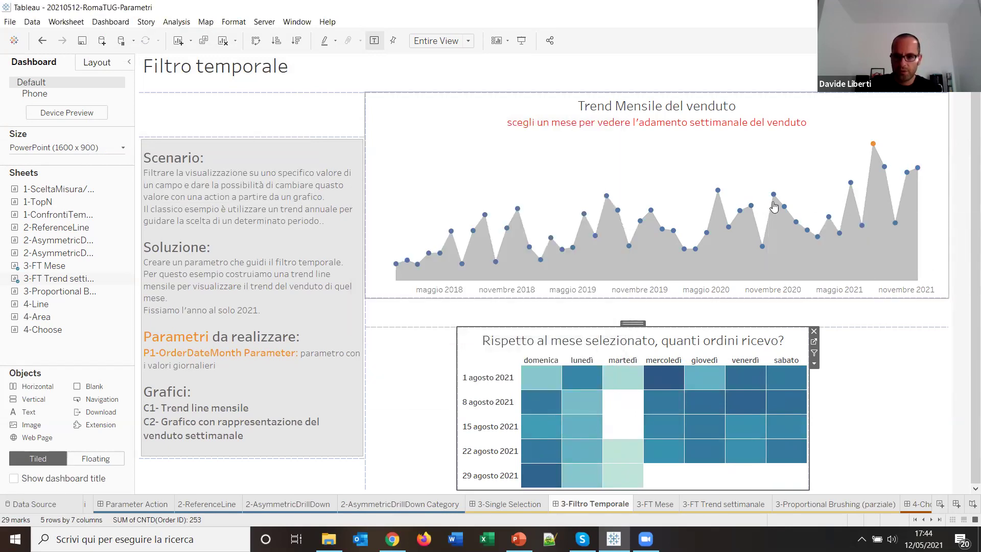
Test the Select action with novembre 2020, aprile 2021 and novembre 2021 in the monthly trend, and clear the selection
{"action": "left_click", "coordinate": [773, 194]}
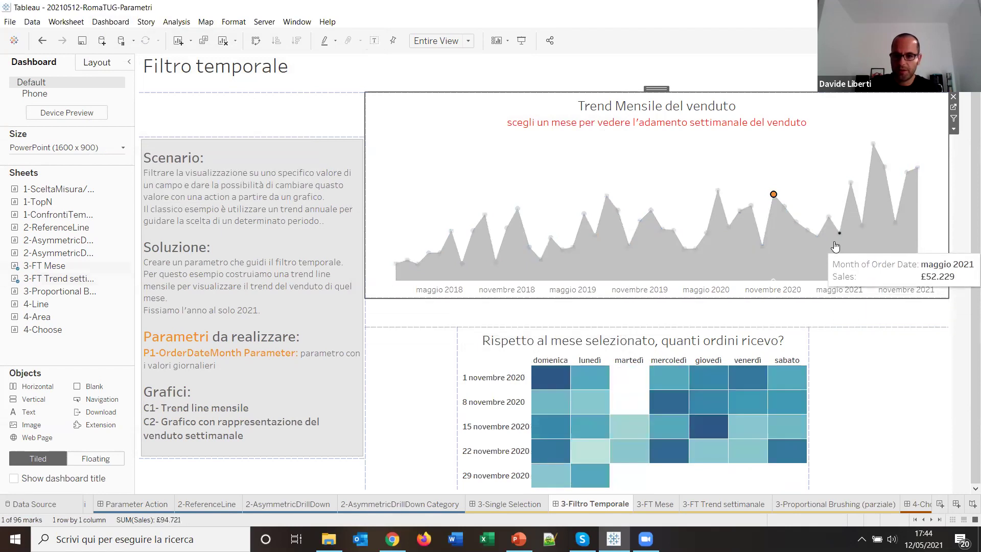
{"action": "left_click", "coordinate": [828, 216]}
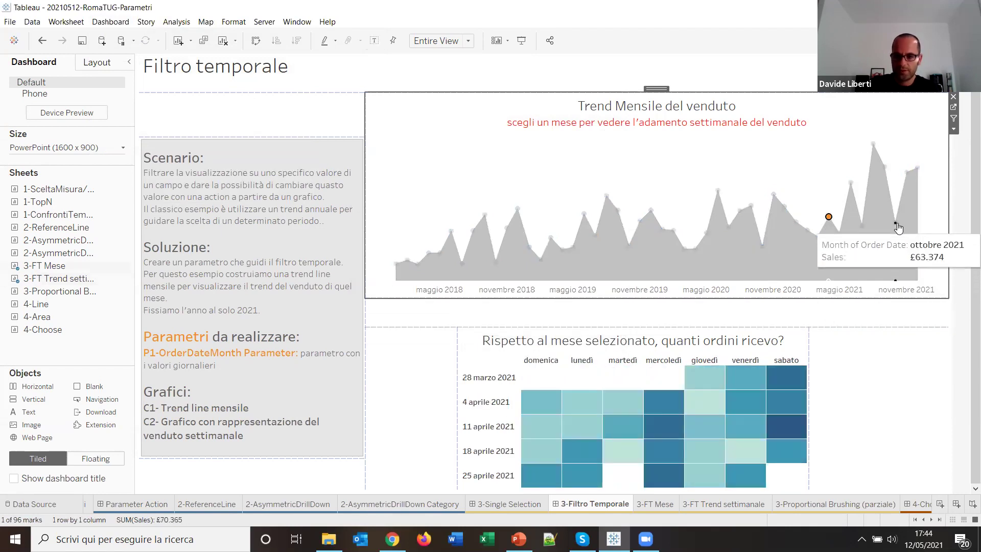
{"action": "left_click", "coordinate": [895, 223]}
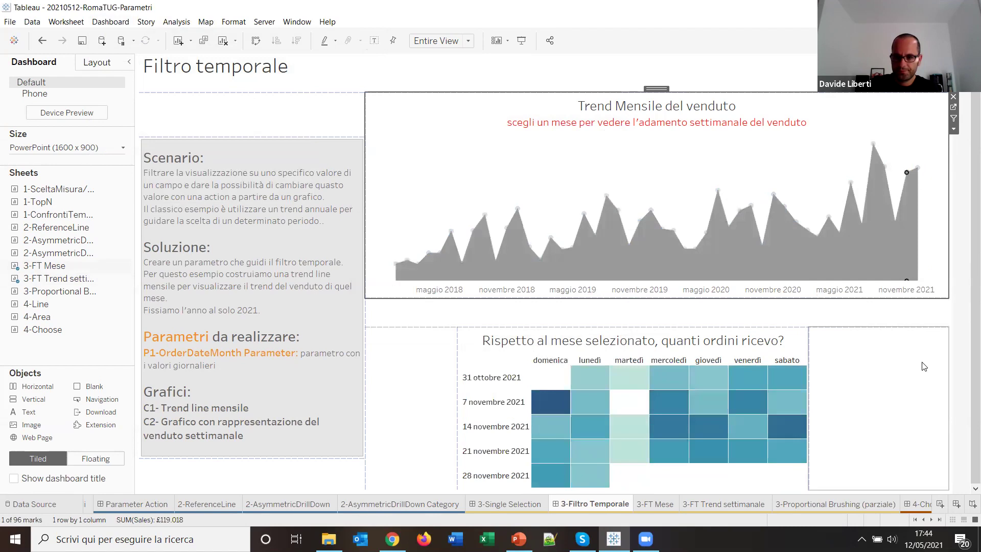
{"action": "left_click", "coordinate": [908, 174]}
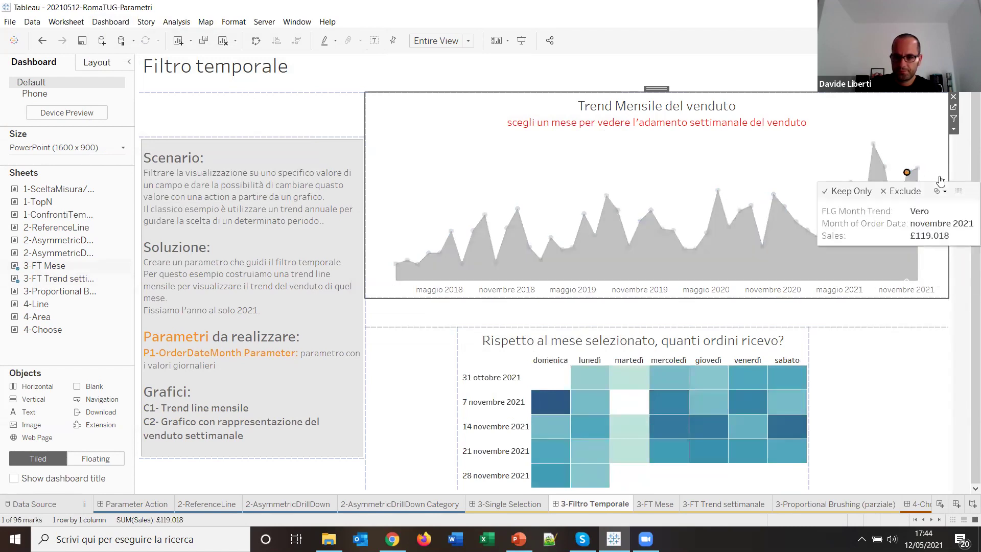
{"action": "left_click", "coordinate": [883, 377]}
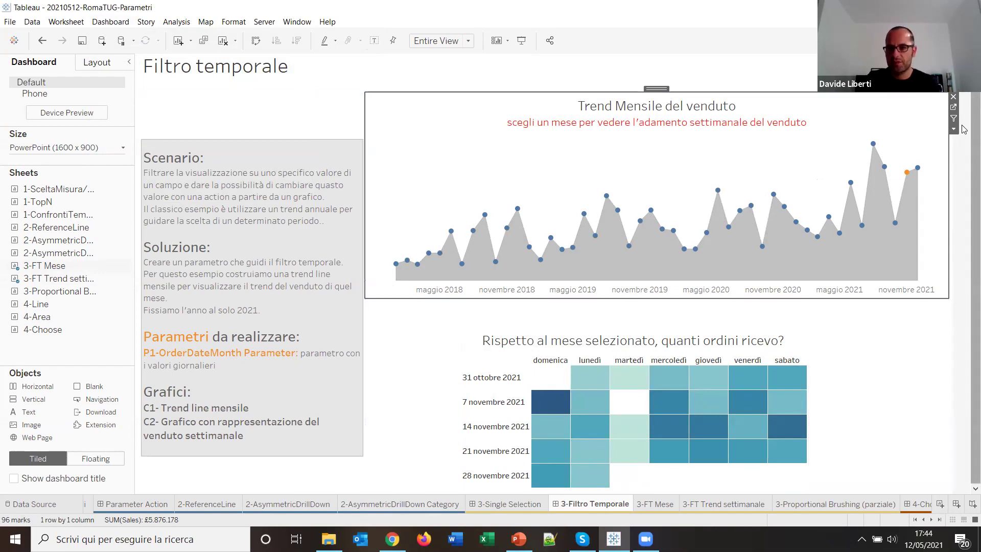
Hide all worksheets used by the 3-Filtro Temporale dashboard
{"action": "mouse_move", "coordinate": [910, 167]}
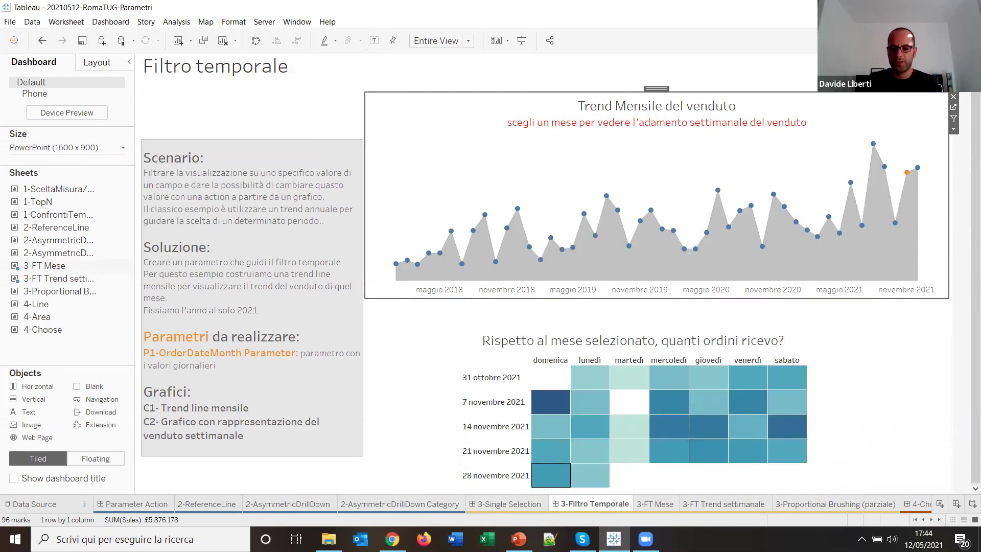
{"action": "right_click", "coordinate": [598, 508]}
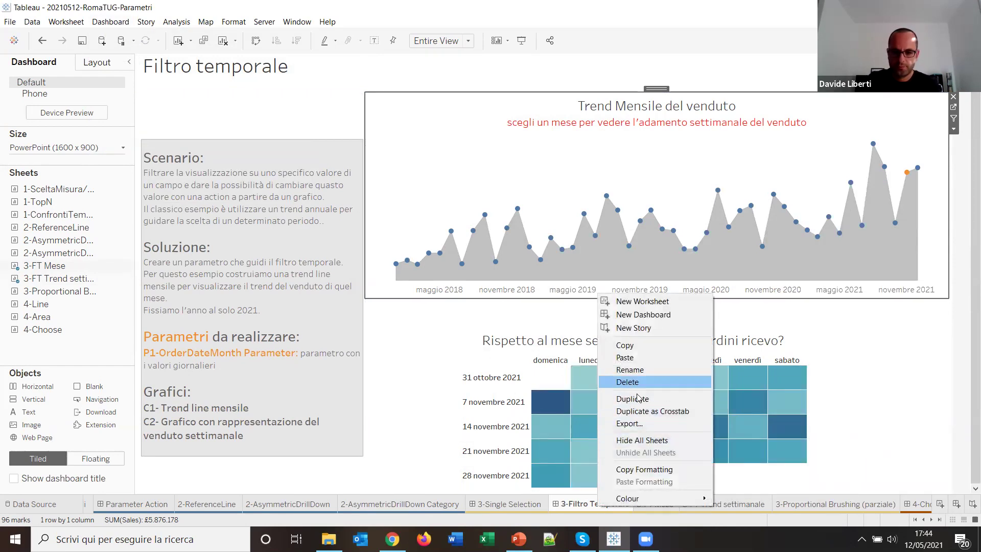
{"action": "left_click", "coordinate": [639, 440]}
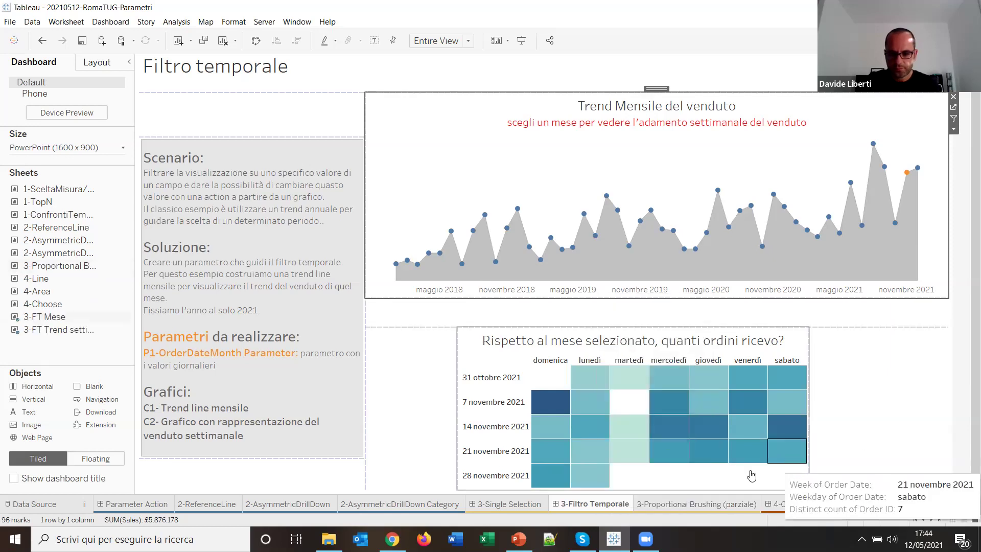
On the 3-Proportional Brushing (parziale) sheet, place Segment on the rows
{"action": "left_click", "coordinate": [697, 505]}
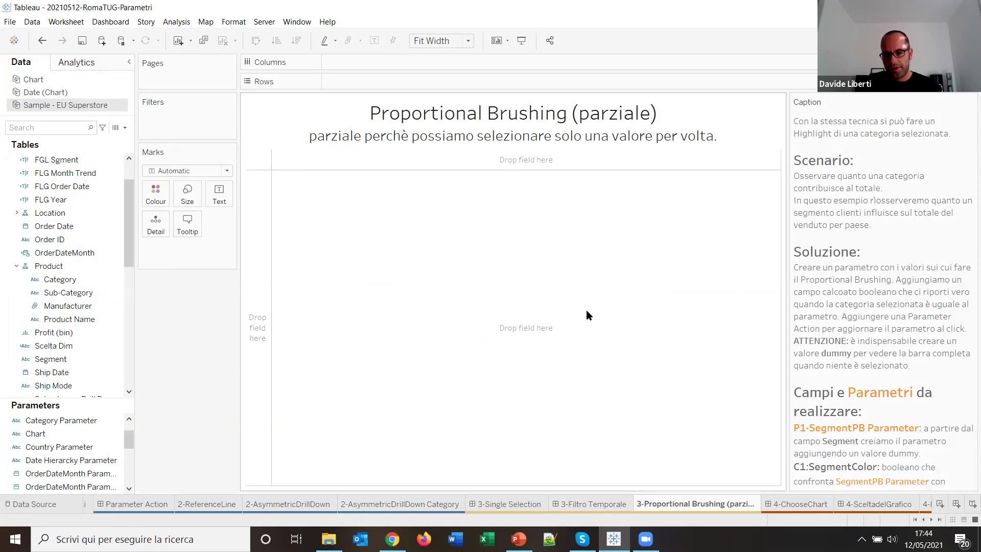
{"action": "left_click", "coordinate": [83, 280]}
{"action": "left_click_drag", "start_coordinate": [51, 359], "coordinate": [373, 84]}
Place Sales on the columns so the Segment rows show total sales as bars
{"action": "scroll", "coordinate": [79, 330], "scroll_direction": "down", "scroll_amount": 5}
{"action": "scroll", "coordinate": [79, 330], "scroll_direction": "up", "scroll_amount": 2}
{"action": "left_click", "coordinate": [81, 319]}
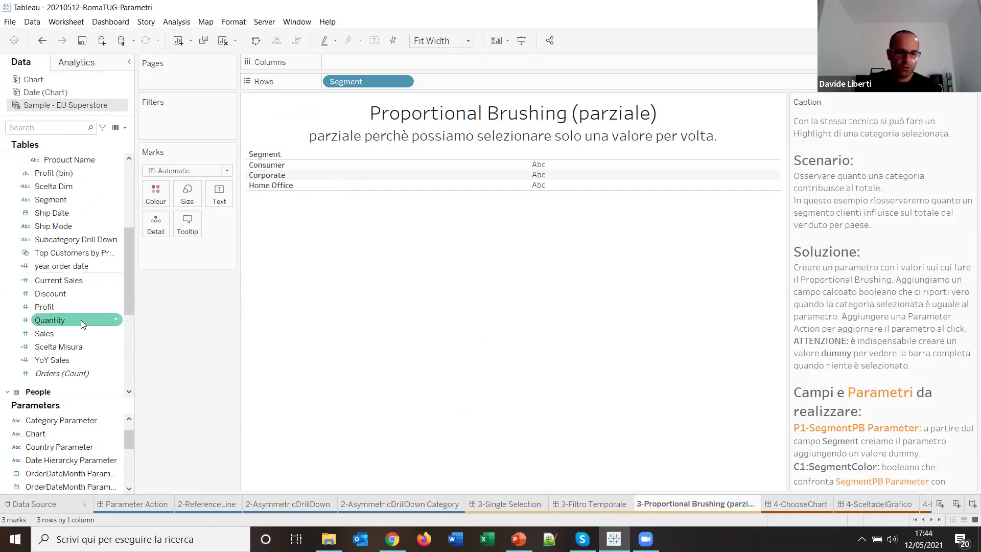
{"action": "scroll", "coordinate": [80, 320], "scroll_direction": "up", "scroll_amount": 2}
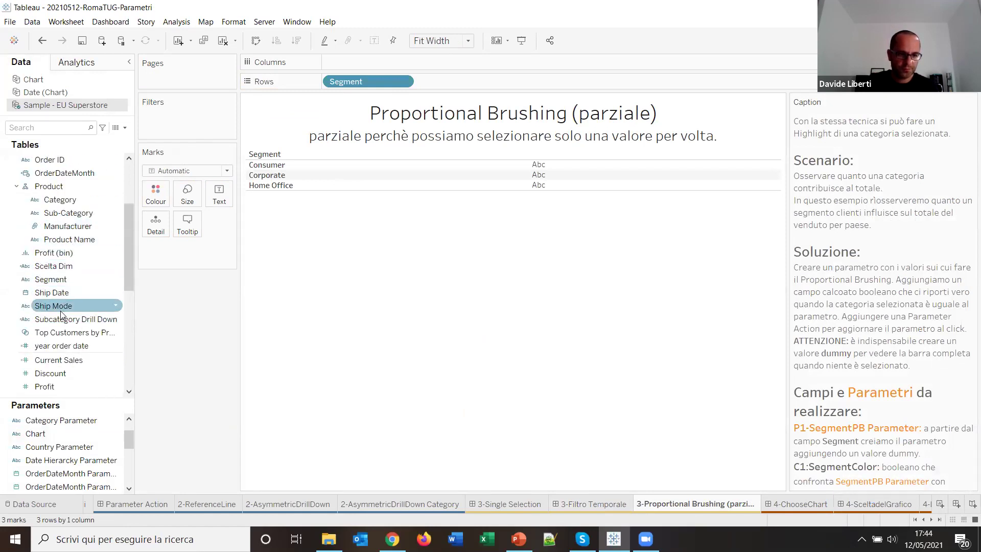
{"action": "scroll", "coordinate": [61, 314], "scroll_direction": "down", "scroll_amount": 2}
{"action": "left_click_drag", "start_coordinate": [49, 333], "coordinate": [422, 73]}
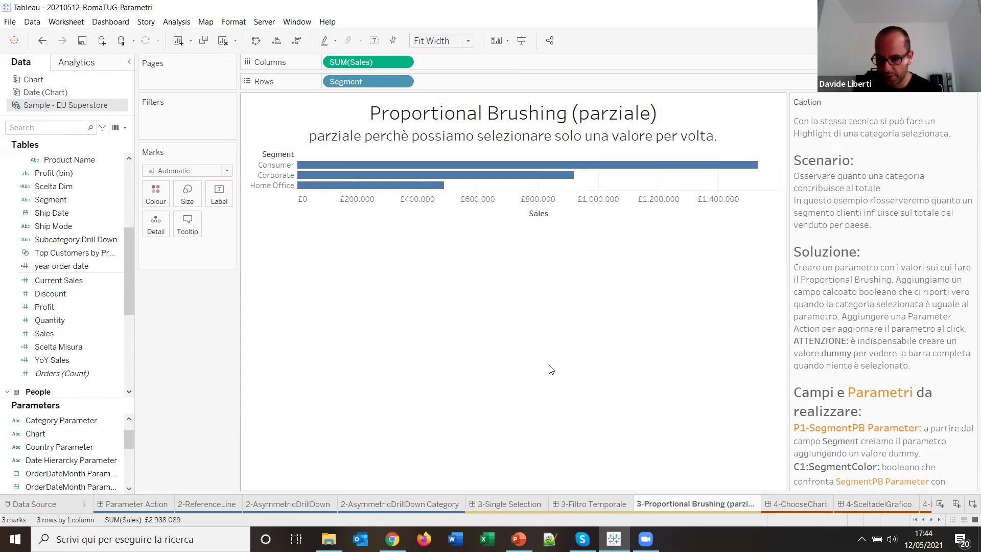
Create a list parameter from the Segment field, named SegmentPB Parameter, with the extra dummy value ALL
{"action": "scroll", "coordinate": [887, 422], "scroll_direction": "down", "scroll_amount": 2}
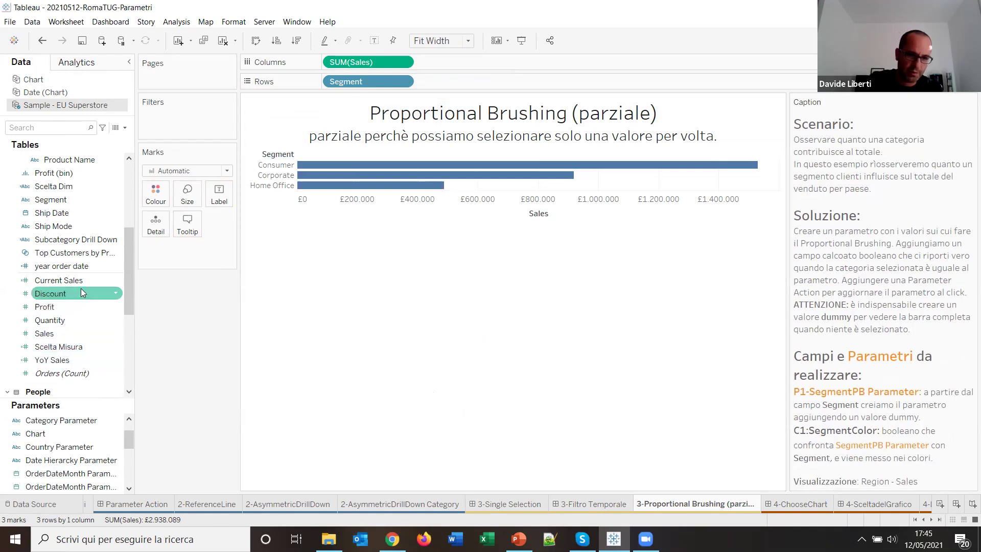
{"action": "right_click", "coordinate": [114, 198]}
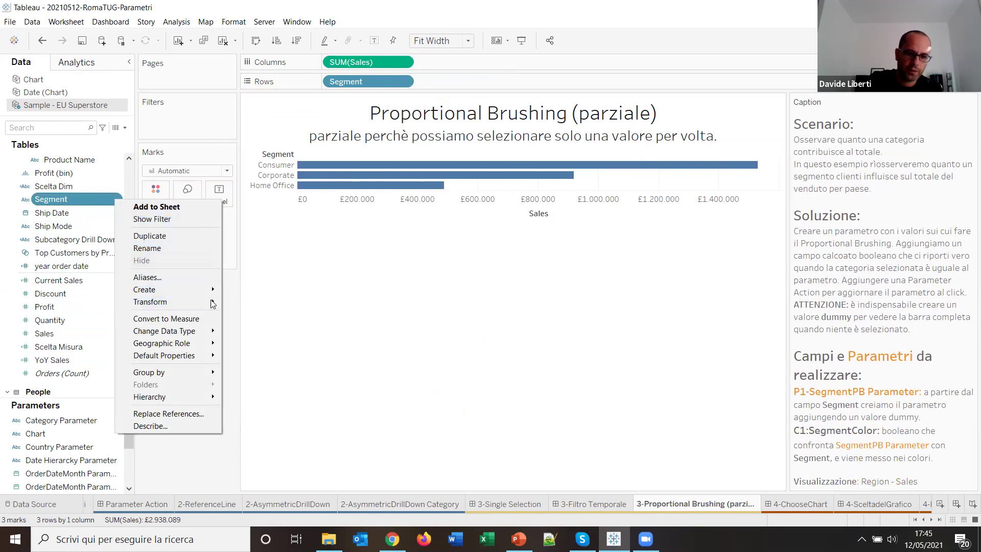
{"action": "mouse_move", "coordinate": [214, 290]}
{"action": "left_click", "coordinate": [256, 329]}
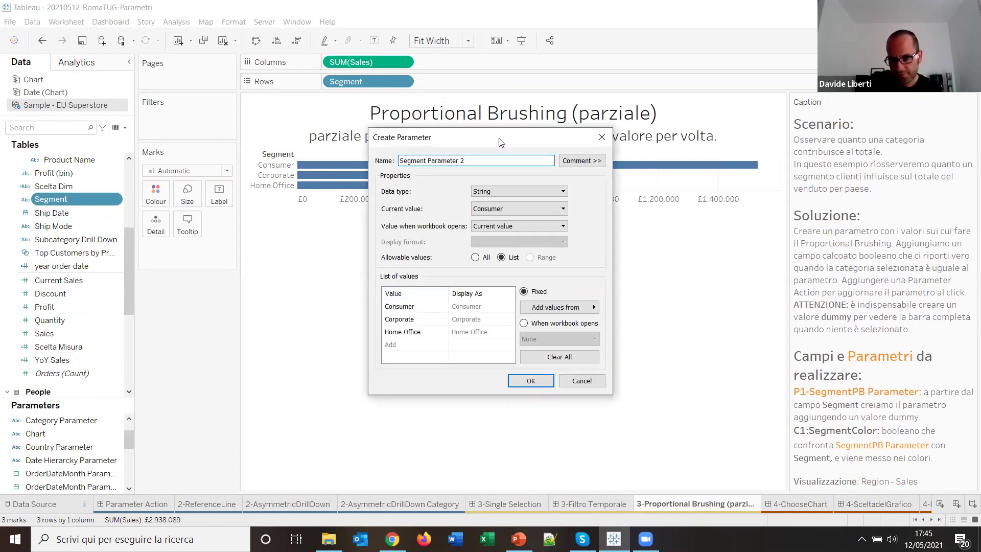
{"action": "left_click_drag", "start_coordinate": [500, 143], "coordinate": [399, 179]}
{"action": "left_click", "coordinate": [365, 195]}
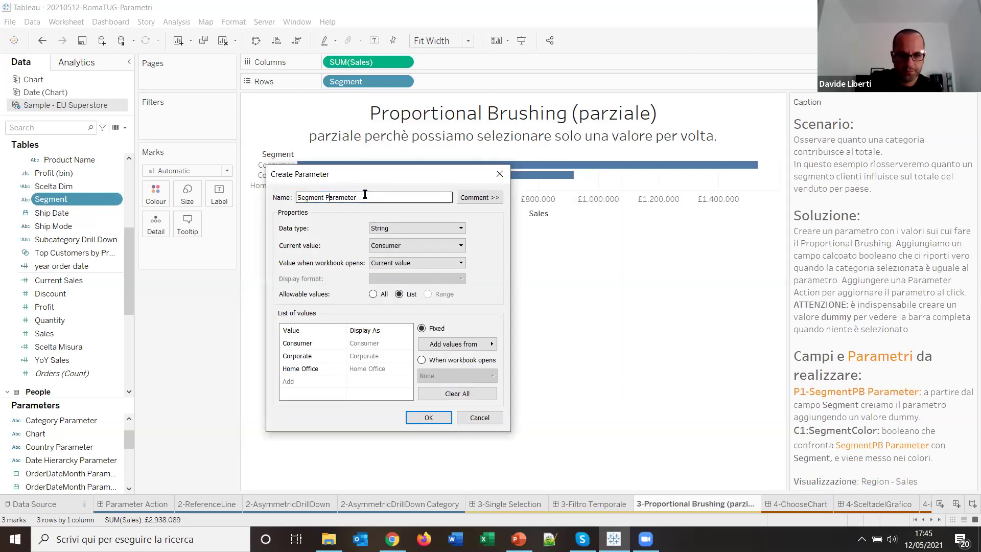
{"action": "type", "text": "PB"}
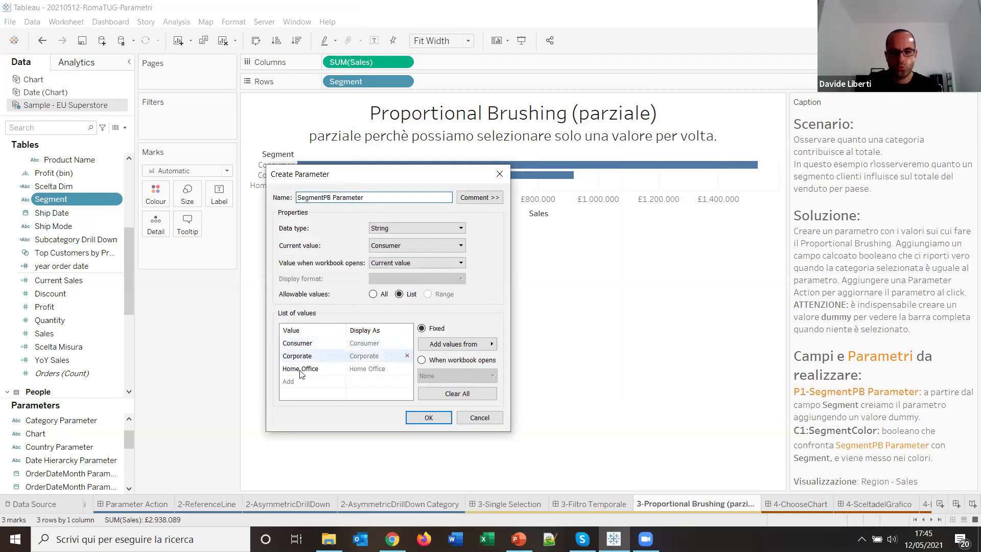
{"action": "left_click", "coordinate": [290, 382]}
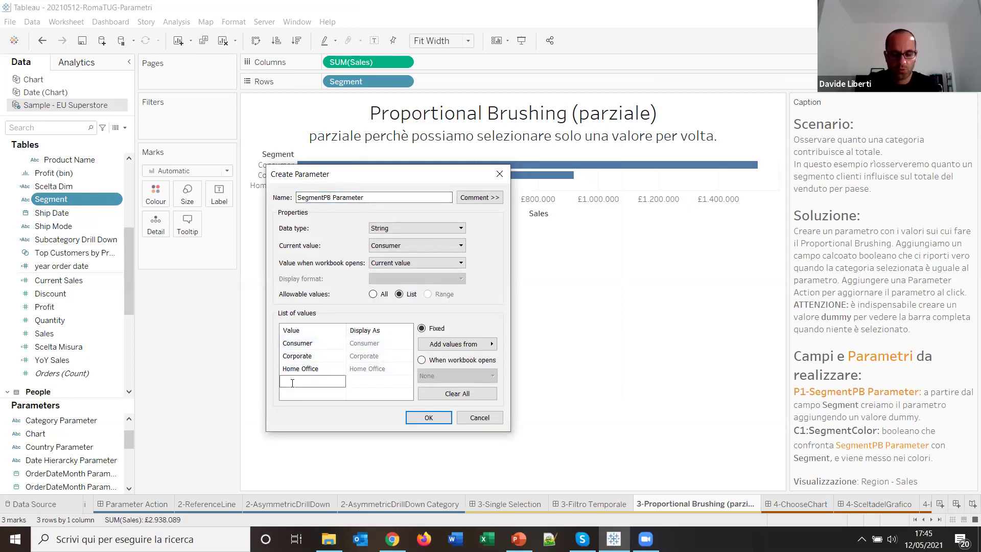
{"action": "key", "text": "Tab"}
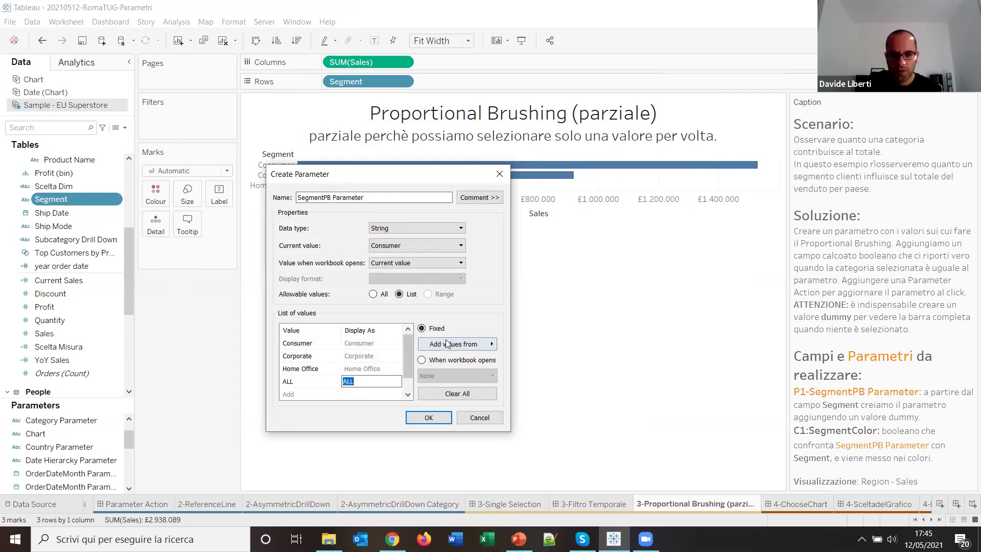
{"action": "left_click", "coordinate": [435, 418]}
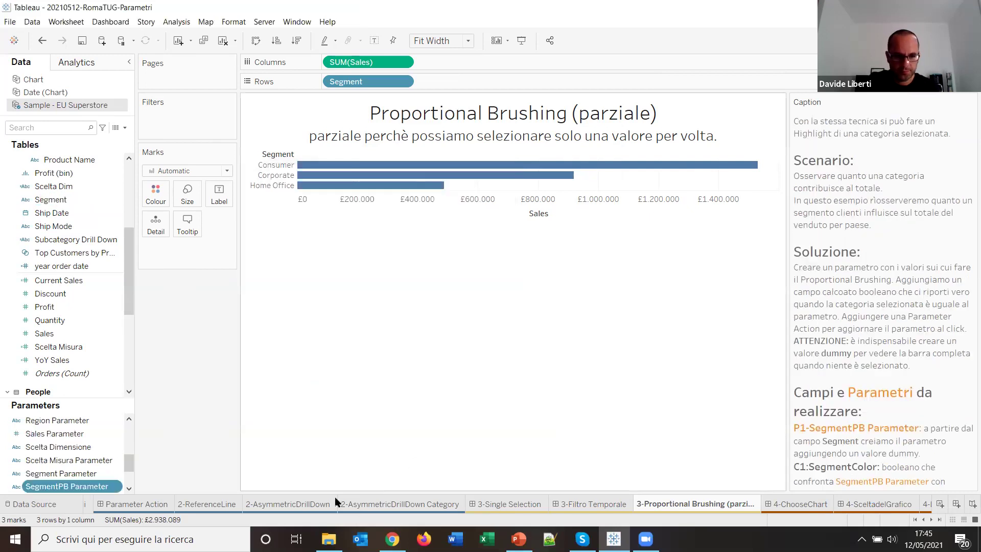
Show the SegmentPB Parameter control on the sheet and set it to ALL
{"action": "right_click", "coordinate": [111, 487]}
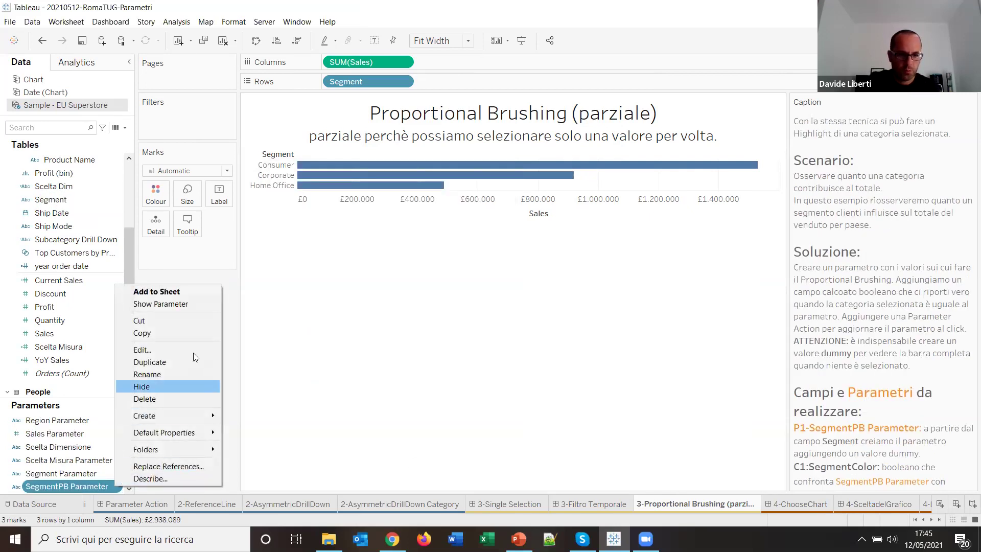
{"action": "left_click", "coordinate": [177, 308]}
{"action": "left_click_drag", "start_coordinate": [186, 358], "coordinate": [182, 342]}
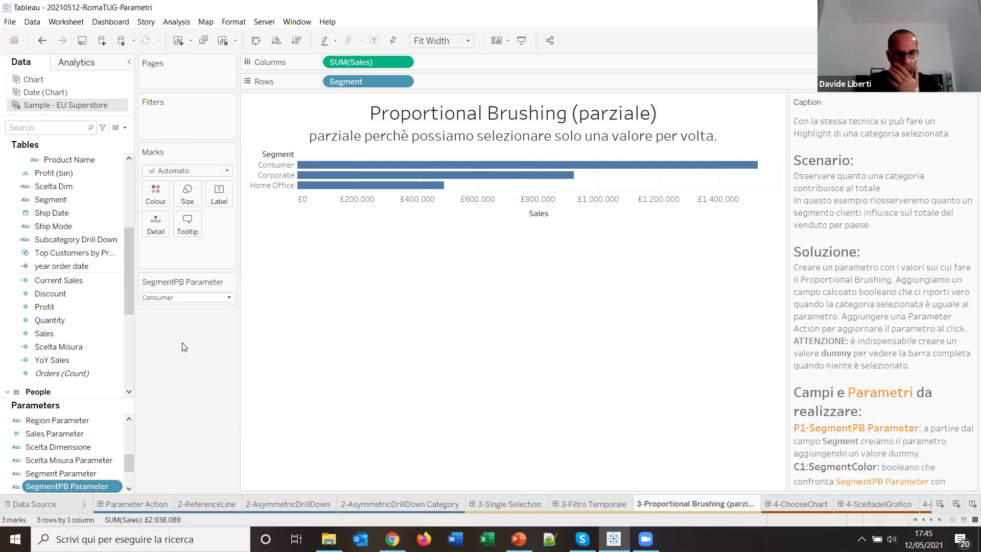
{"action": "left_click", "coordinate": [228, 298]}
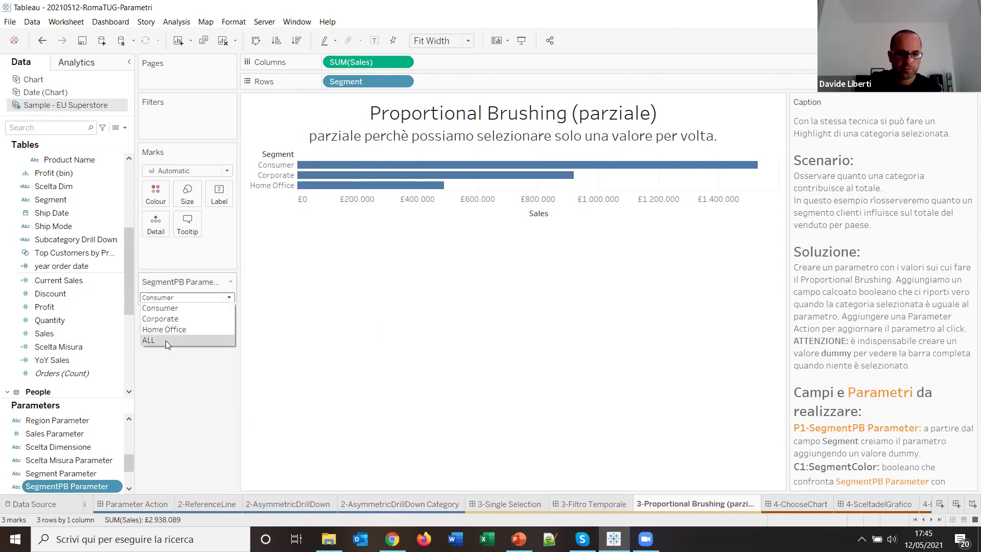
{"action": "left_click", "coordinate": [164, 340]}
Create a calculated field named FLG Segment PB with the formula [Segment] = [SegmentPB Parameter]
{"action": "left_click", "coordinate": [125, 128]}
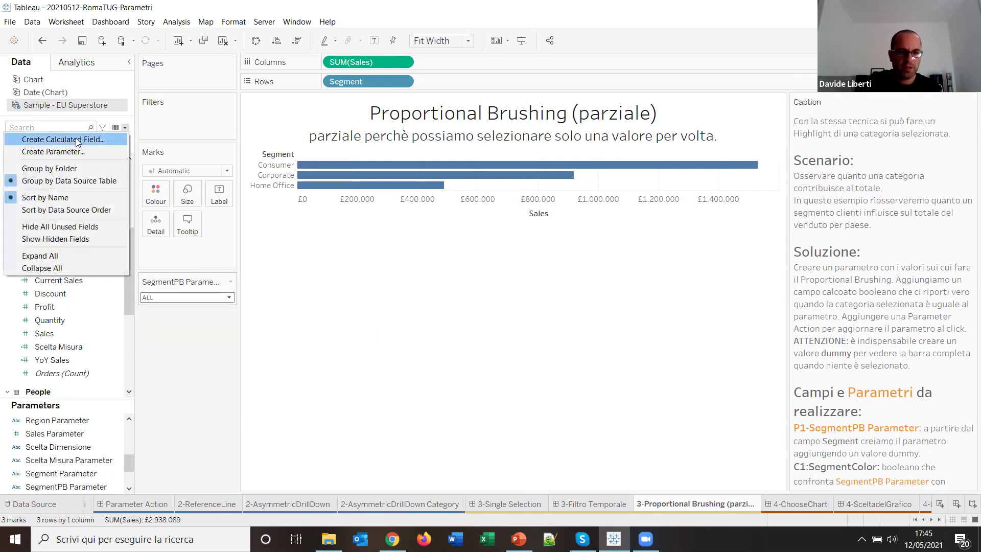
{"action": "left_click", "coordinate": [76, 136]}
{"action": "type", "text": "FLG Segment PB"}
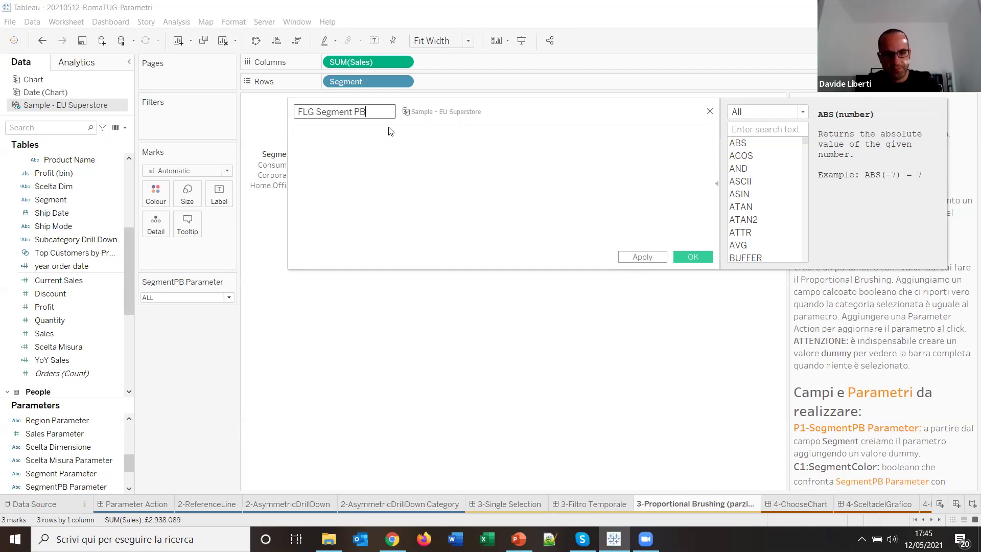
{"action": "left_click", "coordinate": [391, 131]}
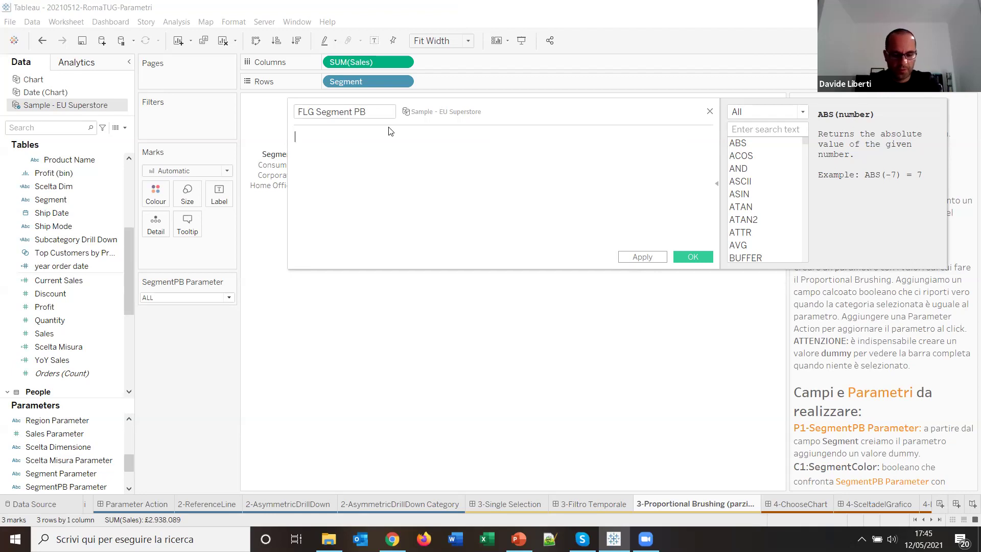
{"action": "type", "text": "seg"}
{"action": "key", "text": "Return"}
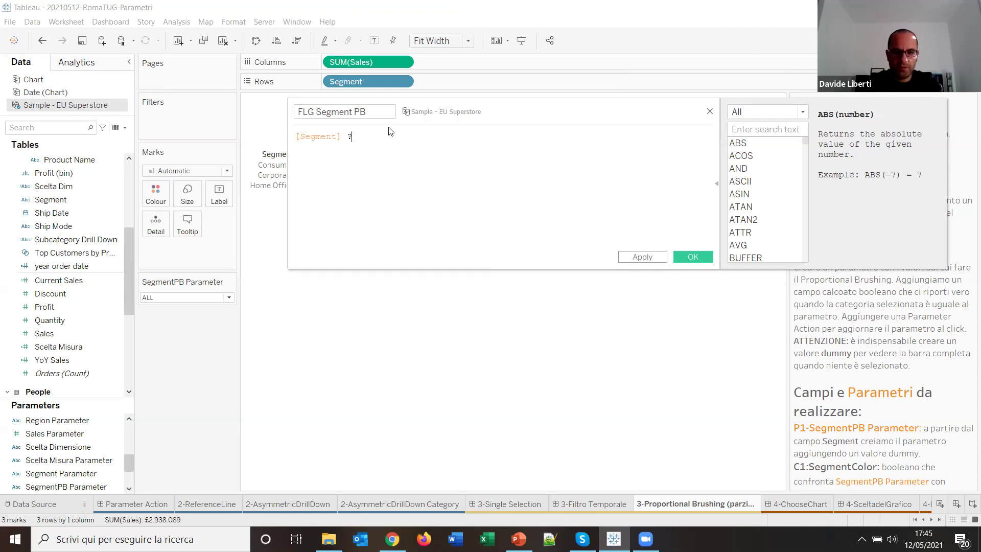
{"action": "type", "text": "= seg"}
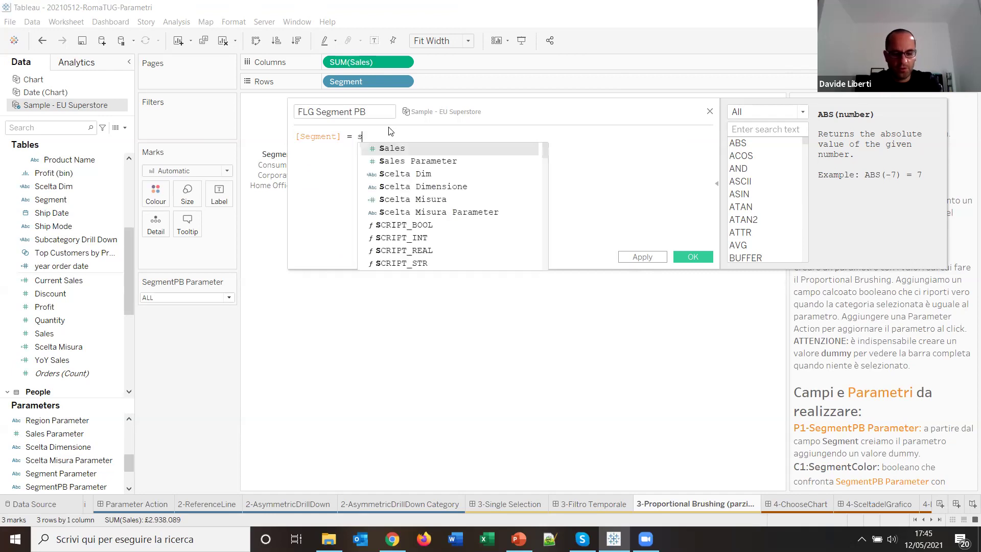
{"action": "key", "text": "Down"}
{"action": "key", "text": "Down"}
{"action": "key", "text": "Return"}
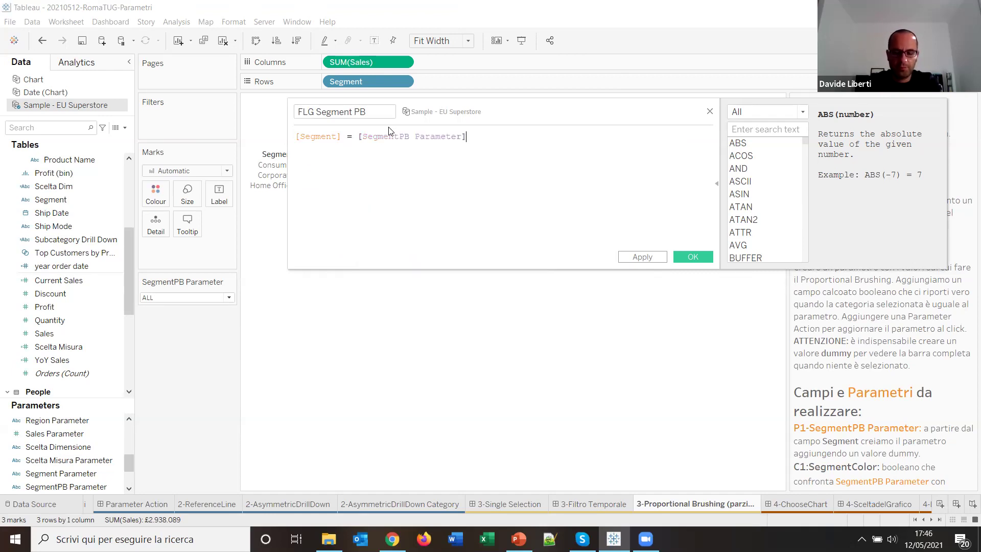
{"action": "left_click", "coordinate": [693, 257]}
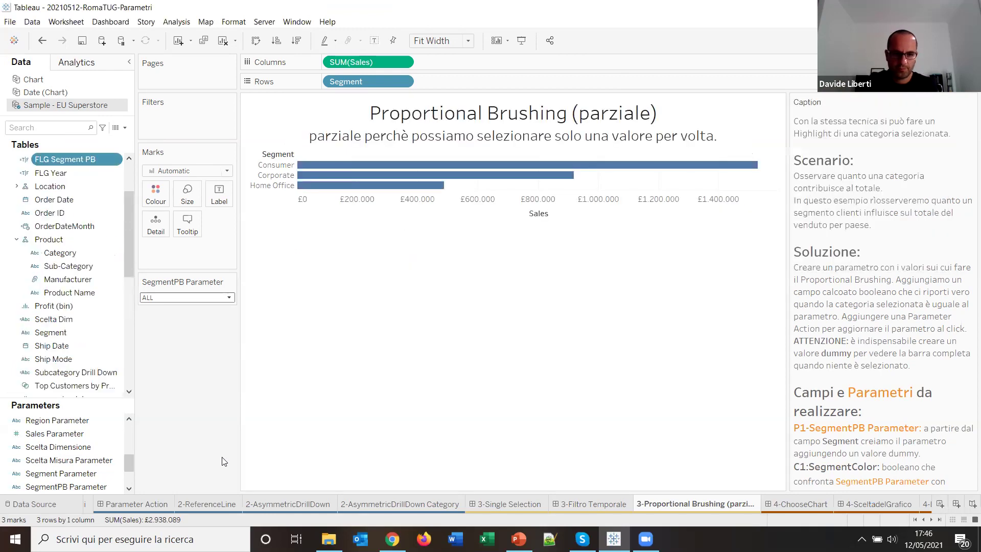
Colour the bars by FLG Segment PB and assign grey to the Falso value
{"action": "left_click_drag", "start_coordinate": [54, 161], "coordinate": [154, 197]}
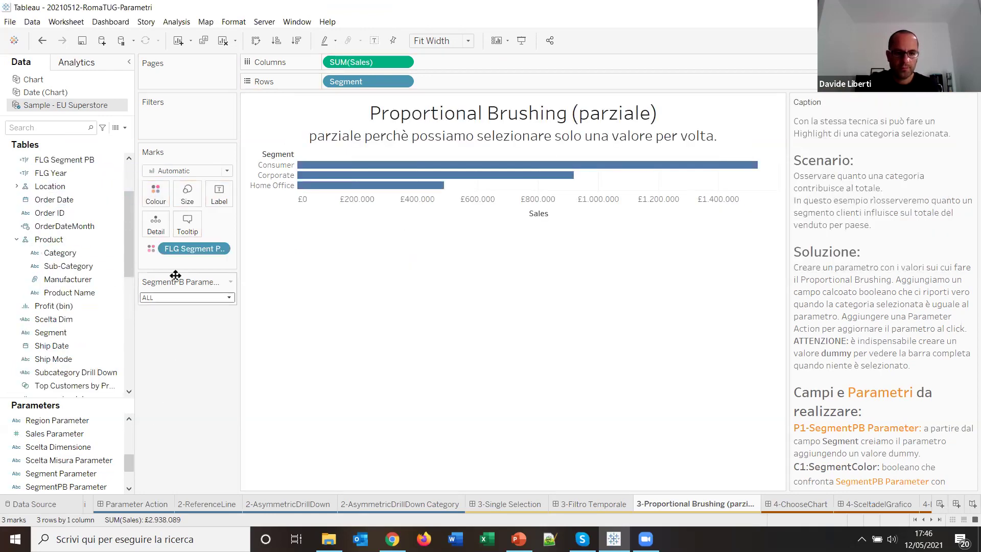
{"action": "left_click", "coordinate": [222, 249]}
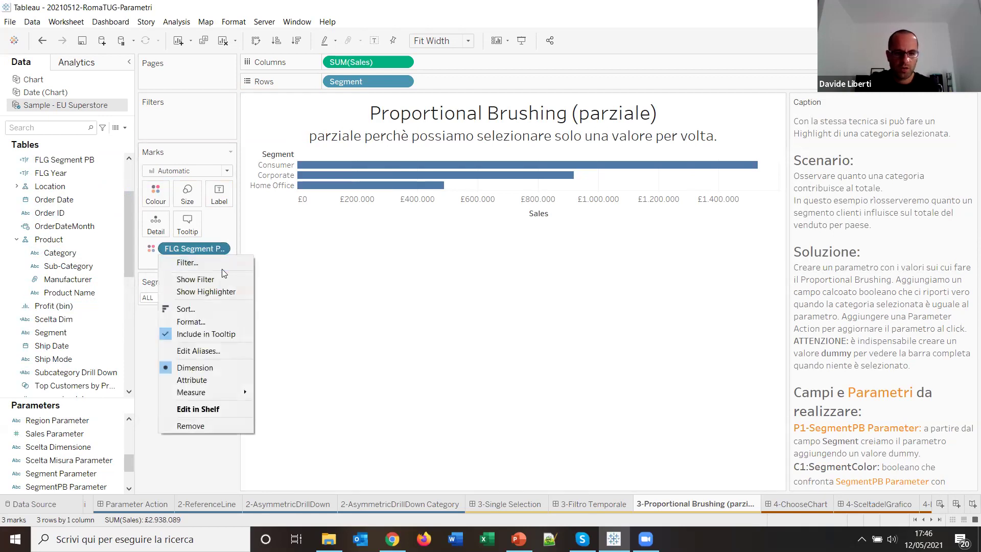
{"action": "left_click", "coordinate": [430, 313]}
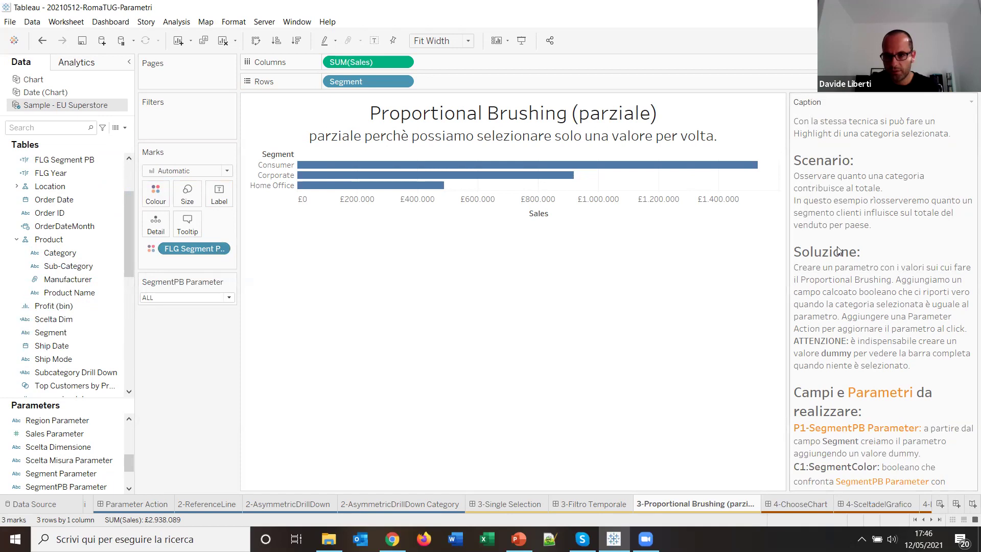
{"action": "scroll", "coordinate": [838, 250], "scroll_direction": "down", "scroll_amount": 1}
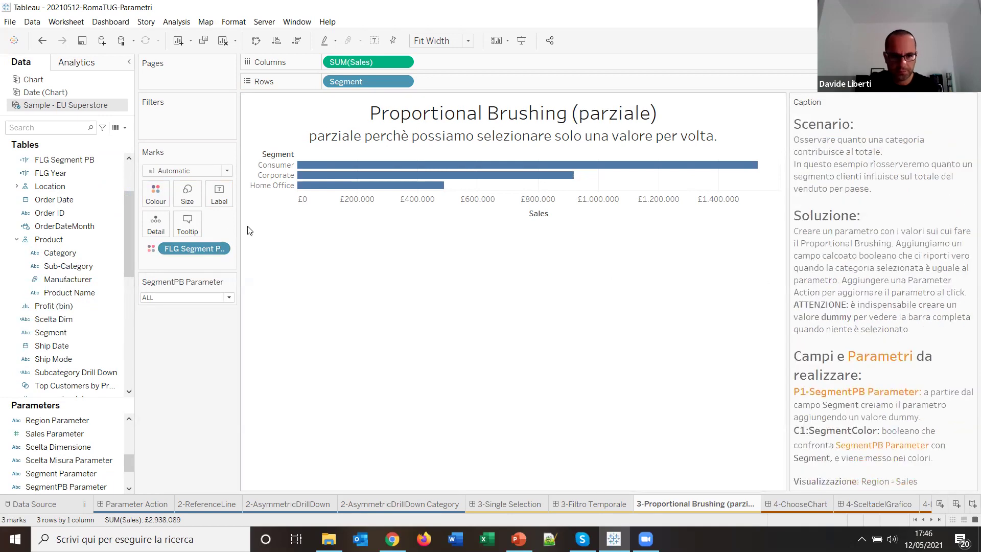
{"action": "left_click", "coordinate": [156, 194]}
{"action": "left_click", "coordinate": [190, 232]}
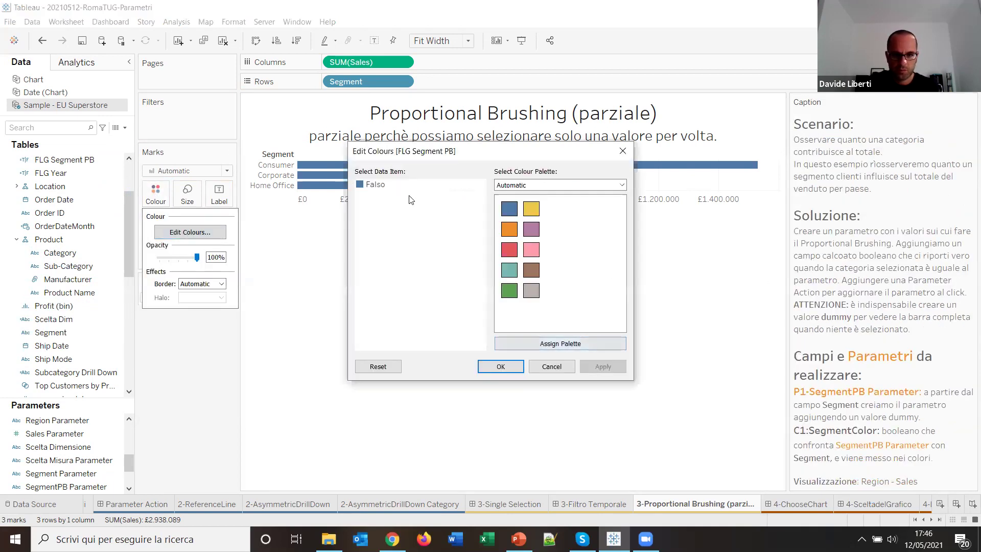
{"action": "left_click", "coordinate": [533, 291]}
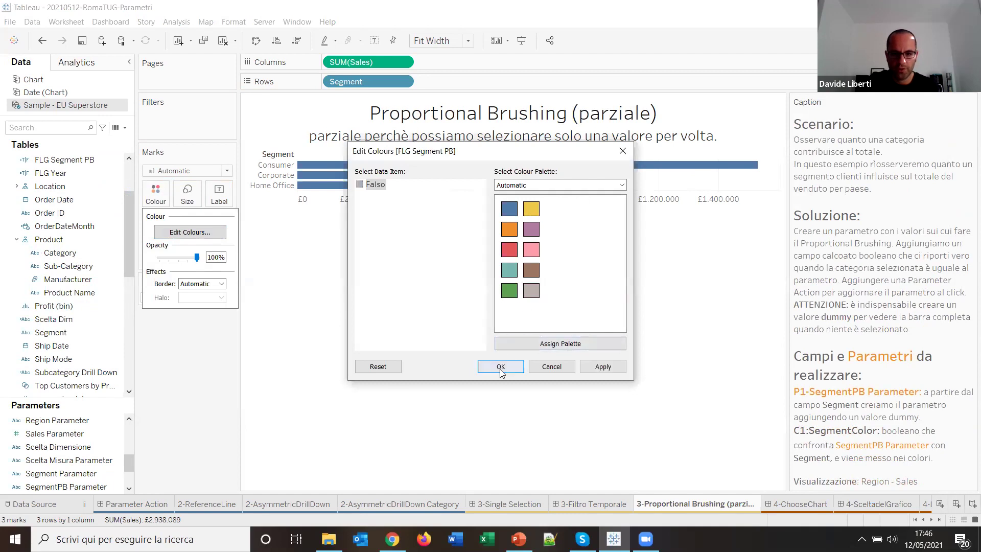
{"action": "left_click", "coordinate": [501, 366]}
Set SegmentPB Parameter to Corporate and replace Segment with Category on the rows
{"action": "left_click", "coordinate": [229, 297]}
{"action": "left_click", "coordinate": [162, 376]}
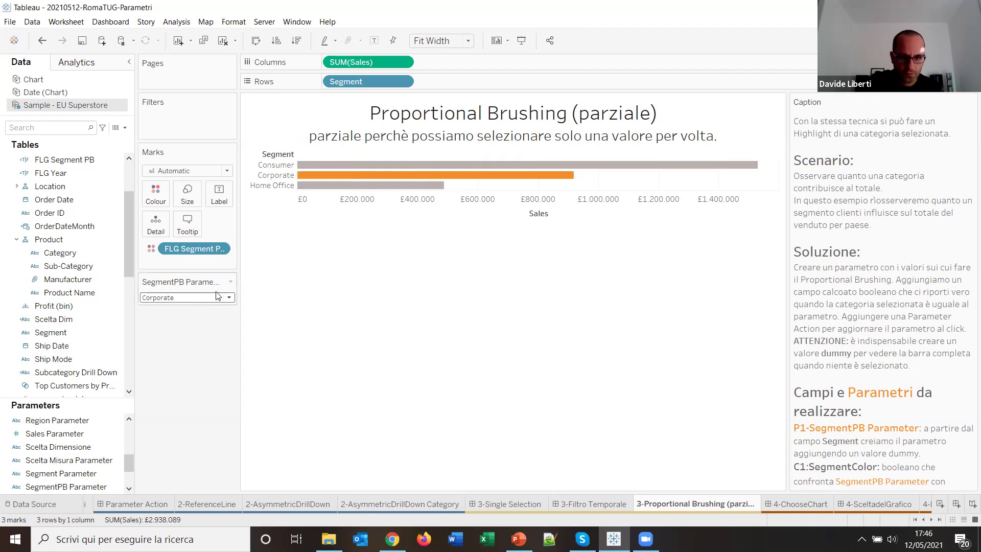
{"action": "left_click_drag", "start_coordinate": [364, 82], "coordinate": [193, 473]}
{"action": "left_click_drag", "start_coordinate": [60, 253], "coordinate": [380, 83]}
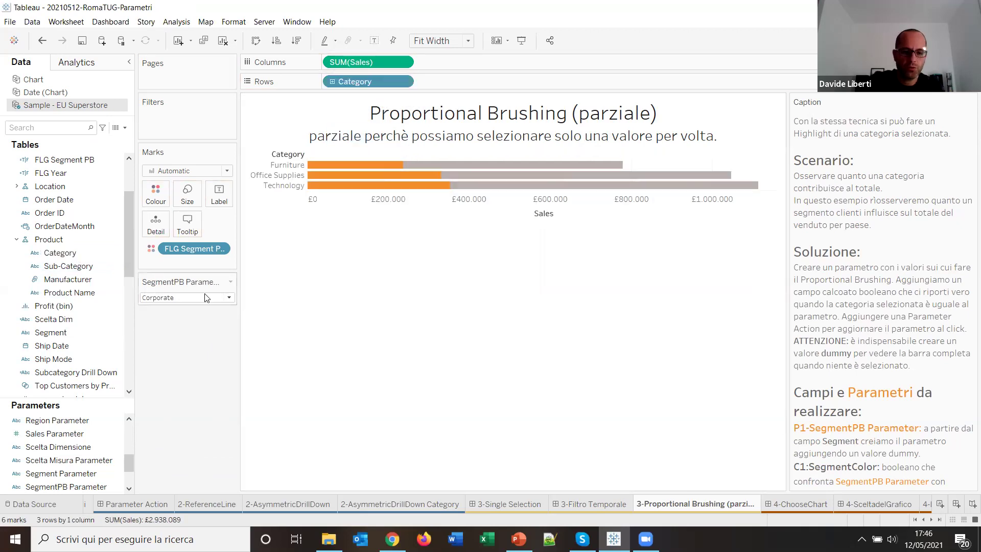
Test the brushing by switching SegmentPB Parameter to Consumer and Home Office, and finish on ALL
{"action": "left_click", "coordinate": [174, 297]}
{"action": "left_click", "coordinate": [175, 321]}
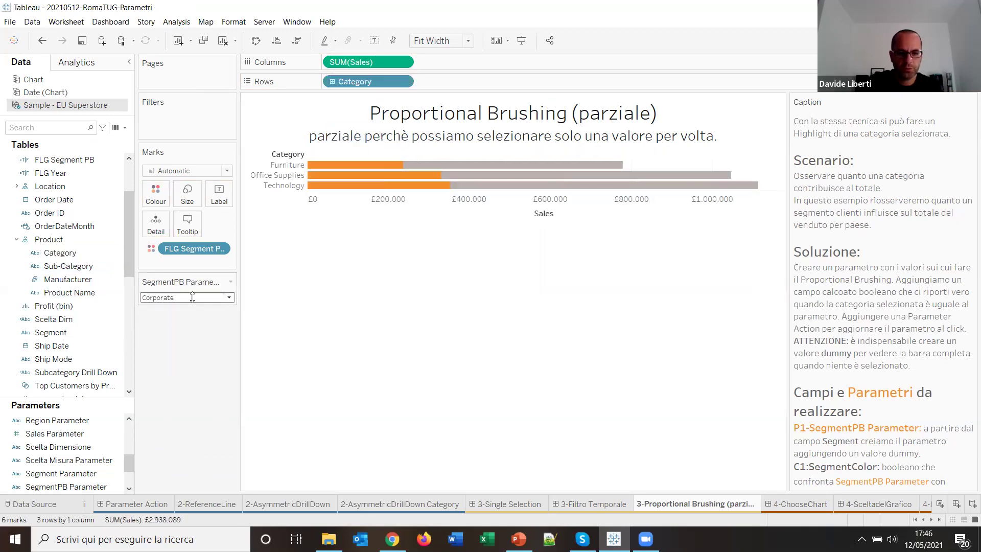
{"action": "left_click", "coordinate": [230, 298]}
{"action": "left_click", "coordinate": [173, 308]}
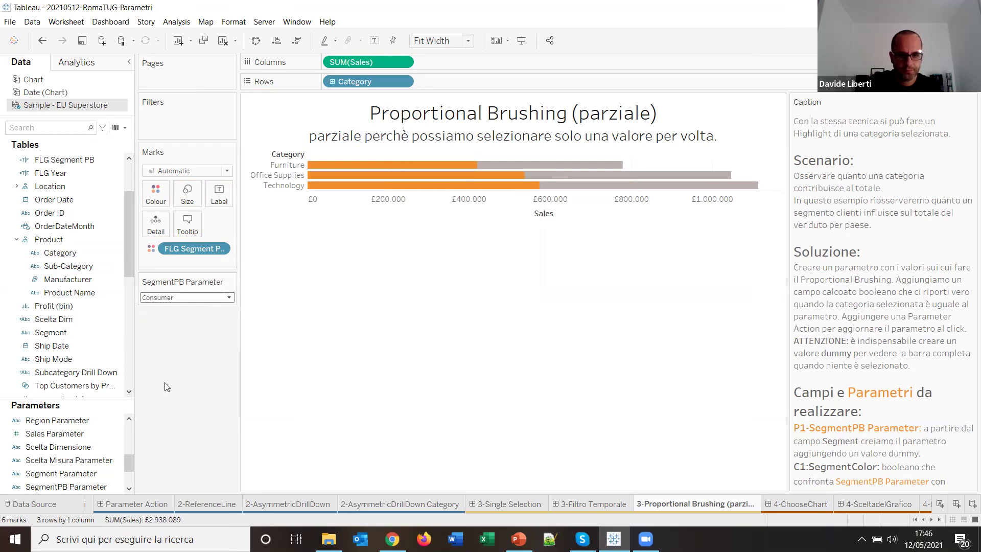
{"action": "left_click", "coordinate": [230, 297]}
{"action": "left_click", "coordinate": [171, 329]}
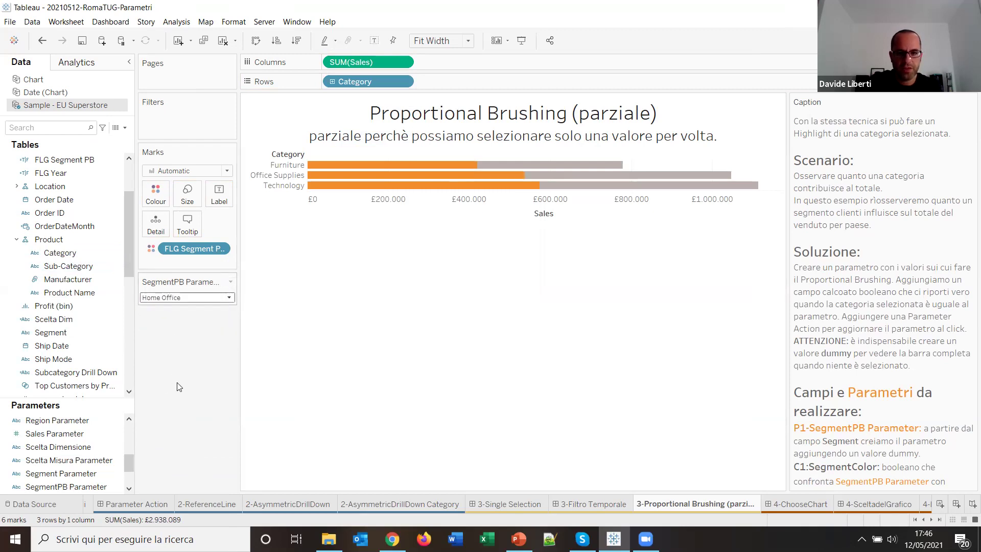
{"action": "left_click", "coordinate": [230, 298]}
{"action": "left_click", "coordinate": [176, 342]}
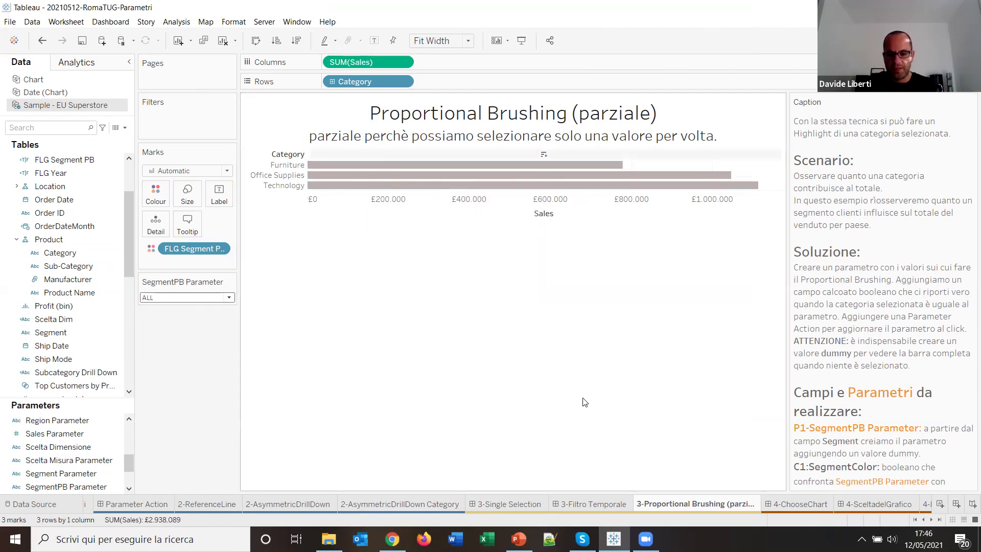
On the 3-Single Selection dashboard, select the Corporate bar in the Segment chart to demonstrate the proportional brushing
{"action": "left_click", "coordinate": [531, 503]}
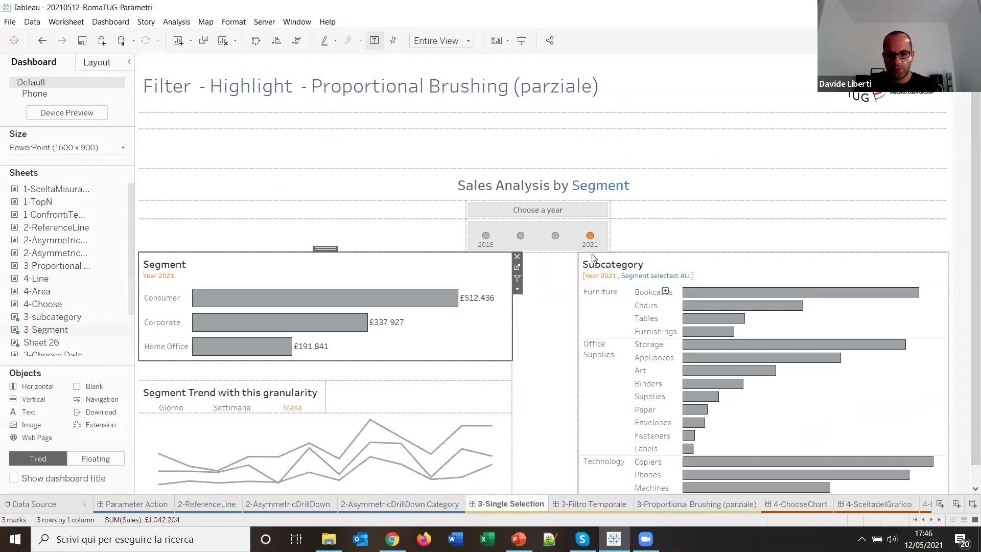
{"action": "left_click", "coordinate": [319, 332]}
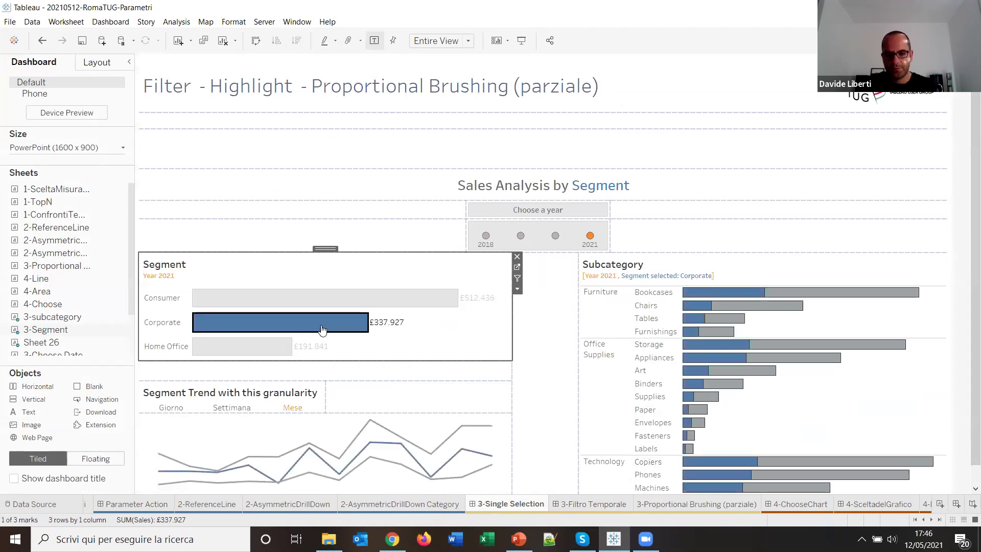
Clear the Corporate selection, review the settings of the dashboard's P Segment parameter action, and reselect the Corporate bar
{"action": "left_click", "coordinate": [322, 330]}
{"action": "left_click", "coordinate": [358, 64]}
{"action": "left_click", "coordinate": [115, 20]}
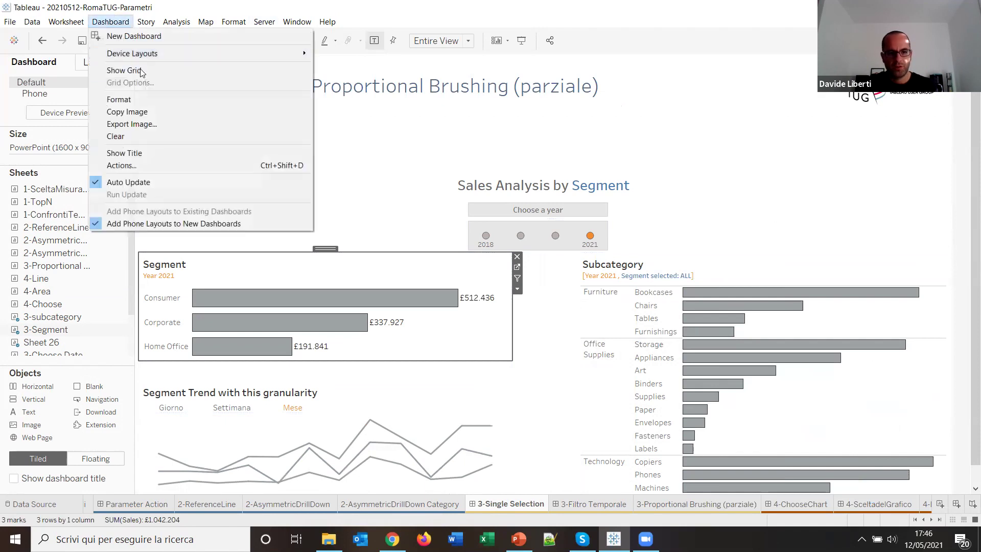
{"action": "left_click", "coordinate": [138, 167]}
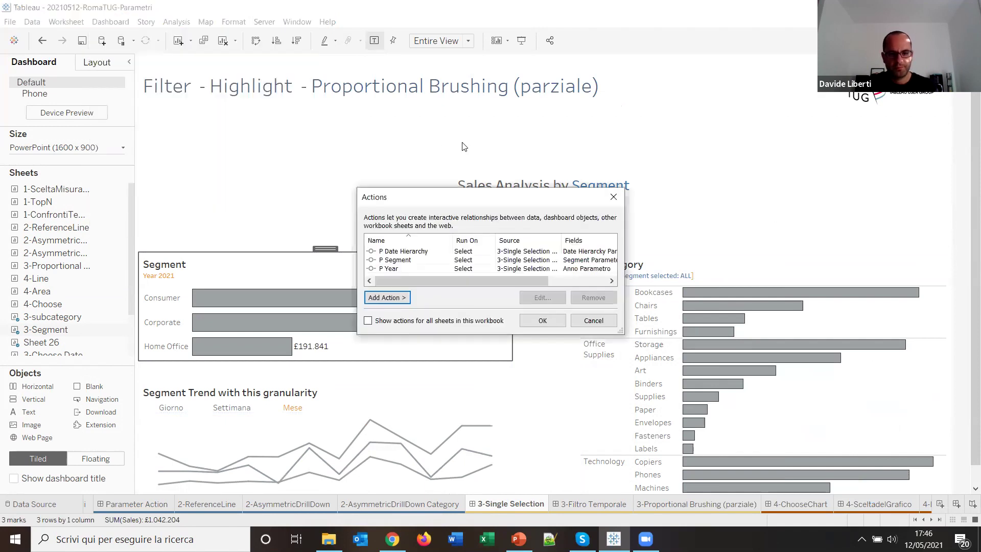
{"action": "left_click", "coordinate": [408, 262]}
{"action": "left_click", "coordinate": [534, 298]}
{"action": "left_click", "coordinate": [549, 350]}
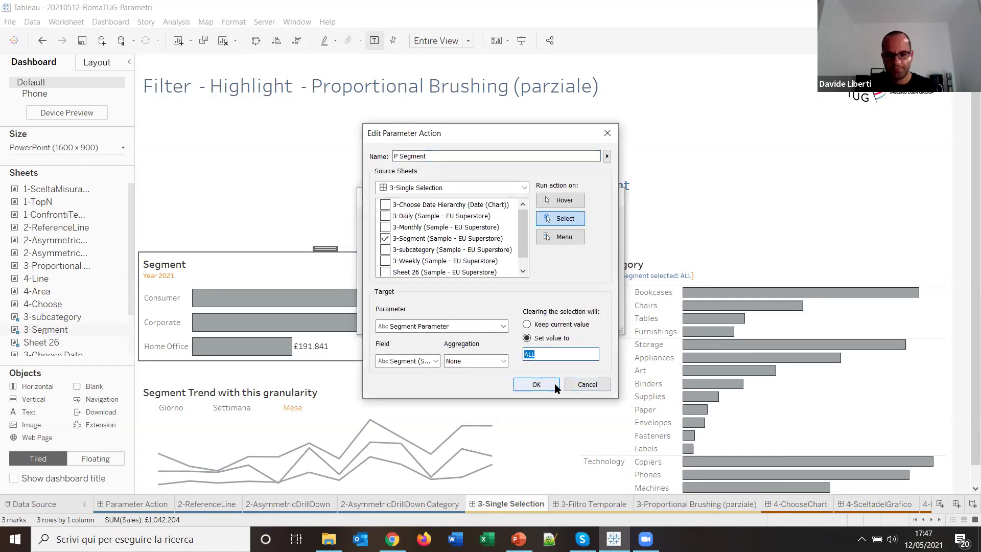
{"action": "left_click", "coordinate": [537, 386]}
{"action": "left_click", "coordinate": [543, 320]}
{"action": "left_click", "coordinate": [307, 333]}
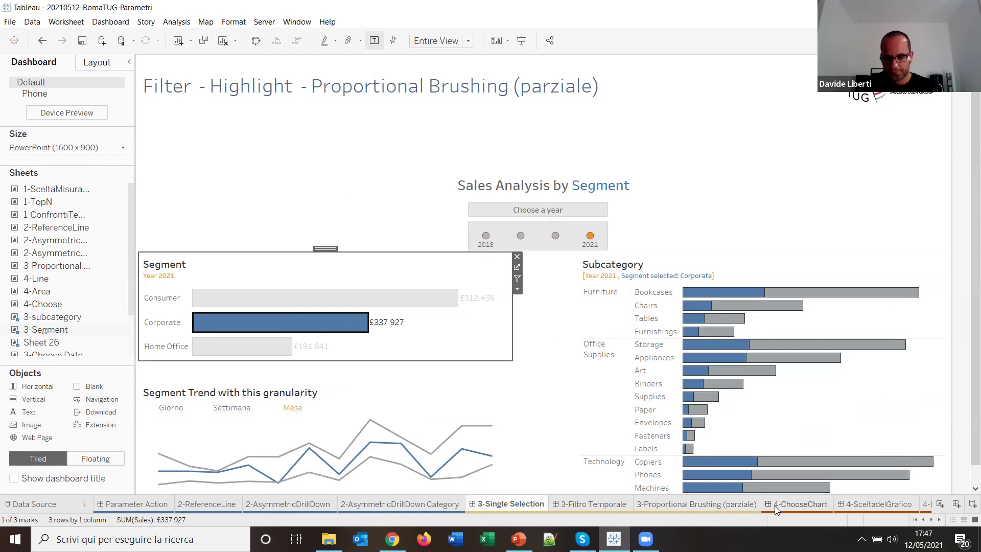
On the 3-Proportional Brushing (parziale) sheet, remove Category and move SUM(Sales) from columns to rows
{"action": "left_click", "coordinate": [698, 506]}
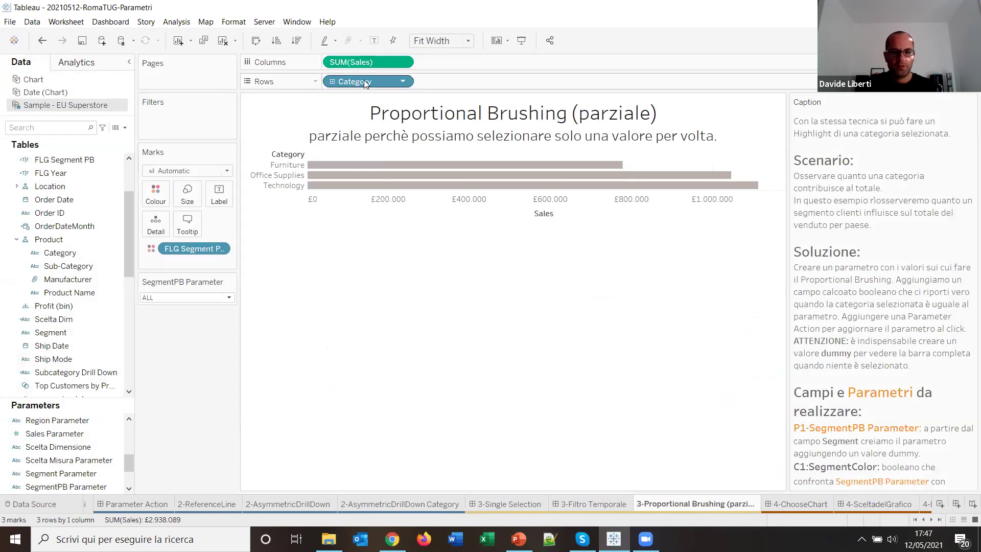
{"action": "left_click_drag", "start_coordinate": [352, 83], "coordinate": [212, 368]}
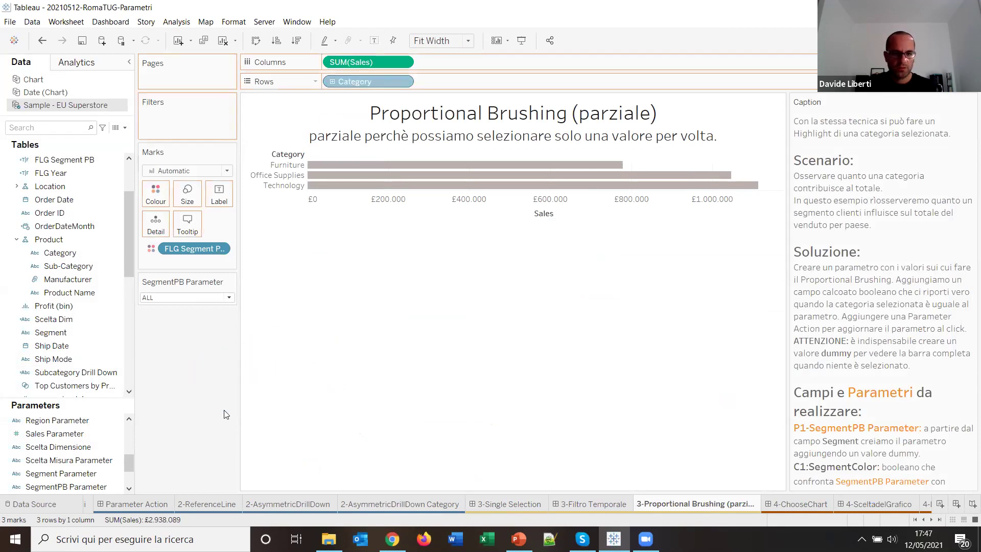
{"action": "left_click_drag", "start_coordinate": [358, 62], "coordinate": [367, 85]}
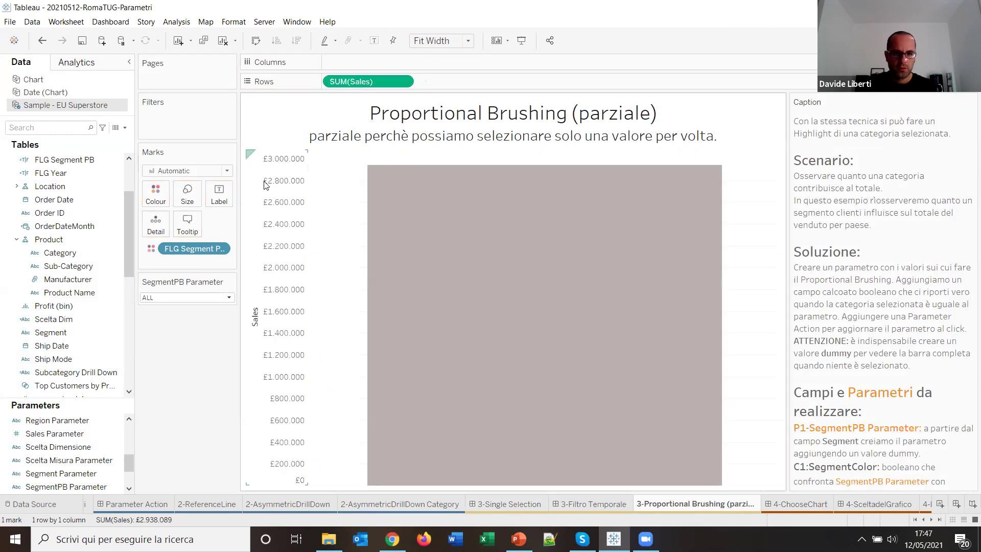
Add Order Date to the columns and set it to continuous quarters to show the sales trend
{"action": "left_click", "coordinate": [227, 171]}
{"action": "left_click", "coordinate": [126, 177]}
{"action": "left_click_drag", "start_coordinate": [54, 200], "coordinate": [360, 65]}
{"action": "left_click", "coordinate": [402, 61]}
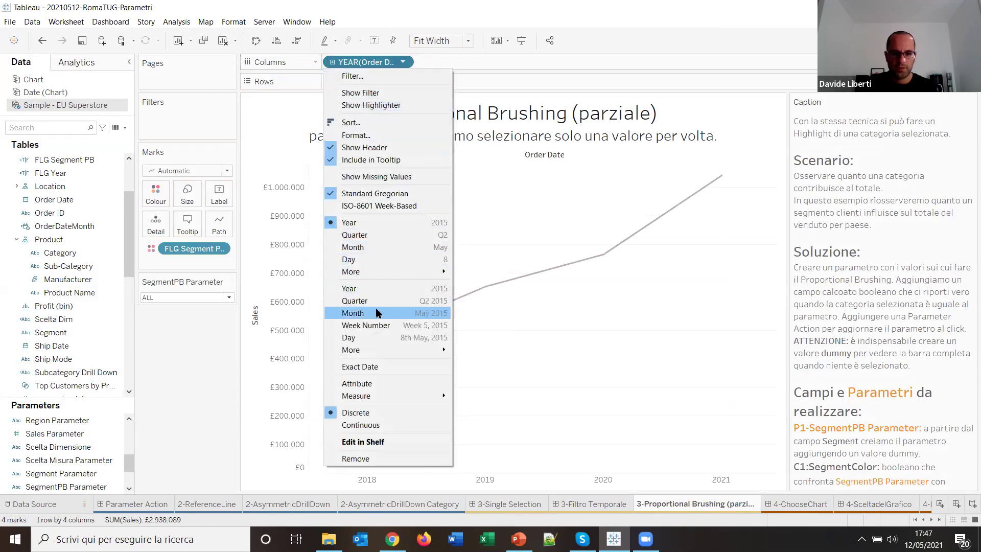
{"action": "left_click", "coordinate": [376, 300]}
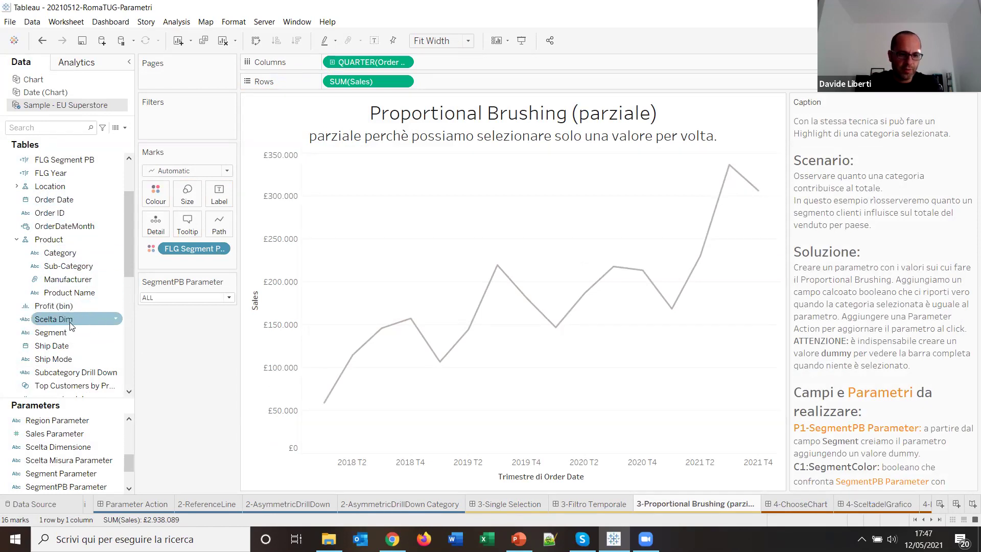
Add Segment to the marks' detail and test the line highlighting with SegmentPB Parameter on Corporate and Consumer
{"action": "left_click_drag", "start_coordinate": [72, 333], "coordinate": [157, 270]}
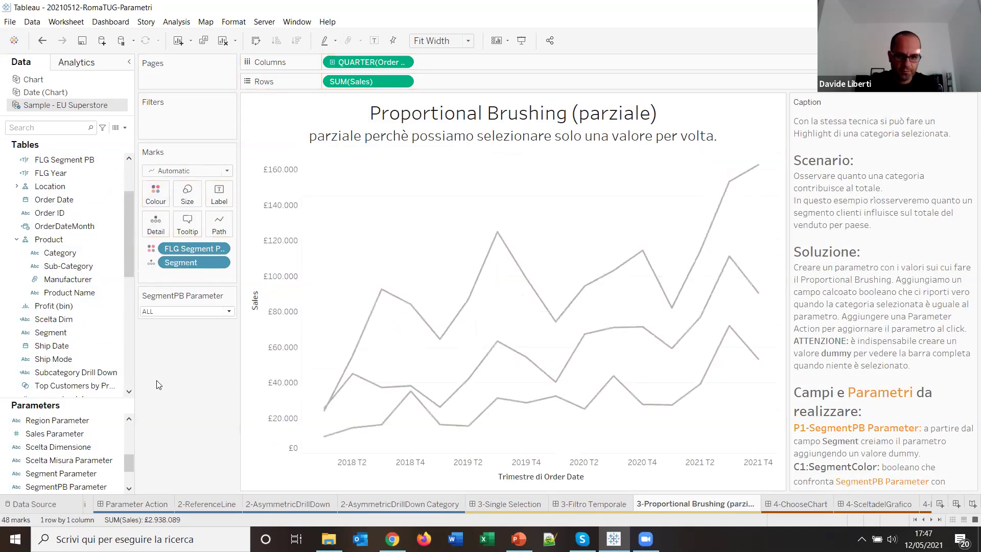
{"action": "left_click", "coordinate": [173, 311]}
{"action": "left_click", "coordinate": [176, 333]}
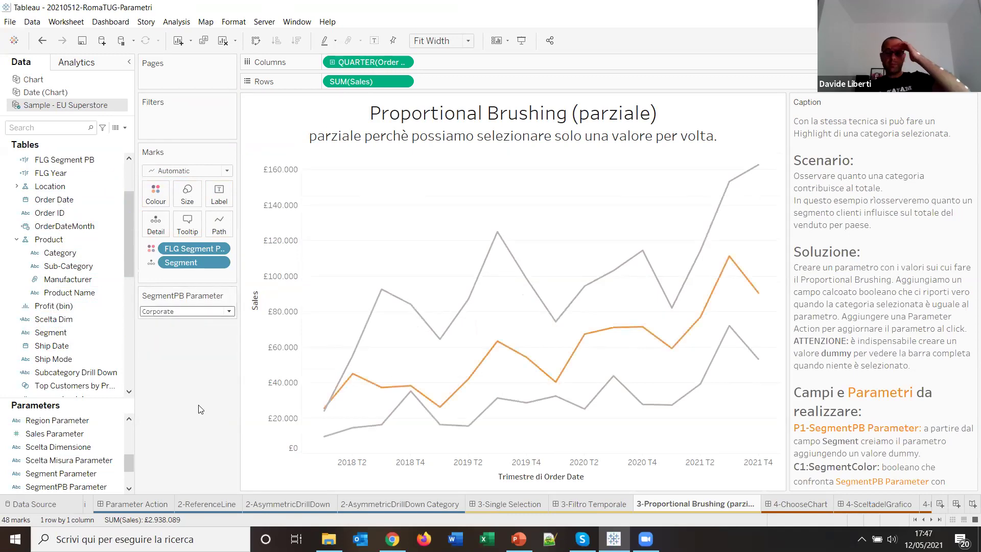
{"action": "left_click", "coordinate": [229, 311]}
{"action": "left_click", "coordinate": [203, 323]}
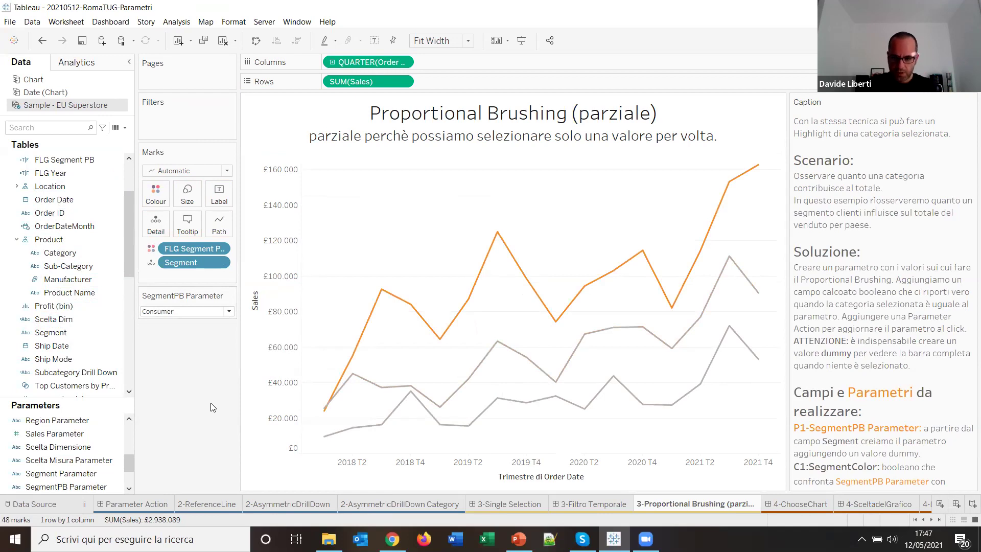
Show the 4-ChooseChart dashboard and examine the SUM(Sales) line marks on the 4-Line sheet
{"action": "left_click", "coordinate": [800, 503]}
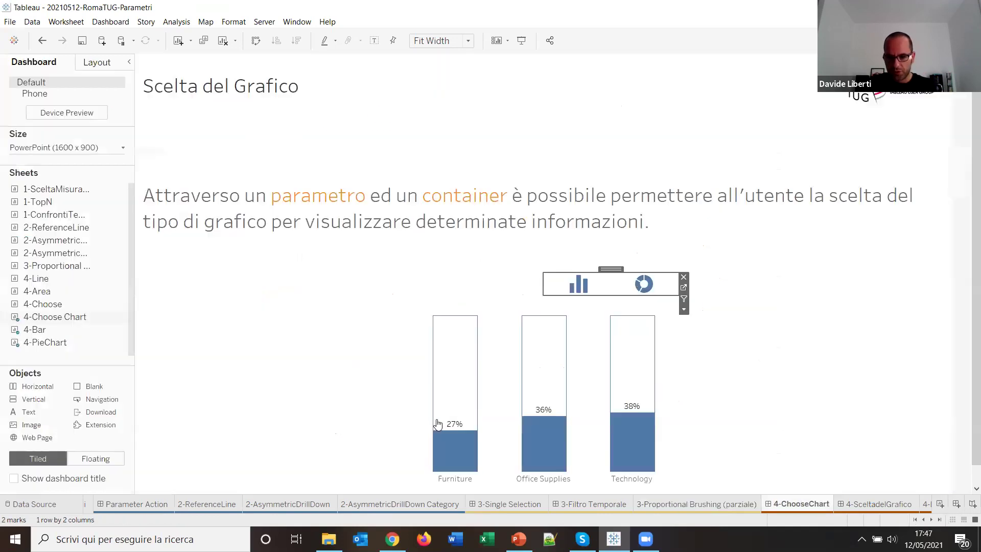
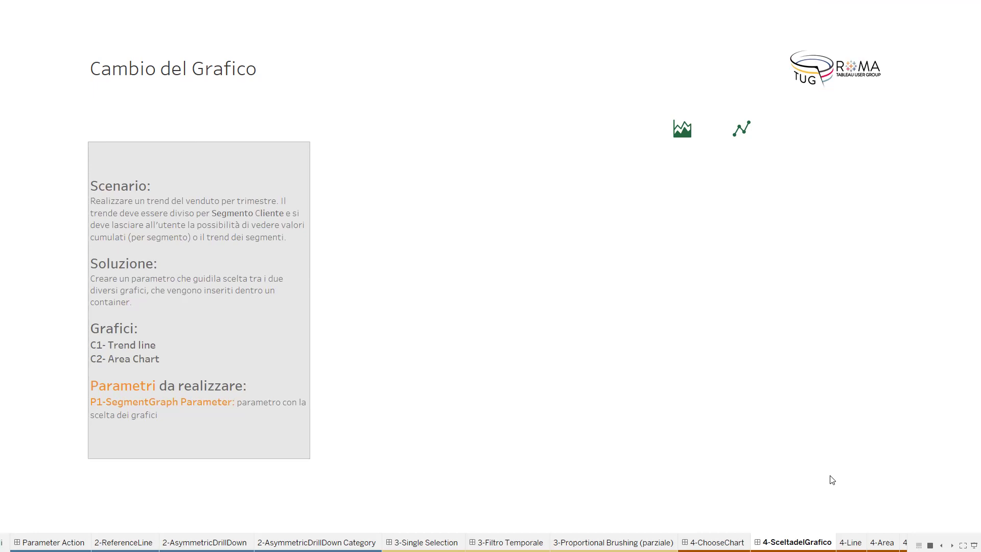
{"action": "key", "text": "Escape"}
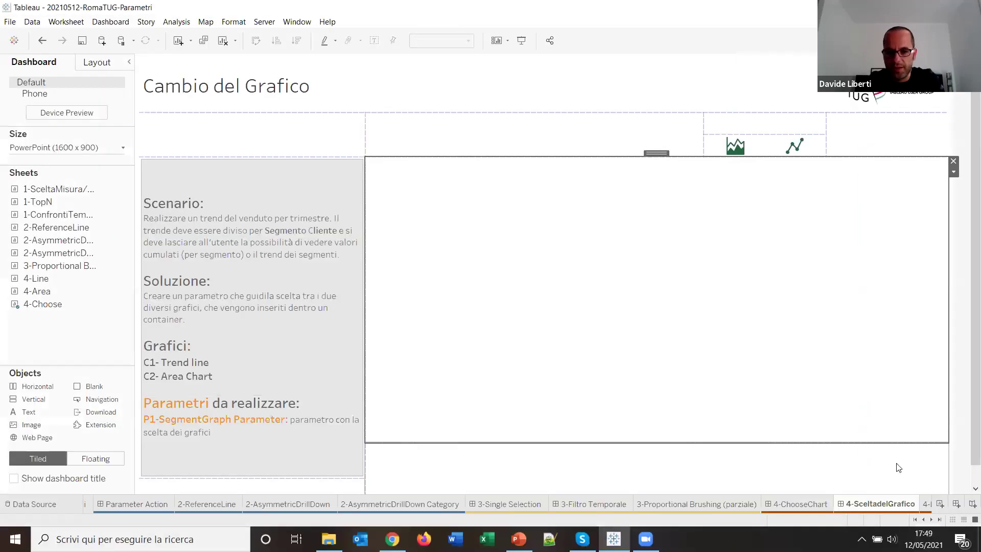
{"action": "left_click", "coordinate": [931, 519]}
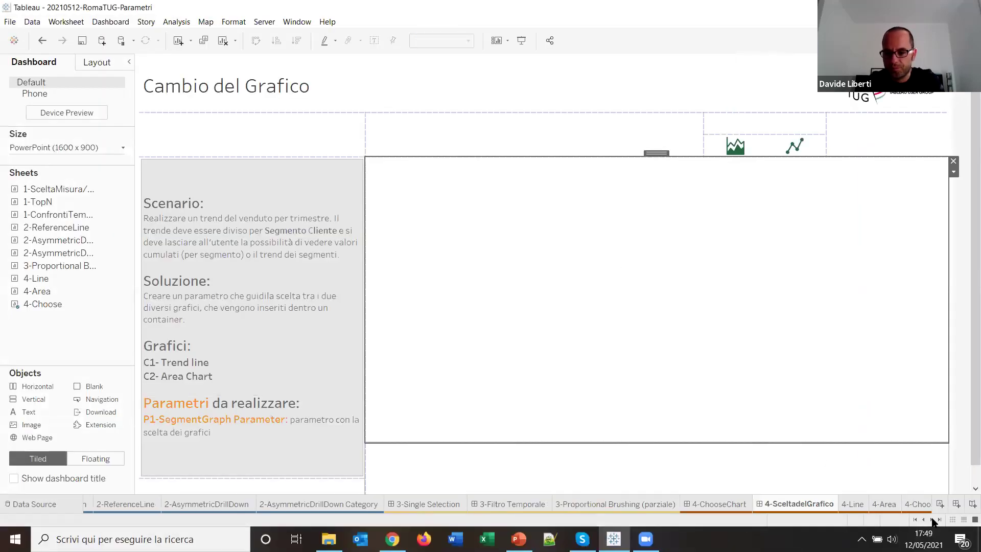
{"action": "left_click", "coordinate": [932, 519]}
{"action": "left_click", "coordinate": [803, 507]}
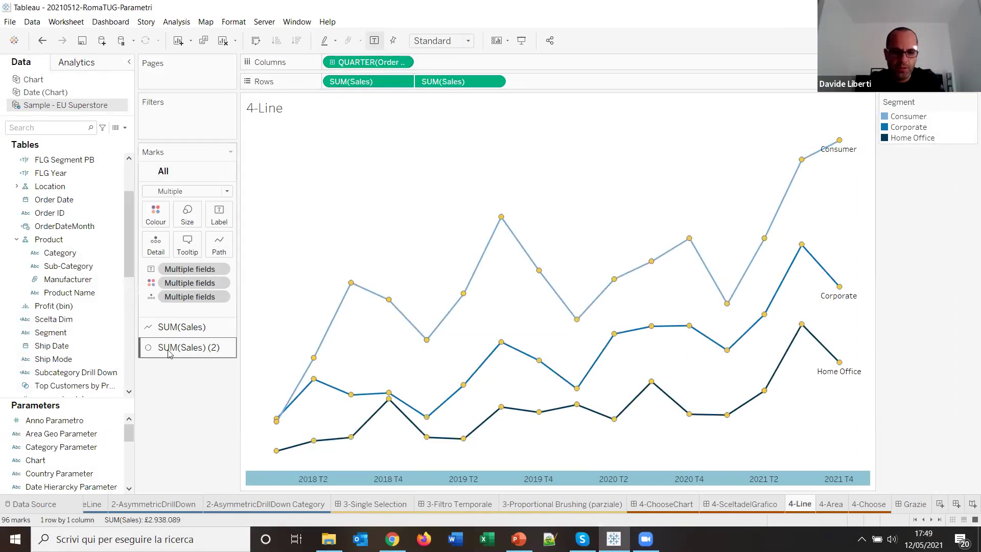
{"action": "left_click", "coordinate": [182, 327]}
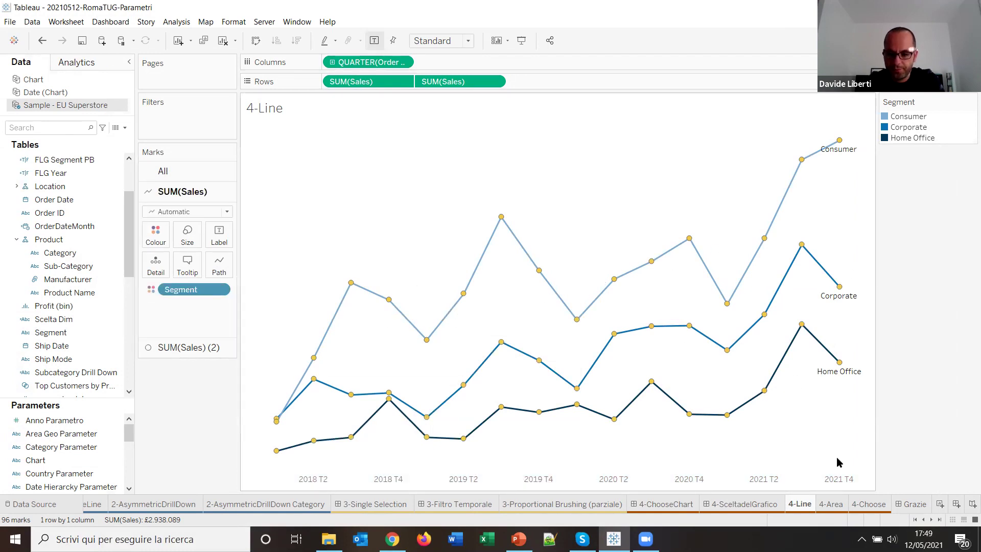
Compare the 4-Area and 4-Line sheets and examine the area chart and dot plot icons on the 4-Choose sheet
{"action": "left_click", "coordinate": [831, 504]}
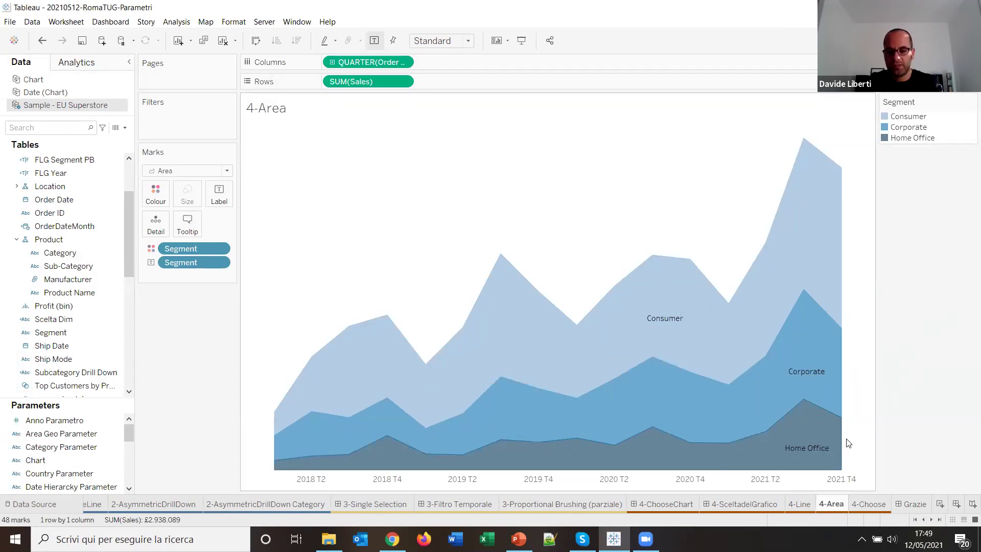
{"action": "key", "text": "ctrl+Page_Up"}
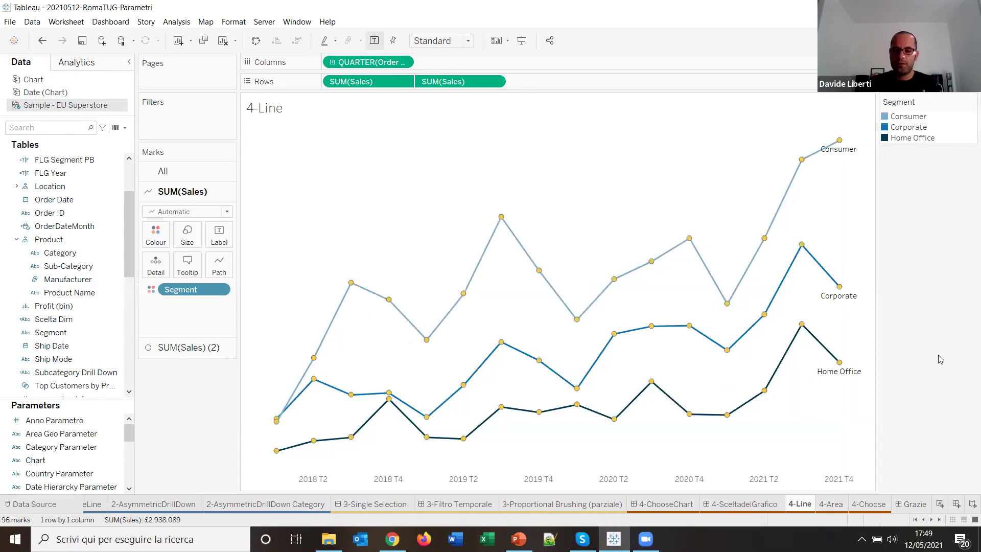
{"action": "key", "text": "ctrl+Page_Down"}
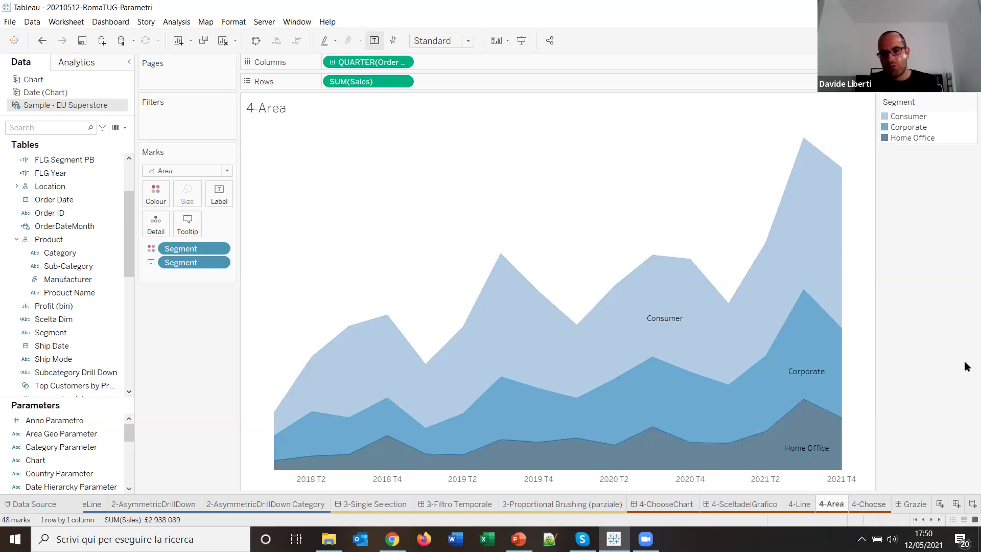
{"action": "key", "text": "ctrl+Page_Down"}
{"action": "mouse_move", "coordinate": [263, 127]}
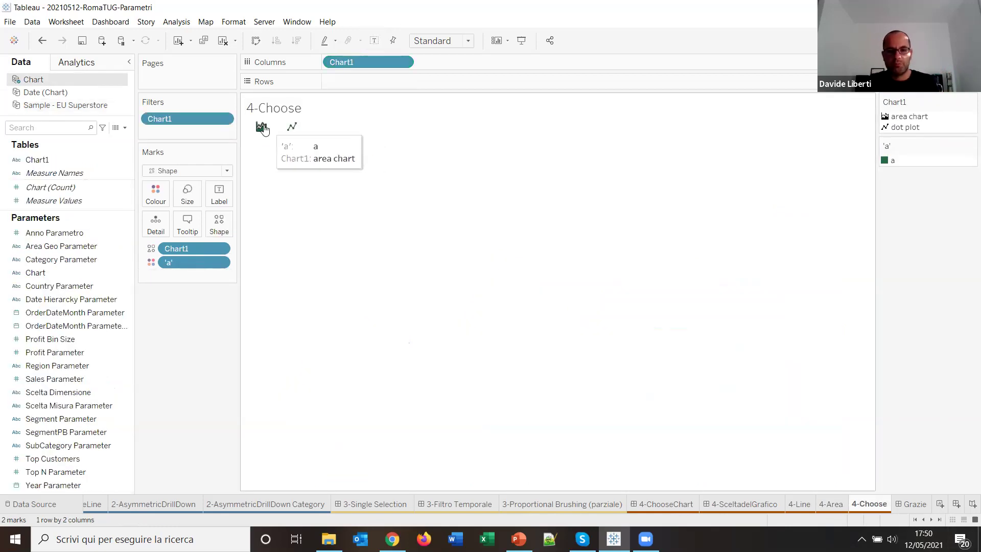
{"action": "left_click", "coordinate": [292, 128]}
{"action": "mouse_move", "coordinate": [261, 128]}
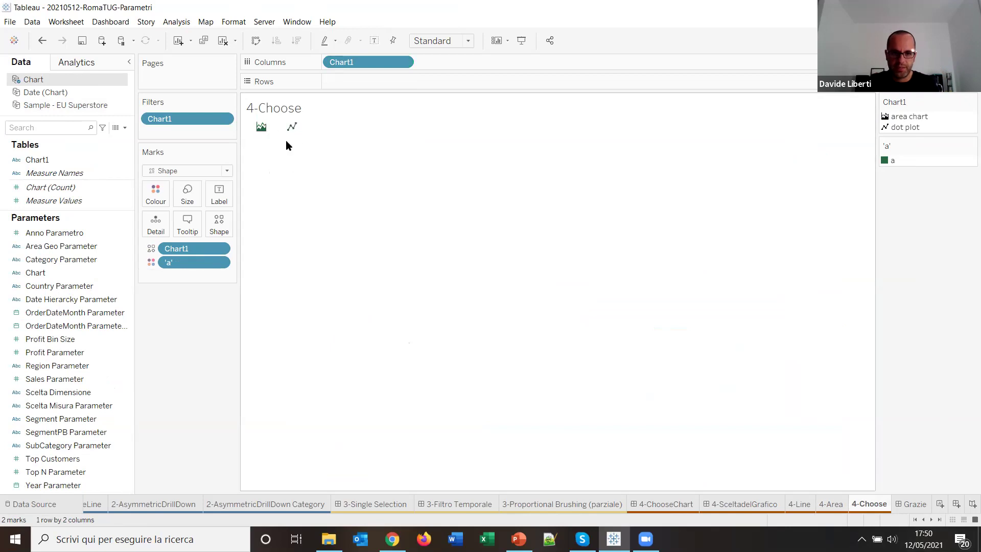
On the 4-SceltadelGrafico dashboard, place the 4-Line sheet inside the empty container beside the scenario text
{"action": "left_click", "coordinate": [758, 505]}
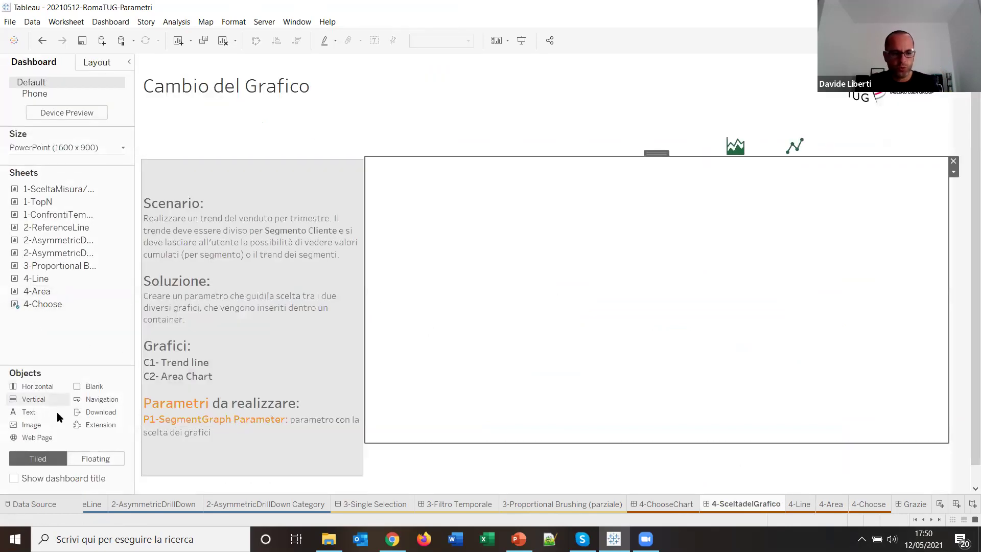
{"action": "left_click_drag", "start_coordinate": [26, 391], "coordinate": [698, 305]}
{"action": "left_click", "coordinate": [650, 276]}
{"action": "left_click", "coordinate": [663, 161]}
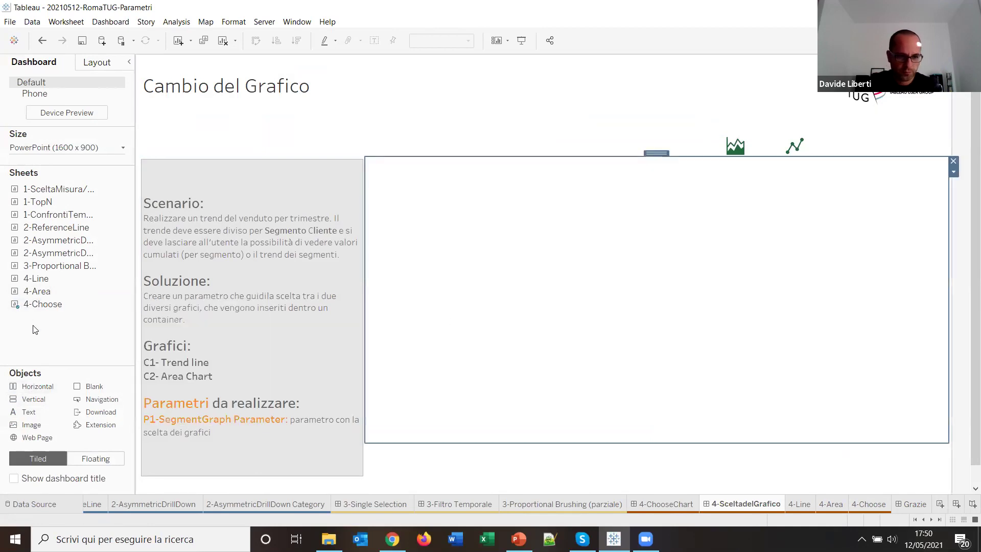
{"action": "left_click_drag", "start_coordinate": [48, 281], "coordinate": [717, 284]}
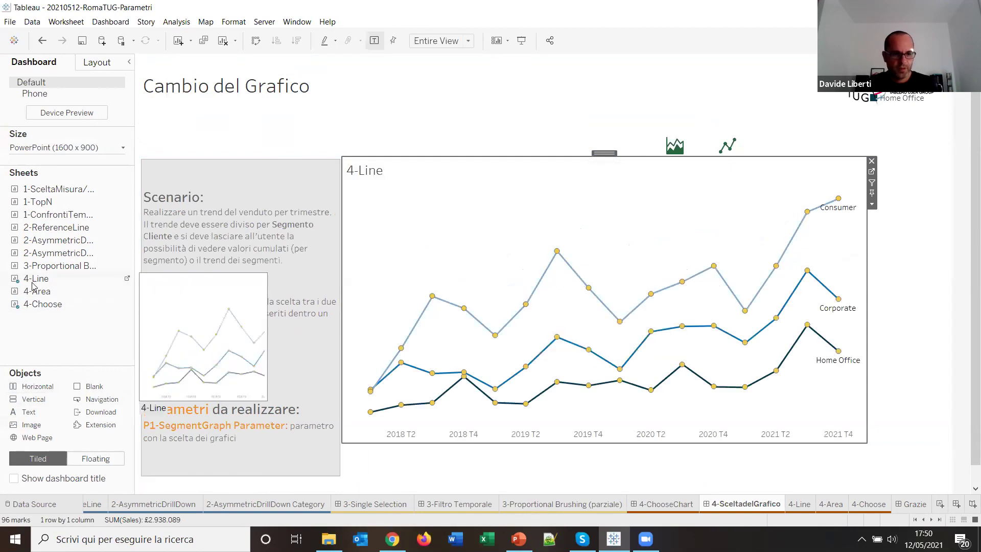
Place the 4-Area sheet beside 4-Line in the container and hide the titles of both charts
{"action": "mouse_move", "coordinate": [42, 290]}
{"action": "left_click_drag", "start_coordinate": [42, 291], "coordinate": [841, 262]}
{"action": "left_click", "coordinate": [873, 206]}
{"action": "left_click", "coordinate": [886, 257]}
{"action": "left_click", "coordinate": [603, 211]}
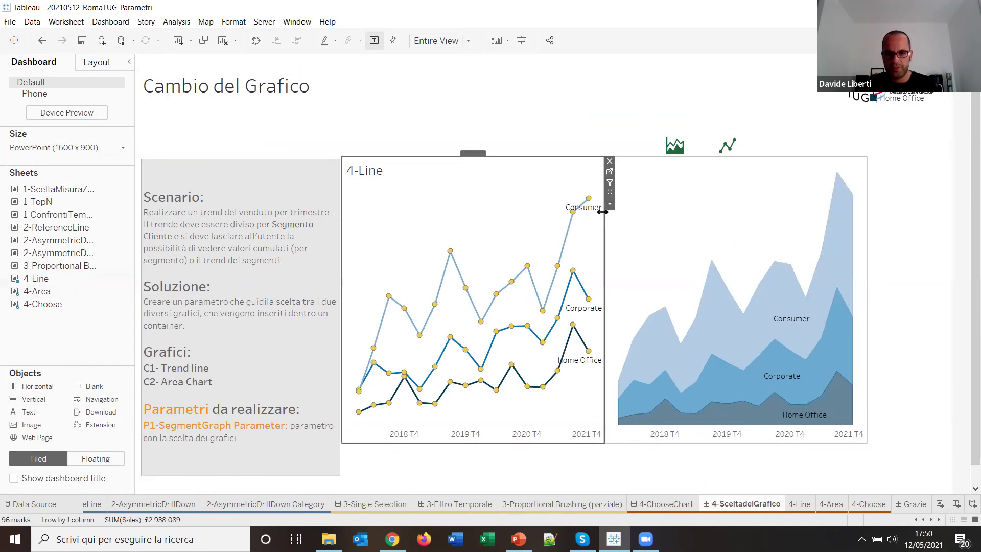
{"action": "left_click", "coordinate": [610, 204]}
{"action": "left_click", "coordinate": [633, 258]}
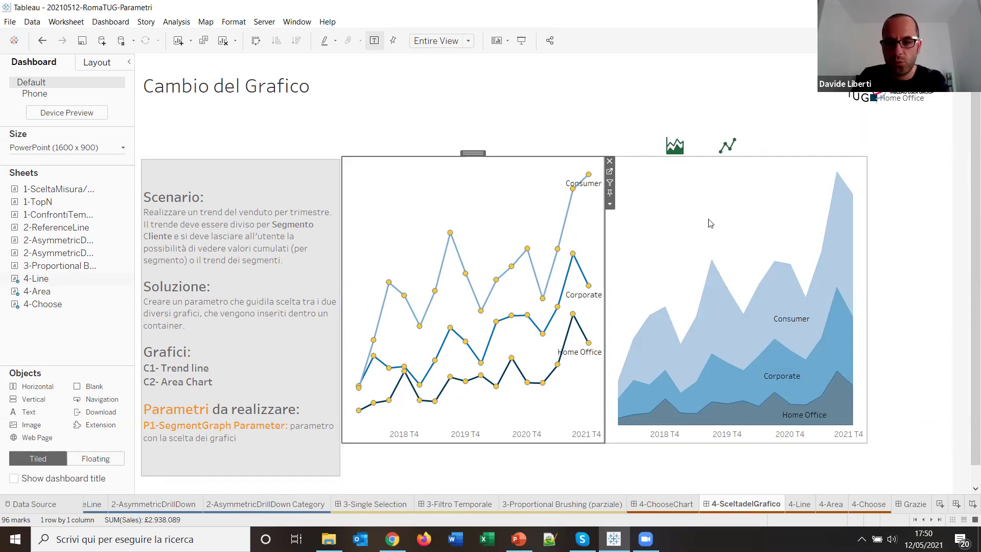
Check the parameter description on the 4-SceltadelGrafico dashboard and look through the existing parameters on the 4-Line sheet
{"action": "left_click", "coordinate": [800, 504]}
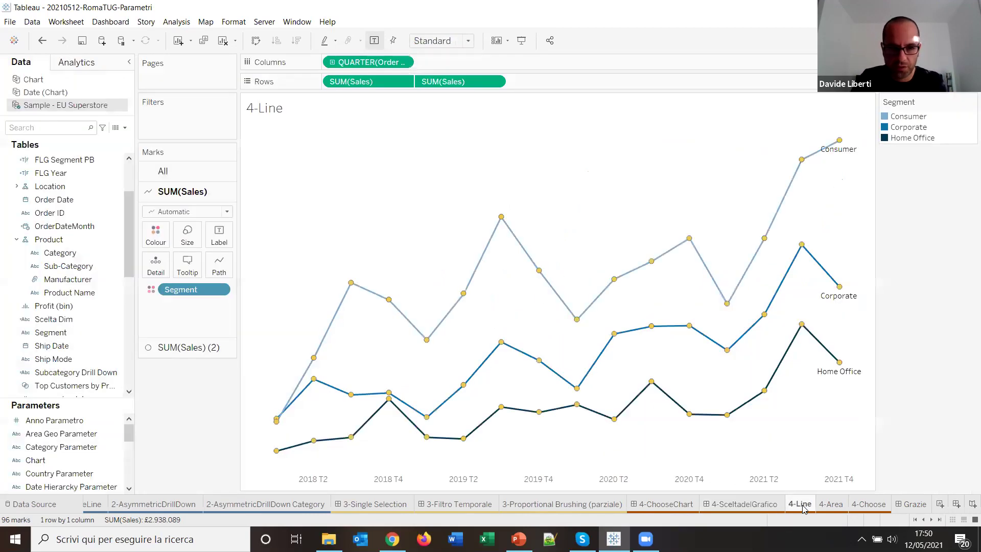
{"action": "left_click", "coordinate": [125, 128]}
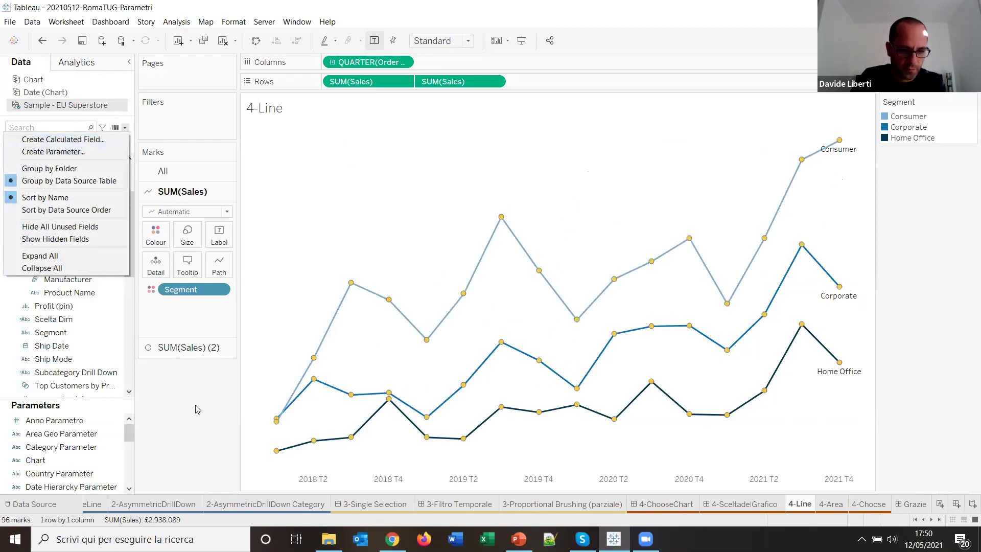
{"action": "left_click", "coordinate": [744, 504]}
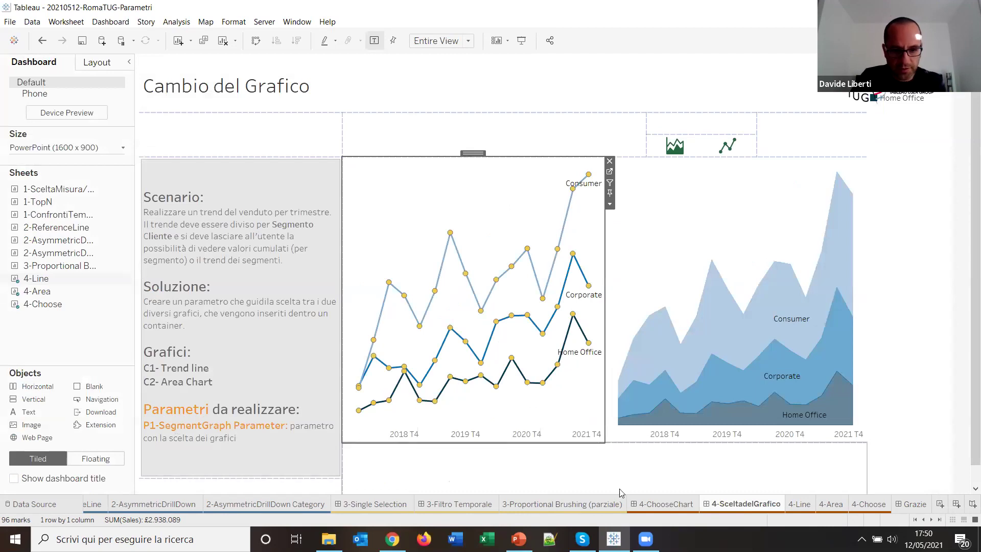
{"action": "left_click", "coordinate": [799, 504]}
{"action": "left_click", "coordinate": [75, 447]}
{"action": "scroll", "coordinate": [76, 449], "scroll_direction": "down", "scroll_amount": 1}
{"action": "scroll", "coordinate": [76, 450], "scroll_direction": "down", "scroll_amount": 3}
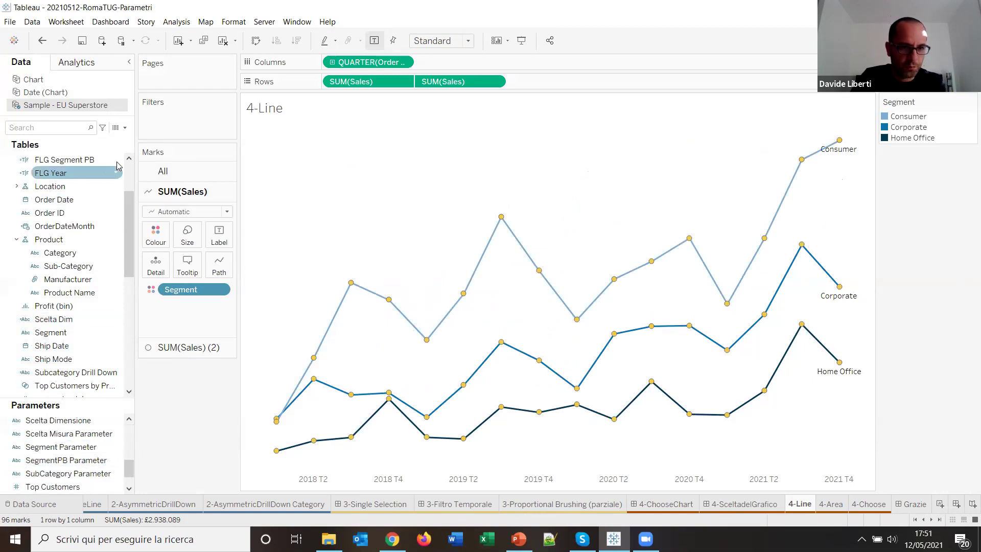
Start a new parameter with data type String and name it Choose Segmet Chart
{"action": "left_click", "coordinate": [124, 128]}
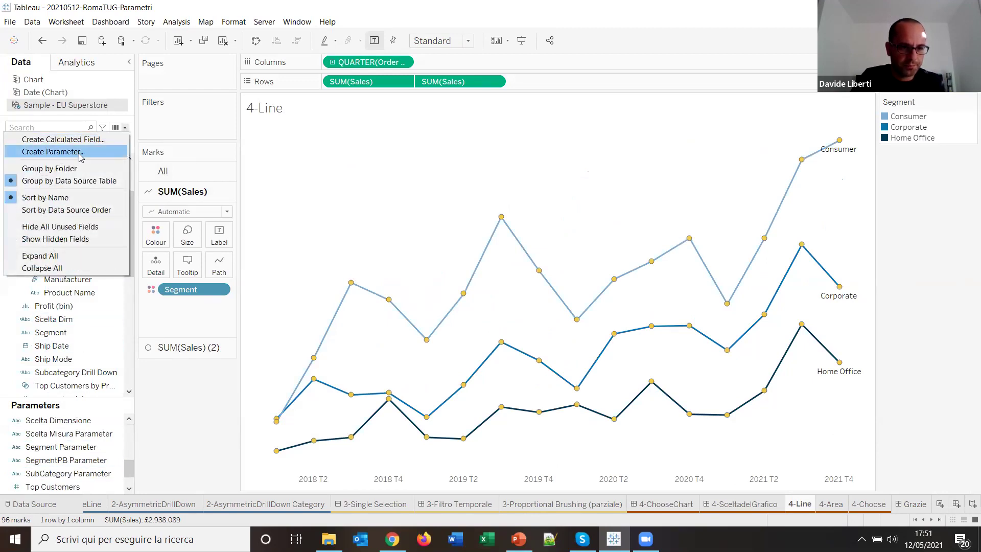
{"action": "left_click", "coordinate": [77, 152]}
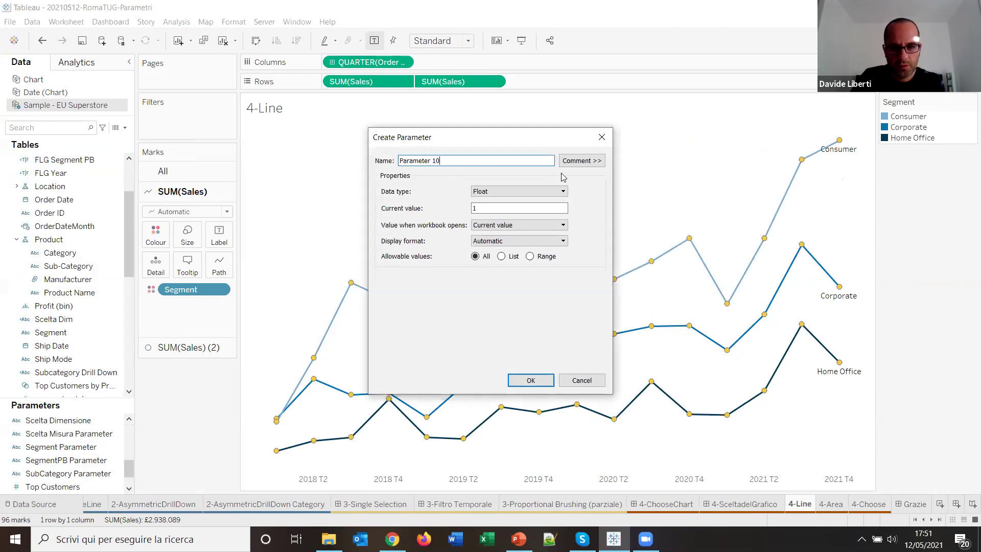
{"action": "left_click", "coordinate": [562, 191]}
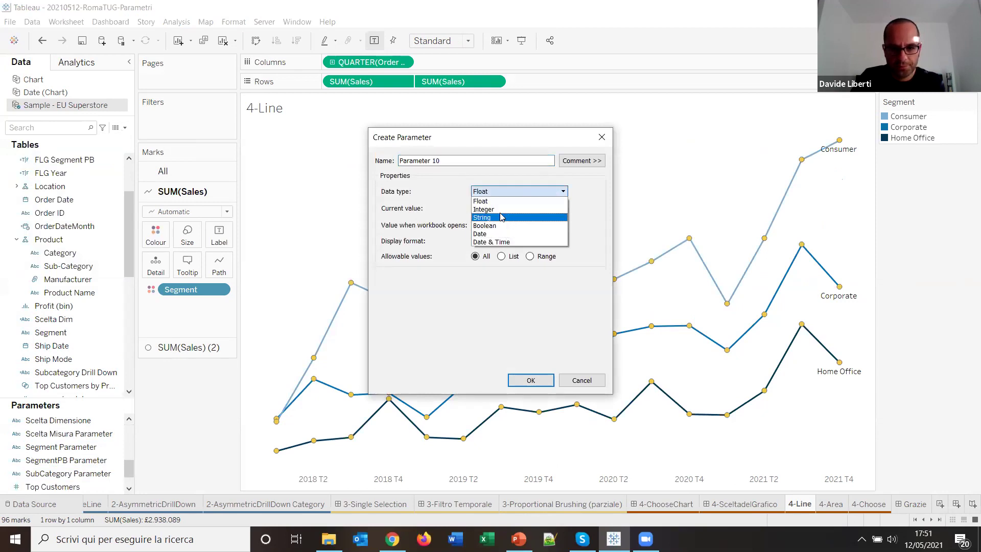
{"action": "left_click", "coordinate": [503, 217]}
{"action": "left_click_drag", "start_coordinate": [441, 160], "coordinate": [387, 157]}
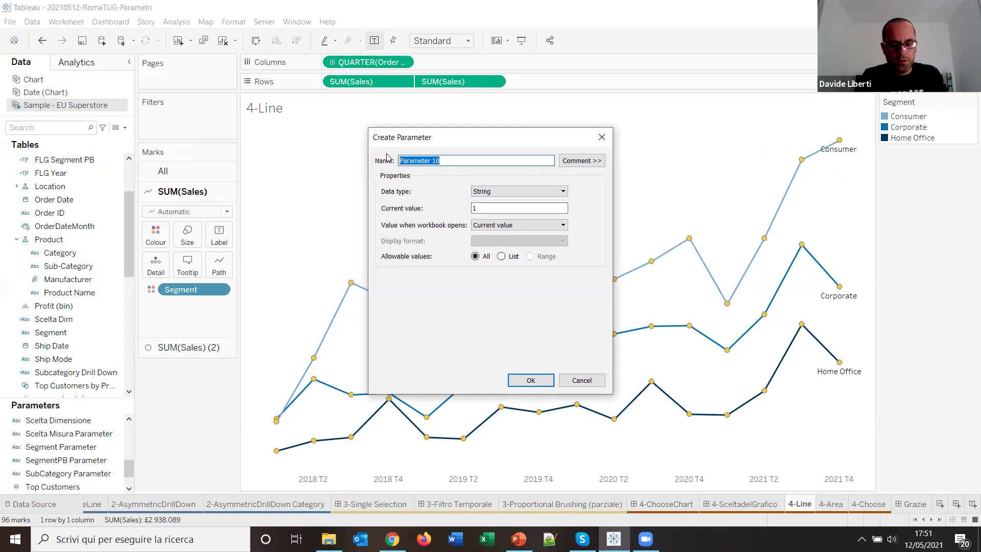
{"action": "type", "text": "Choose Segmet Chart"}
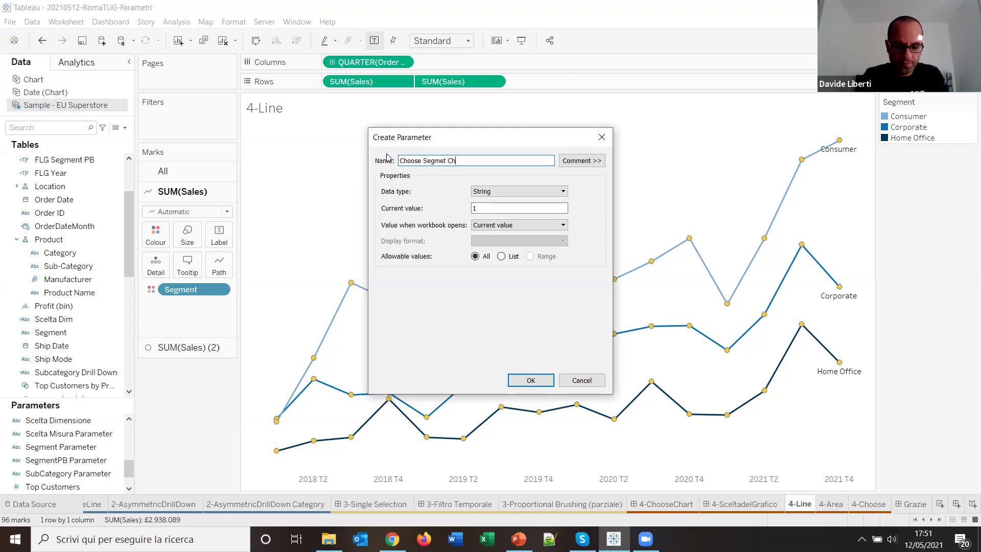
Restrict the parameter's allowable values to a list containing area and line, and create it
{"action": "left_click", "coordinate": [502, 256]}
{"action": "left_click", "coordinate": [405, 307]}
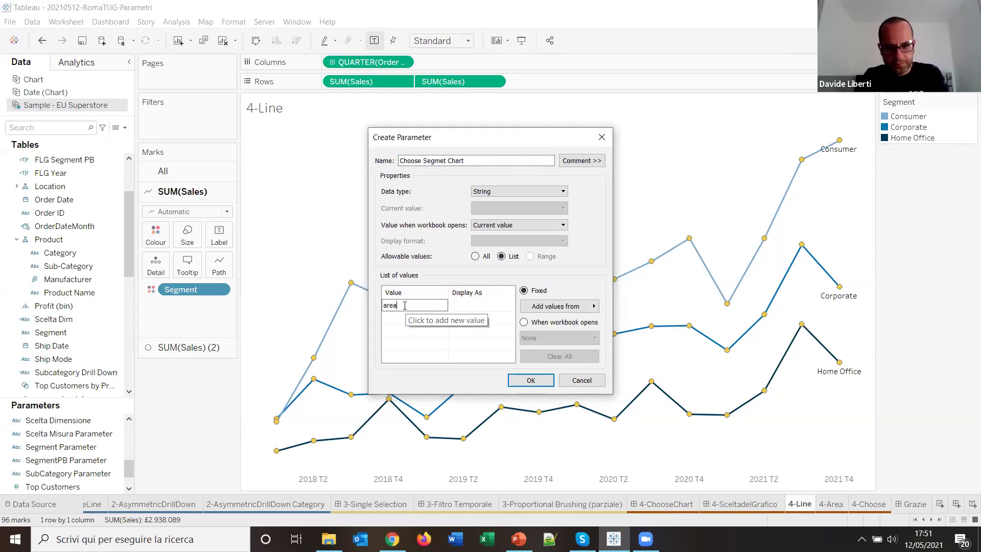
{"action": "type", "text": "area"}
{"action": "key", "text": "Tab"}
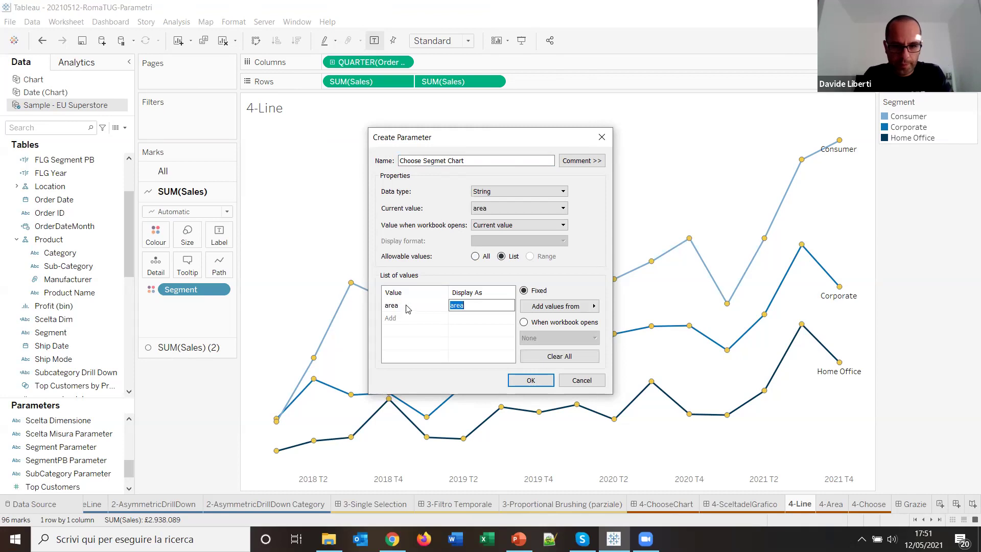
{"action": "left_click", "coordinate": [404, 321]}
{"action": "type", "text": "line"}
{"action": "key", "text": "Tab"}
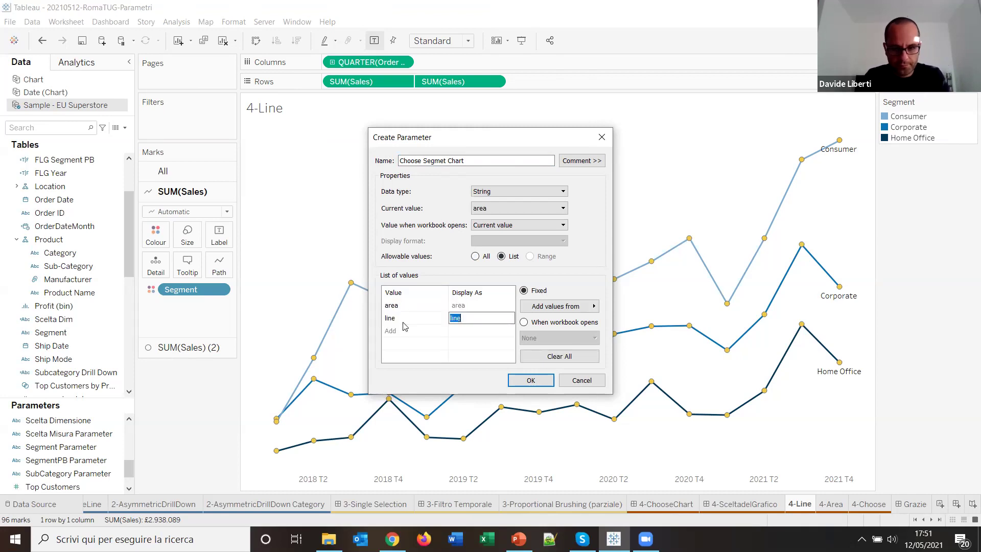
{"action": "left_click", "coordinate": [522, 382]}
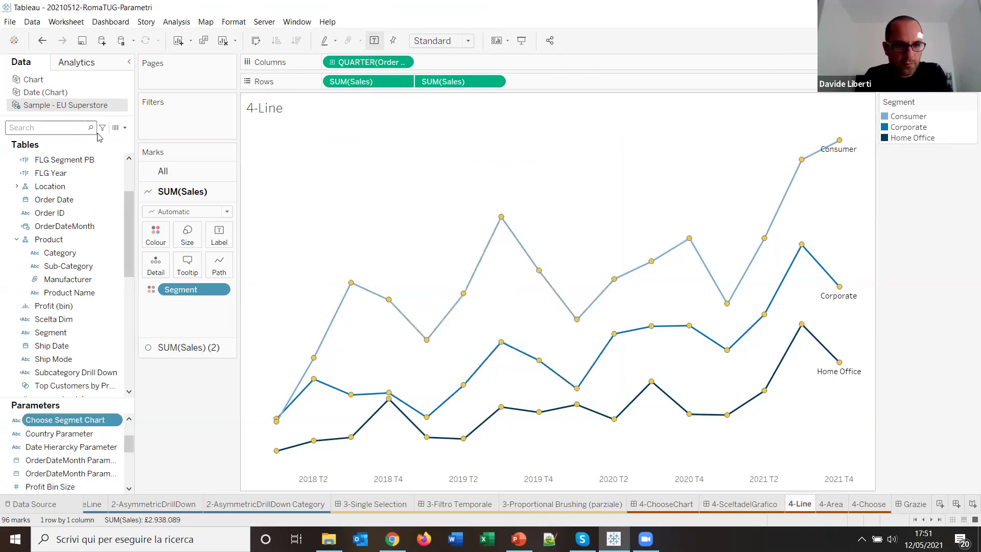
Create a calculated field named Segli Grafico (line Area) whose formula is just the Choose Segmet Chart parameter
{"action": "left_click", "coordinate": [125, 129]}
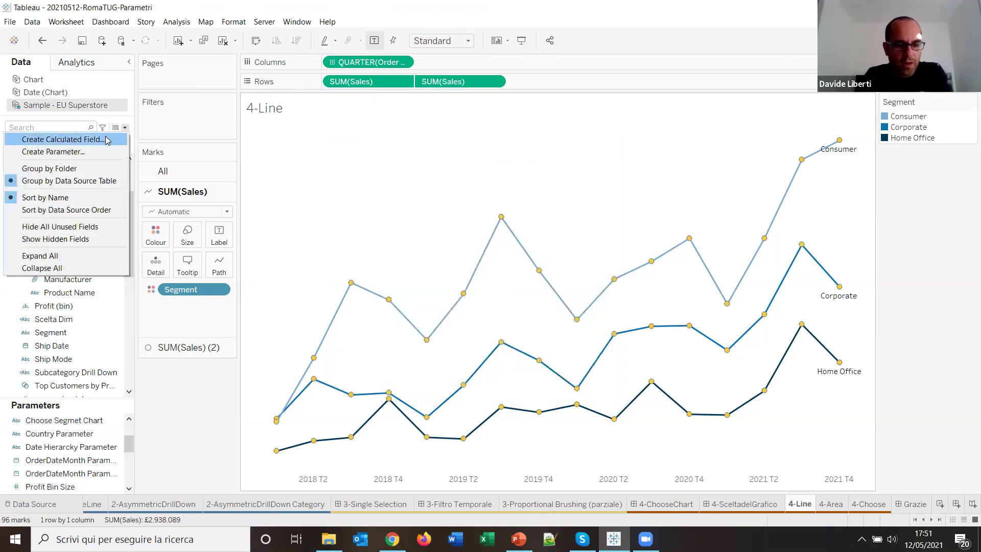
{"action": "left_click", "coordinate": [107, 138]}
{"action": "type", "text": "Chosse Gr"}
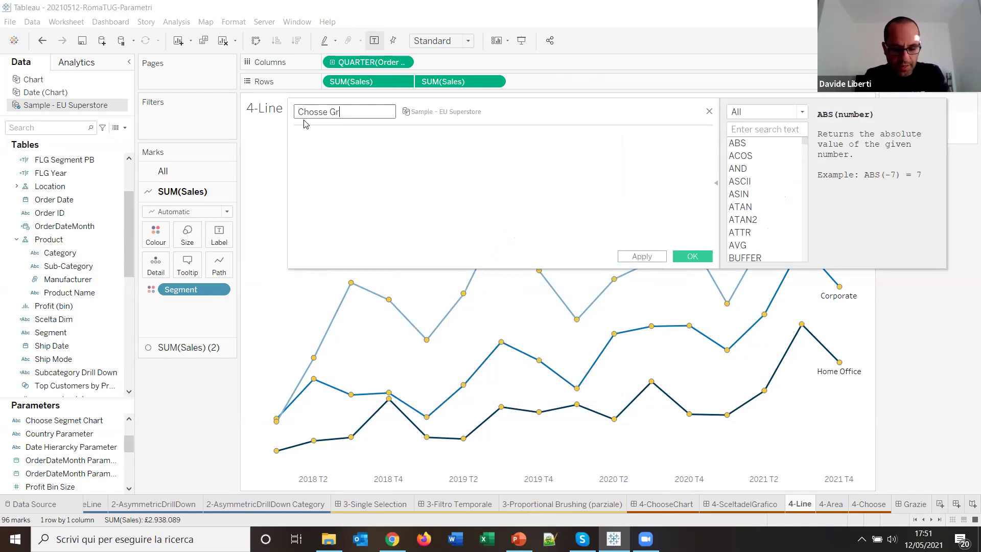
{"action": "key", "text": "BackSpace"}
{"action": "key", "text": "BackSpace"}
{"action": "key", "text": "BackSpace"}
{"action": "key", "text": "BackSpace"}
{"action": "key", "text": "BackSpace"}
{"action": "key", "text": "BackSpace"}
{"action": "key", "text": "BackSpace"}
{"action": "key", "text": "BackSpace"}
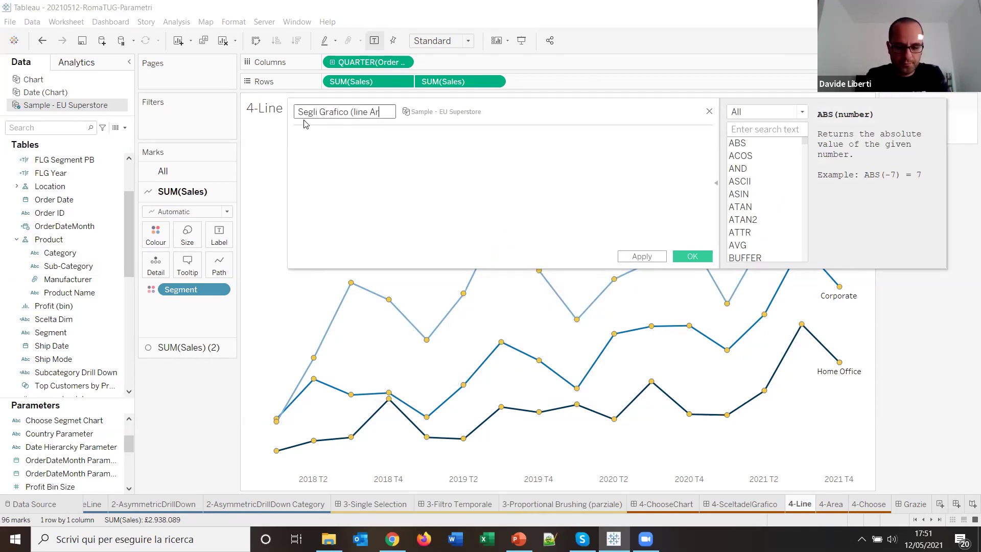
{"action": "key", "text": "Tab"}
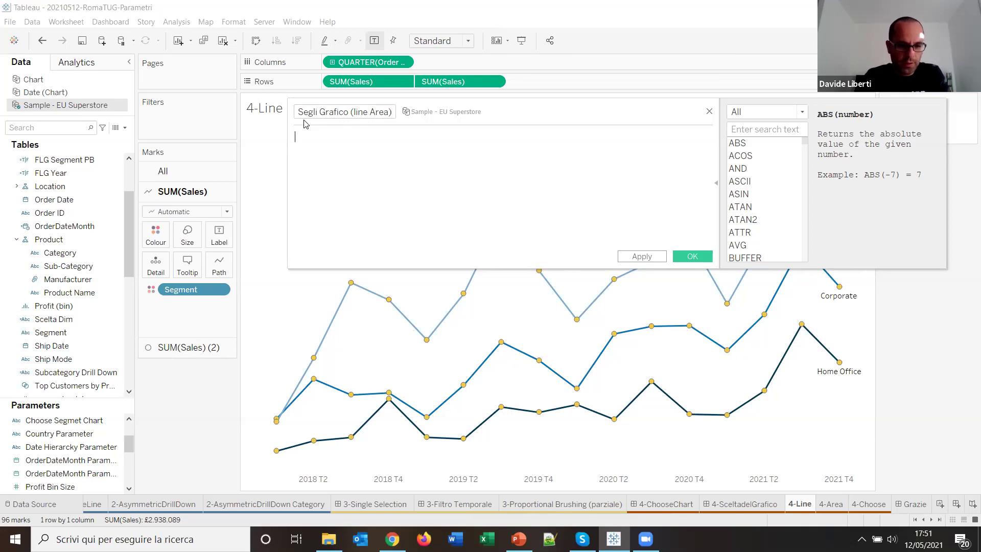
{"action": "left_click_drag", "start_coordinate": [94, 421], "coordinate": [413, 194]}
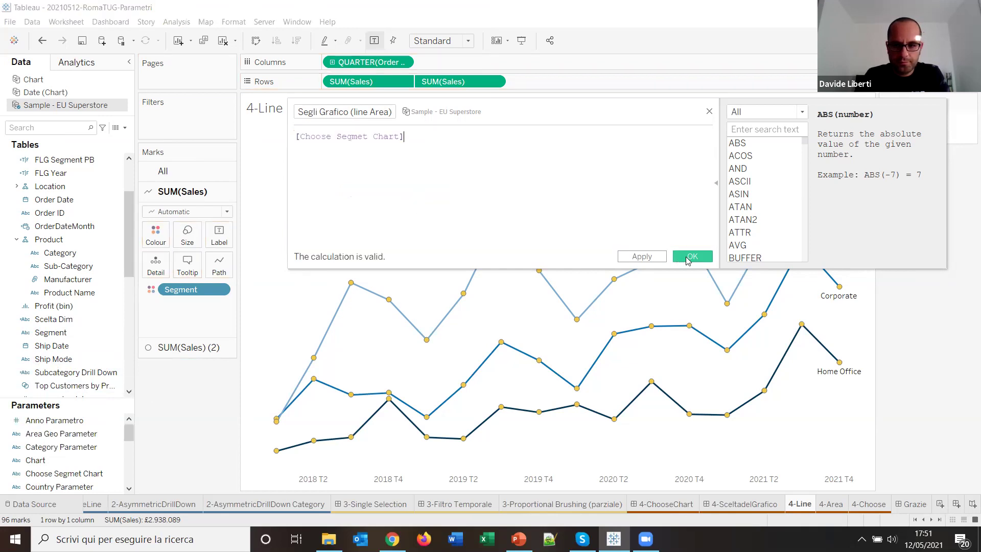
{"action": "left_click", "coordinate": [691, 257]}
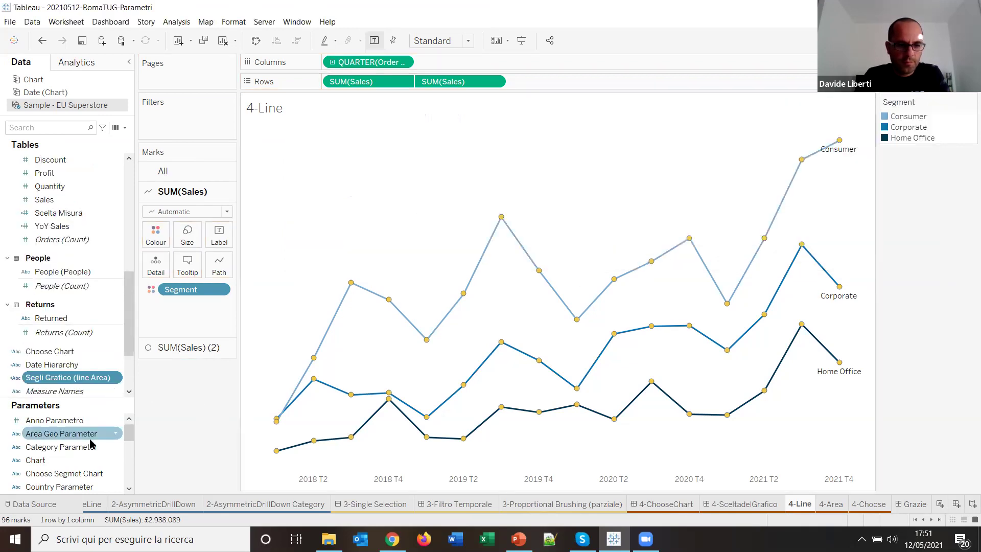
Show the Choose Segmet Chart parameter control on the 4-Line sheet and set it to line
{"action": "right_click", "coordinate": [116, 472]}
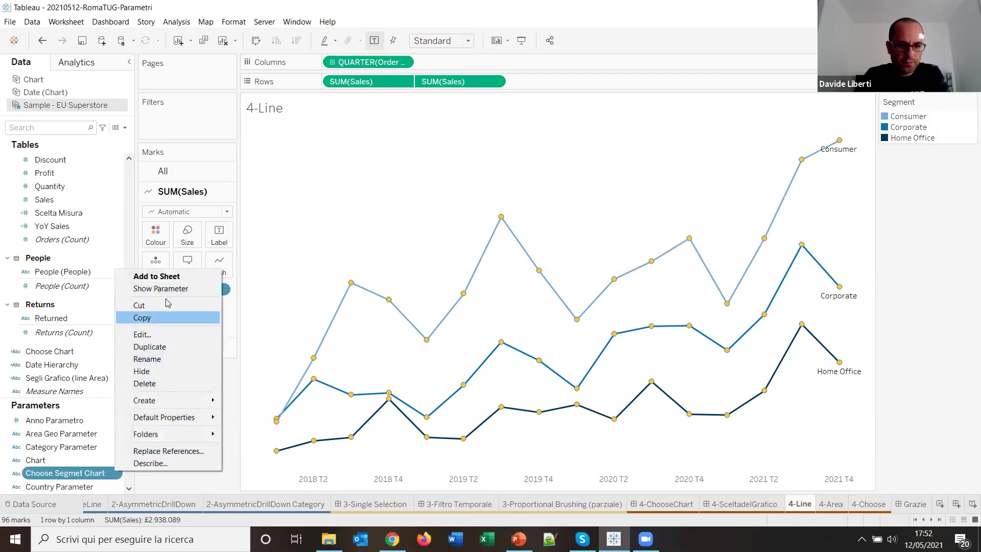
{"action": "left_click", "coordinate": [161, 289]}
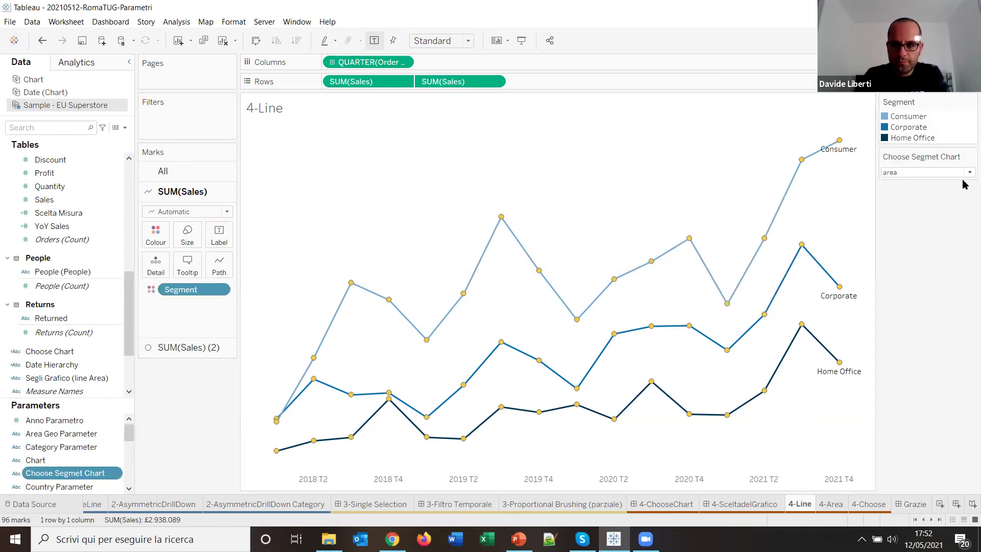
{"action": "left_click", "coordinate": [894, 174]}
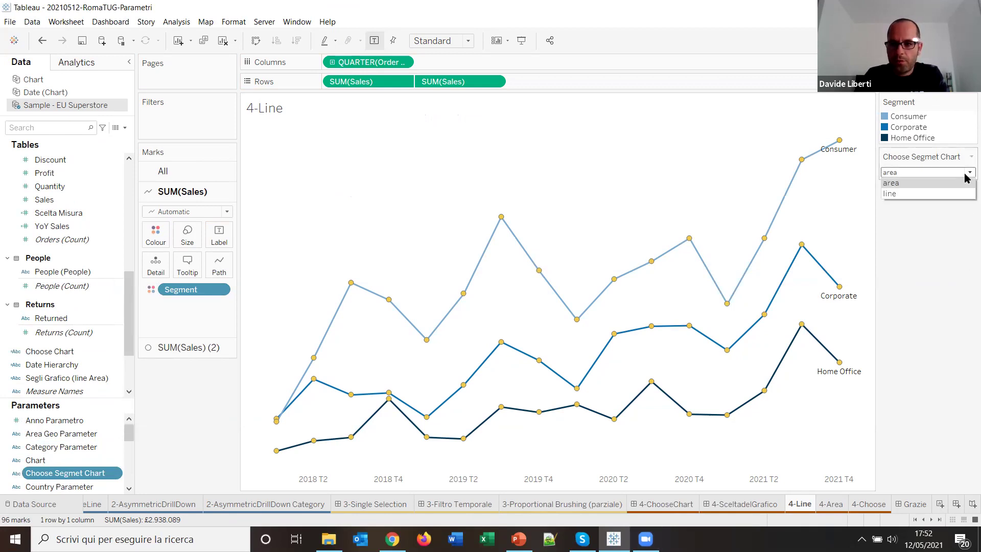
{"action": "left_click", "coordinate": [914, 194]}
Filter the 4-Line sheet by the Segli Grafico (line Area) field, keeping the value line
{"action": "scroll", "coordinate": [61, 227], "scroll_direction": "up", "scroll_amount": 3}
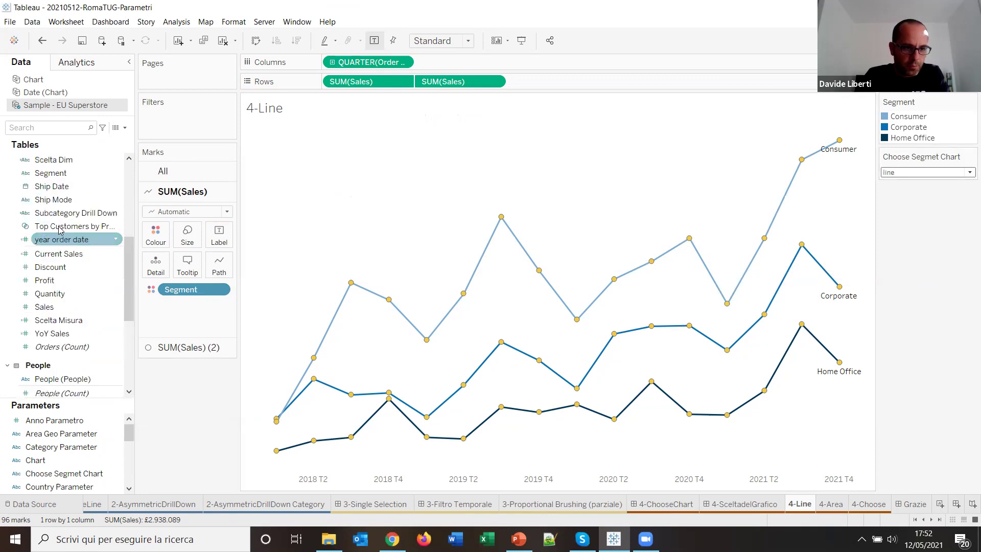
{"action": "scroll", "coordinate": [59, 230], "scroll_direction": "up", "scroll_amount": 2}
{"action": "scroll", "coordinate": [58, 307], "scroll_direction": "down", "scroll_amount": 2}
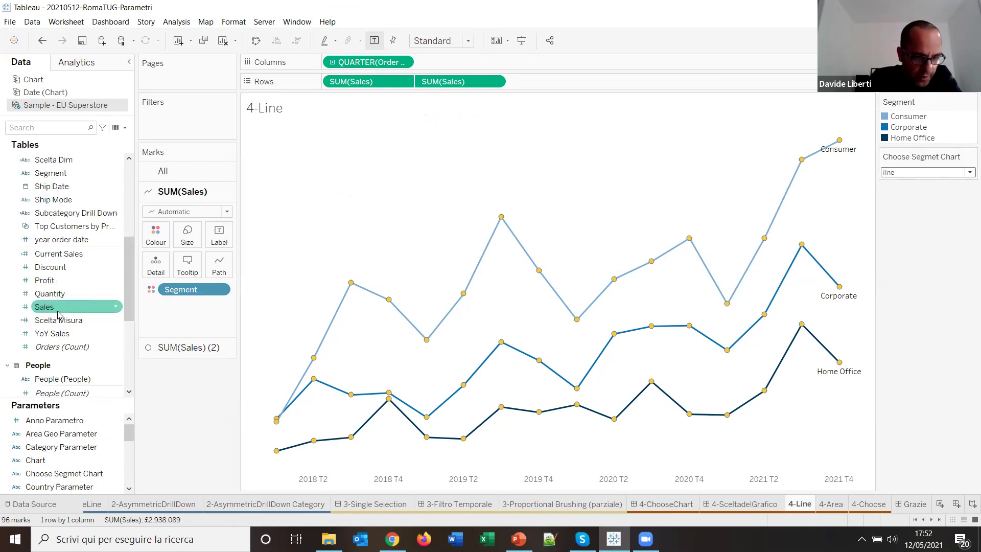
{"action": "scroll", "coordinate": [58, 315], "scroll_direction": "down", "scroll_amount": 3}
{"action": "left_click_drag", "start_coordinate": [56, 351], "coordinate": [74, 342]}
{"action": "left_click_drag", "start_coordinate": [67, 378], "coordinate": [194, 122]}
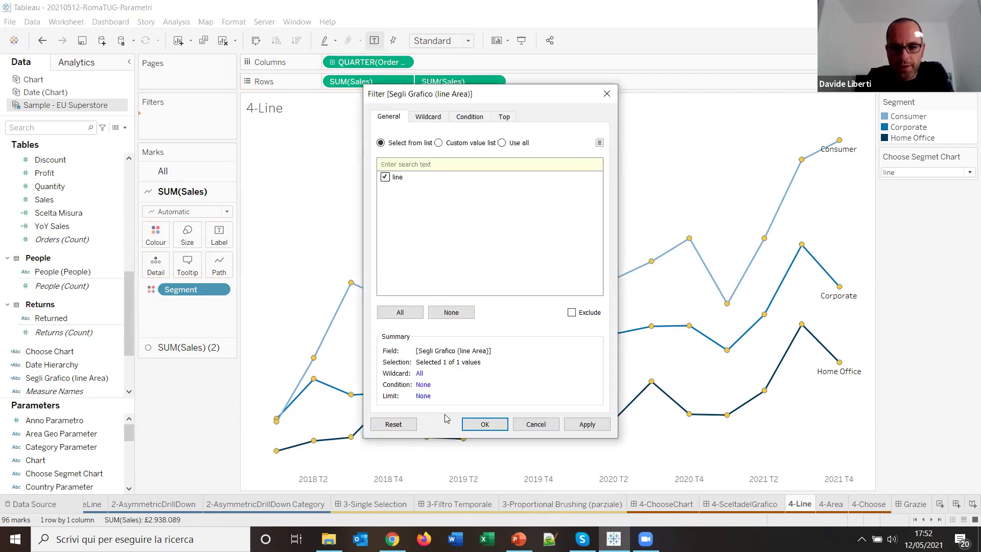
{"action": "left_click", "coordinate": [471, 427]}
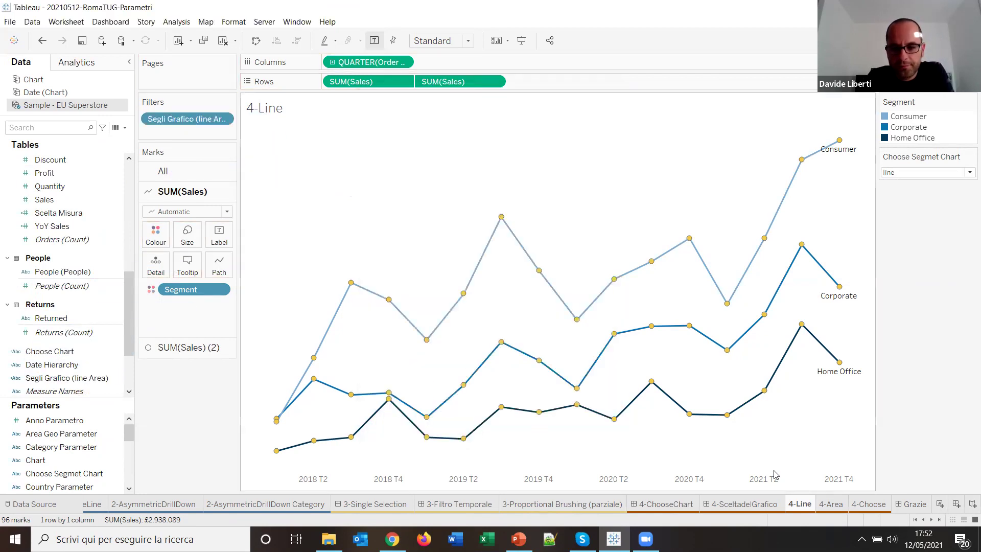
Show the Choose Segmet Chart parameter control on the 4-Area sheet
{"action": "left_click", "coordinate": [832, 505]}
{"action": "left_click", "coordinate": [64, 473]}
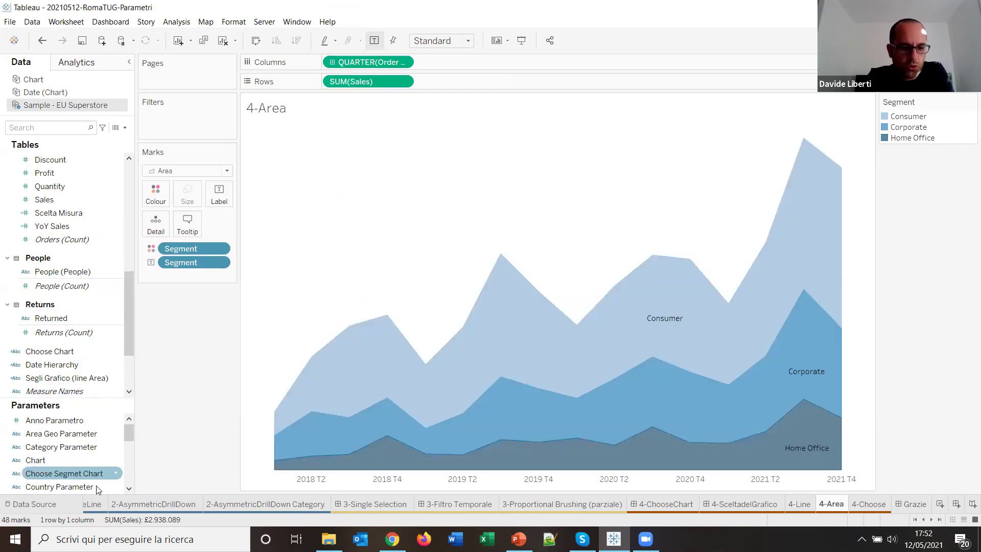
{"action": "left_click", "coordinate": [99, 486]}
{"action": "scroll", "coordinate": [101, 455], "scroll_direction": "down", "scroll_amount": 2}
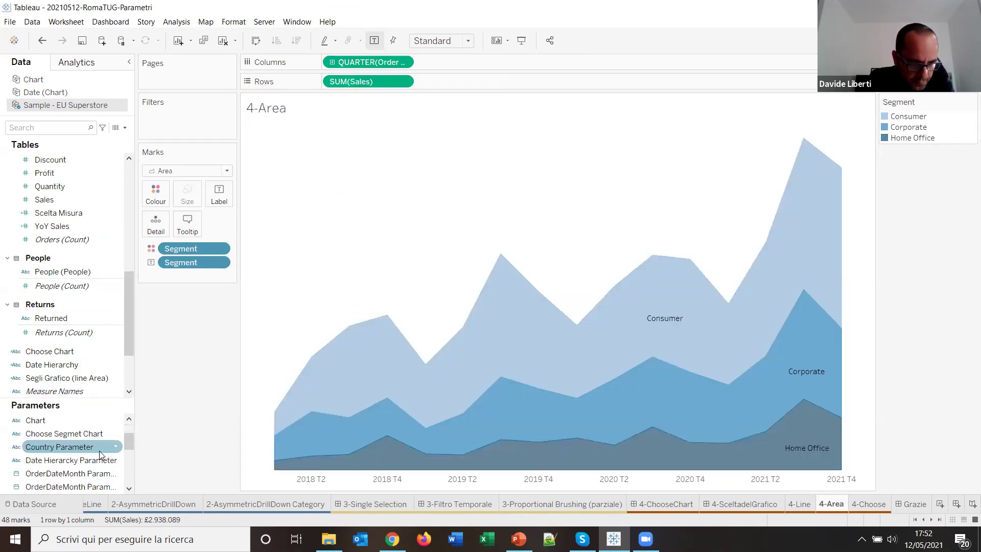
{"action": "scroll", "coordinate": [99, 455], "scroll_direction": "down", "scroll_amount": 2}
{"action": "scroll", "coordinate": [100, 453], "scroll_direction": "up", "scroll_amount": 4}
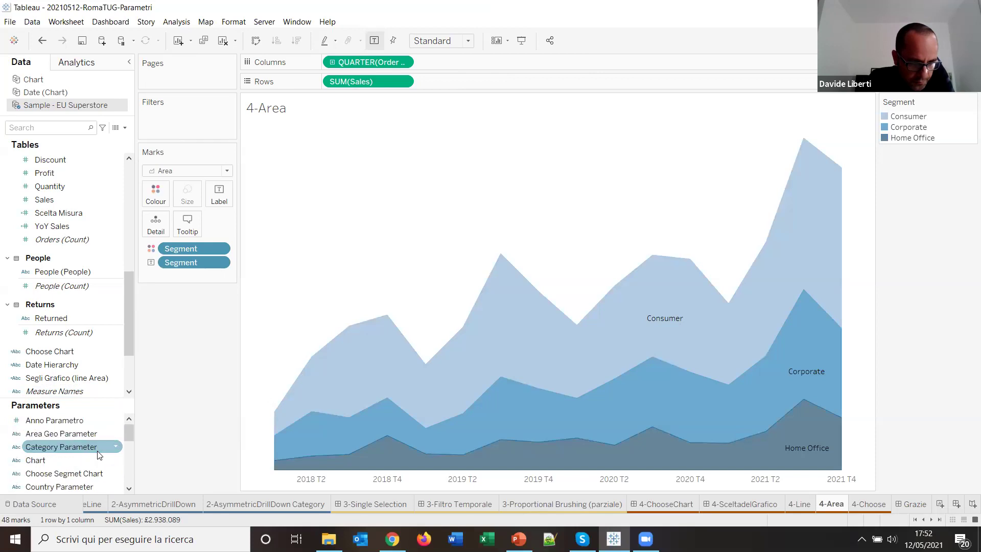
{"action": "right_click", "coordinate": [117, 474]}
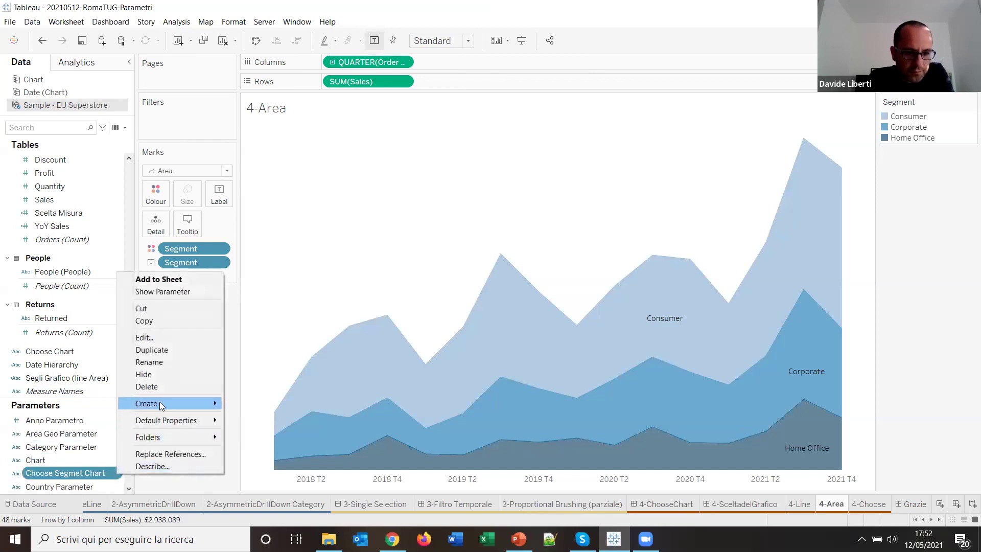
{"action": "left_click", "coordinate": [163, 292]}
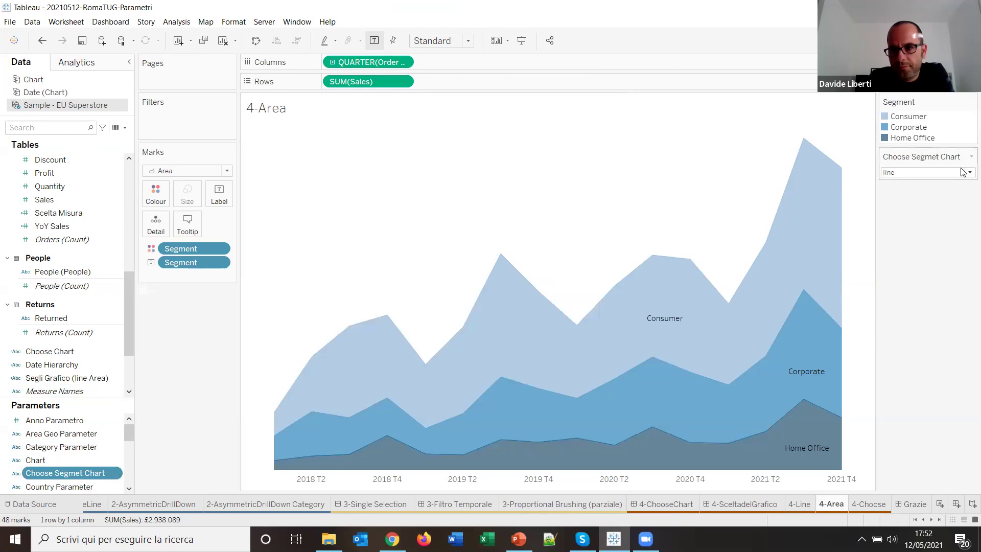
Set Choose Segmet Chart to area and add Segli Grafico (line Area) as a filter on the 4-Area sheet
{"action": "left_click", "coordinate": [967, 174]}
{"action": "left_click", "coordinate": [896, 189]}
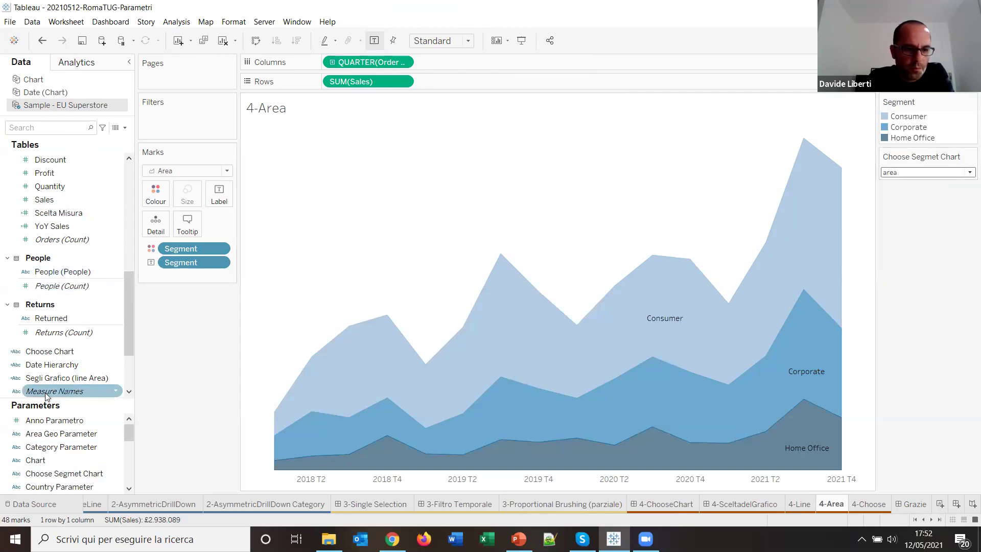
{"action": "left_click_drag", "start_coordinate": [64, 378], "coordinate": [198, 134]}
{"action": "left_click", "coordinate": [483, 425]}
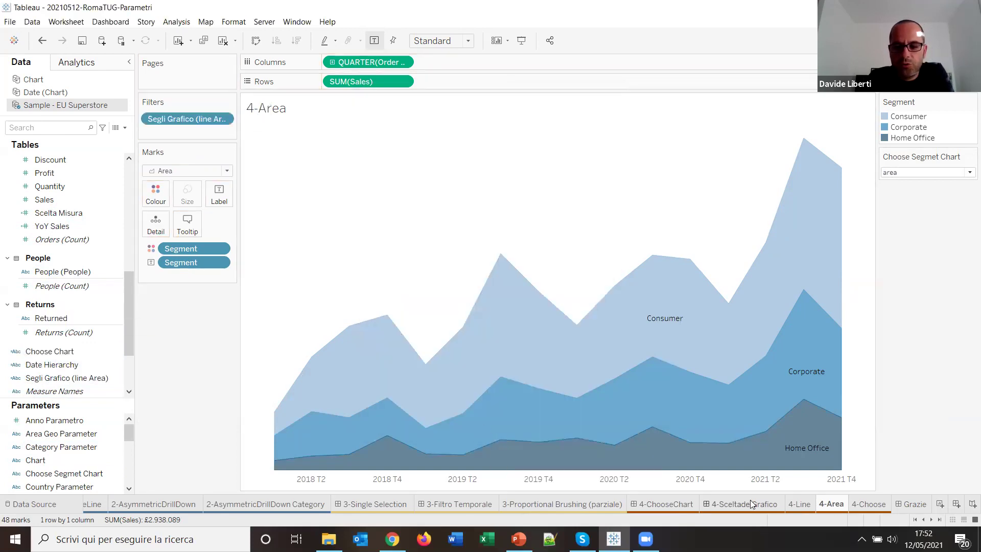
Start a change-parameter action on the 4-SceltadelGrafico dashboard with 4-Choose as its only source sheet
{"action": "left_click", "coordinate": [753, 505]}
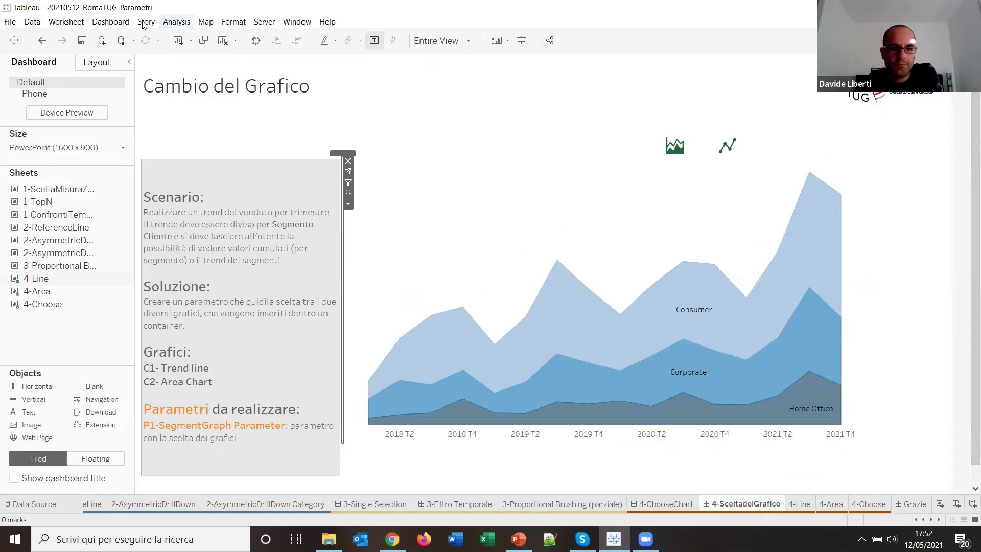
{"action": "left_click", "coordinate": [125, 23]}
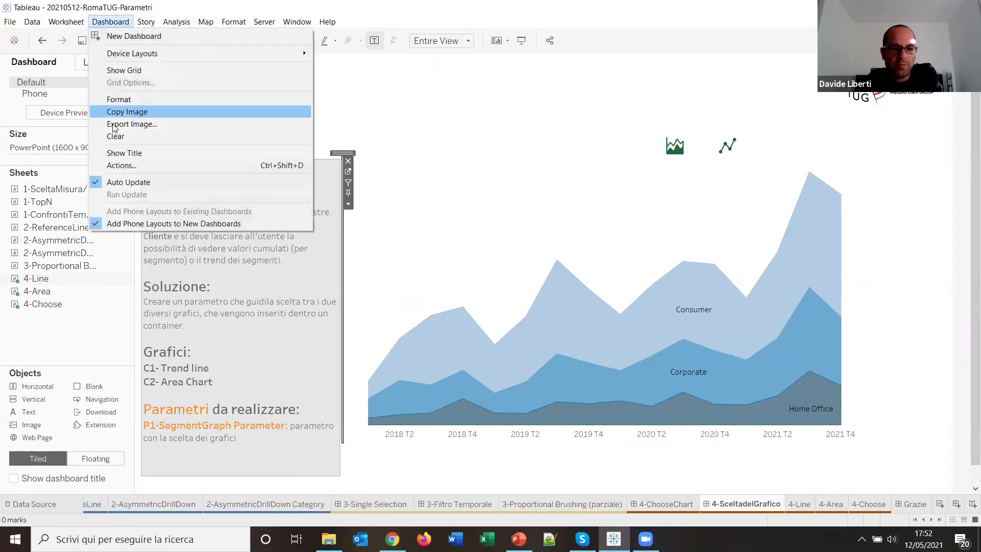
{"action": "left_click", "coordinate": [121, 166]}
{"action": "left_click", "coordinate": [382, 298]}
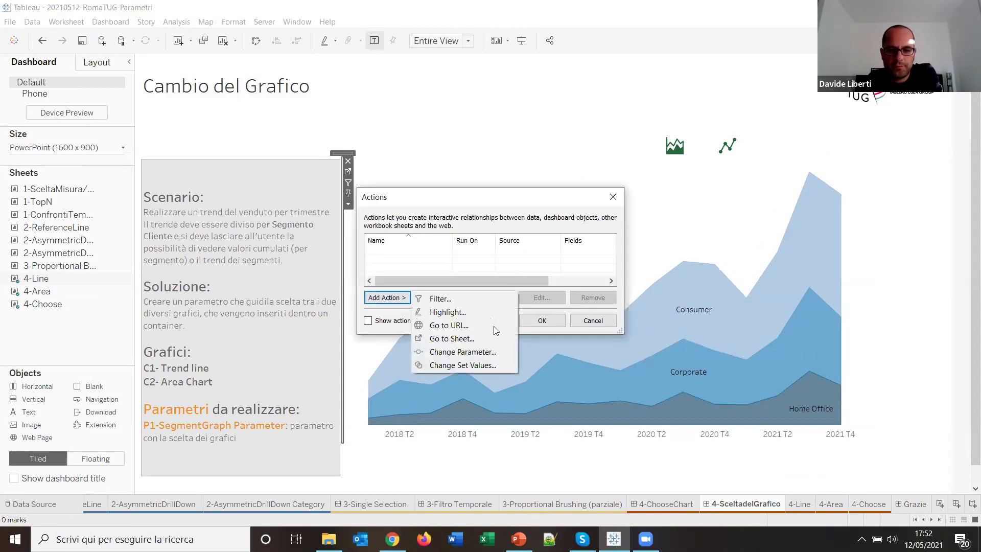
{"action": "left_click", "coordinate": [476, 356]}
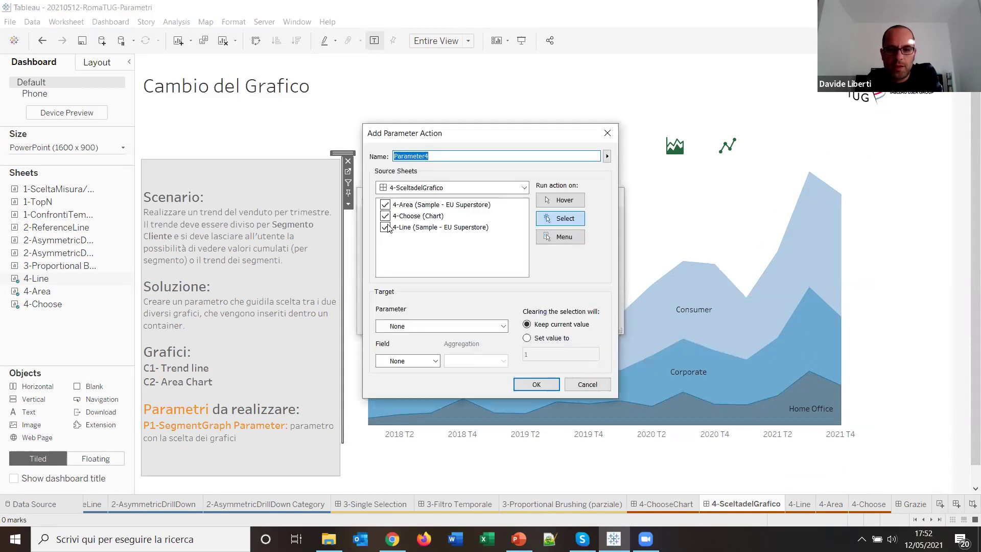
{"action": "left_click", "coordinate": [385, 205]}
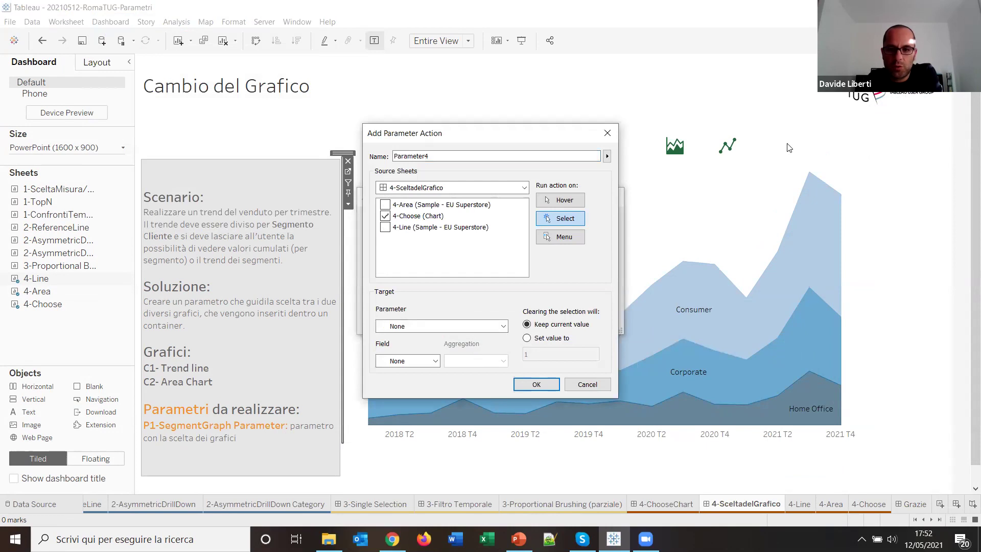
Target the action at the Choose Segmet Chart parameter using the Chart1 (Chart) field and save it
{"action": "left_click", "coordinate": [504, 326]}
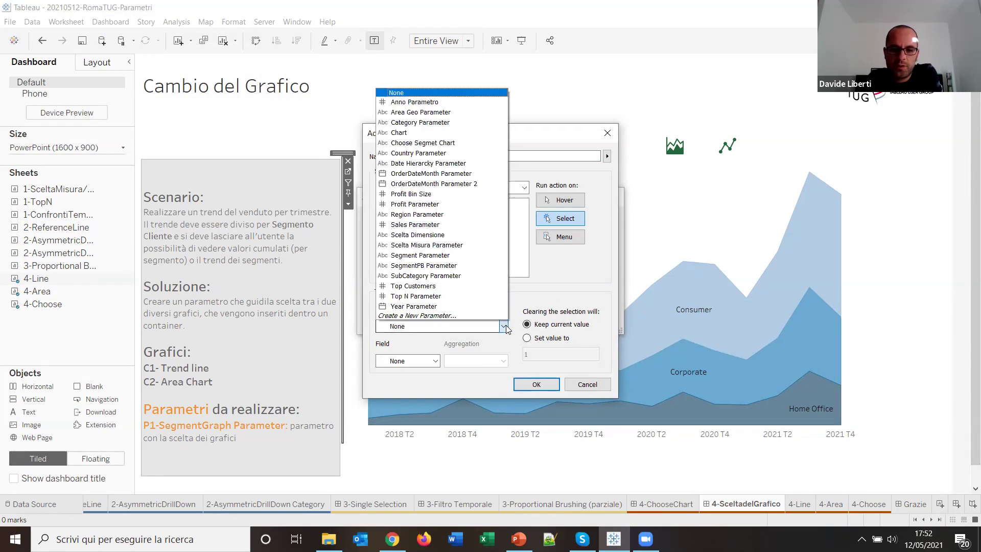
{"action": "left_click", "coordinate": [424, 143]}
{"action": "left_click", "coordinate": [436, 361]}
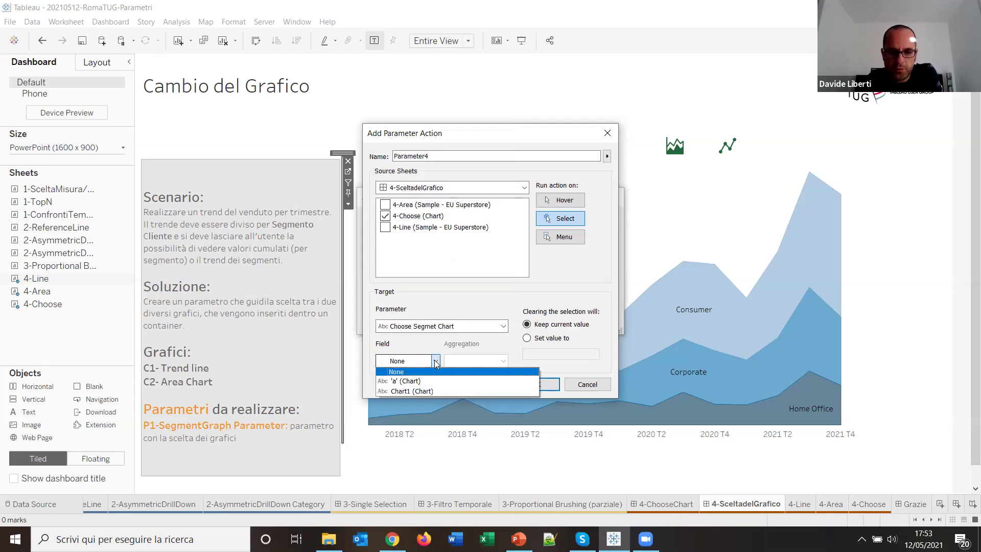
{"action": "left_click", "coordinate": [421, 390]}
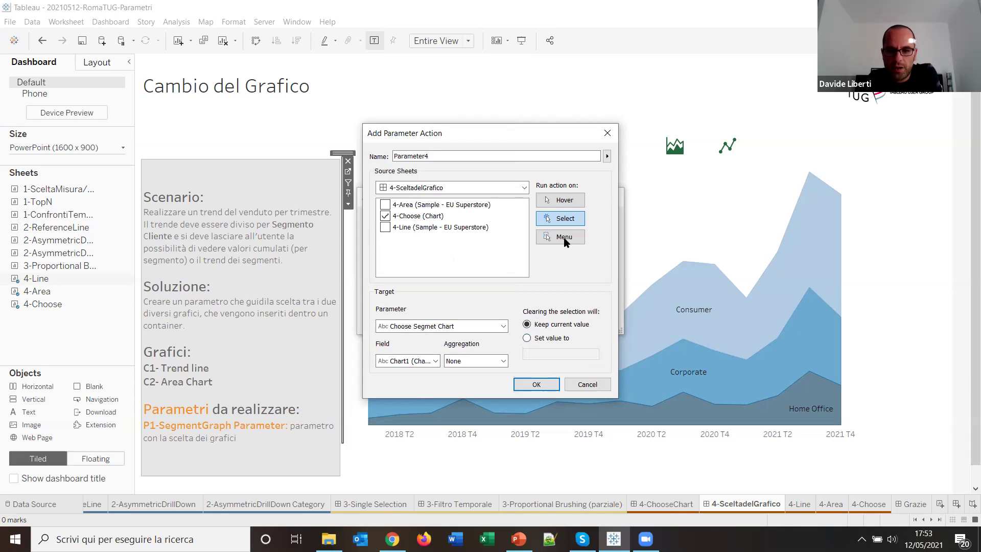
{"action": "left_click", "coordinate": [537, 386]}
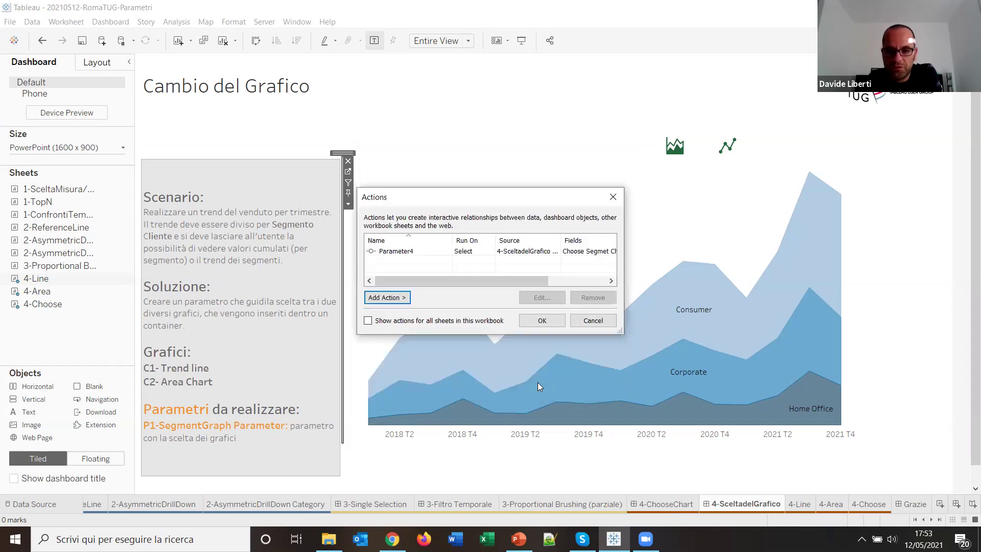
{"action": "left_click", "coordinate": [542, 320]}
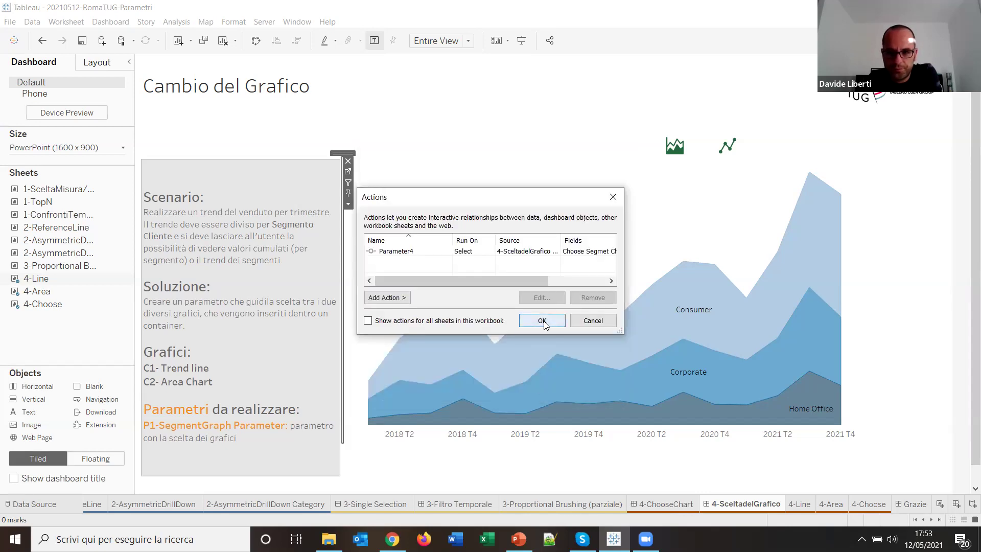
Test the line and area icons on the dashboard and inspect the 4-Line sheet with its parameter list
{"action": "left_click", "coordinate": [728, 148]}
{"action": "left_click", "coordinate": [729, 148]}
{"action": "left_click", "coordinate": [675, 147]}
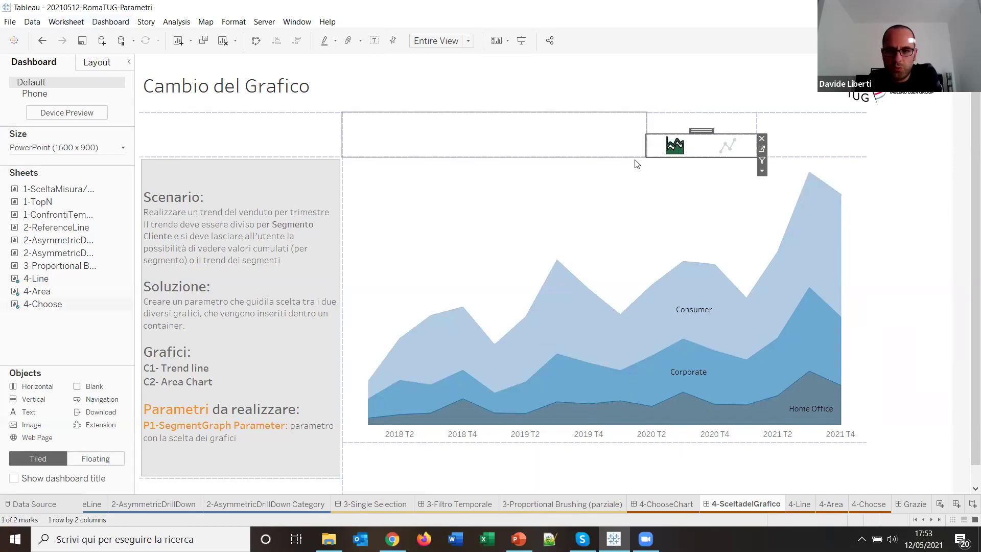
{"action": "left_click", "coordinate": [722, 153]}
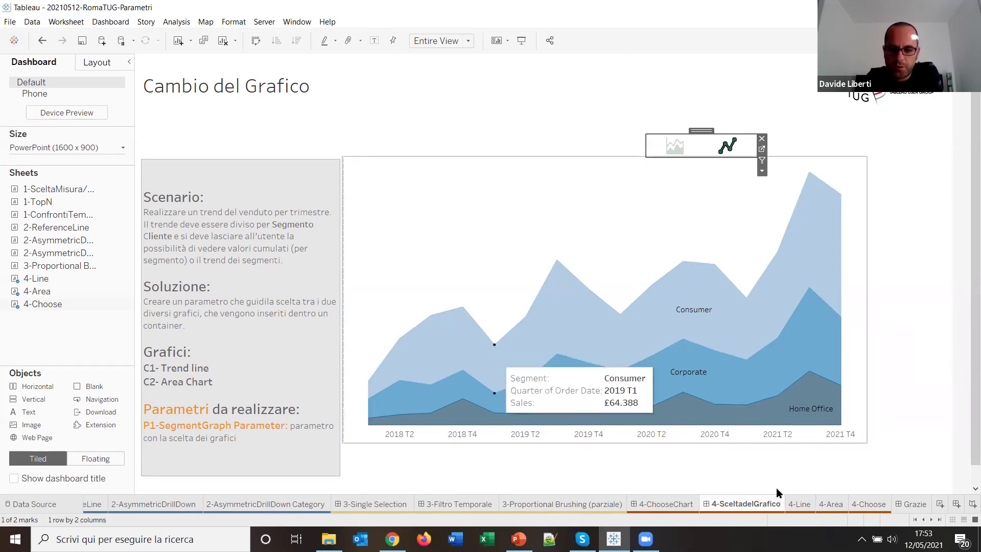
{"action": "left_click", "coordinate": [802, 505]}
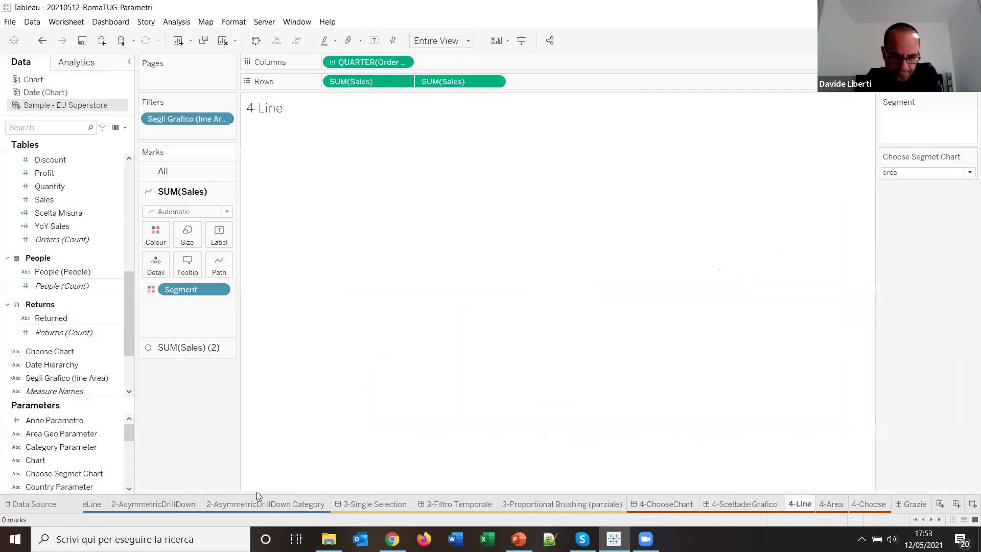
{"action": "scroll", "coordinate": [104, 419], "scroll_direction": "down", "scroll_amount": 5}
{"action": "scroll", "coordinate": [94, 434], "scroll_direction": "up", "scroll_amount": 3}
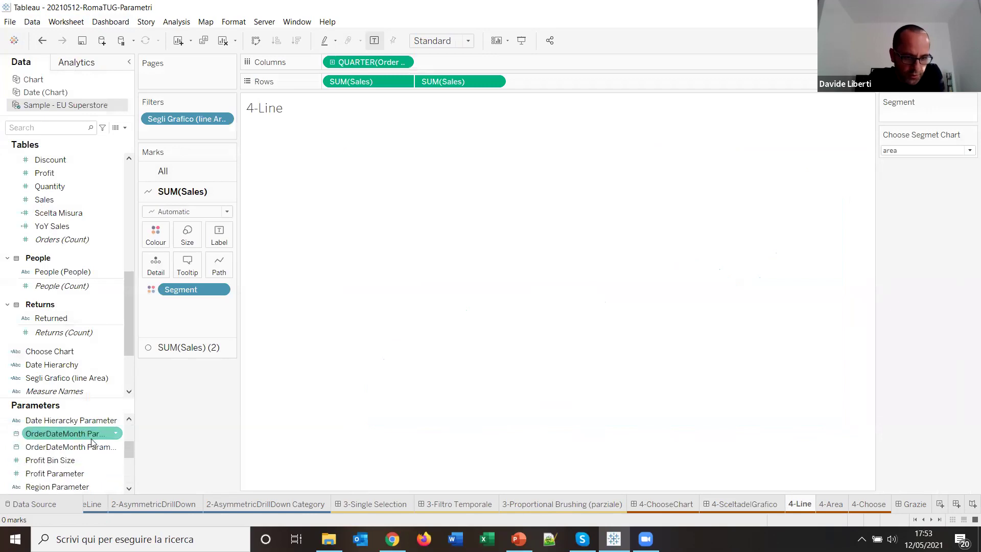
{"action": "scroll", "coordinate": [93, 443], "scroll_direction": "up", "scroll_amount": 3}
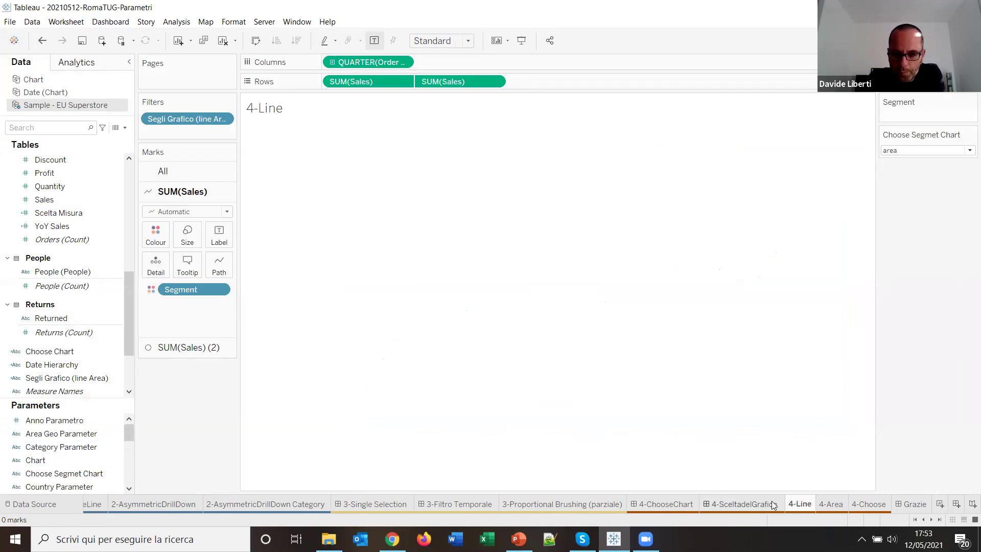
Show the header of the Chart1 column field on the 4-Choose sheet
{"action": "left_click", "coordinate": [868, 504]}
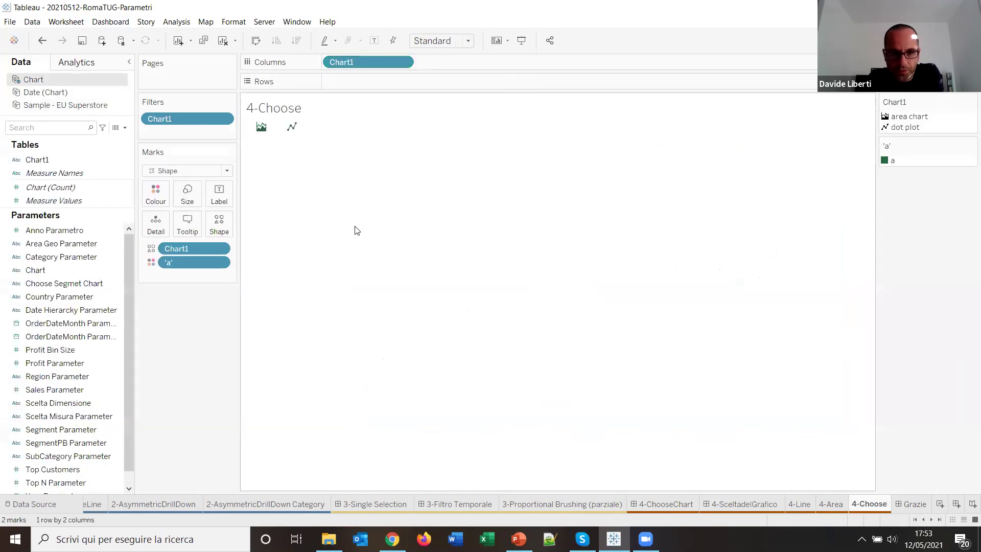
{"action": "left_click", "coordinate": [403, 61]}
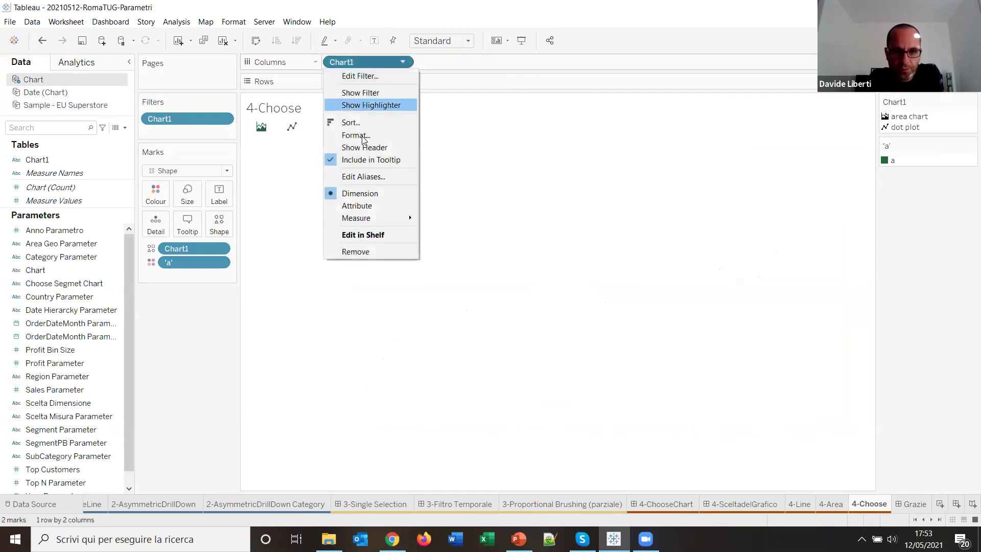
{"action": "left_click", "coordinate": [363, 147]}
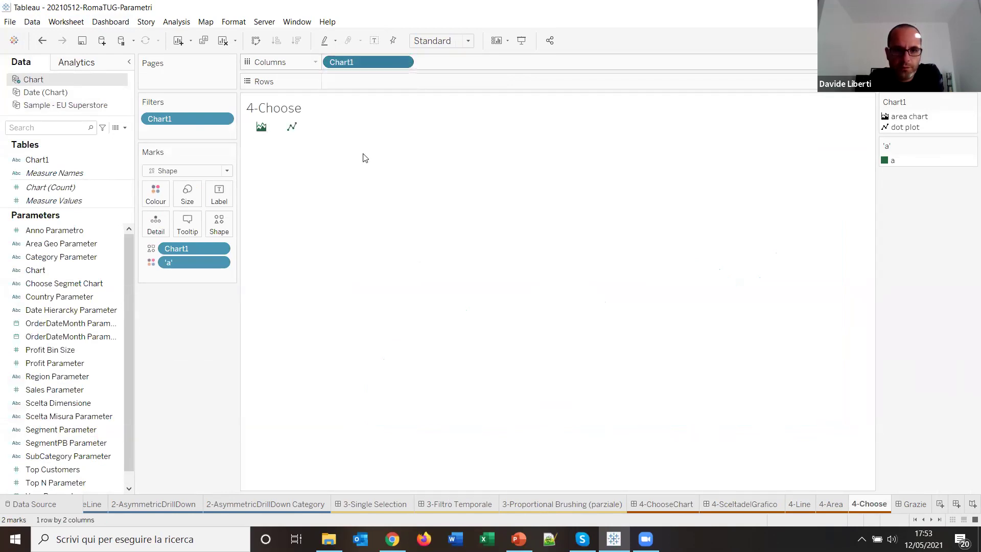
{"action": "left_click_drag", "start_coordinate": [263, 162], "coordinate": [287, 158]}
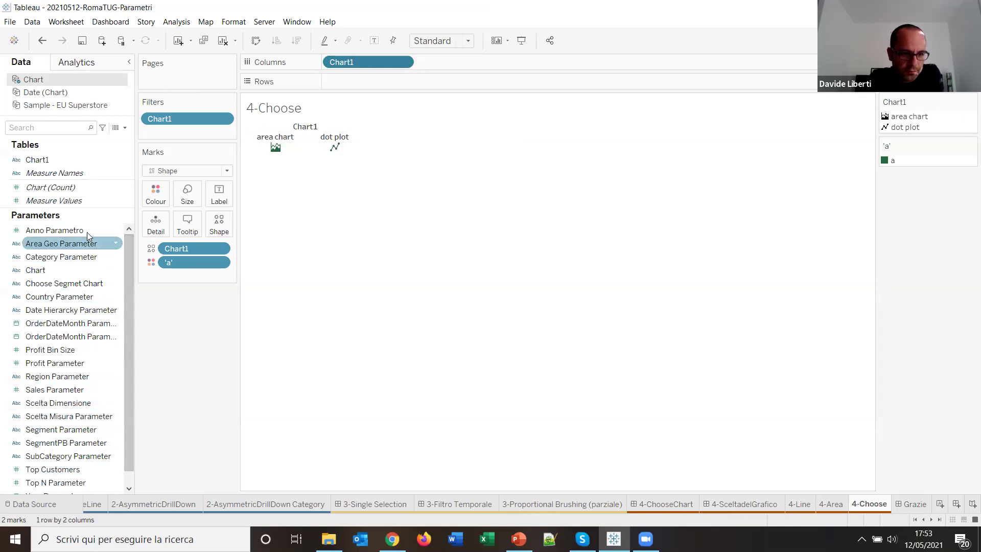
Edit the Choose Segmet Chart parameter so that area displays as area chart and line displays as dot plot
{"action": "right_click", "coordinate": [113, 284]}
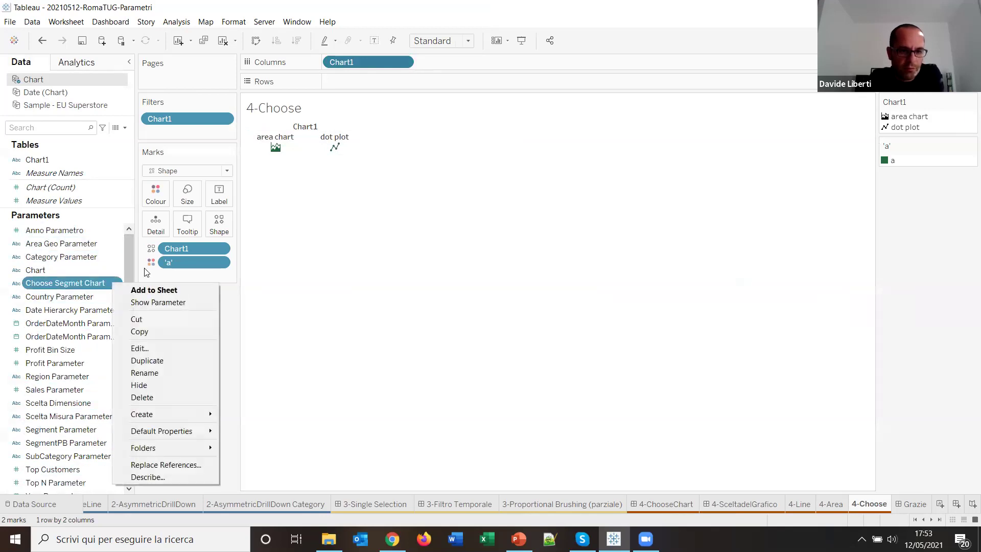
{"action": "left_click", "coordinate": [144, 350]}
{"action": "left_click", "coordinate": [474, 308]}
{"action": "left_click", "coordinate": [475, 308]}
{"action": "left_click", "coordinate": [475, 308]}
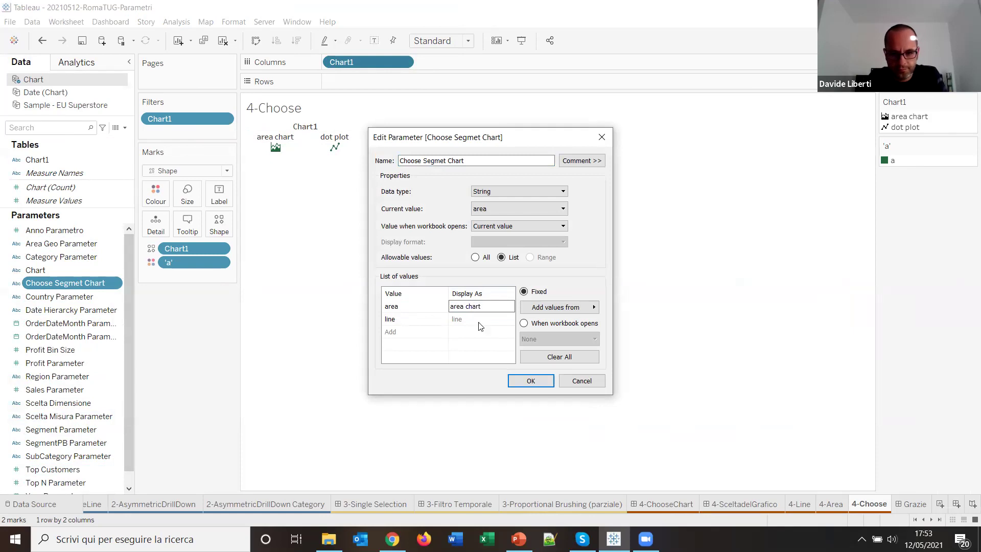
{"action": "left_click", "coordinate": [479, 318]}
{"action": "left_click", "coordinate": [479, 318]}
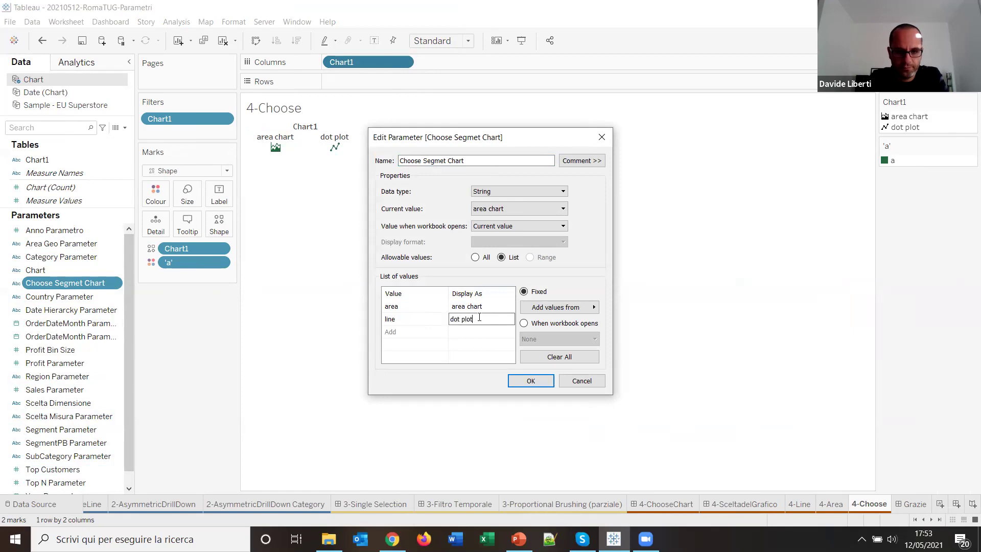
{"action": "left_click", "coordinate": [531, 381]}
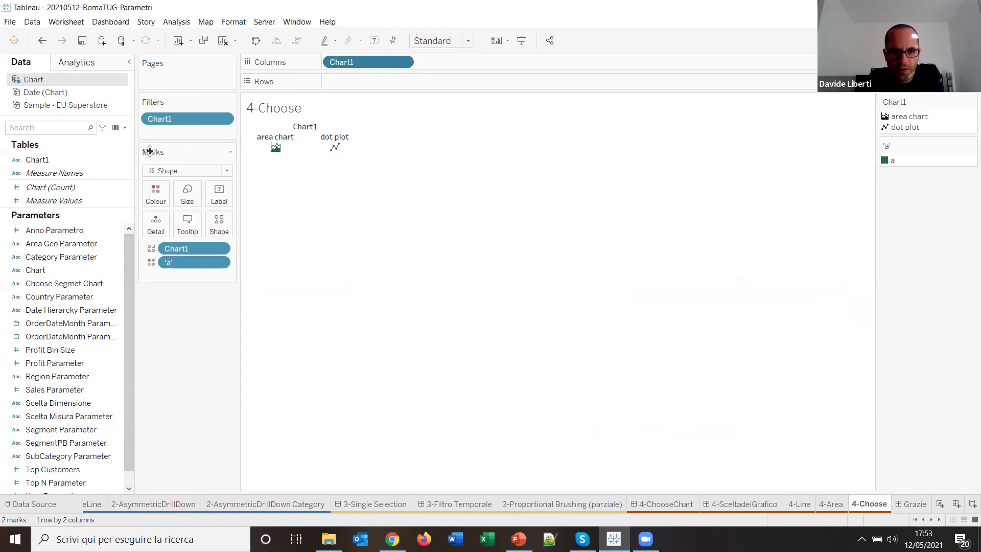
Review which values the Chart1 filter keeps on the 4-Choose sheet
{"action": "left_click", "coordinate": [223, 120]}
{"action": "left_click", "coordinate": [212, 133]}
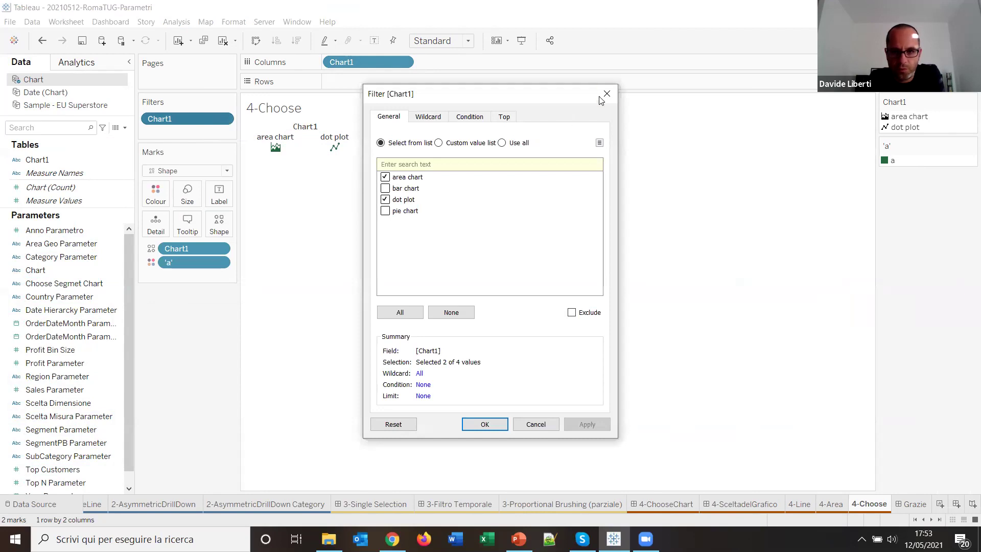
{"action": "left_click", "coordinate": [606, 94]}
Check the Segli Grafico (line Area) filter on the 4-Area sheet and recreate it keeping the value area
{"action": "left_click", "coordinate": [828, 504]}
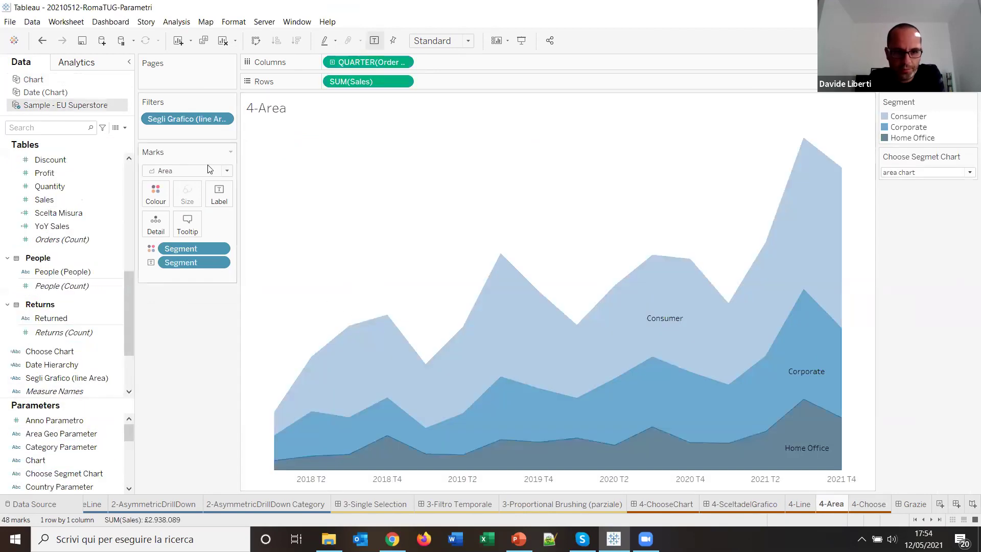
{"action": "left_click", "coordinate": [224, 119]}
{"action": "left_click", "coordinate": [322, 178]}
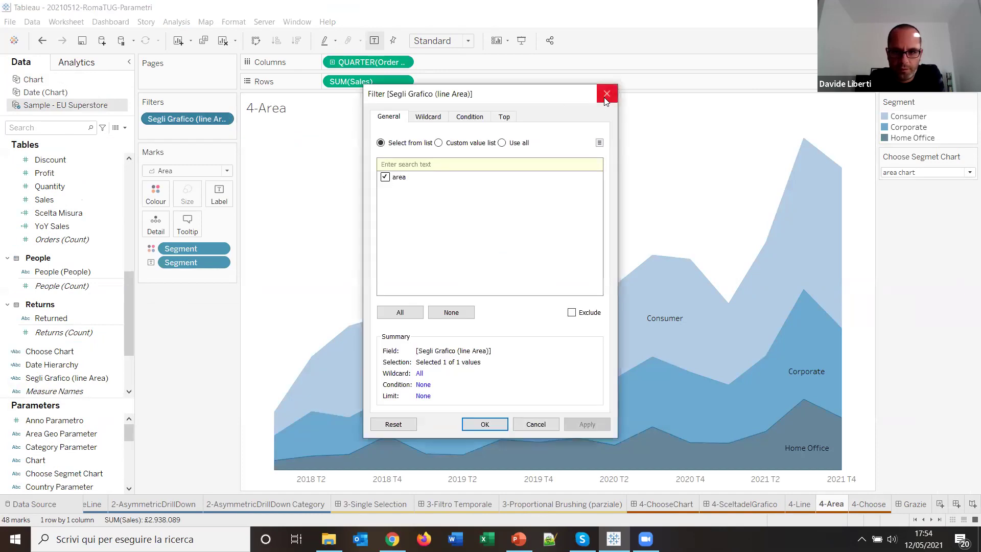
{"action": "left_click", "coordinate": [606, 94]}
{"action": "left_click_drag", "start_coordinate": [215, 119], "coordinate": [183, 133]}
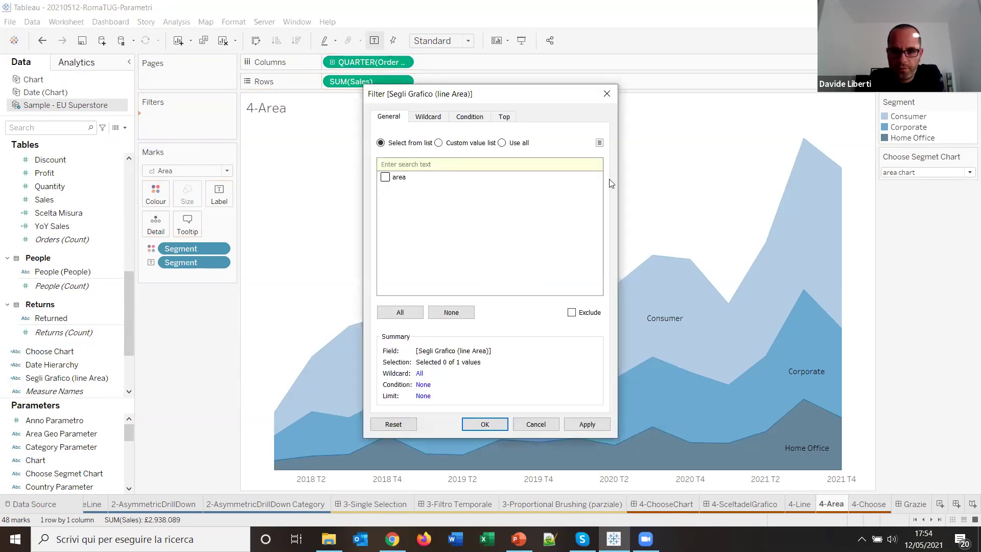
{"action": "left_click", "coordinate": [386, 177]}
{"action": "left_click", "coordinate": [483, 425]}
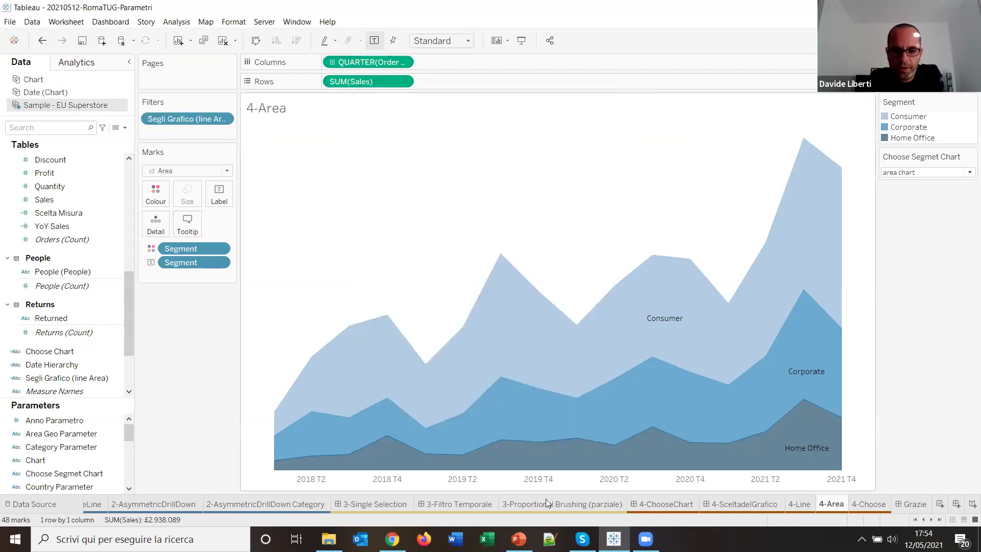
Set the Choose Segmet Chart parameter to dot plot on the 4-Line sheet
{"action": "key", "text": "ctrl+Page_Up"}
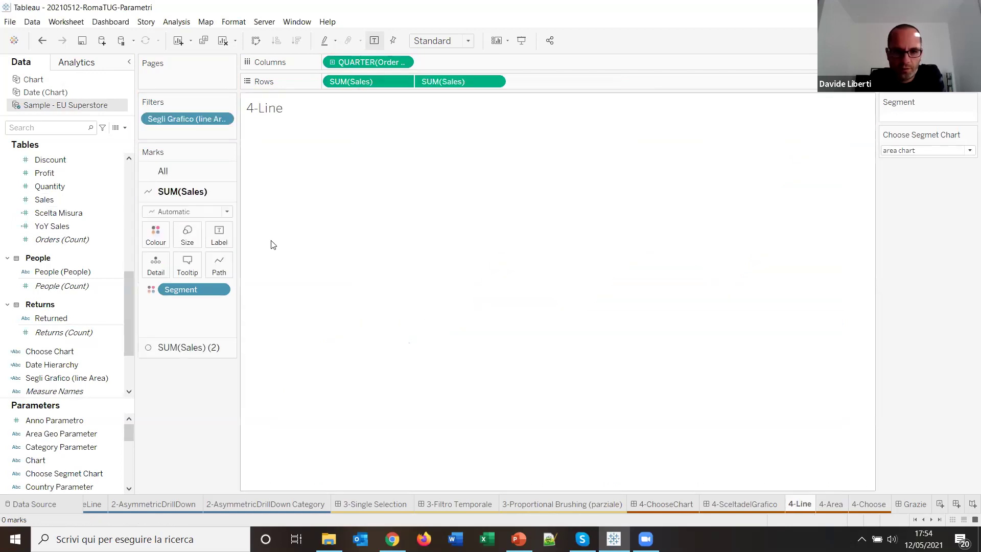
{"action": "left_click", "coordinate": [220, 121]}
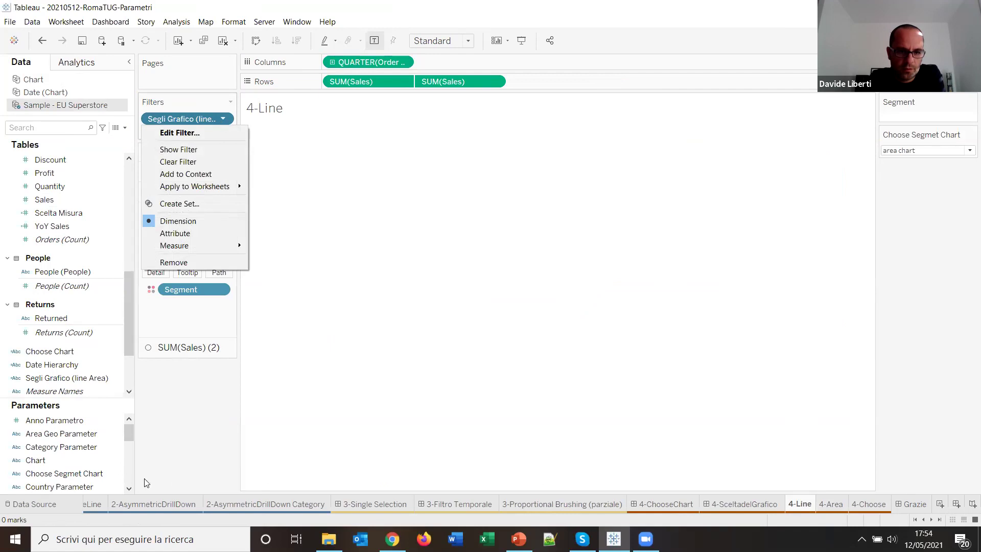
{"action": "left_click", "coordinate": [368, 376]}
{"action": "left_click", "coordinate": [965, 152]}
{"action": "left_click", "coordinate": [947, 172]}
{"action": "left_click", "coordinate": [198, 123]}
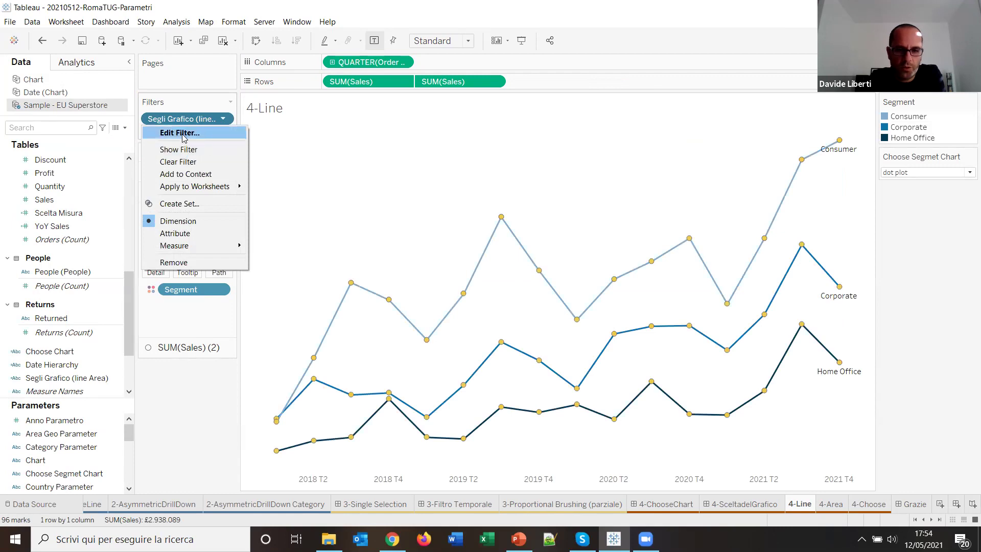
{"action": "left_click", "coordinate": [185, 414]}
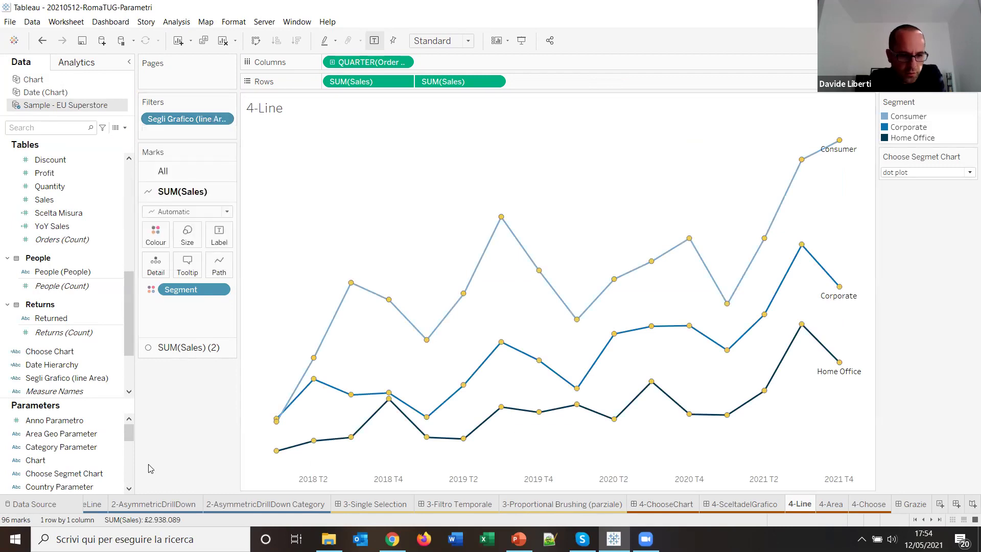
Change the Choose Segmet Chart parameter's list values from area to area chart and from line to dot plot
{"action": "left_click", "coordinate": [113, 477]}
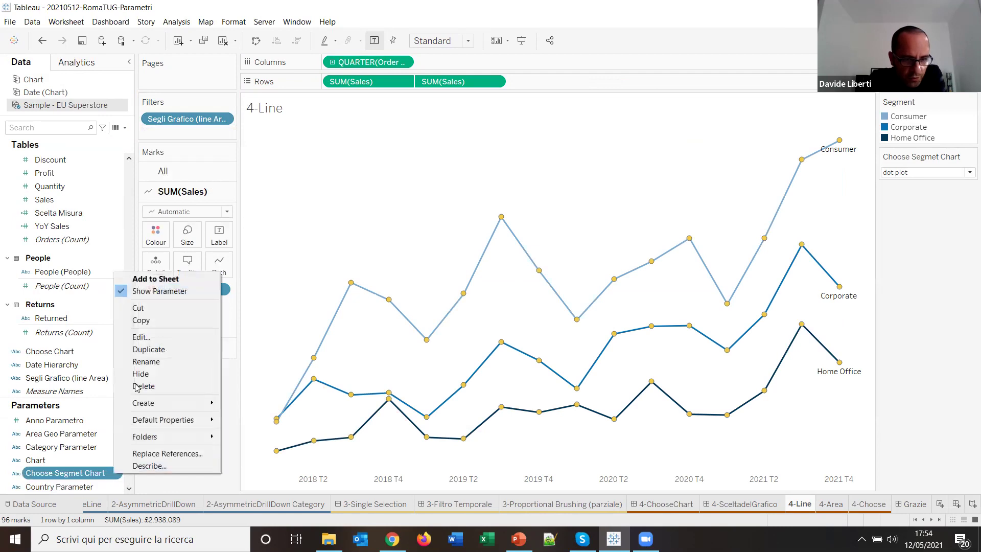
{"action": "left_click", "coordinate": [148, 338]}
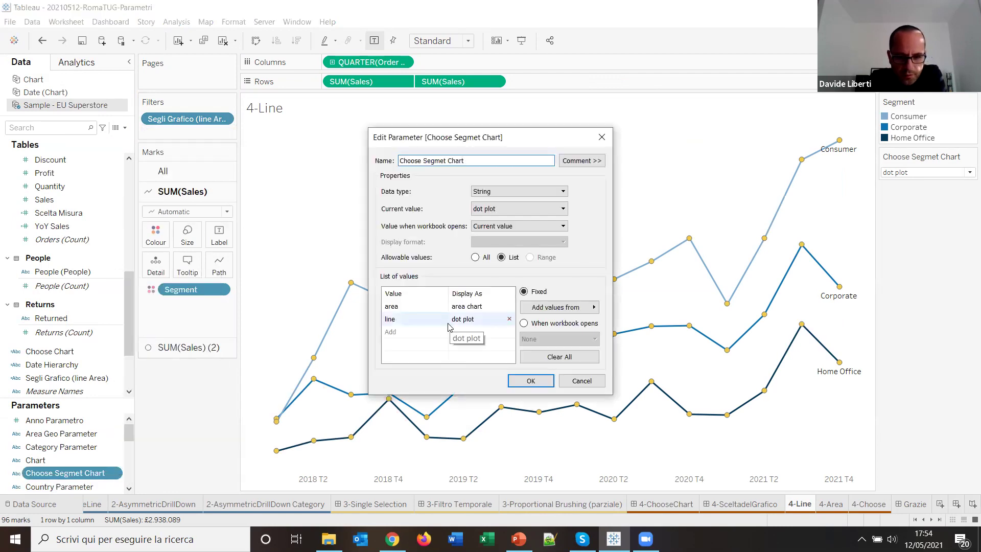
{"action": "double_click", "coordinate": [406, 307]}
{"action": "key", "text": "BackSpace"}
{"action": "type", "text": "cha"}
{"action": "type", "text": "a"}
{"action": "type", "text": "rea chart"}
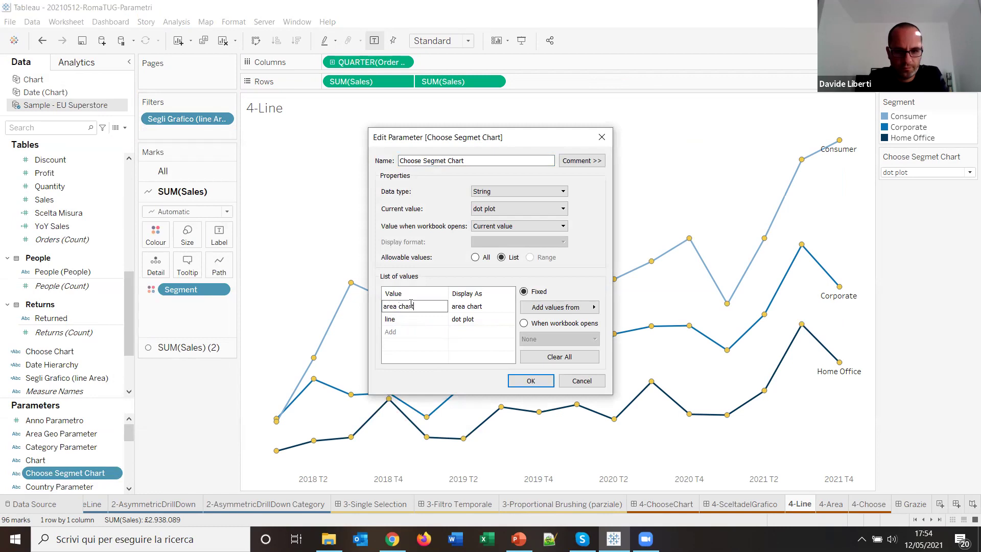
{"action": "left_click", "coordinate": [413, 320]}
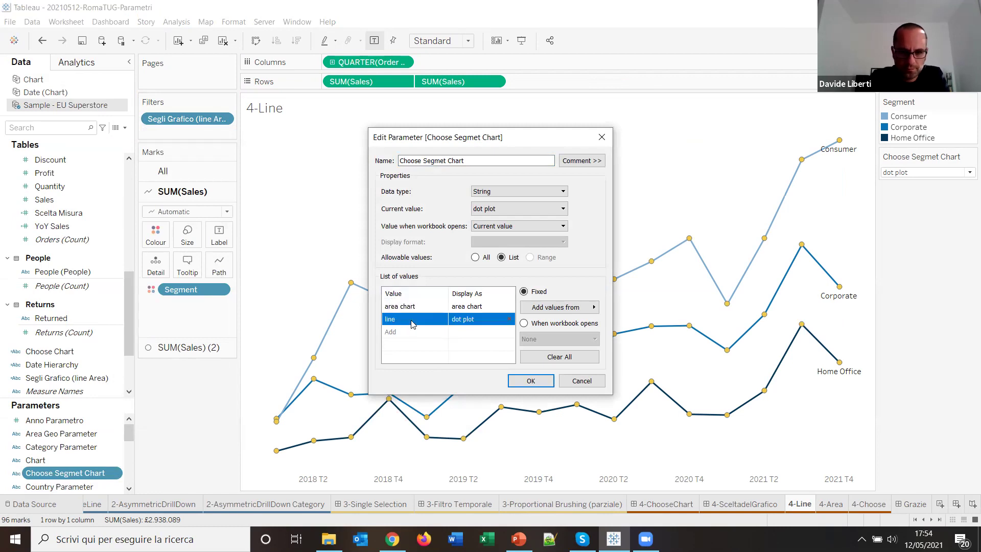
{"action": "left_click", "coordinate": [407, 320]}
{"action": "type", "text": "dot plot"}
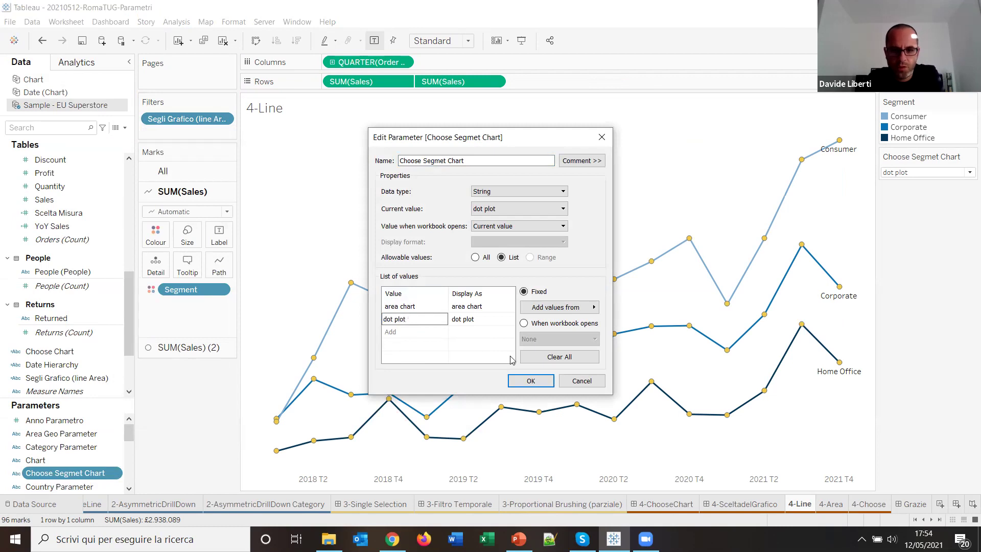
{"action": "left_click", "coordinate": [531, 380]}
Edit the Segli Grafico (line Area) filter on the 4-Line sheet so it keeps dot plot
{"action": "left_click", "coordinate": [224, 121]}
{"action": "left_click", "coordinate": [217, 132]}
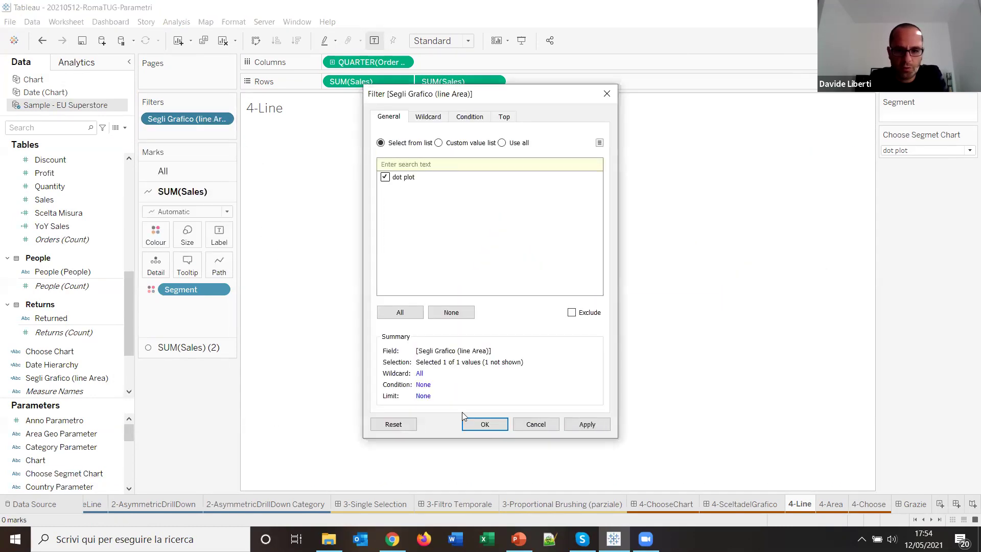
{"action": "left_click", "coordinate": [483, 424]}
On the 4-Area sheet, set Choose Segmet Chart to area chart and keep area chart in the Segli Grafico (line Area) filter
{"action": "key", "text": "ctrl+Tab"}
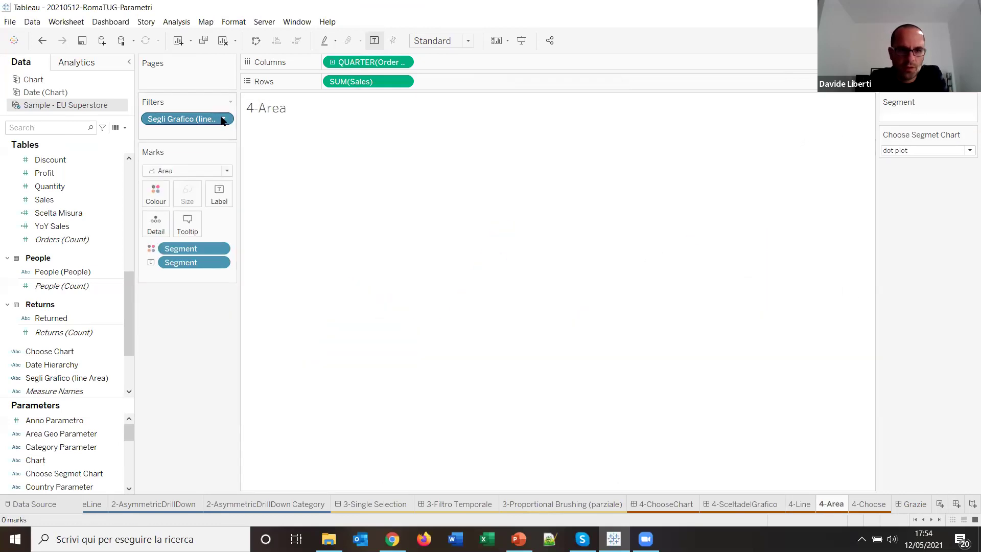
{"action": "left_click", "coordinate": [969, 150]}
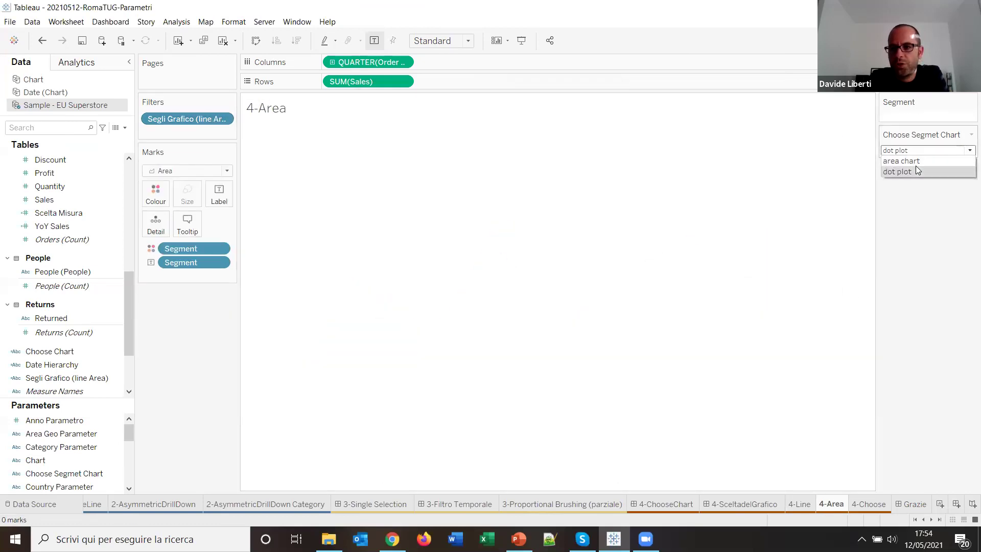
{"action": "left_click", "coordinate": [912, 161]}
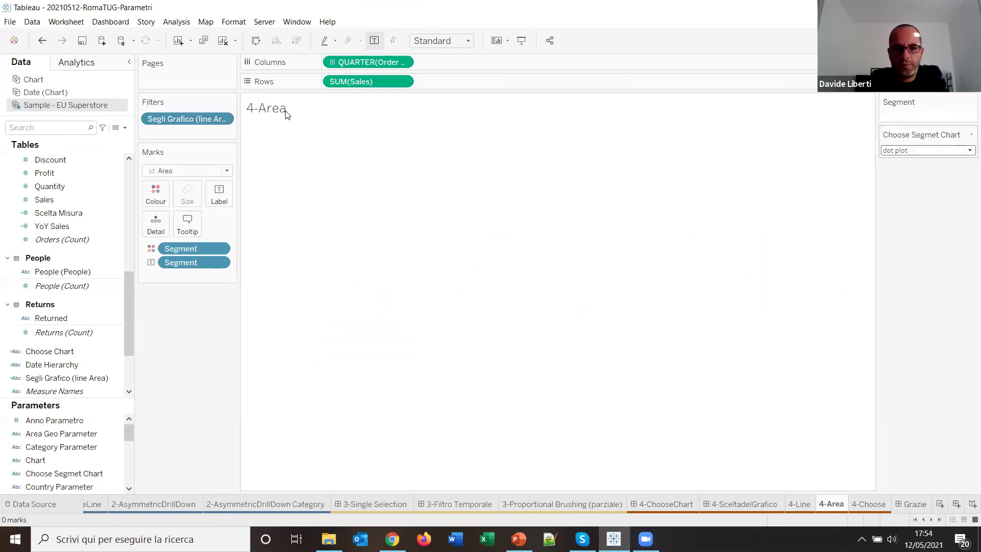
{"action": "right_click", "coordinate": [189, 127]}
{"action": "left_click", "coordinate": [175, 135]}
{"action": "left_click", "coordinate": [393, 178]}
{"action": "left_click", "coordinate": [483, 423]}
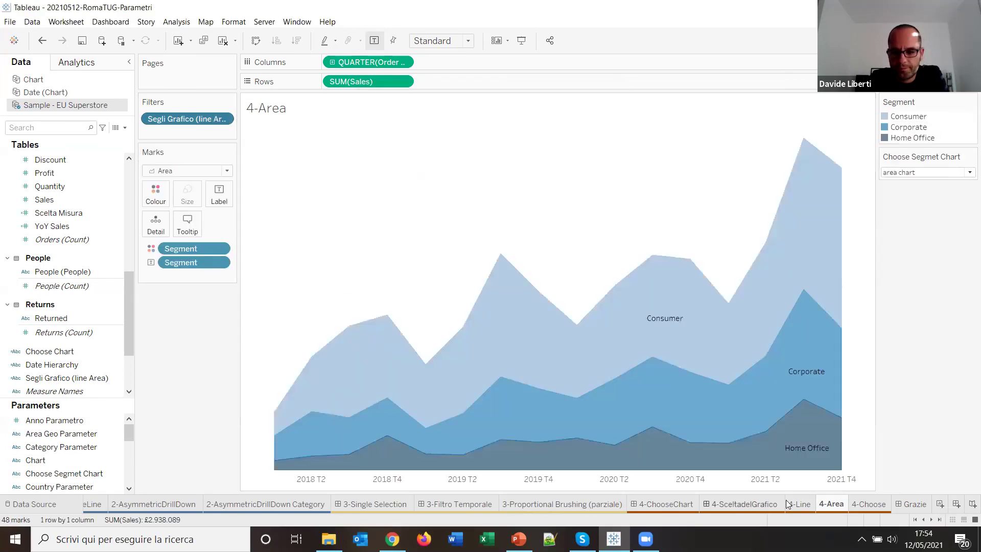
From the 4-SceltadelGrafico dashboard, go to the 4-Choose icon sheet and hide the Chart1 column header
{"action": "left_click", "coordinate": [676, 504]}
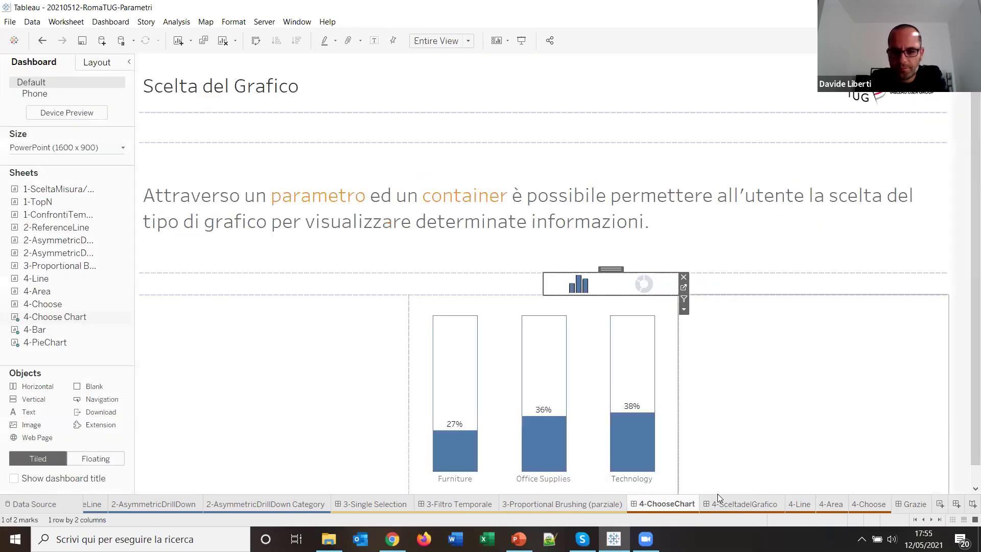
{"action": "left_click", "coordinate": [721, 504]}
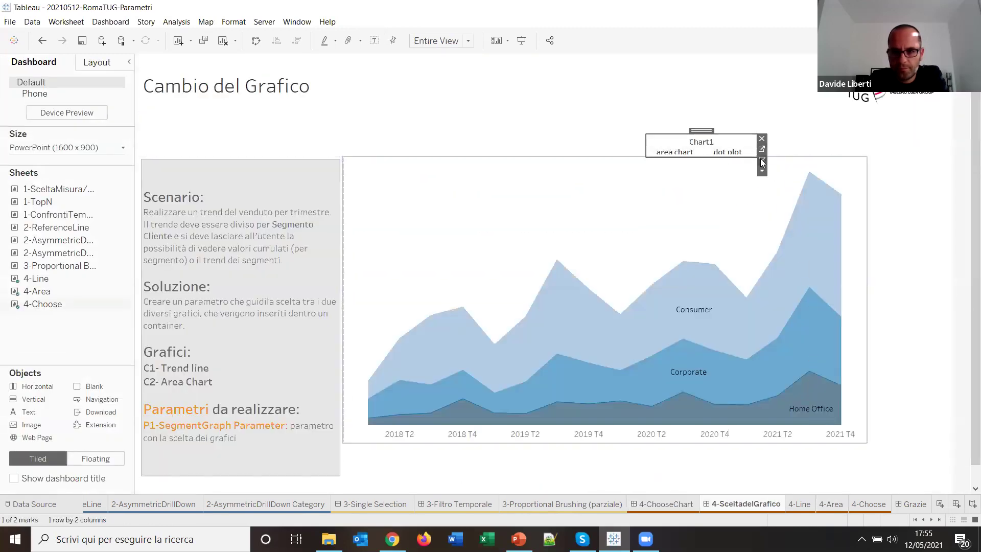
{"action": "left_click", "coordinate": [758, 152]}
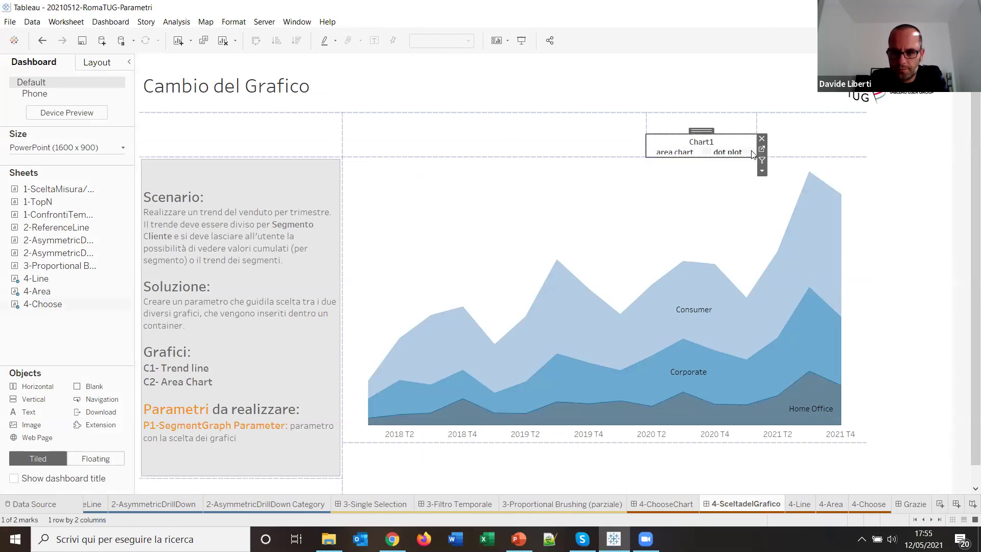
{"action": "left_click", "coordinate": [761, 149]}
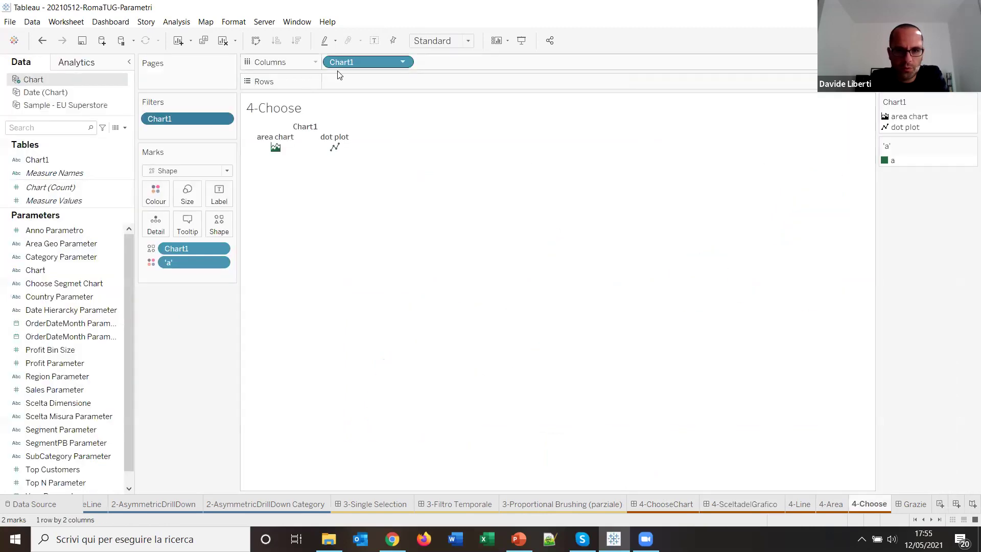
{"action": "left_click", "coordinate": [403, 61]}
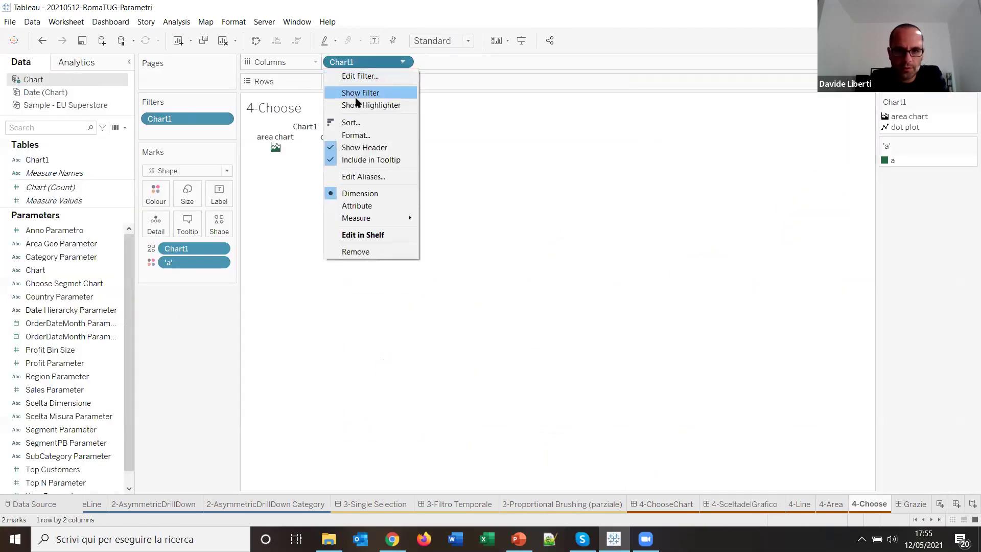
{"action": "left_click", "coordinate": [358, 147]}
Test the chart switcher on the 4-SceltadelGrafico dashboard by alternating between the area chart and dot plot icons
{"action": "left_click", "coordinate": [746, 503]}
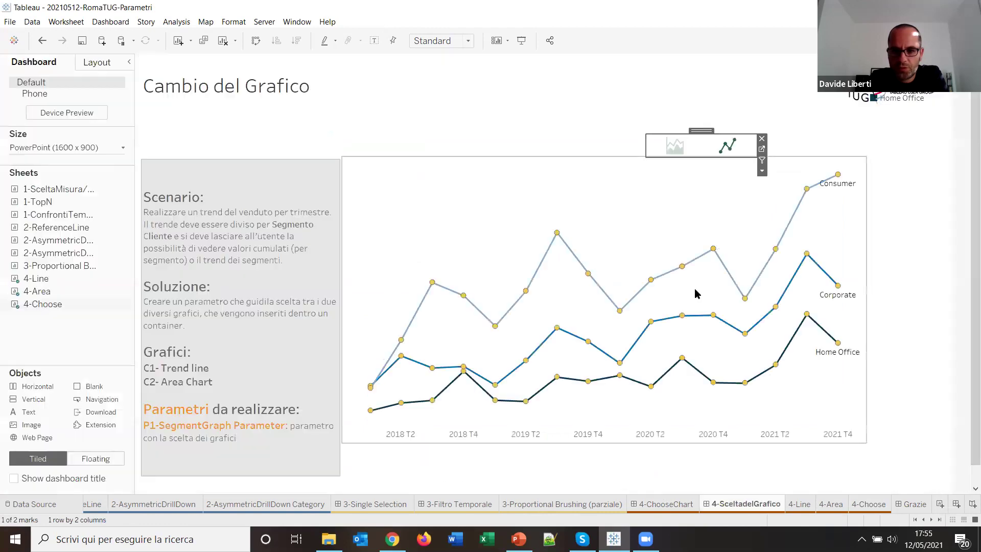
{"action": "left_click", "coordinate": [676, 148]}
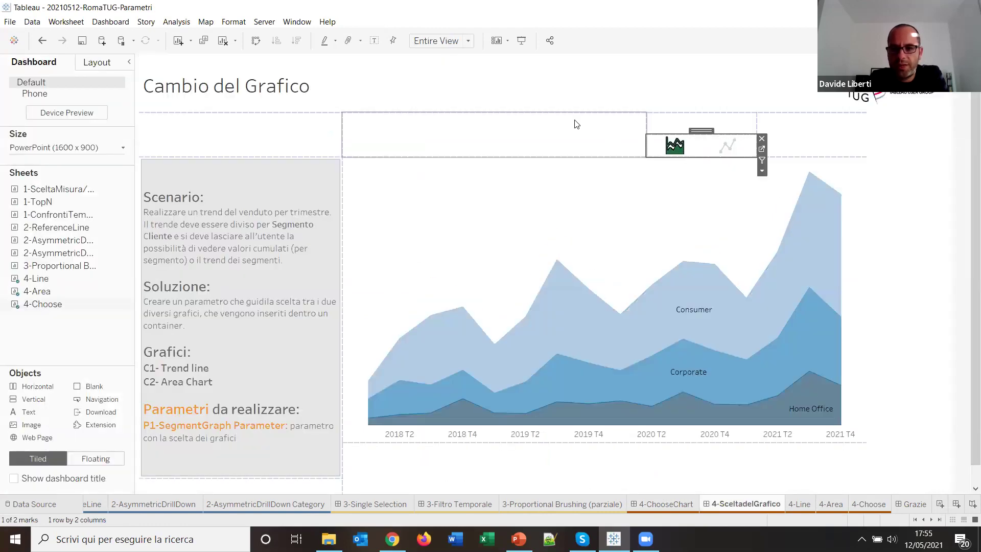
{"action": "left_click", "coordinate": [728, 146]}
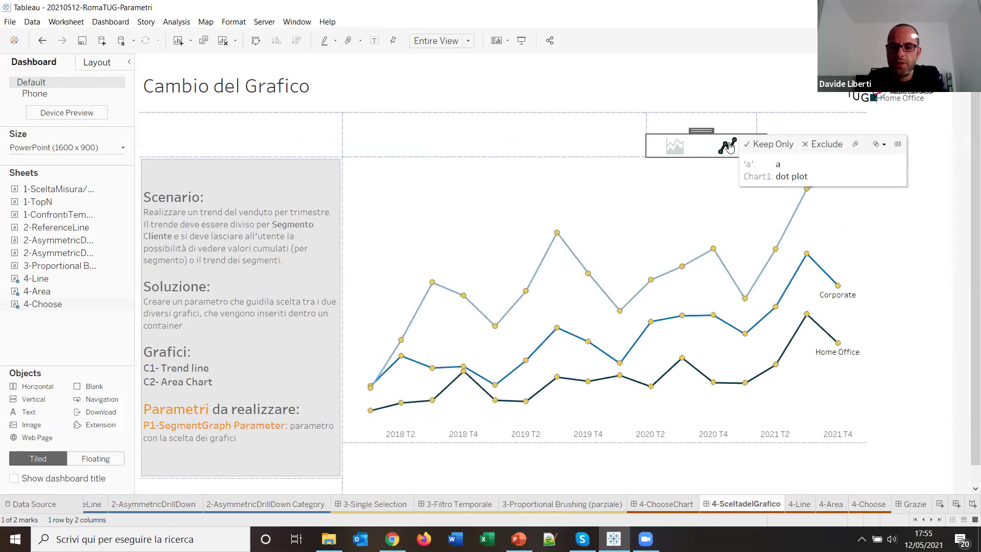
{"action": "left_click", "coordinate": [675, 146]}
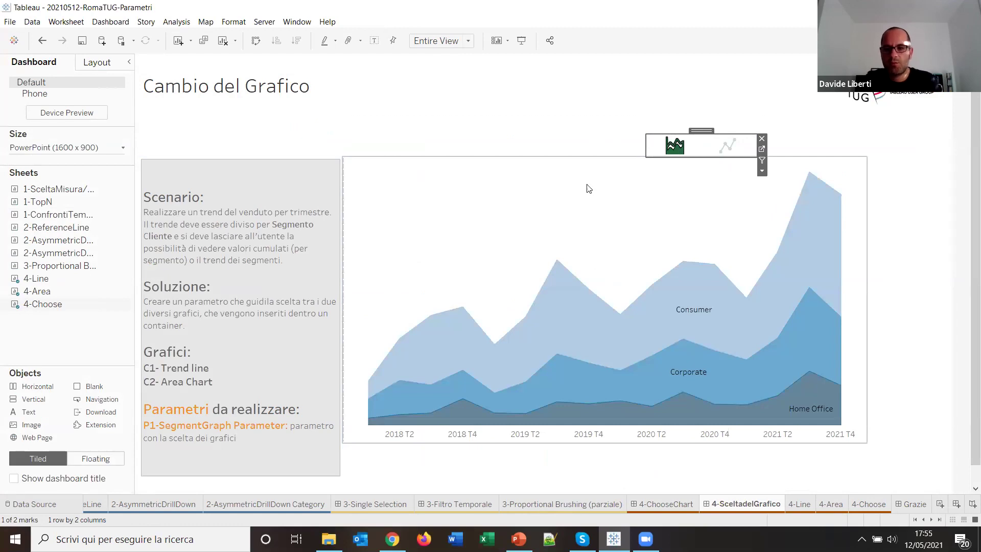
Switch the Cambio del Grafico dashboard back and forth between the line chart and the area chart, ending on the area chart
{"action": "left_click", "coordinate": [727, 147]}
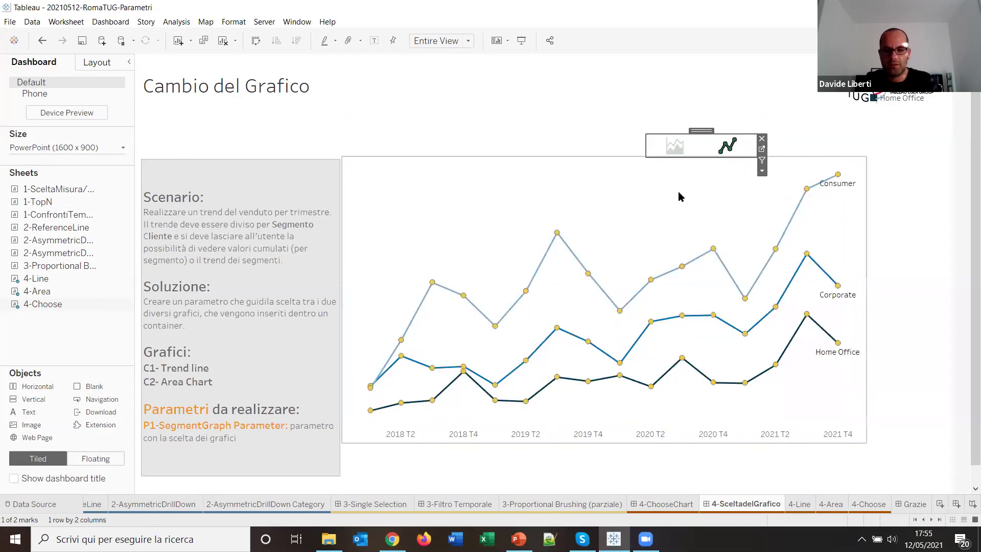
{"action": "left_click", "coordinate": [675, 147]}
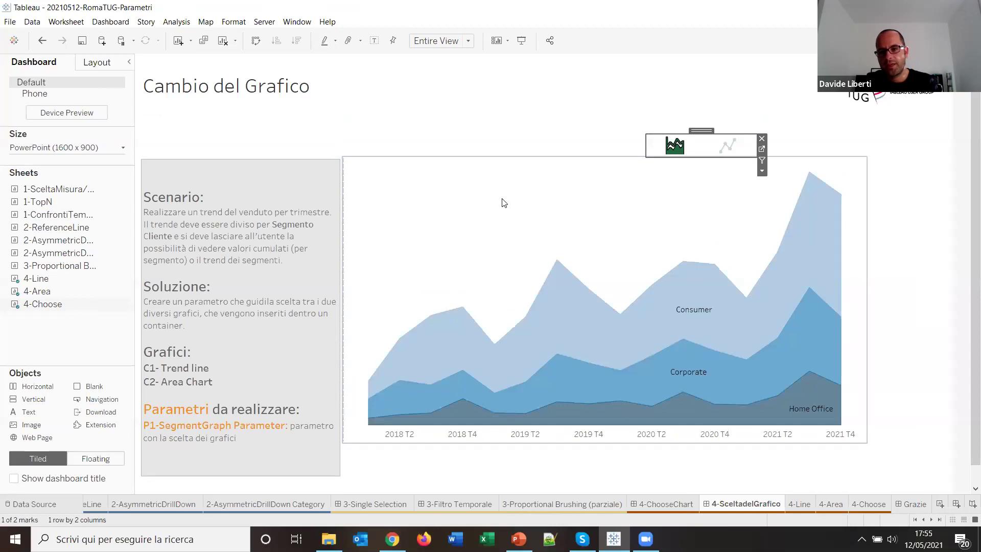
{"action": "left_click", "coordinate": [727, 146]}
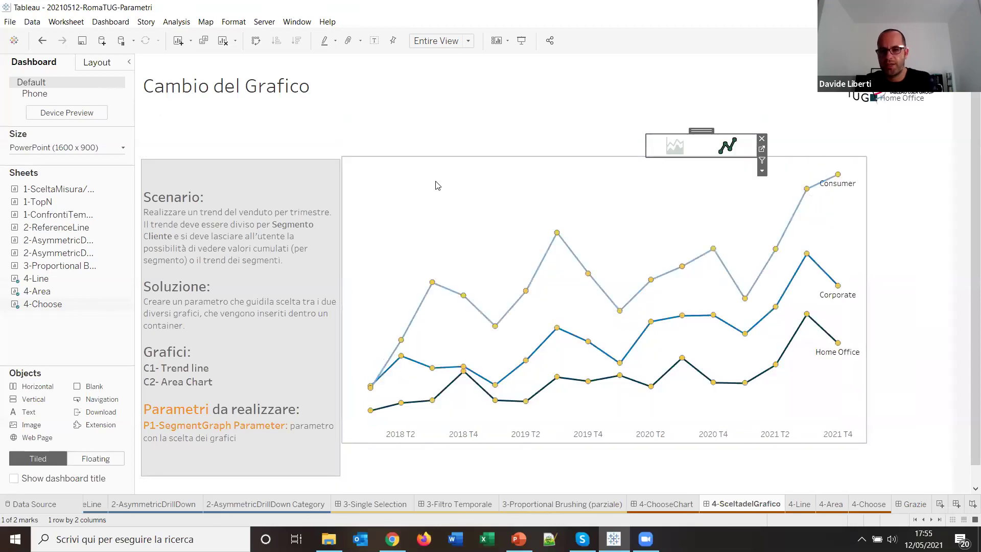
{"action": "left_click", "coordinate": [675, 146]}
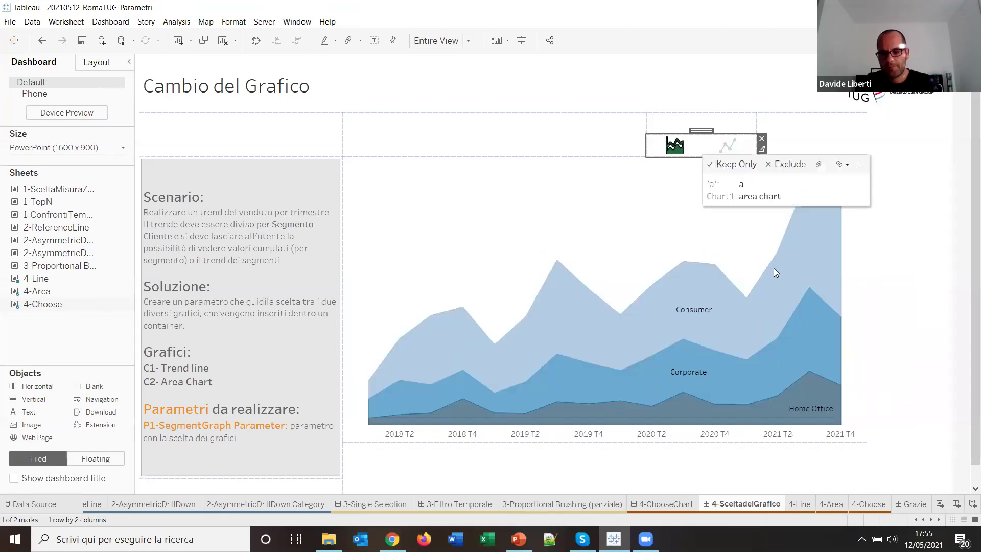
View the closing Grazie dashboard and return to the area chart on the 4-SceltadelGrafico dashboard
{"action": "left_click", "coordinate": [913, 506]}
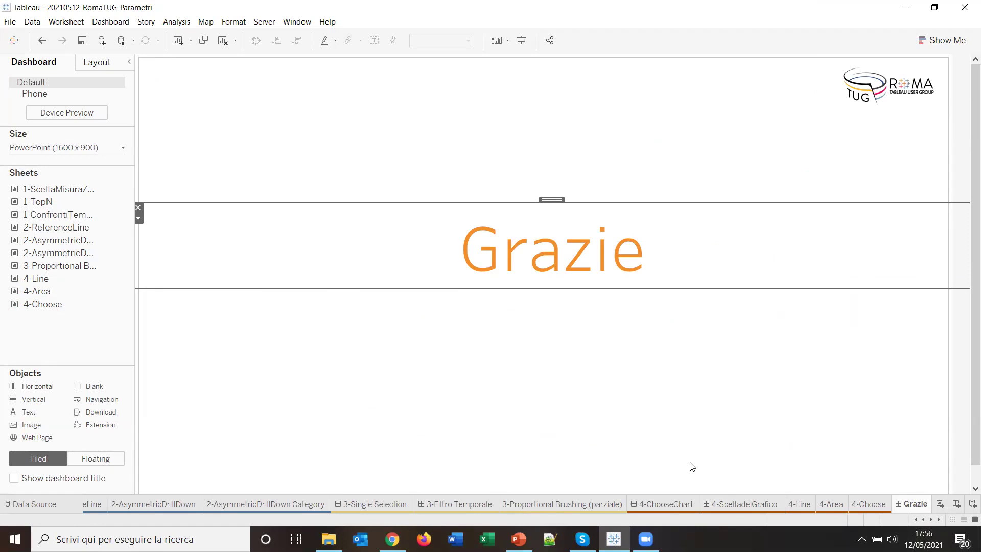
{"action": "left_click", "coordinate": [729, 505]}
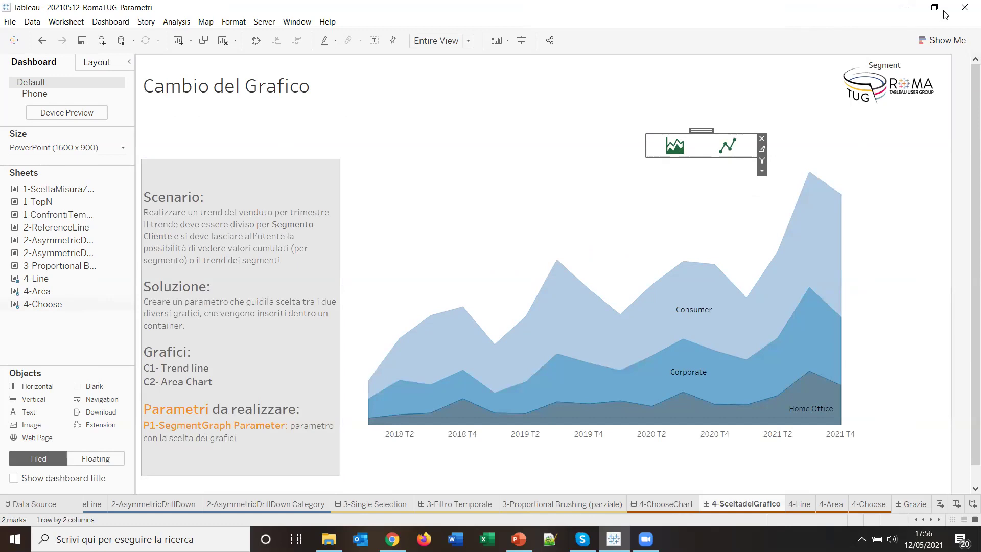
{"action": "key", "text": "ctrl+1"}
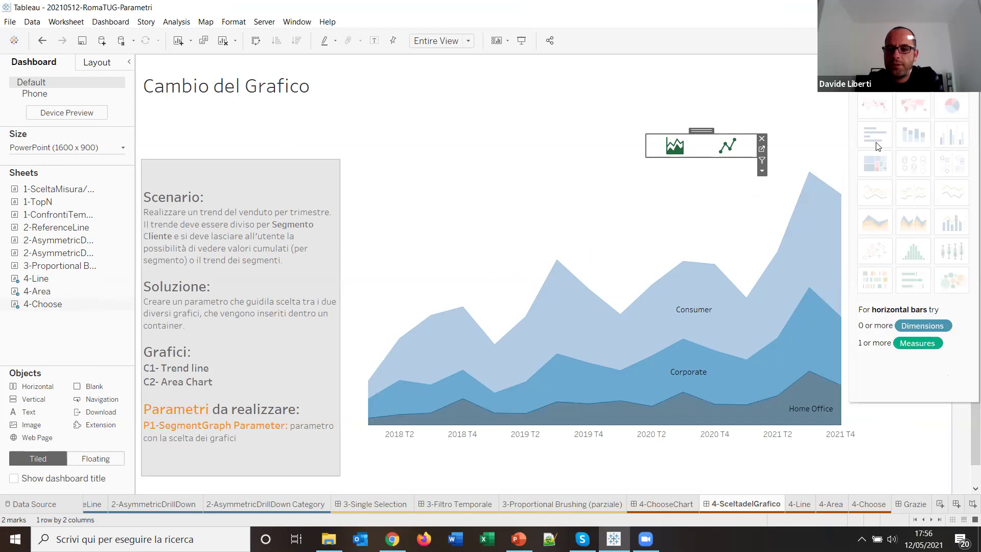
{"action": "left_click", "coordinate": [594, 223]}
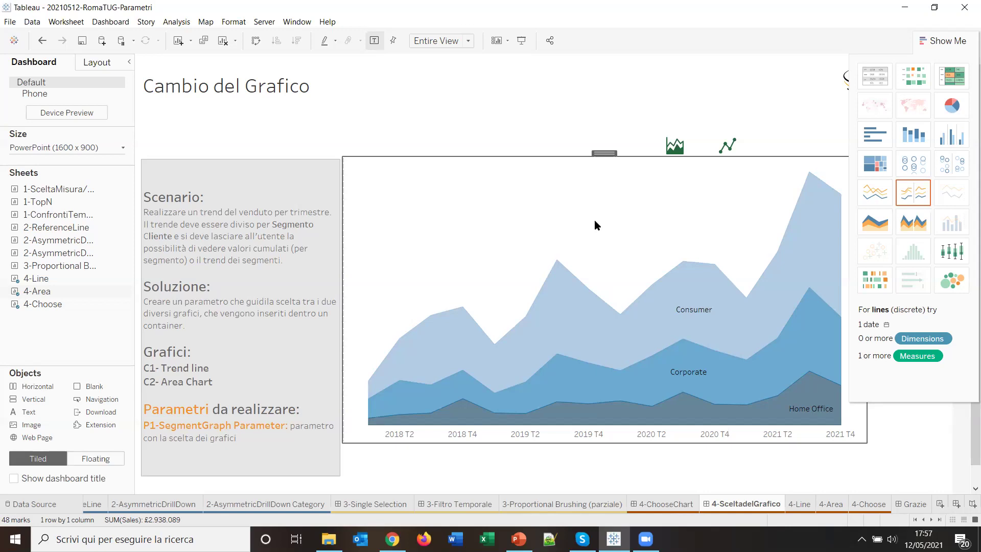
Show the caption on the 4-Line worksheet, hide the chart suggestions and dock the caption beside the view
{"action": "left_click", "coordinate": [803, 504]}
{"action": "left_click", "coordinate": [67, 21]}
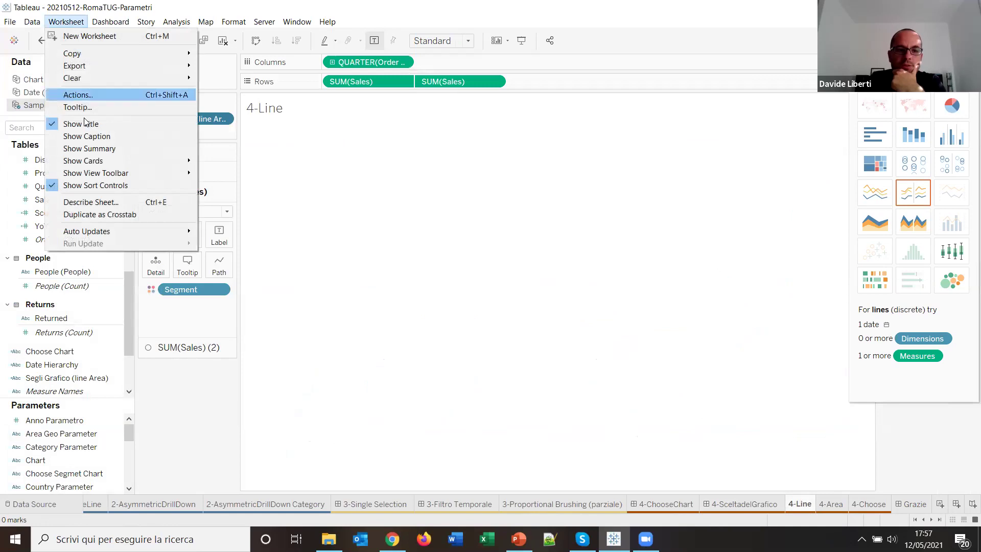
{"action": "left_click", "coordinate": [87, 137]}
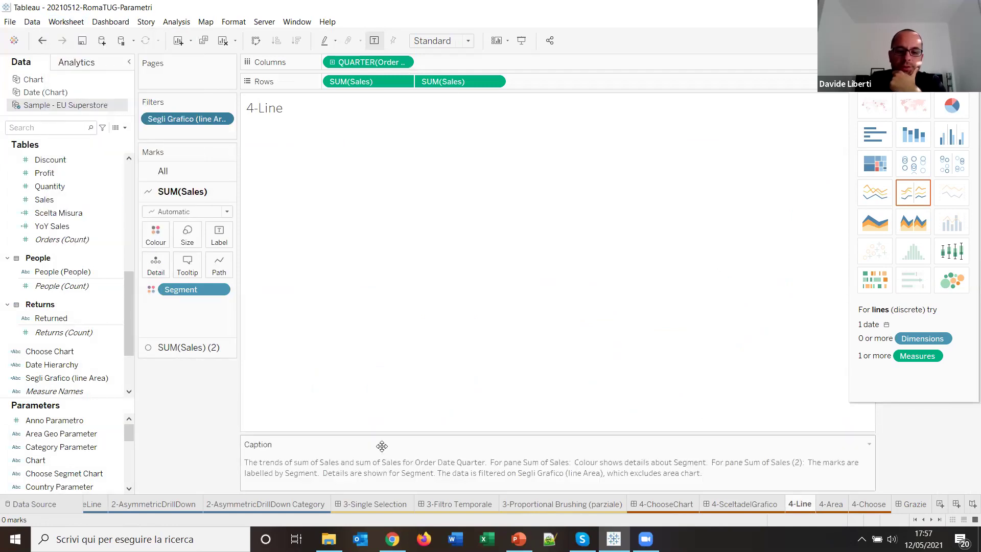
{"action": "key", "text": "ctrl+1"}
{"action": "left_click_drag", "start_coordinate": [550, 391], "coordinate": [731, 172]}
Open the 4-Line caption for editing, select its full text and close the editor without changes
{"action": "double_click", "coordinate": [730, 172]}
{"action": "left_click_drag", "start_coordinate": [478, 188], "coordinate": [167, 178]}
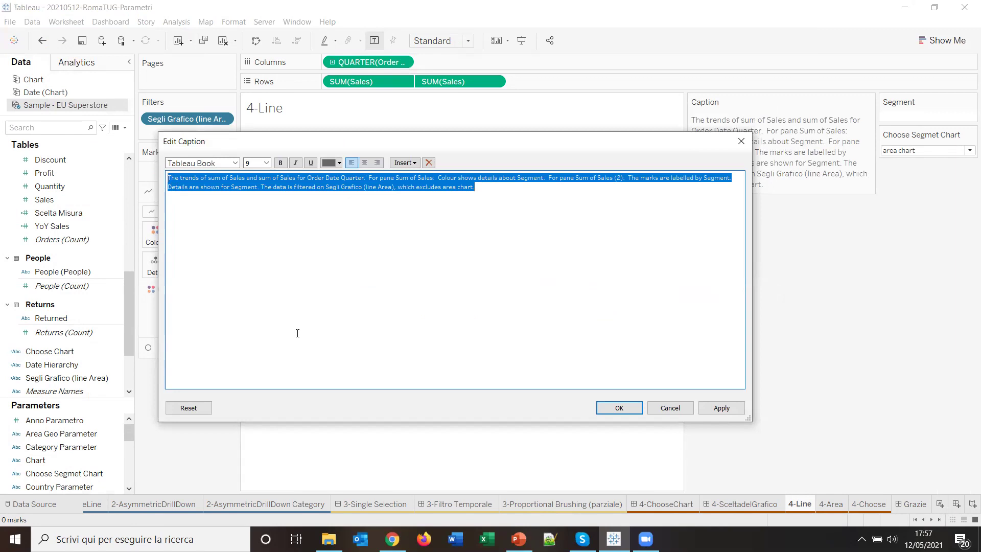
{"action": "left_click", "coordinate": [742, 141]}
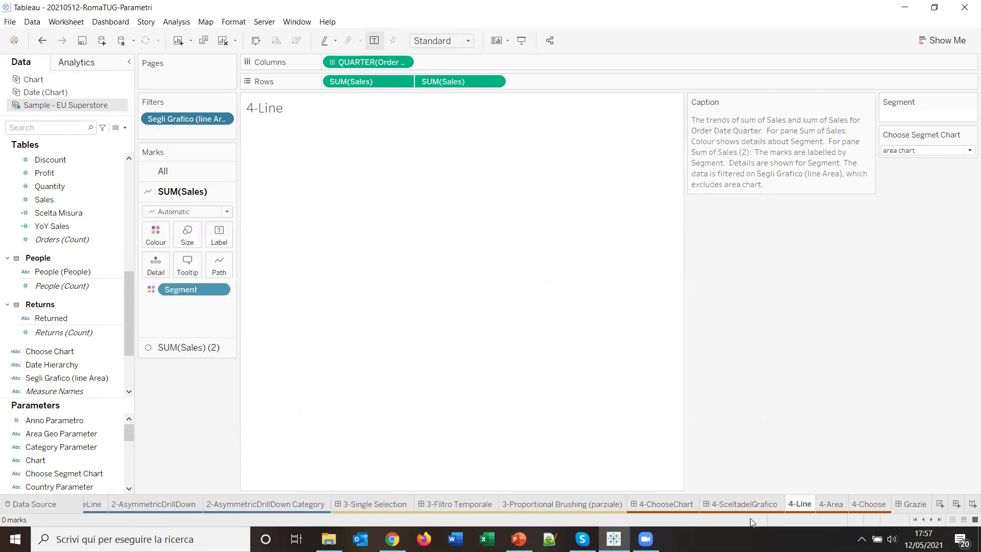
Open the 3-Proportional Brushing (parziale) worksheet and review its formatted caption text in the caption editor
{"action": "left_click", "coordinate": [472, 504]}
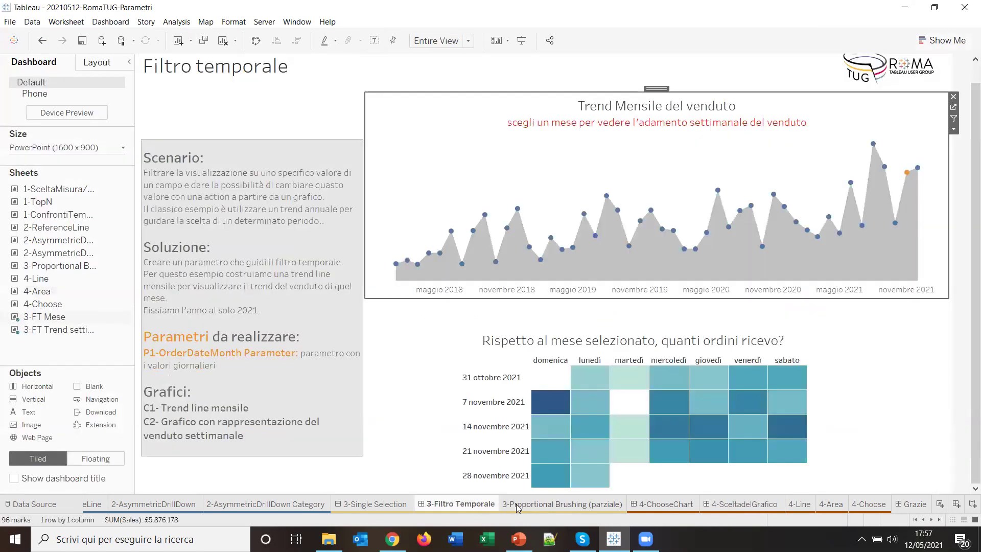
{"action": "left_click", "coordinate": [542, 503]}
{"action": "double_click", "coordinate": [886, 139]}
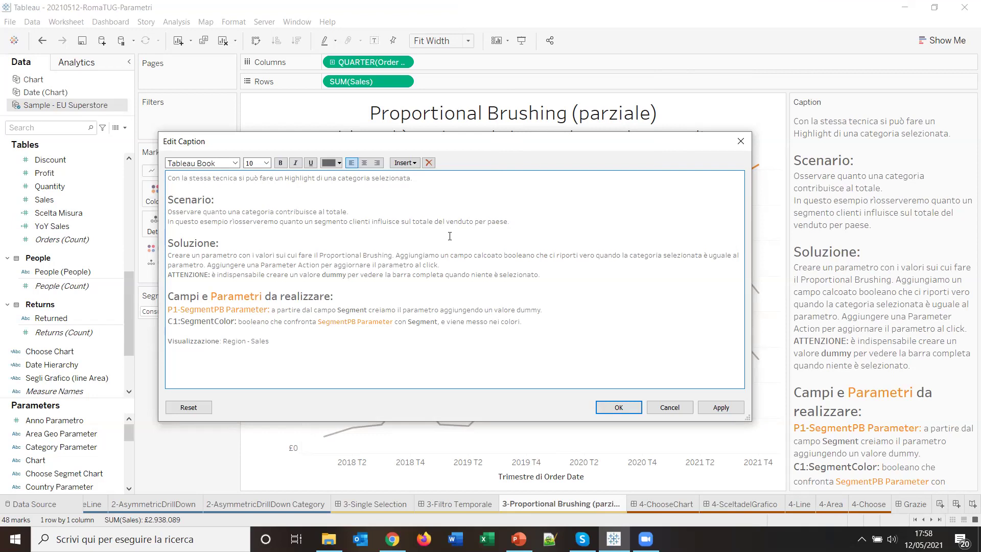
{"action": "left_click", "coordinate": [624, 407]}
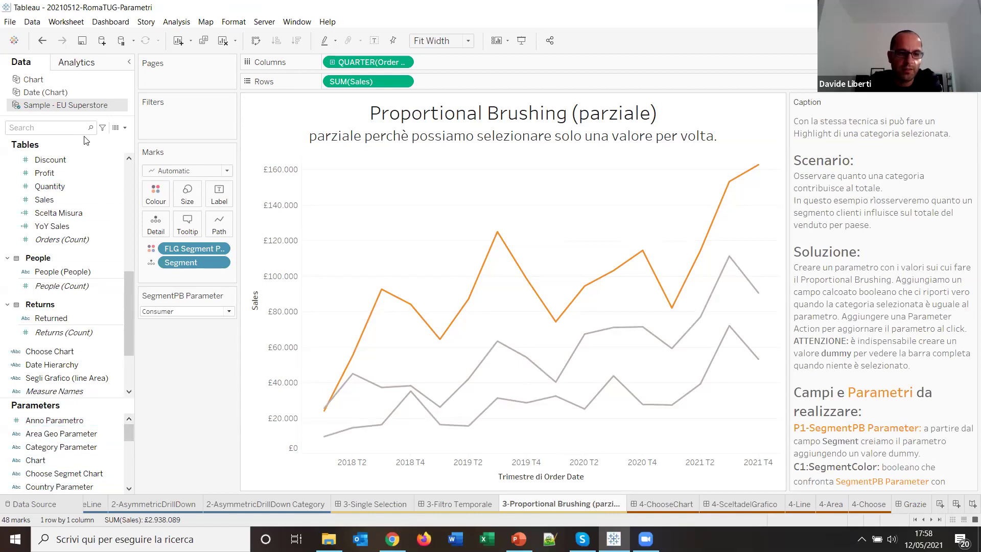
Start creating a parameter from the Region field in the Location hierarchy
{"action": "scroll", "coordinate": [64, 228], "scroll_direction": "up", "scroll_amount": 6}
{"action": "scroll", "coordinate": [64, 227], "scroll_direction": "up", "scroll_amount": 2}
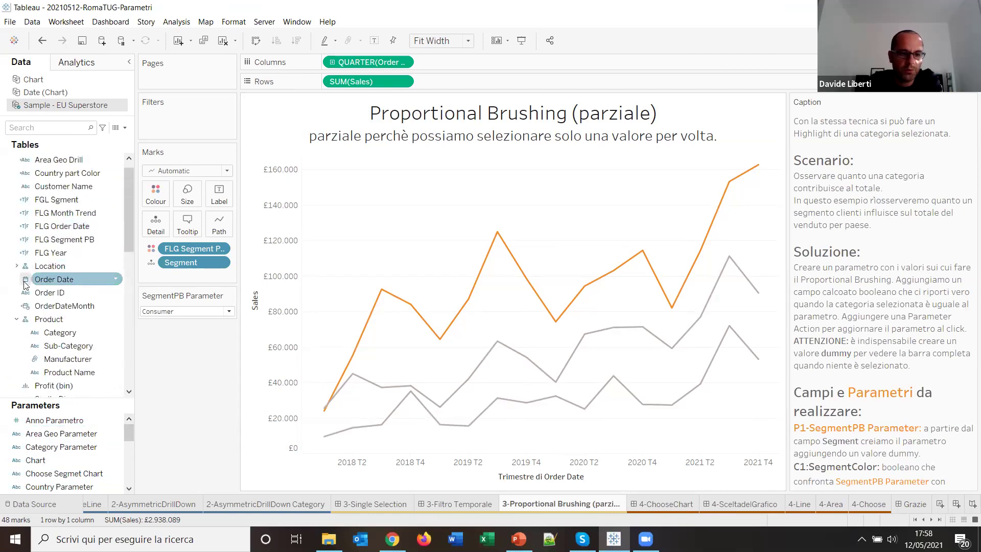
{"action": "left_click", "coordinate": [17, 265]}
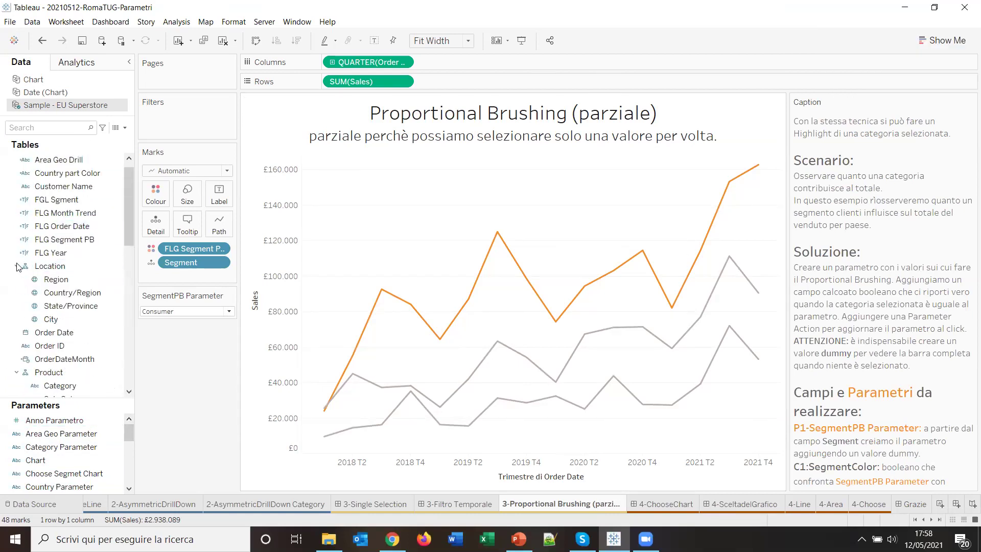
{"action": "left_click", "coordinate": [115, 279]}
{"action": "left_click", "coordinate": [115, 279]}
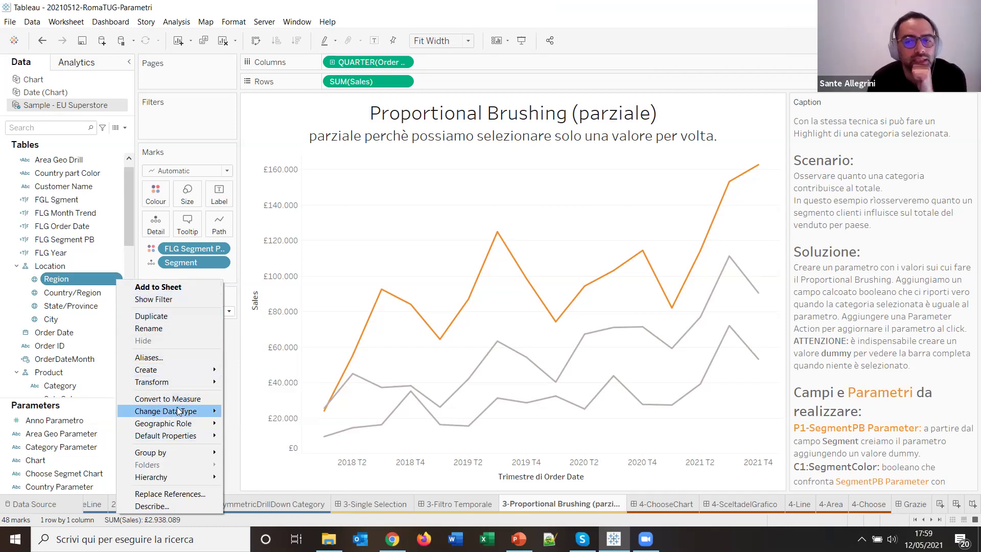
{"action": "mouse_move", "coordinate": [178, 412]}
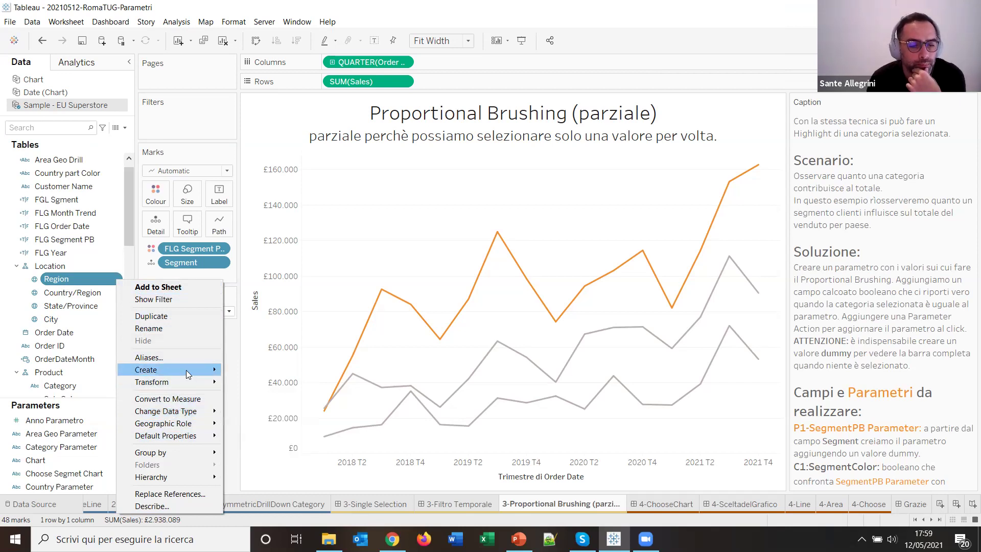
{"action": "mouse_move", "coordinate": [176, 370]}
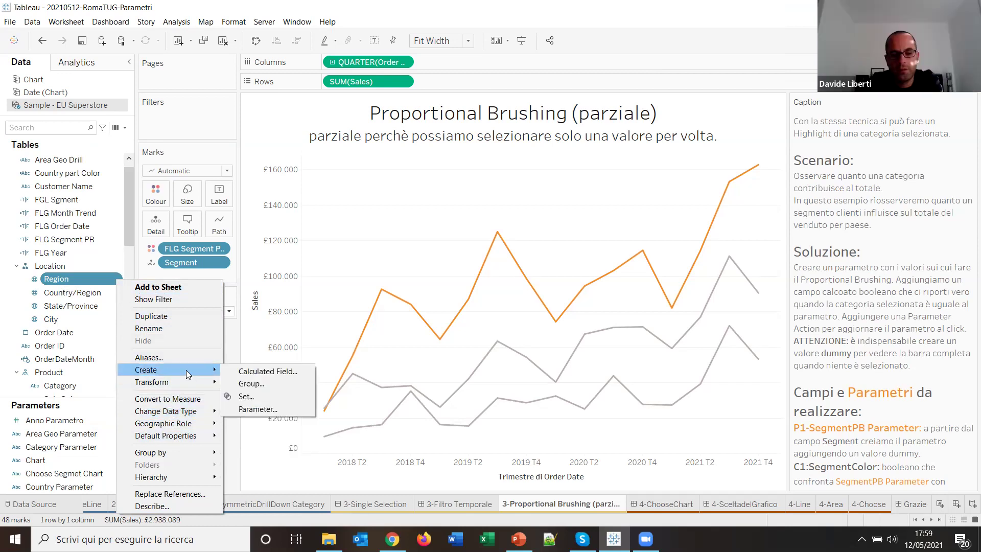
{"action": "left_click", "coordinate": [276, 410]}
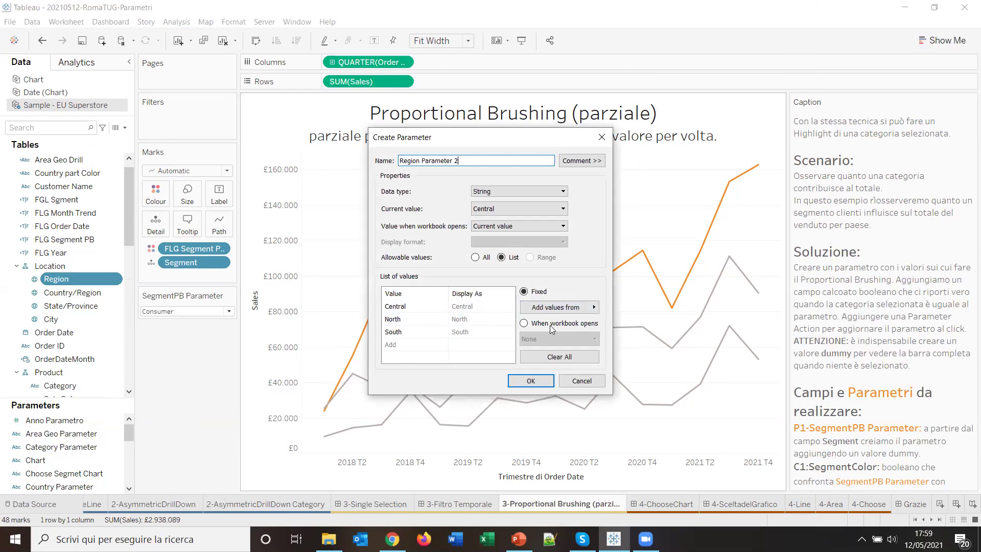
Set the parameter's values to load from Region in Sample - EU Superstore when the workbook opens, check the current value choices and discard the parameter
{"action": "left_click", "coordinate": [524, 324]}
{"action": "left_click", "coordinate": [591, 343]}
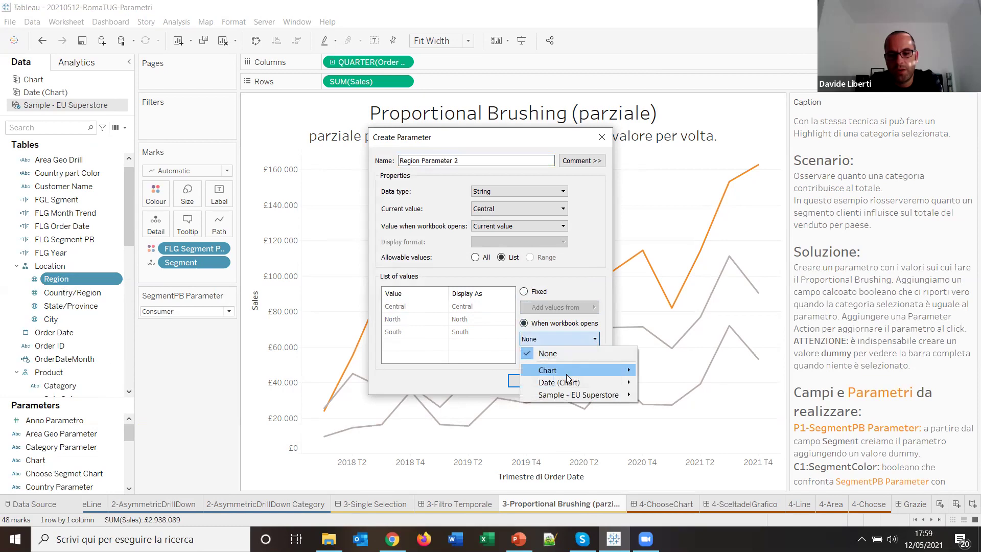
{"action": "mouse_move", "coordinate": [588, 398]}
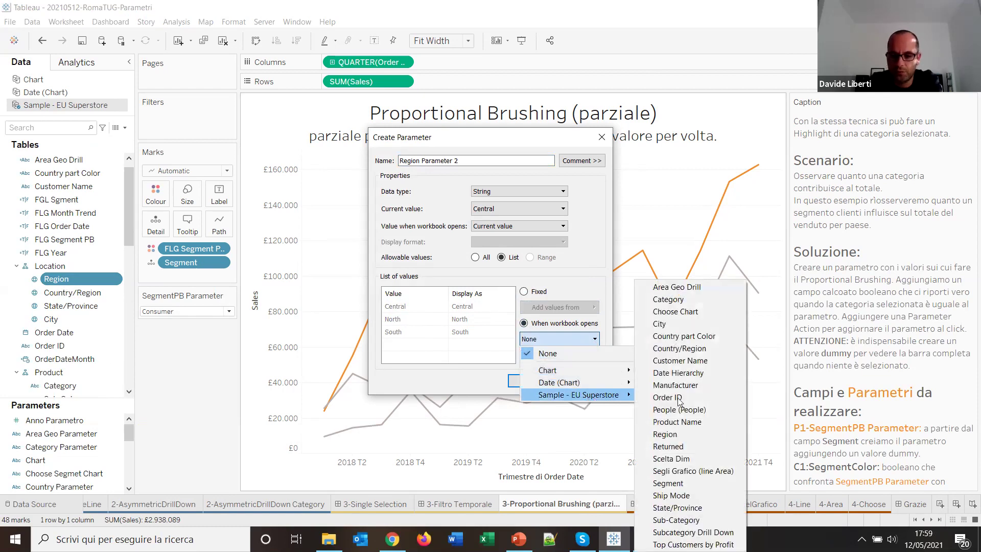
{"action": "left_click", "coordinate": [690, 435]}
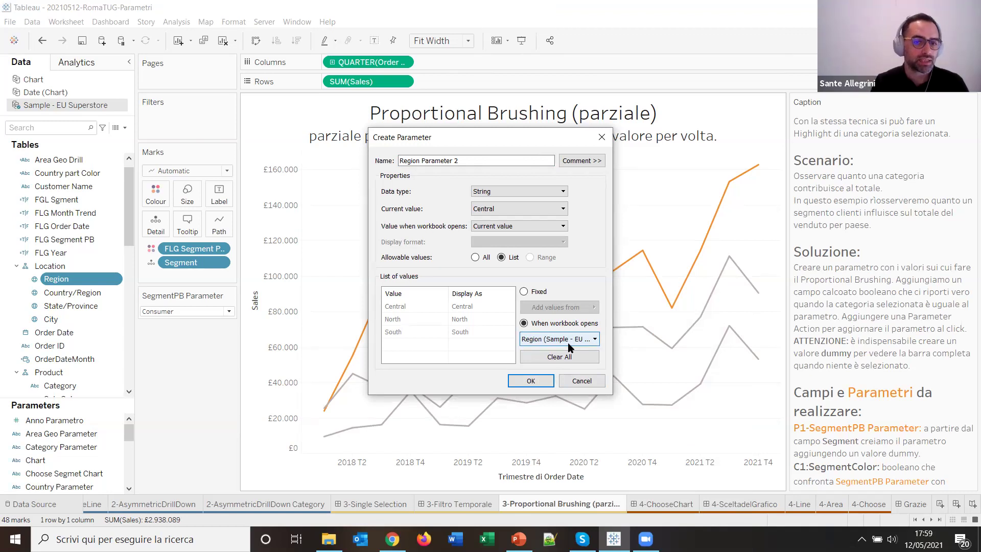
{"action": "left_click", "coordinate": [561, 210]}
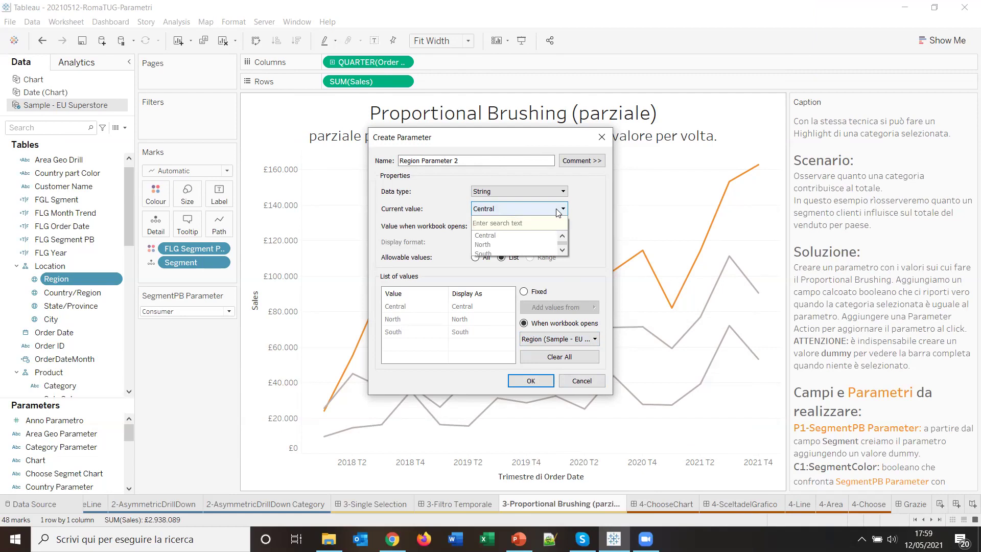
{"action": "left_click", "coordinate": [603, 139]}
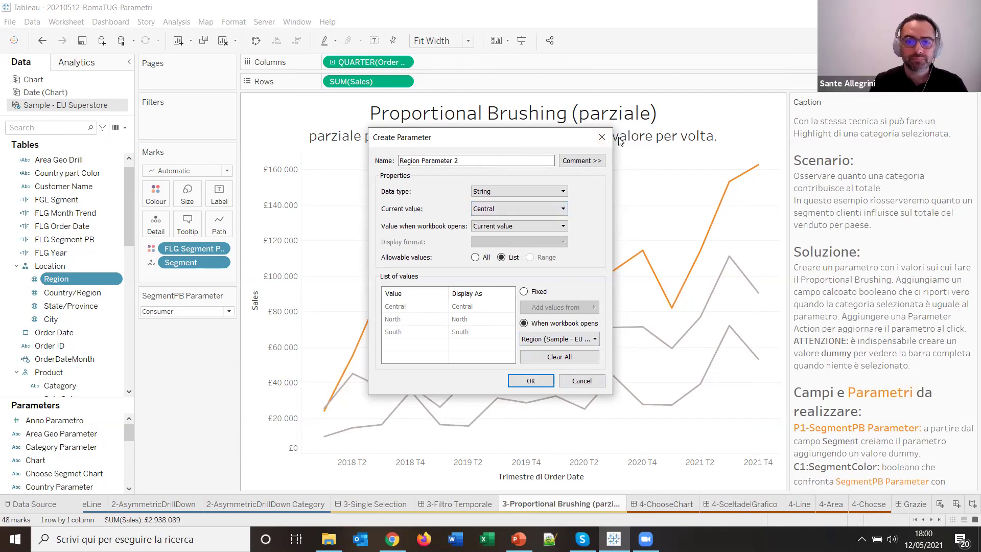
{"action": "left_click", "coordinate": [602, 137]}
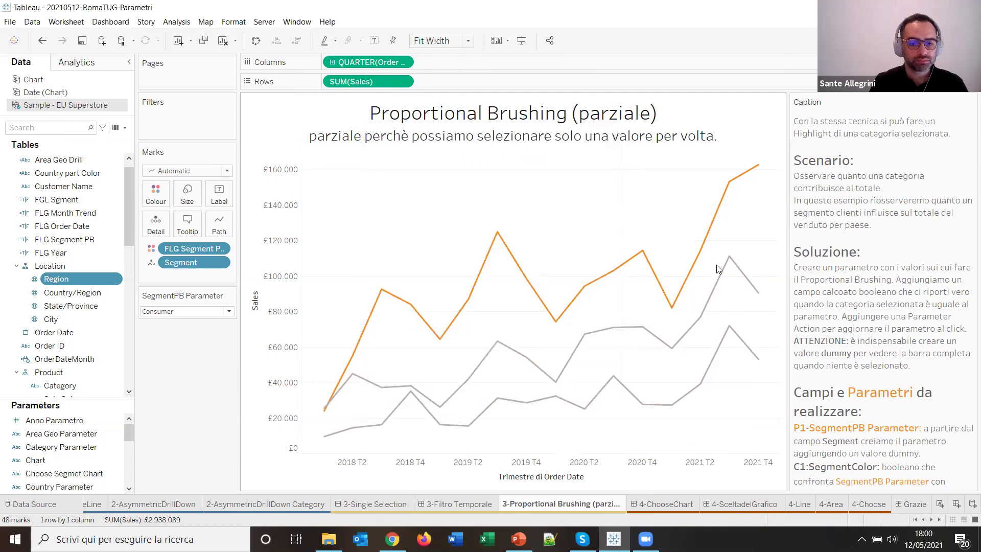
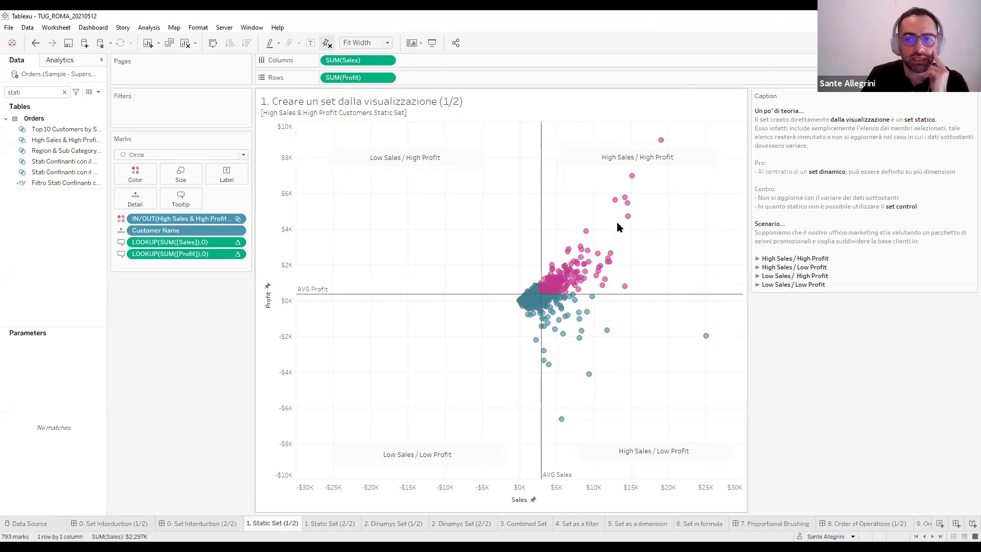
Widen the field list beside the Static Set (1/2) scatter plot and search the fields for "high"
{"action": "mouse_move", "coordinate": [616, 201]}
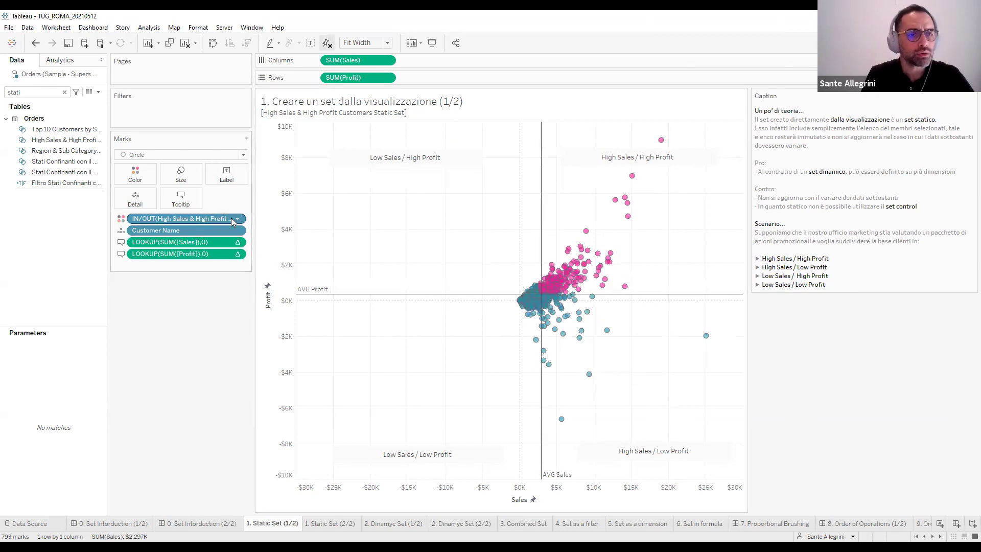
{"action": "mouse_move", "coordinate": [106, 292]}
{"action": "left_mouse_down"}
{"action": "mouse_move", "coordinate": [74, 291]}
{"action": "mouse_move", "coordinate": [126, 290]}
{"action": "left_mouse_up"}
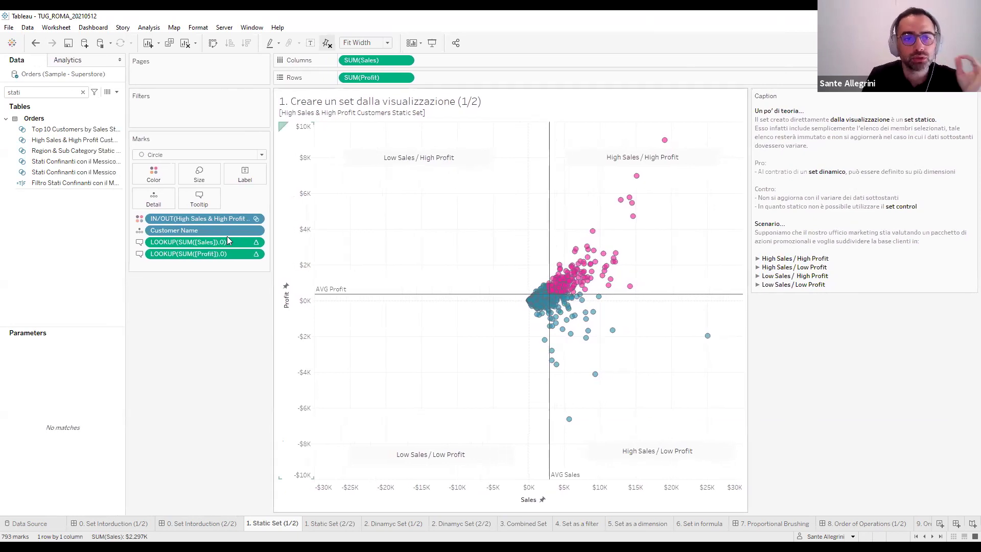
{"action": "left_click", "coordinate": [64, 93]}
{"action": "key", "text": "BackSpace"}
{"action": "key", "text": "BackSpace"}
{"action": "key", "text": "BackSpace"}
{"action": "key", "text": "BackSpace"}
{"action": "key", "text": "BackSpace"}
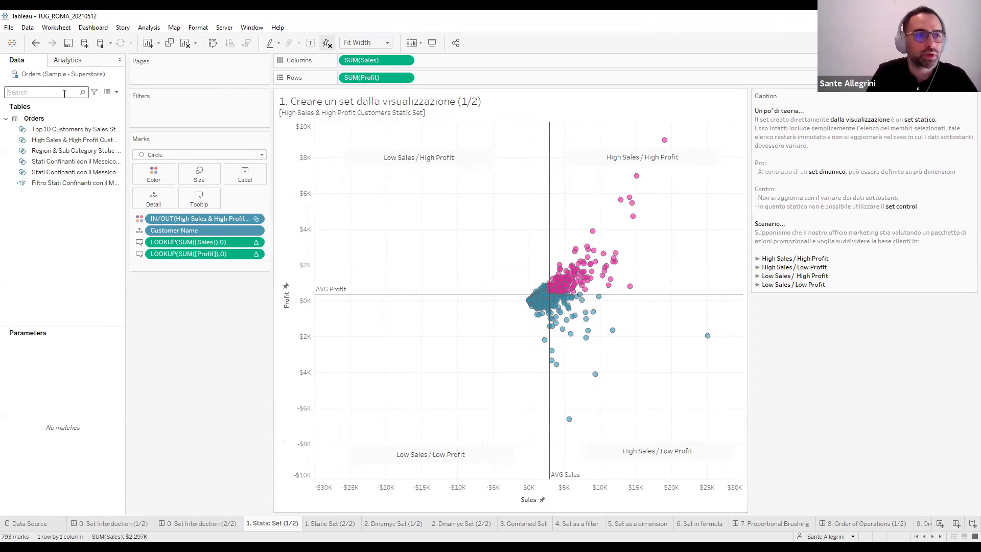
{"action": "type", "text": "high"}
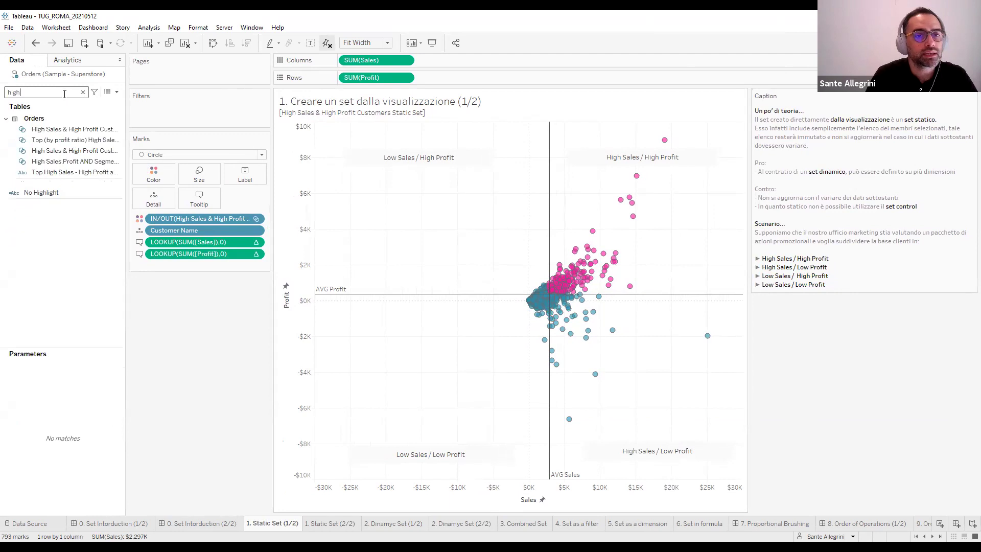
Look through the Orders fields matching "high" and check the options available for the first High Sales & High Profit Customers set
{"action": "left_click", "coordinate": [95, 173]}
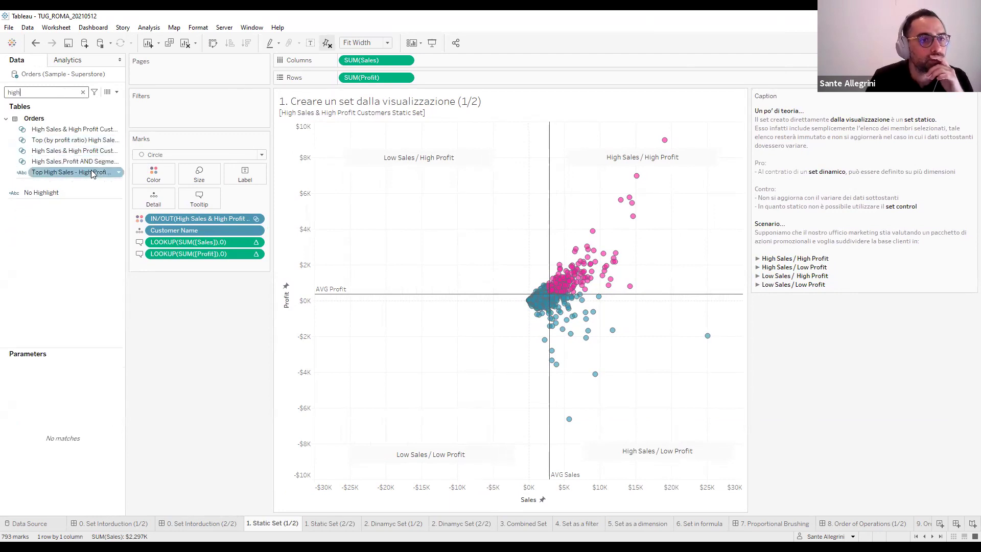
{"action": "left_click", "coordinate": [102, 162]}
{"action": "left_click", "coordinate": [111, 173]}
{"action": "left_click", "coordinate": [102, 151]}
{"action": "left_click", "coordinate": [106, 161]}
{"action": "left_click", "coordinate": [106, 141]}
{"action": "left_click", "coordinate": [106, 131]}
{"action": "left_click", "coordinate": [106, 139]}
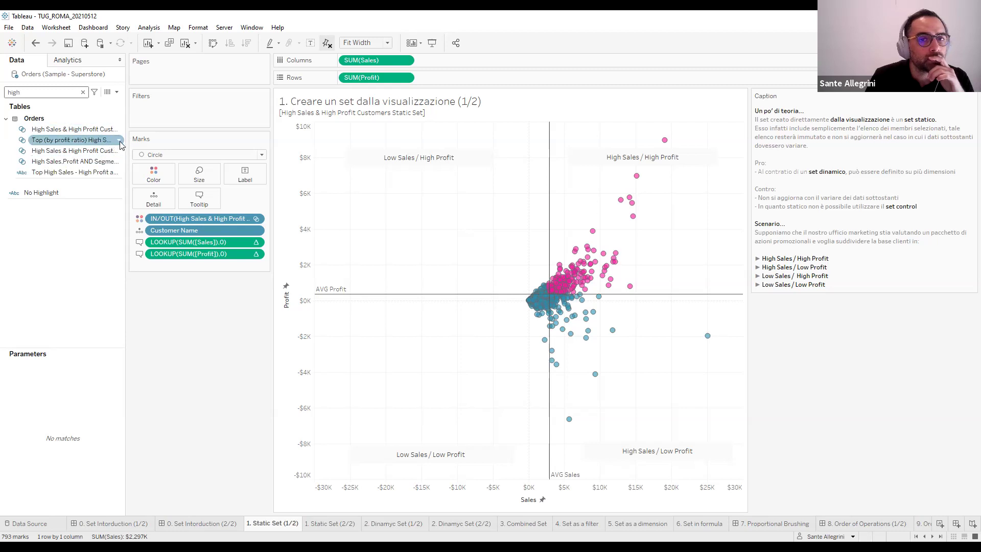
{"action": "left_click", "coordinate": [107, 133]}
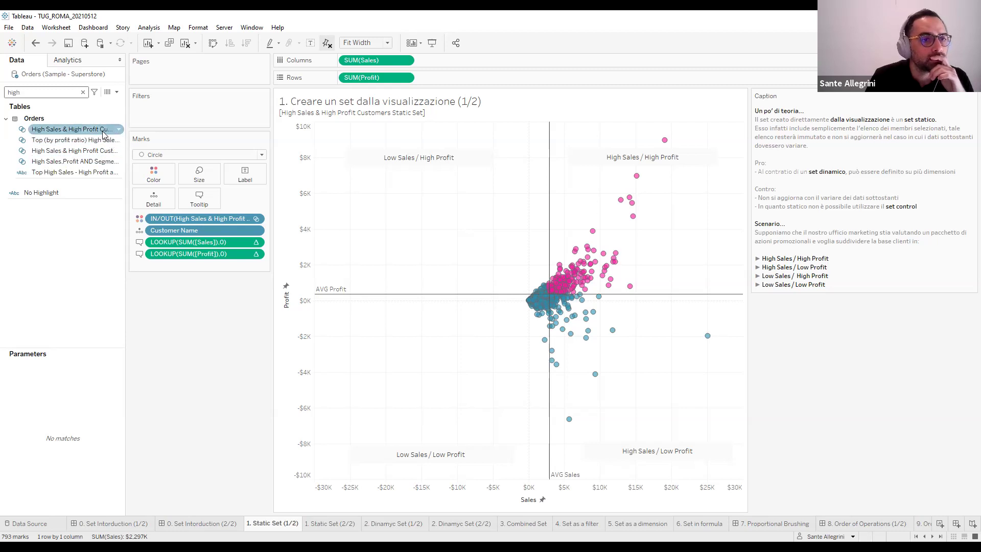
{"action": "right_click", "coordinate": [103, 132]}
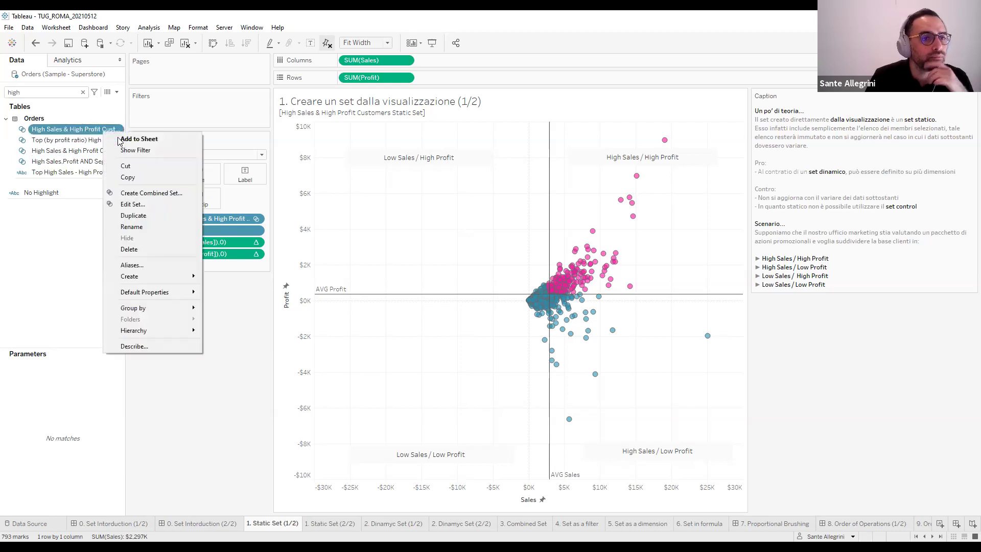
{"action": "left_click", "coordinate": [216, 301]}
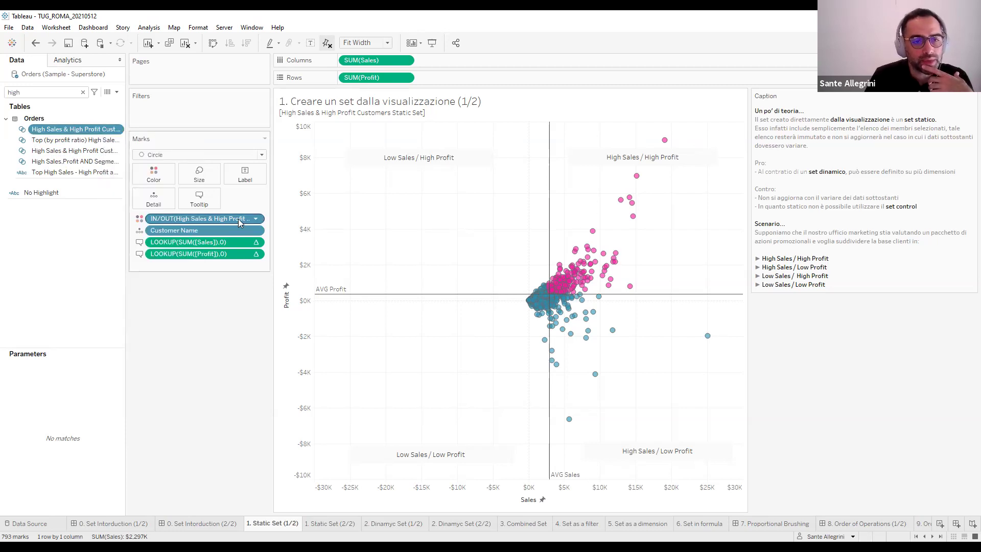
Remove the static set from the marks' colour and start creating a set from the customers in the High Sales / Low Profit quadrant
{"action": "left_click", "coordinate": [255, 218]}
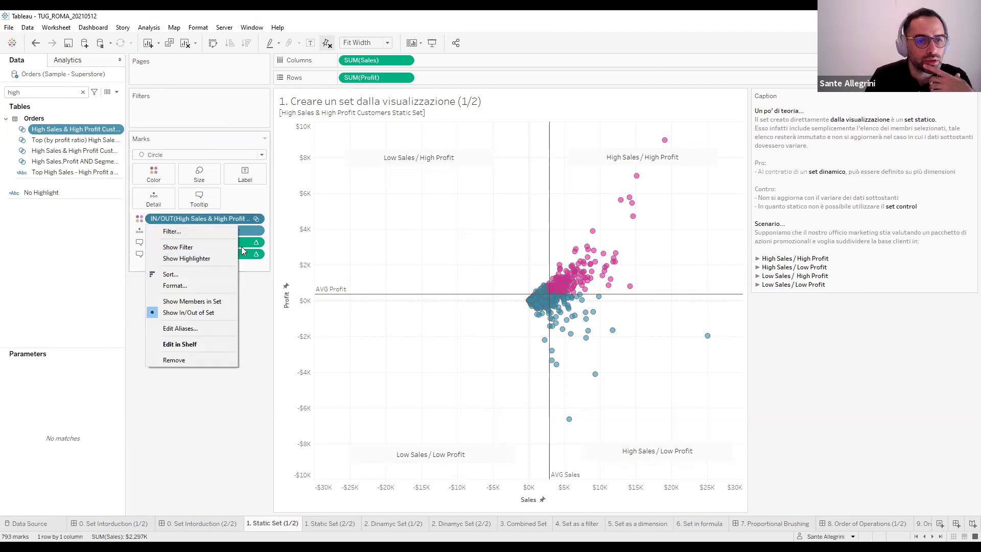
{"action": "left_click", "coordinate": [175, 362]}
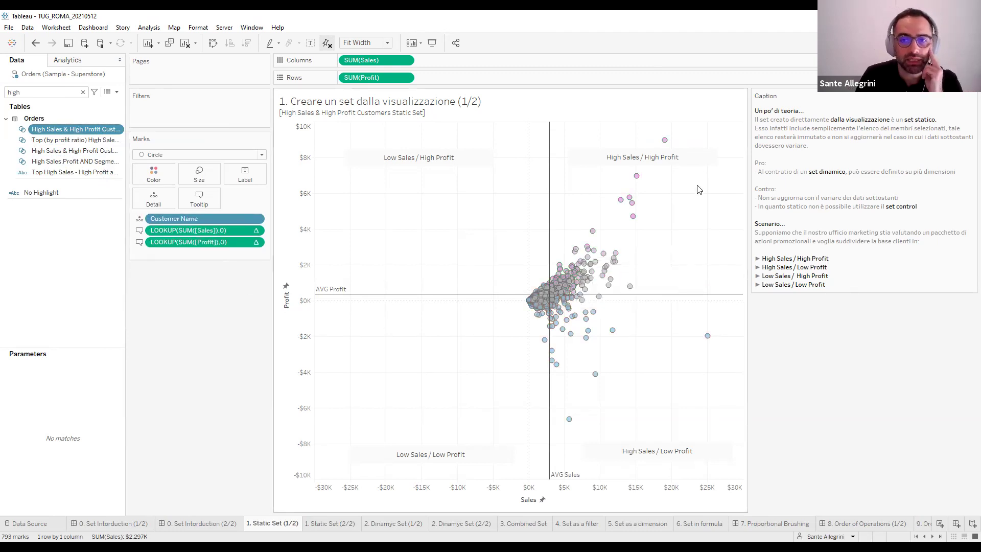
{"action": "left_click_drag", "start_coordinate": [734, 301], "coordinate": [553, 443]}
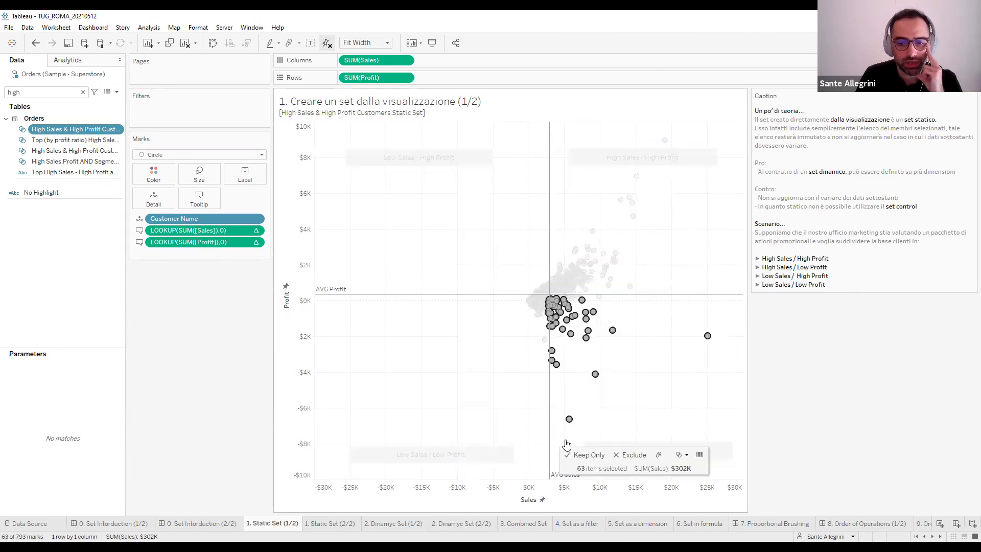
{"action": "left_click", "coordinate": [684, 457]}
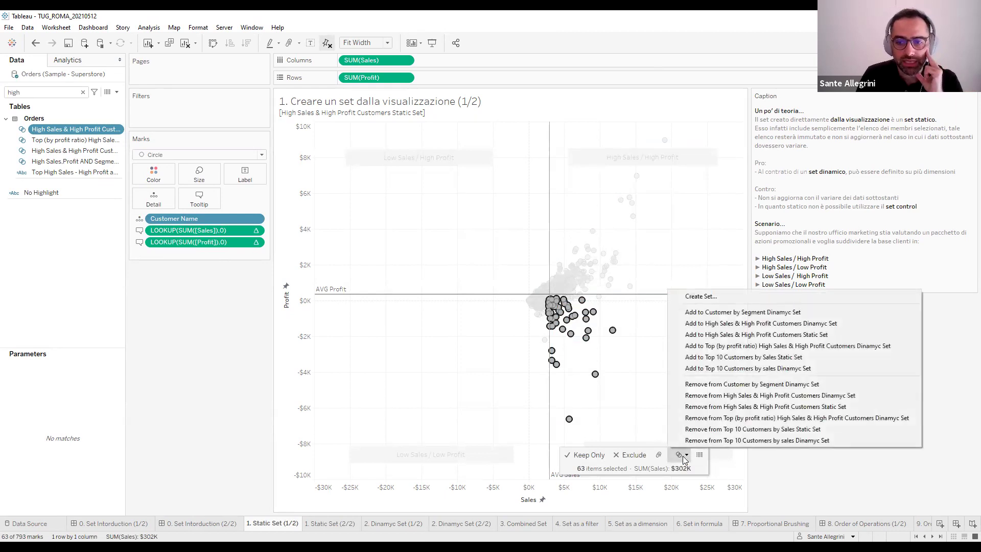
{"action": "left_click", "coordinate": [709, 300]}
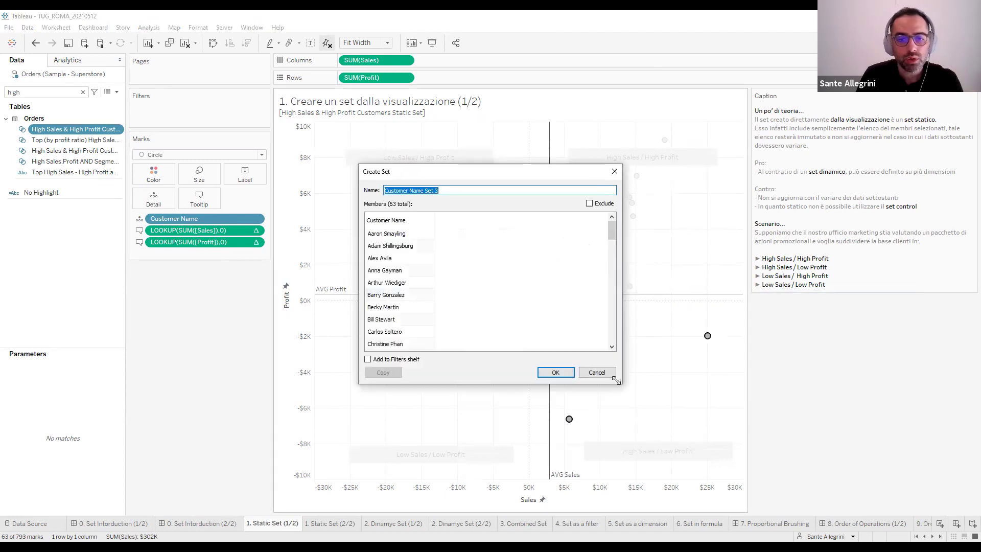
{"action": "left_click_drag", "start_coordinate": [616, 381], "coordinate": [681, 430]}
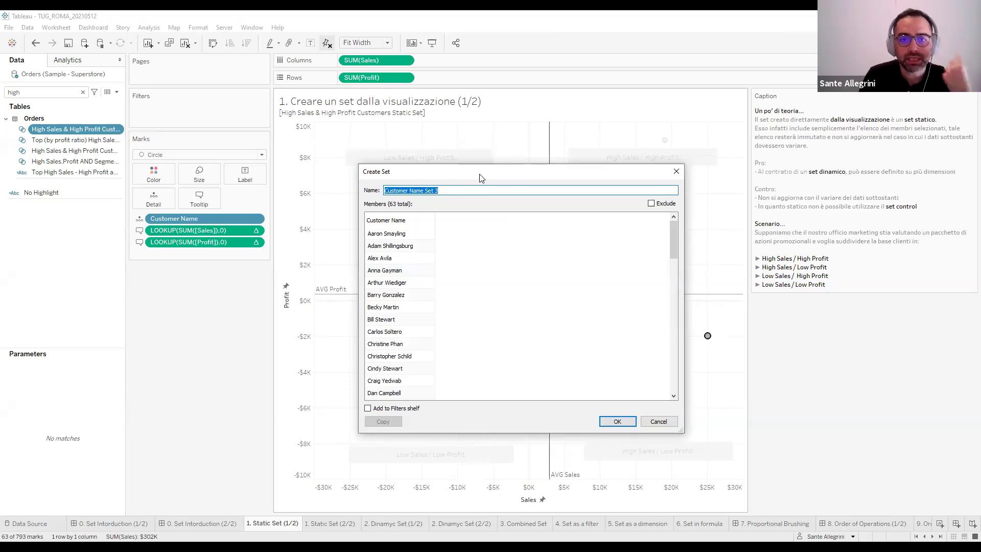
{"action": "left_click_drag", "start_coordinate": [481, 177], "coordinate": [498, 146]}
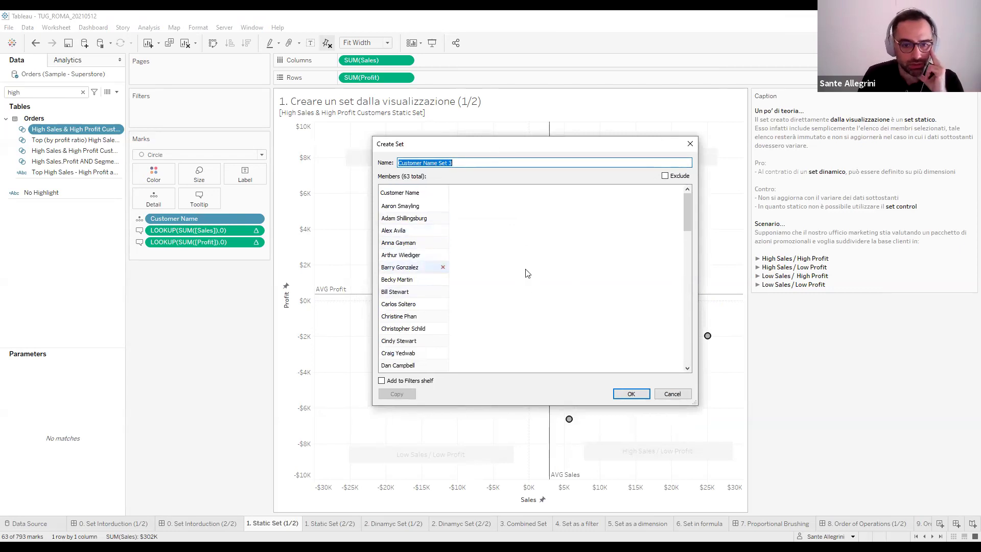
Remove six customers near the end of the new set's member list
{"action": "scroll", "coordinate": [495, 248], "scroll_direction": "down", "scroll_amount": 2}
{"action": "scroll", "coordinate": [494, 250], "scroll_direction": "down", "scroll_amount": 12}
{"action": "scroll", "coordinate": [481, 253], "scroll_direction": "up", "scroll_amount": 7}
{"action": "scroll", "coordinate": [450, 271], "scroll_direction": "down", "scroll_amount": 9}
{"action": "left_click", "coordinate": [444, 267]}
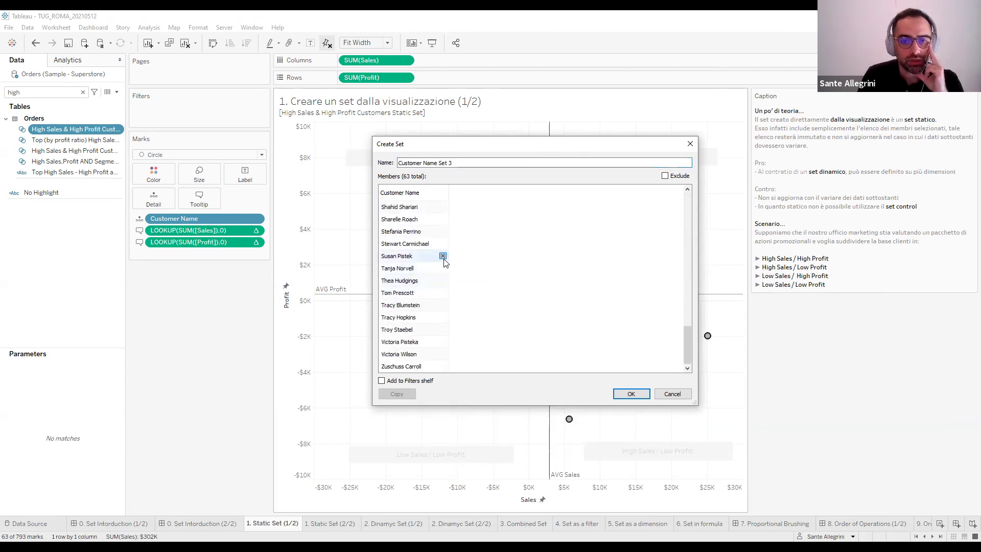
{"action": "left_click", "coordinate": [443, 265]}
{"action": "left_click", "coordinate": [443, 256]}
{"action": "left_click", "coordinate": [440, 244]}
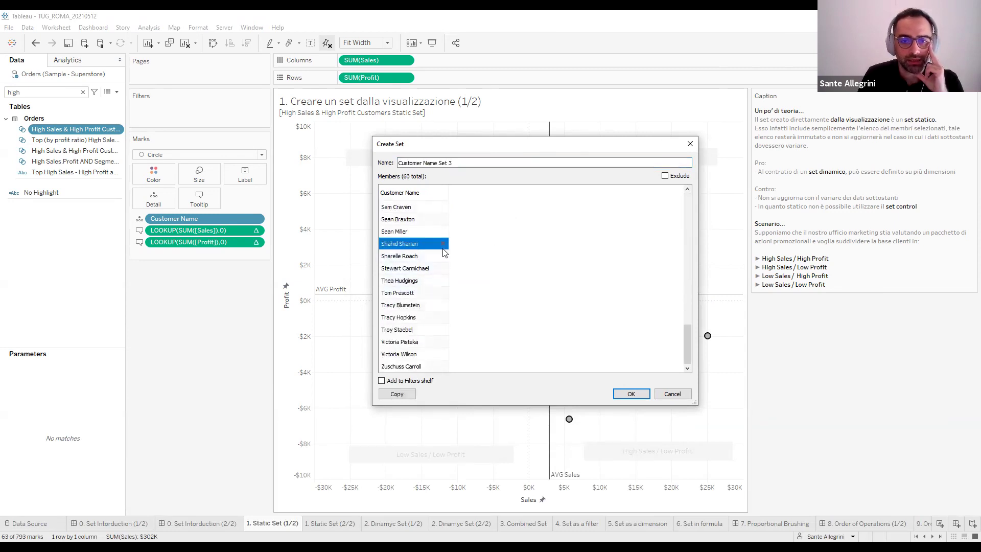
{"action": "left_click", "coordinate": [443, 243]}
{"action": "left_click", "coordinate": [443, 256]}
{"action": "left_click", "coordinate": [443, 267]}
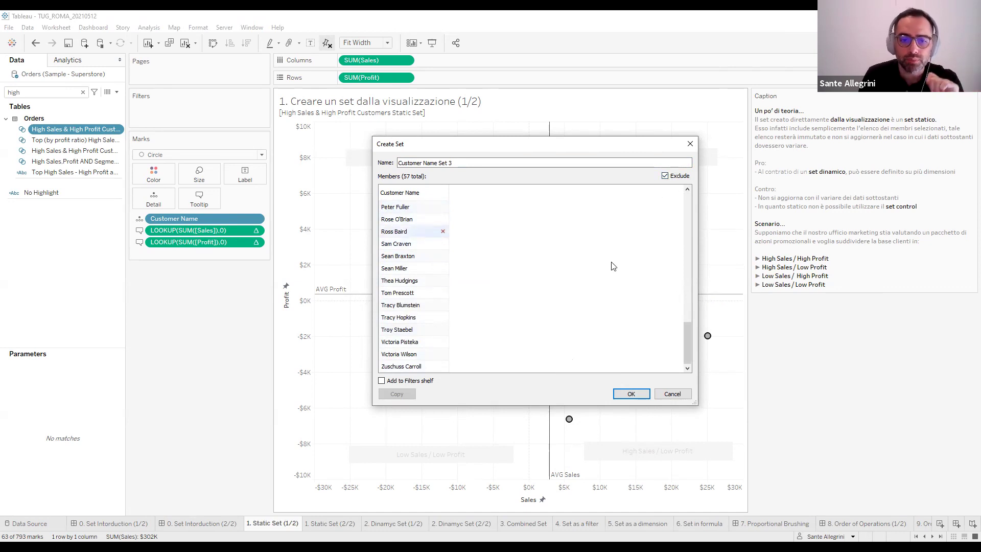
Turn off Exclude and discard the new set, then undo the removal of the static set from the marks' colour
{"action": "left_click", "coordinate": [666, 176]}
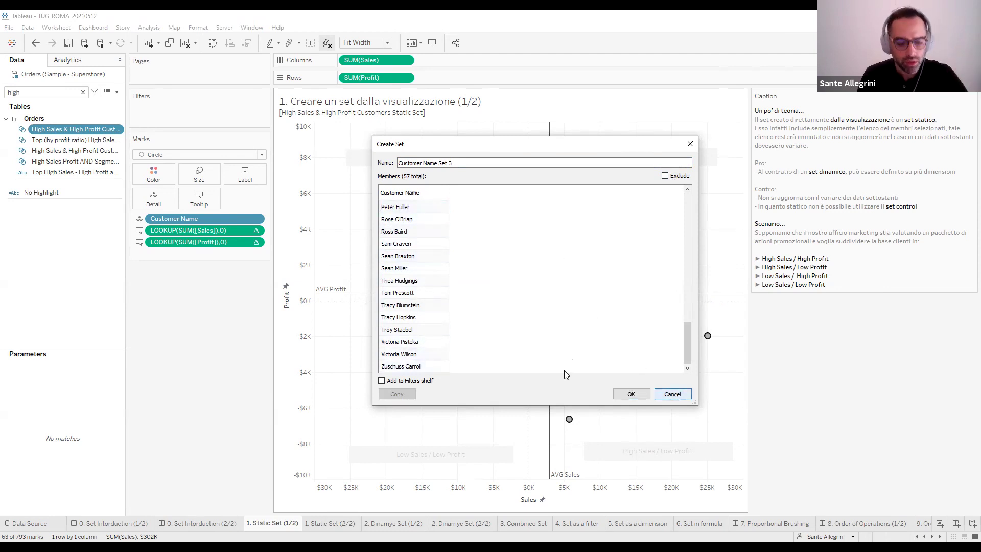
{"action": "left_click", "coordinate": [674, 395]}
{"action": "key", "text": "Escape"}
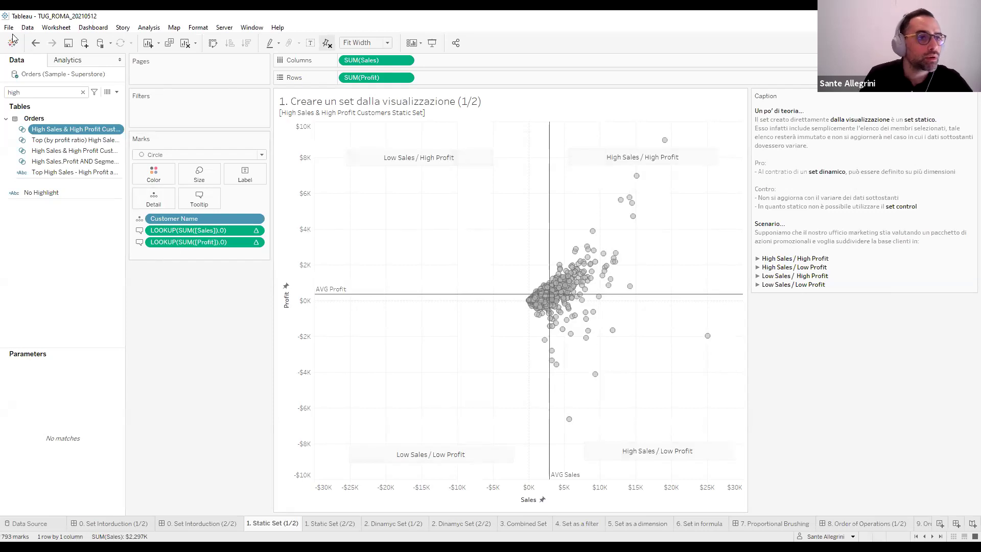
{"action": "left_click", "coordinate": [34, 44]}
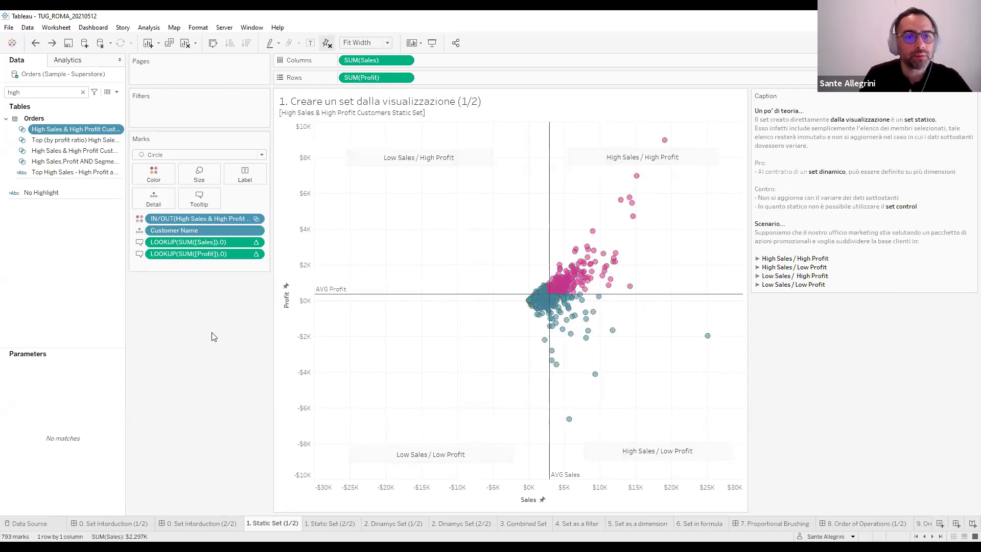
Open the High Sales & High Profit Customers Static Set for editing, examine its member list and close it without changes
{"action": "right_click", "coordinate": [76, 130]}
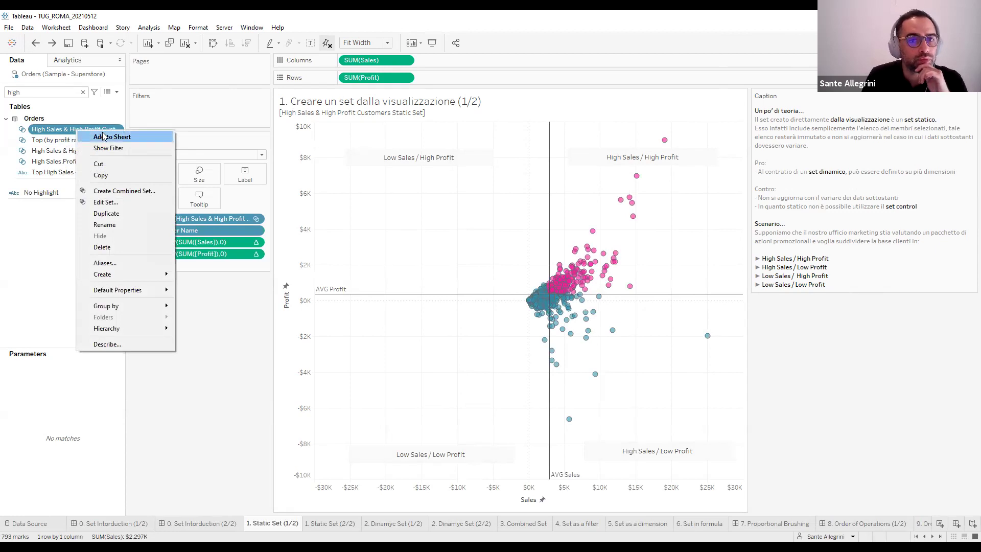
{"action": "left_click", "coordinate": [105, 203]}
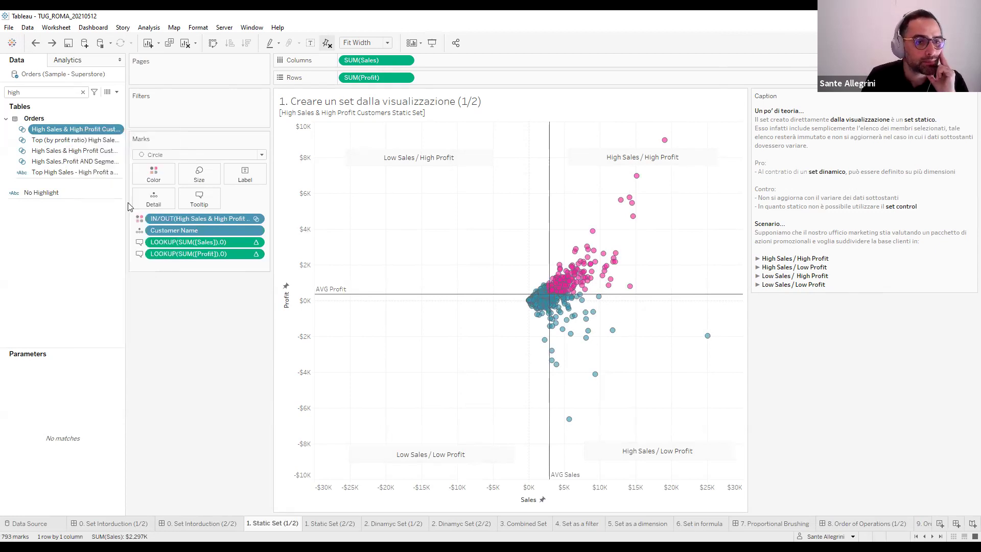
{"action": "left_click_drag", "start_coordinate": [556, 170], "coordinate": [550, 134]}
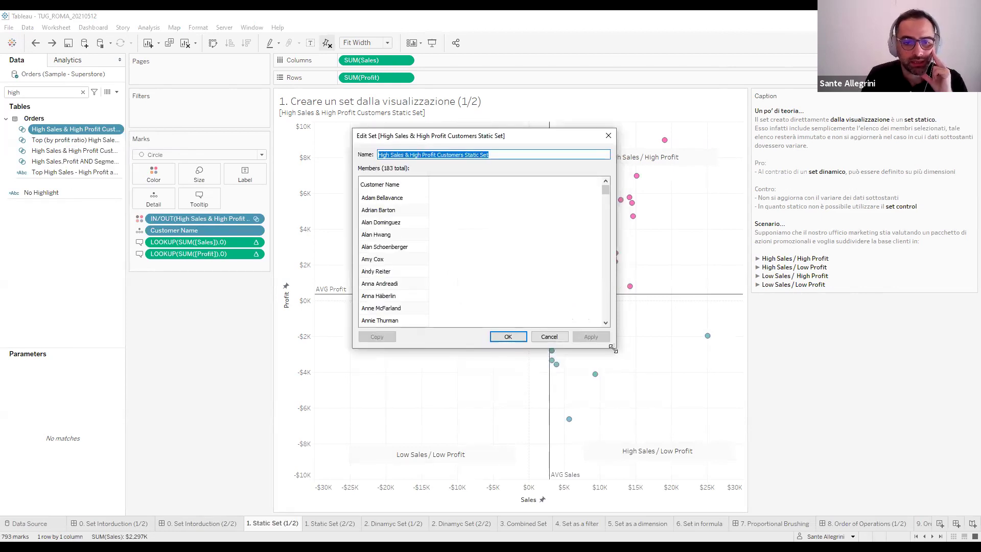
{"action": "left_click_drag", "start_coordinate": [613, 349], "coordinate": [681, 392]}
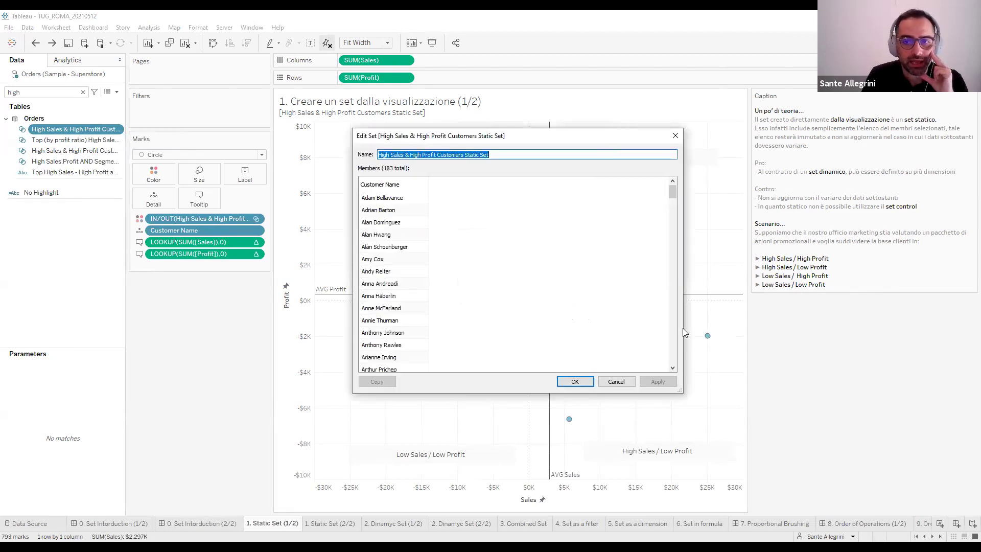
{"action": "left_click", "coordinate": [676, 137]}
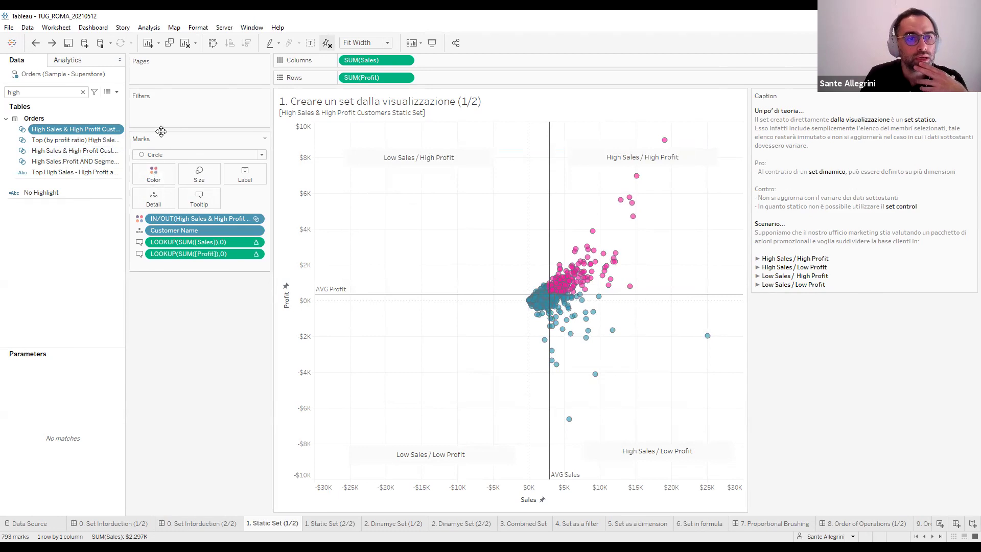
Check the In/Out display options of the static set and the colours assigned to In and Out, without changing them
{"action": "left_click", "coordinate": [257, 220]}
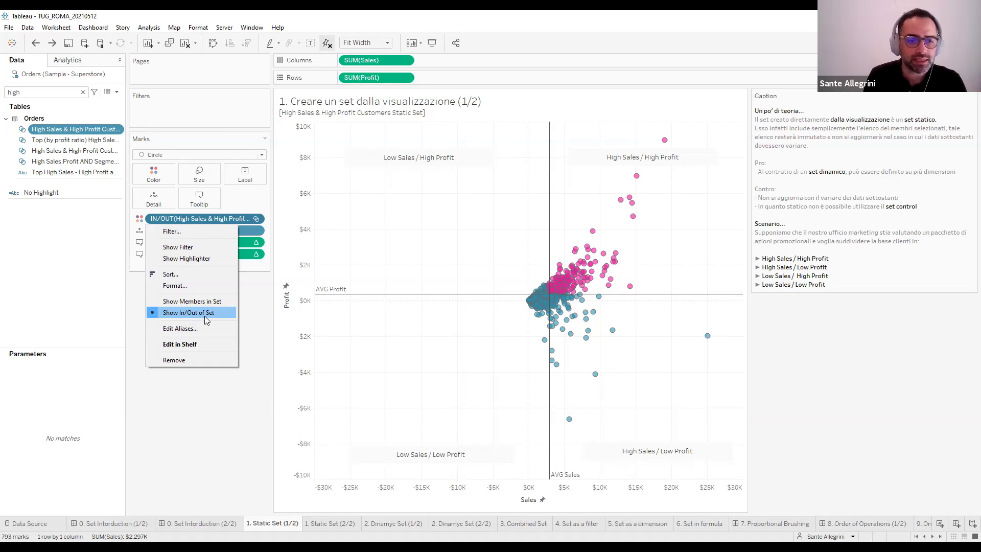
{"action": "left_click", "coordinate": [198, 428]}
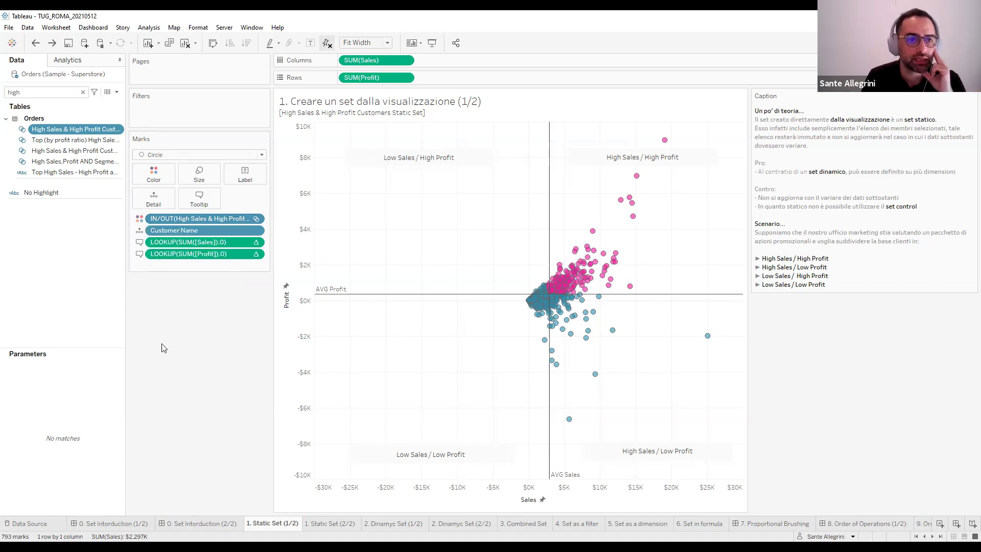
{"action": "left_click", "coordinate": [162, 184]}
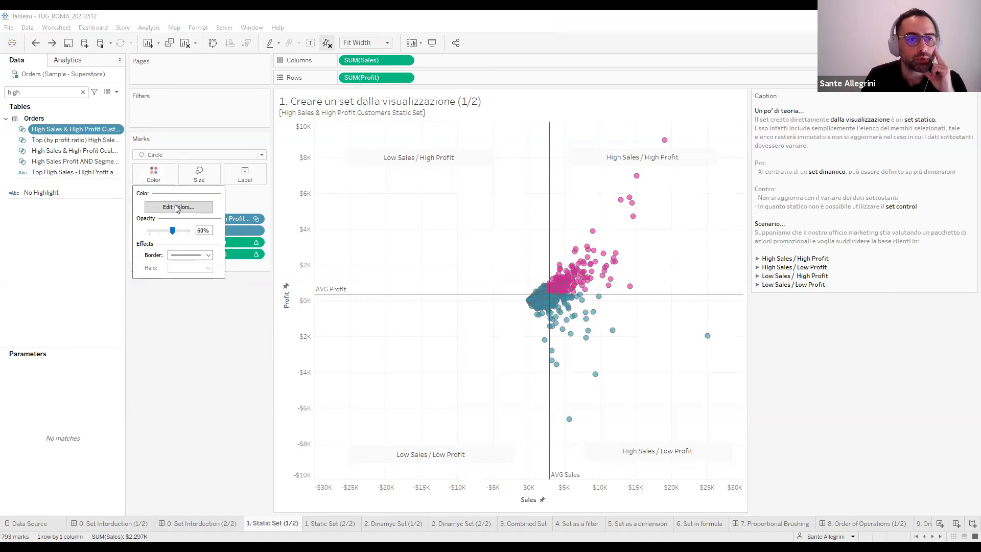
{"action": "left_click", "coordinate": [178, 206]}
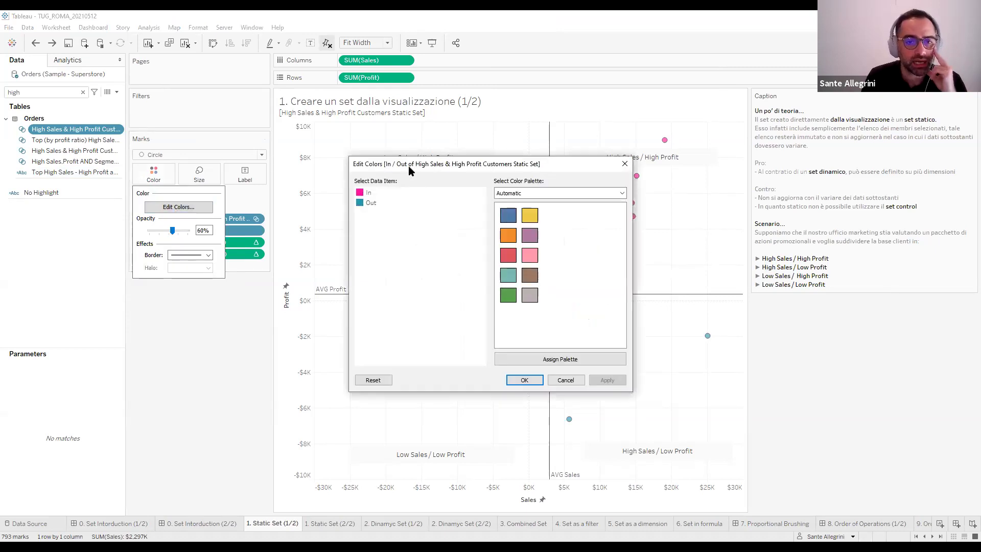
{"action": "left_click_drag", "start_coordinate": [407, 165], "coordinate": [420, 160]}
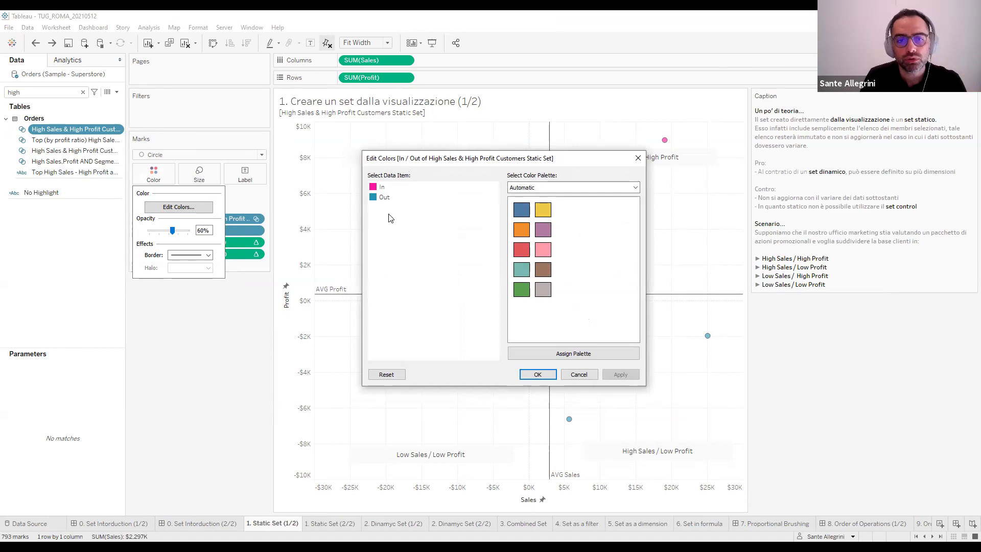
{"action": "left_click", "coordinate": [579, 375]}
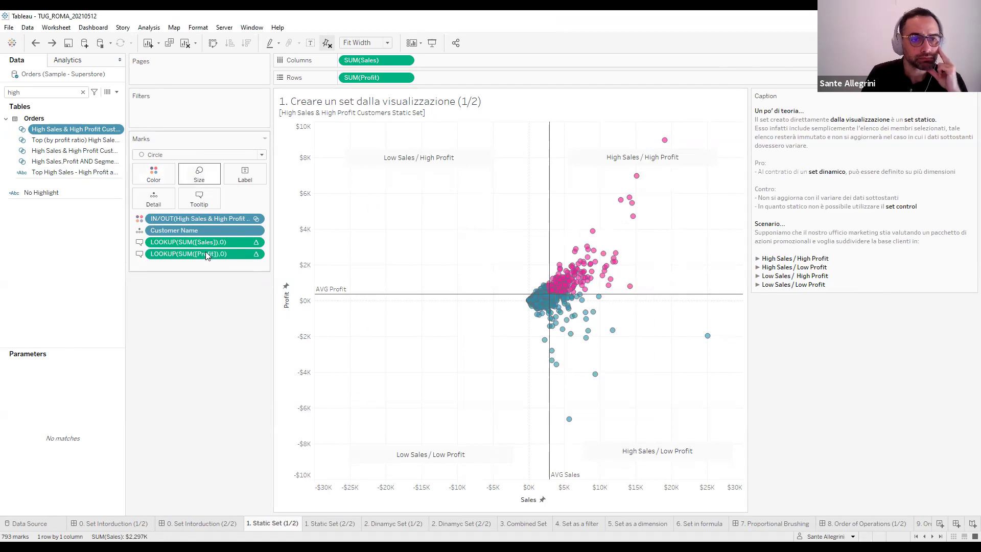
Show the static set's members instead of In/Out, review the colour assigned to each member, and undo the change
{"action": "right_click", "coordinate": [220, 219]}
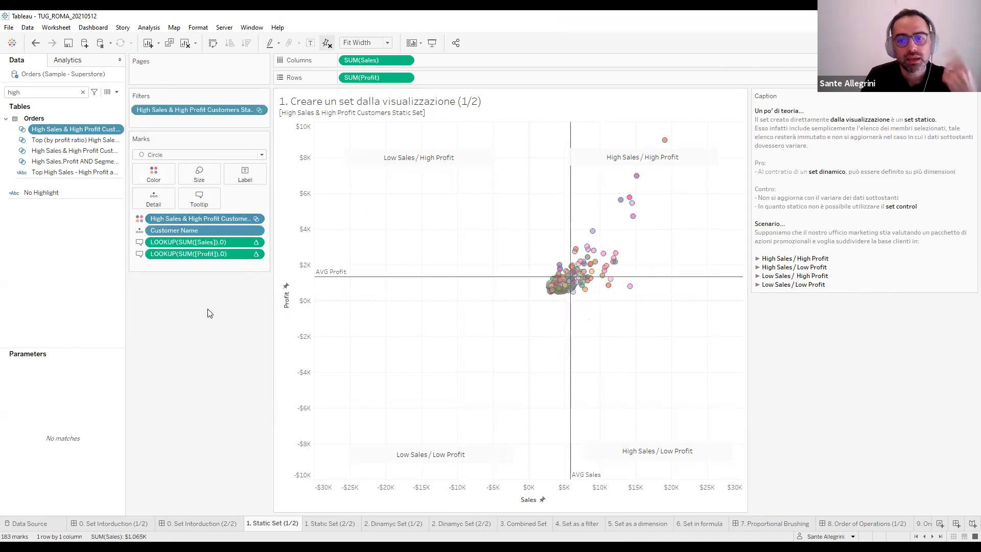
{"action": "mouse_move", "coordinate": [587, 290]}
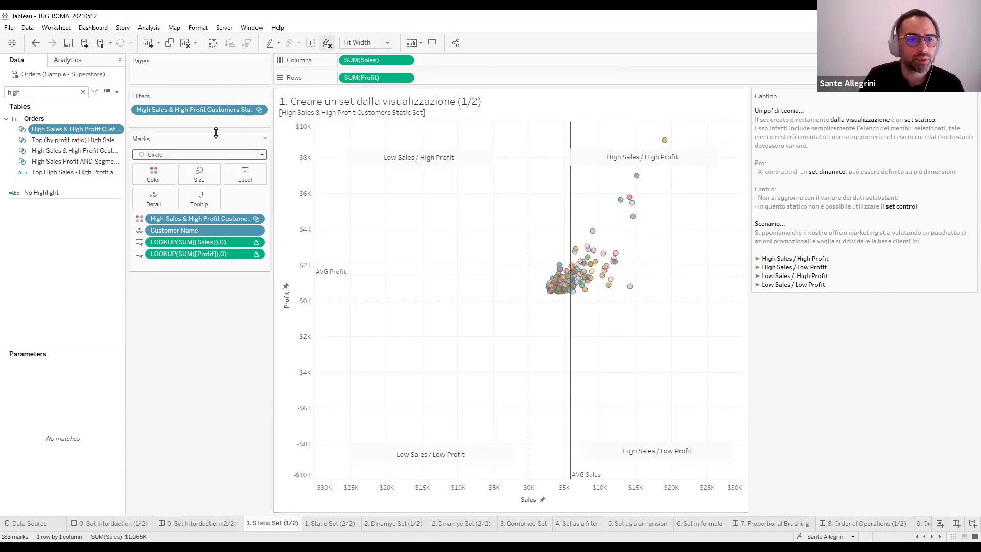
{"action": "left_click", "coordinate": [151, 178]}
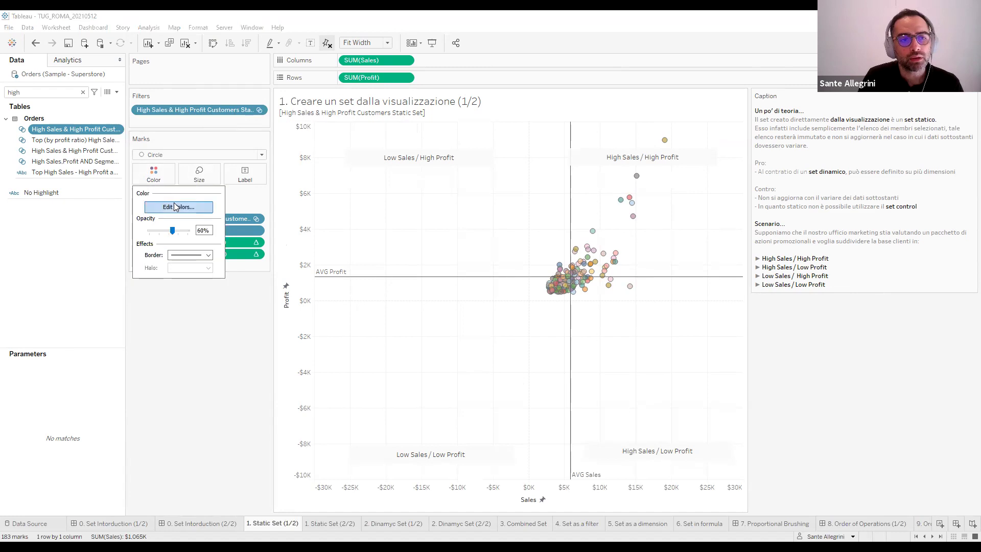
{"action": "left_click", "coordinate": [178, 207]}
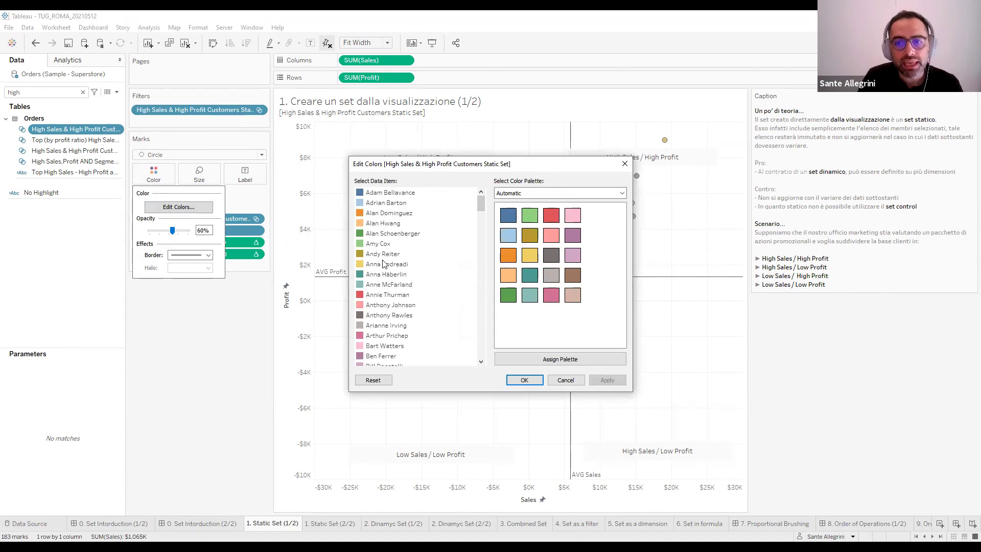
{"action": "left_click", "coordinate": [566, 381]}
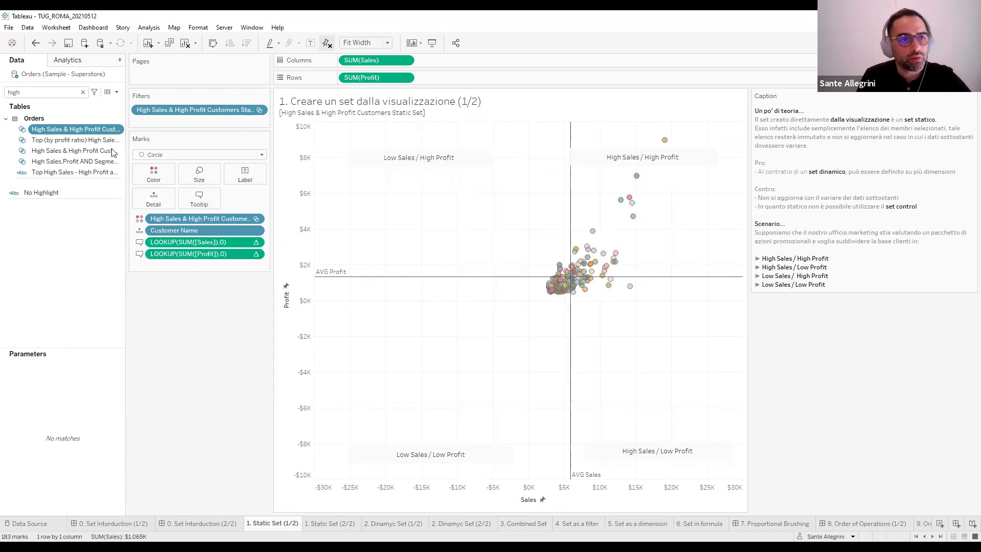
{"action": "left_click", "coordinate": [34, 44]}
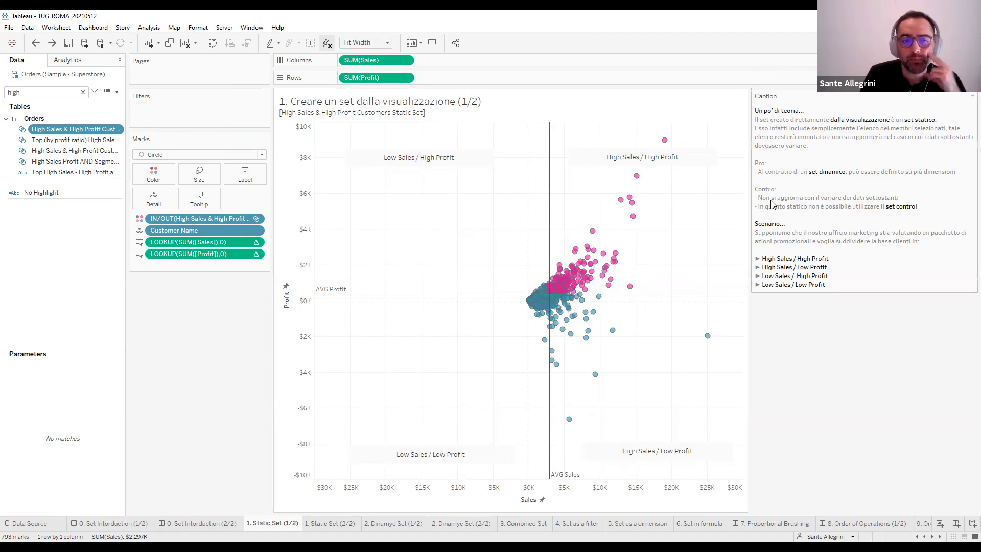
Open the 1. Static Set (2/2) sheet, clear its mark selection and compare it with the 1. Static Set (1/2) sheet
{"action": "mouse_move", "coordinate": [634, 218]}
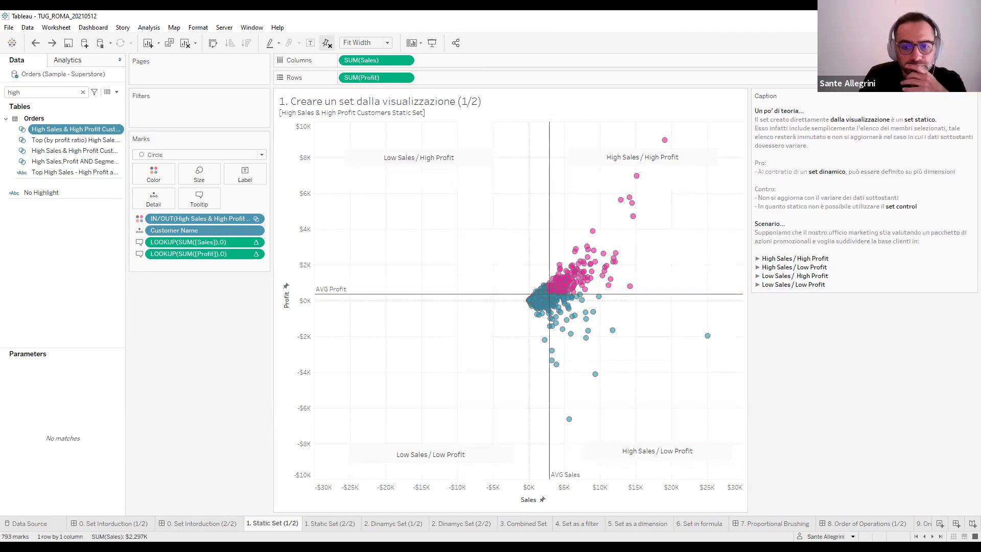
{"action": "left_click", "coordinate": [327, 525]}
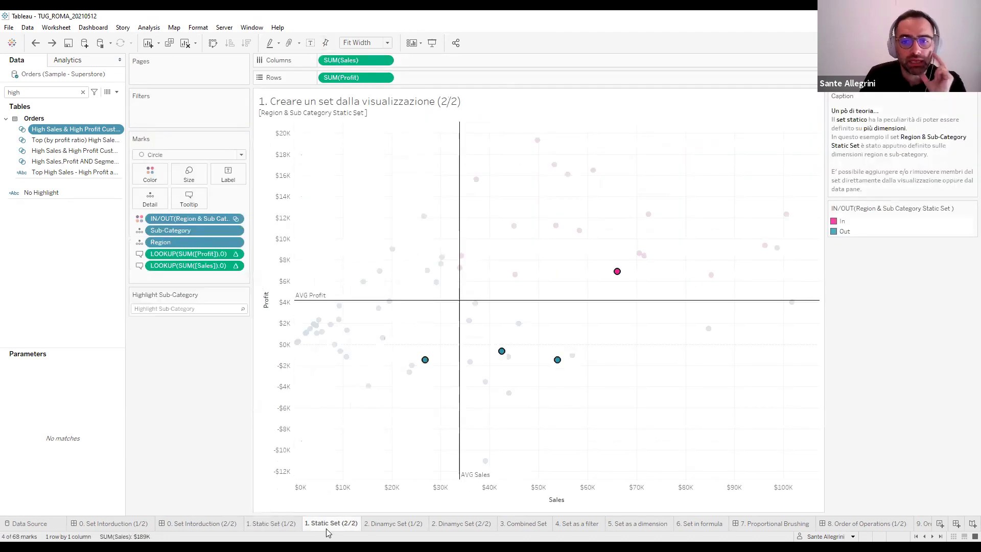
{"action": "left_click", "coordinate": [558, 360]}
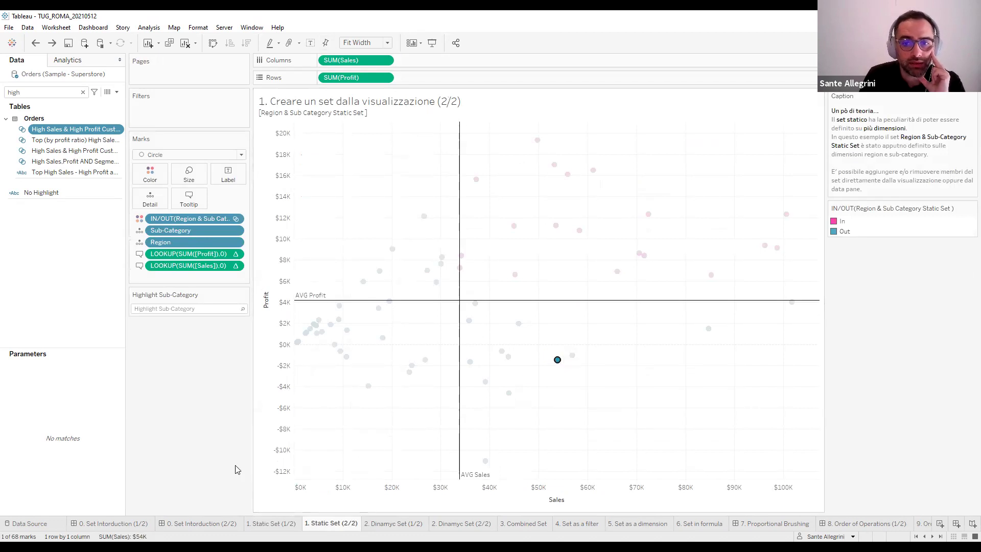
{"action": "mouse_move", "coordinate": [555, 363]}
{"action": "left_click", "coordinate": [530, 376]}
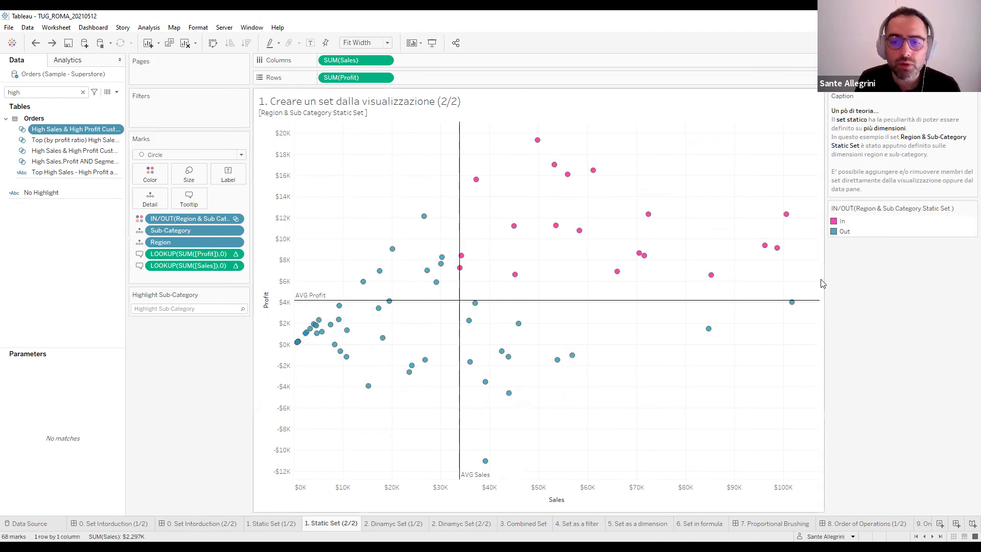
{"action": "mouse_move", "coordinate": [558, 362]}
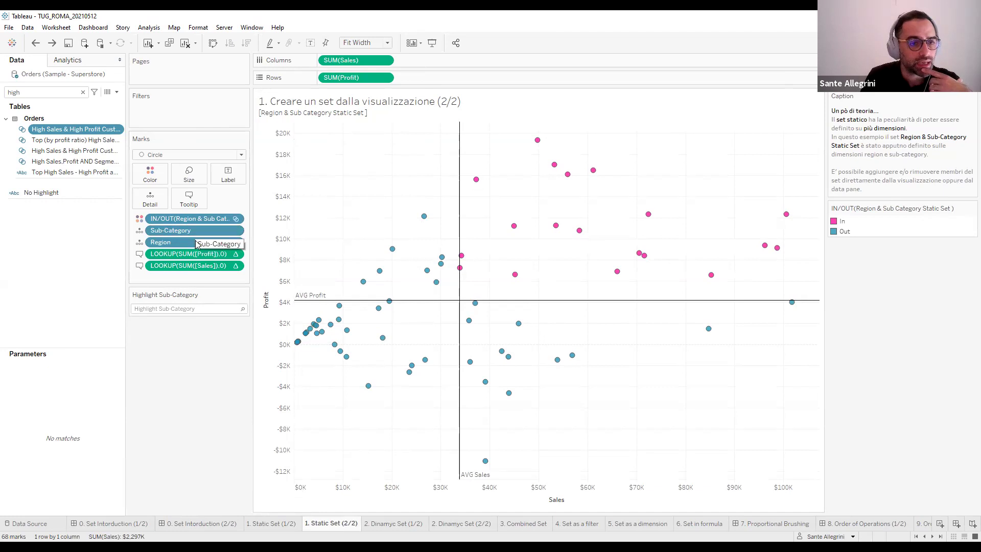
{"action": "left_click", "coordinate": [275, 527]}
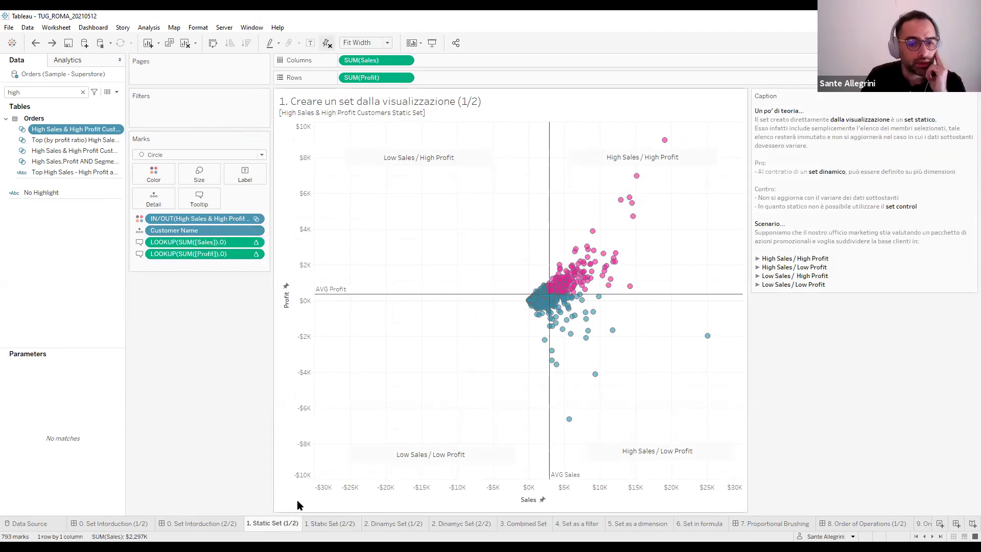
{"action": "left_click", "coordinate": [319, 524]}
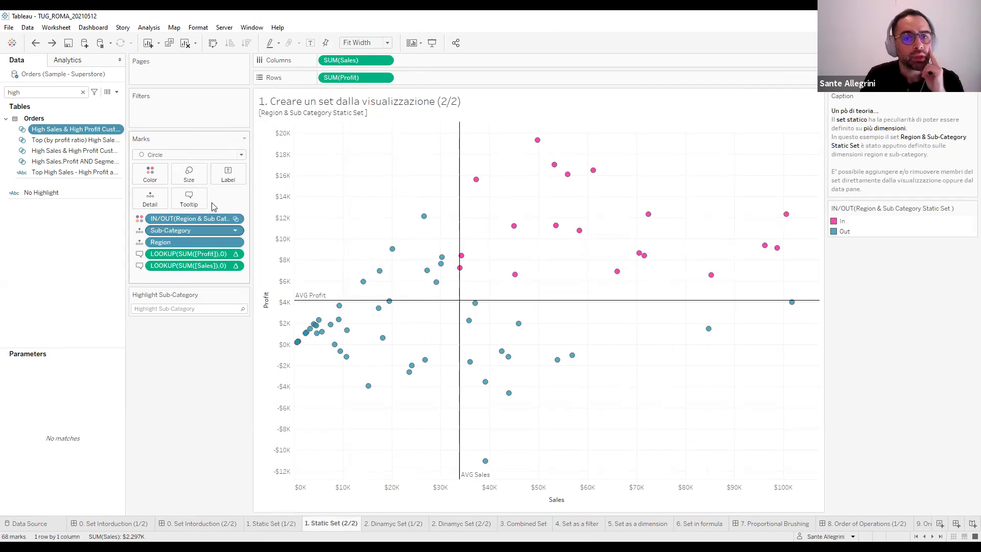
Remove the Region & Sub Category static set from the marks' colour and start creating a set from the marks above both averages
{"action": "left_click", "coordinate": [235, 219]}
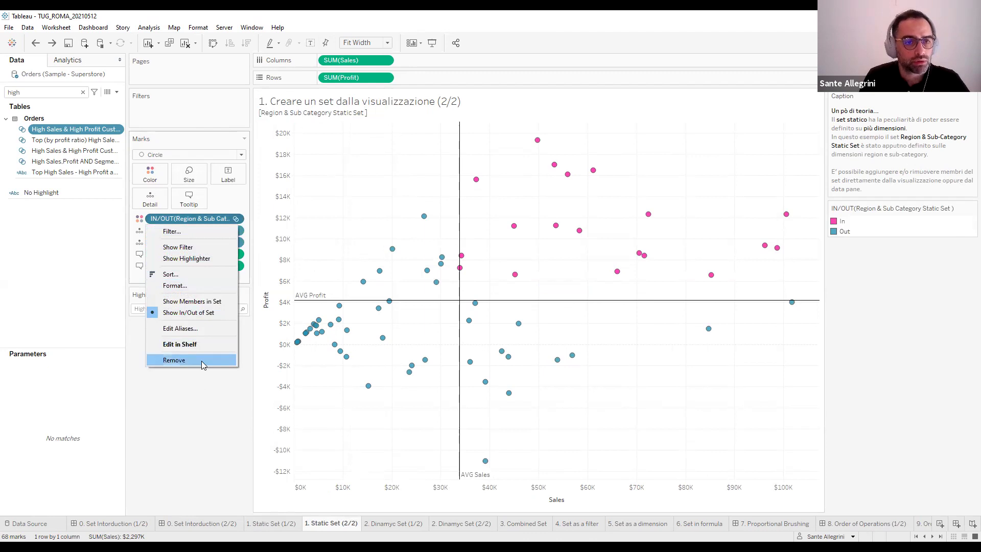
{"action": "left_click", "coordinate": [201, 361]}
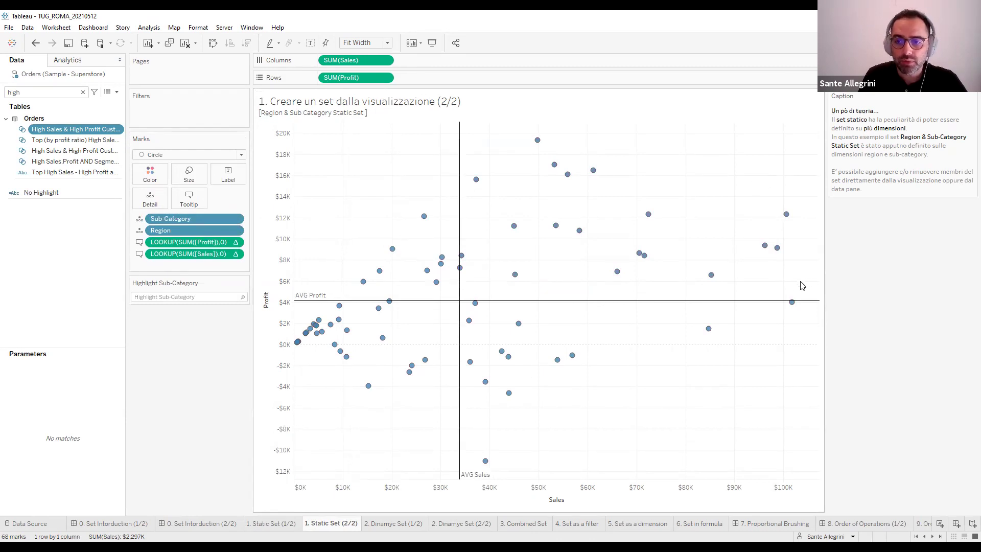
{"action": "left_click_drag", "start_coordinate": [805, 292], "coordinate": [463, 122]}
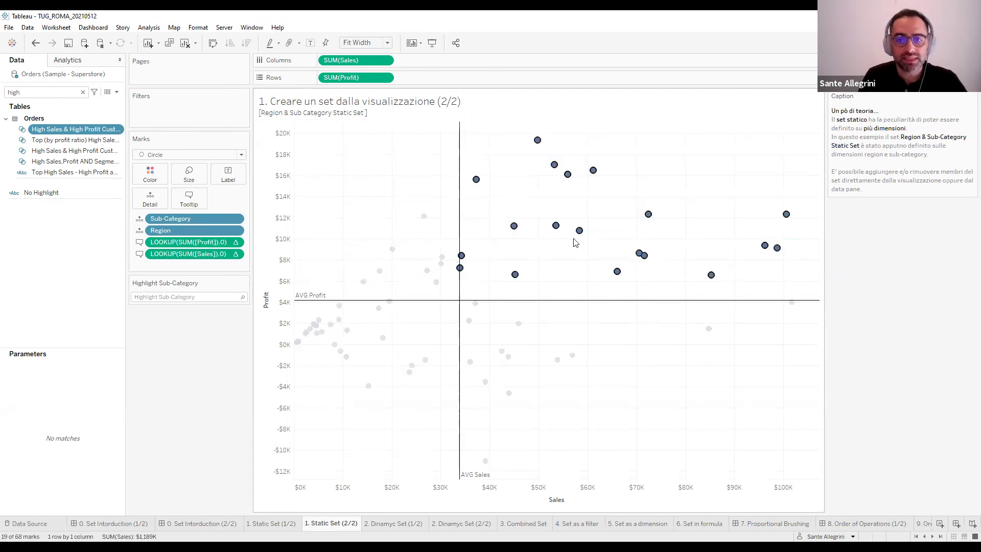
{"action": "mouse_move", "coordinate": [558, 231]}
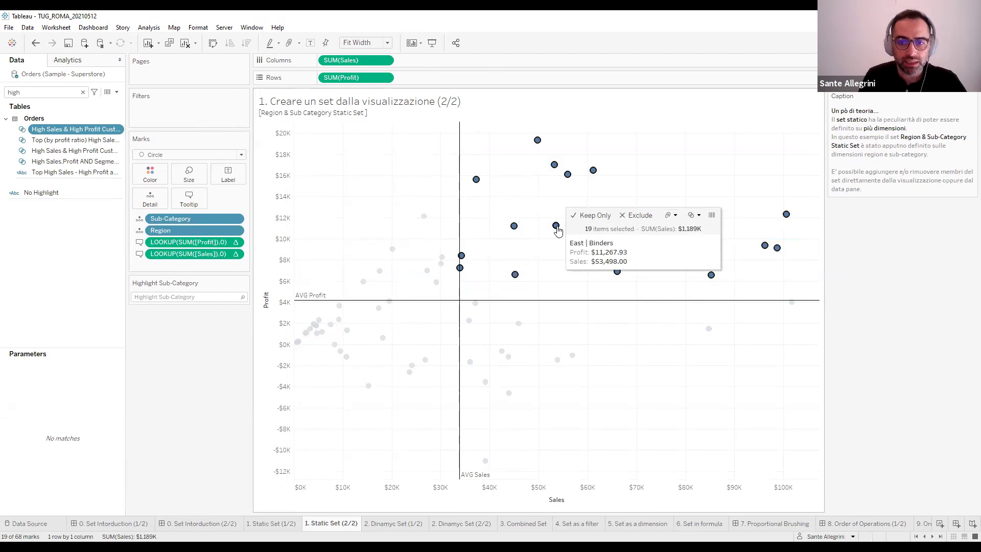
{"action": "left_click", "coordinate": [693, 219]}
{"action": "left_click", "coordinate": [705, 231]}
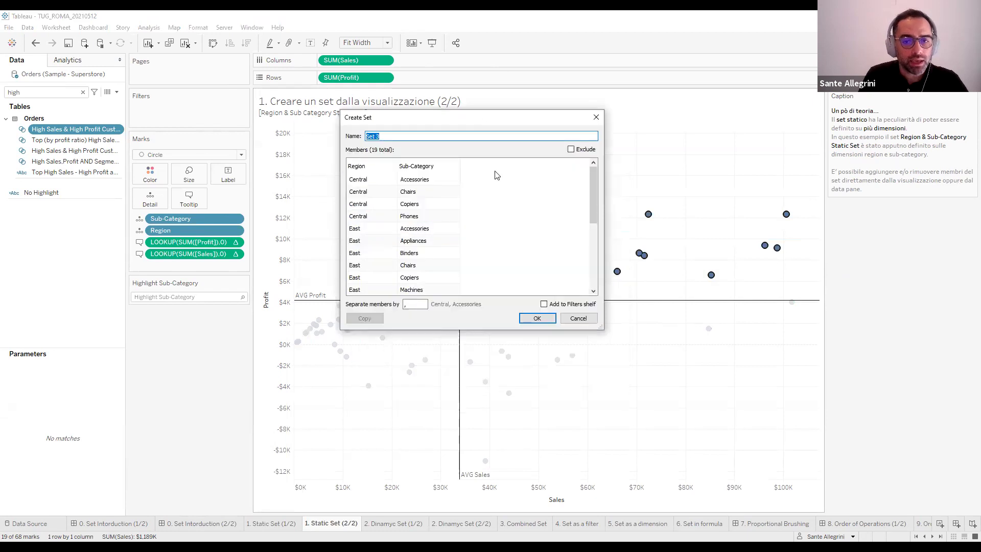
Enlarge the set's member list and remove South Chairs, East Storage, East Phones and East Machines from the members
{"action": "left_click_drag", "start_coordinate": [603, 327], "coordinate": [782, 425]}
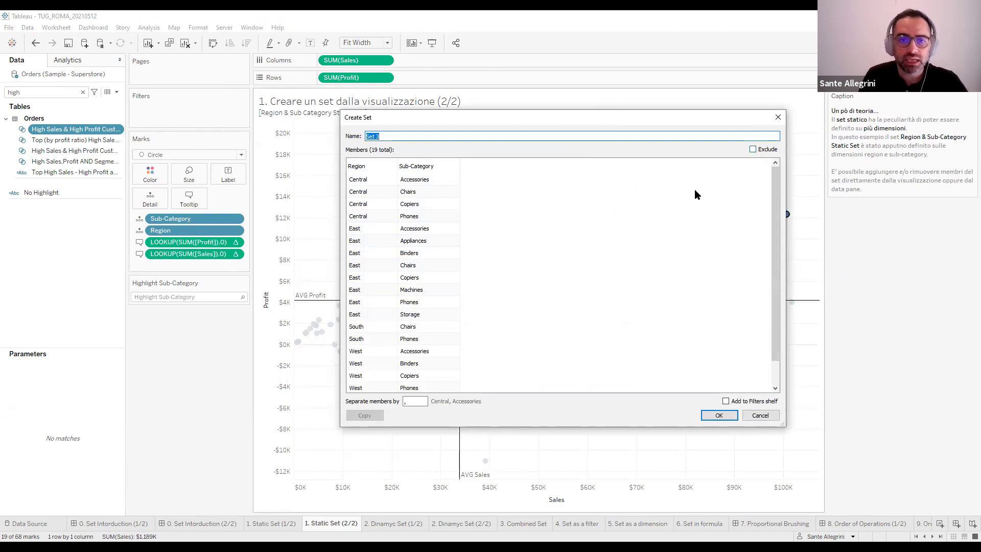
{"action": "left_click_drag", "start_coordinate": [398, 163], "coordinate": [412, 164]}
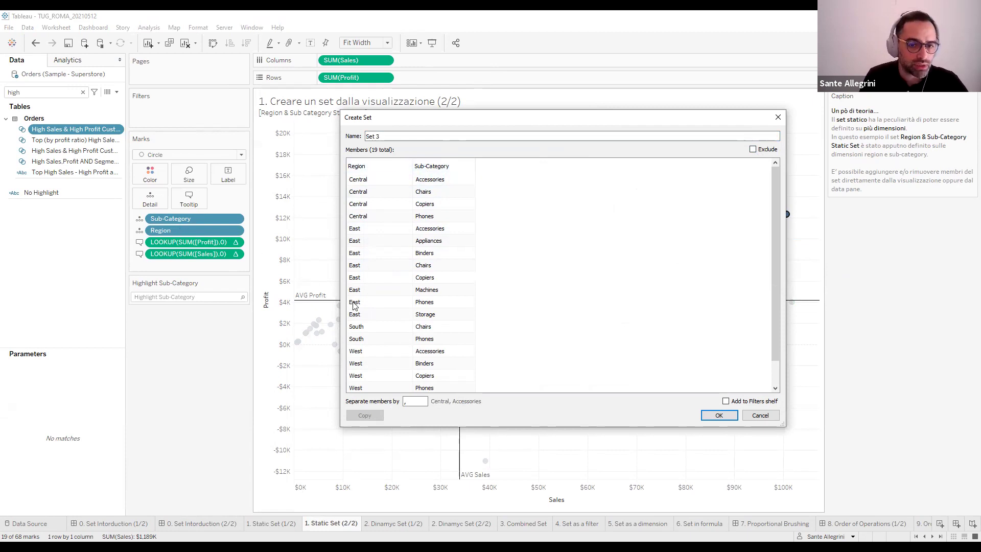
{"action": "left_click", "coordinate": [470, 328]}
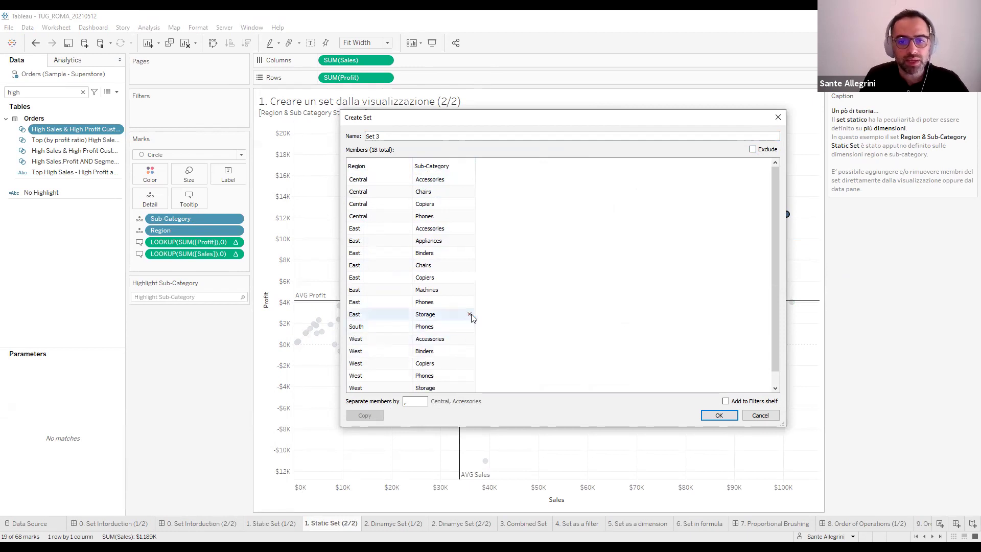
{"action": "left_click", "coordinate": [470, 315]}
{"action": "left_click", "coordinate": [470, 302]}
{"action": "left_click", "coordinate": [470, 290]}
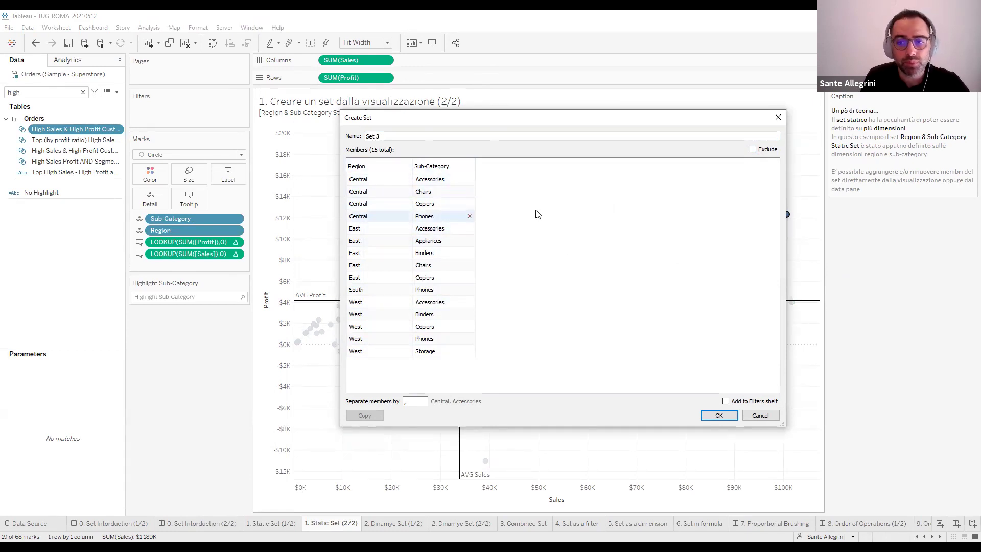
Drop the Sub-Category dimension from the new set, then discard the set and restore the static set on the marks' colour
{"action": "left_click", "coordinate": [469, 166]}
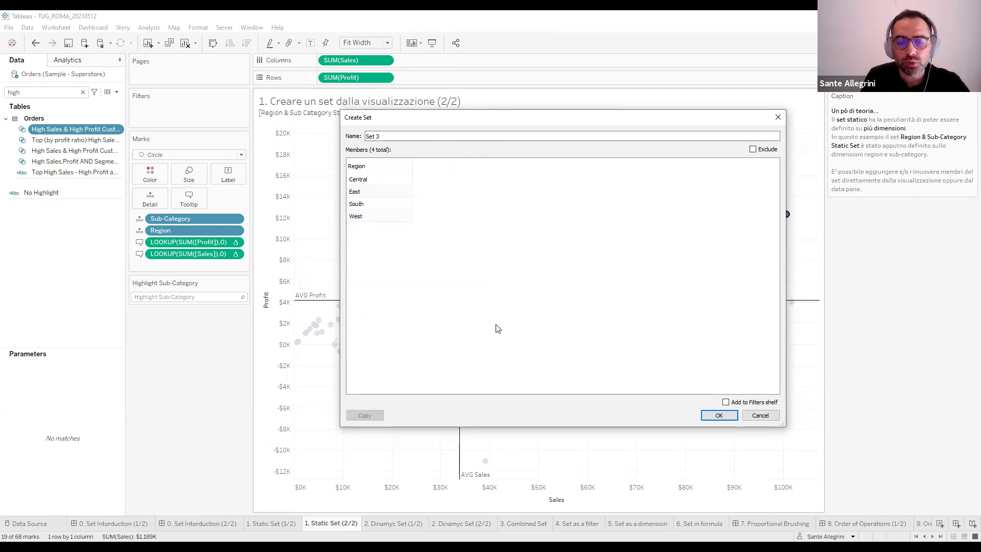
{"action": "left_click", "coordinate": [760, 415]}
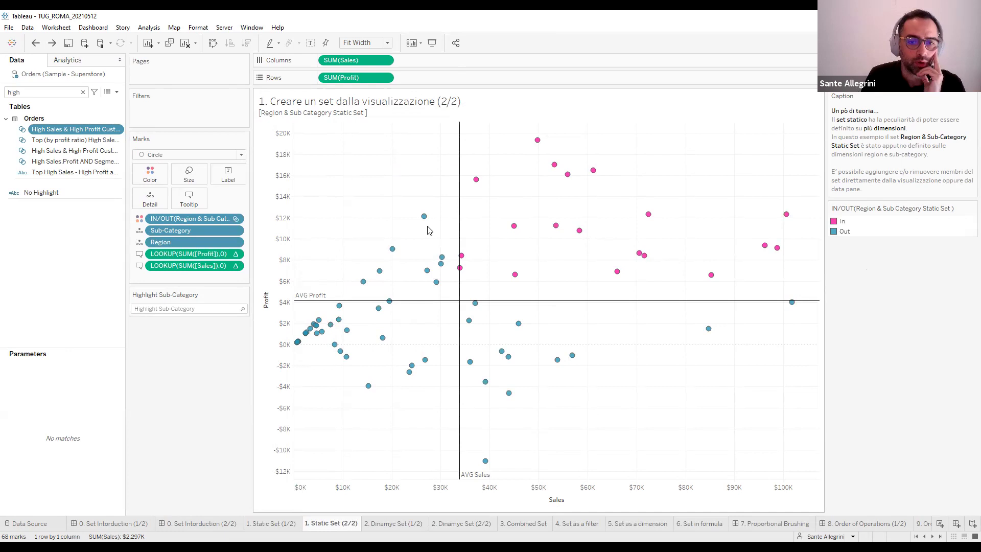
Inspect the East Tables mark and check the tooltip's selection by category option, leaving the tooltip settings unchanged
{"action": "mouse_move", "coordinate": [303, 299]}
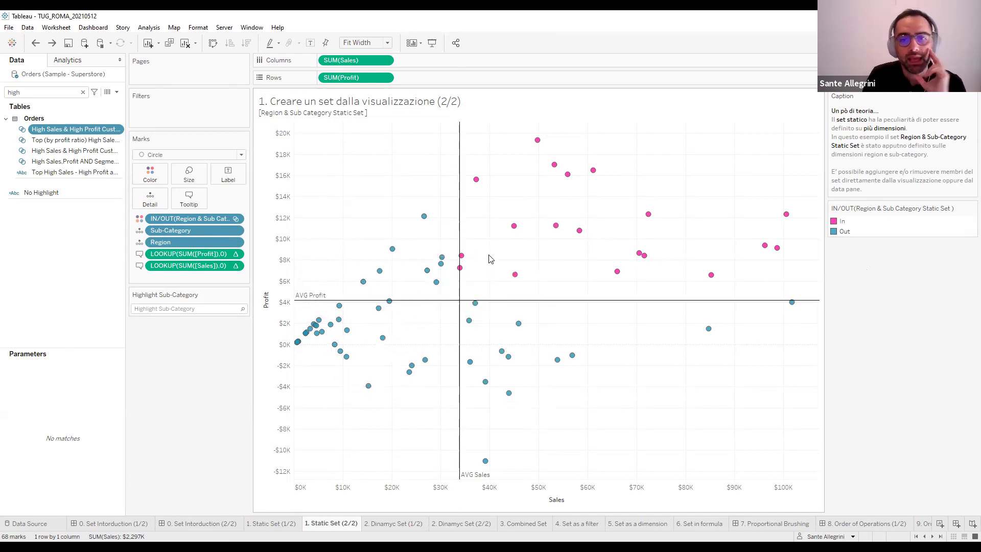
{"action": "mouse_move", "coordinate": [514, 233]}
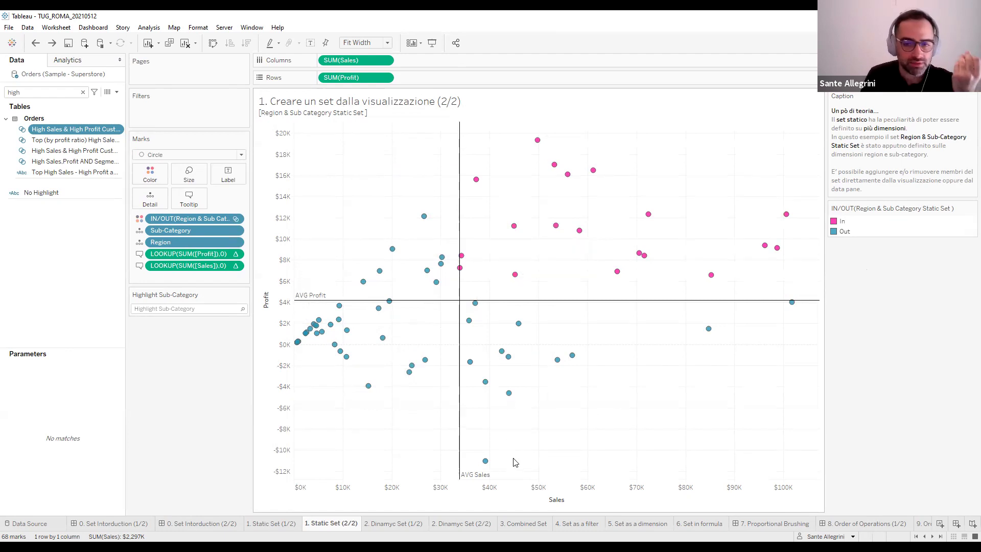
{"action": "mouse_move", "coordinate": [485, 464]}
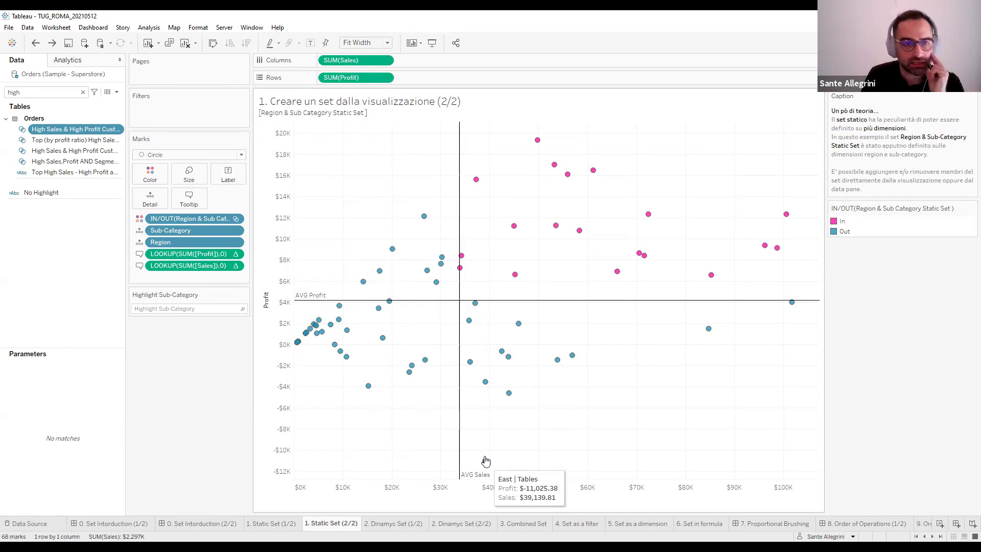
{"action": "left_click", "coordinate": [186, 200]}
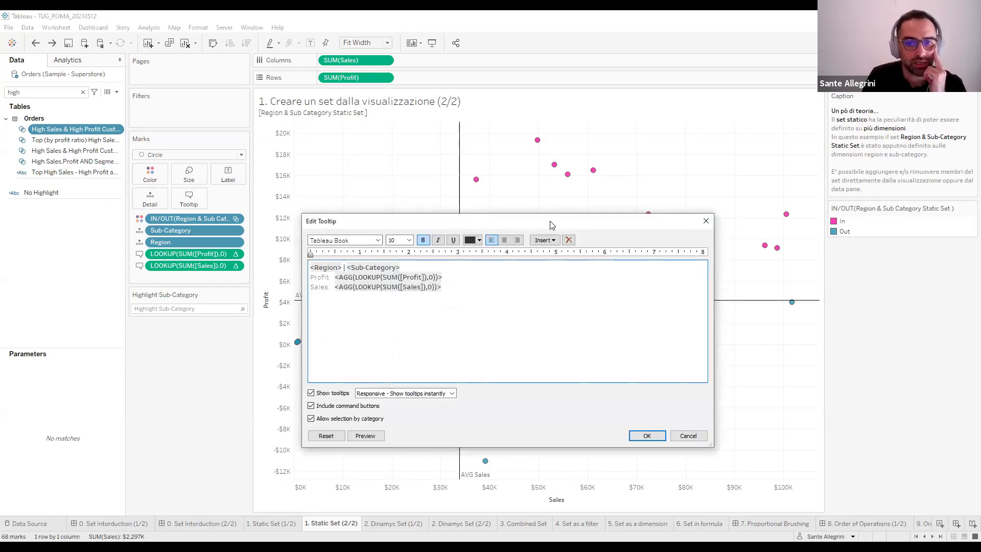
{"action": "left_click_drag", "start_coordinate": [554, 223], "coordinate": [587, 187]}
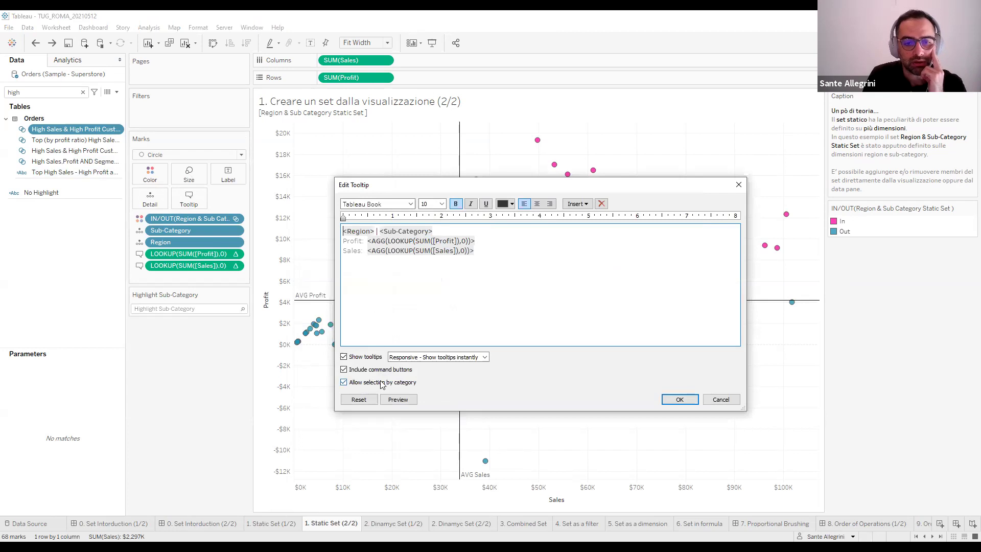
{"action": "left_click", "coordinate": [729, 405]}
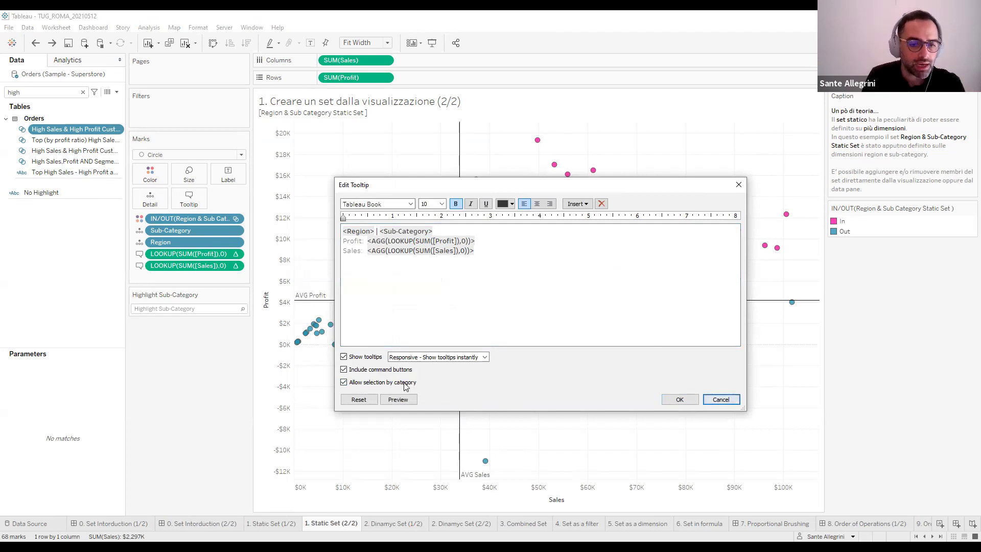
{"action": "left_click", "coordinate": [719, 399]}
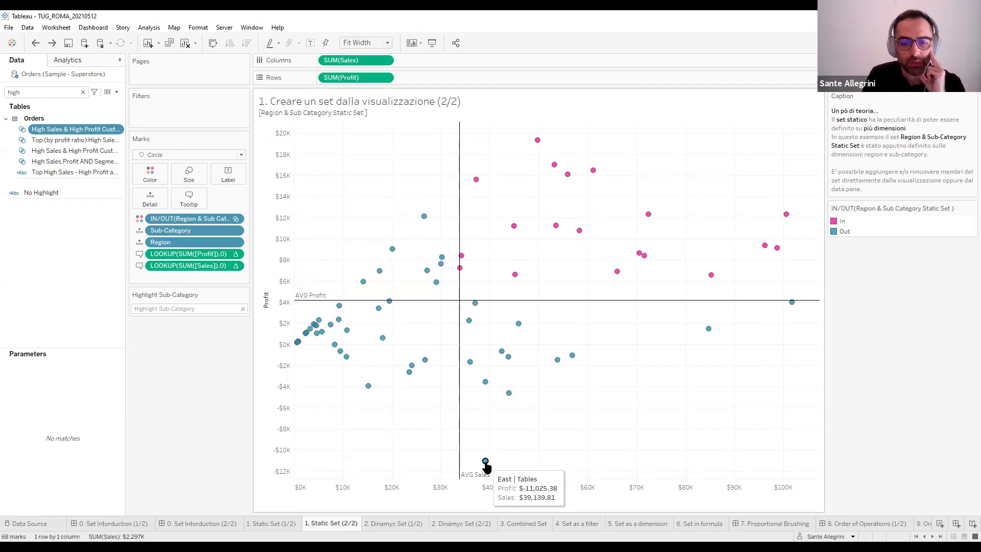
Use the East Tables mark's tooltip to select all East marks and then all Tables marks, and inspect the selected marks
{"action": "left_click", "coordinate": [485, 463]}
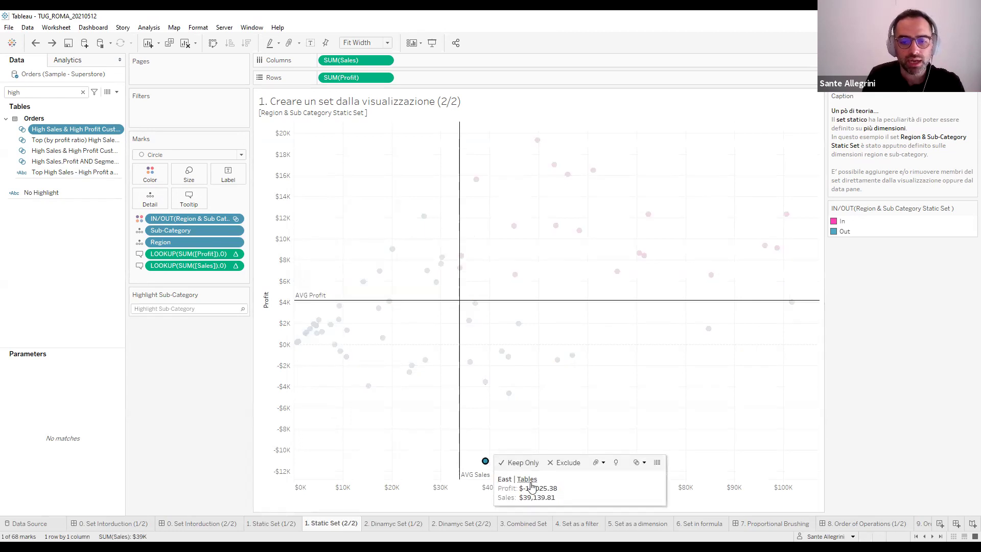
{"action": "left_click", "coordinate": [504, 480]}
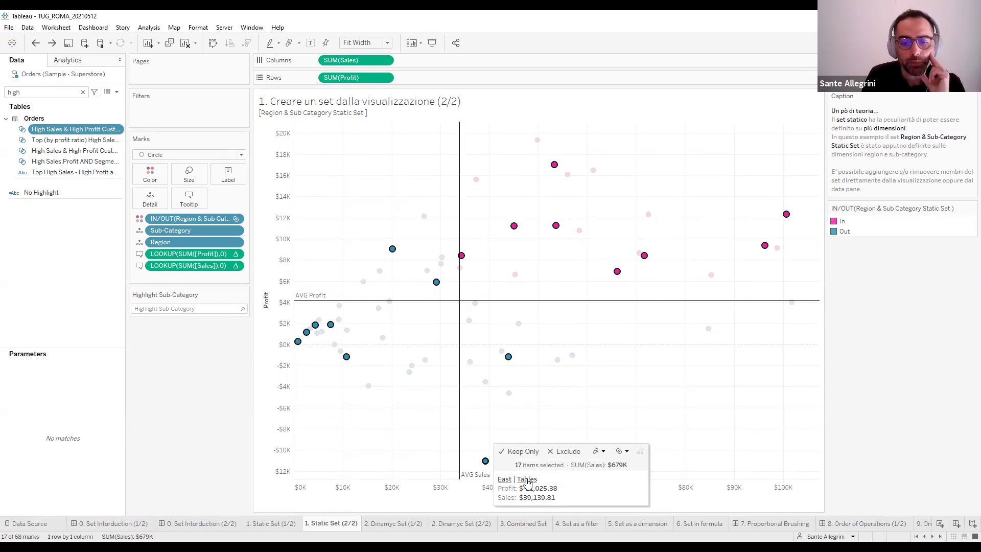
{"action": "left_click", "coordinate": [527, 481]}
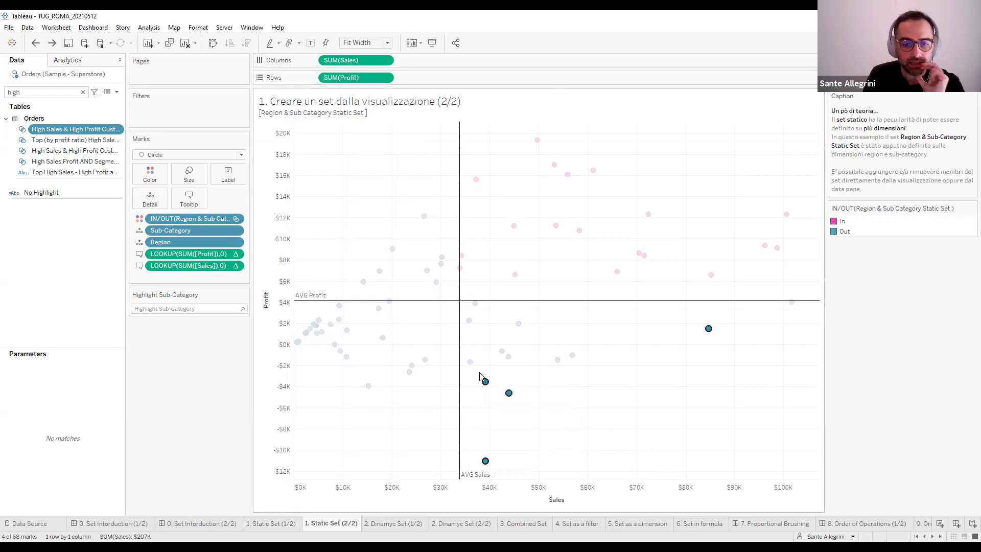
{"action": "mouse_move", "coordinate": [489, 390]}
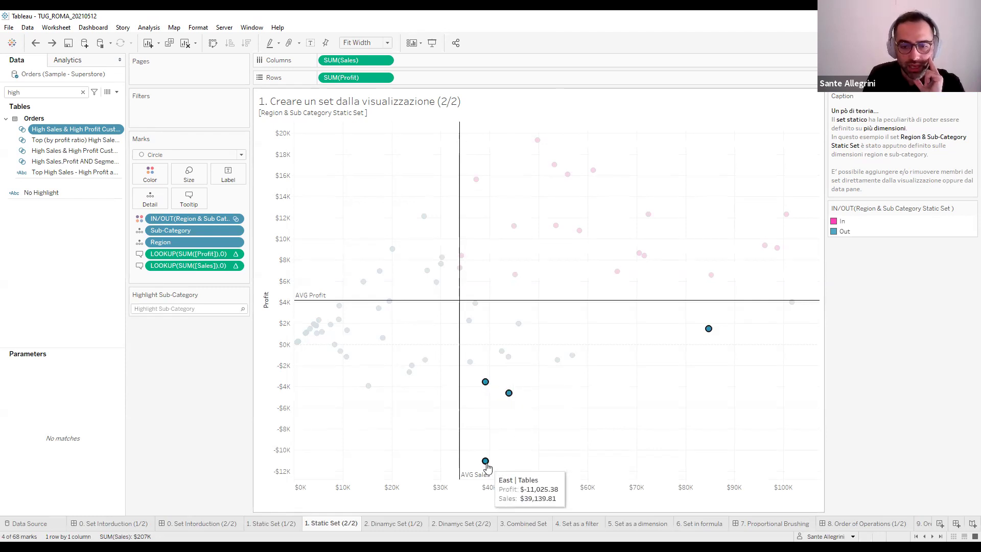
{"action": "mouse_move", "coordinate": [708, 332]}
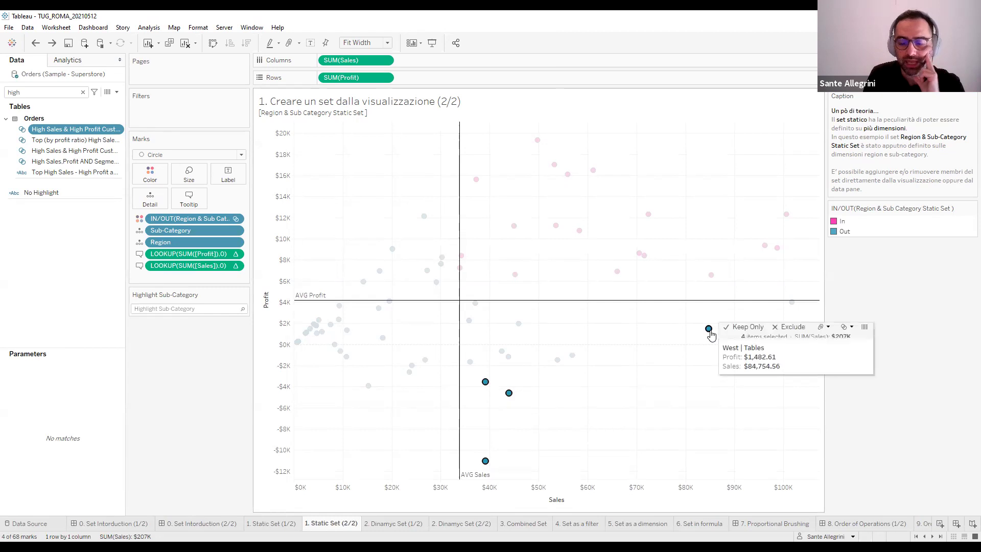
Clear the Tables selection and select all Copiers marks from the tooltip of the West Copiers mark
{"action": "left_click", "coordinate": [538, 141]}
{"action": "left_click", "coordinate": [526, 149]}
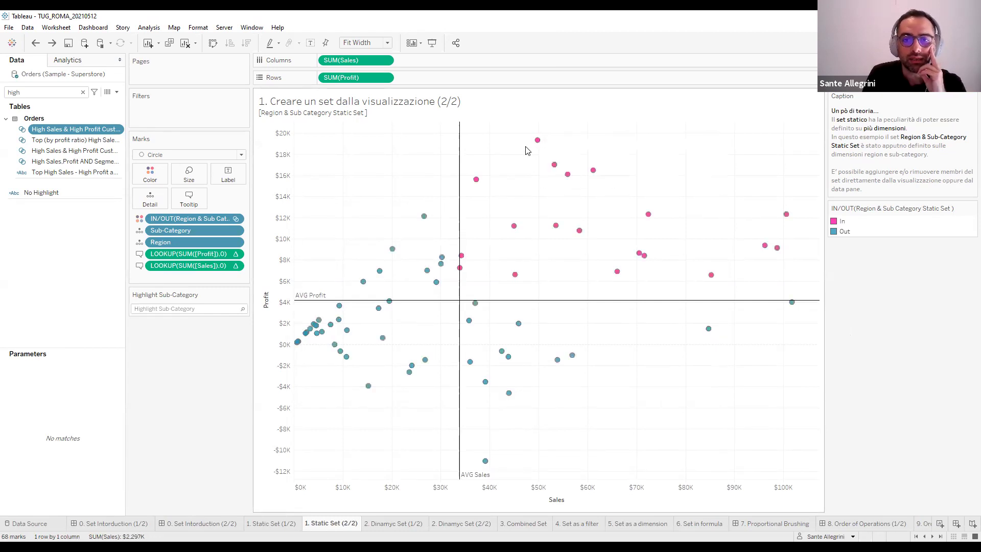
{"action": "left_click", "coordinate": [538, 141]}
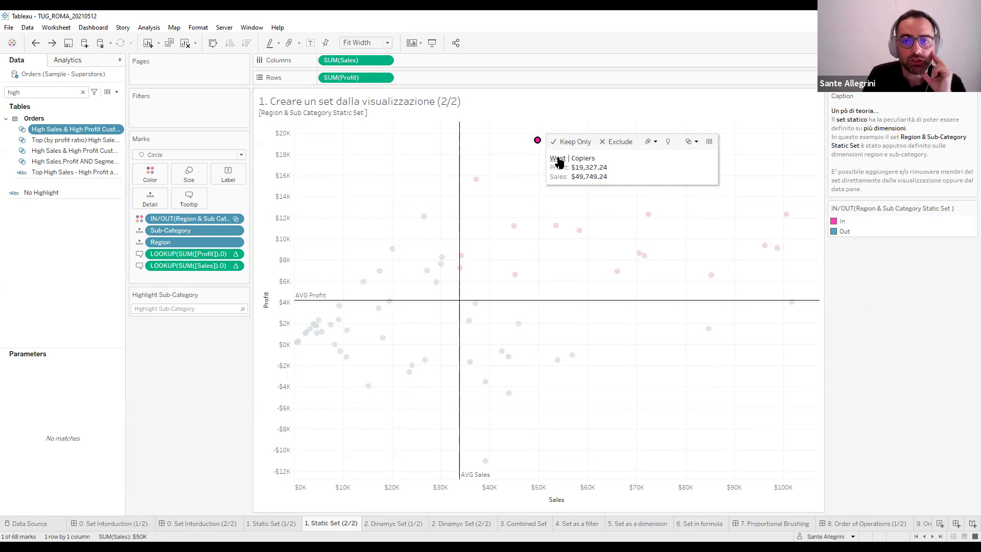
{"action": "left_click", "coordinate": [590, 160]}
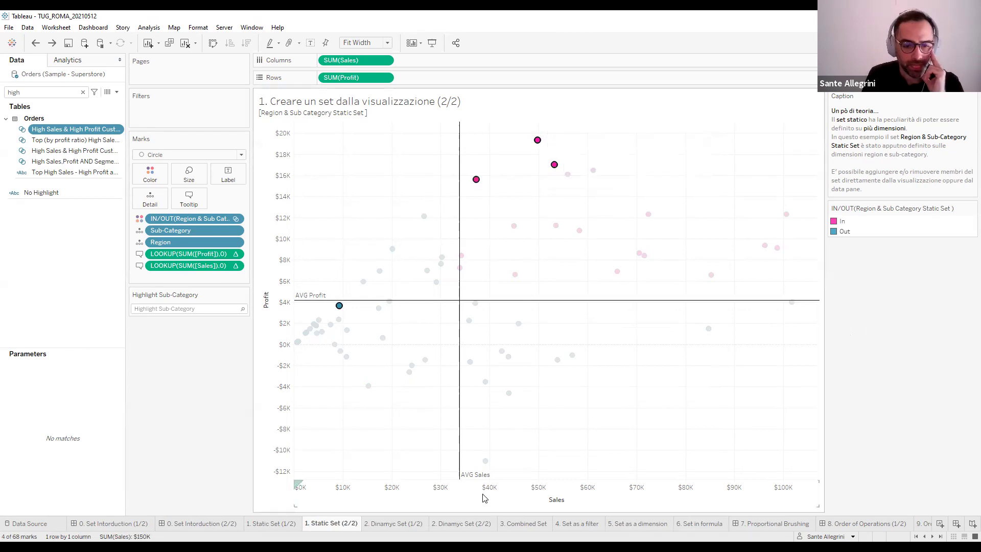
Open the 2. Dinamyc Set (1/2) sheet to examine the dynamic customer set
{"action": "left_click", "coordinate": [399, 525]}
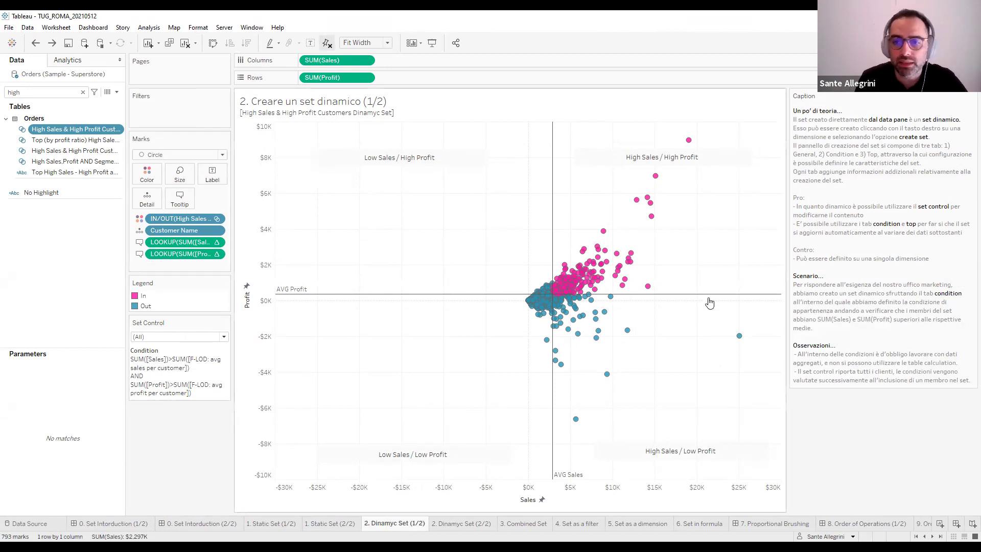
{"action": "mouse_move", "coordinate": [621, 265]}
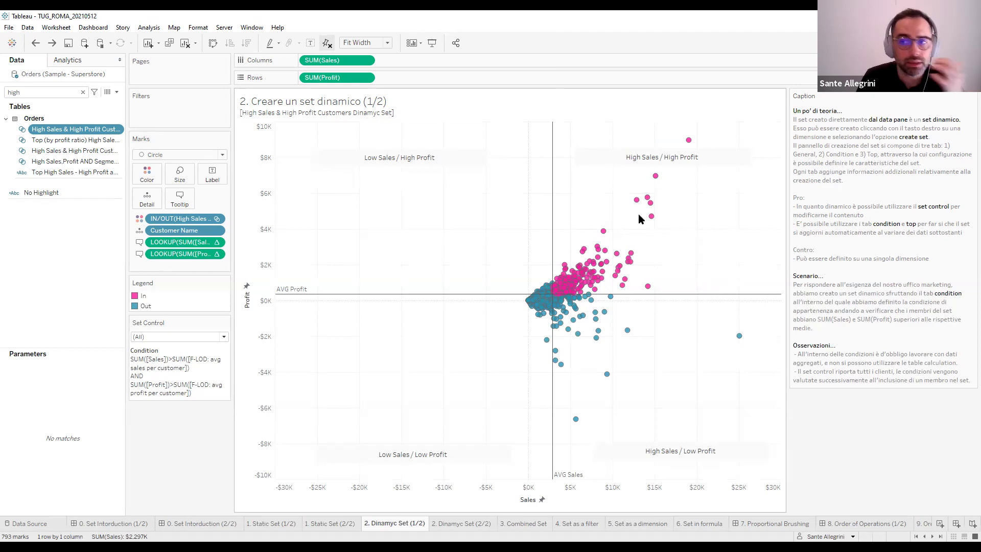
Widen the data pane and search its fields for "cus"
{"action": "left_click_drag", "start_coordinate": [126, 274], "coordinate": [162, 274]}
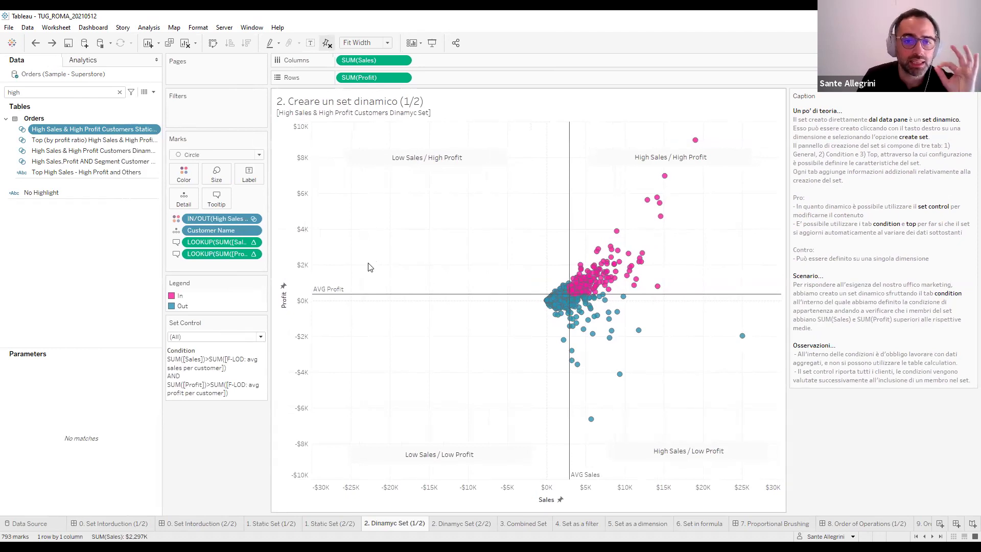
{"action": "left_click", "coordinate": [119, 93]}
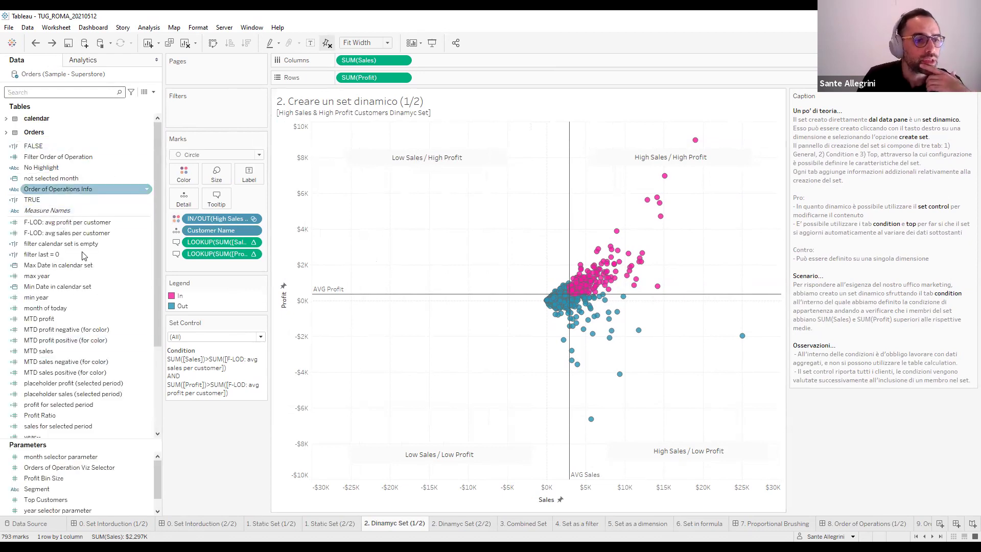
{"action": "type", "text": "cus"}
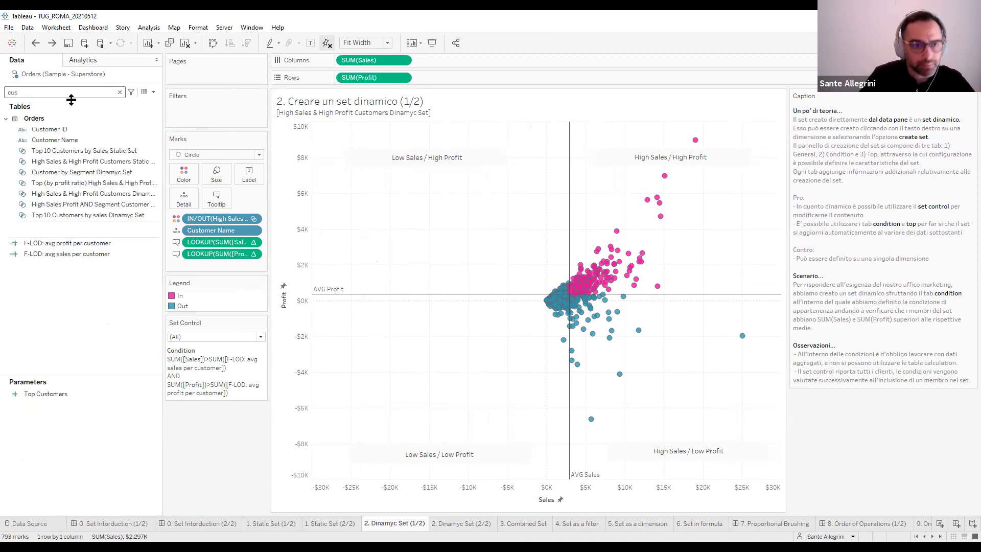
Review the General, Condition and Top options for a new set based on Customer Name, and cancel without creating it
{"action": "right_click", "coordinate": [88, 140]}
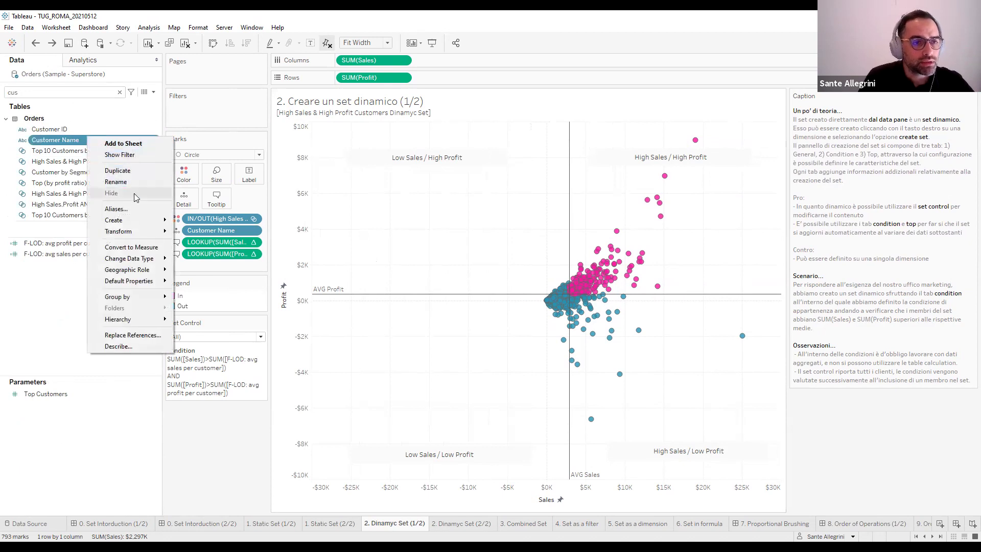
{"action": "mouse_move", "coordinate": [143, 221]}
{"action": "left_click", "coordinate": [209, 244]}
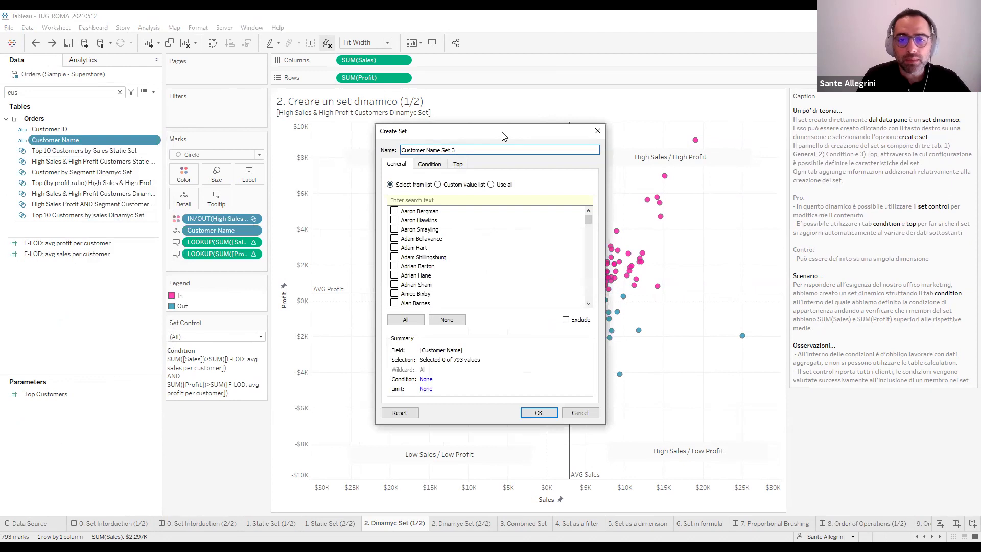
{"action": "left_click_drag", "start_coordinate": [526, 127], "coordinate": [531, 119]}
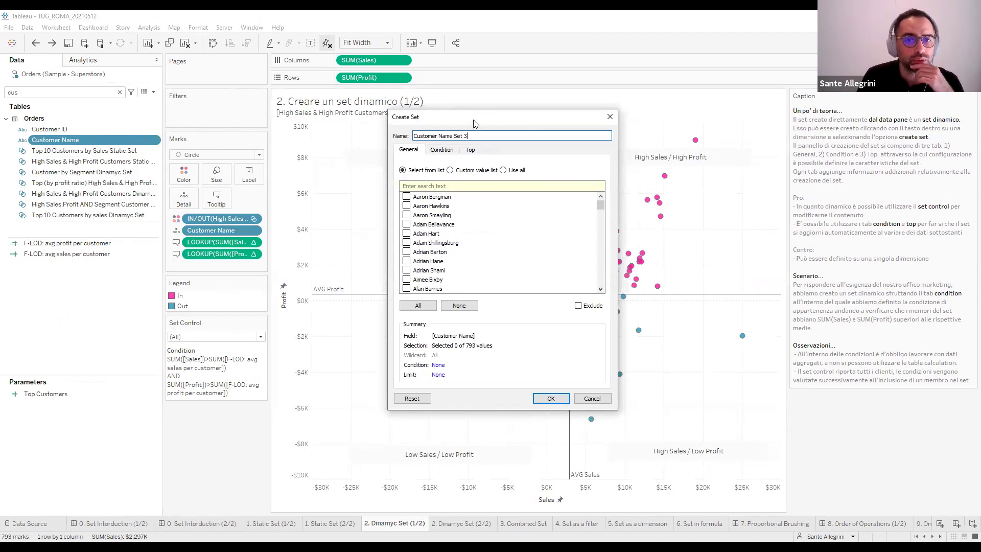
{"action": "left_click", "coordinate": [449, 152]}
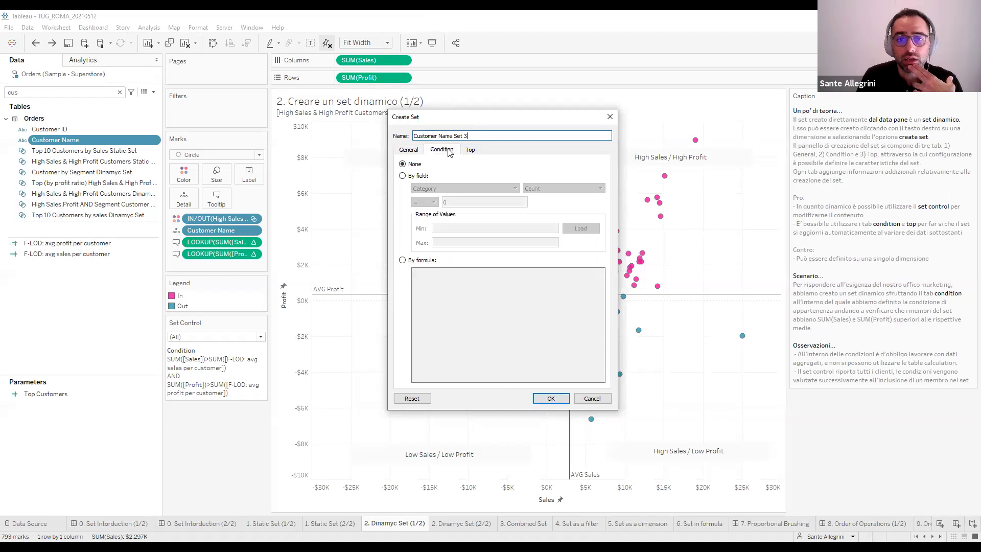
{"action": "left_click", "coordinate": [471, 152]}
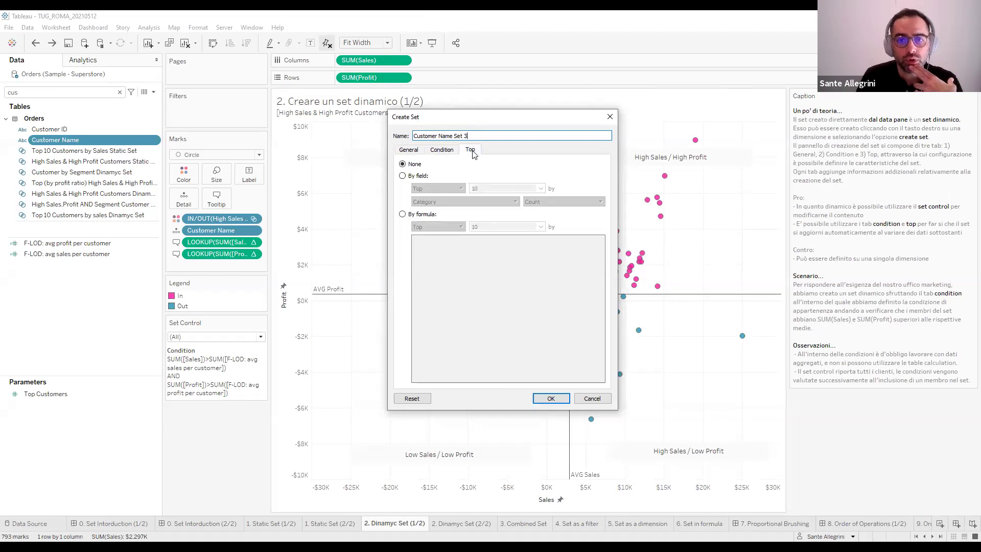
{"action": "left_click", "coordinate": [412, 153]}
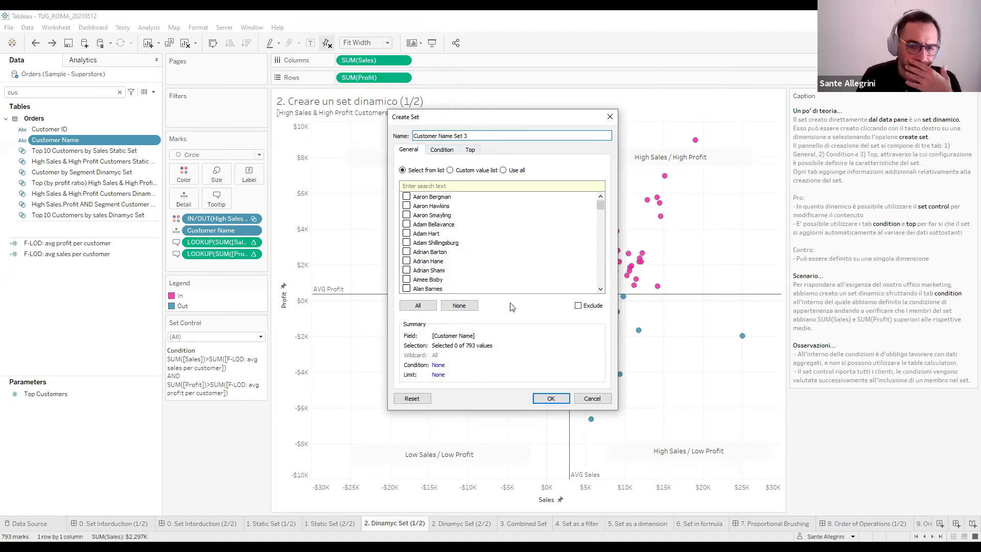
{"action": "left_click", "coordinate": [592, 398]}
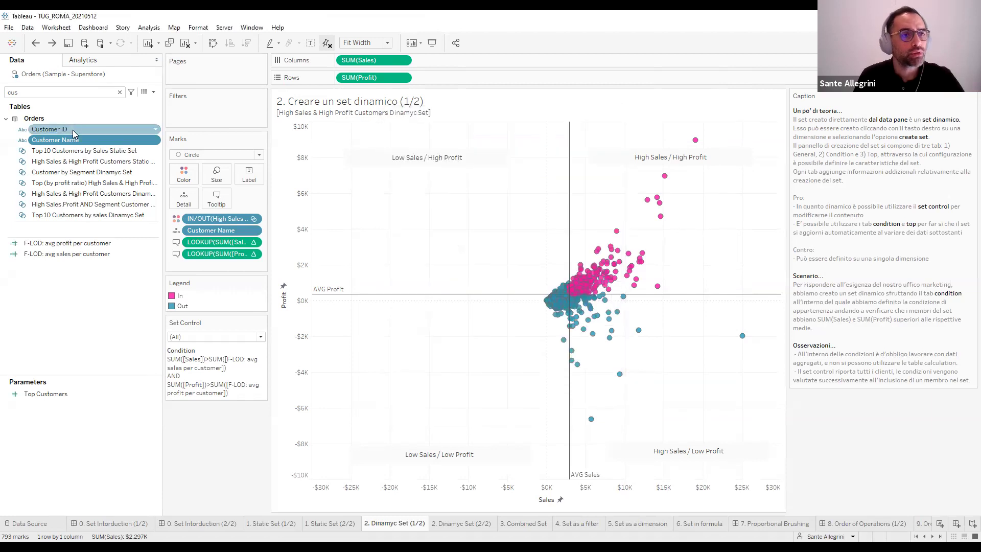
Search the fields for "high sa" and open the High Sales & High Profit Customers Dinamyc Set for editing, showing its General settings
{"action": "double_click", "coordinate": [70, 93]}
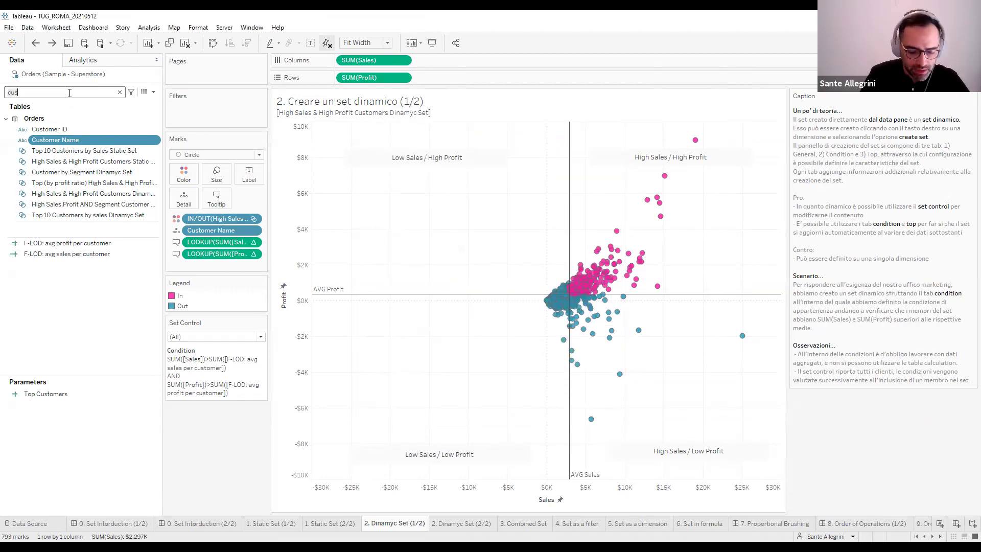
{"action": "type", "text": "high sa"}
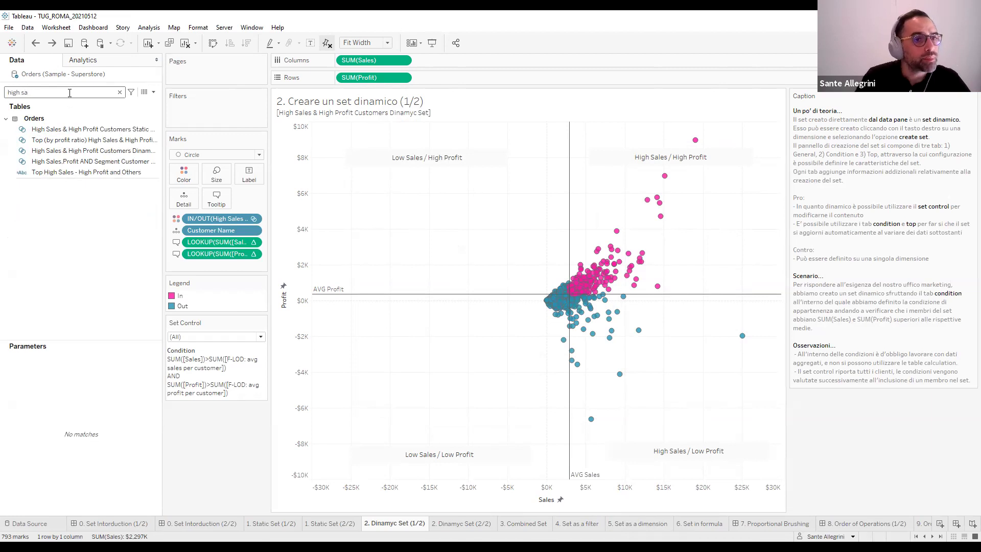
{"action": "left_click", "coordinate": [93, 152]}
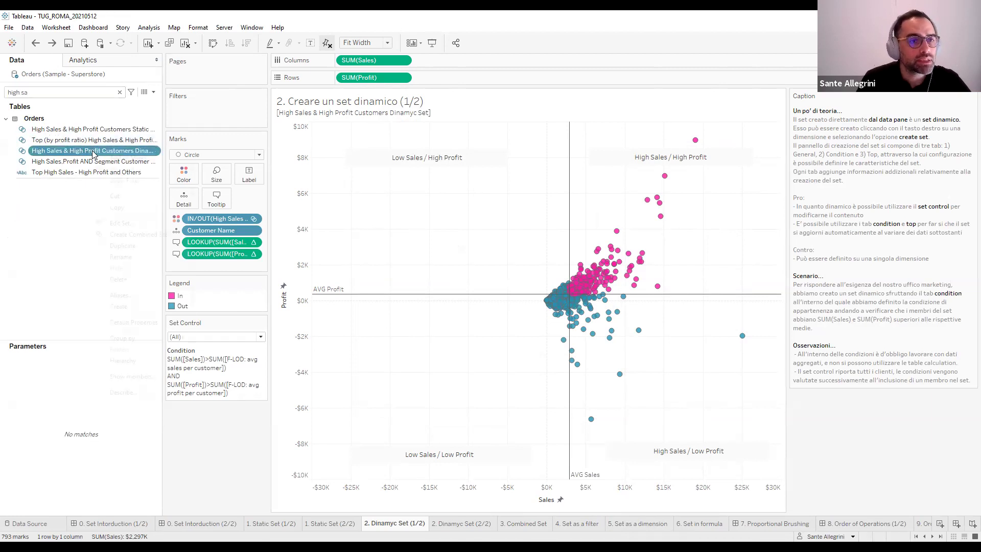
{"action": "right_click", "coordinate": [93, 153]}
{"action": "left_click", "coordinate": [123, 224]}
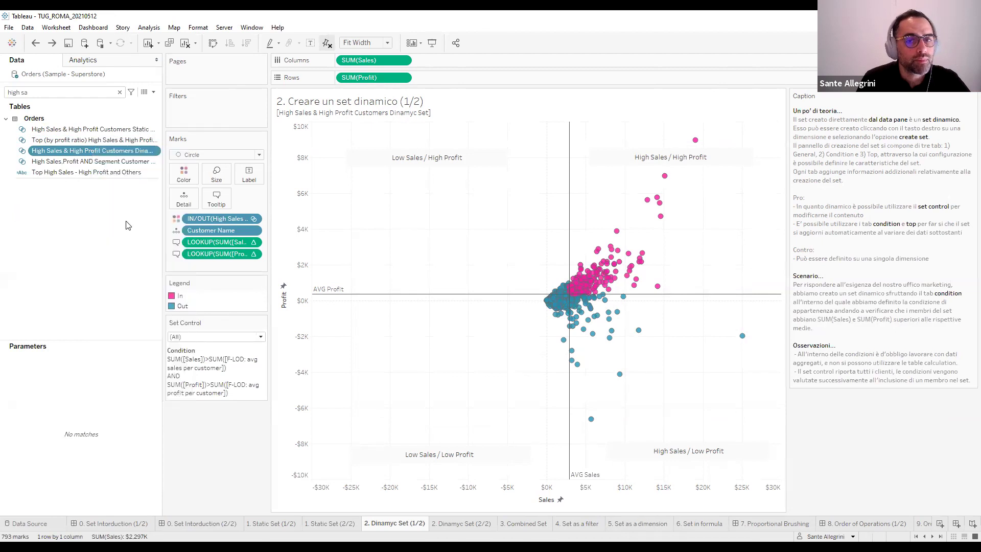
{"action": "left_click", "coordinate": [392, 164]}
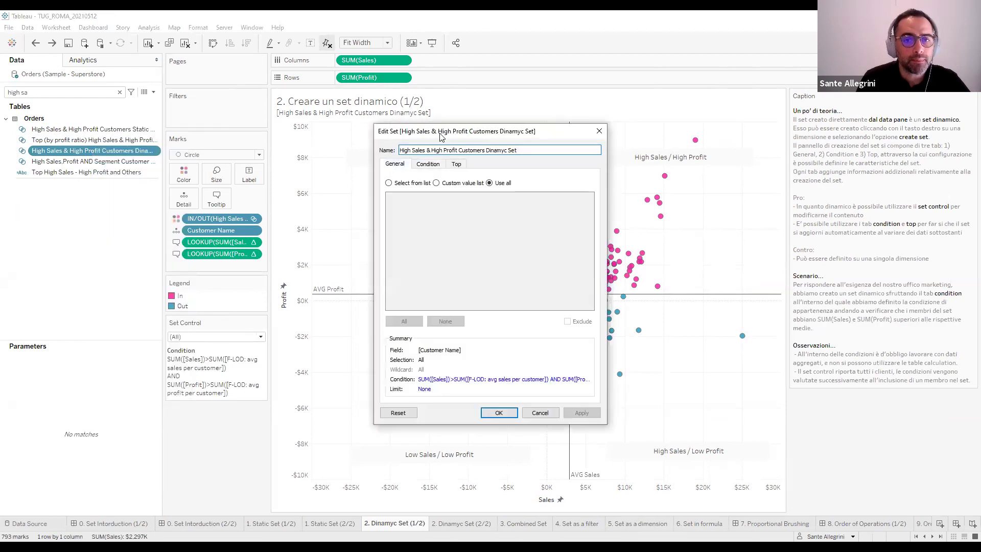
{"action": "left_click_drag", "start_coordinate": [443, 134], "coordinate": [451, 97]}
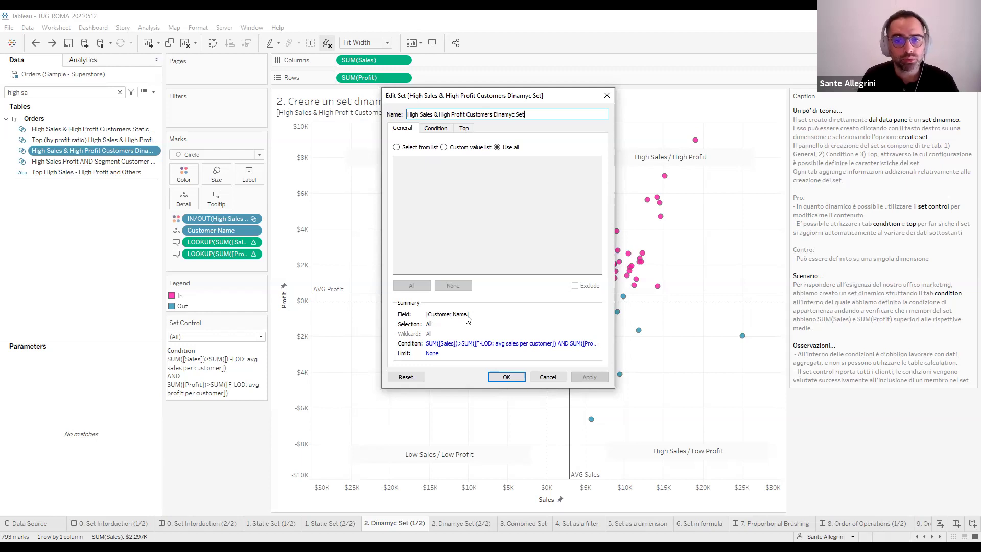
Examine the sales comparison in the set's condition formula, highlighting SUM([Sales]) and the average sales per customer term
{"action": "left_click", "coordinate": [432, 129]}
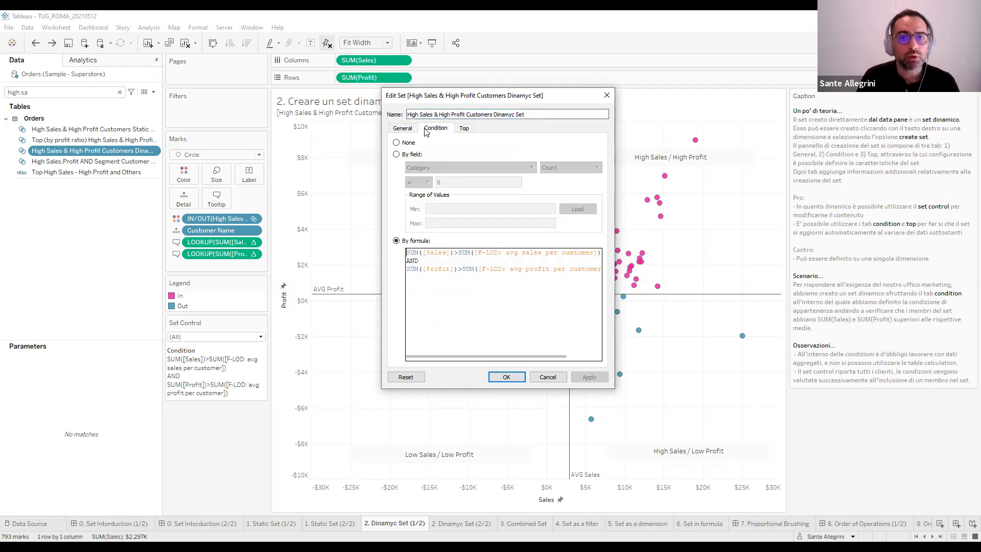
{"action": "left_click", "coordinate": [407, 253]}
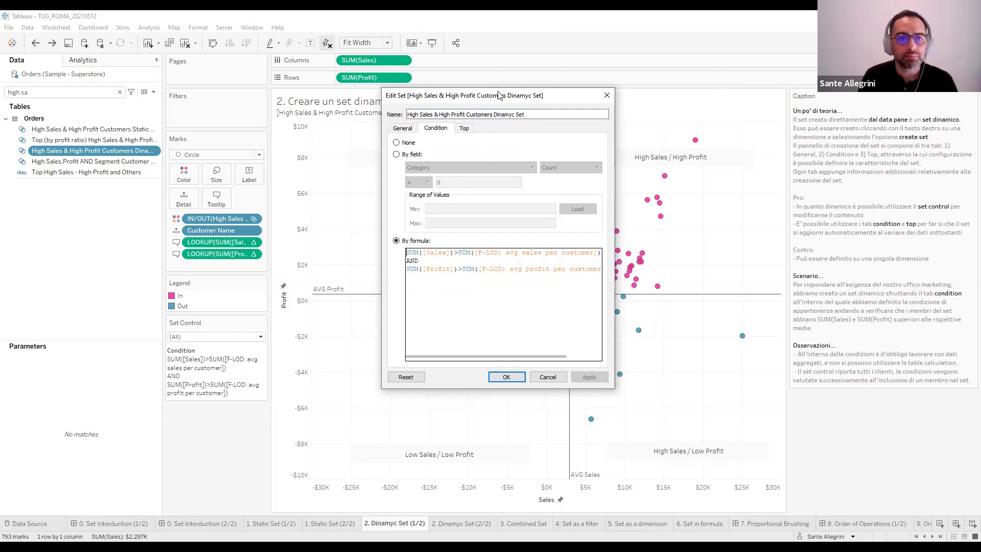
{"action": "left_click_drag", "start_coordinate": [499, 95], "coordinate": [417, 130]}
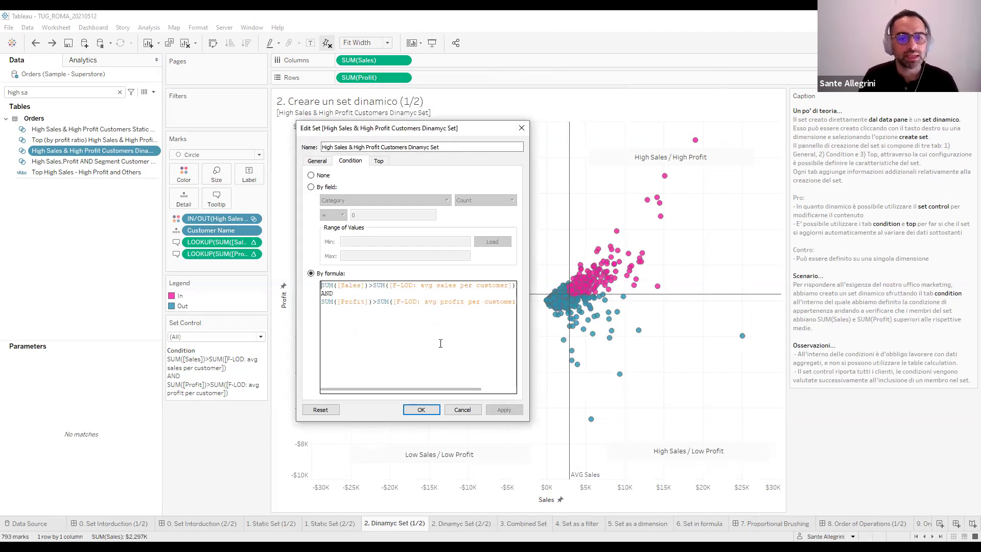
{"action": "left_click_drag", "start_coordinate": [402, 389], "coordinate": [374, 387]}
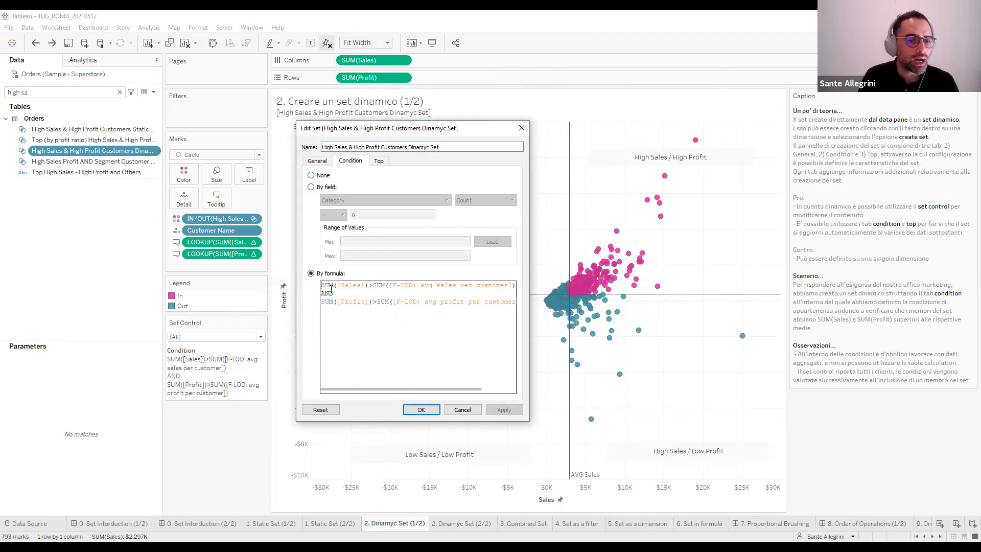
{"action": "left_click_drag", "start_coordinate": [322, 286], "coordinate": [369, 286]}
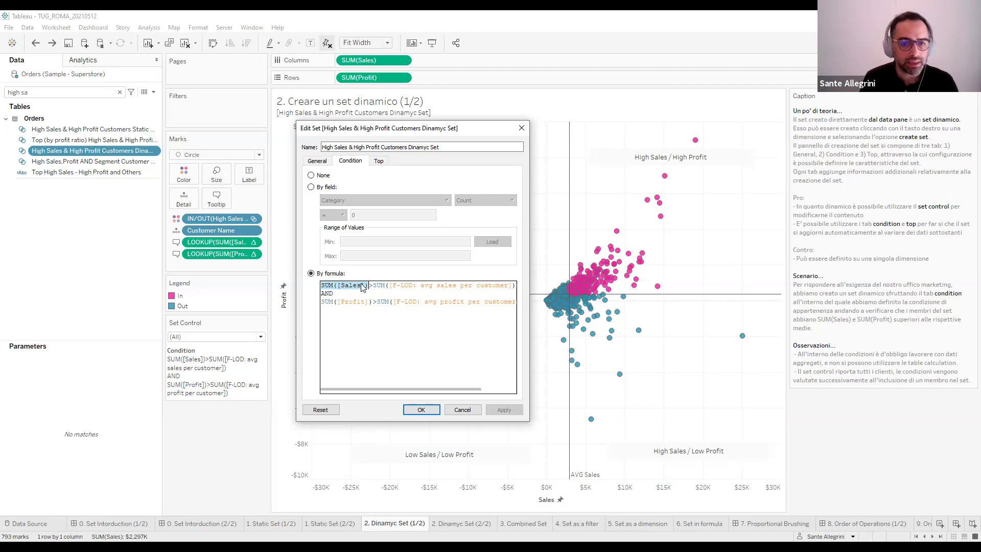
{"action": "left_click_drag", "start_coordinate": [423, 390], "coordinate": [450, 393]}
{"action": "left_click_drag", "start_coordinate": [340, 286], "coordinate": [491, 283]}
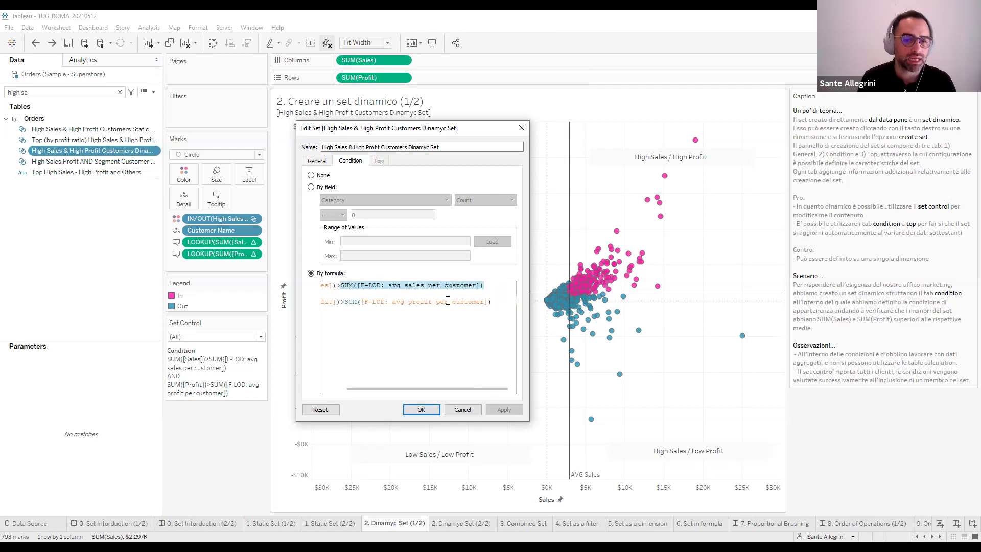
Highlight the average profit per customer term and the whole condition formula, and check the Top options before closing the set editor unchanged
{"action": "left_click_drag", "start_coordinate": [454, 389], "coordinate": [407, 389]}
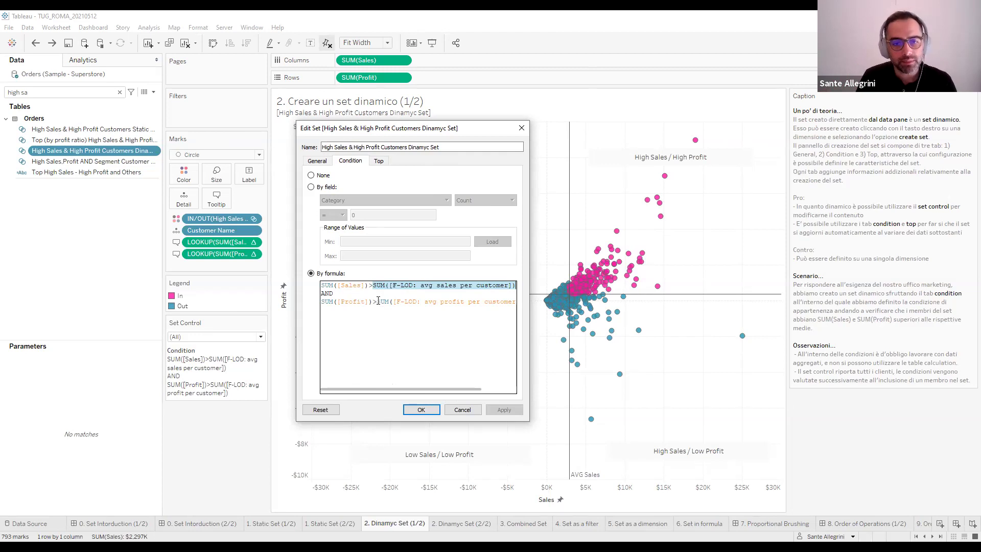
{"action": "left_click_drag", "start_coordinate": [379, 303], "coordinate": [499, 302]}
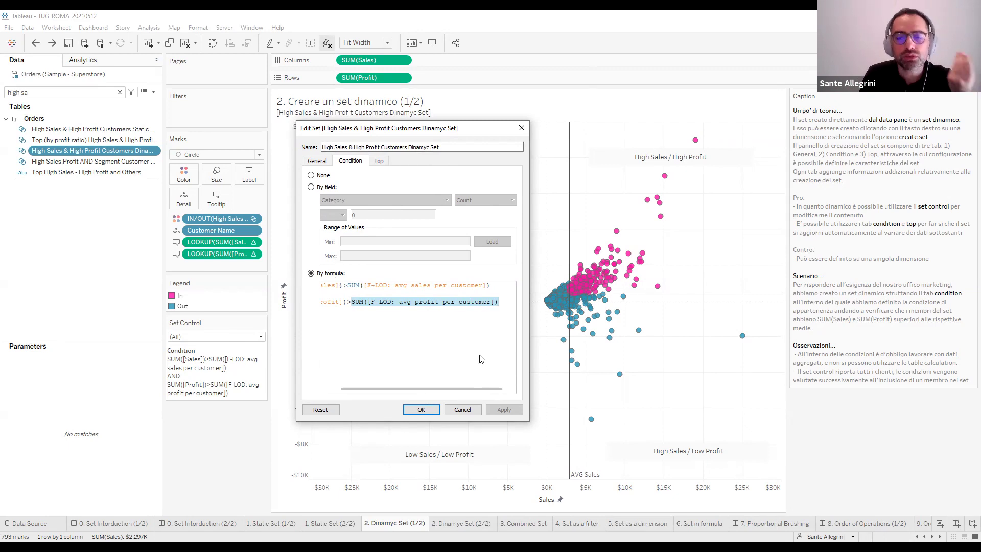
{"action": "left_click_drag", "start_coordinate": [480, 390], "coordinate": [507, 395]}
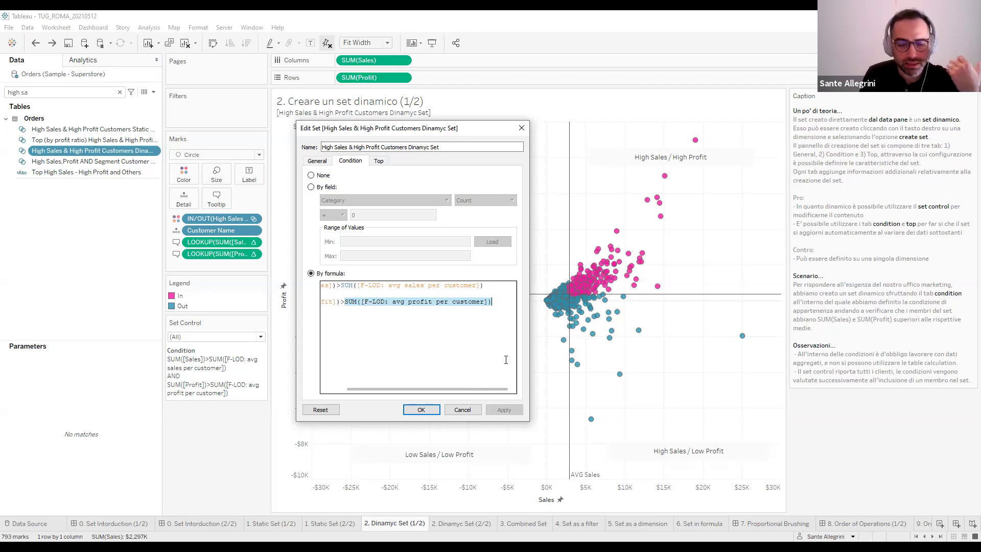
{"action": "left_click", "coordinate": [505, 309]}
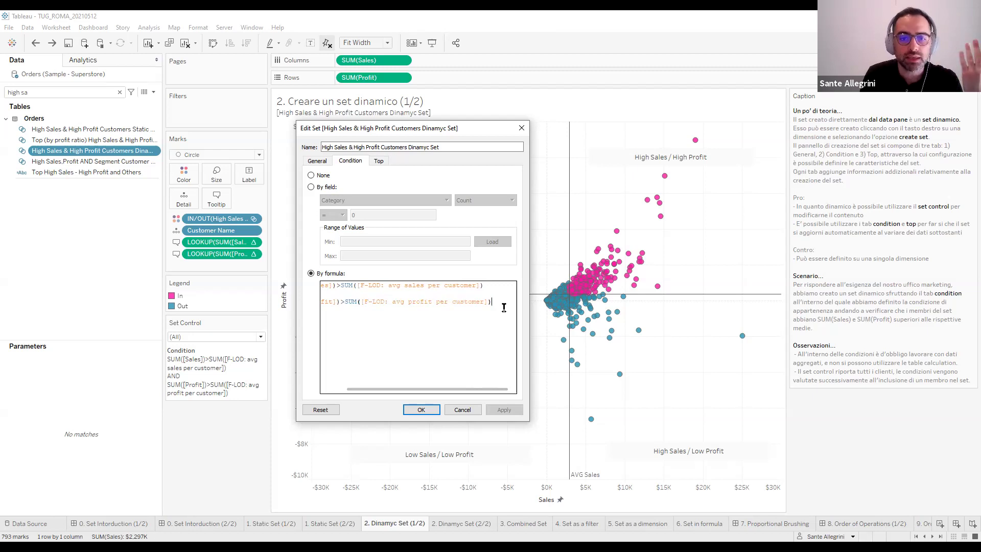
{"action": "key", "text": "ctrl+a"}
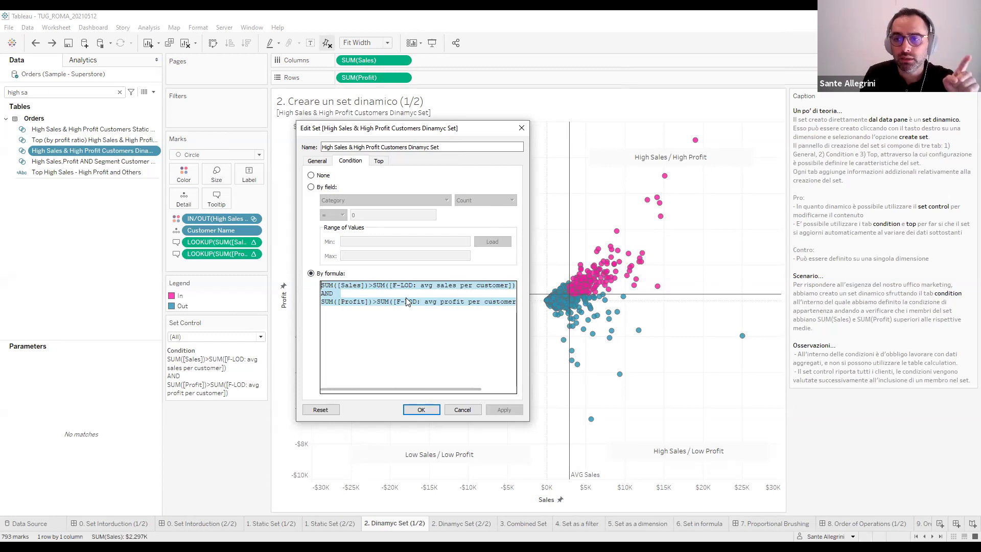
{"action": "left_click", "coordinate": [380, 161]}
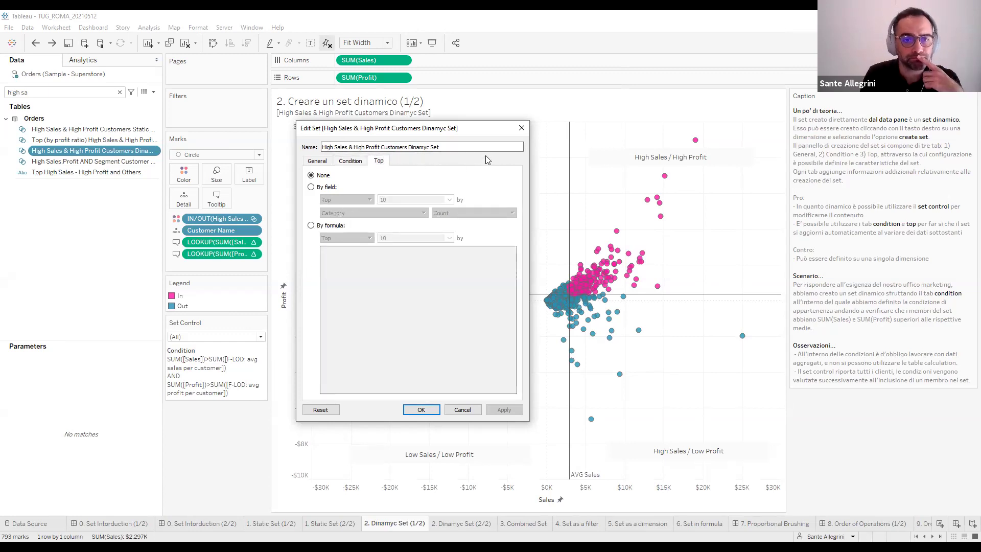
{"action": "left_click", "coordinate": [522, 127]}
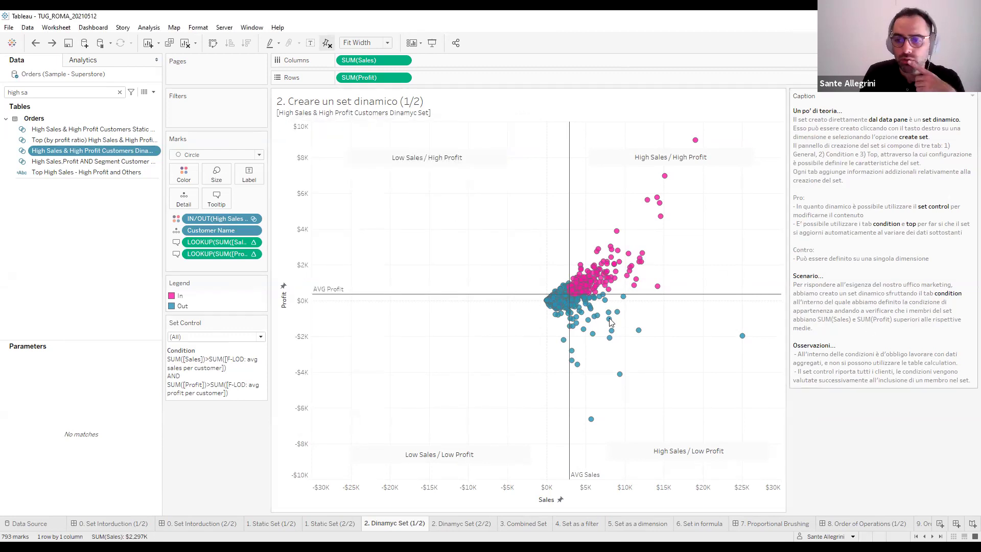
Reopen the High Sales & High Profit Customers Dinamyc Set and read through both lines of its condition formula in full
{"action": "right_click", "coordinate": [108, 151]}
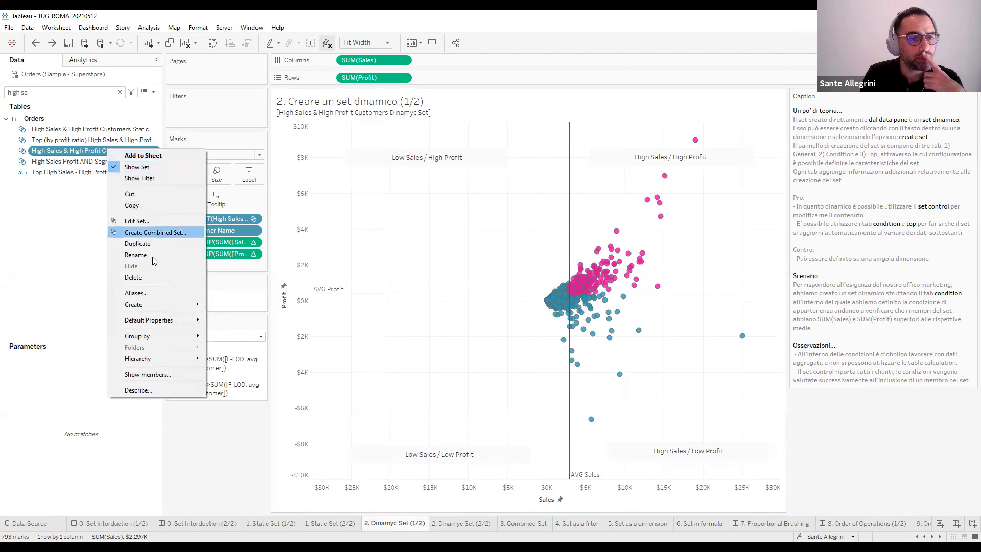
{"action": "left_click", "coordinate": [149, 221]}
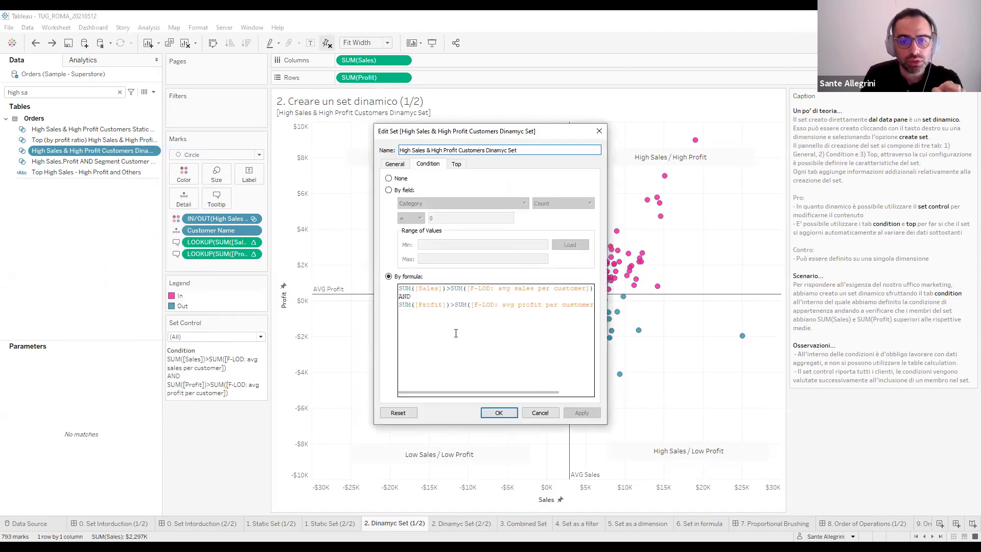
{"action": "left_click_drag", "start_coordinate": [522, 393], "coordinate": [549, 393]}
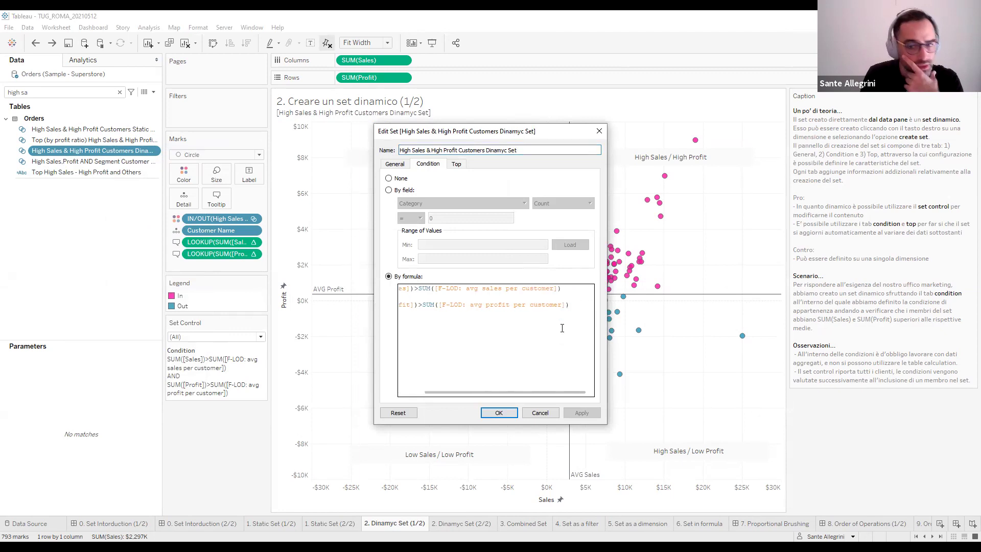
{"action": "left_click_drag", "start_coordinate": [489, 393], "coordinate": [442, 393]}
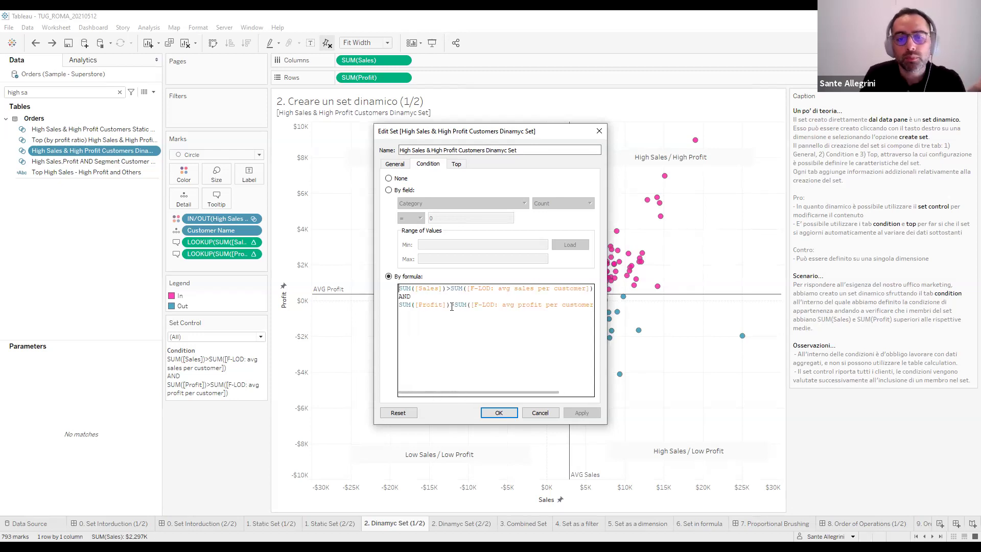
{"action": "left_click_drag", "start_coordinate": [480, 392], "coordinate": [528, 392]}
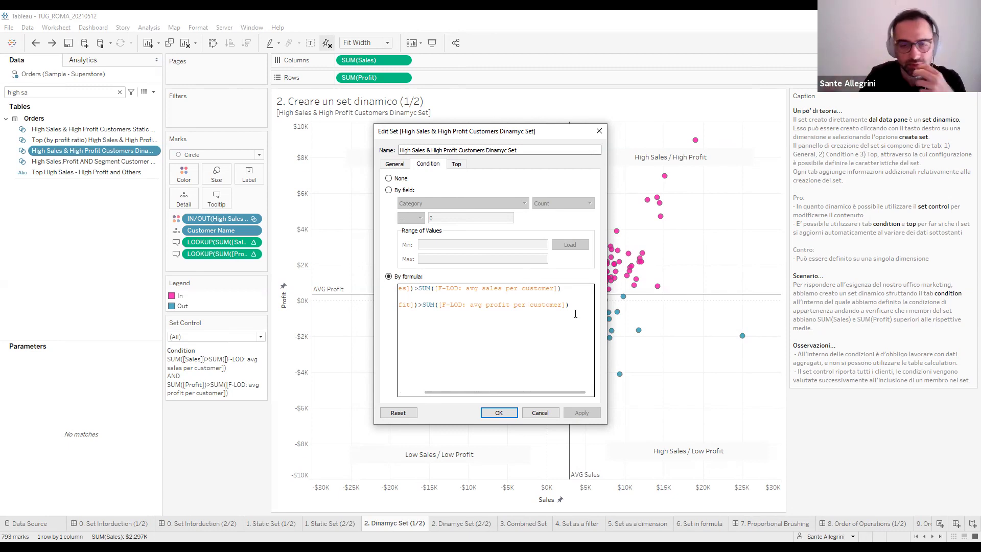
{"action": "left_click_drag", "start_coordinate": [526, 392], "coordinate": [463, 389]}
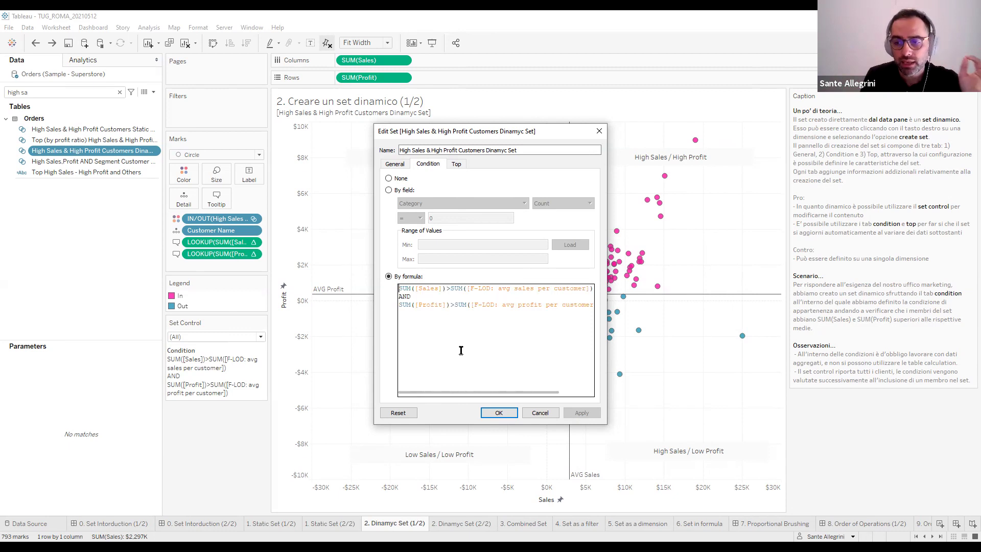
Close the set editor without changes and view the available options of the set used for color
{"action": "left_click", "coordinate": [540, 413]}
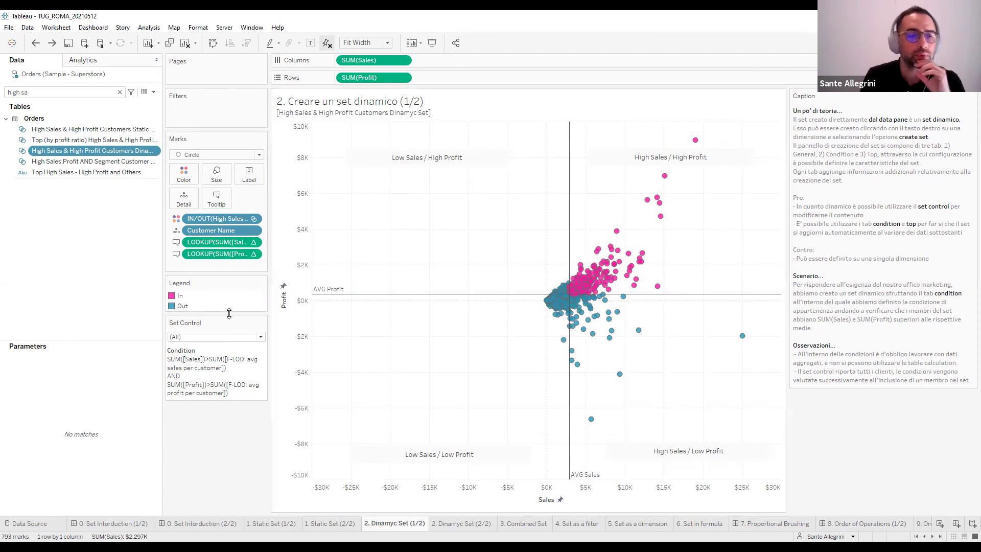
{"action": "left_click", "coordinate": [251, 222]}
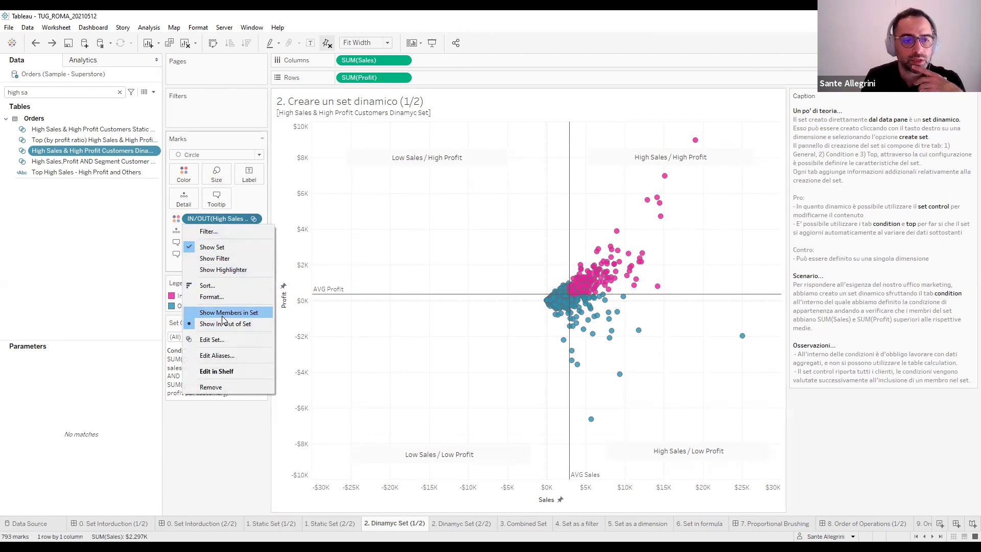
{"action": "left_click", "coordinate": [203, 465]}
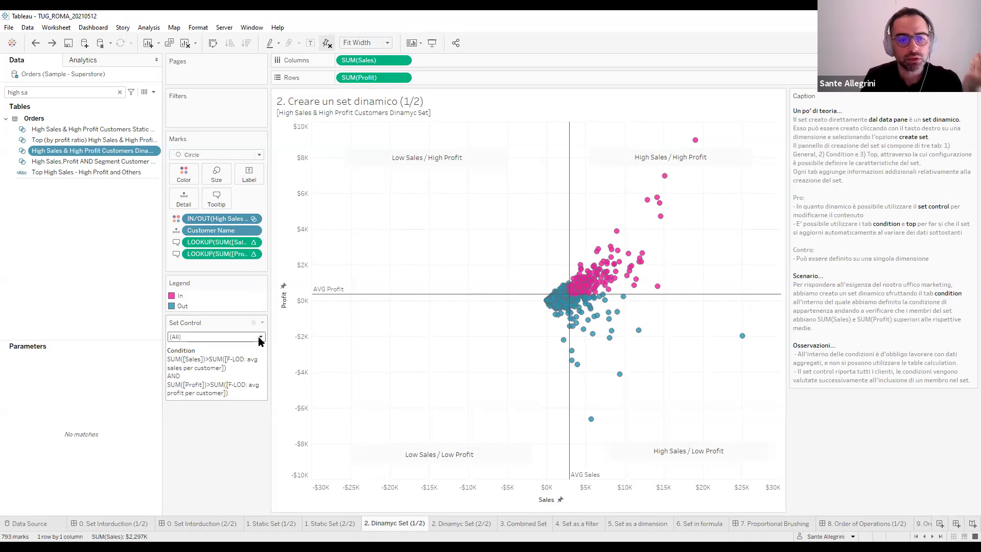
Use the set control to limit the set to three individual customers, and restore the selection of all customers
{"action": "left_click", "coordinate": [259, 340]}
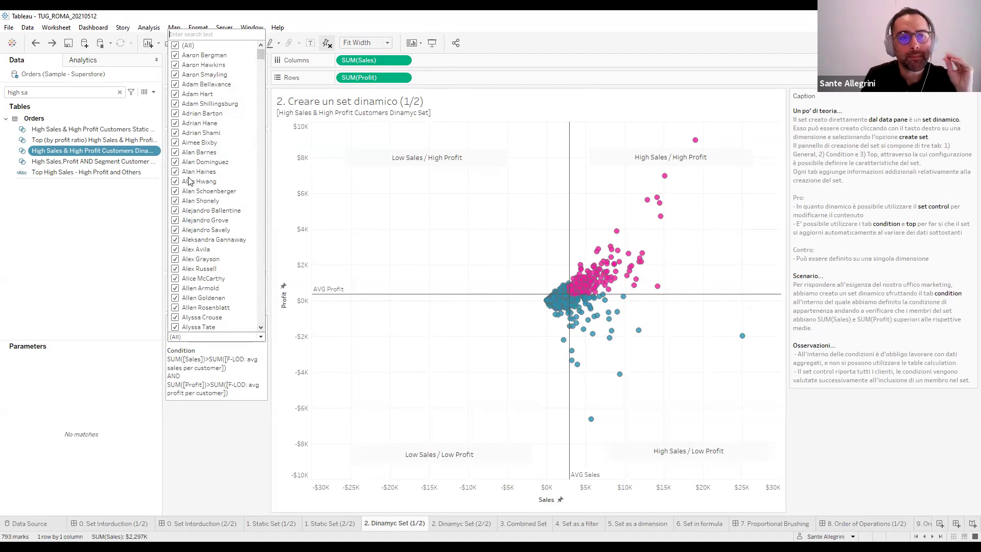
{"action": "left_click", "coordinate": [175, 45]}
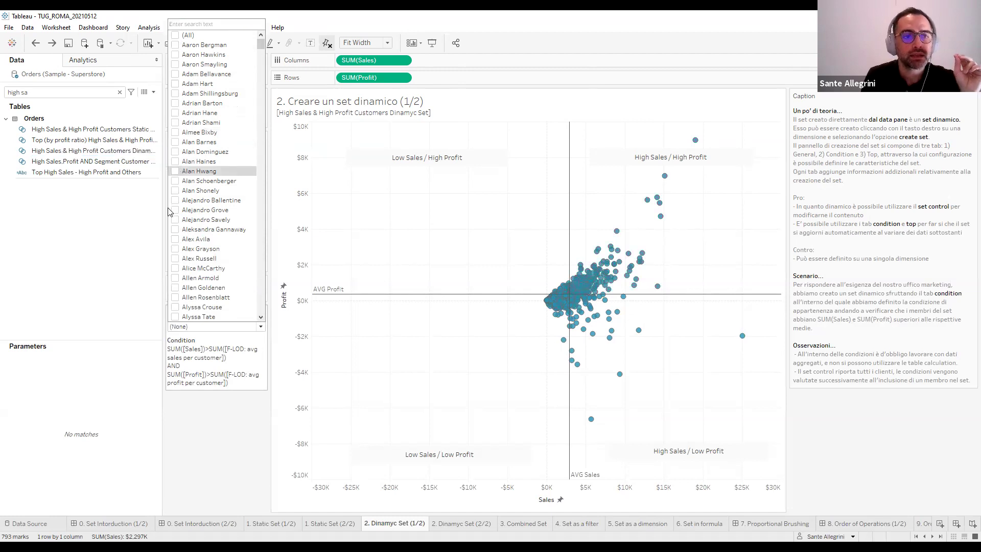
{"action": "left_click", "coordinate": [175, 268]}
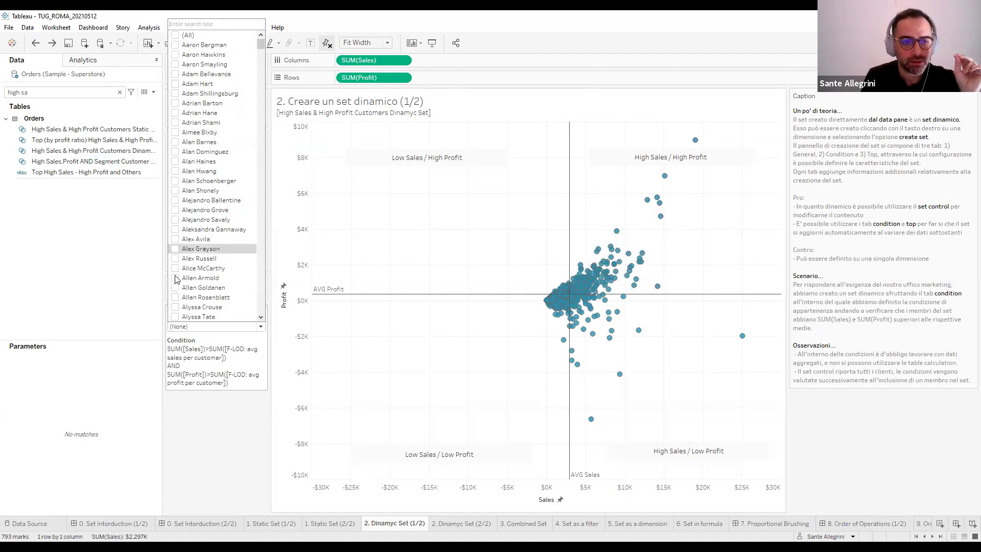
{"action": "left_click", "coordinate": [175, 287]}
{"action": "left_click", "coordinate": [174, 297]}
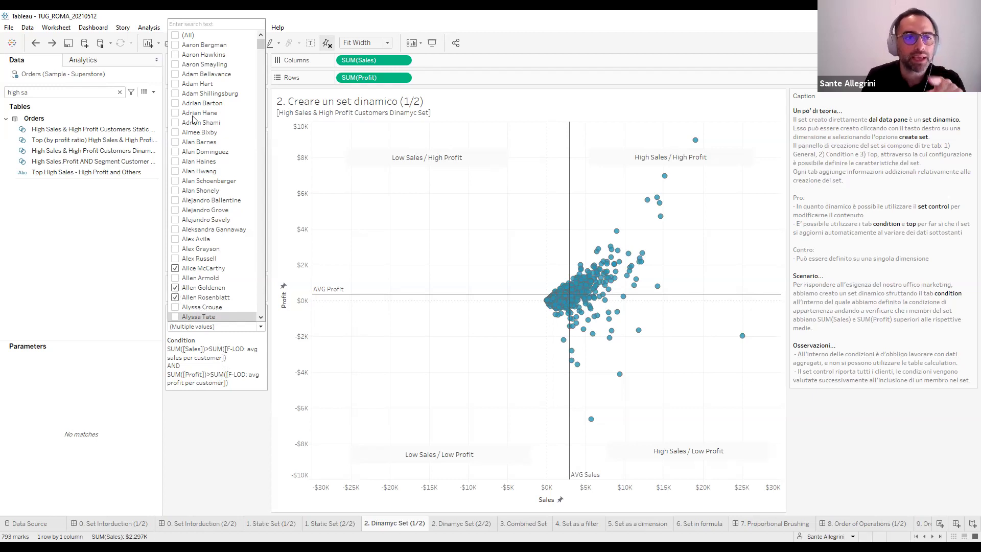
{"action": "left_click", "coordinate": [178, 36]}
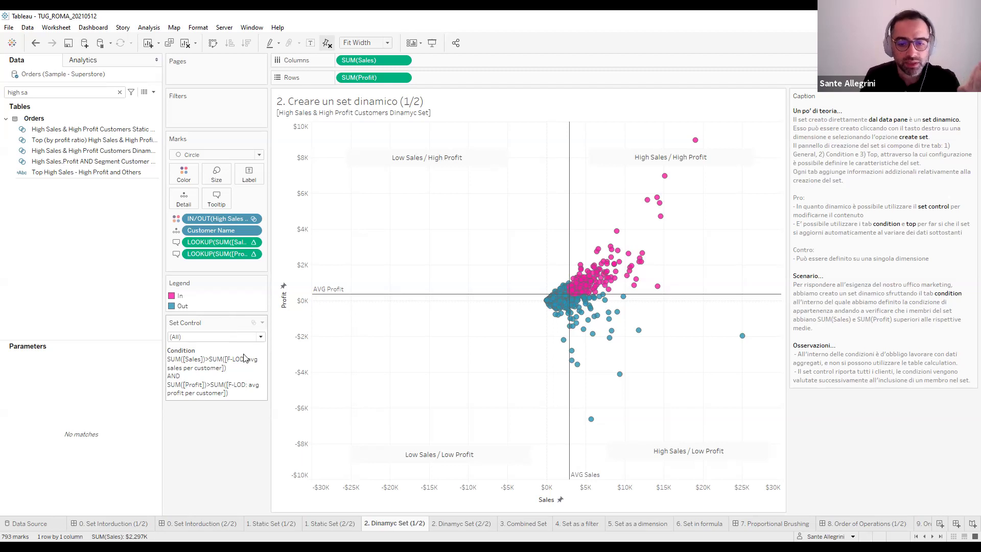
On the 2. Dinamyc Set (2/2) sheet, search the fields for "top" and open the Top (by profit ratio) High Sales & High Profit Customers Dinamyc Set for editing
{"action": "left_click", "coordinate": [456, 525]}
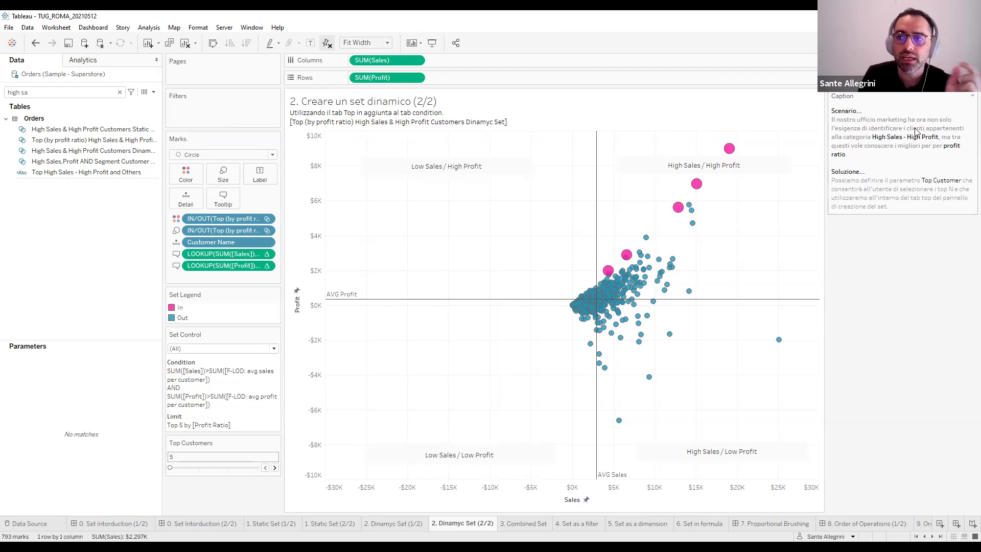
{"action": "mouse_move", "coordinate": [616, 298]}
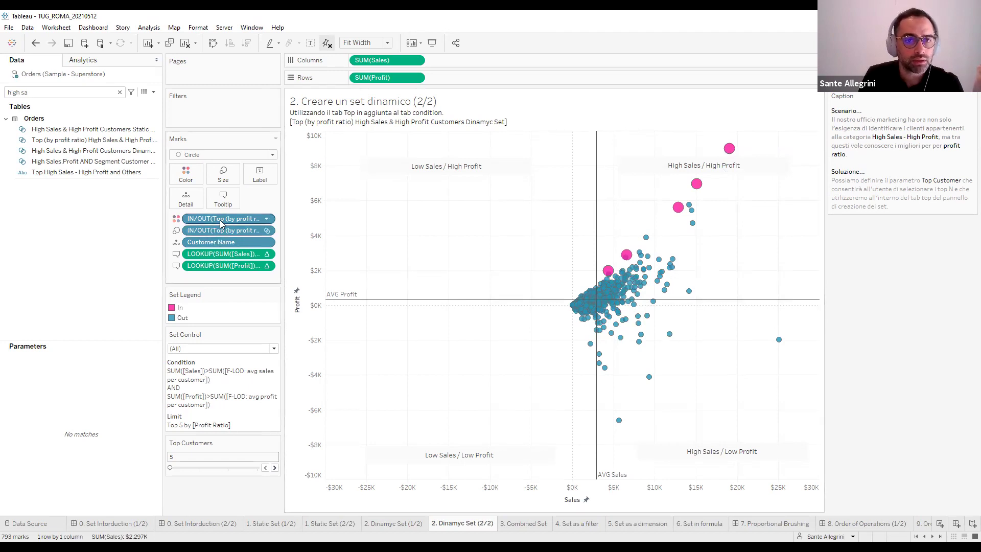
{"action": "left_click", "coordinate": [70, 94]}
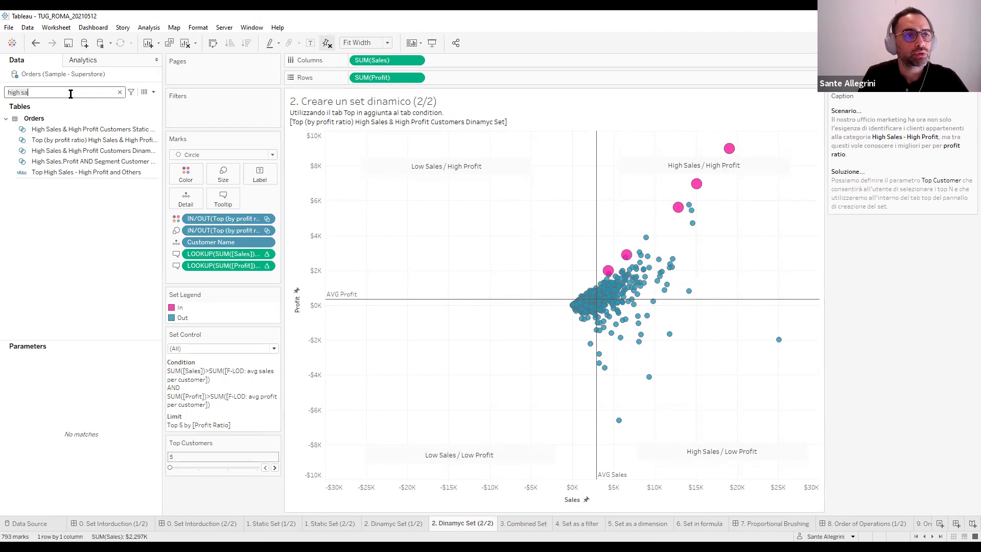
{"action": "key", "text": "BackSpace"}
{"action": "key", "text": "BackSpace"}
{"action": "key", "text": "BackSpace"}
{"action": "key", "text": "BackSpace"}
{"action": "key", "text": "BackSpace"}
{"action": "key", "text": "BackSpace"}
{"action": "key", "text": "BackSpace"}
{"action": "type", "text": "top"}
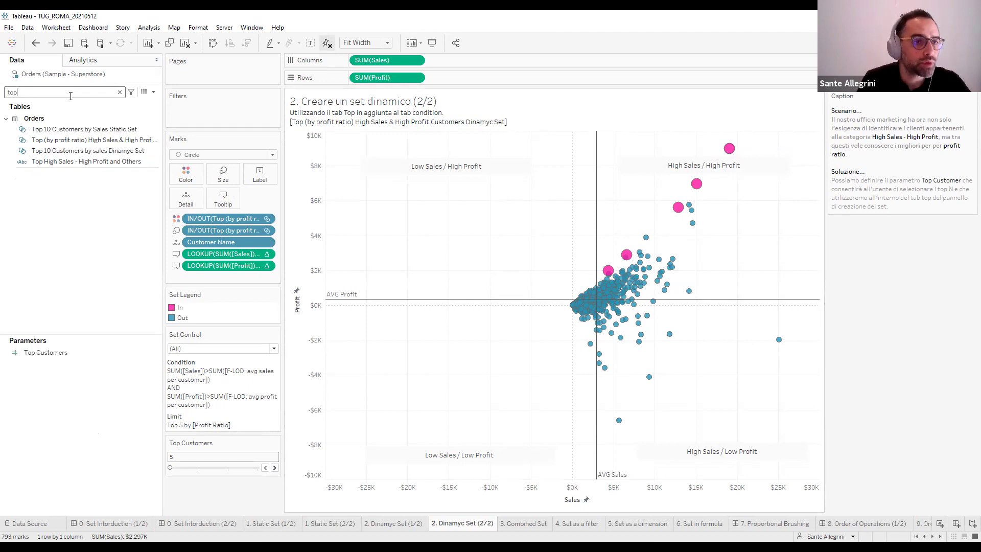
{"action": "right_click", "coordinate": [95, 141]}
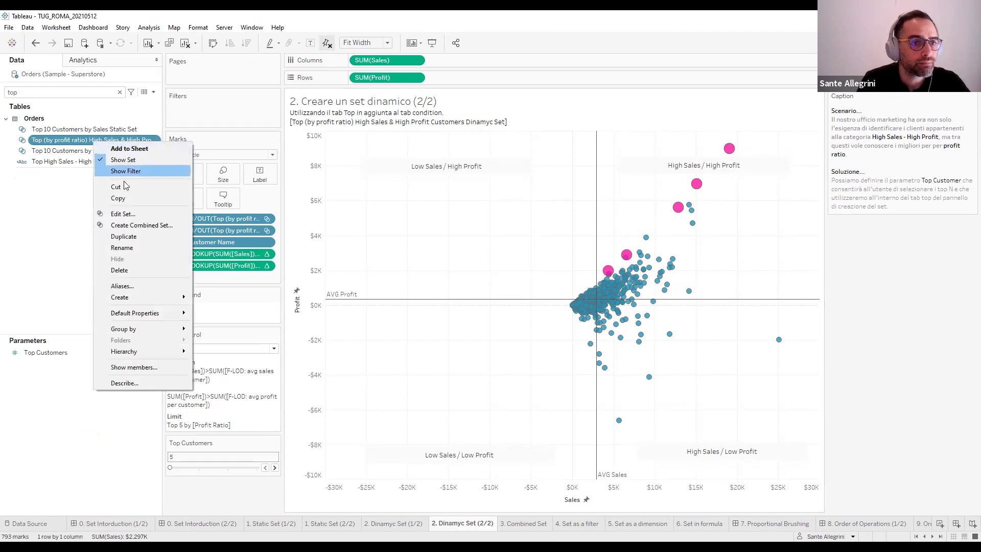
{"action": "left_click", "coordinate": [128, 214]}
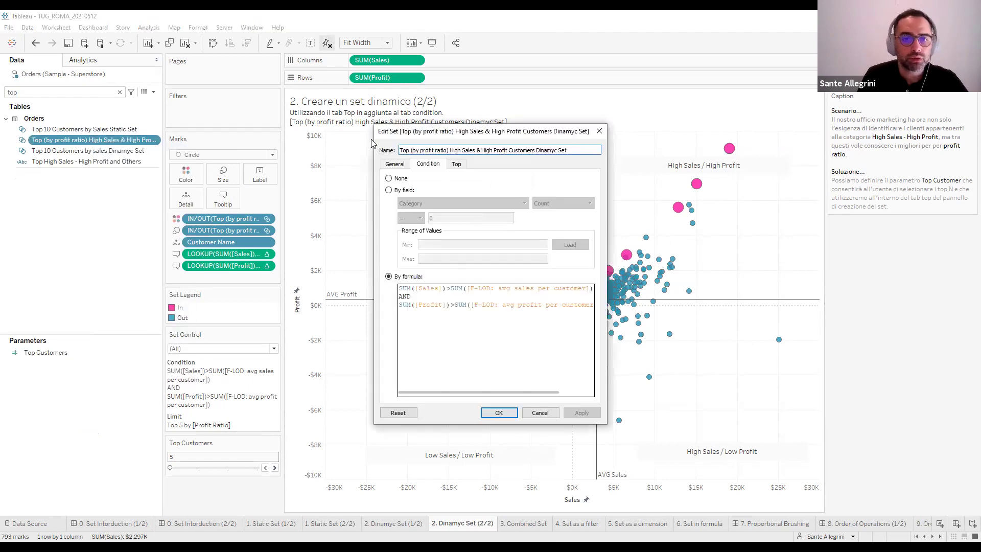
Review the set's General summary and its Top settings, keeping the Top Customers parameter as the limit by Profit Ratio
{"action": "left_click", "coordinate": [396, 164]}
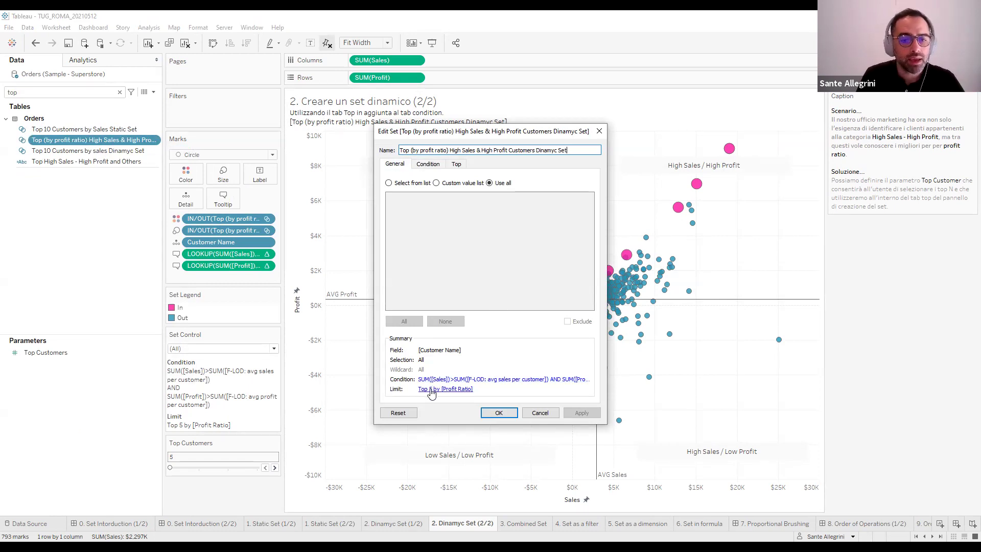
{"action": "left_click", "coordinate": [458, 164]}
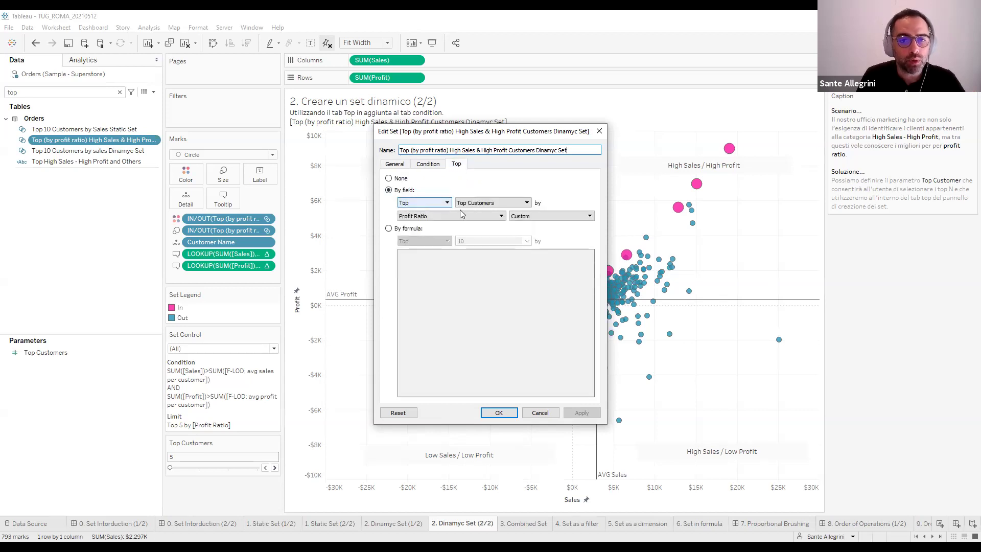
{"action": "left_click", "coordinate": [505, 205]}
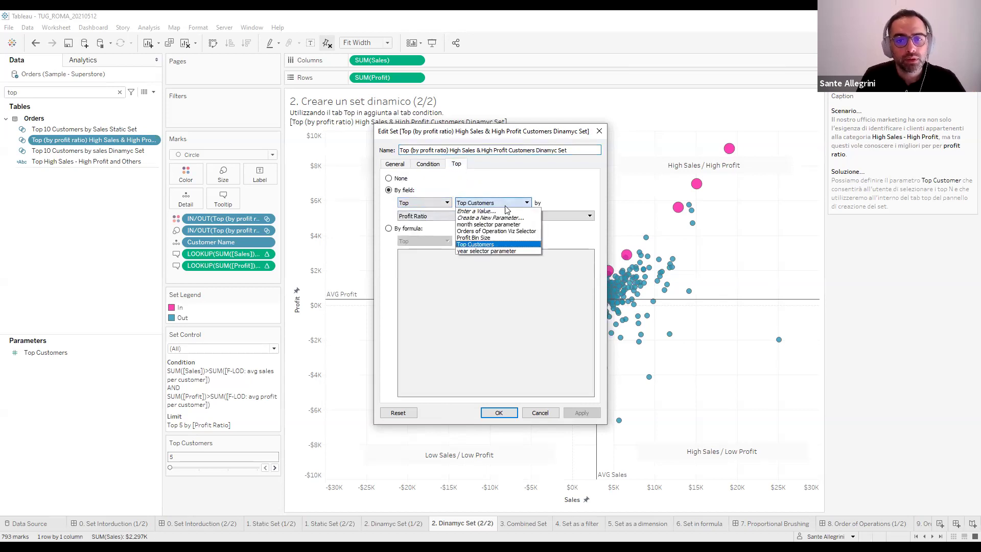
{"action": "left_click", "coordinate": [486, 245]}
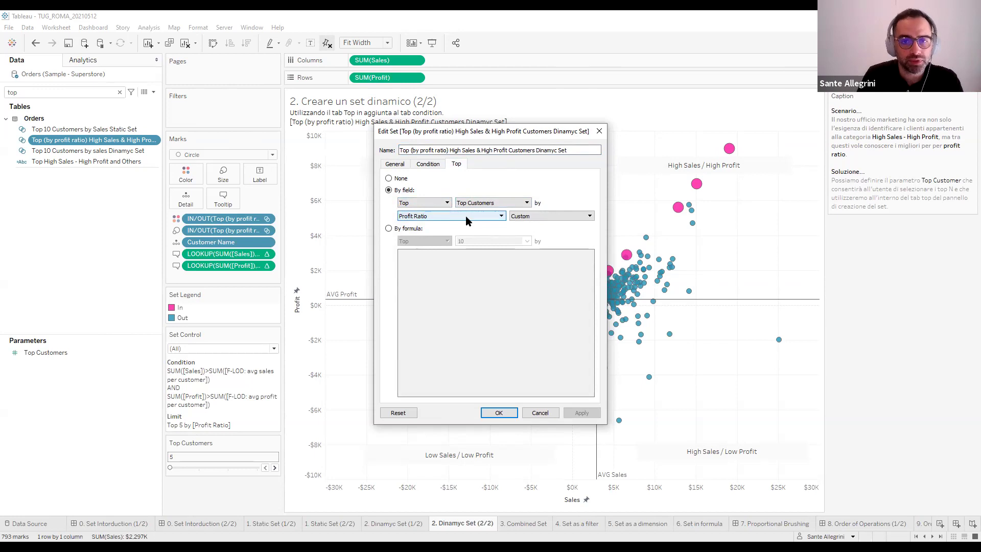
Compare the set's General, condition formula and Top settings once more, and close the editor without changes
{"action": "left_click", "coordinate": [402, 164]}
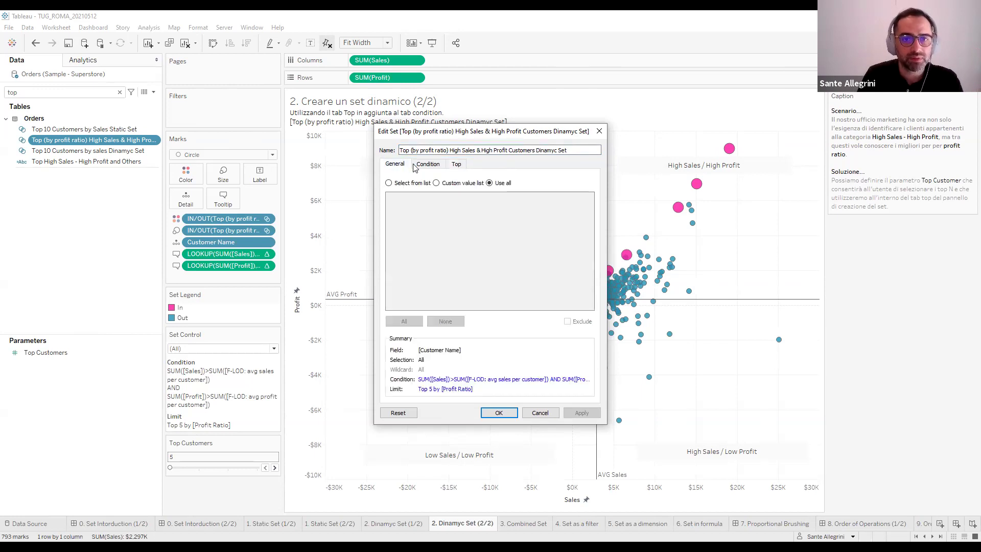
{"action": "left_click", "coordinate": [428, 164]}
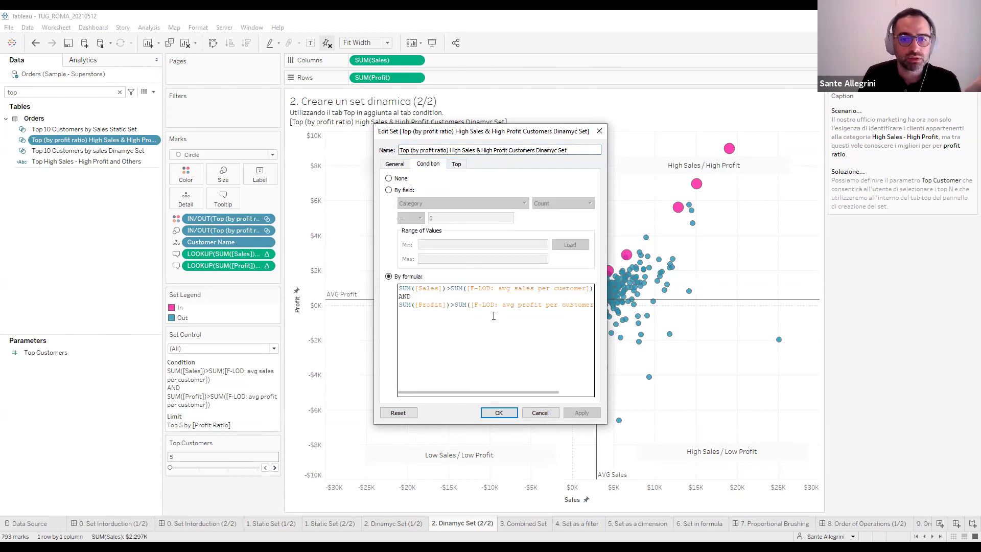
{"action": "left_click_drag", "start_coordinate": [471, 134], "coordinate": [459, 133]}
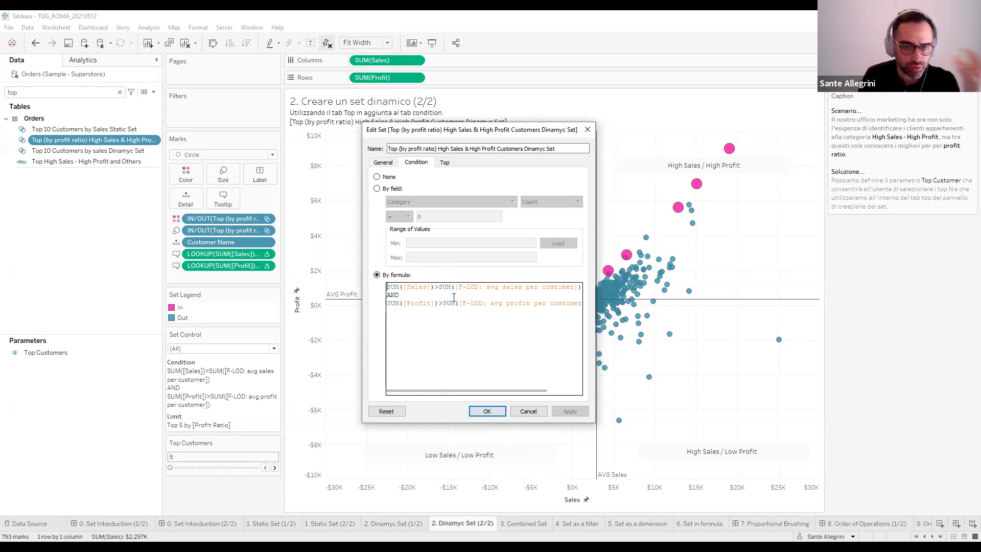
{"action": "left_click", "coordinate": [445, 162]}
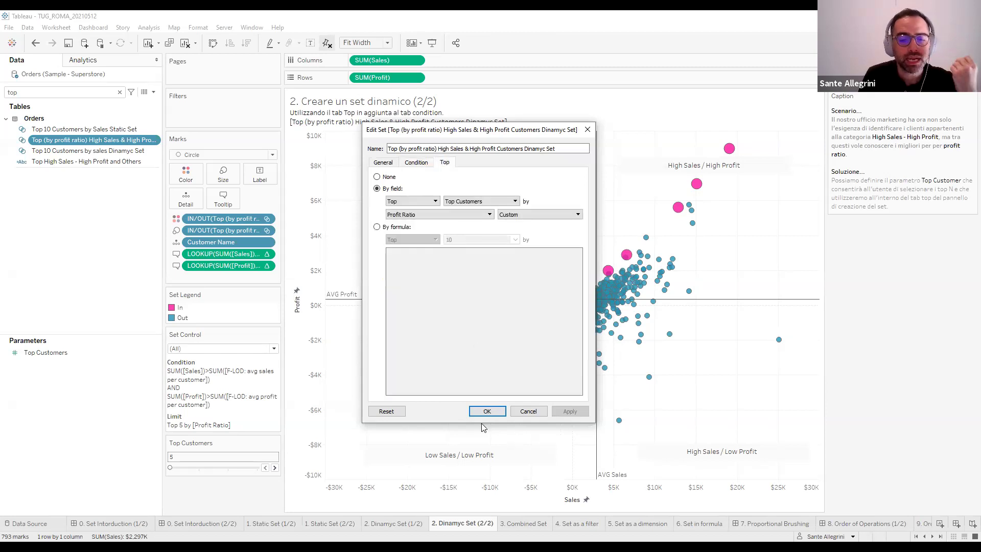
{"action": "left_click", "coordinate": [525, 413]}
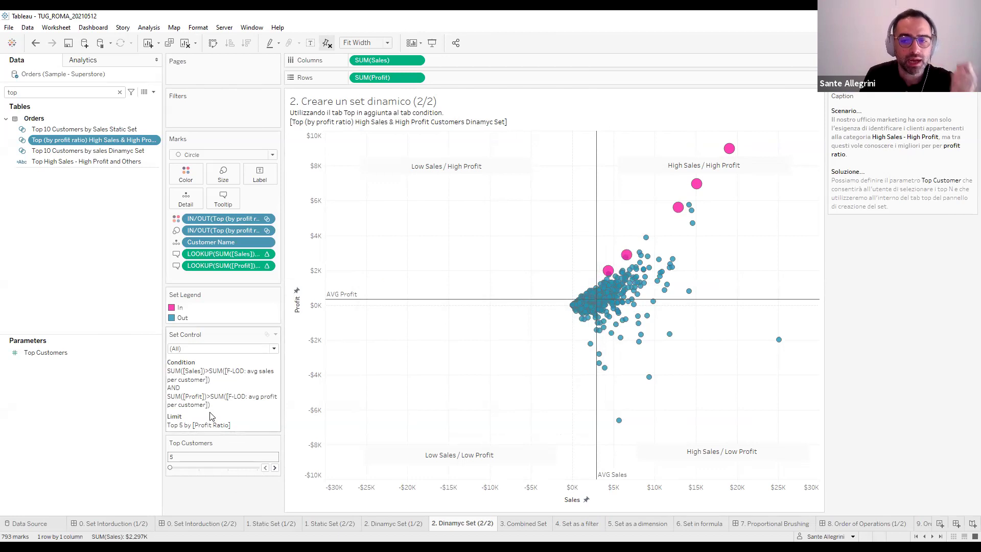
Raise the Top Customers parameter through 10 and 15 to 20, and bring it back down to 5
{"action": "left_click", "coordinate": [275, 468]}
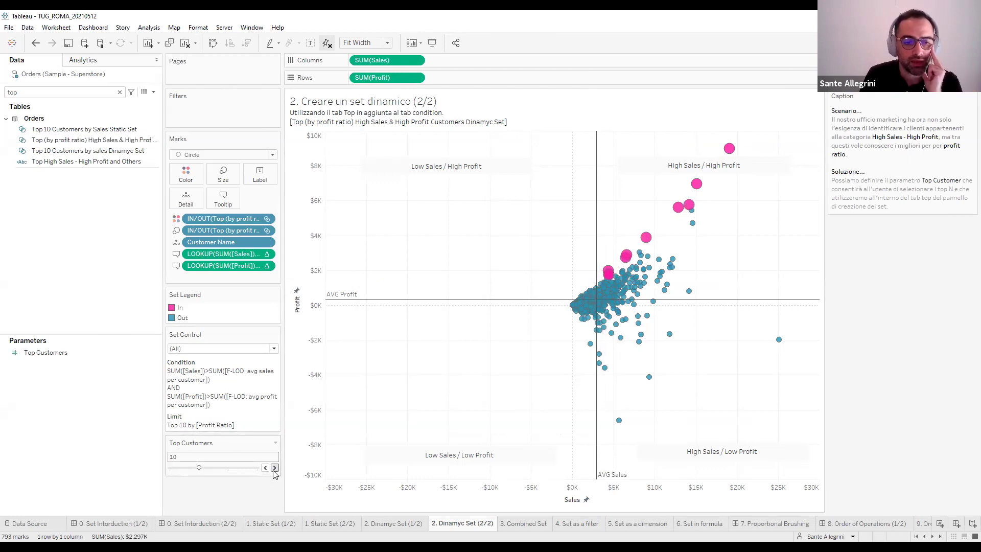
{"action": "left_click", "coordinate": [275, 468]}
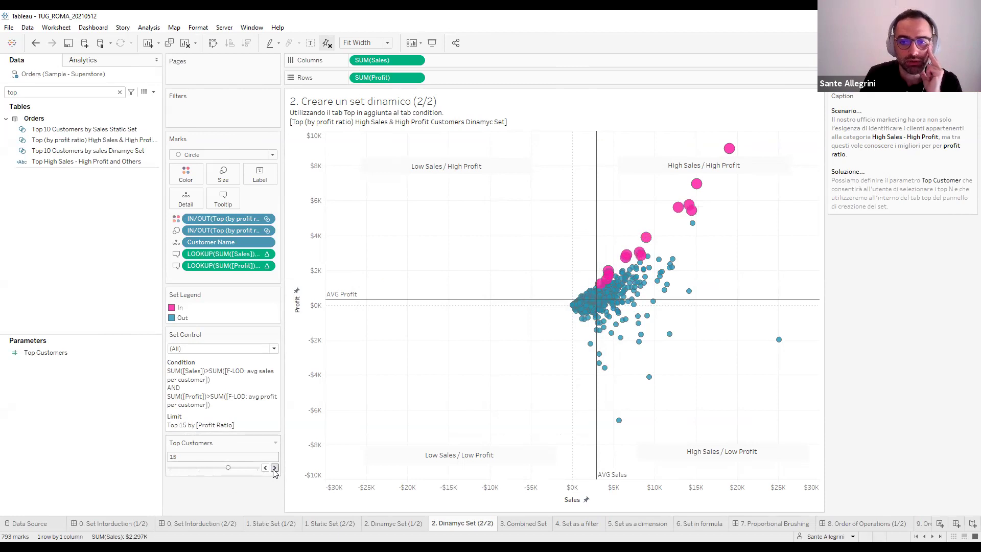
{"action": "left_click", "coordinate": [275, 468]}
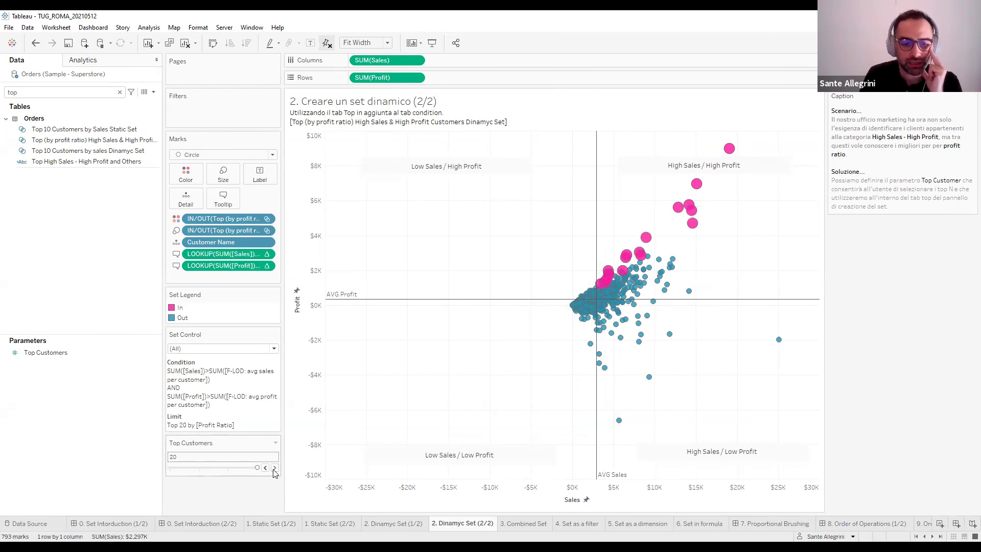
{"action": "left_click", "coordinate": [266, 468]}
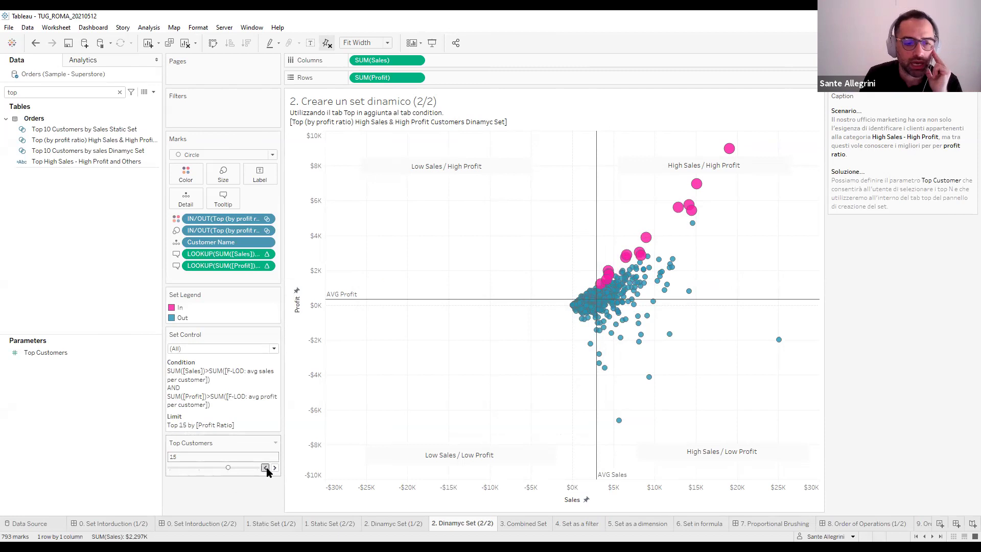
{"action": "left_click", "coordinate": [266, 468]}
{"action": "left_click", "coordinate": [266, 468]}
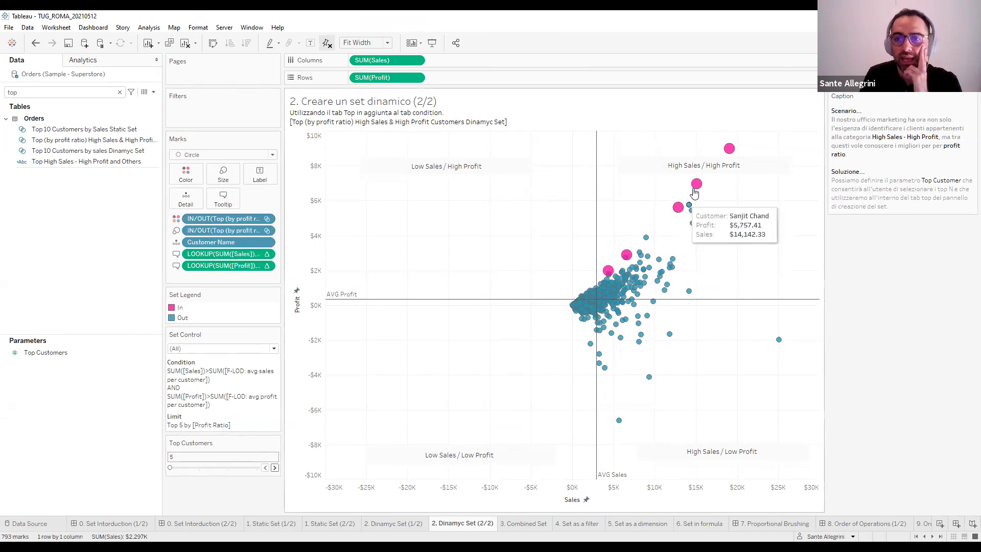
{"action": "mouse_move", "coordinate": [697, 188]}
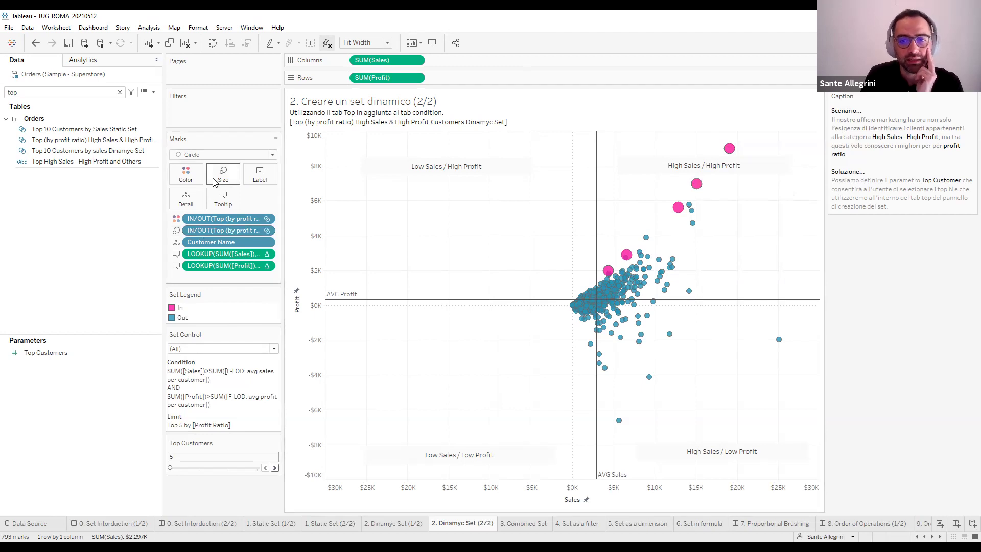
{"action": "mouse_move", "coordinate": [676, 210]}
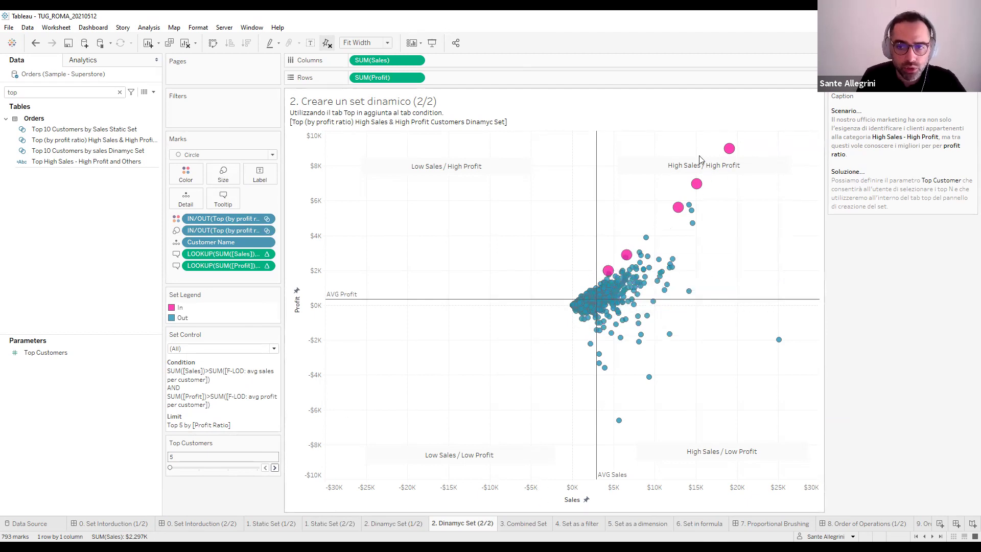
On the 3. Combined Set sheet, search the fields for "high" and open the High Sales,Profit AND Segment Customer Combined Set for editing
{"action": "left_click", "coordinate": [524, 524]}
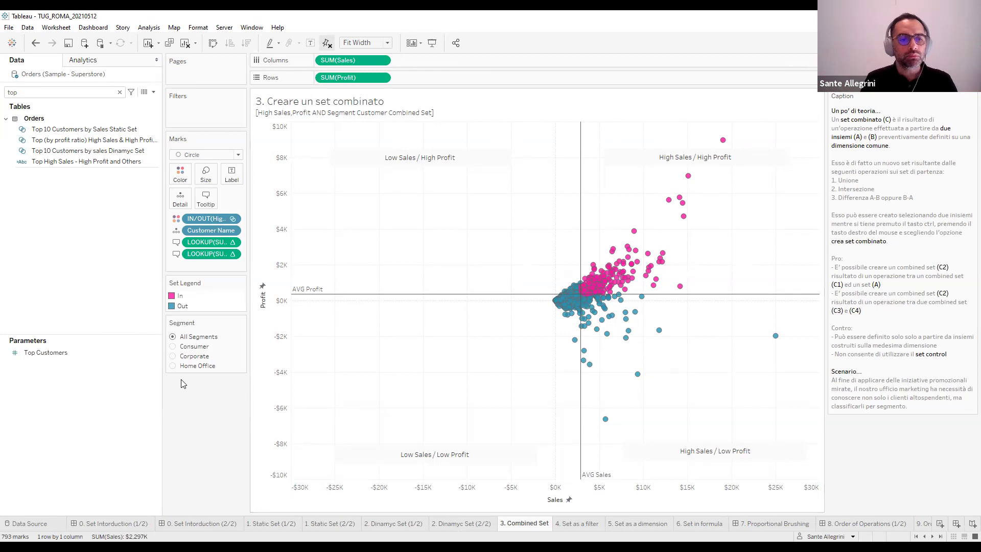
{"action": "left_click_drag", "start_coordinate": [165, 398], "coordinate": [177, 397]}
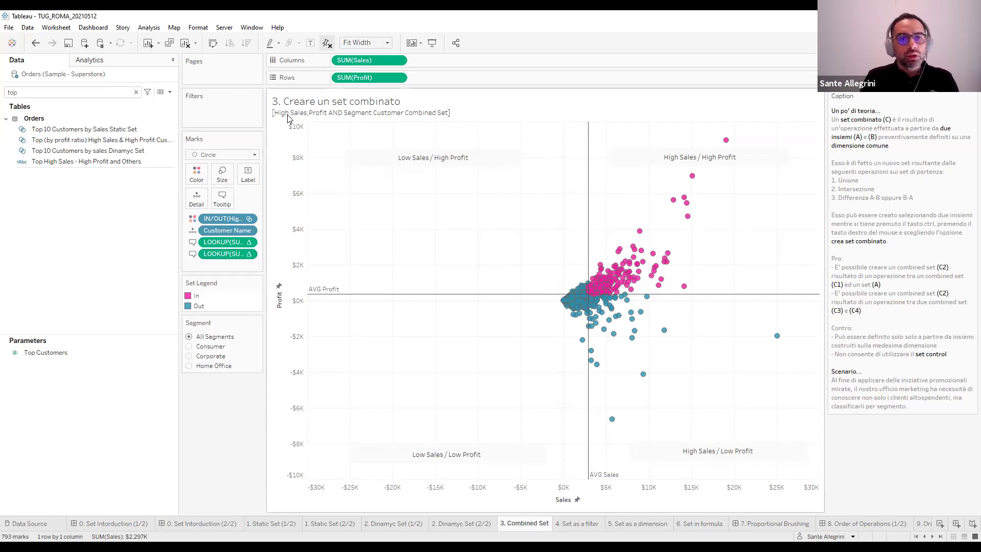
{"action": "left_click", "coordinate": [72, 93]}
{"action": "key", "text": "BackSpace"}
{"action": "key", "text": "BackSpace"}
{"action": "key", "text": "BackSpace"}
{"action": "type", "text": "high"}
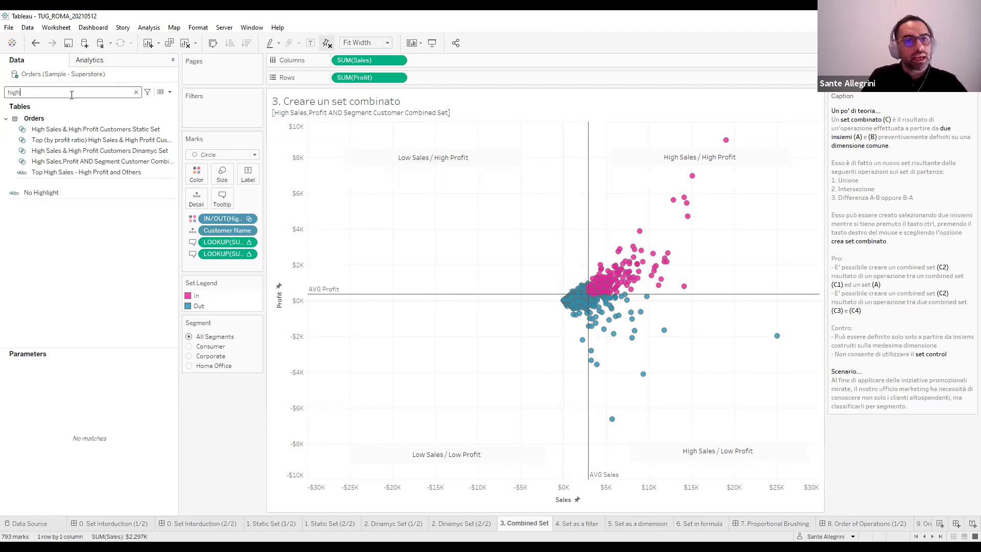
{"action": "right_click", "coordinate": [97, 162]}
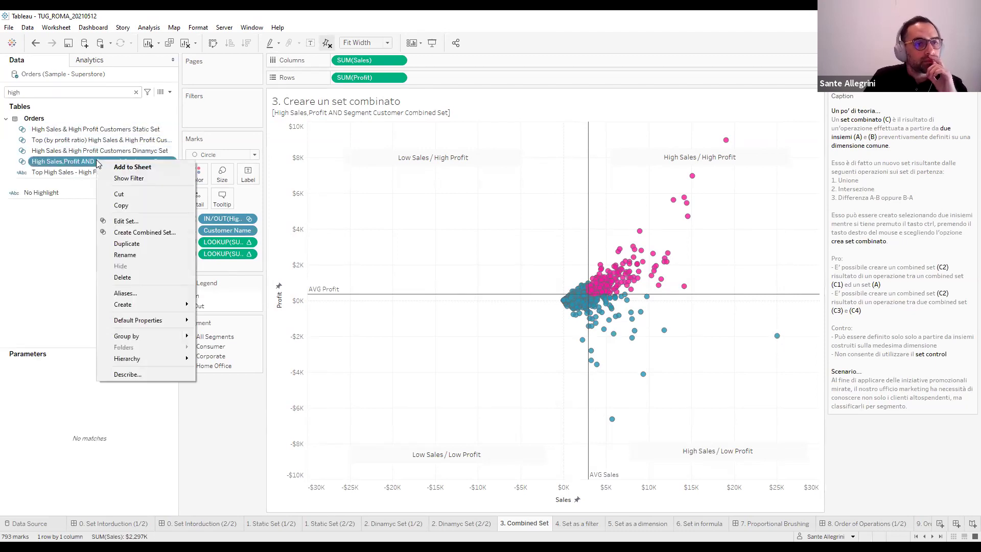
{"action": "left_click", "coordinate": [131, 221]}
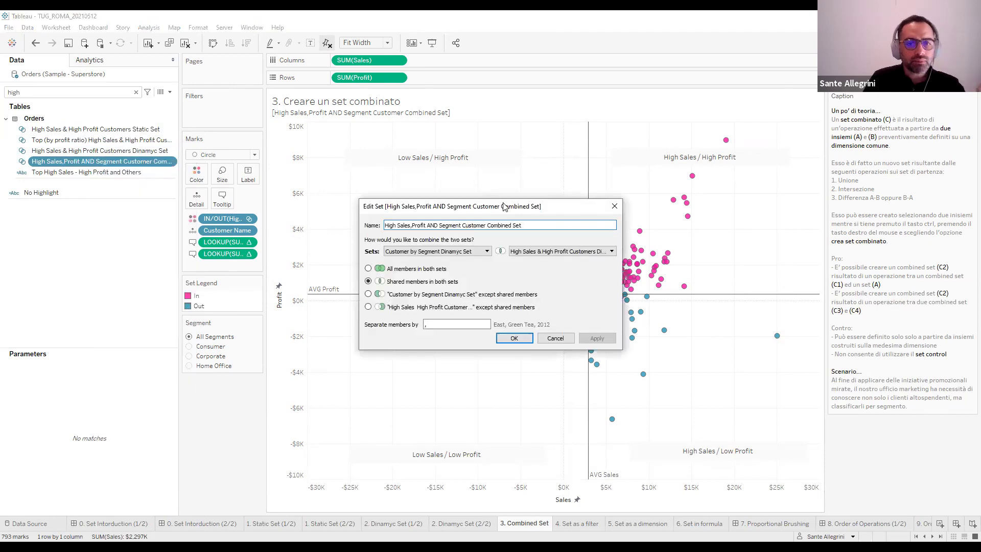
Review how the combined set joins its two source sets, and close its editor without changes
{"action": "left_click_drag", "start_coordinate": [504, 206], "coordinate": [514, 189]}
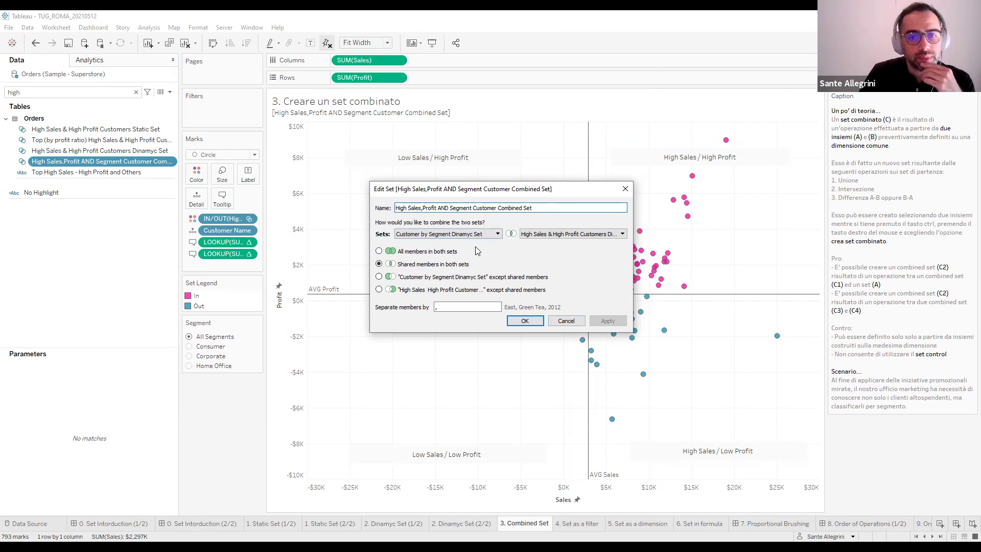
{"action": "left_click", "coordinate": [566, 321]}
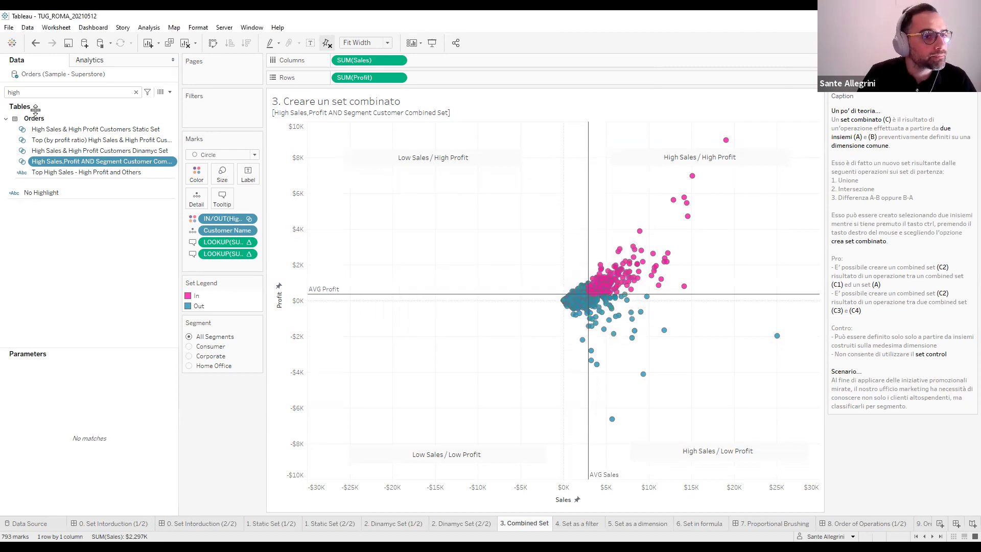
Search the fields for "customer", open the Customer by Segment Dinamyc Set for editing and compare its General summary with its condition
{"action": "double_click", "coordinate": [45, 94]}
{"action": "type", "text": "customer"}
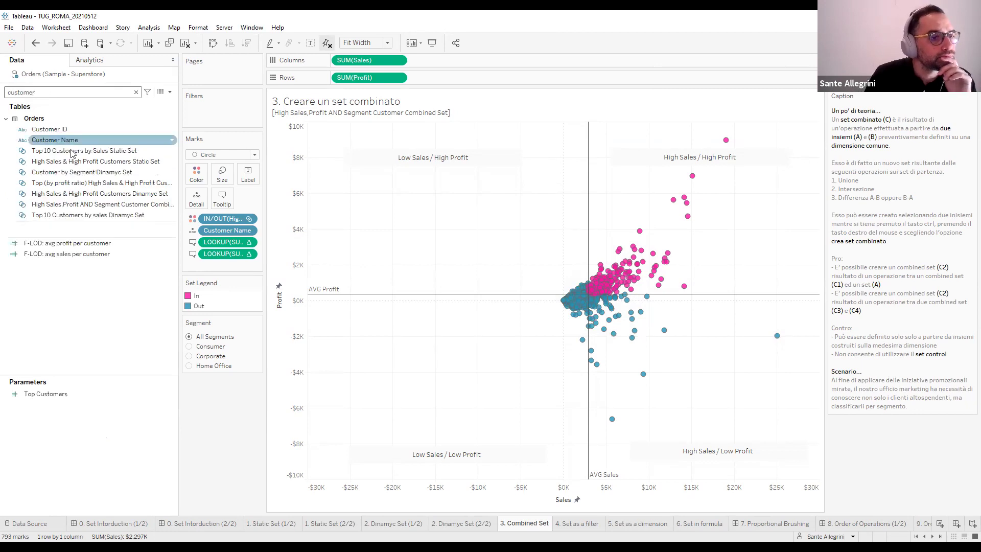
{"action": "right_click", "coordinate": [100, 178]}
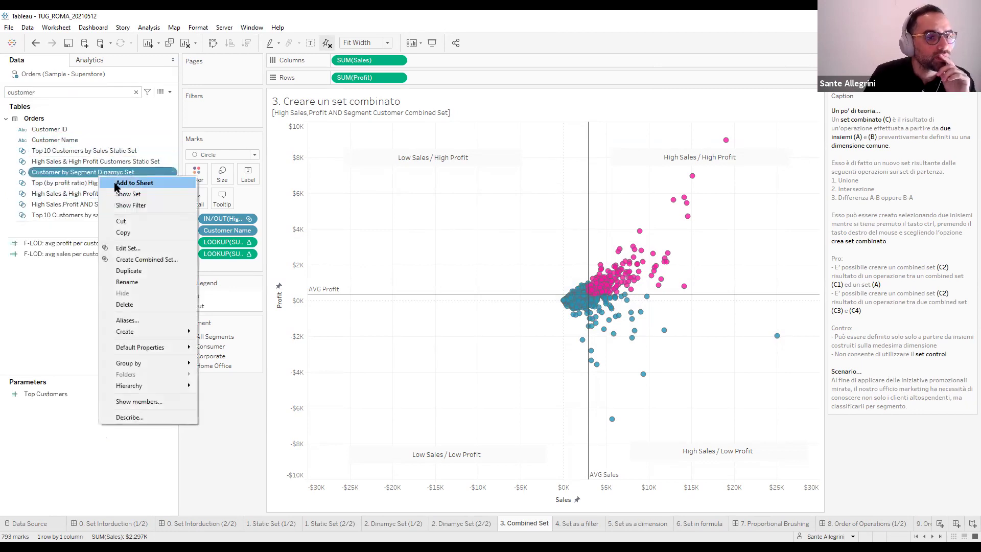
{"action": "left_click", "coordinate": [143, 249]}
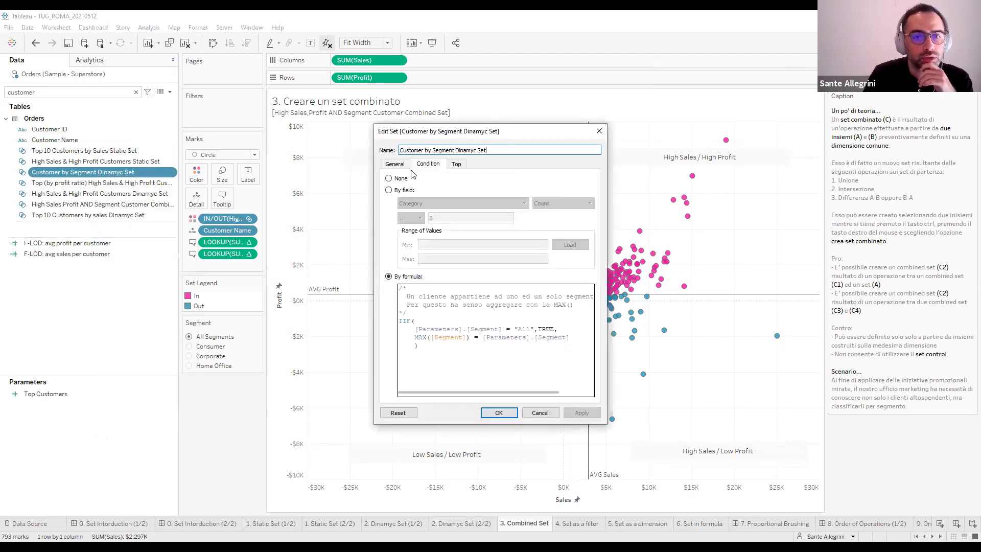
{"action": "left_click", "coordinate": [403, 165]}
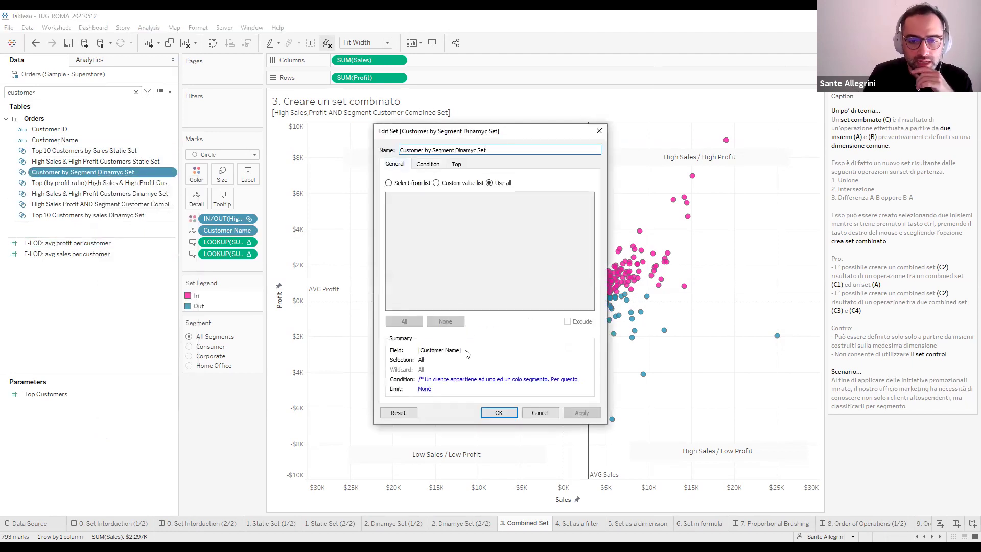
{"action": "left_click", "coordinate": [428, 165]}
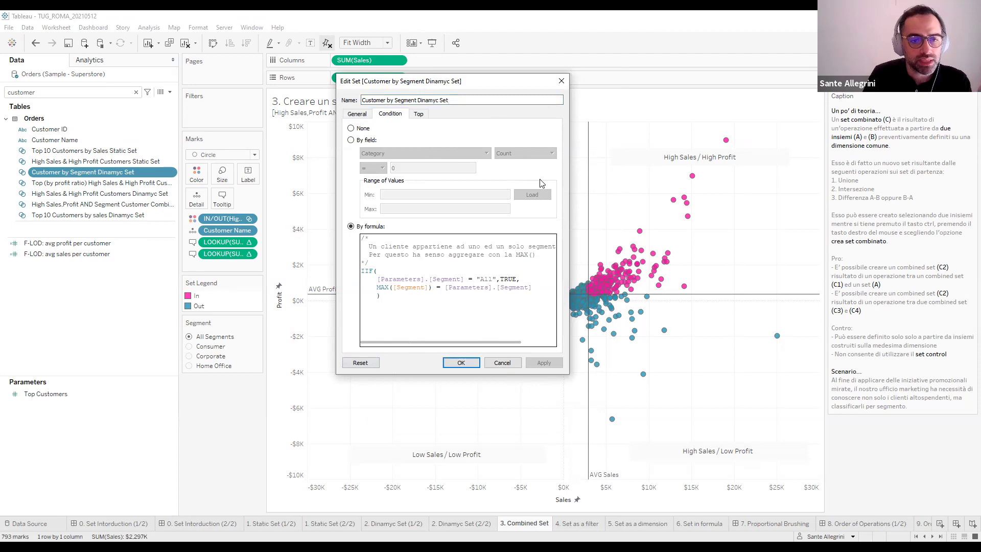
Examine the IIF condition formula based on the Segment parameter, and close the set editor without changes
{"action": "left_click_drag", "start_coordinate": [485, 81], "coordinate": [412, 198]}
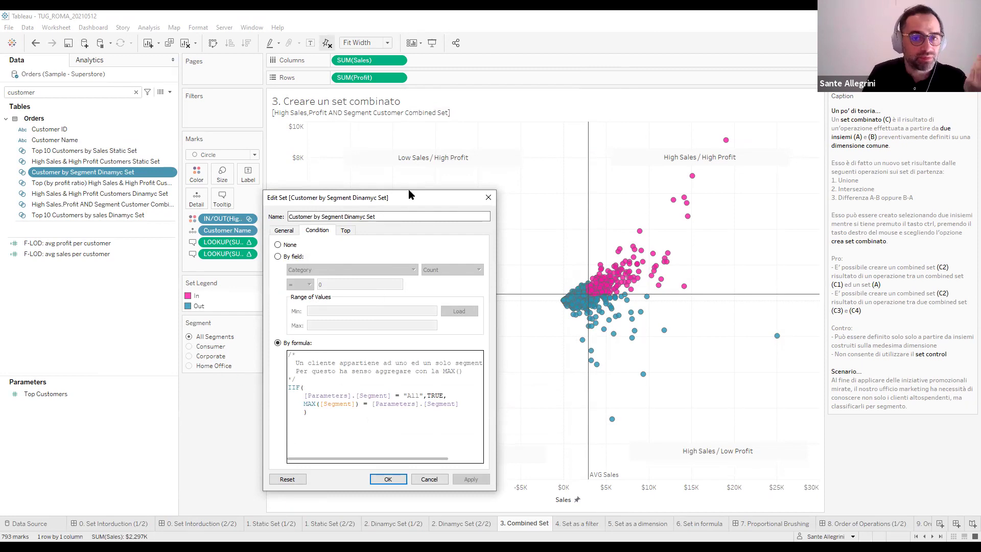
{"action": "left_click_drag", "start_coordinate": [407, 198], "coordinate": [416, 166]}
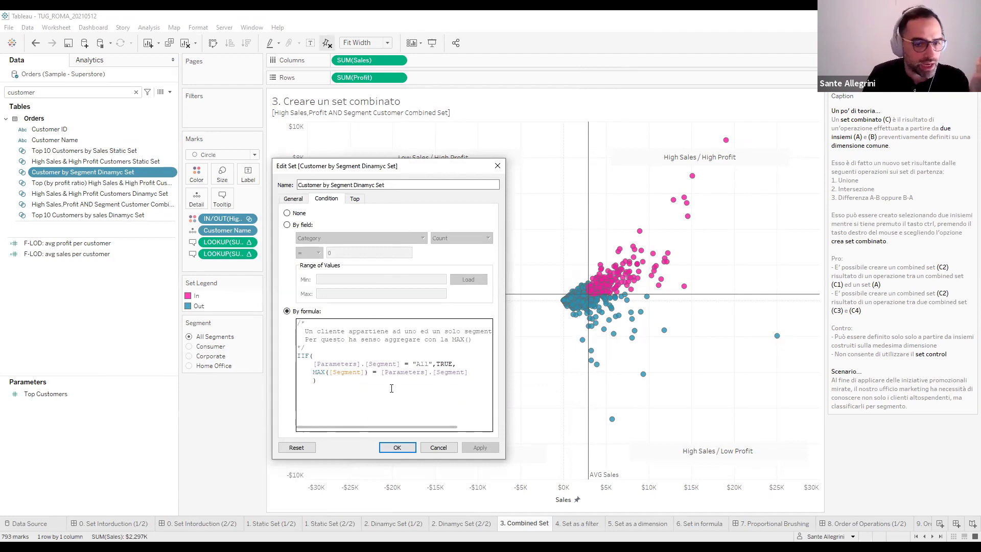
{"action": "left_click_drag", "start_coordinate": [386, 431], "coordinate": [366, 429]}
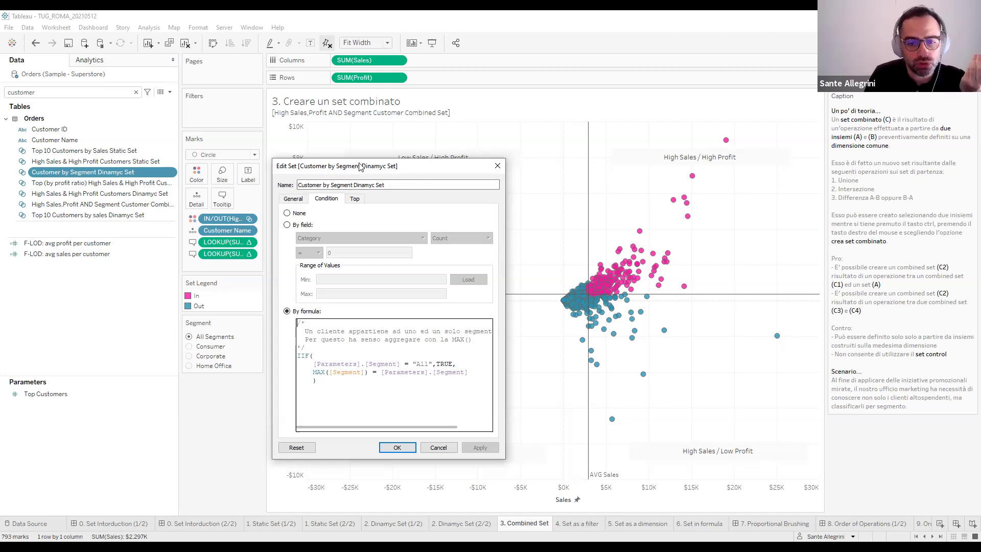
{"action": "left_click_drag", "start_coordinate": [360, 165], "coordinate": [364, 154]}
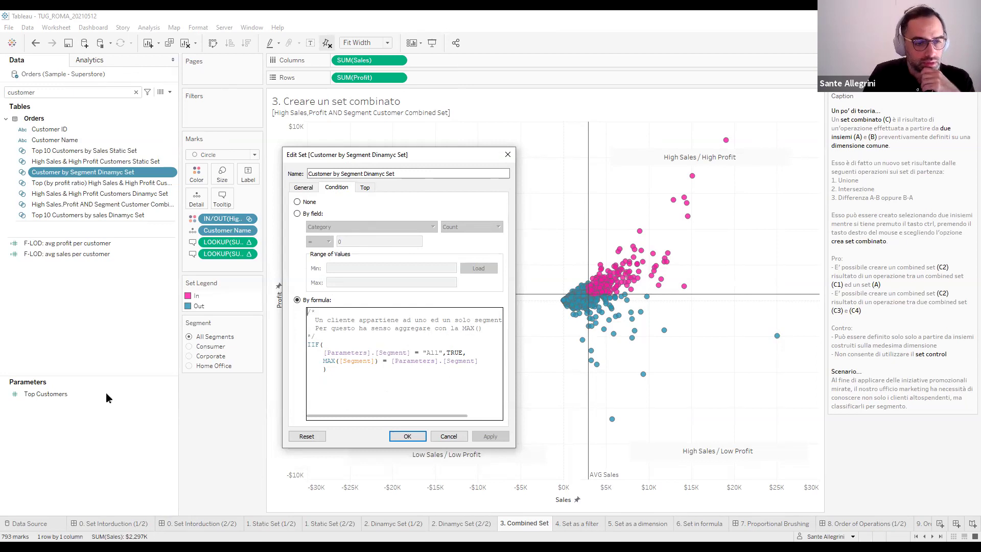
{"action": "double_click", "coordinate": [460, 352]}
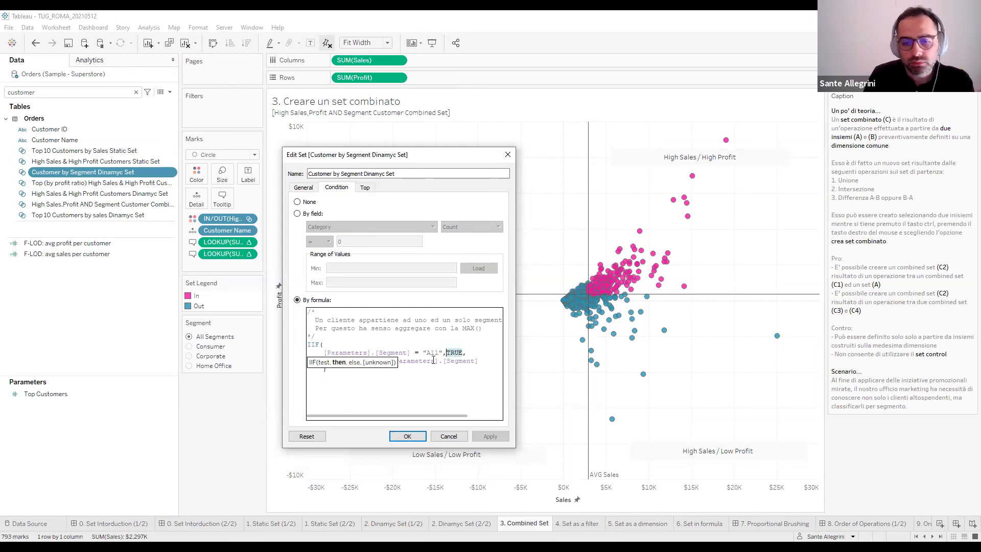
{"action": "mouse_move", "coordinate": [359, 416]}
{"action": "left_mouse_down"}
{"action": "mouse_move", "coordinate": [420, 416]}
{"action": "mouse_move", "coordinate": [366, 413]}
{"action": "left_mouse_up"}
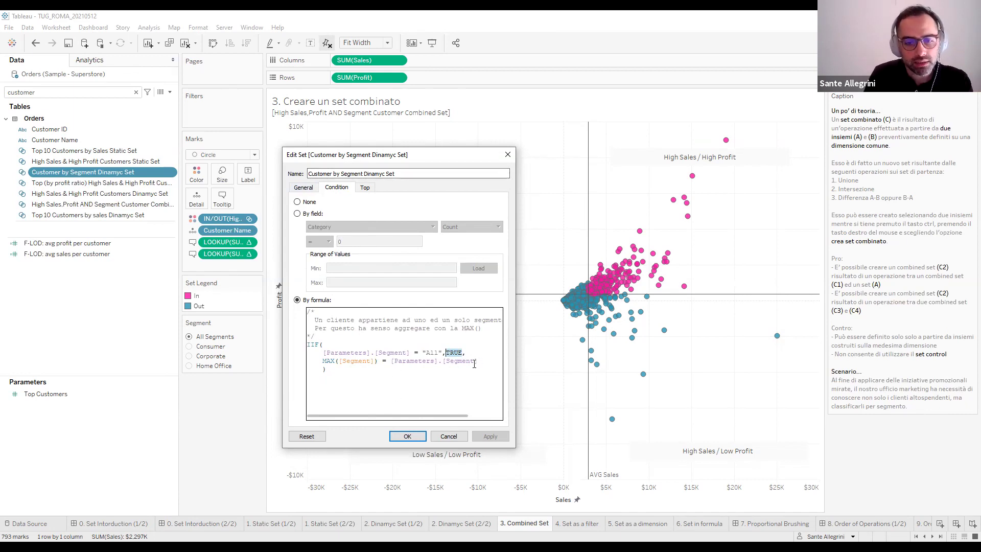
{"action": "left_click", "coordinate": [448, 437]}
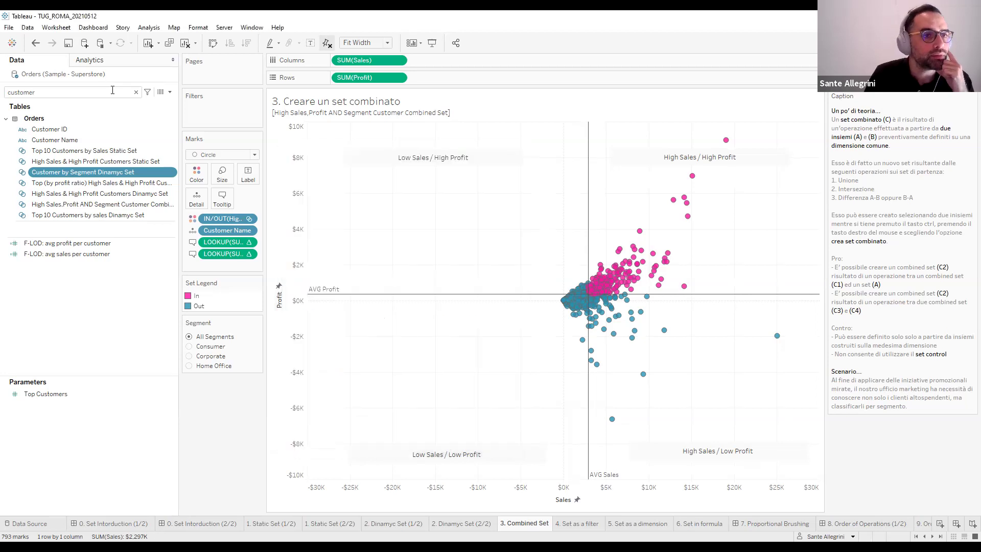
Clear the field search, review the Segment parameter's list of values, and close its editor without changes
{"action": "left_click", "coordinate": [136, 92]}
{"action": "left_click", "coordinate": [99, 468]}
{"action": "left_click", "coordinate": [88, 489]}
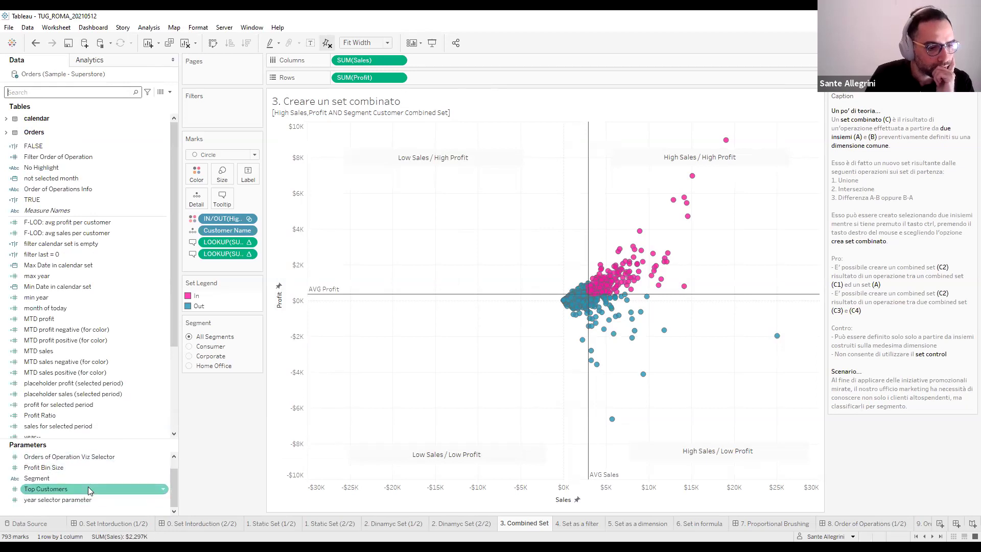
{"action": "left_click", "coordinate": [92, 479]}
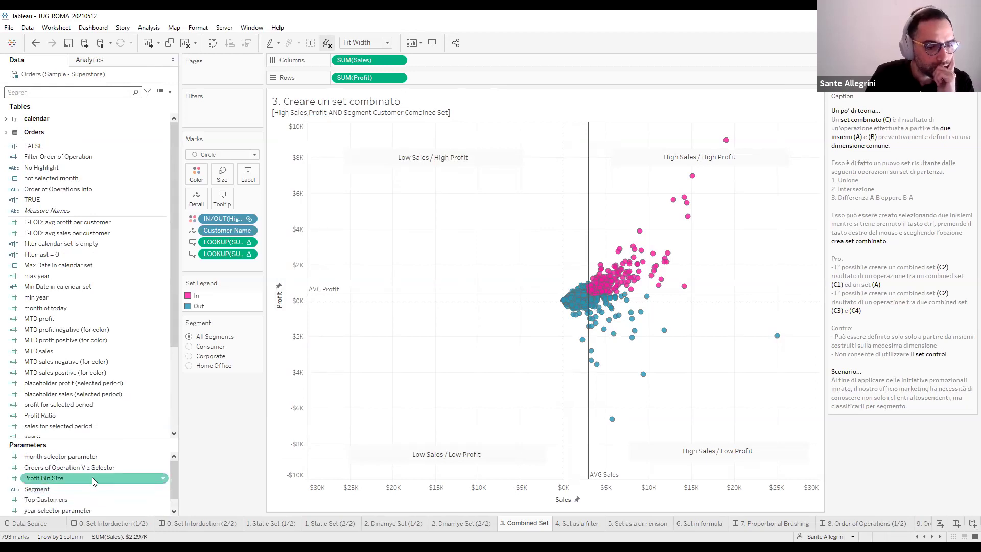
{"action": "right_click", "coordinate": [87, 489]}
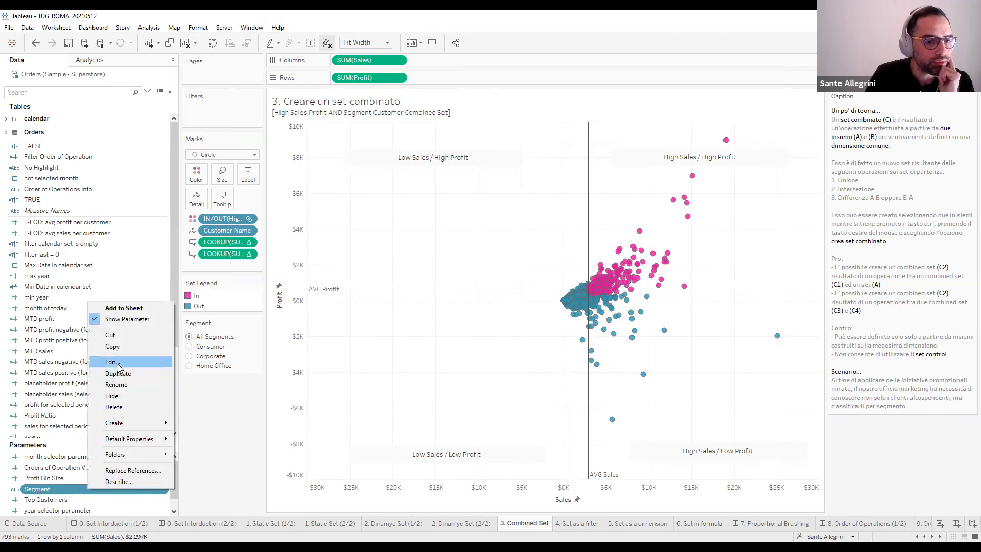
{"action": "left_click", "coordinate": [114, 362]}
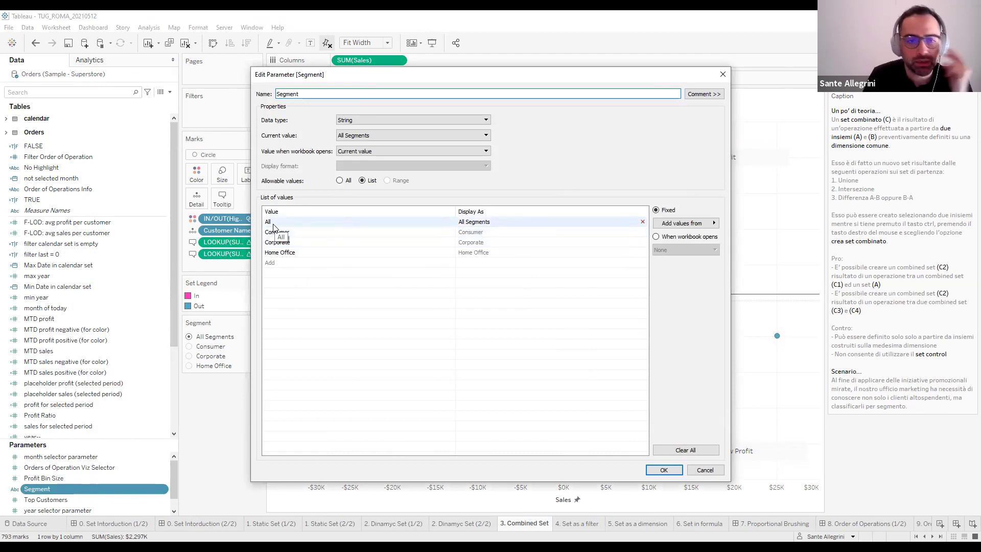
{"action": "left_click", "coordinate": [722, 75]}
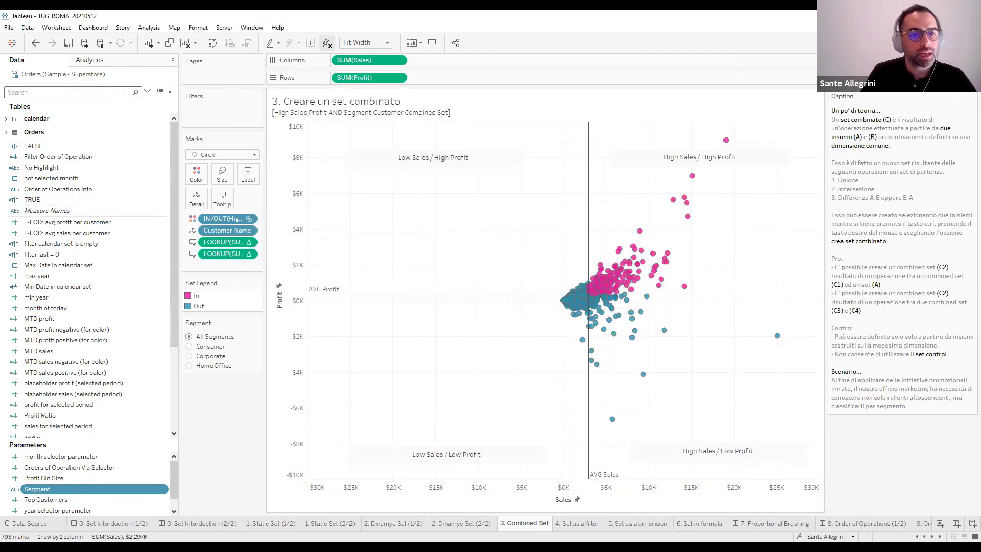
Search the fields for "combin", review the High Sales,Profit AND Segment Customer Combined Set's definition, and cancel the edit
{"action": "type", "text": "combin"}
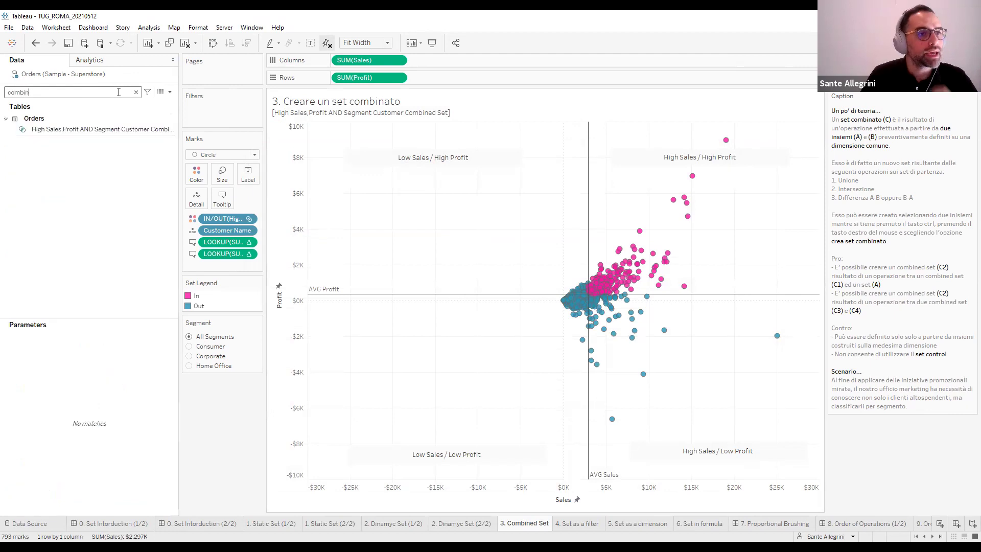
{"action": "left_click", "coordinate": [103, 130]}
{"action": "right_click", "coordinate": [102, 129]}
{"action": "left_click", "coordinate": [126, 193]}
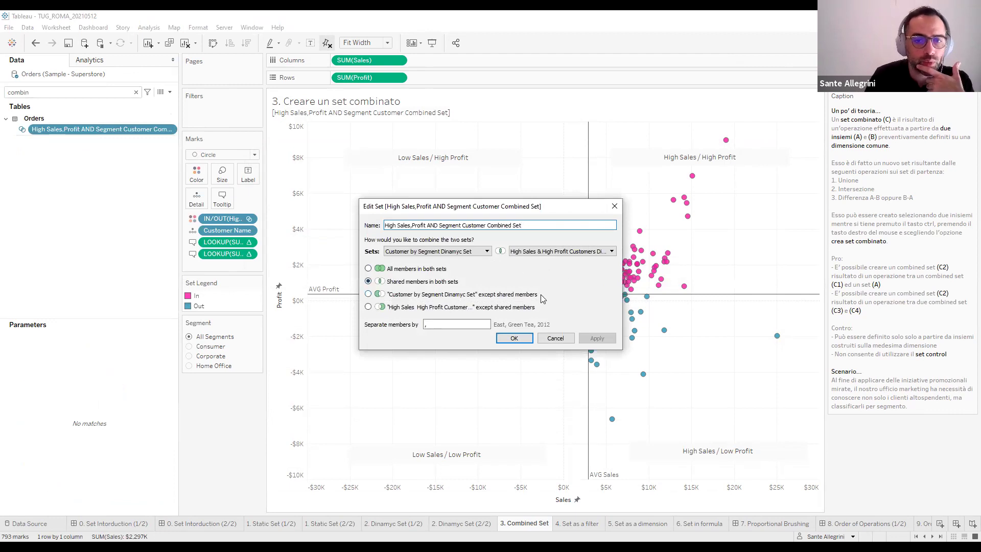
{"action": "left_click", "coordinate": [546, 340]}
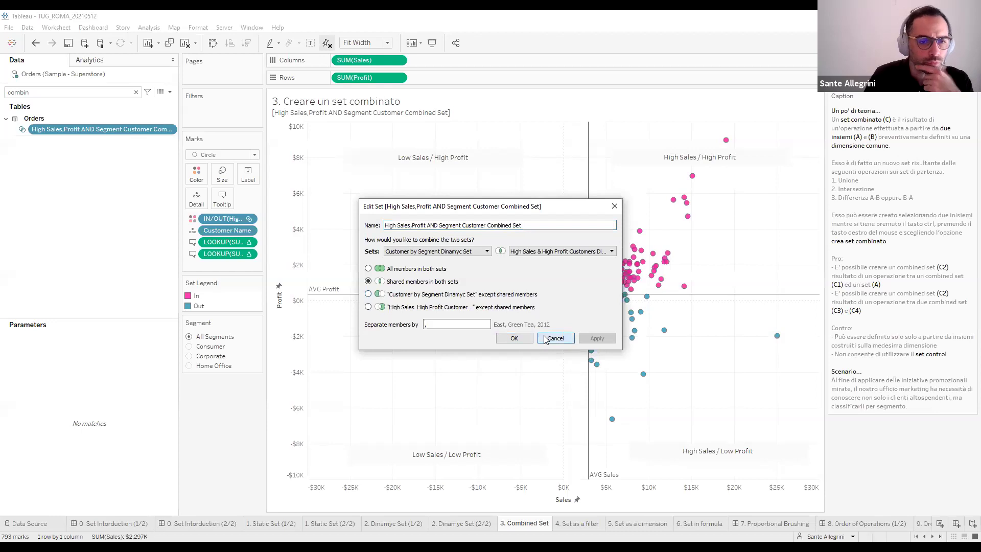
Switch the Segment parameter to Consumer and Home Office, and return it to All Segments
{"action": "left_click", "coordinate": [189, 346]}
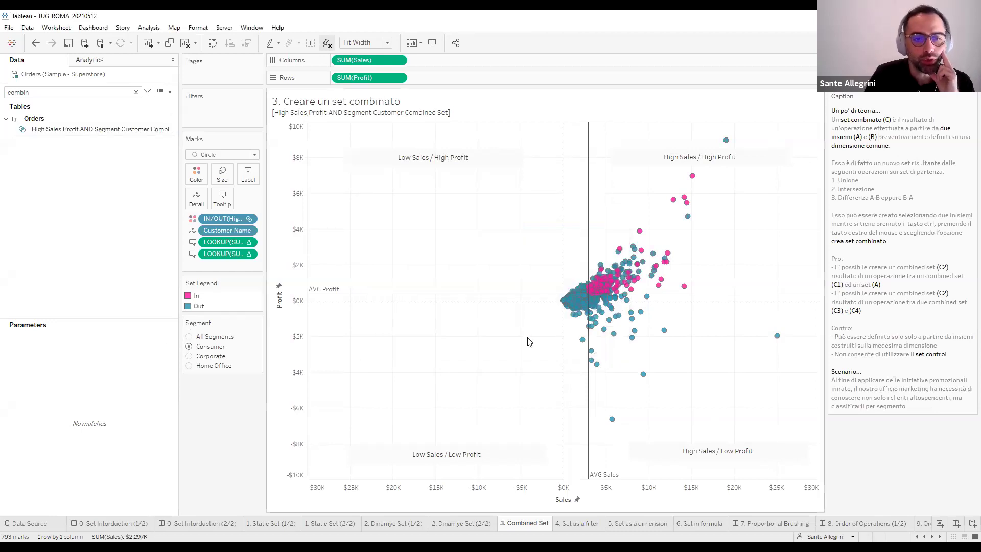
{"action": "left_click", "coordinate": [188, 366]}
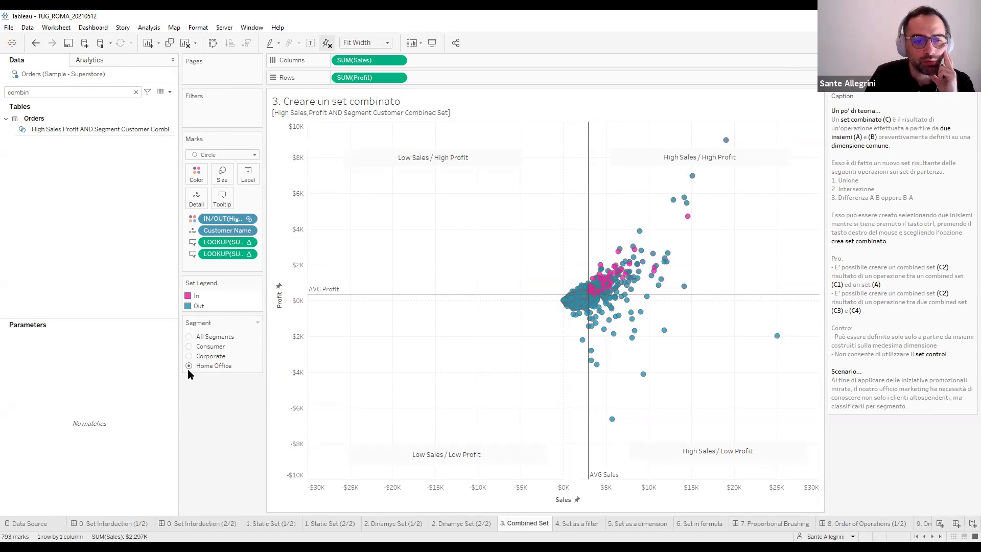
{"action": "left_click", "coordinate": [189, 338]}
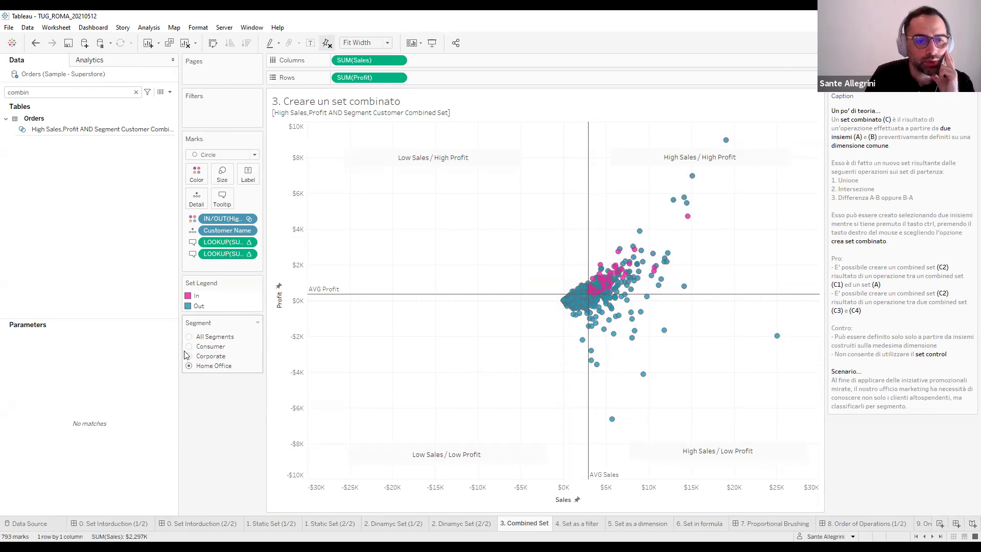
Clear the field search, widen the data pane slightly, and expand the Orders table to reach its sets
{"action": "left_click", "coordinate": [135, 93]}
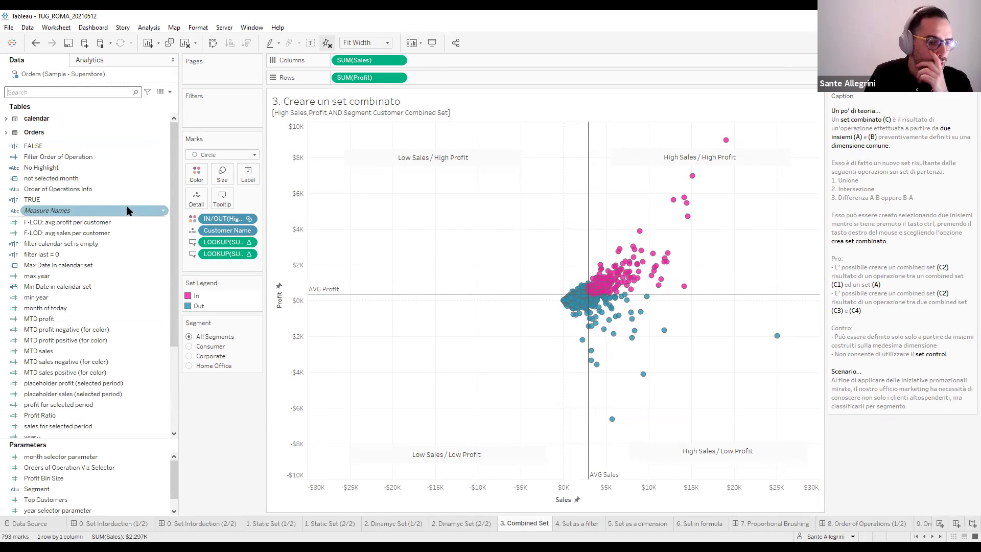
{"action": "left_click_drag", "start_coordinate": [179, 206], "coordinate": [186, 206]}
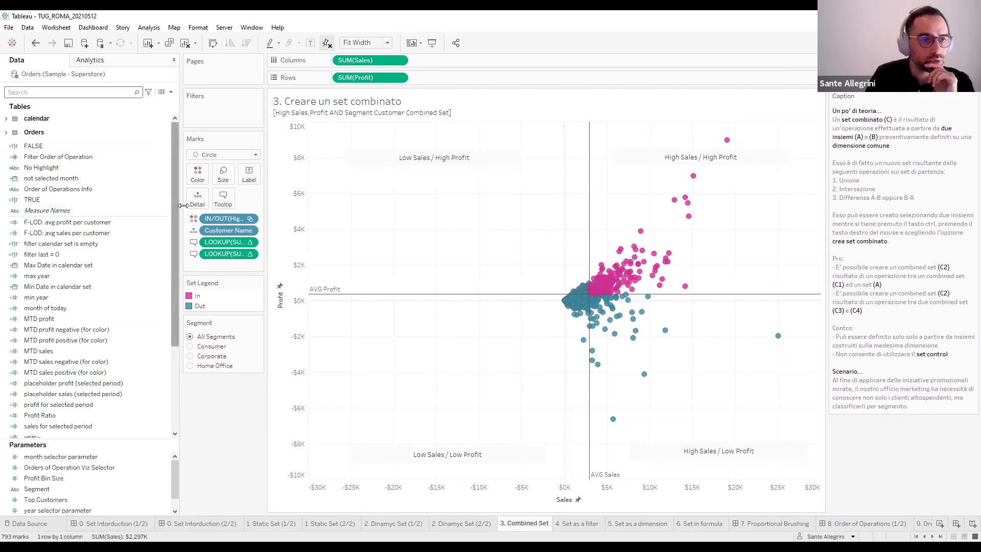
{"action": "scroll", "coordinate": [145, 207], "scroll_direction": "down", "scroll_amount": 5}
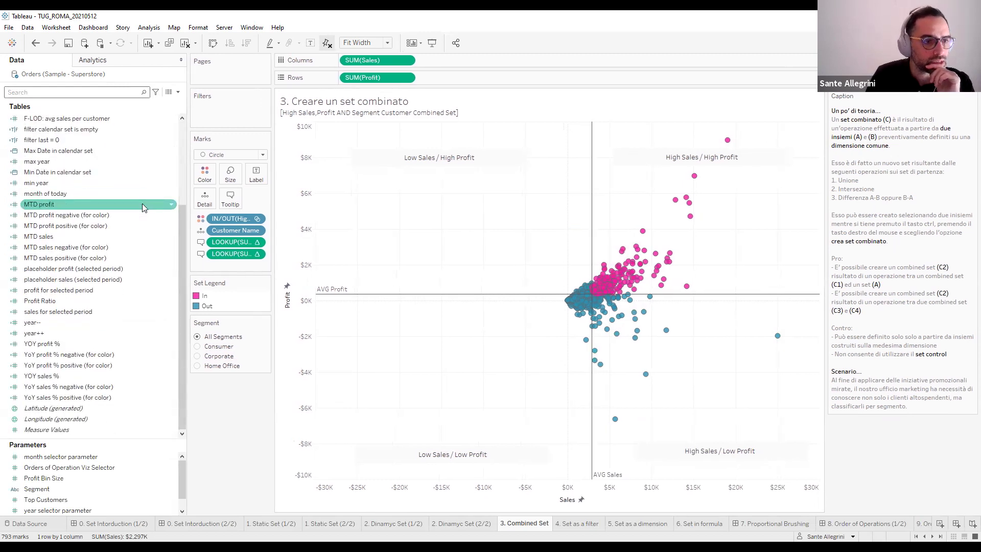
{"action": "scroll", "coordinate": [142, 203], "scroll_direction": "up", "scroll_amount": 5}
{"action": "scroll", "coordinate": [67, 200], "scroll_direction": "down", "scroll_amount": 3}
{"action": "scroll", "coordinate": [62, 194], "scroll_direction": "up", "scroll_amount": 3}
{"action": "left_click", "coordinate": [6, 133]}
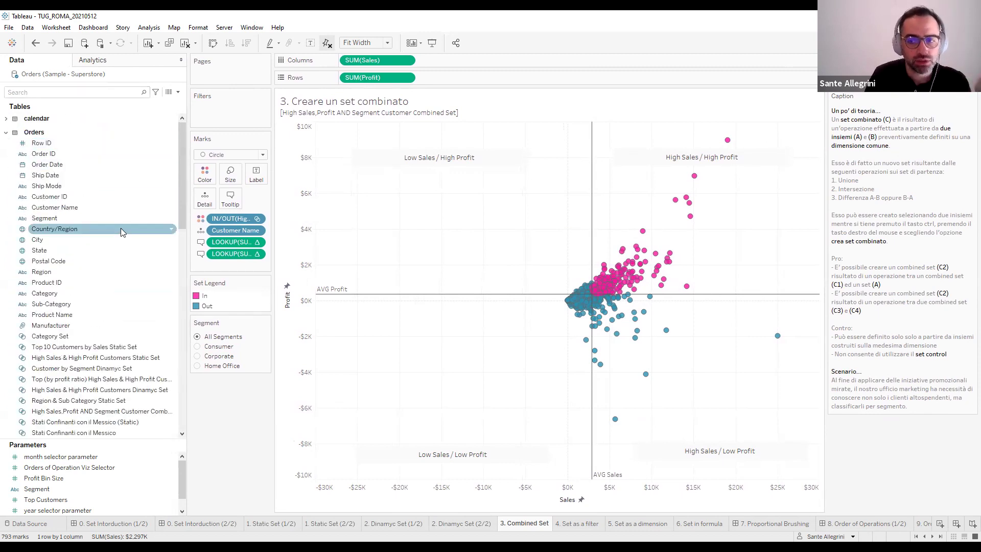
{"action": "scroll", "coordinate": [110, 289], "scroll_direction": "down", "scroll_amount": 3}
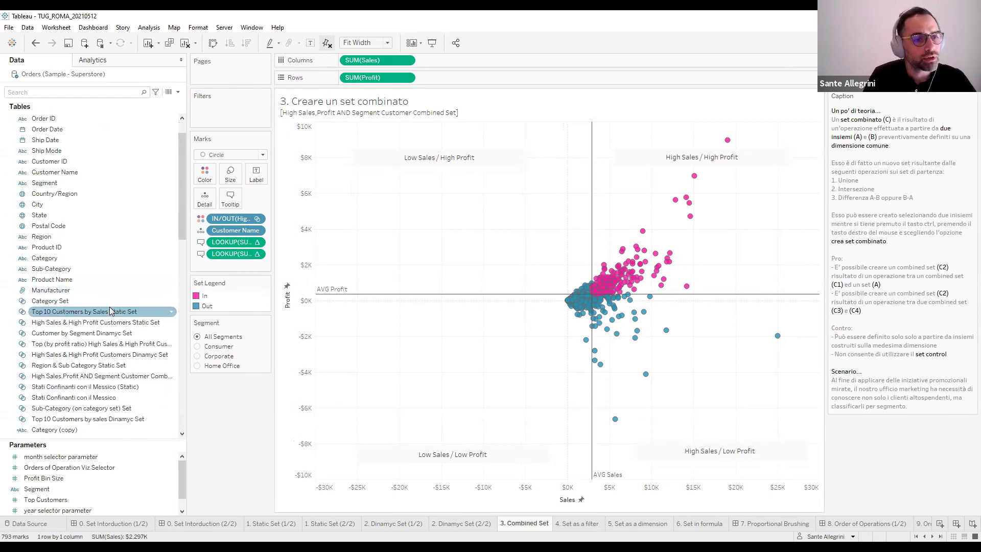
{"action": "left_click", "coordinate": [109, 312]}
{"action": "left_click", "coordinate": [103, 323], "text": "ctrl"}
{"action": "right_click", "coordinate": [104, 327]}
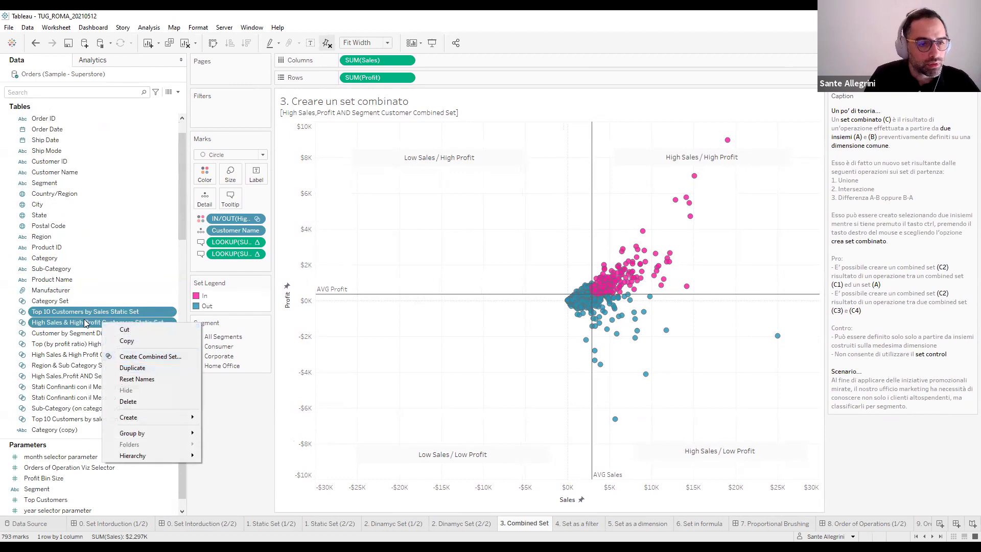
{"action": "left_click", "coordinate": [118, 238]}
Review the options for combining Top 10 Customers by Sales Static Set with High Sales & High Profit Customers Static Set, and close the dialog
{"action": "left_click", "coordinate": [81, 312]}
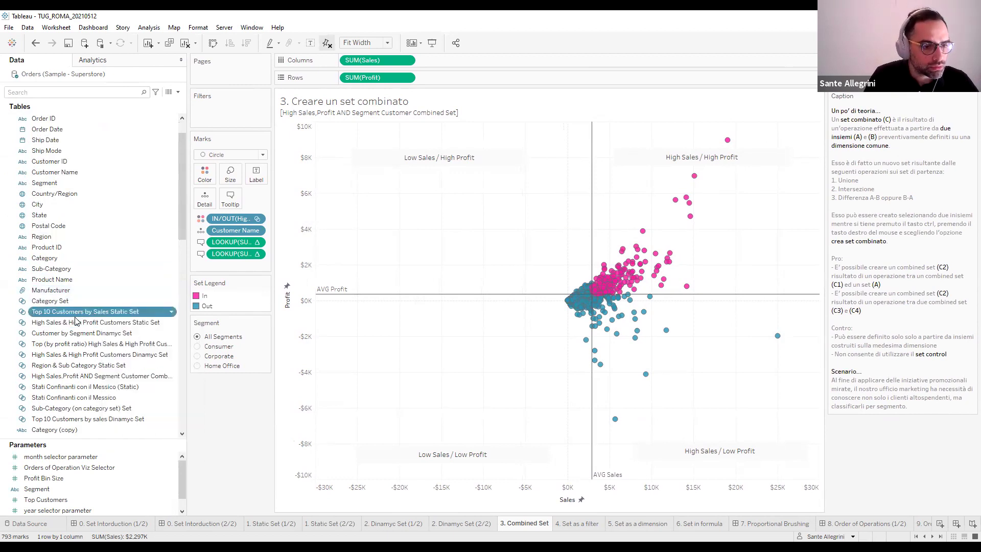
{"action": "left_click", "coordinate": [76, 322], "text": "ctrl"}
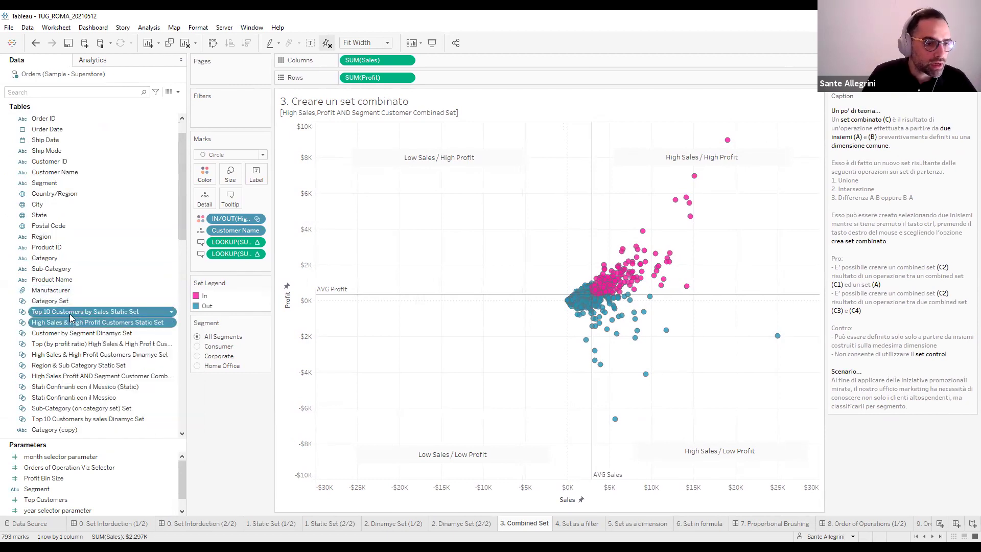
{"action": "right_click", "coordinate": [71, 318]}
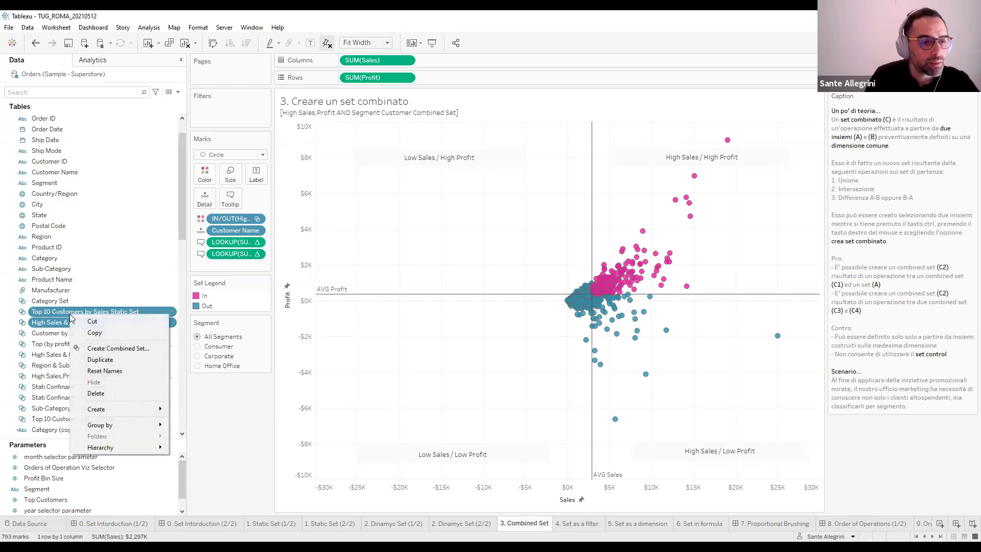
{"action": "left_click", "coordinate": [133, 349]}
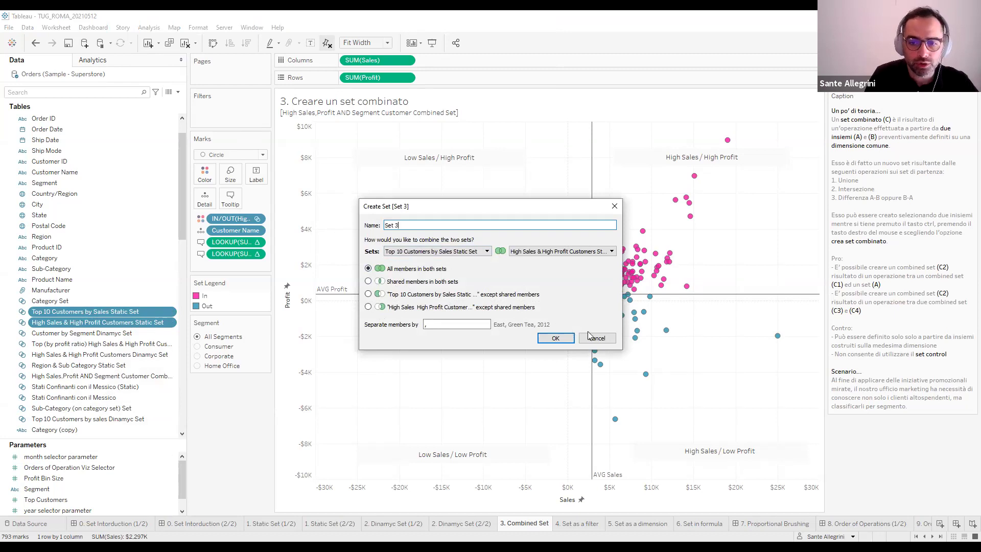
{"action": "left_click", "coordinate": [561, 337]}
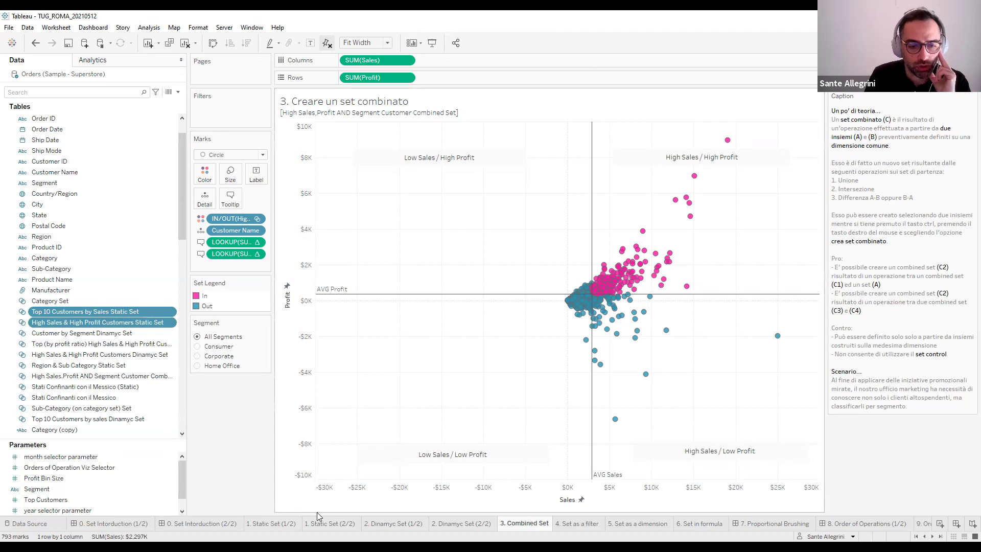
Check the Set Control on the 2. Dinamyc Set (1/2) sheet, and return to the static sets on 3. Combined Set
{"action": "left_click", "coordinate": [401, 524]}
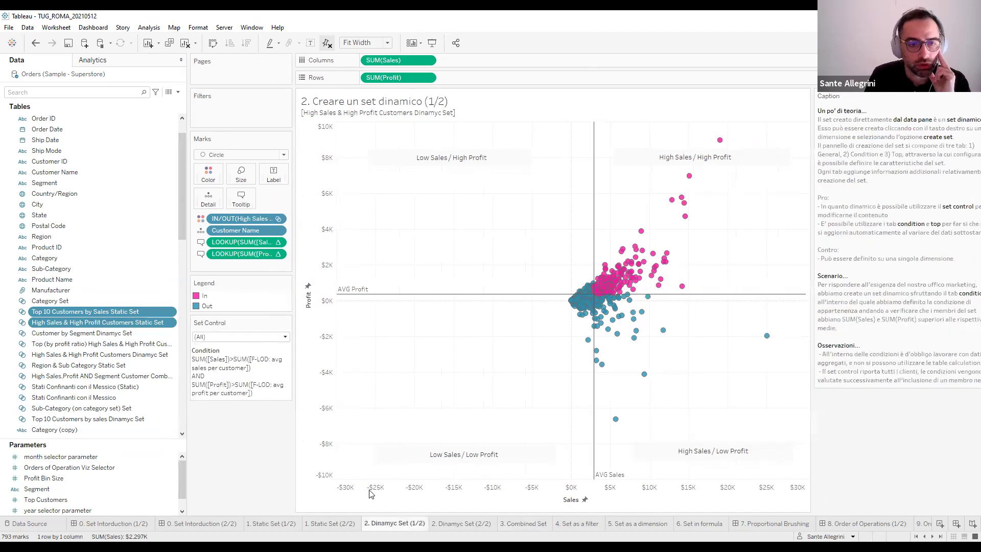
{"action": "left_click", "coordinate": [275, 339]}
{"action": "left_click", "coordinate": [274, 339]}
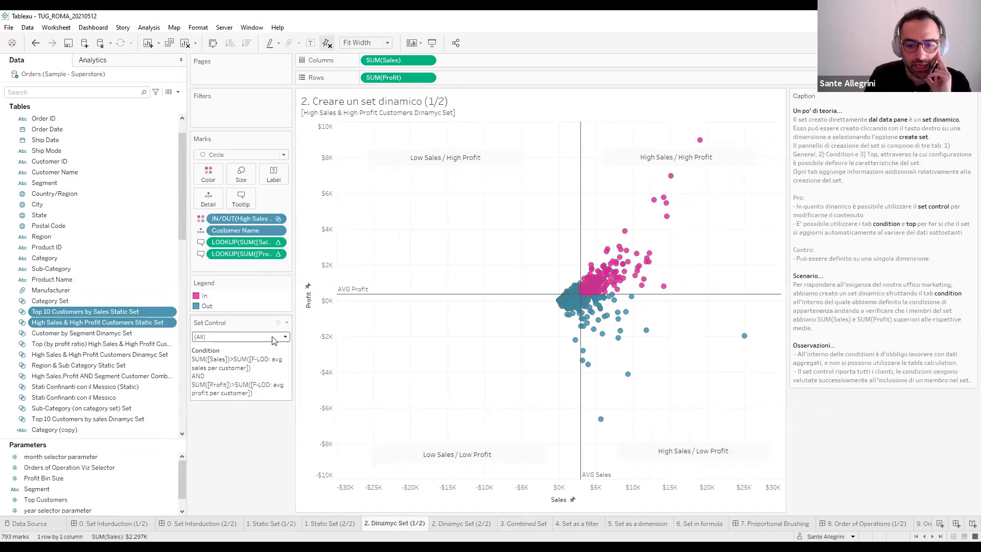
{"action": "left_click", "coordinate": [514, 523]}
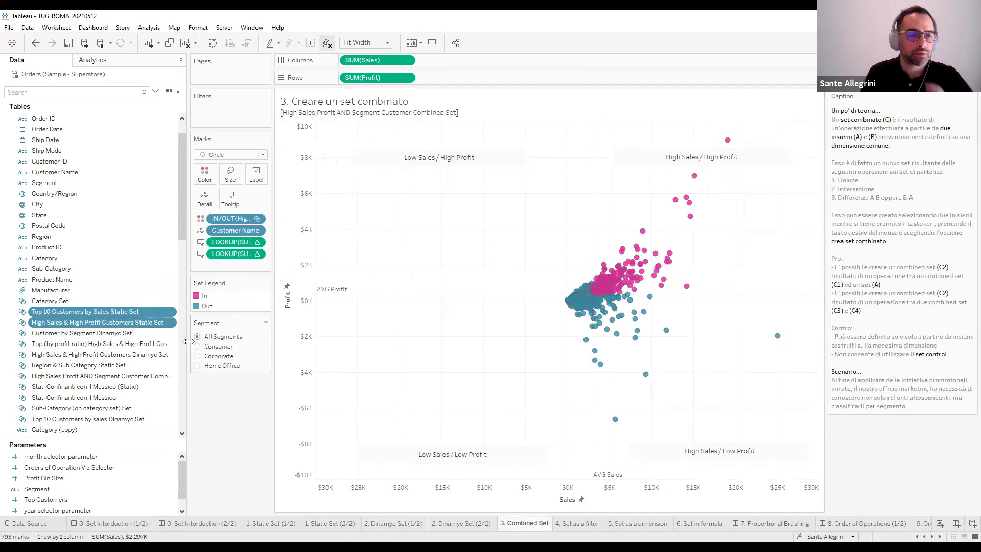
{"action": "left_click", "coordinate": [128, 269]}
{"action": "left_click", "coordinate": [126, 322]}
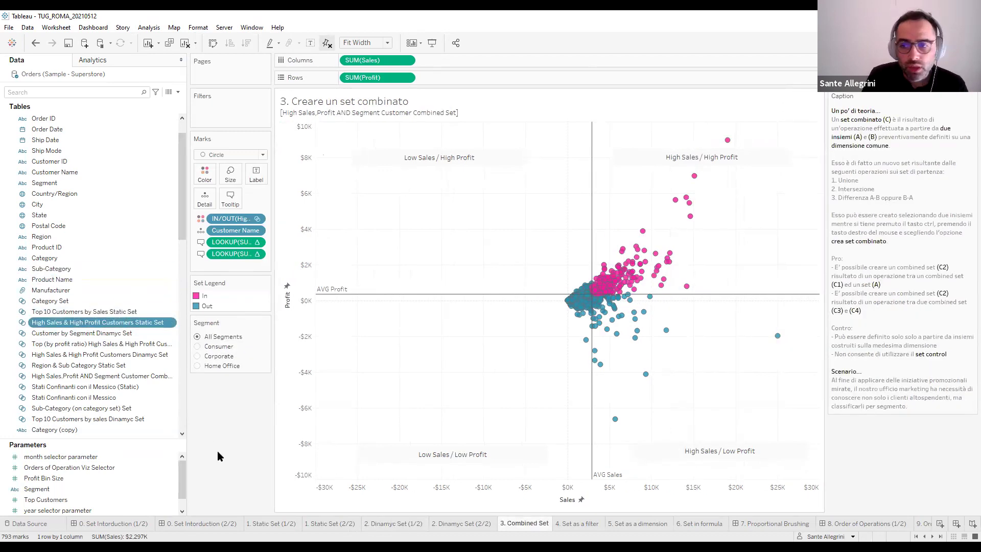
Show the 4. Set as a filter sheet with a readable data pane width, comparing it with 2. Dinamyc Set (2/2)
{"action": "left_click_drag", "start_coordinate": [186, 454], "coordinate": [150, 448]}
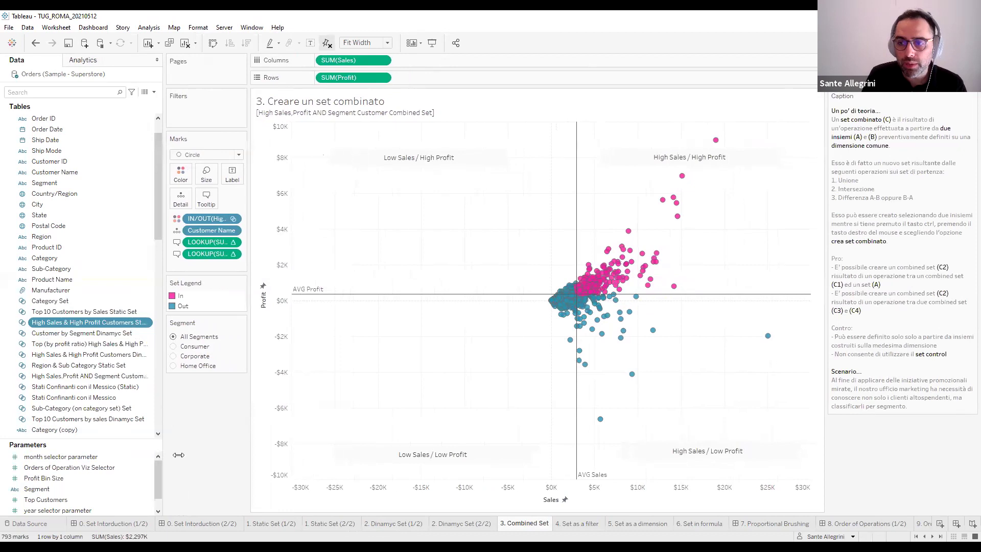
{"action": "left_click", "coordinate": [573, 527]}
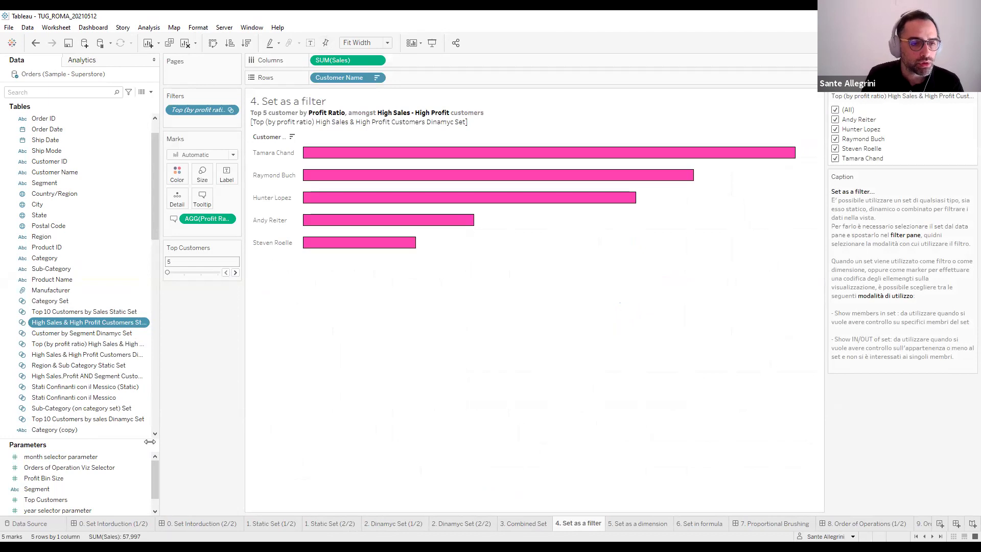
{"action": "left_click_drag", "start_coordinate": [149, 442], "coordinate": [147, 441]}
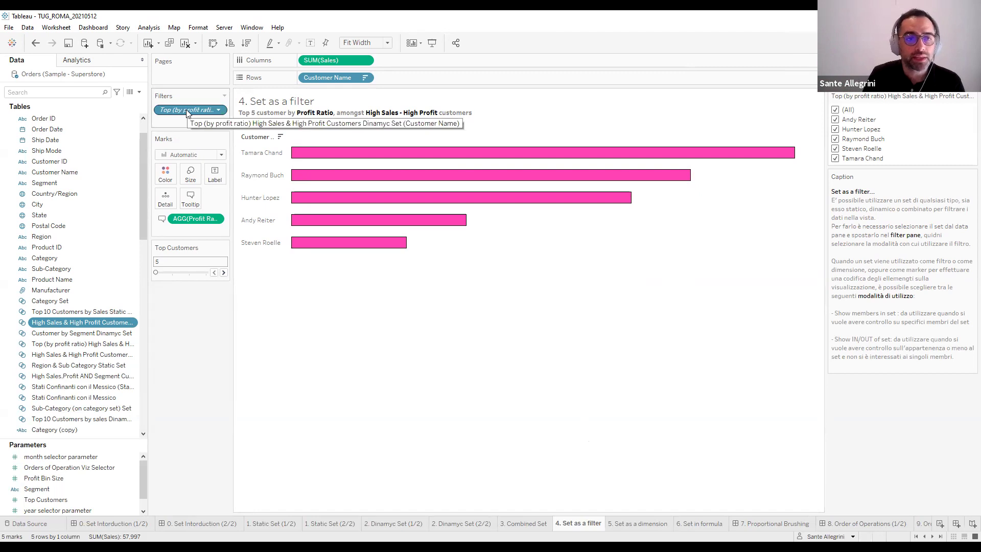
{"action": "left_click_drag", "start_coordinate": [159, 195], "coordinate": [198, 195]}
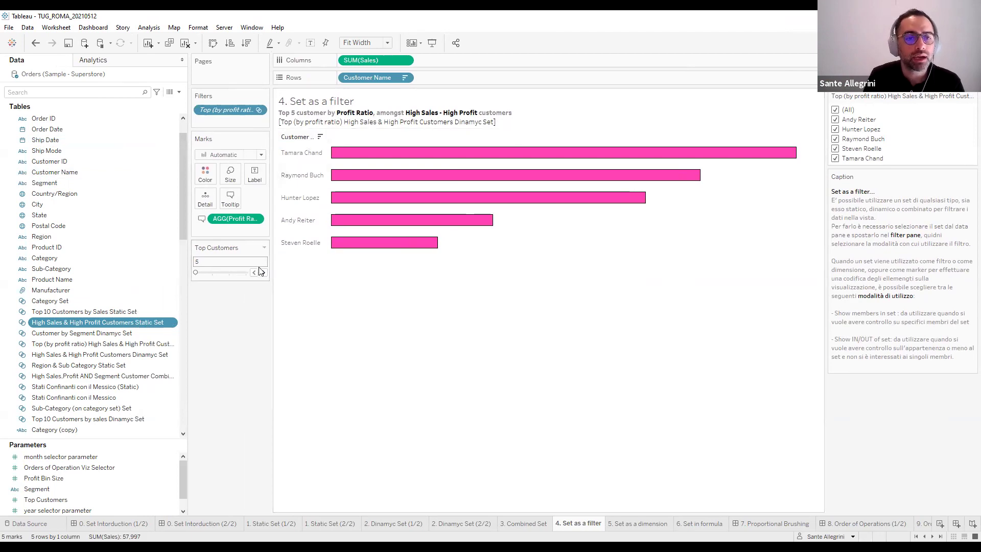
{"action": "left_click", "coordinate": [470, 524]}
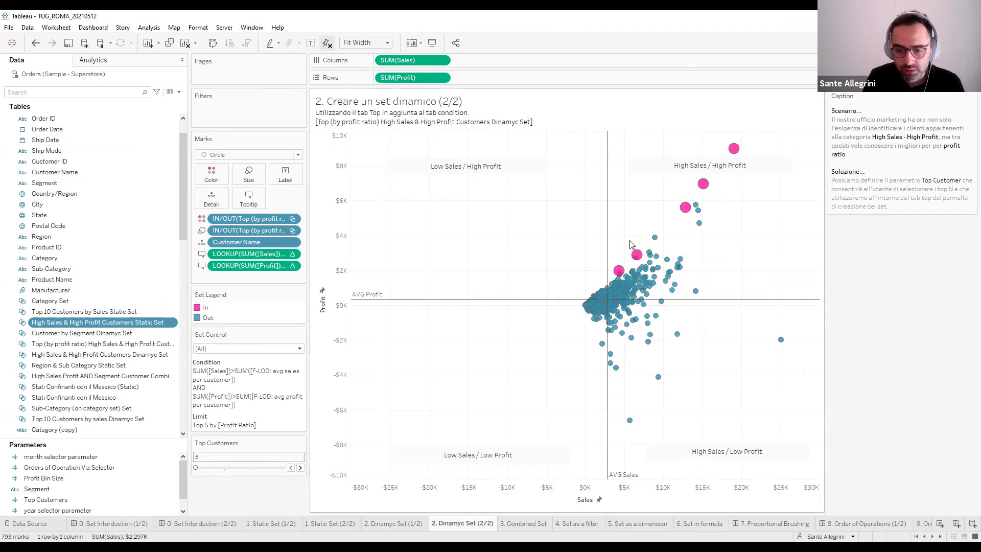
{"action": "left_click", "coordinate": [583, 528]}
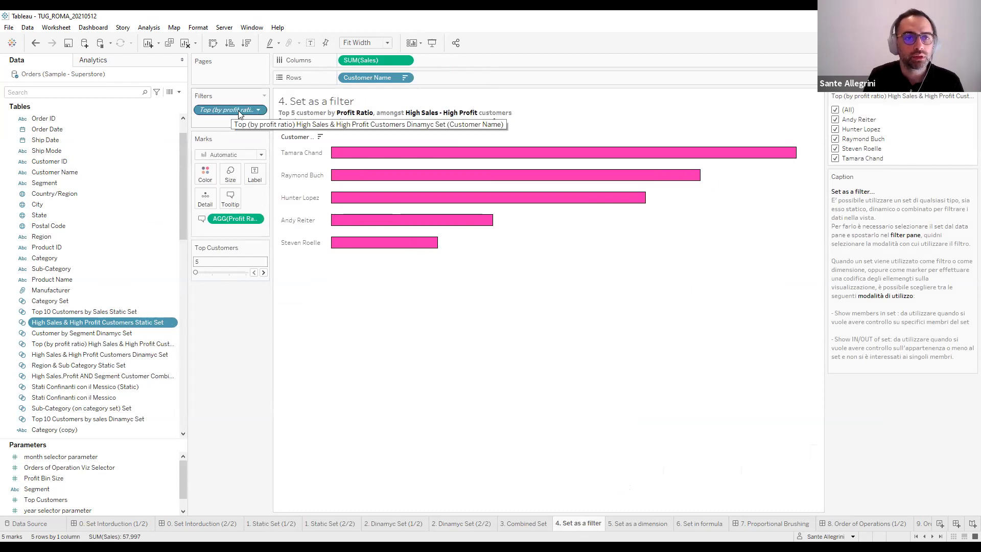
Review the filter settings of the Top (by profit ratio) High Sales & High Profit Customers set, and cancel without changes
{"action": "left_click", "coordinate": [258, 110]}
{"action": "left_click", "coordinate": [274, 121]}
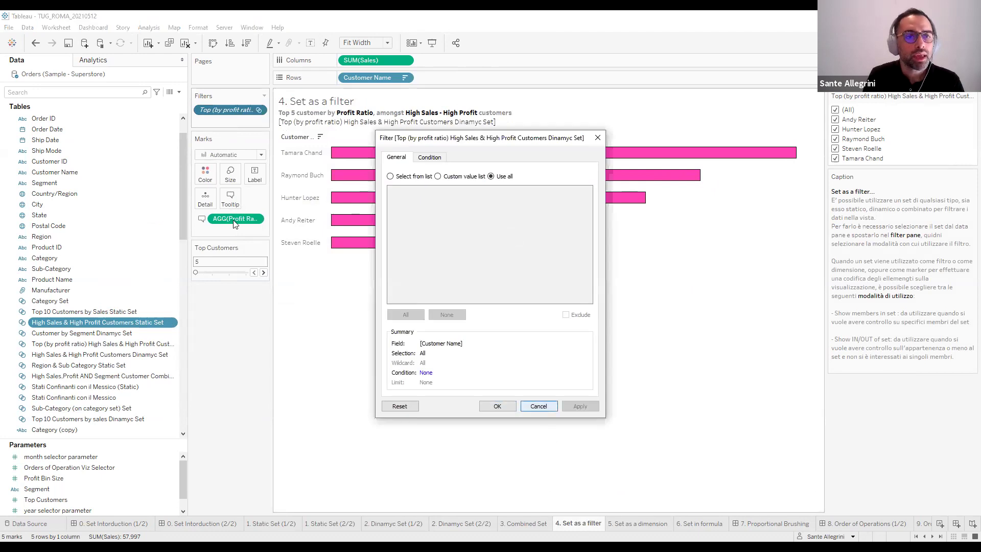
{"action": "left_click", "coordinate": [542, 407]}
Raise the Top Customers parameter to 10 on the filter sheet and return it to 5
{"action": "left_click", "coordinate": [264, 273]}
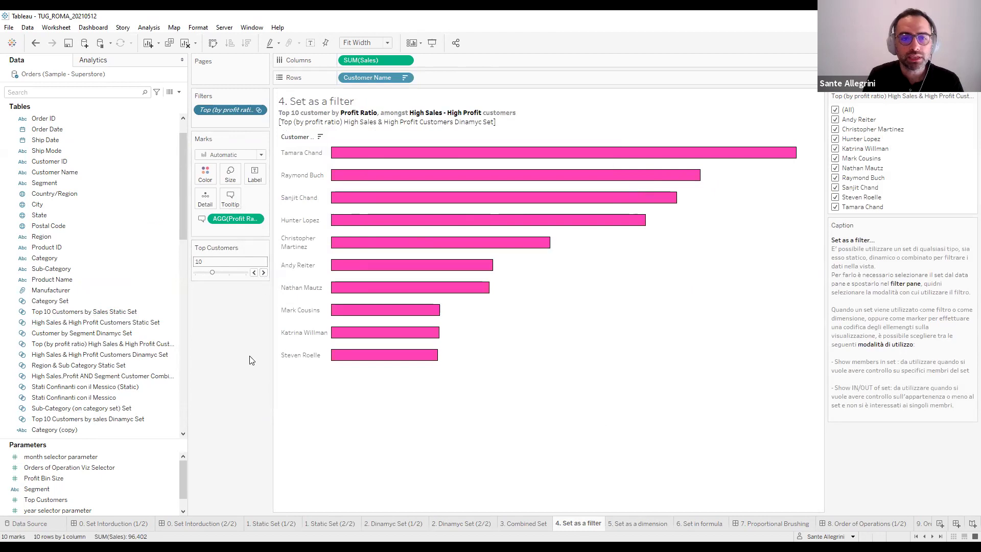
{"action": "left_click", "coordinate": [264, 274]}
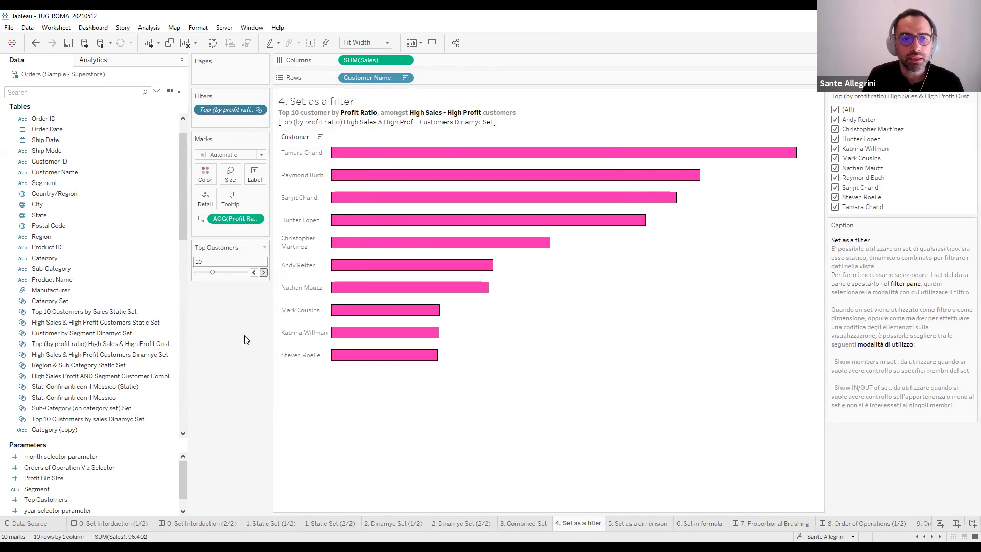
{"action": "left_click", "coordinate": [254, 273]}
{"action": "left_click", "coordinate": [254, 273]}
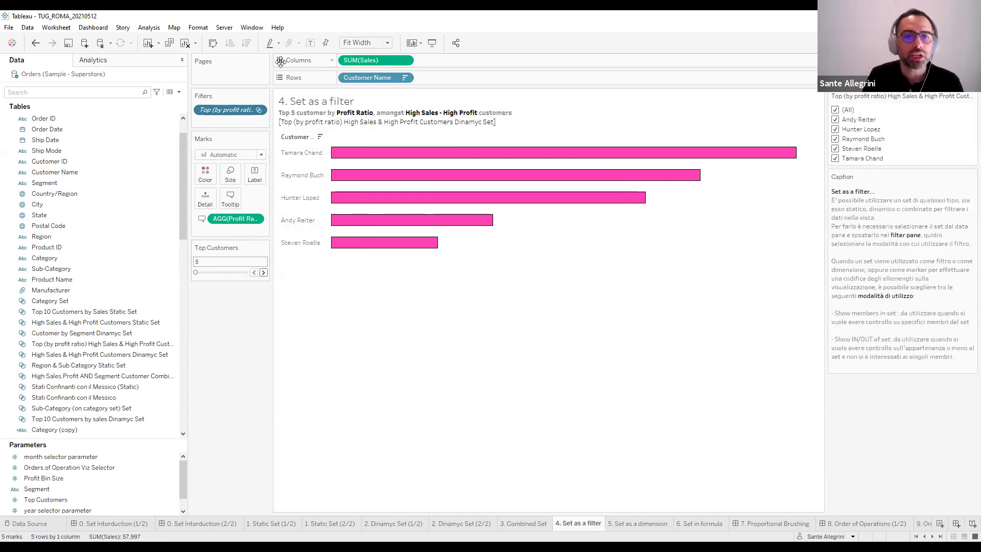
Check the set filter's display options, exclude the second and fourth listed customers, and restore all members
{"action": "right_click", "coordinate": [232, 112]}
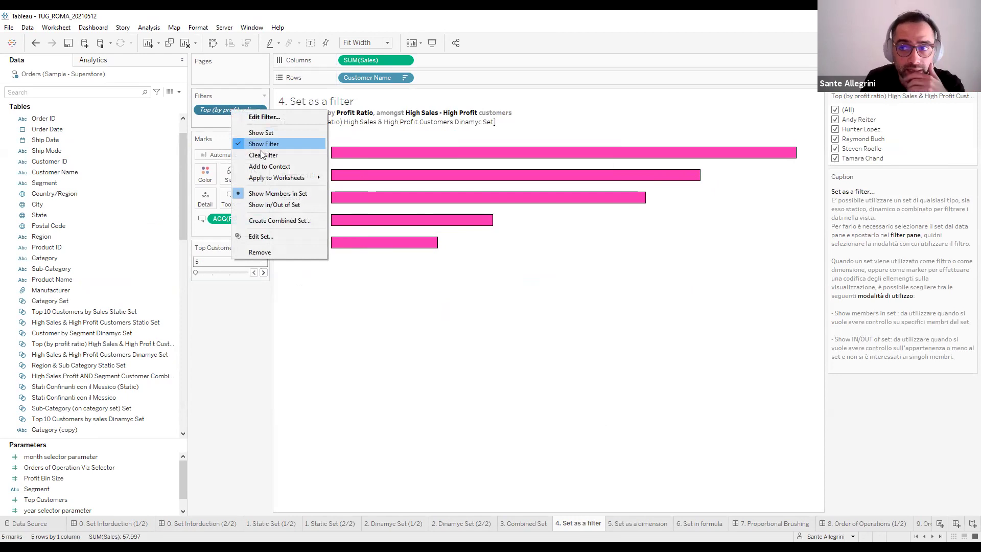
{"action": "left_click", "coordinate": [631, 353]}
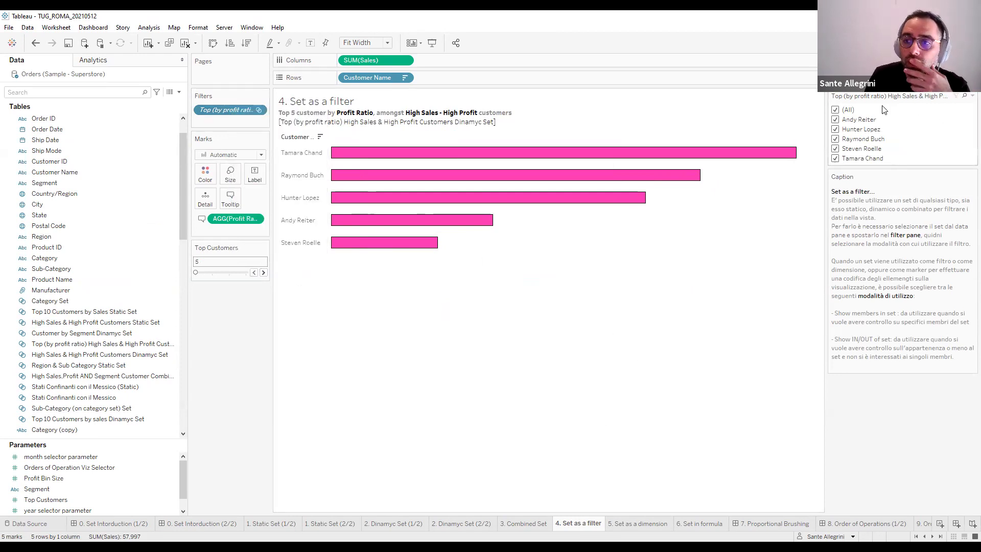
{"action": "left_click", "coordinate": [836, 130]}
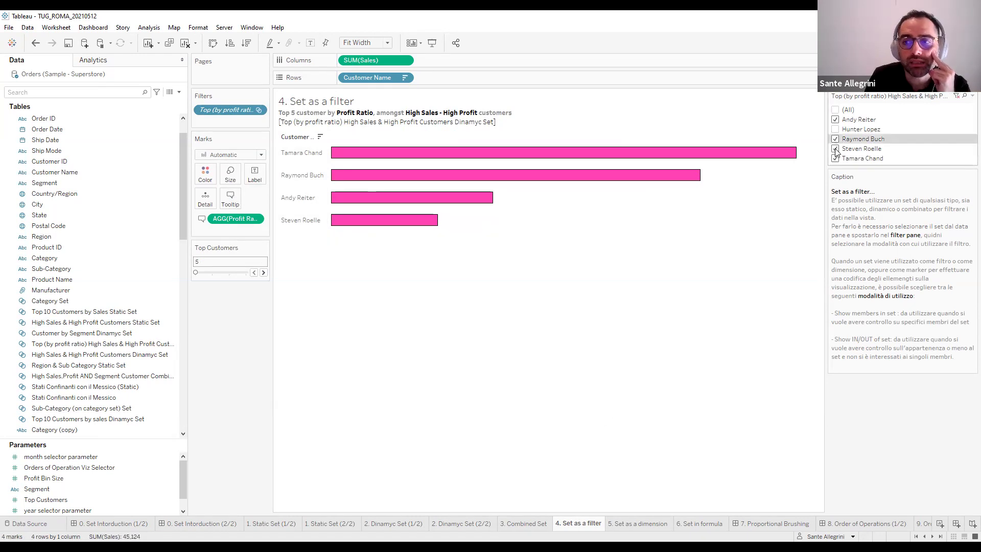
{"action": "left_click", "coordinate": [836, 149]}
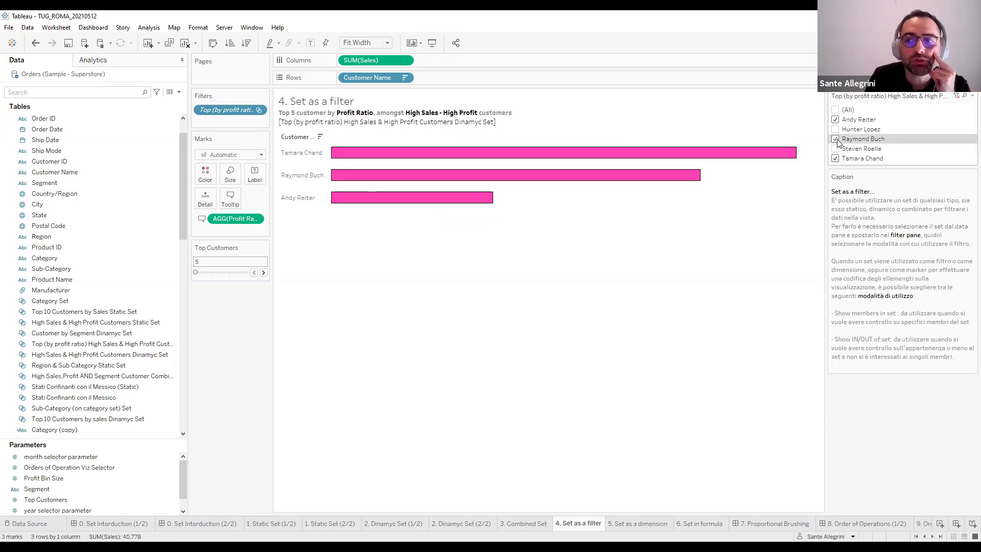
{"action": "left_click", "coordinate": [836, 110]}
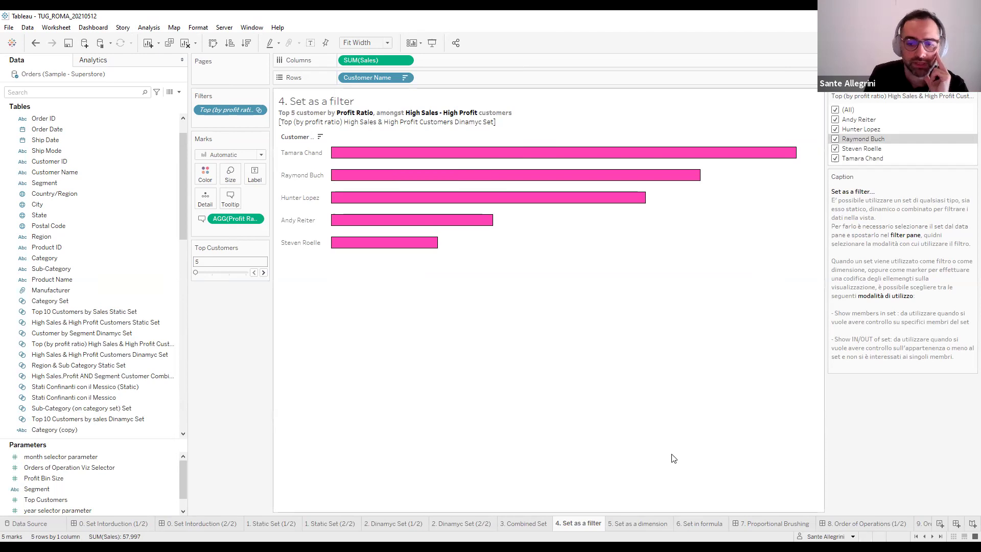
On the 5. Set as a dimension sheet, raise the Top Customers parameter to 20 and return it to 5
{"action": "left_click", "coordinate": [645, 523]}
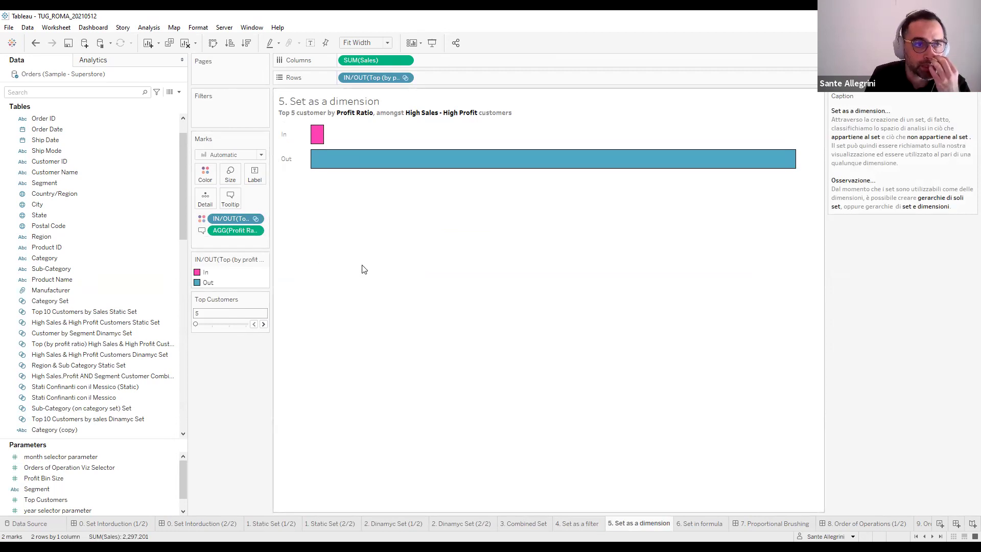
{"action": "scroll", "coordinate": [111, 213], "scroll_direction": "up", "scroll_amount": 2}
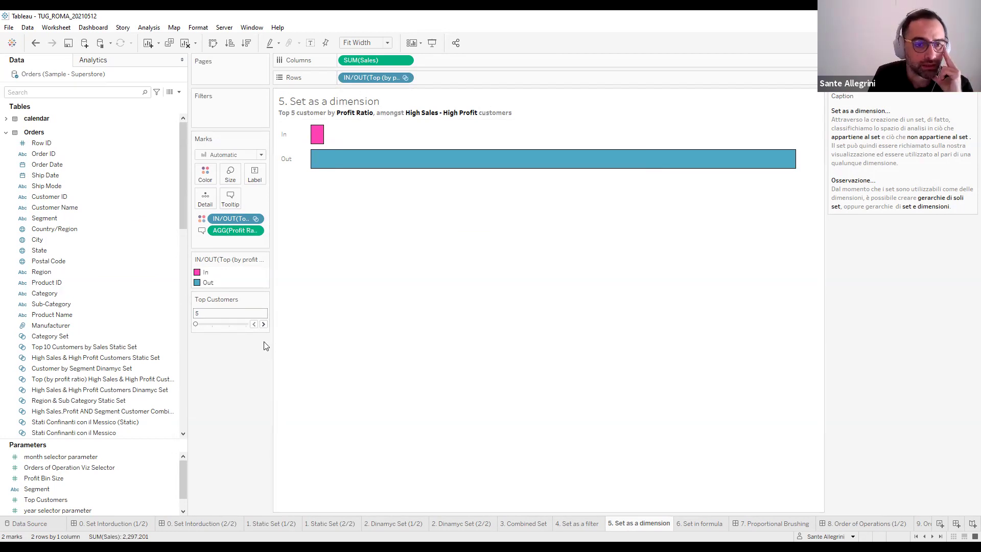
{"action": "left_click", "coordinate": [263, 324]}
{"action": "left_click", "coordinate": [263, 324]}
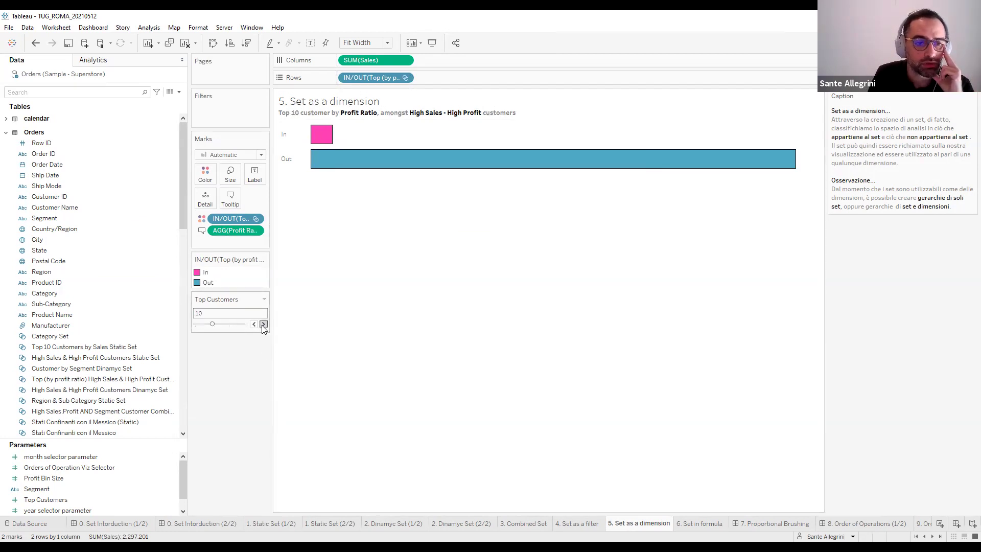
{"action": "left_click", "coordinate": [263, 324]}
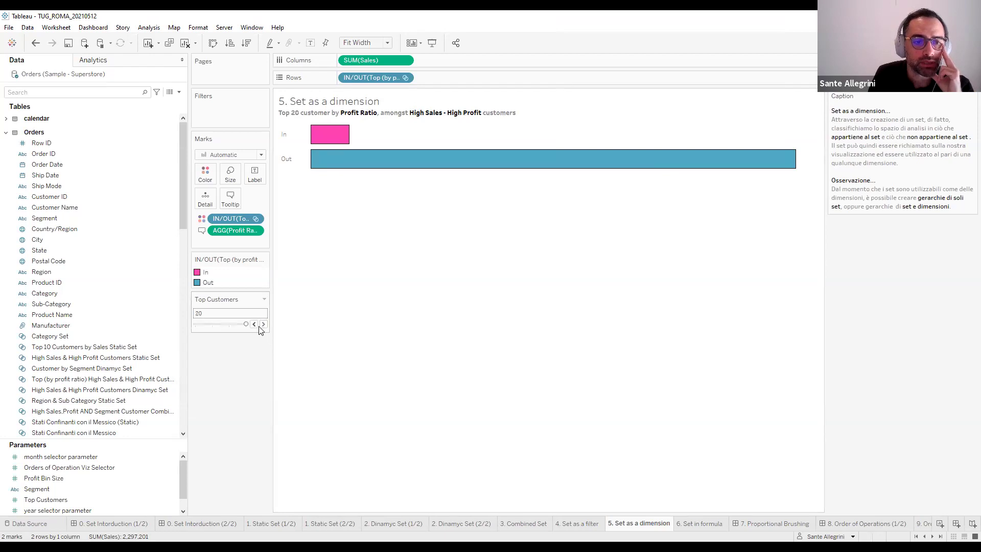
{"action": "left_click", "coordinate": [254, 324]}
{"action": "left_click", "coordinate": [254, 324]}
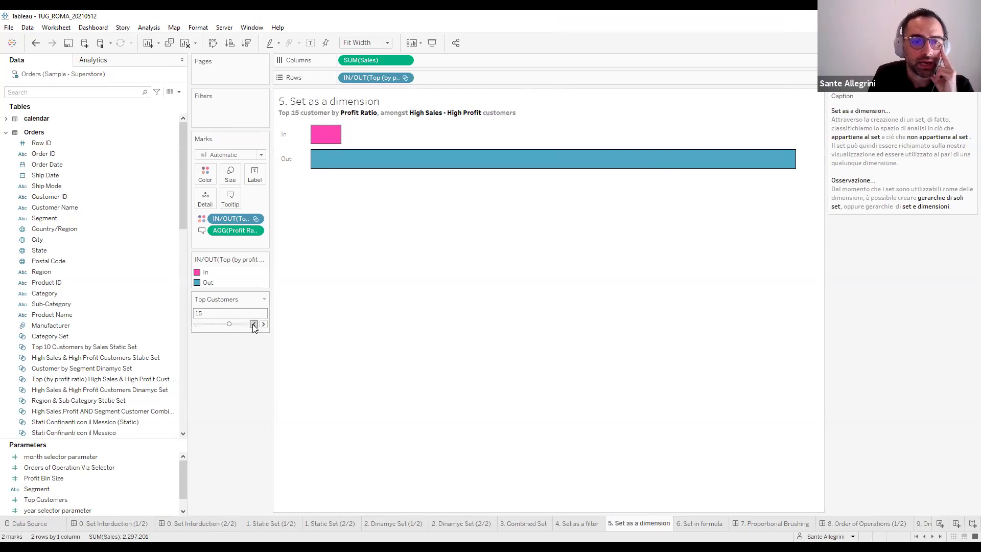
{"action": "left_click", "coordinate": [254, 324]}
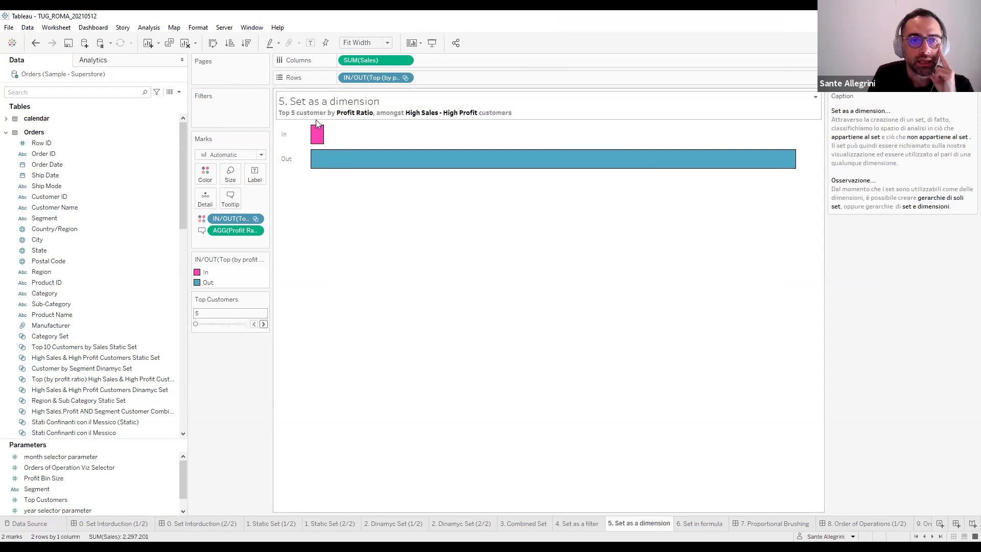
{"action": "mouse_move", "coordinate": [317, 151]}
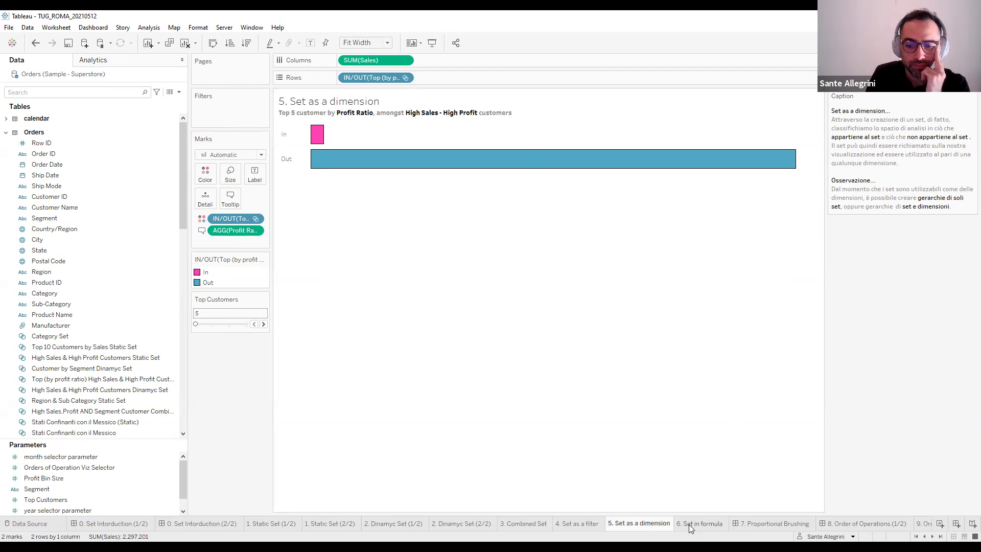
On the 6. Set in formula sheet, search the fields for "top" and open the Top High Sales - High Profit and Others calculation in an enlarged editor
{"action": "mouse_move", "coordinate": [689, 524]}
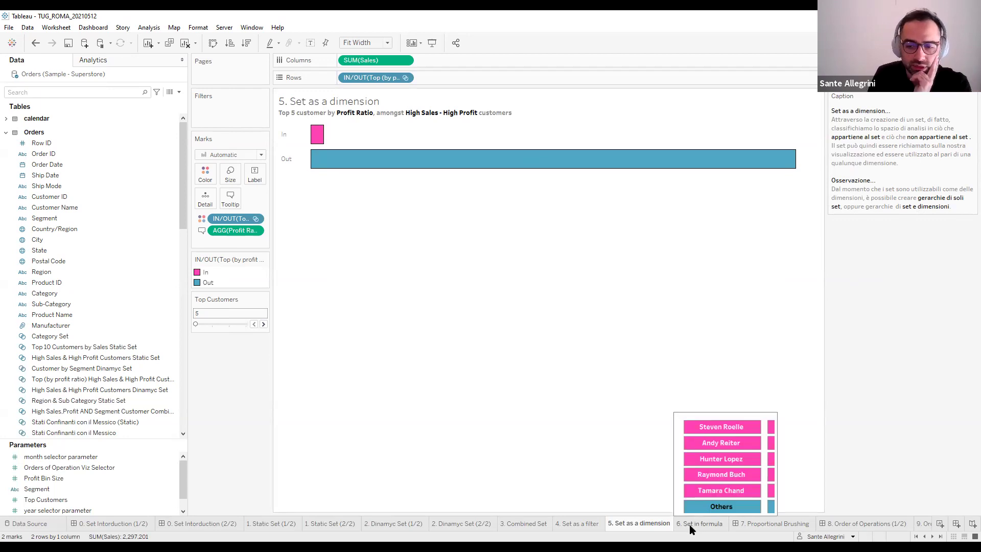
{"action": "left_click", "coordinate": [689, 524]}
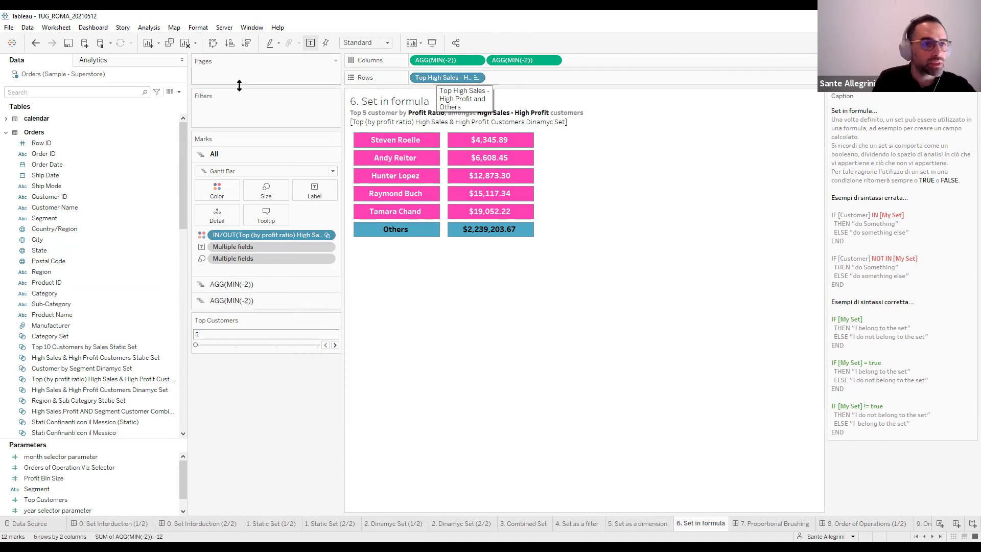
{"action": "left_click", "coordinate": [92, 92]}
{"action": "type", "text": "top"}
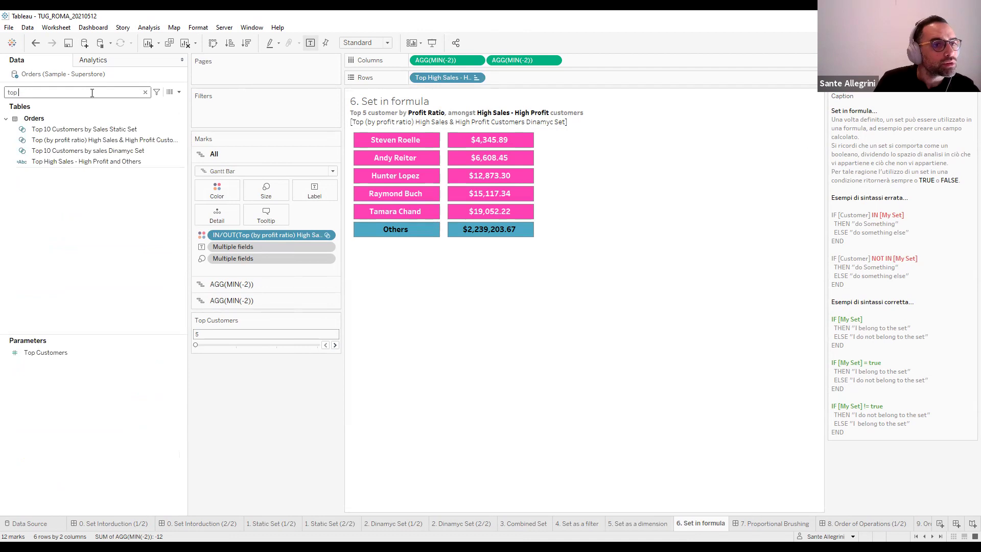
{"action": "right_click", "coordinate": [116, 163]}
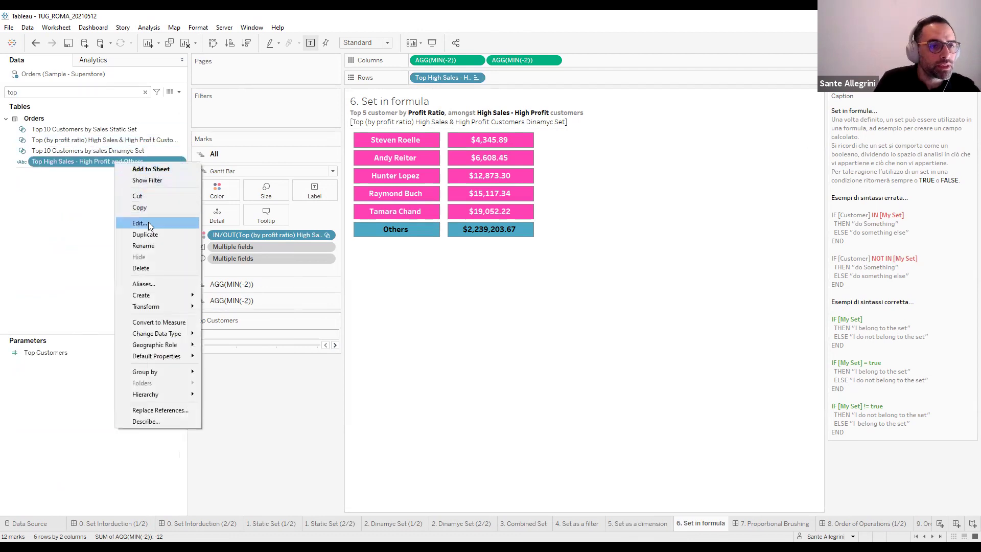
{"action": "left_click", "coordinate": [148, 223]}
{"action": "left_click_drag", "start_coordinate": [465, 209], "coordinate": [467, 206]}
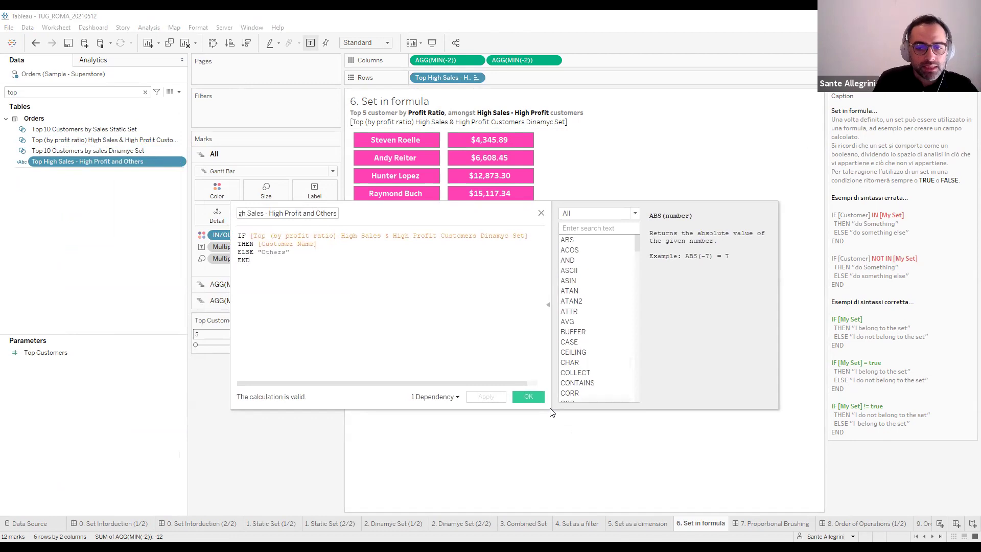
{"action": "left_click_drag", "start_coordinate": [552, 412], "coordinate": [553, 439]}
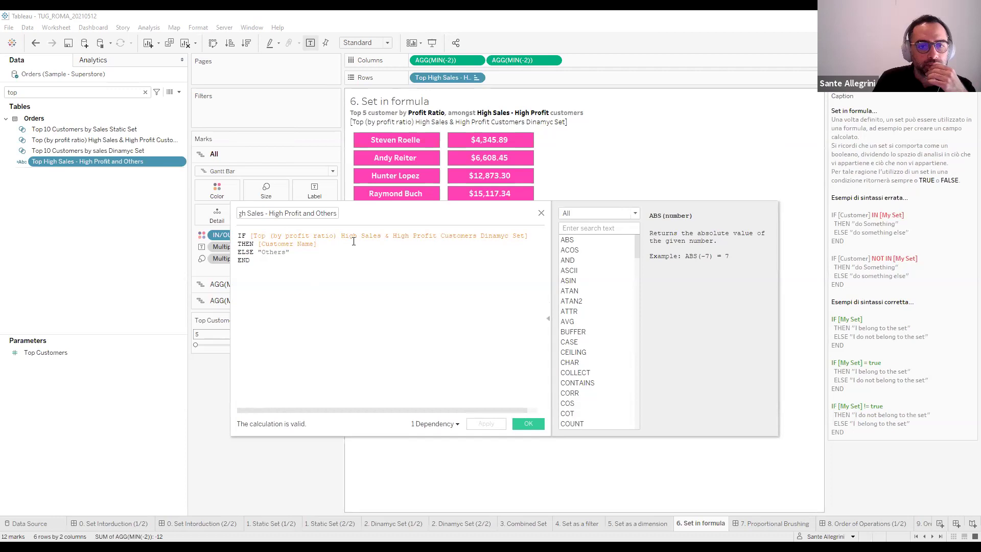
Try adding "= TRUE" after the set in the IF condition, then remove it and close the calculation editor
{"action": "left_click_drag", "start_coordinate": [251, 235], "coordinate": [528, 233]}
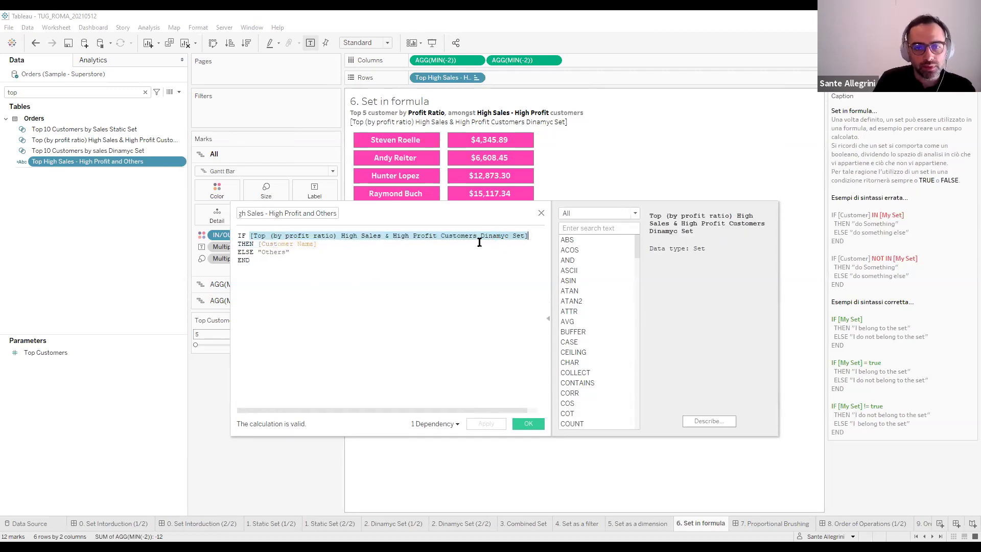
{"action": "left_click", "coordinate": [533, 234]}
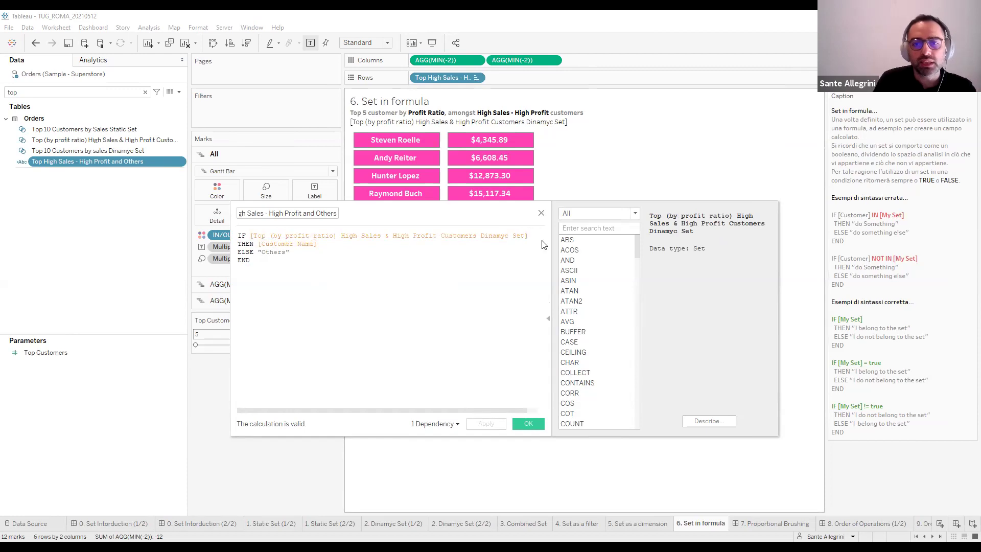
{"action": "type", "text": "= tur"}
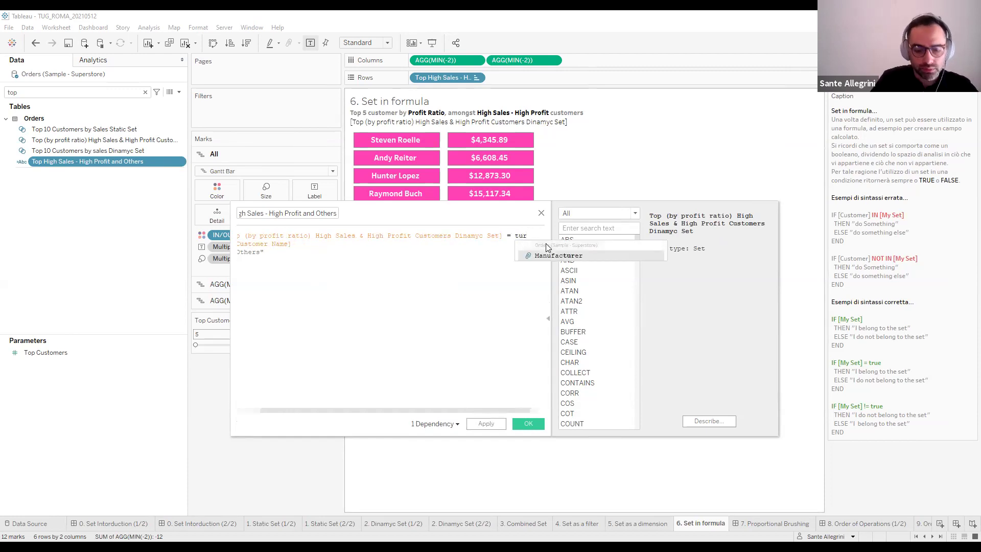
{"action": "key", "text": "BackSpace"}
{"action": "key", "text": "BackSpace"}
{"action": "type", "text": "rue"}
{"action": "left_click", "coordinate": [542, 246]}
{"action": "key", "text": "BackSpace"}
{"action": "key", "text": "BackSpace"}
{"action": "key", "text": "BackSpace"}
{"action": "key", "text": "BackSpace"}
{"action": "key", "text": "BackSpace"}
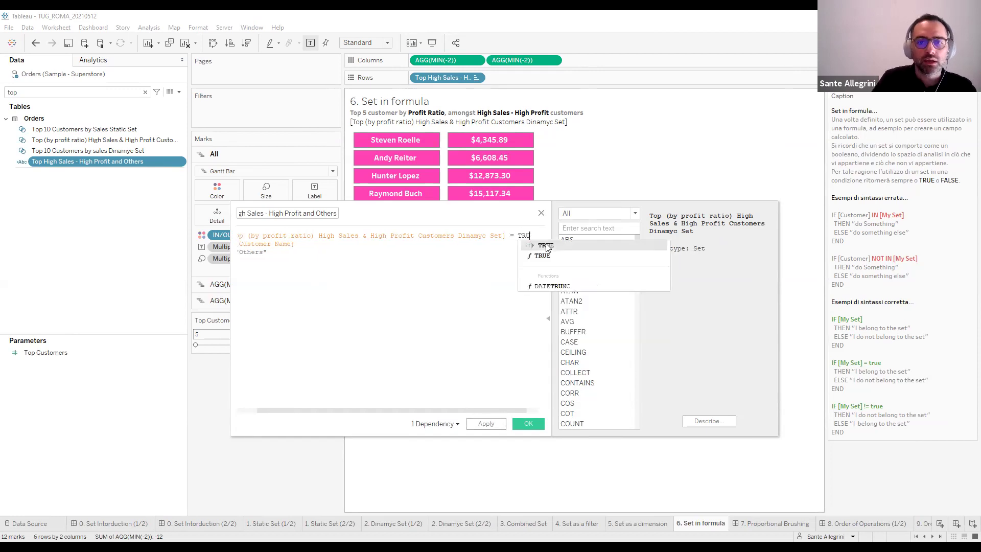
{"action": "key", "text": "BackSpace"}
{"action": "key", "text": "BackSpace"}
{"action": "key", "text": "Home"}
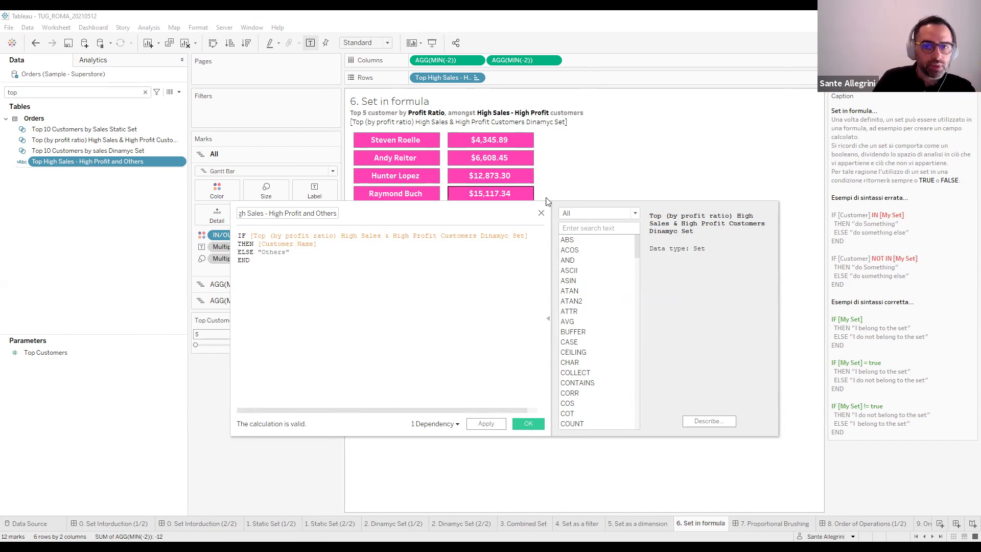
{"action": "left_click", "coordinate": [542, 214]}
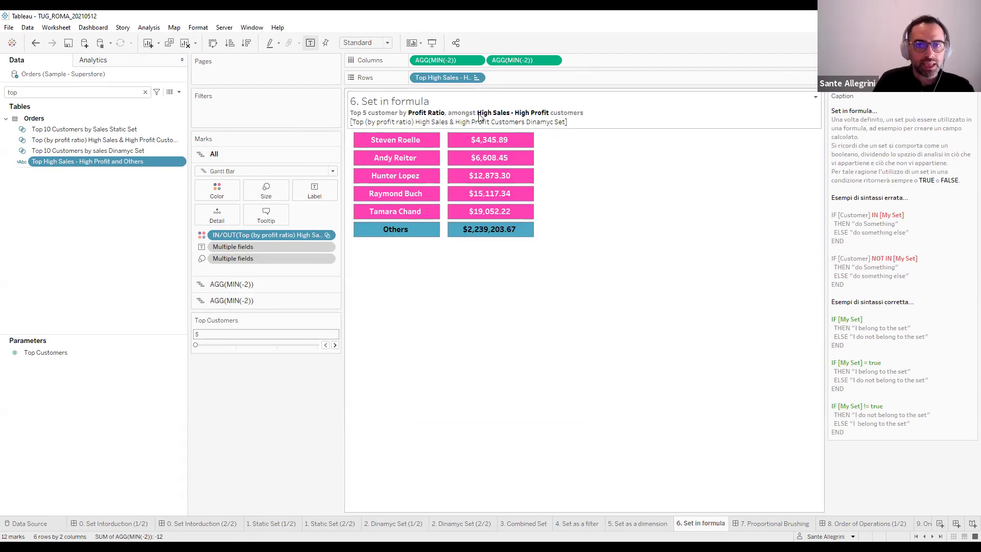
With the Top Customers parameter raised to 15, examine the fields on both AGG(MIN(-2)) marks cards, and return the parameter to 5
{"action": "left_click", "coordinate": [335, 346]}
{"action": "left_click", "coordinate": [335, 346]}
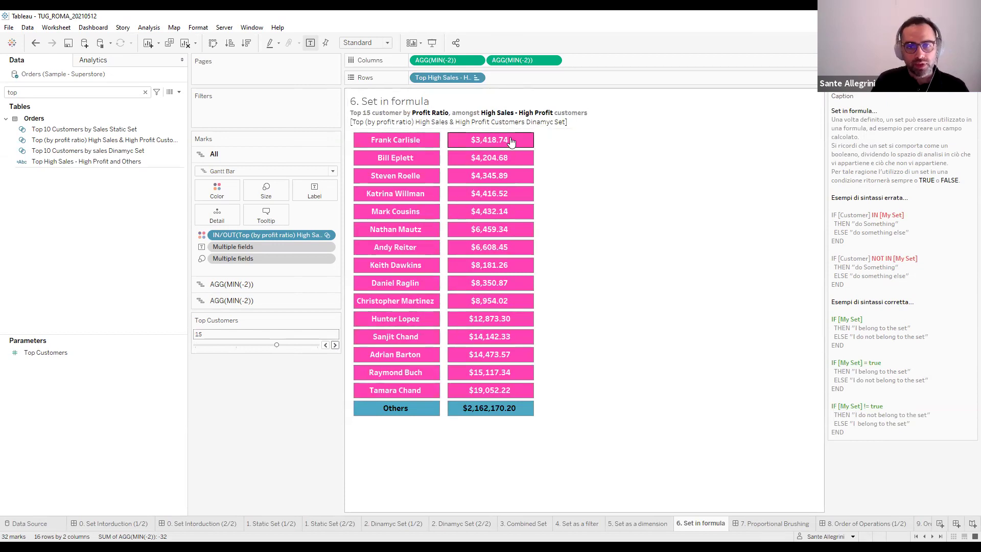
{"action": "left_click", "coordinate": [280, 290]}
{"action": "left_click", "coordinate": [277, 310]}
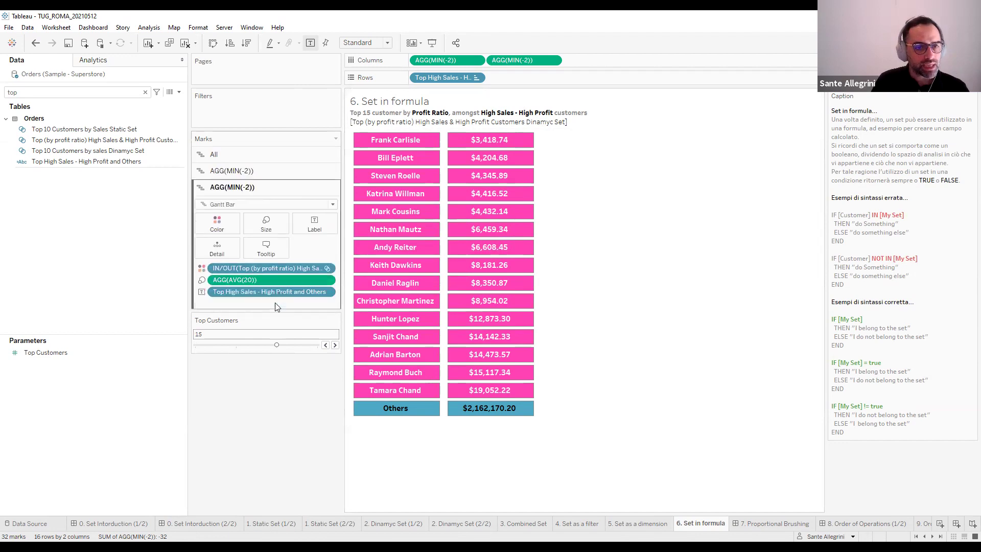
{"action": "left_click", "coordinate": [276, 154]}
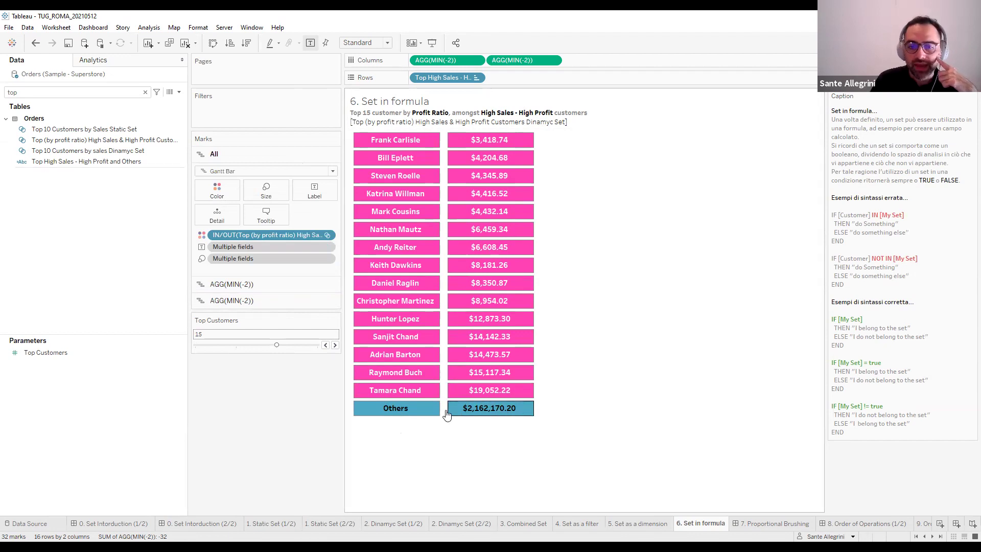
{"action": "left_click", "coordinate": [299, 285]}
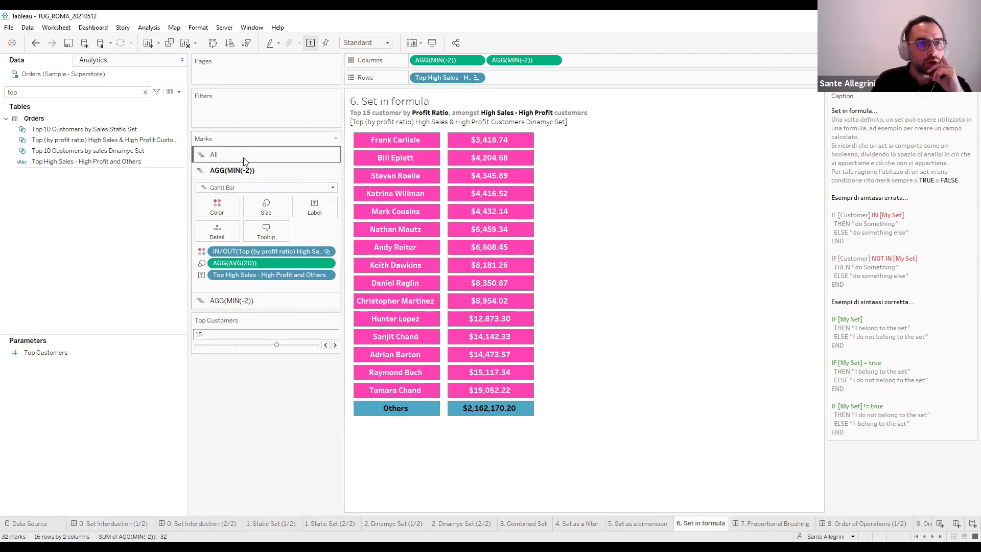
{"action": "left_click", "coordinate": [263, 300]}
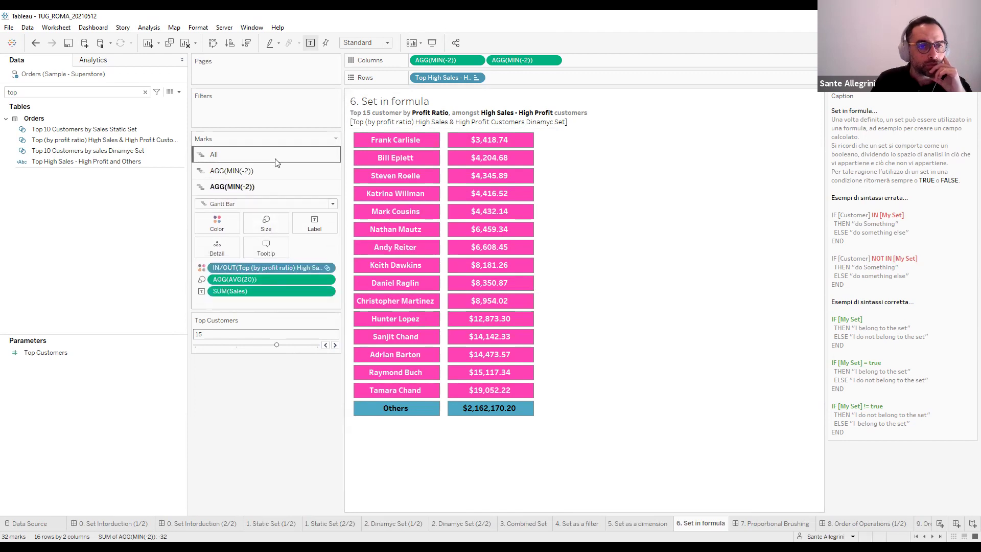
{"action": "left_click", "coordinate": [277, 155]}
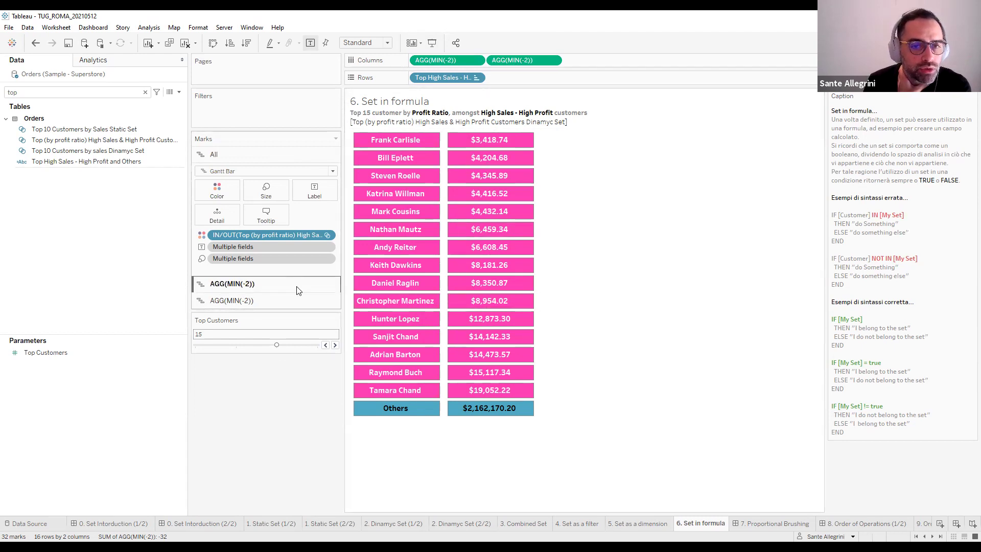
{"action": "left_click", "coordinate": [252, 284]}
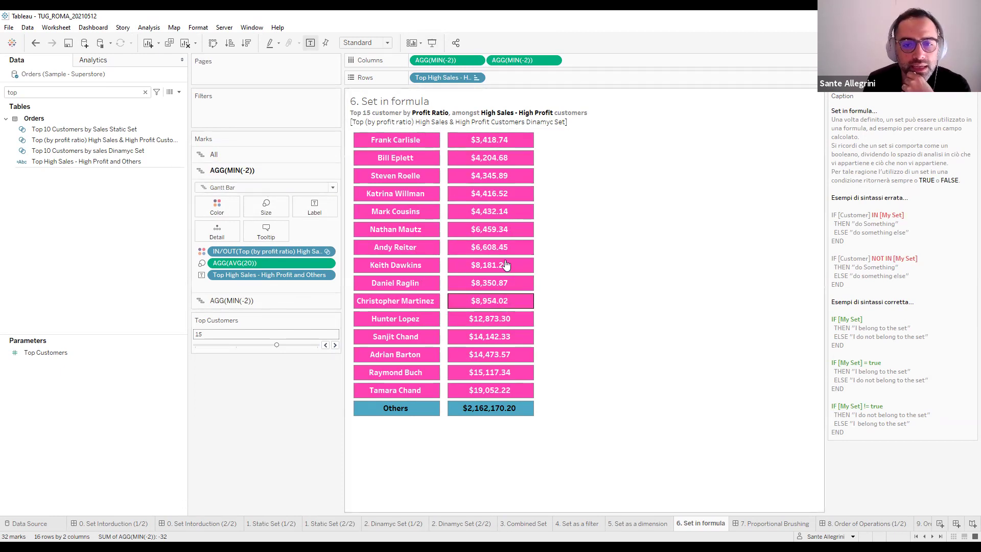
{"action": "left_click", "coordinate": [325, 345]}
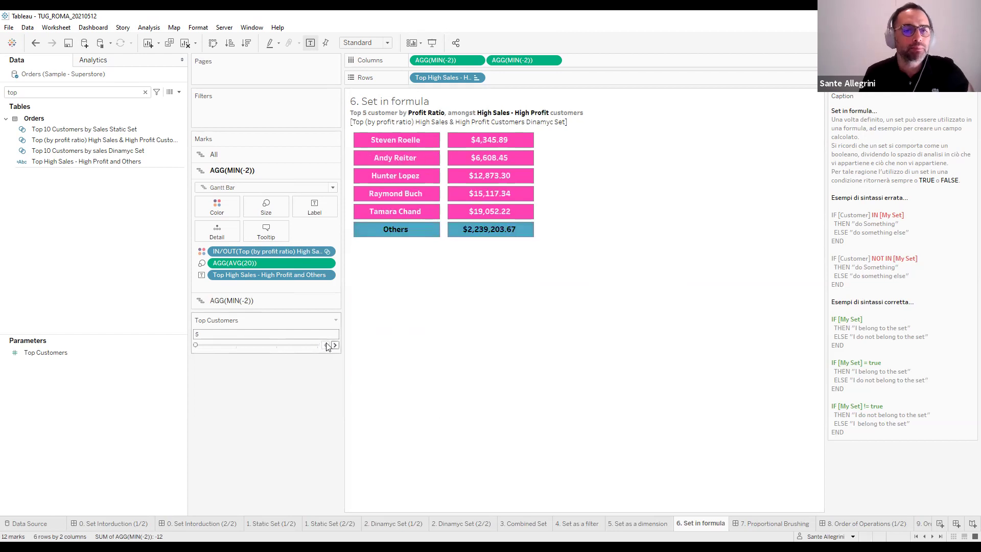
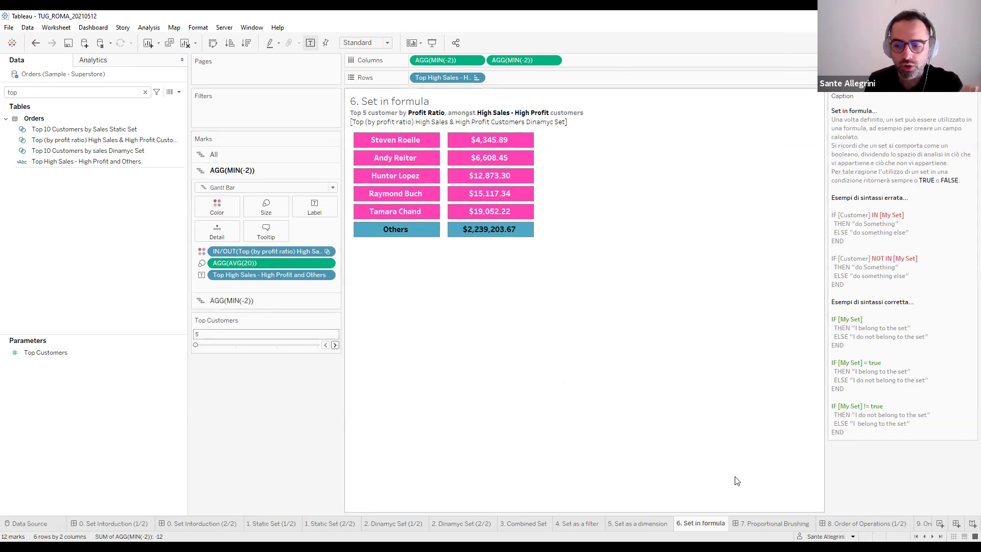
Open the 7. Proportional Brushing dashboard and clear the Technology category selection
{"action": "left_click", "coordinate": [755, 520]}
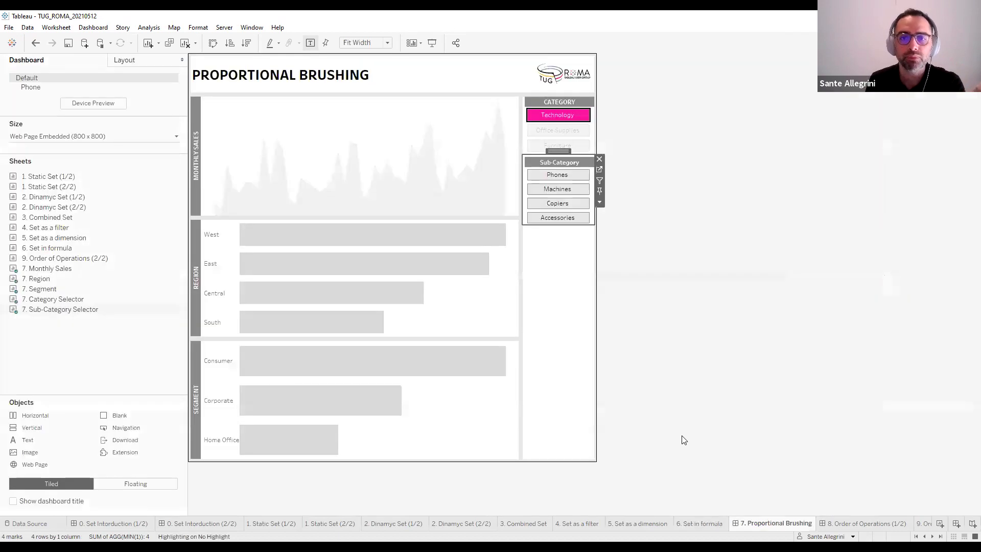
{"action": "left_click", "coordinate": [569, 124]}
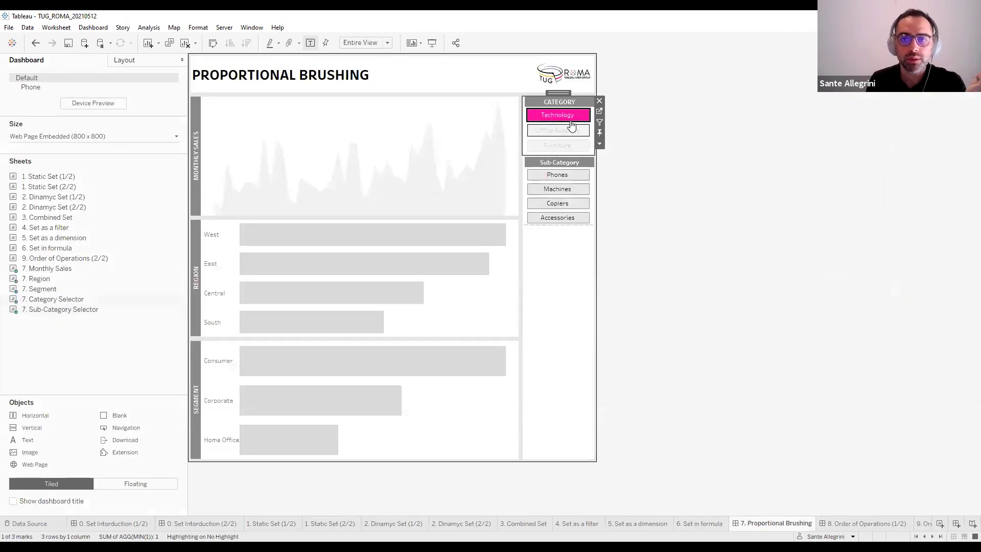
{"action": "key", "text": "Escape"}
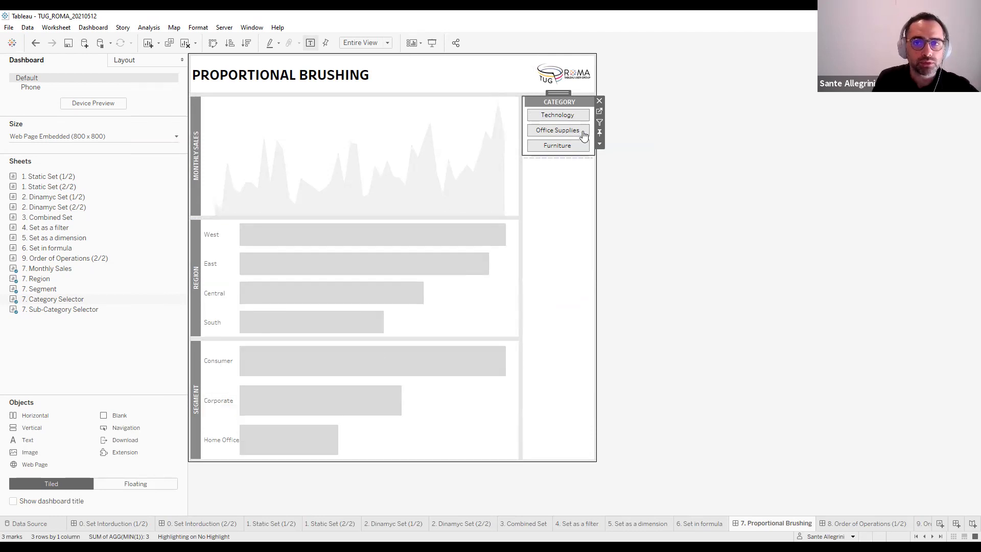
Select the Technology category and highlight its Phones and Machines sub-categories across the charts
{"action": "left_click", "coordinate": [572, 119]}
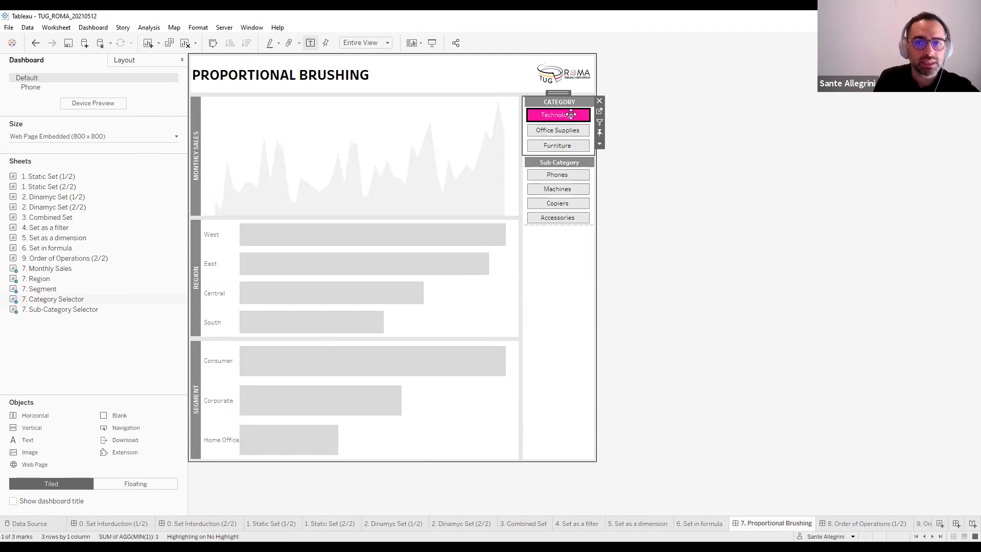
{"action": "left_click", "coordinate": [561, 187]}
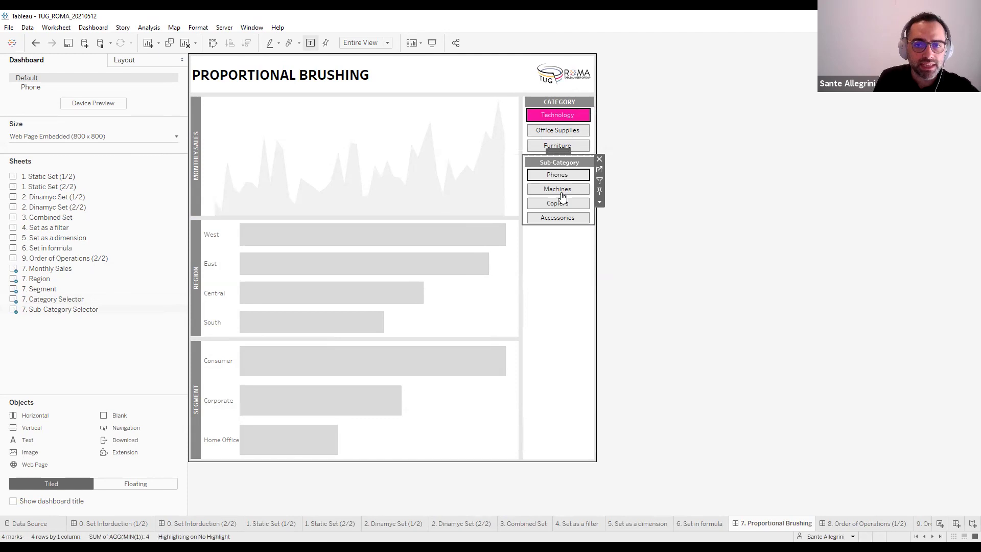
{"action": "left_click", "coordinate": [562, 190], "text": "ctrl"}
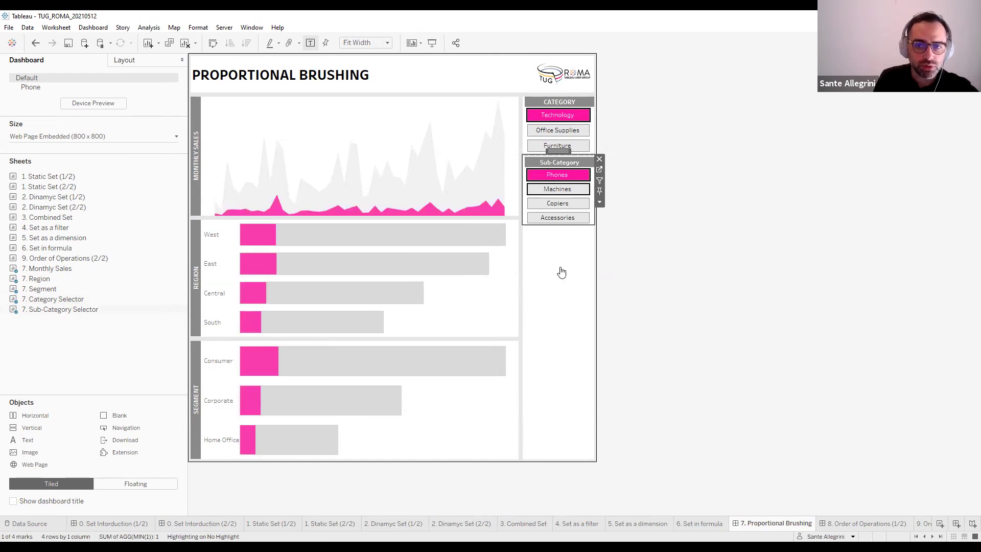
Add the Office Supplies category and extend the sub-category selection with Copiers and Art
{"action": "left_click", "coordinate": [564, 134]}
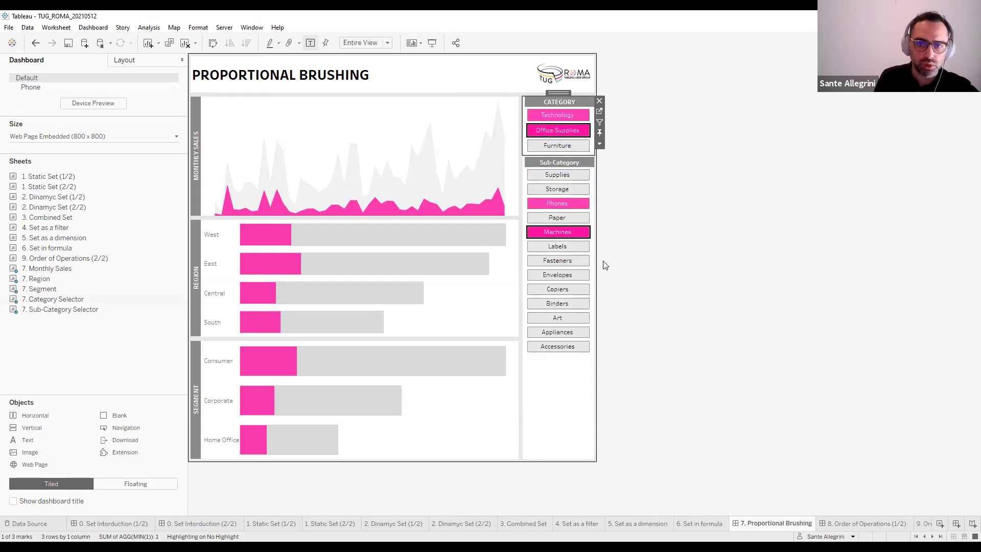
{"action": "left_click", "coordinate": [570, 293]}
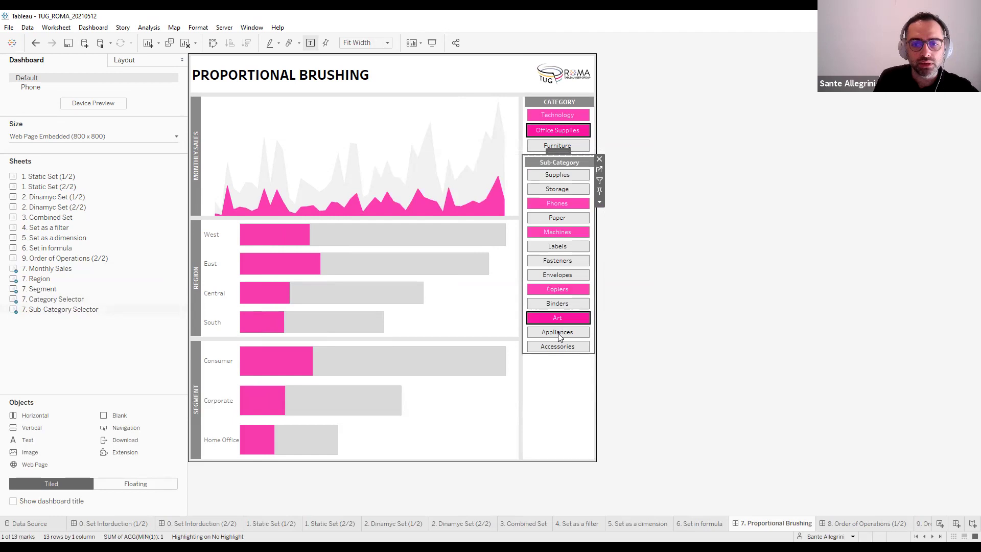
{"action": "left_click", "coordinate": [502, 329]}
Replace the sub-category selection with Paper, Labels, Envelopes and Binders
{"action": "left_click", "coordinate": [551, 221]}
{"action": "left_click", "coordinate": [557, 248]}
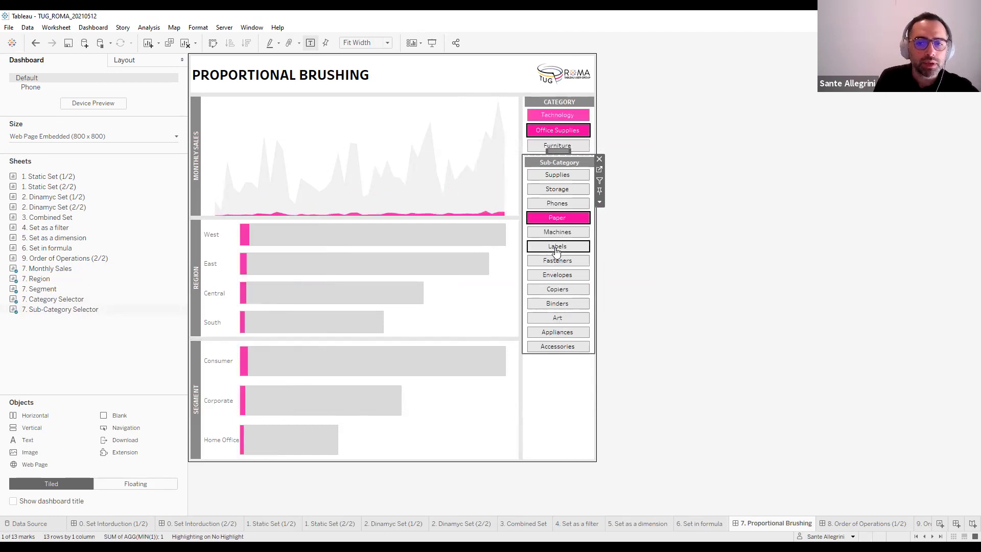
{"action": "left_click", "coordinate": [558, 278]}
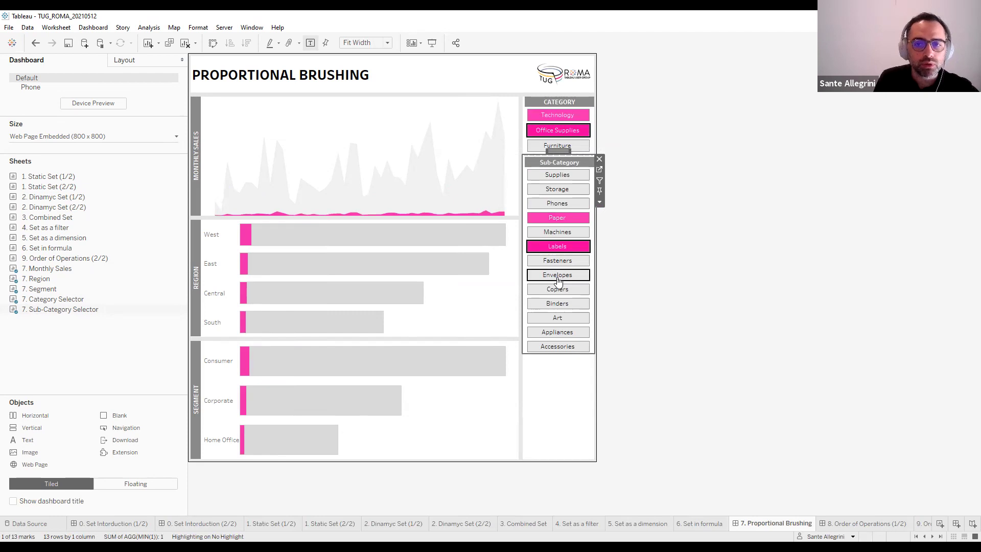
{"action": "left_click", "coordinate": [568, 307]}
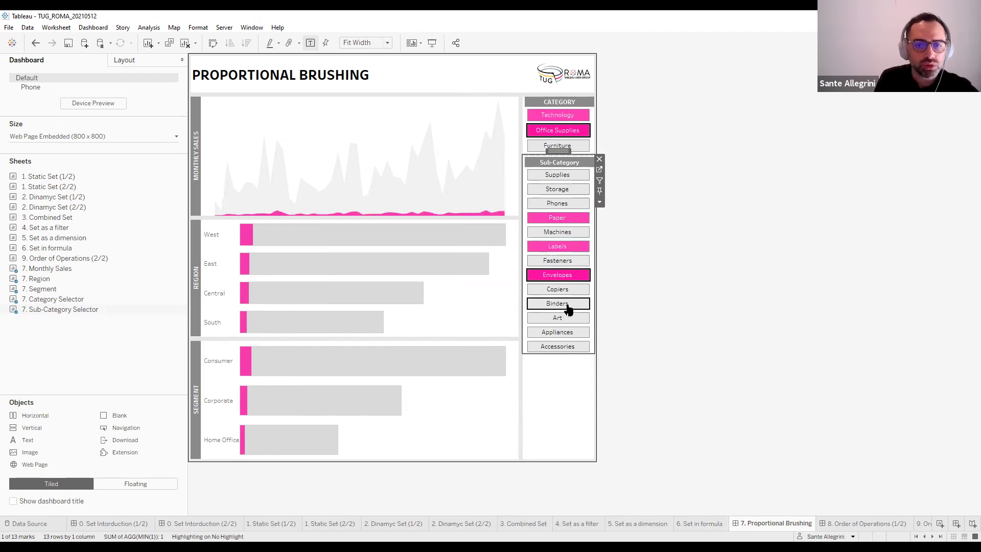
Select all listed sub-categories at once, then clear the entire sub-category selection
{"action": "left_click", "coordinate": [551, 163]}
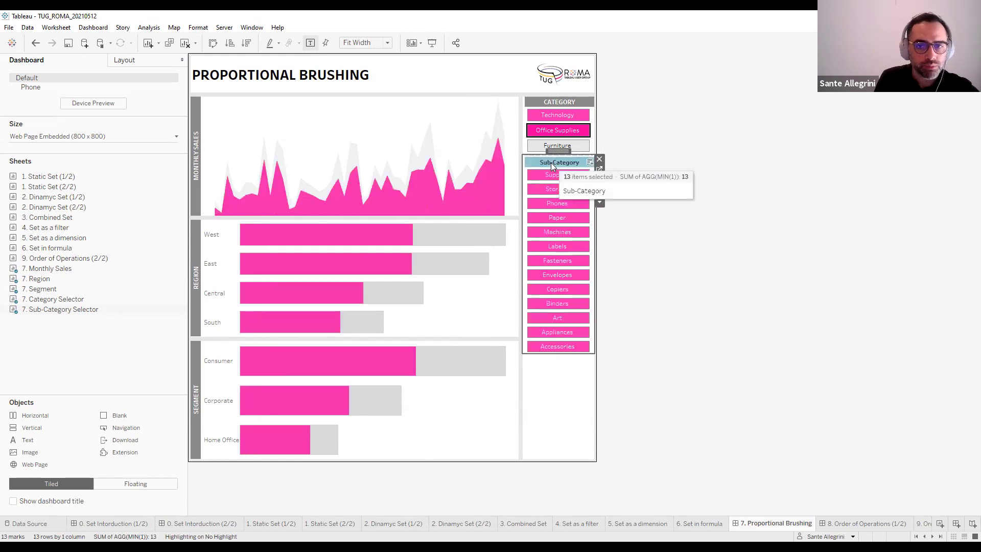
{"action": "left_click", "coordinate": [643, 274]}
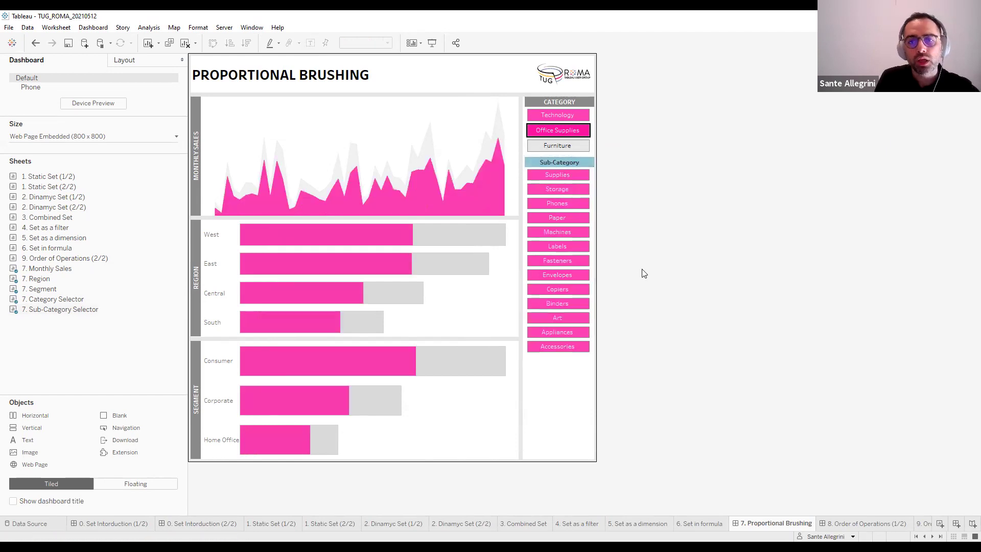
{"action": "left_click", "coordinate": [559, 170]}
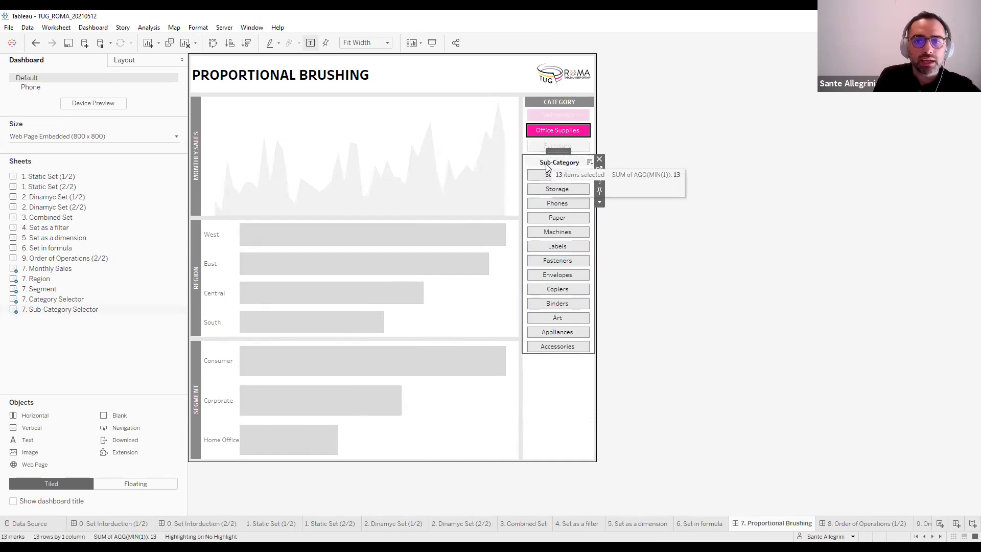
Clear the category selection on the Proportional Brushing dashboard so that no category is picked
{"action": "left_click", "coordinate": [546, 164]}
{"action": "left_click", "coordinate": [544, 135]}
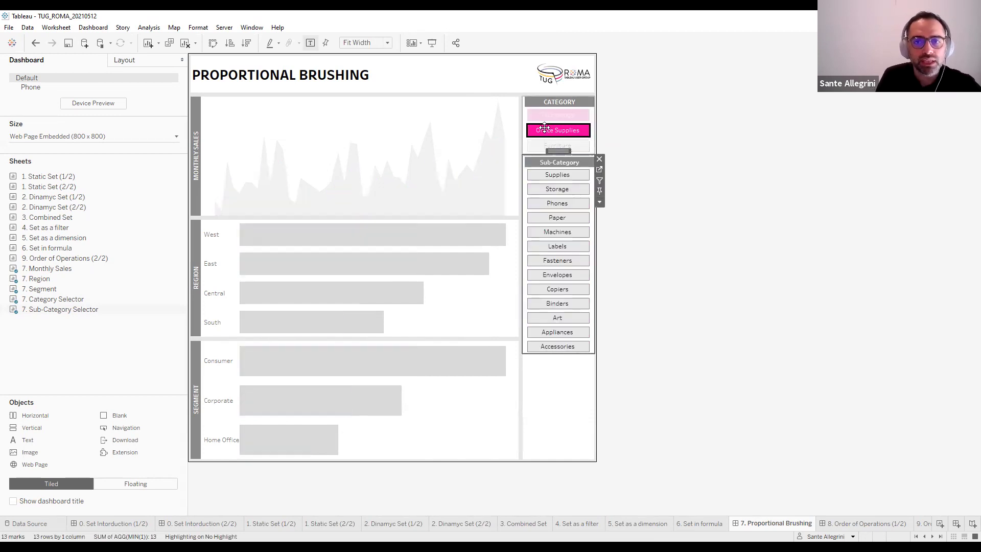
{"action": "left_click", "coordinate": [543, 132]}
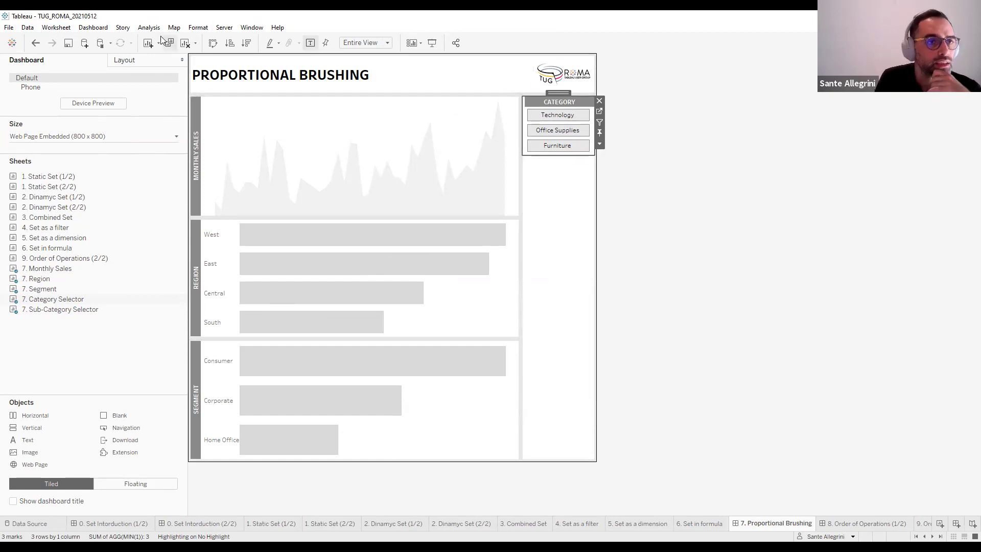
Review the dashboard's Category Set action: its source sheet, trigger, target set and its run and clear behaviour
{"action": "left_click", "coordinate": [84, 28]}
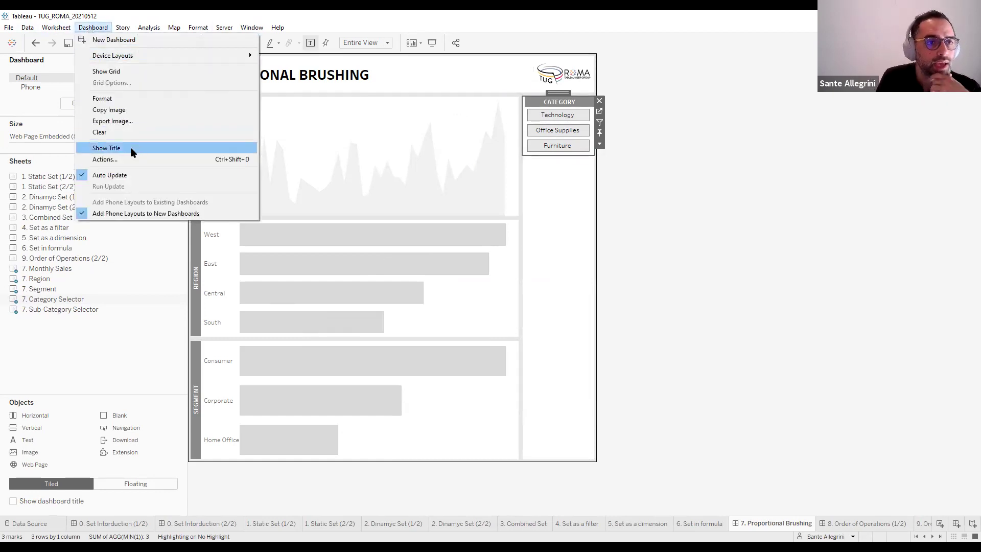
{"action": "left_click", "coordinate": [121, 159]}
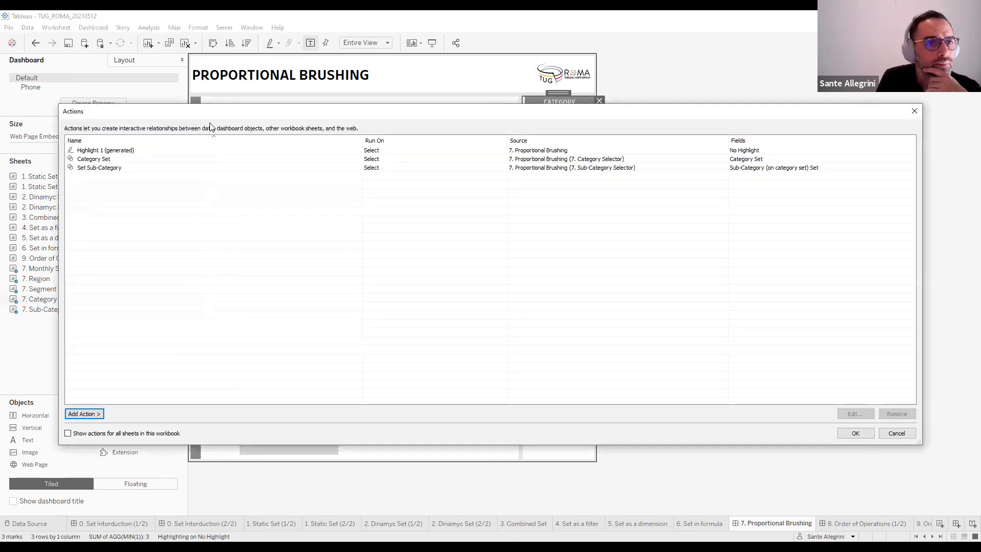
{"action": "left_click_drag", "start_coordinate": [218, 115], "coordinate": [349, 142]}
{"action": "left_click", "coordinate": [270, 185]}
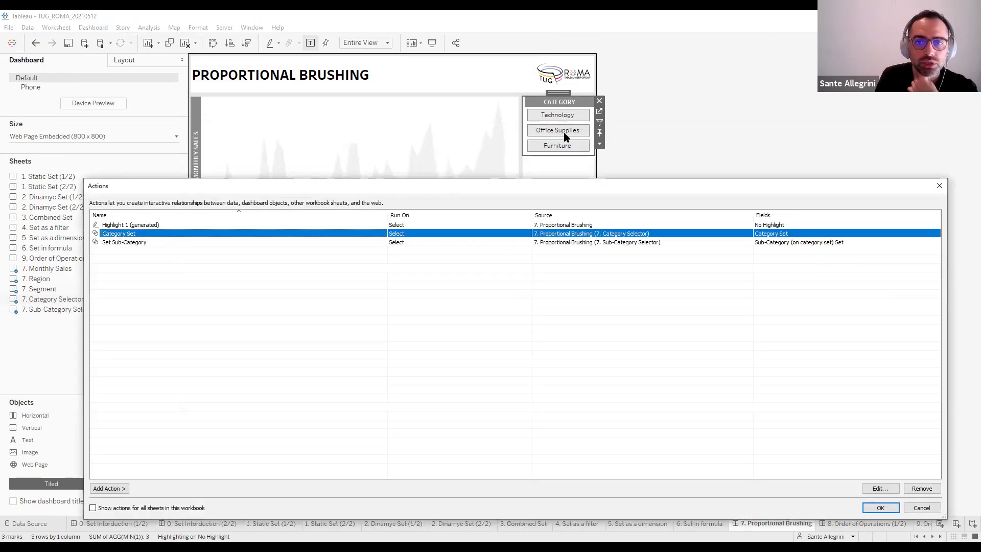
{"action": "left_click", "coordinate": [879, 488]}
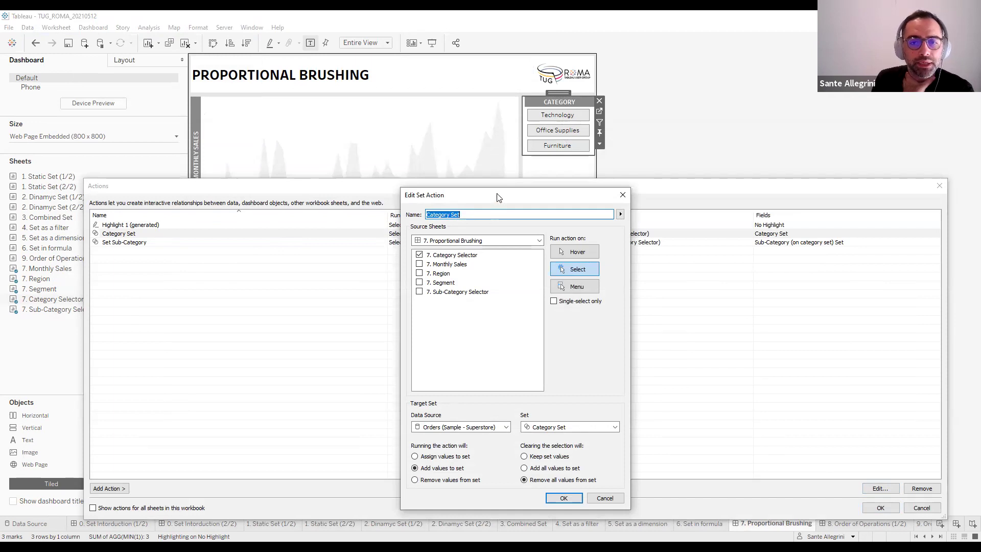
{"action": "left_click_drag", "start_coordinate": [498, 198], "coordinate": [496, 184]}
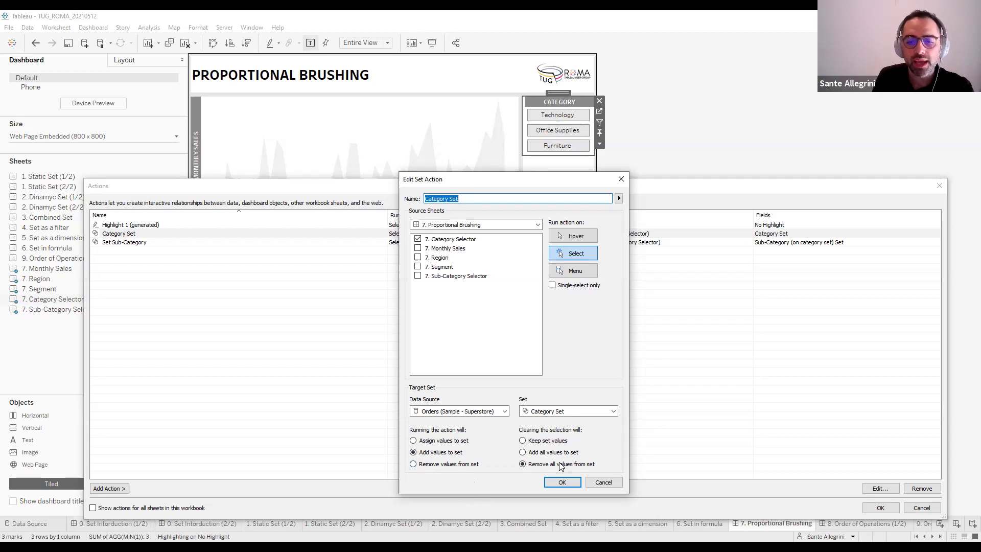
{"action": "left_click", "coordinate": [602, 483]}
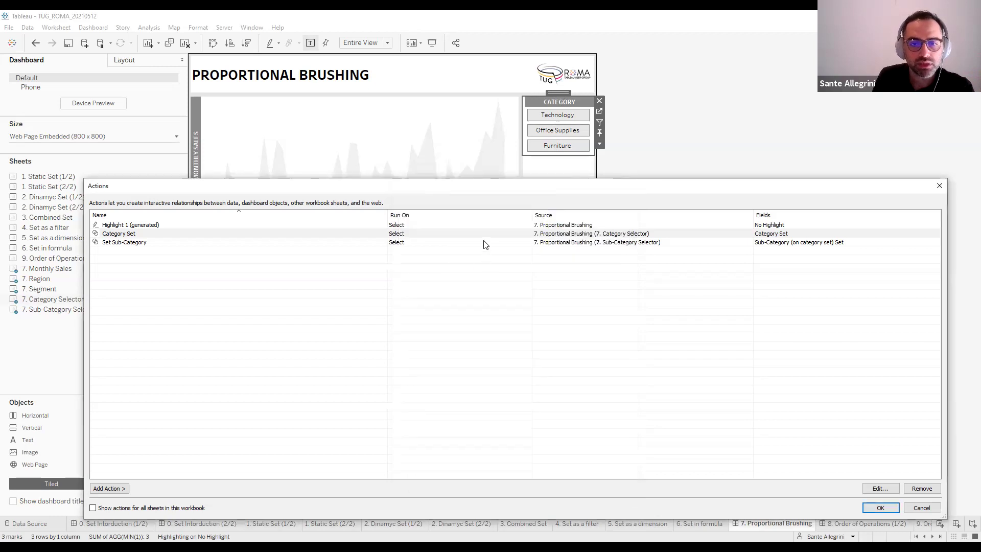
Review the settings of the Set Sub-Category action and leave the dashboard actions without changes
{"action": "left_click", "coordinate": [485, 243]}
{"action": "left_click", "coordinate": [870, 488]}
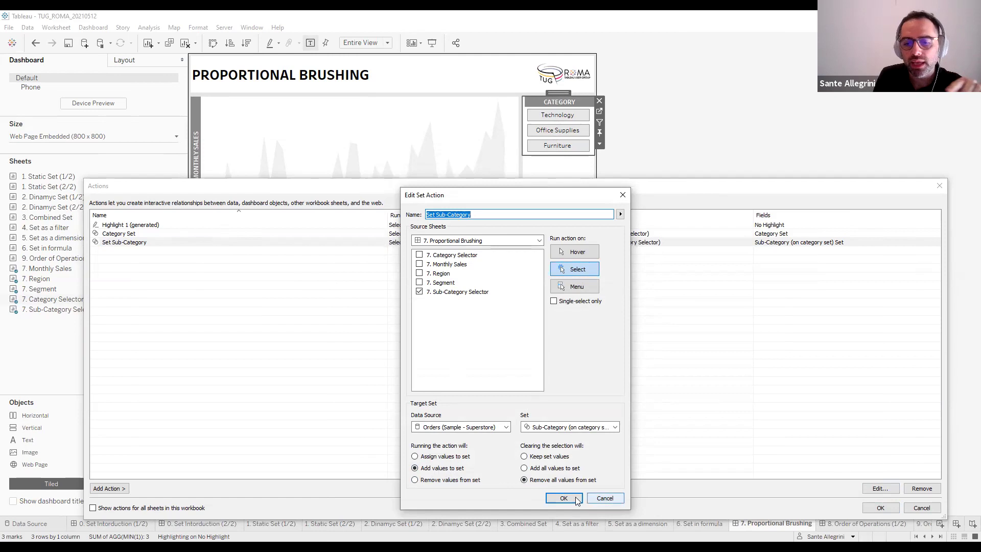
{"action": "left_click", "coordinate": [607, 499]}
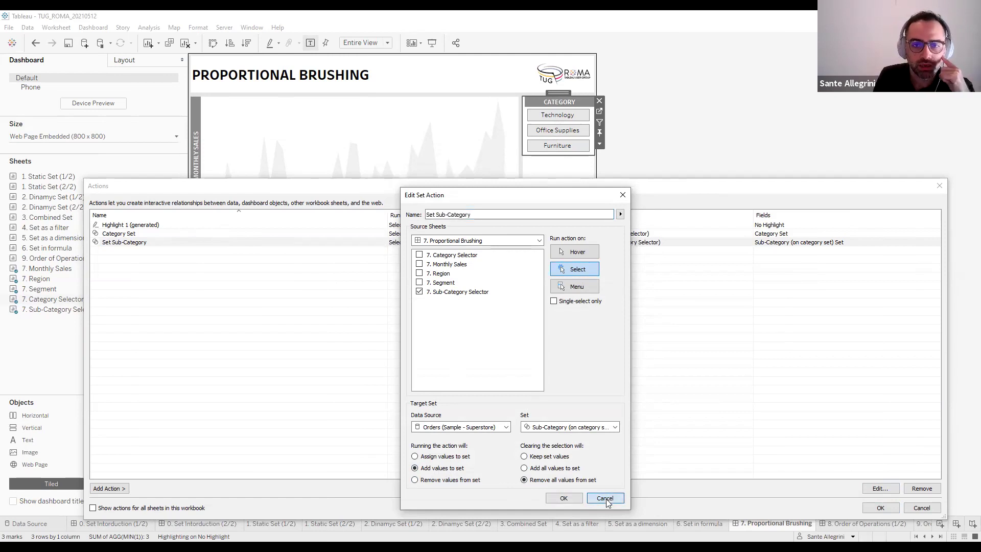
{"action": "left_click", "coordinate": [606, 499]}
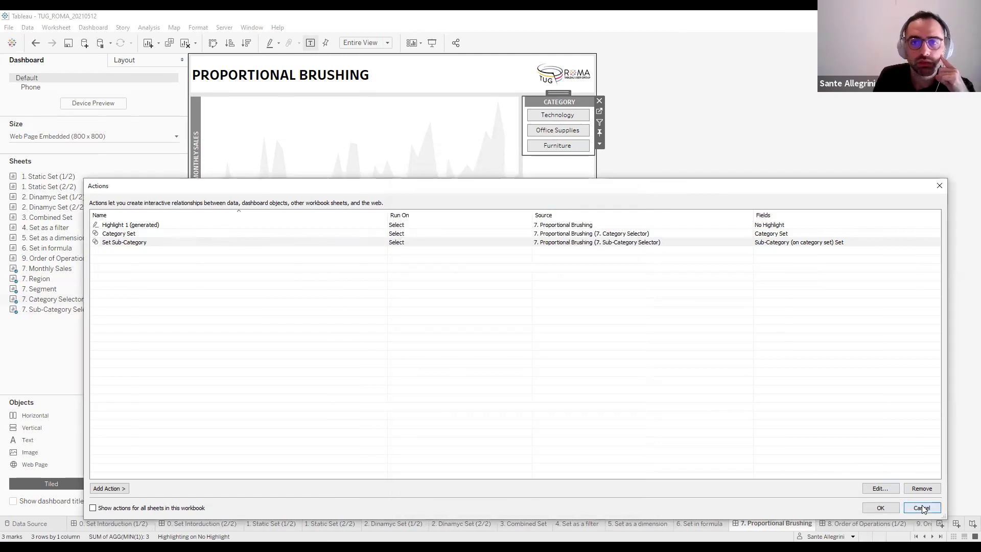
{"action": "left_click", "coordinate": [921, 507]}
Select the Technology and Office Supplies categories together and clear the category selection again
{"action": "left_click", "coordinate": [556, 117]}
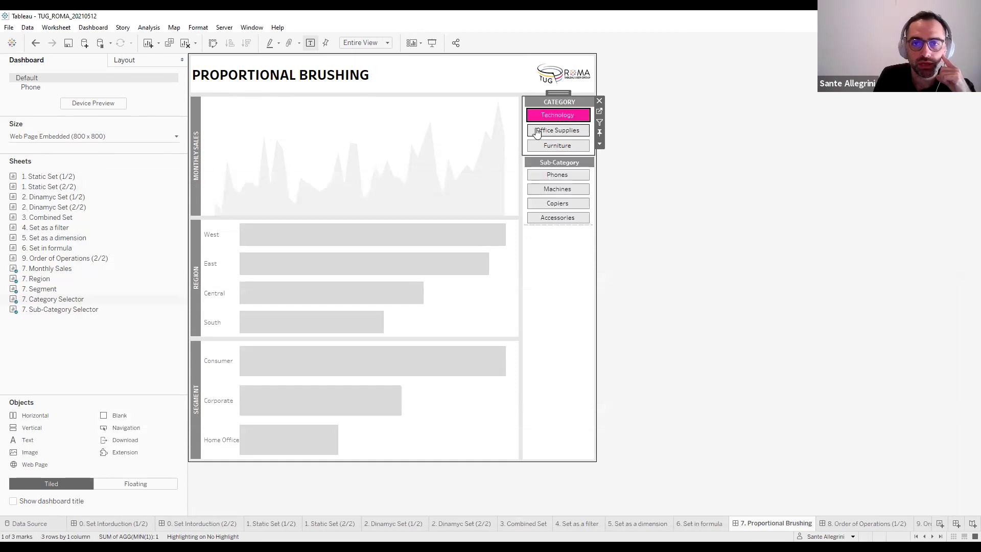
{"action": "left_click", "coordinate": [536, 130], "text": "ctrl"}
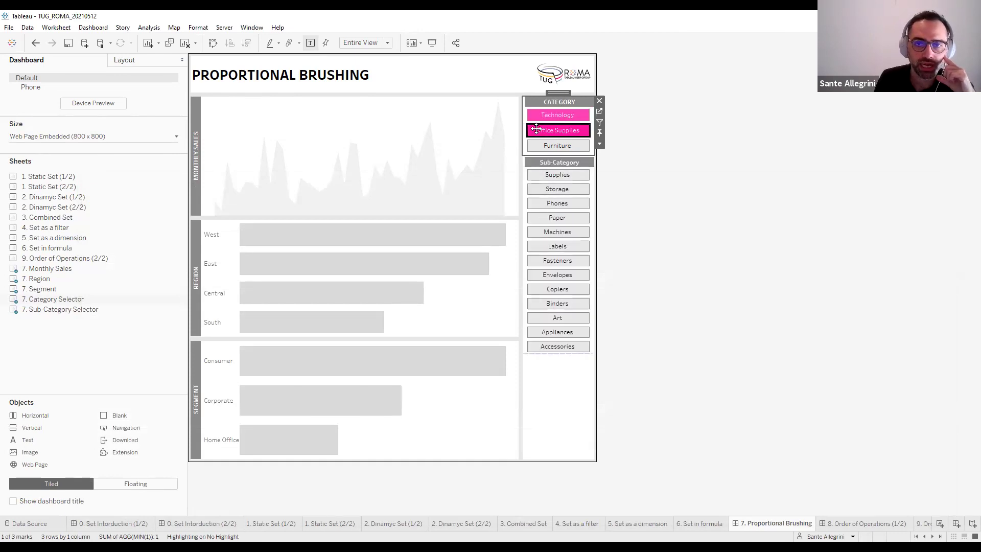
{"action": "left_click", "coordinate": [583, 134]}
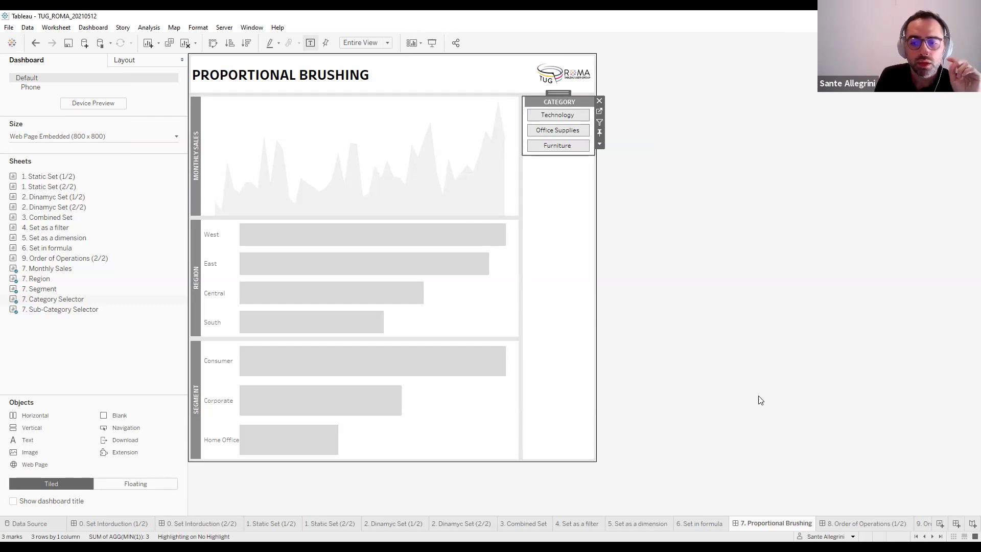
Brush the charts by Phones with Technology and Office Supplies selected, and clear the sub-category and category selections
{"action": "left_click", "coordinate": [578, 132]}
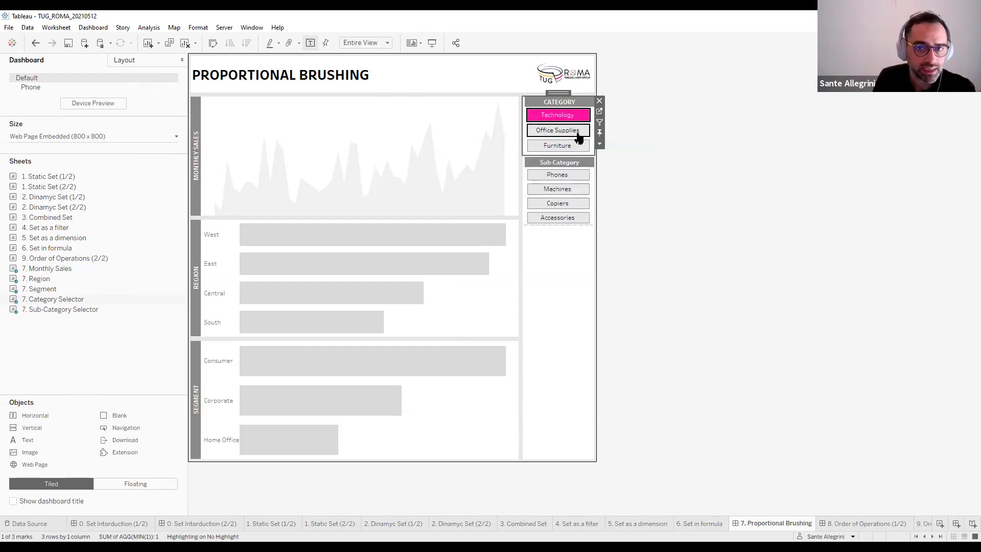
{"action": "left_click", "coordinate": [578, 132]}
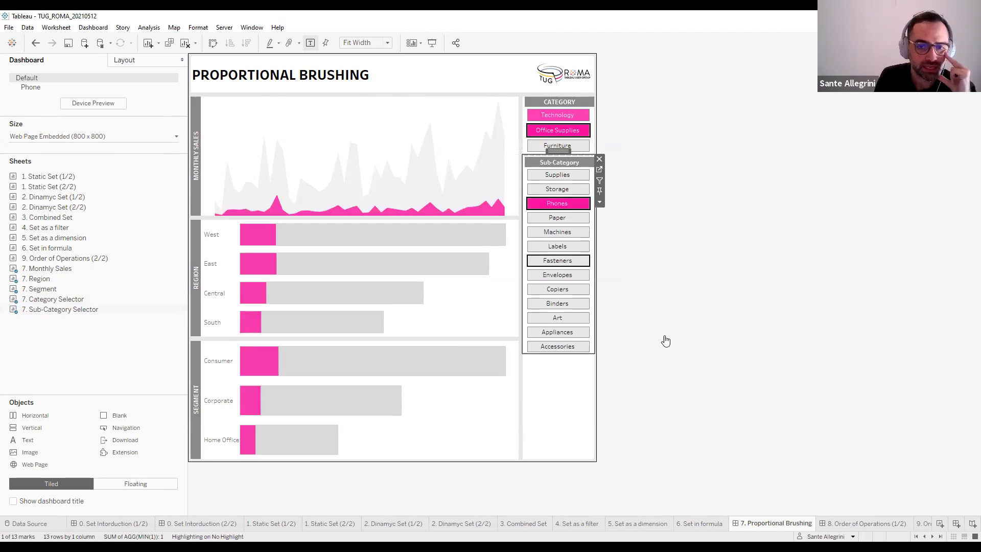
{"action": "left_click", "coordinate": [579, 130]}
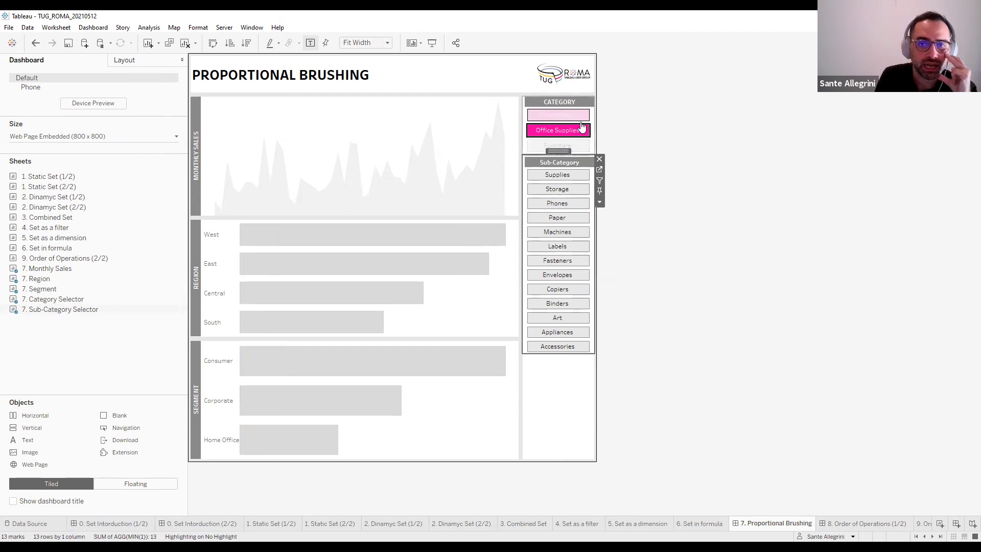
{"action": "left_click", "coordinate": [580, 132]}
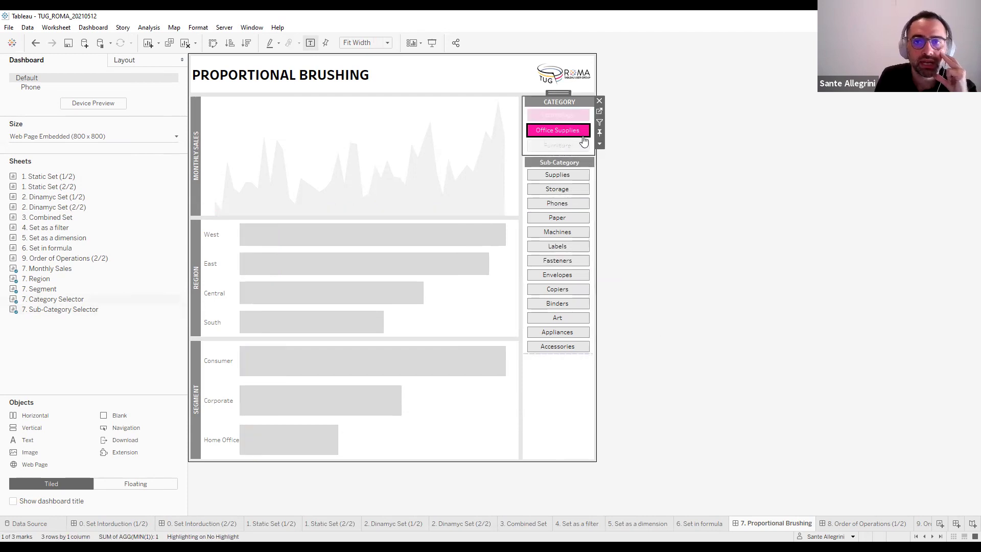
{"action": "left_click", "coordinate": [581, 135]}
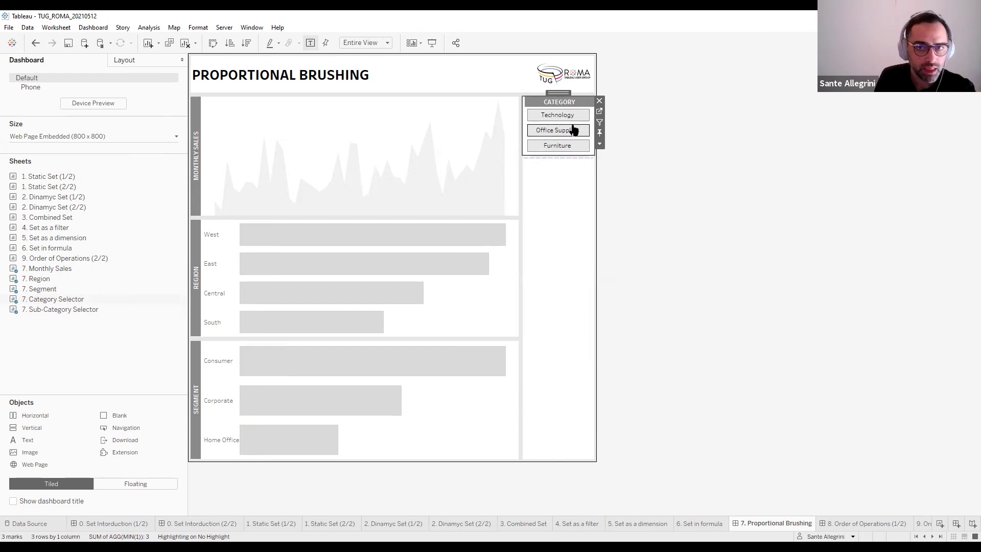
Select the Technology category and open the 8. Order of Operations (1/2) dashboard
{"action": "left_click", "coordinate": [574, 117]}
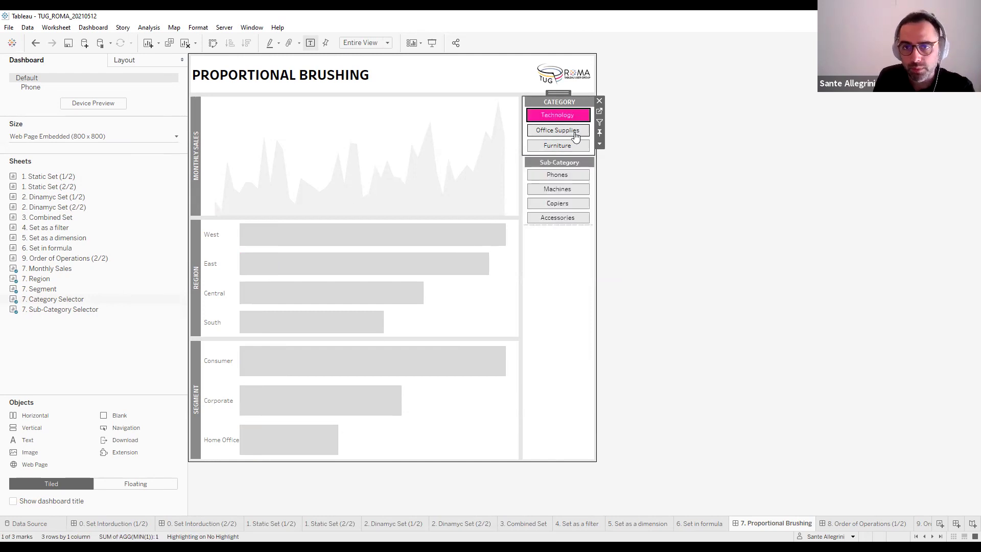
{"action": "left_click", "coordinate": [580, 115]}
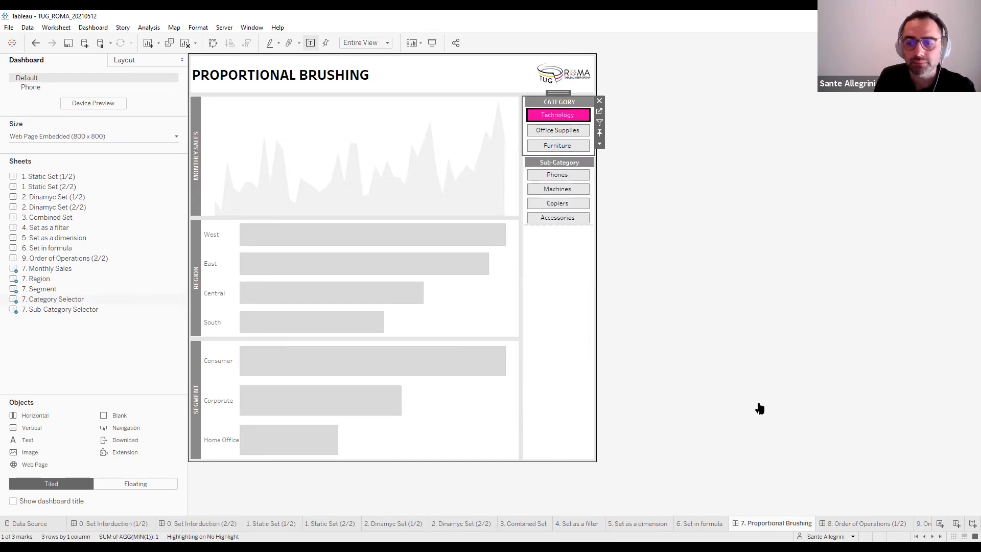
{"action": "left_click", "coordinate": [847, 522]}
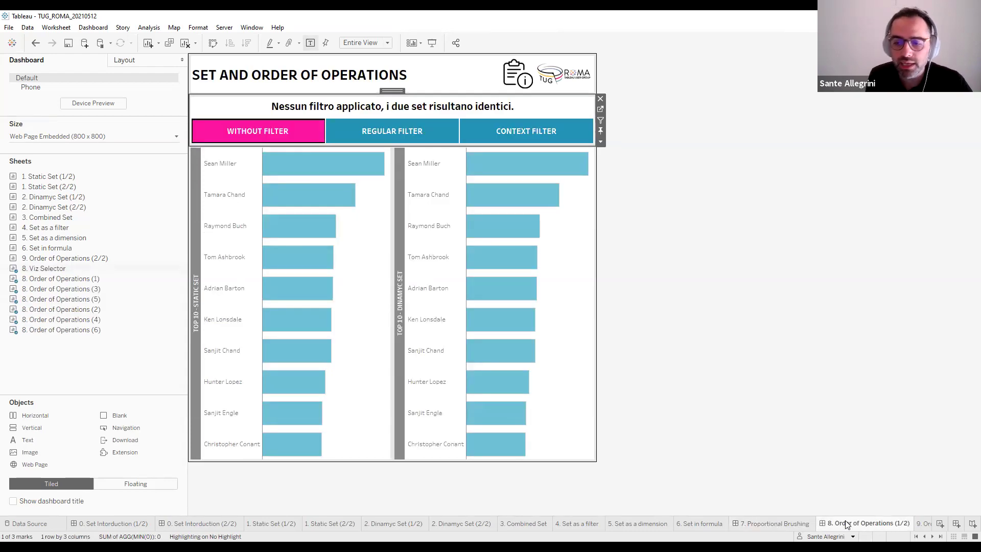
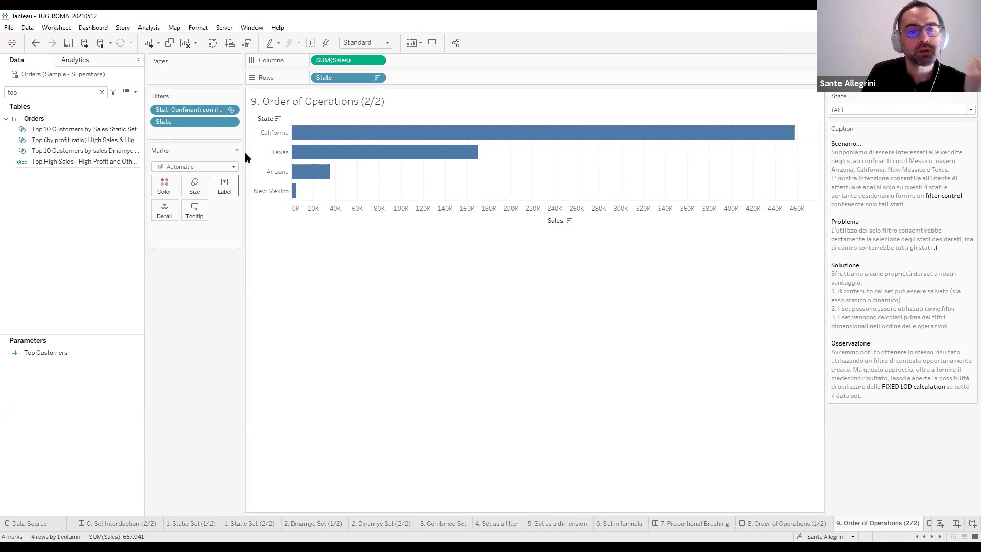
Exclude Arizona, California, New Mexico and Texas one by one in the State filter of sheet 9. Order of Operations (2/2)
{"action": "left_click", "coordinate": [909, 110]}
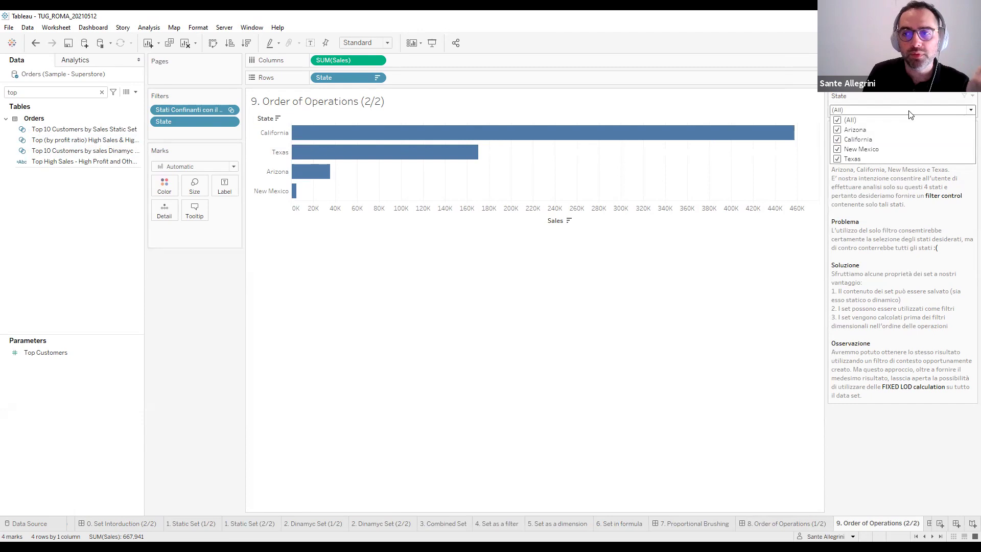
{"action": "left_click", "coordinate": [838, 130]}
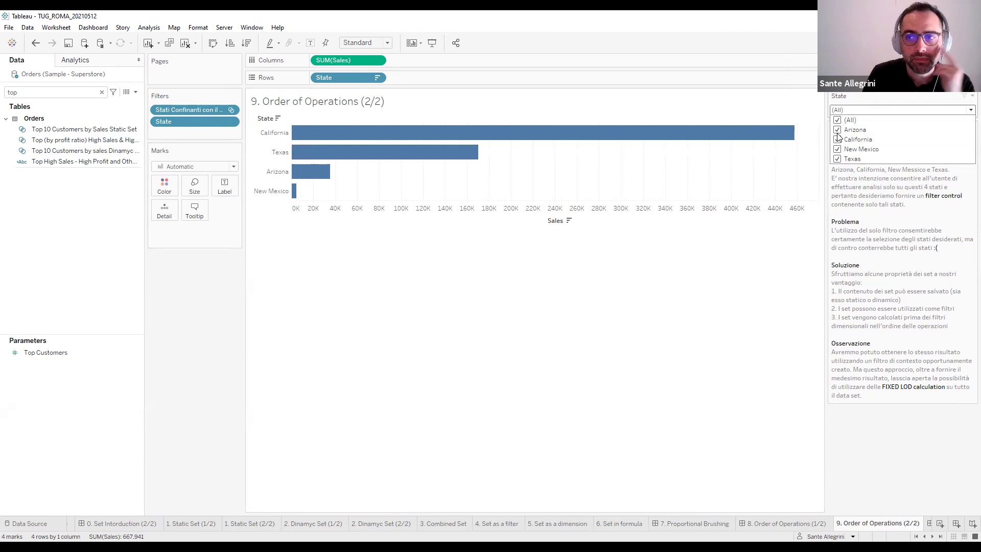
{"action": "left_click", "coordinate": [838, 131]}
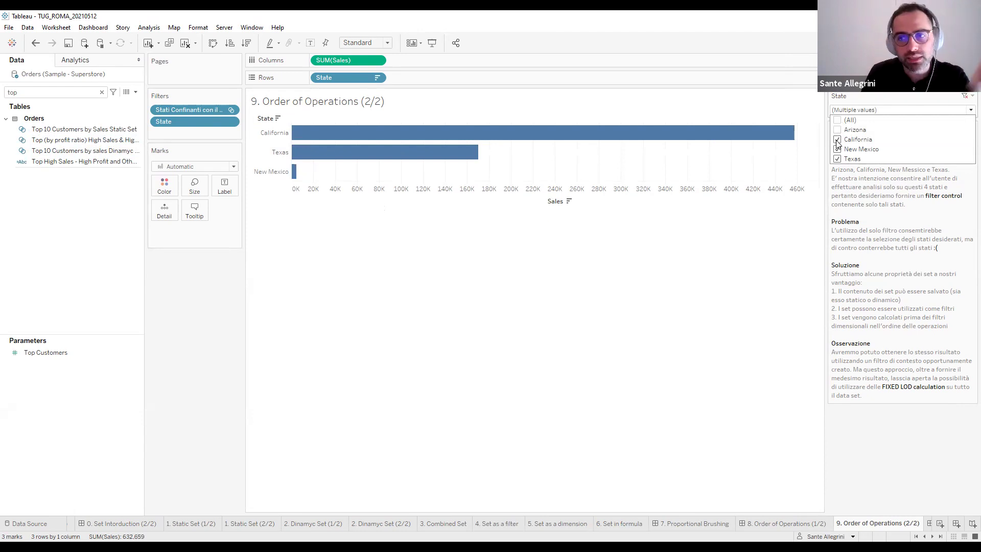
{"action": "left_click", "coordinate": [837, 141]}
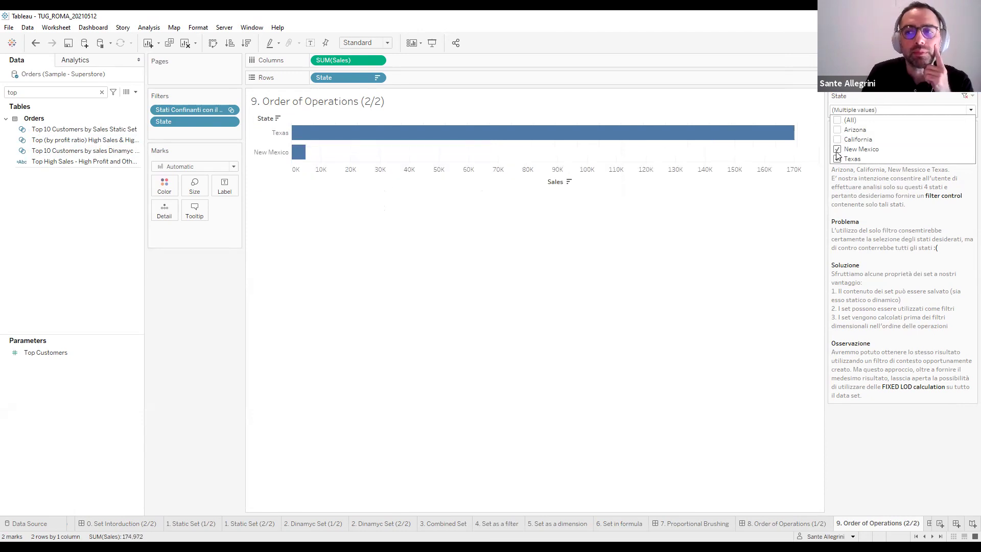
{"action": "left_click", "coordinate": [838, 149]}
{"action": "left_click", "coordinate": [837, 159]}
Include Texas, New Mexico, California and Arizona in the State filter again and close its value list
{"action": "left_click", "coordinate": [838, 159]}
{"action": "left_click", "coordinate": [837, 149]}
{"action": "left_click", "coordinate": [838, 139]}
{"action": "left_click", "coordinate": [837, 129]}
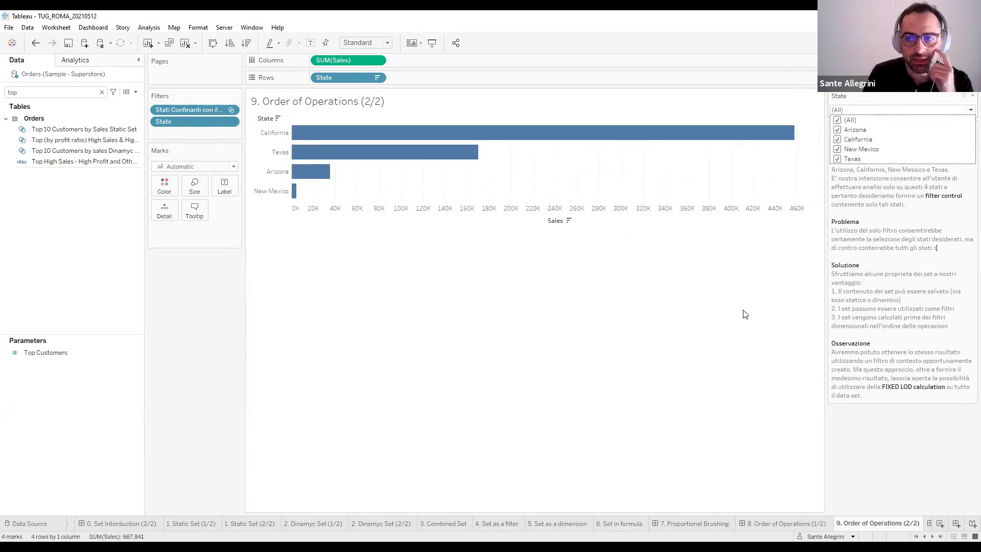
{"action": "left_click", "coordinate": [730, 325]}
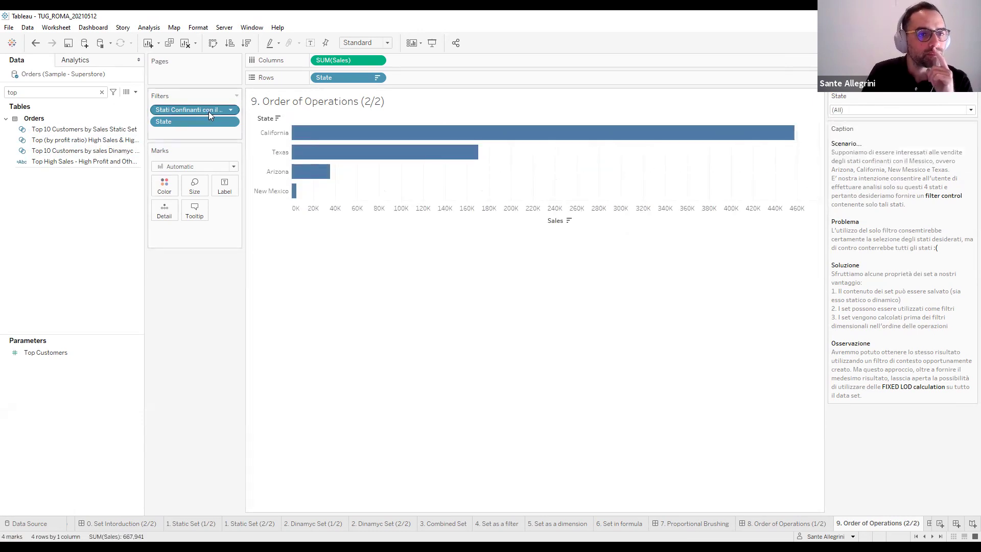
Remove the "Stati Confinanti con il..." set from the filters and limit the State filter to Arizona and California
{"action": "left_click", "coordinate": [230, 113]}
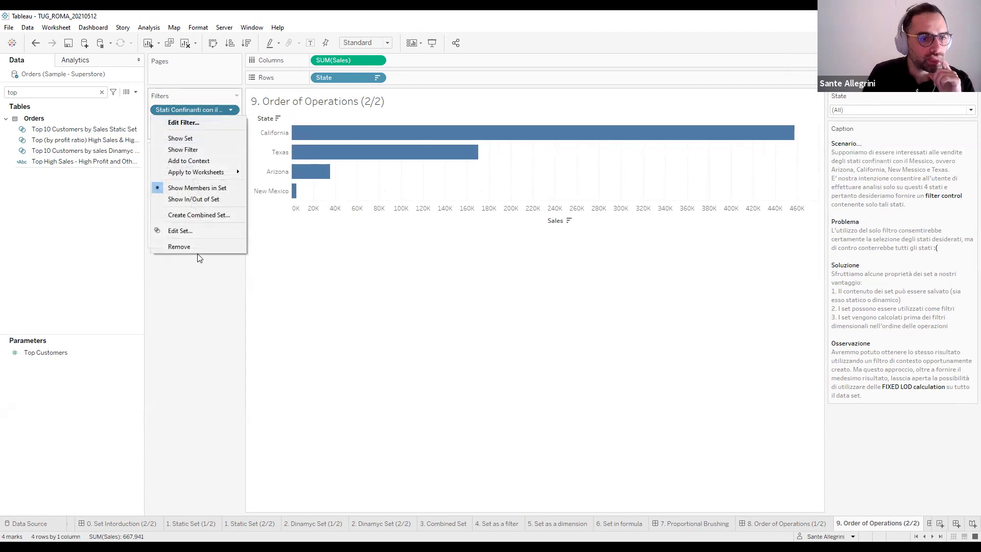
{"action": "left_click", "coordinate": [198, 250]}
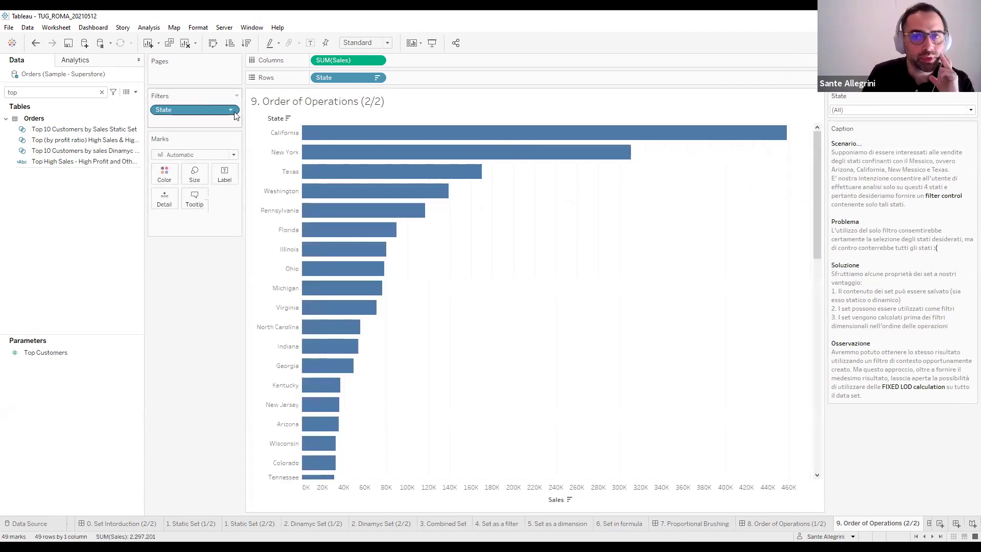
{"action": "left_click", "coordinate": [893, 111]}
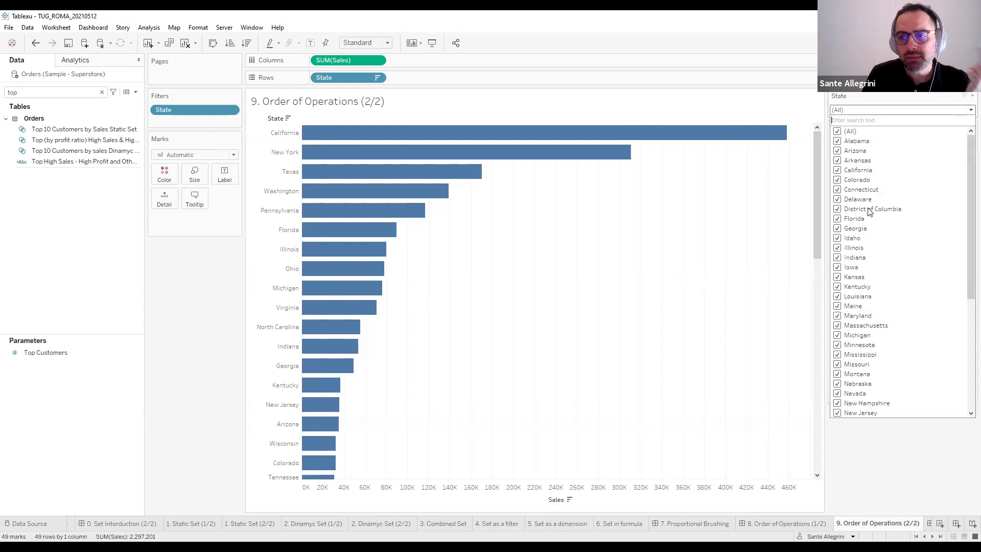
{"action": "left_click", "coordinate": [838, 132]}
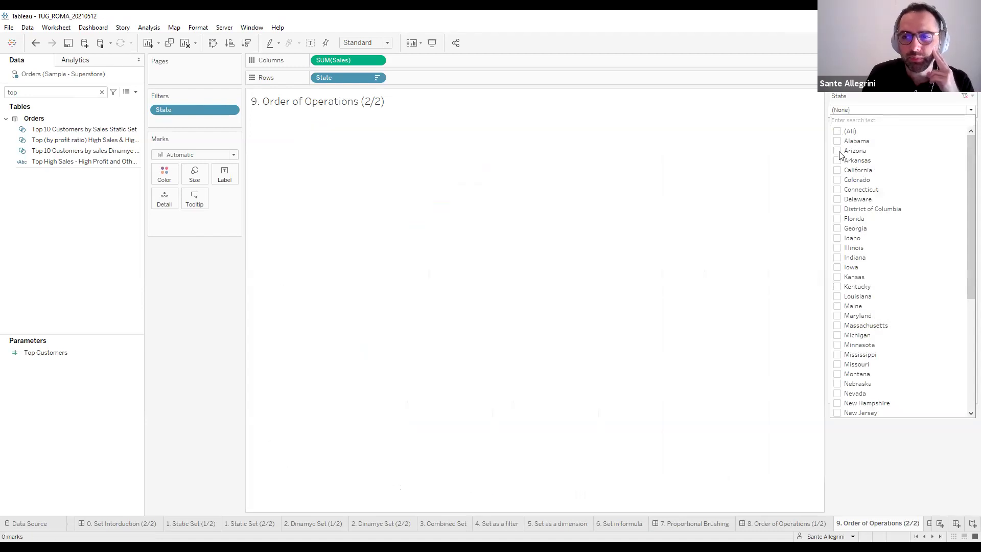
{"action": "left_click", "coordinate": [838, 152]}
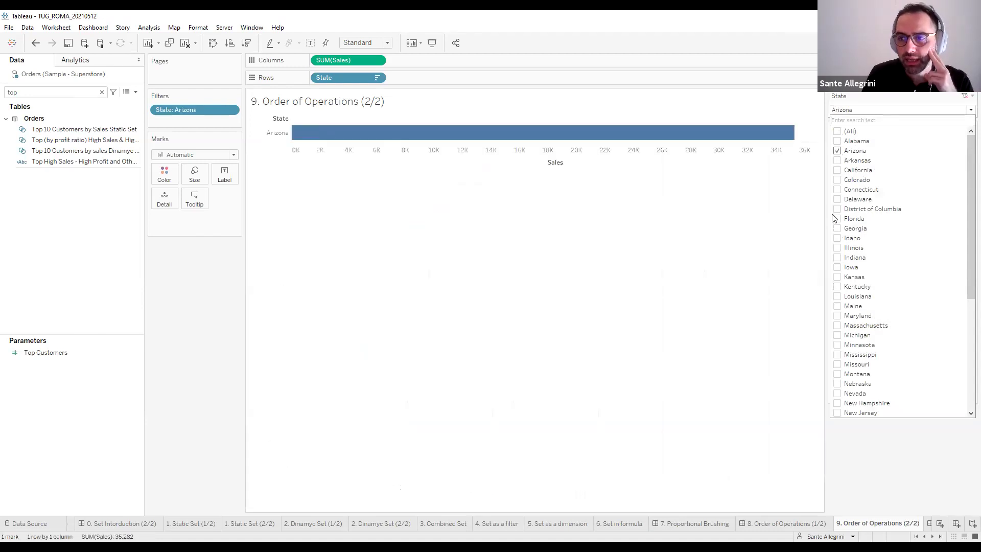
{"action": "left_click", "coordinate": [838, 171]}
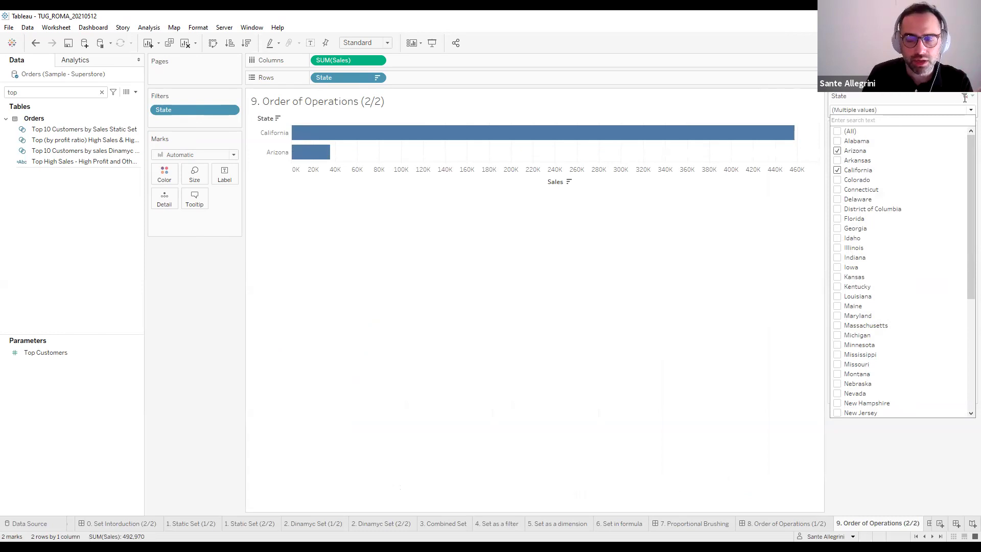
Undo the State filter selections and the removal of the Stati Confinanti con il Messico set filter
{"action": "left_click", "coordinate": [925, 97]}
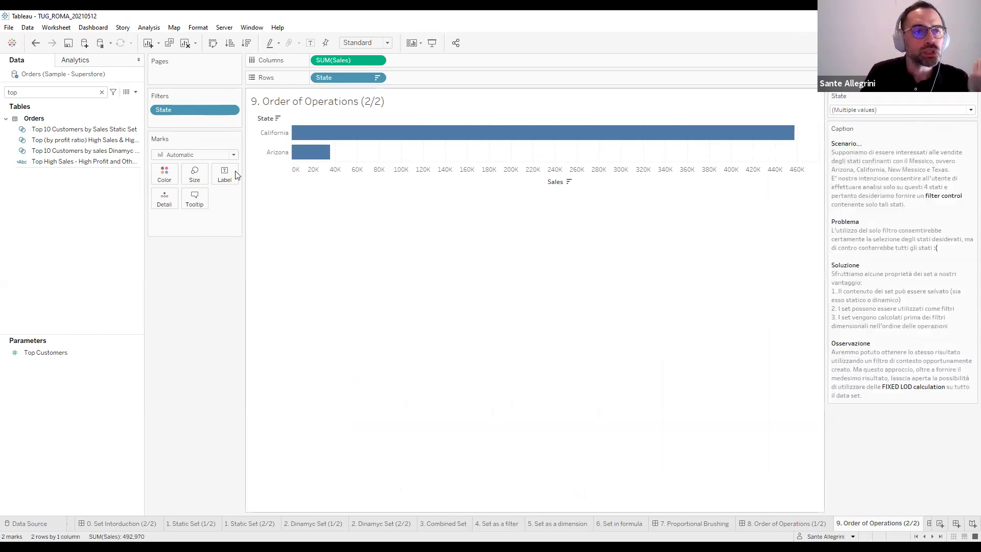
{"action": "key", "text": "ctrl+z"}
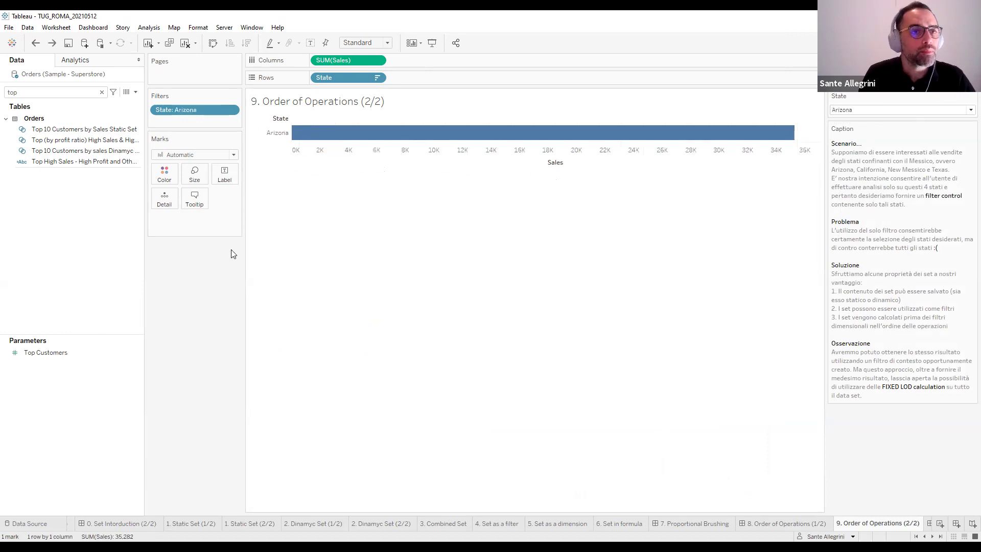
{"action": "left_click", "coordinate": [34, 44]}
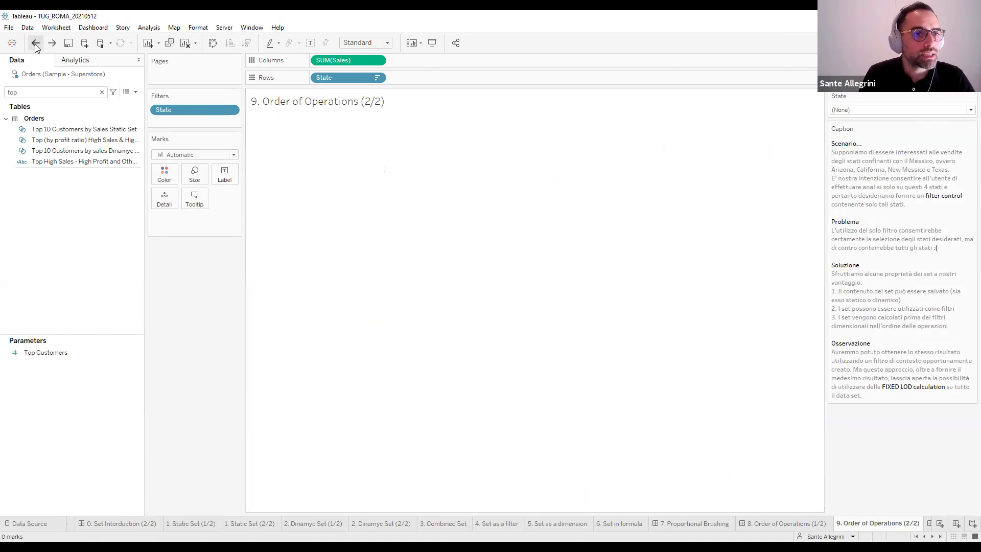
{"action": "left_click", "coordinate": [35, 44]}
{"action": "left_click", "coordinate": [35, 44]}
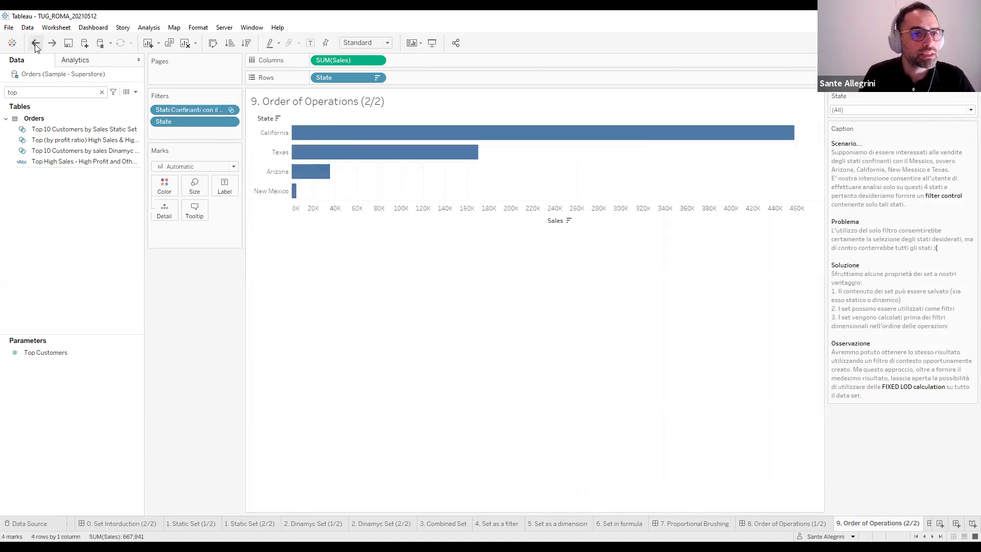
Search the fields for "stati c" and review the member list of the Stati Confinanti con il Messico set without changing it
{"action": "left_click", "coordinate": [69, 92]}
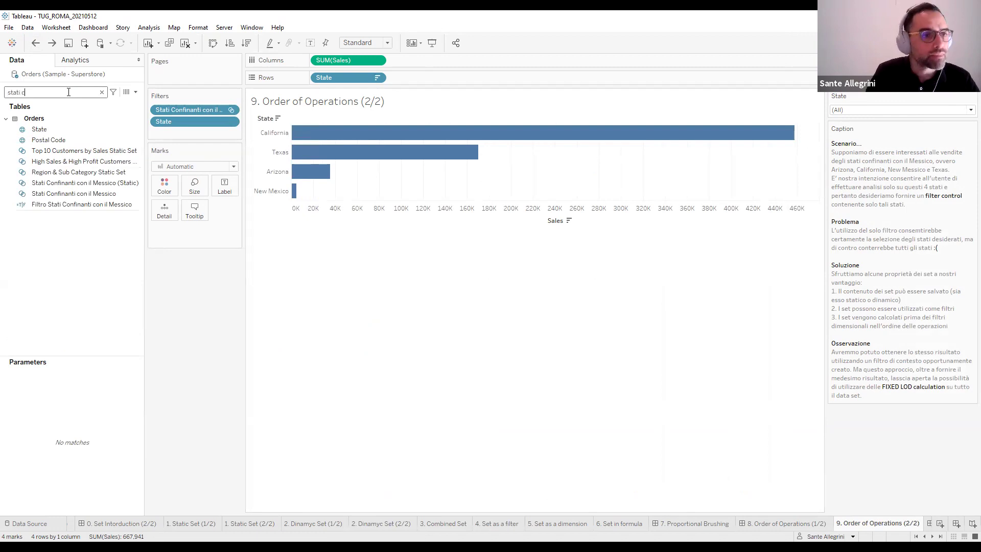
{"action": "key", "text": "BackSpace"}
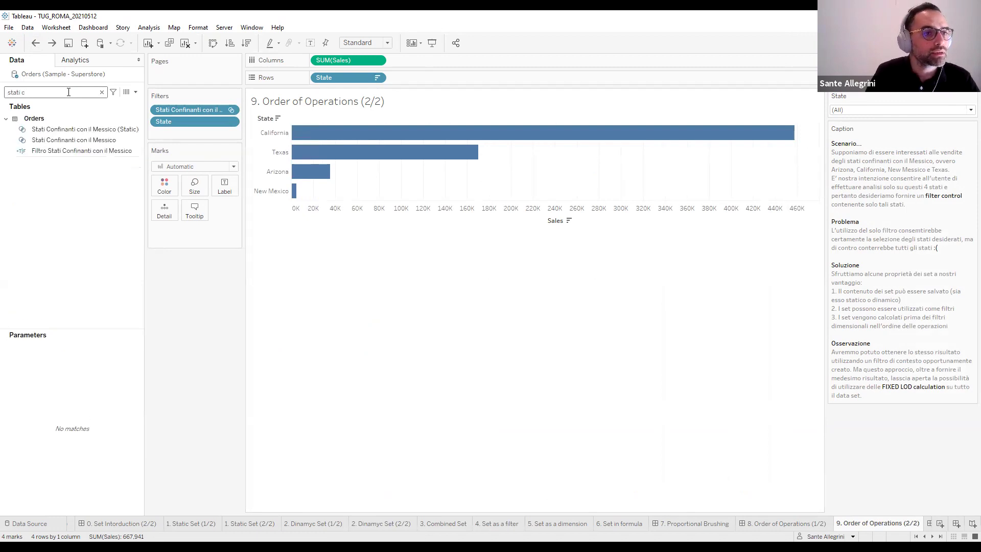
{"action": "right_click", "coordinate": [80, 142]}
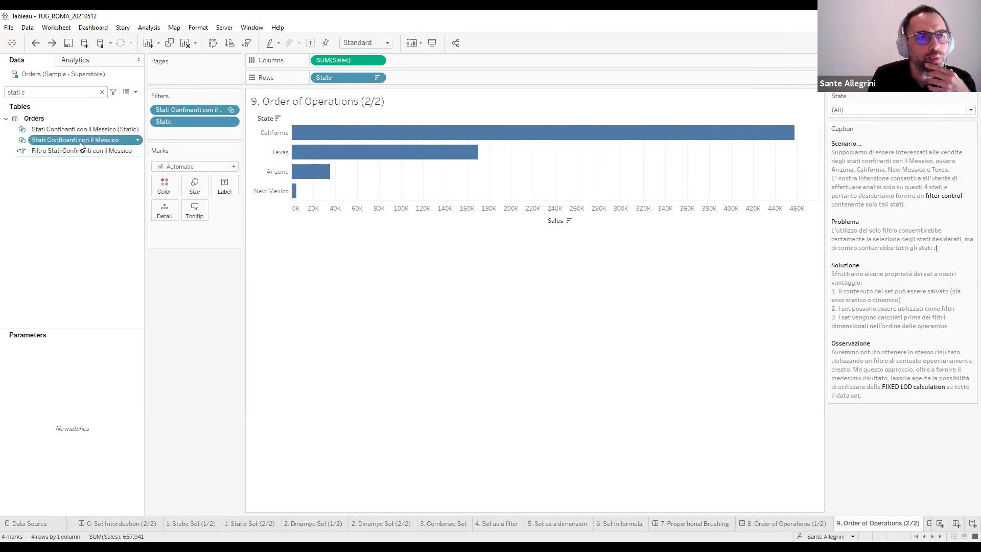
{"action": "left_click", "coordinate": [135, 217]}
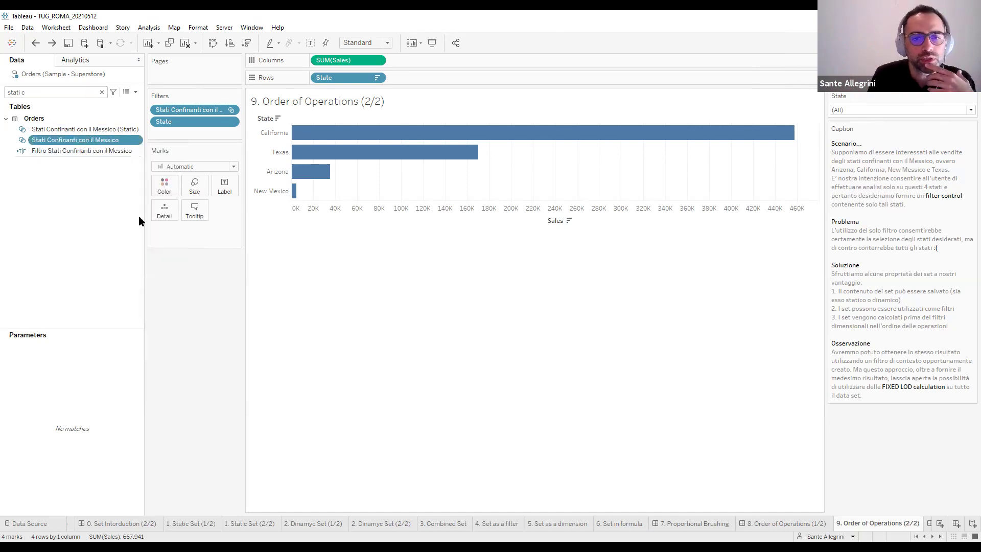
{"action": "left_click_drag", "start_coordinate": [590, 226], "coordinate": [590, 240]}
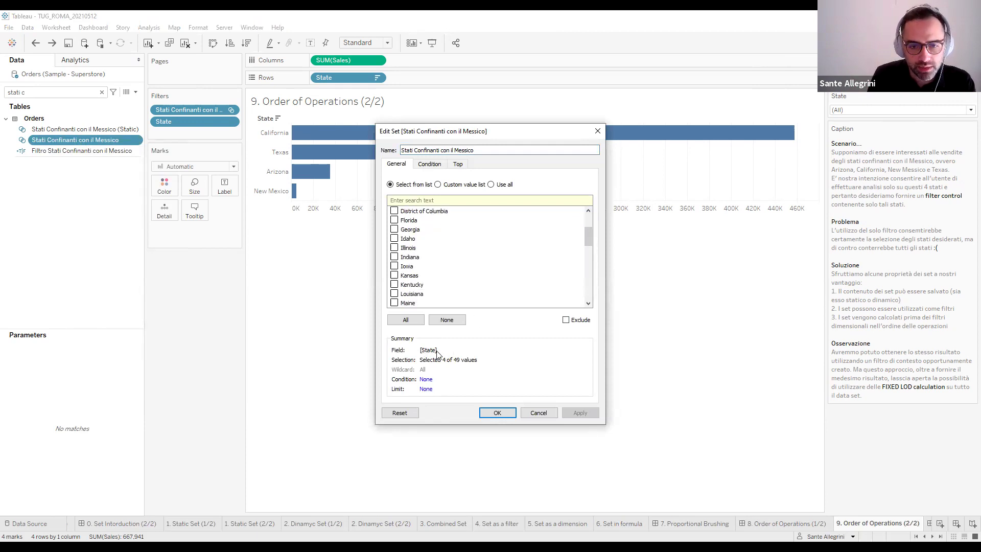
{"action": "scroll", "coordinate": [460, 258], "scroll_direction": "down", "scroll_amount": 4}
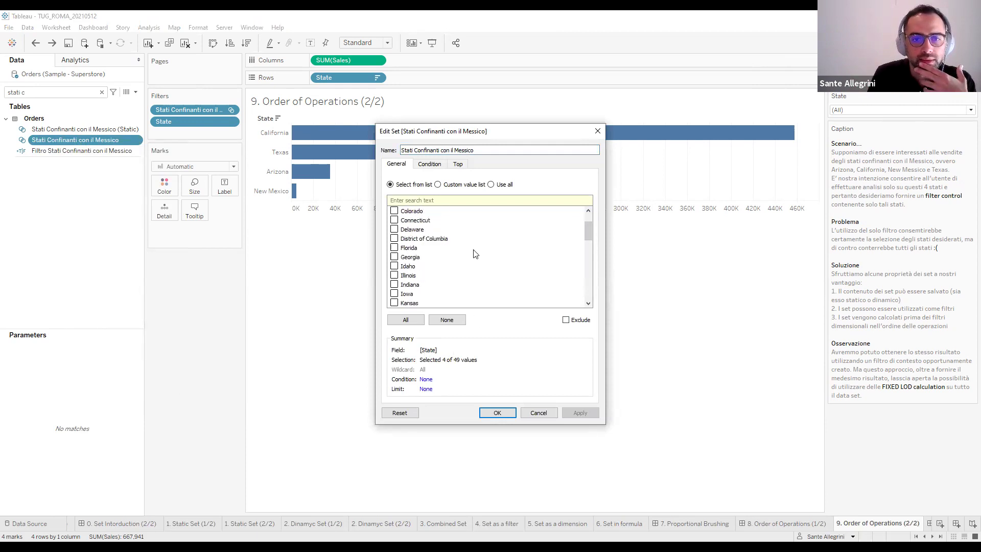
{"action": "scroll", "coordinate": [471, 259], "scroll_direction": "down", "scroll_amount": 7}
{"action": "scroll", "coordinate": [465, 254], "scroll_direction": "up", "scroll_amount": 13}
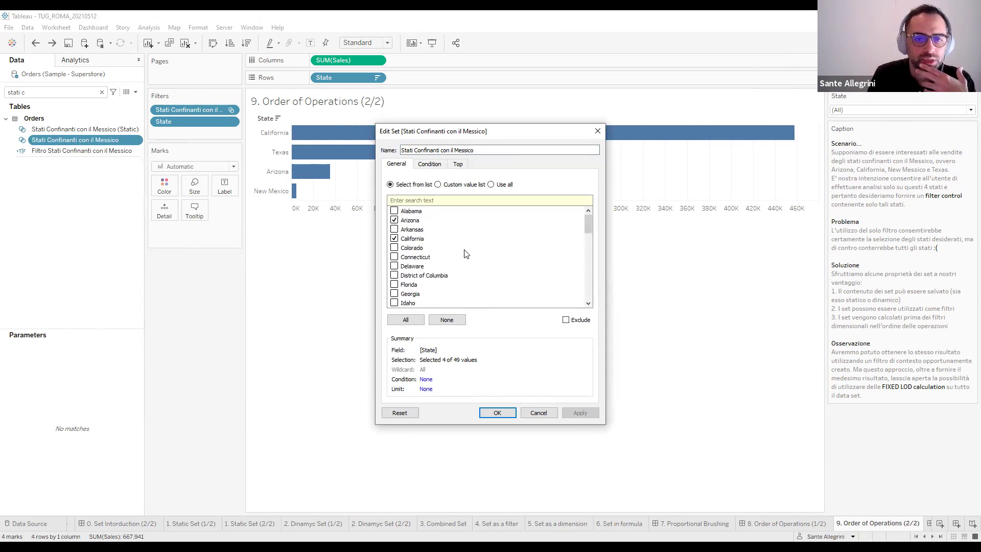
{"action": "left_click", "coordinate": [538, 412]}
{"action": "right_click", "coordinate": [185, 112]}
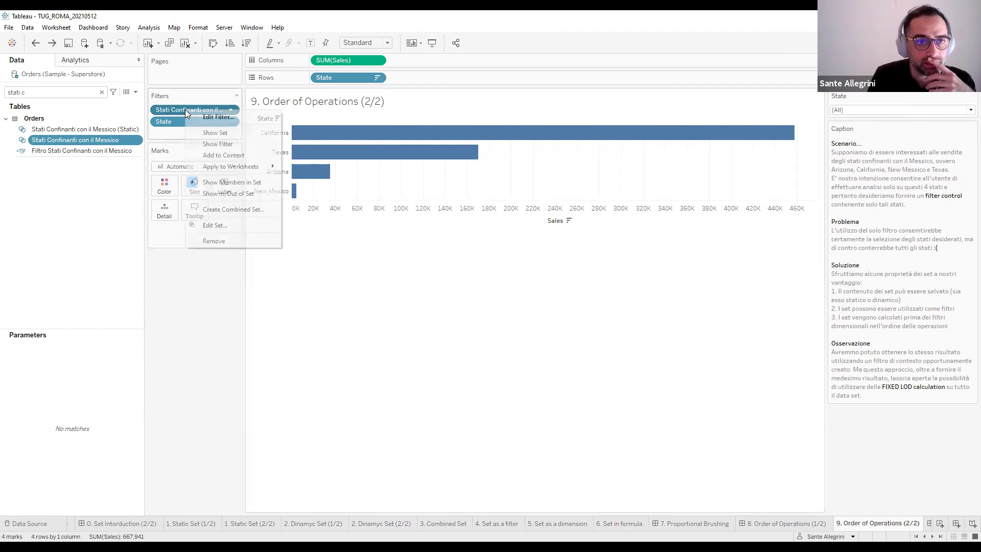
{"action": "left_click", "coordinate": [209, 328]}
{"action": "left_click", "coordinate": [856, 112]}
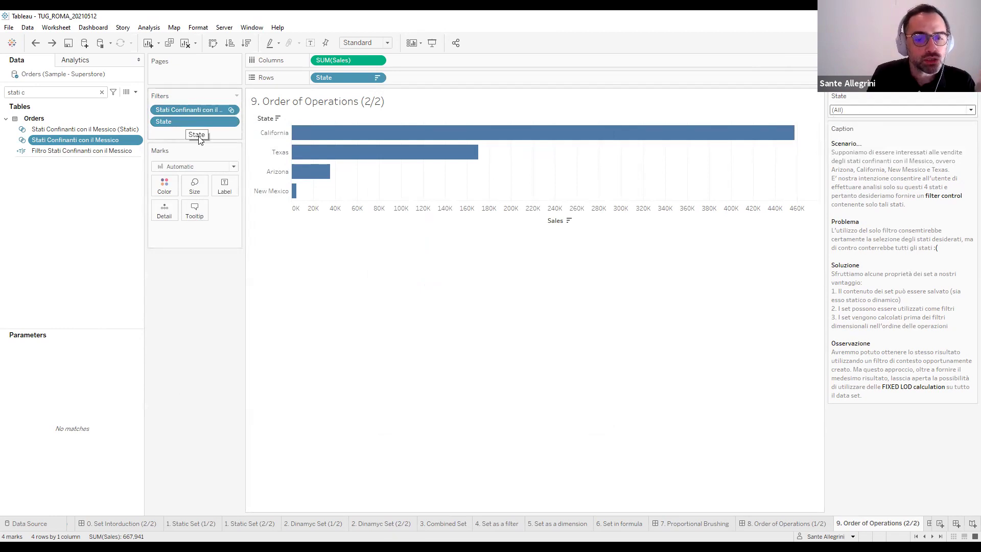
Examine the filter order diagram on the 8. Order of Operations (1/2) dashboard, hide it and return to sheet 9
{"action": "left_click", "coordinate": [779, 523]}
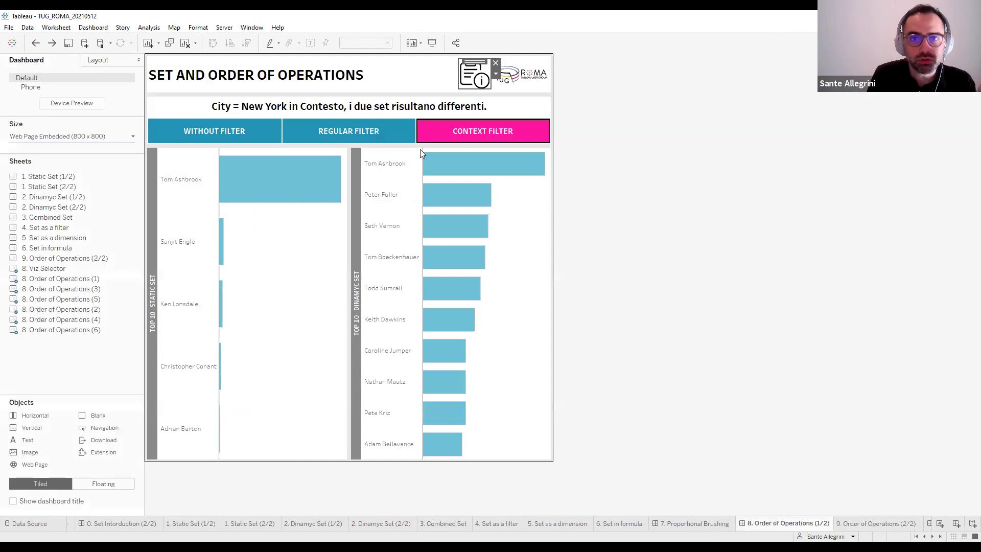
{"action": "left_click", "coordinate": [469, 77]}
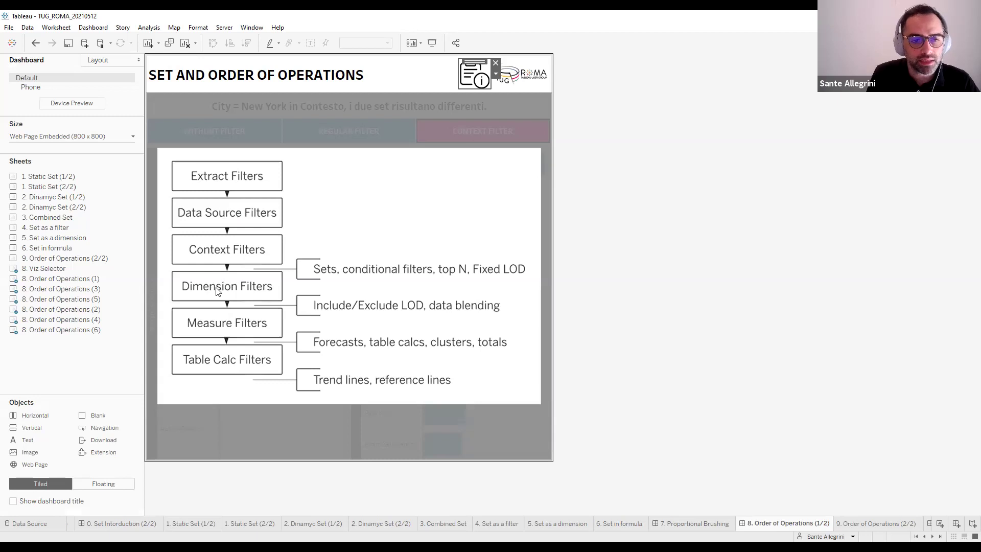
{"action": "left_click", "coordinate": [467, 81]}
{"action": "left_click", "coordinate": [859, 523]}
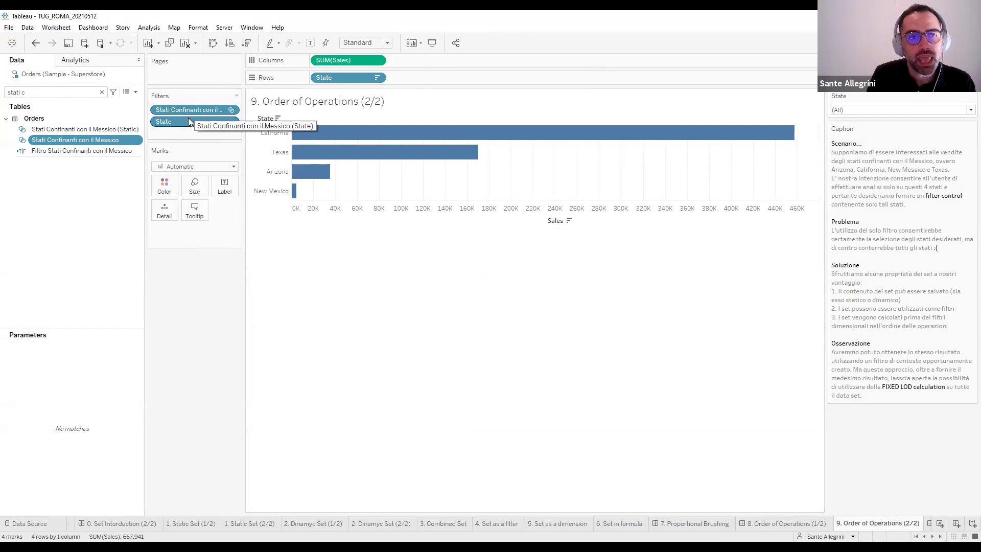
Exclude Arizona and California in the State filter, include both again and close the value list
{"action": "left_click", "coordinate": [897, 110]}
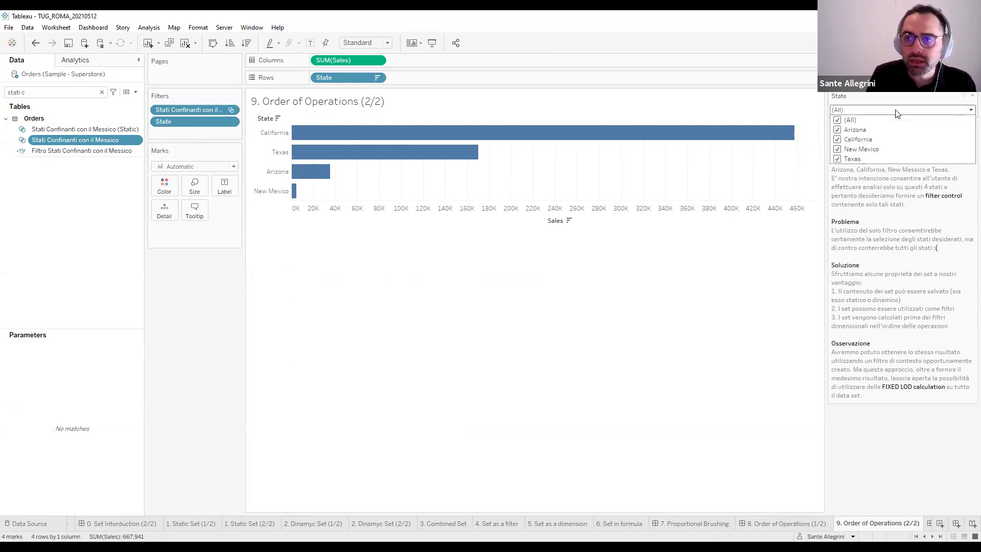
{"action": "left_click", "coordinate": [838, 131]}
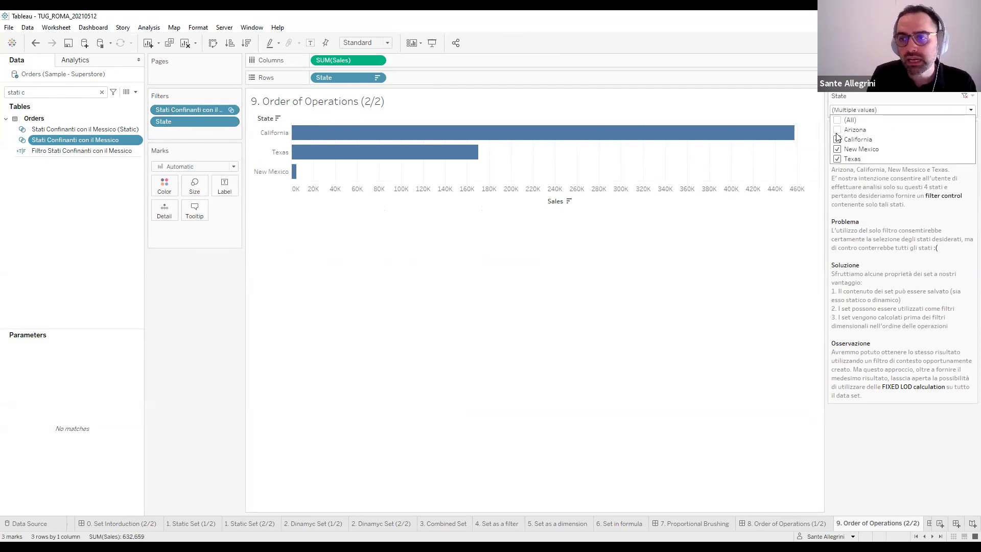
{"action": "left_click", "coordinate": [838, 140]}
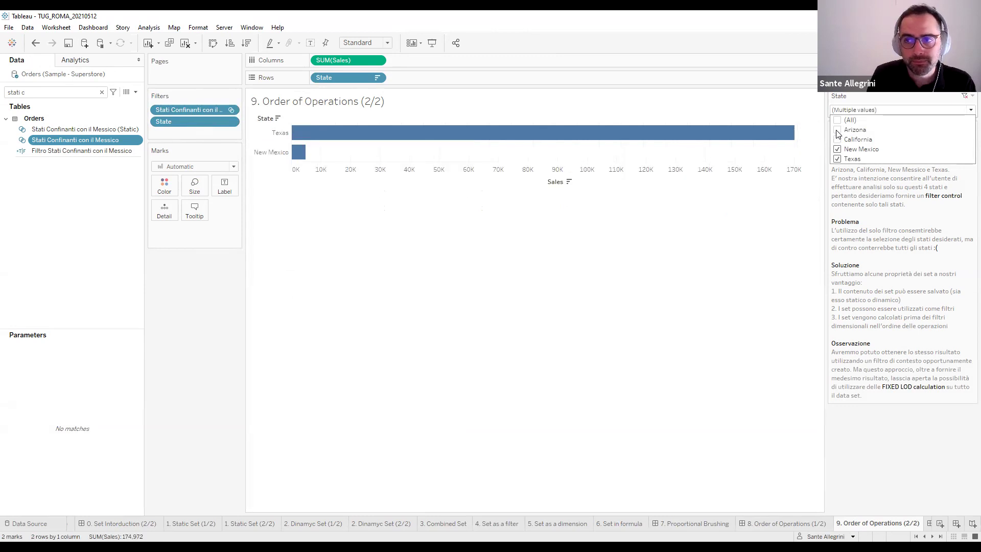
{"action": "left_click", "coordinate": [838, 131]}
{"action": "left_click", "coordinate": [837, 140]}
{"action": "left_click", "coordinate": [664, 358]}
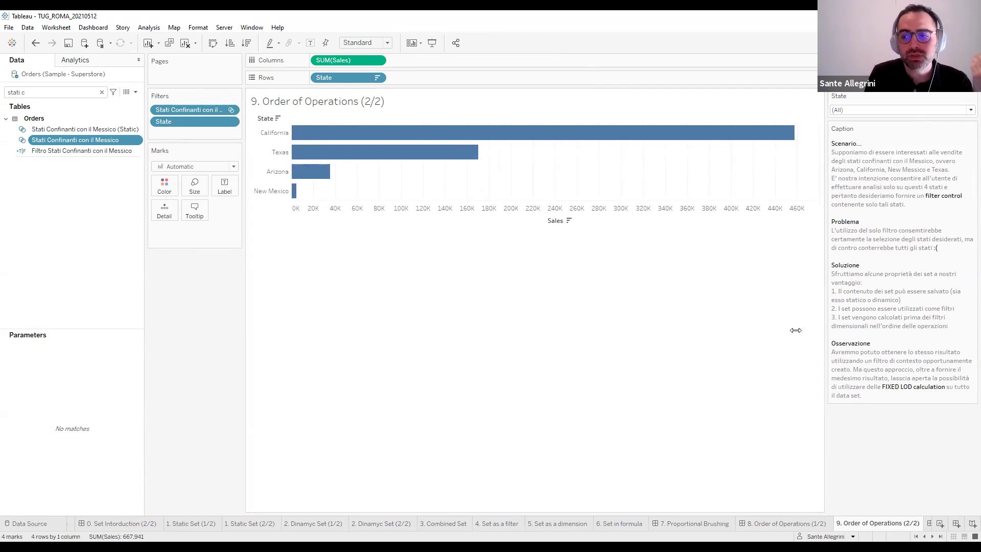
Search the fields for "filtro" and examine the formula of the Filtro Stati Confinanti con il Messico calculated field
{"action": "left_click", "coordinate": [101, 93]}
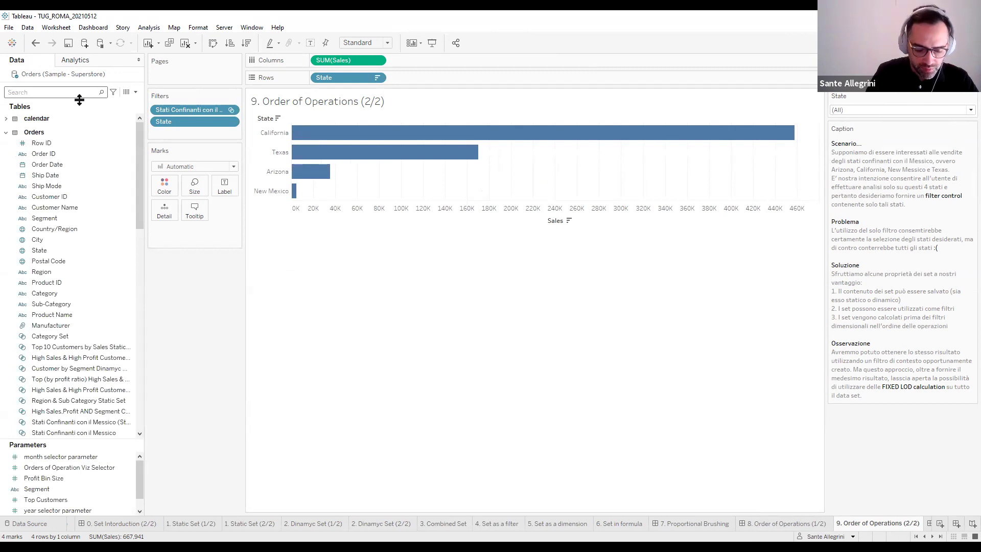
{"action": "left_click", "coordinate": [83, 128]}
{"action": "right_click", "coordinate": [83, 128]}
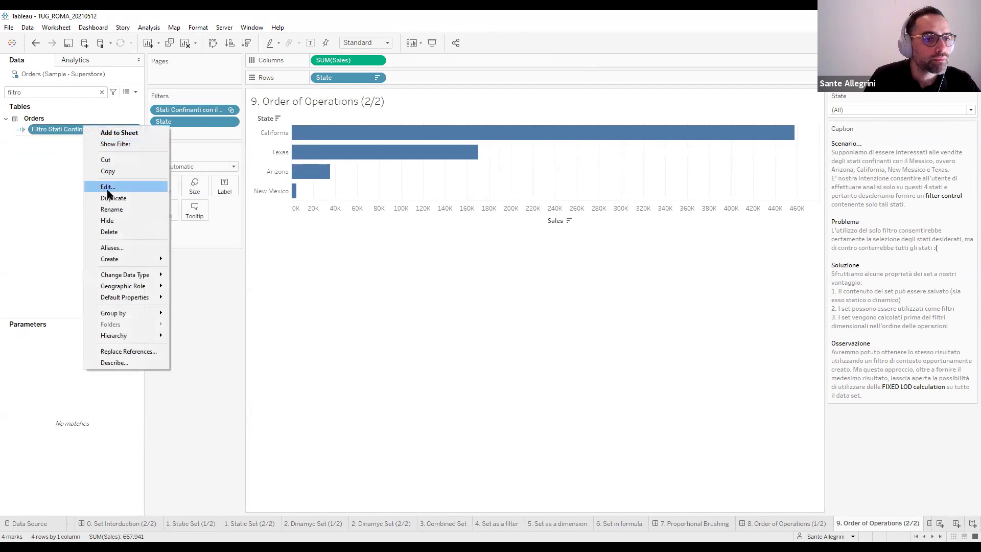
{"action": "left_click", "coordinate": [108, 187]}
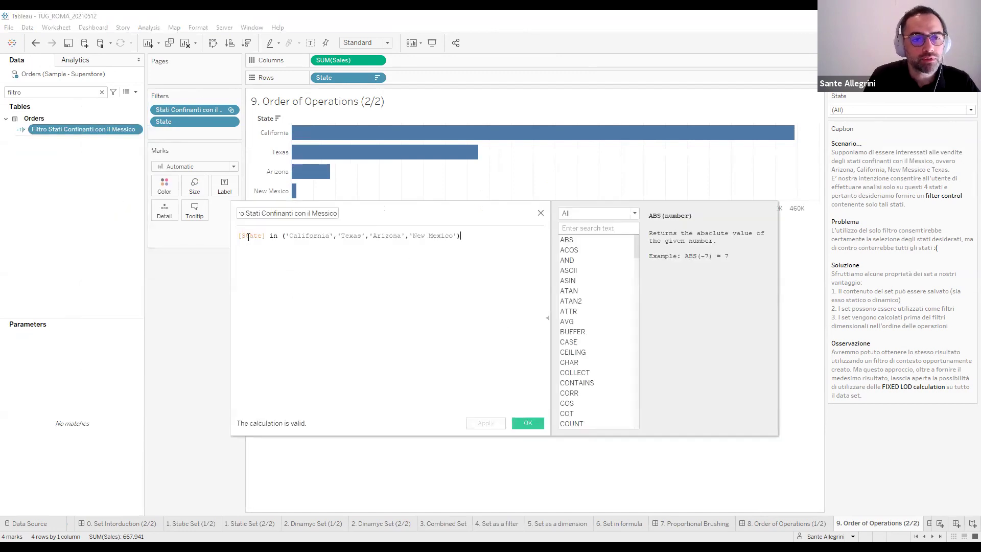
{"action": "left_click_drag", "start_coordinate": [471, 235], "coordinate": [203, 219]}
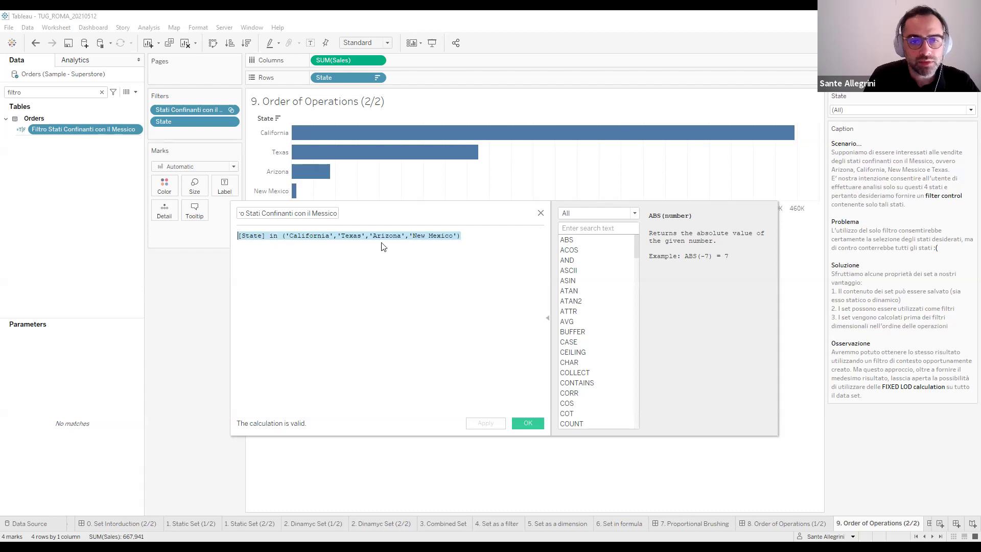
{"action": "left_click", "coordinate": [540, 213]}
Filter the sheet by Filtro Stati Confinanti con il Messico set to True and remove the set from the filters
{"action": "left_click_drag", "start_coordinate": [91, 127], "coordinate": [191, 109]}
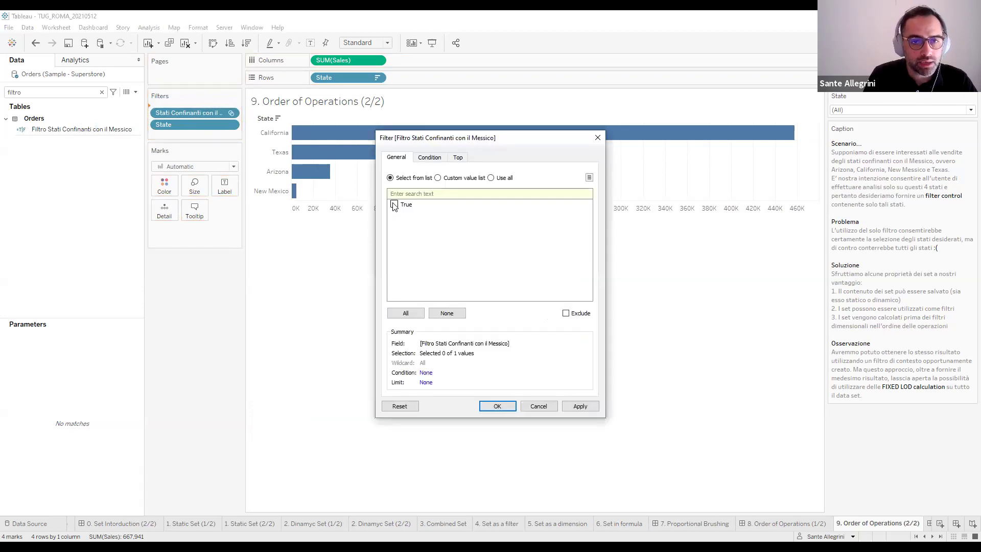
{"action": "left_click", "coordinate": [578, 407]}
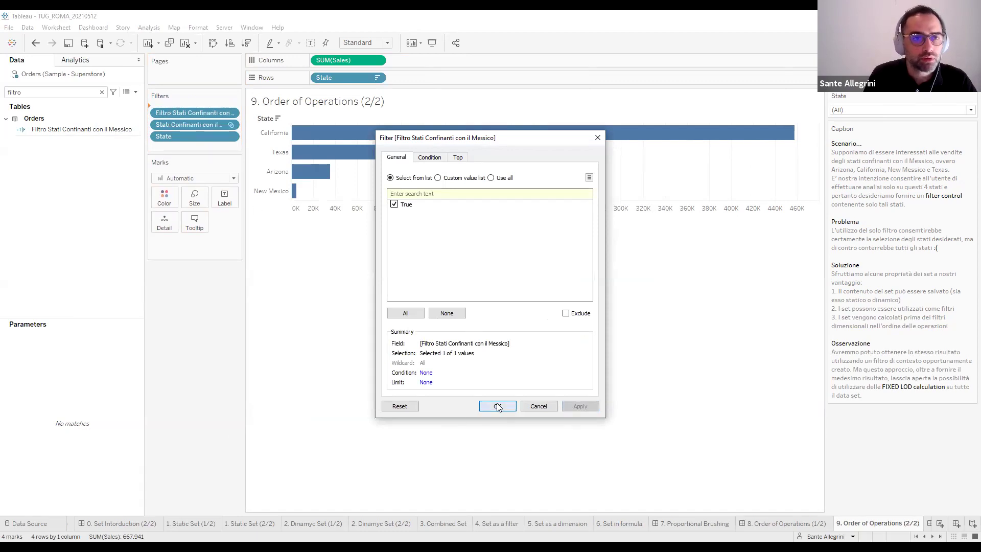
{"action": "left_click", "coordinate": [497, 407]}
{"action": "left_click", "coordinate": [231, 121]}
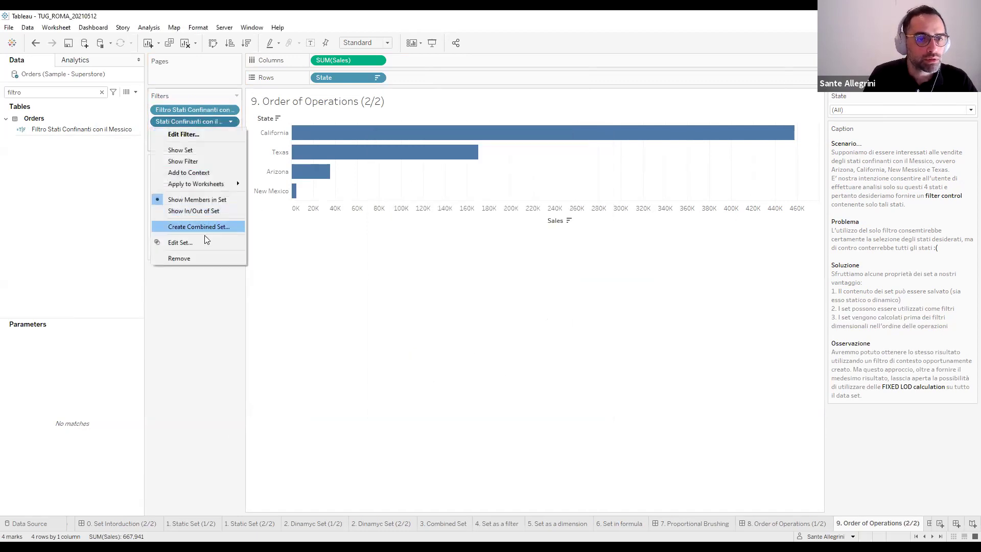
{"action": "left_click", "coordinate": [192, 260]}
Add the Filtro Stati Confinanti con il Messico filter to context and check the values offered by the State filter
{"action": "right_click", "coordinate": [216, 106]}
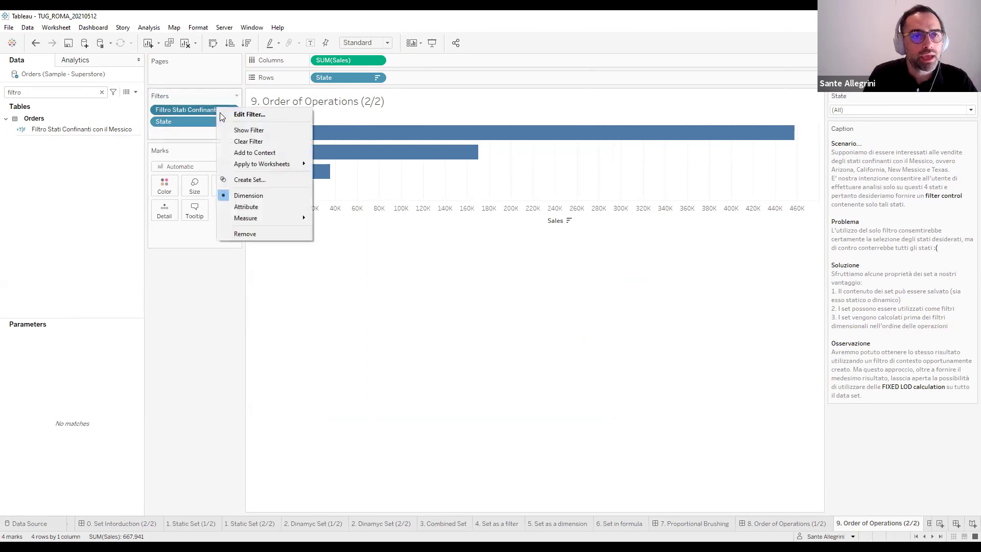
{"action": "left_click", "coordinate": [254, 153]}
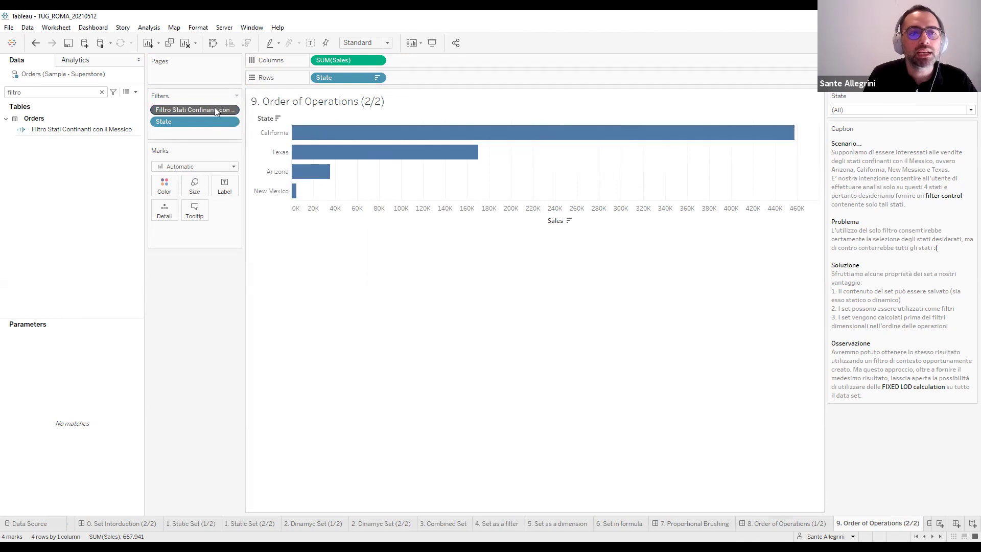
{"action": "left_click", "coordinate": [869, 111]}
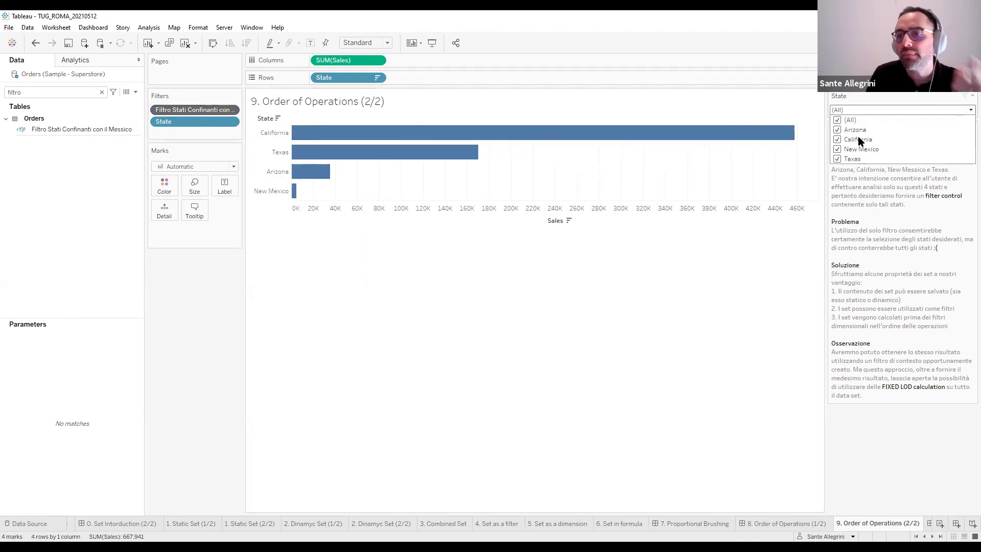
{"action": "left_click", "coordinate": [641, 338]}
Undo the context setting, the set filter's removal and the addition of the calculated filter
{"action": "left_click", "coordinate": [36, 44]}
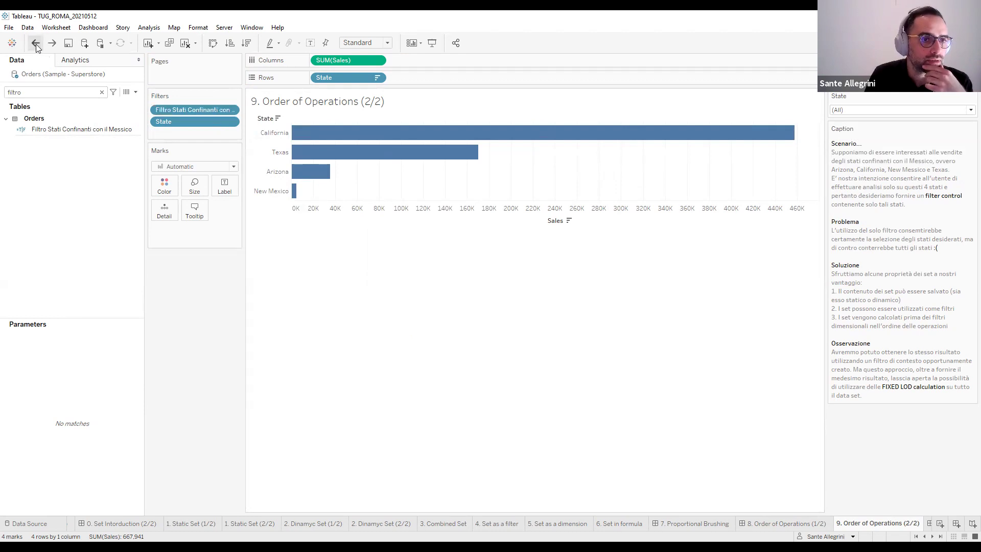
{"action": "left_click", "coordinate": [36, 44]}
{"action": "left_click", "coordinate": [36, 44]}
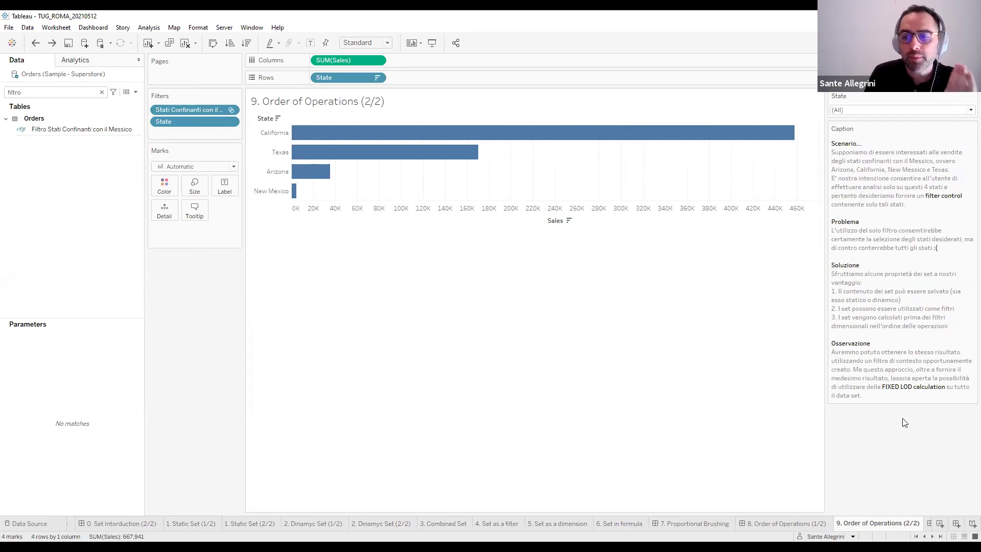
Check the values offered by the State filter with the set filter in place, and inspect the California bar
{"action": "mouse_move", "coordinate": [414, 135]}
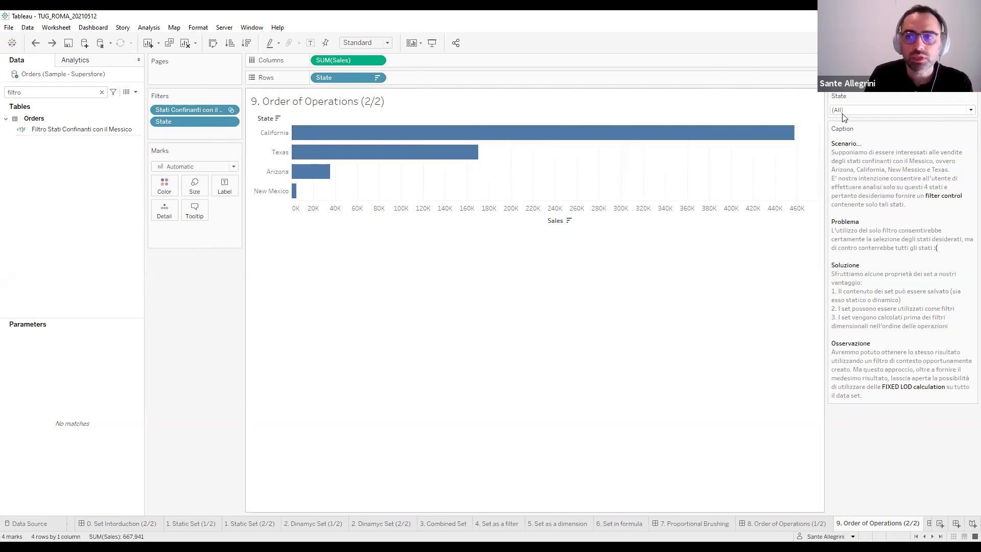
{"action": "left_click", "coordinate": [899, 112]}
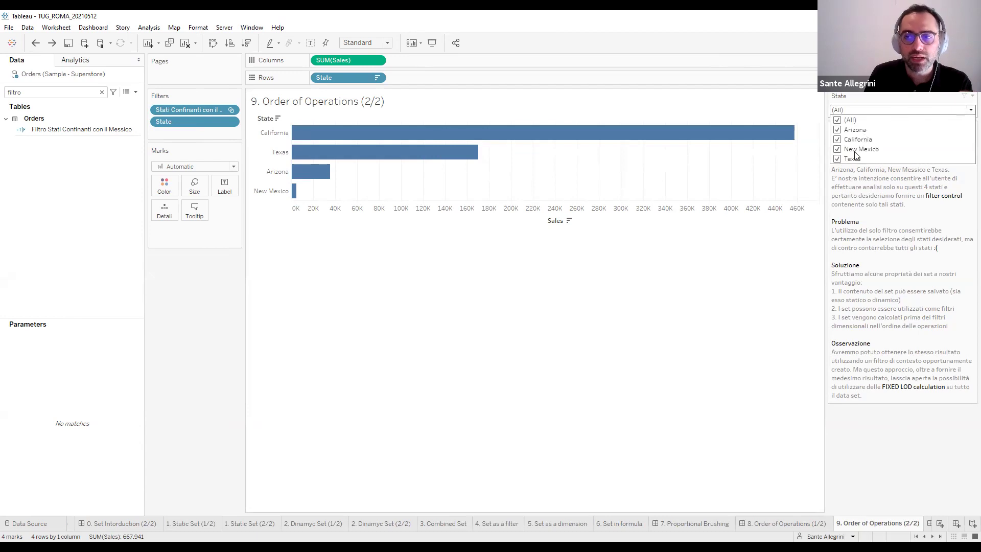
{"action": "left_click", "coordinate": [713, 293]}
{"action": "mouse_move", "coordinate": [470, 136]}
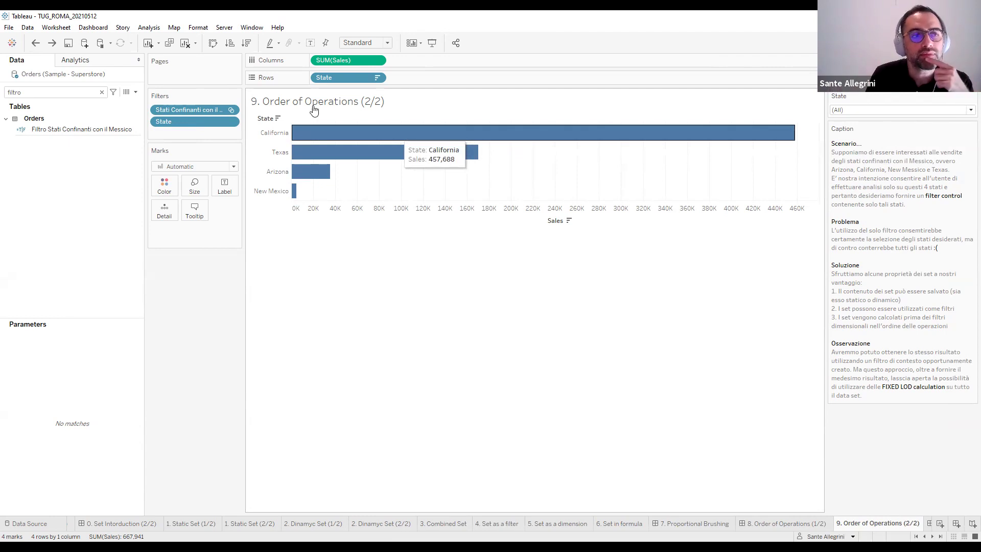
{"action": "left_click", "coordinate": [86, 131]}
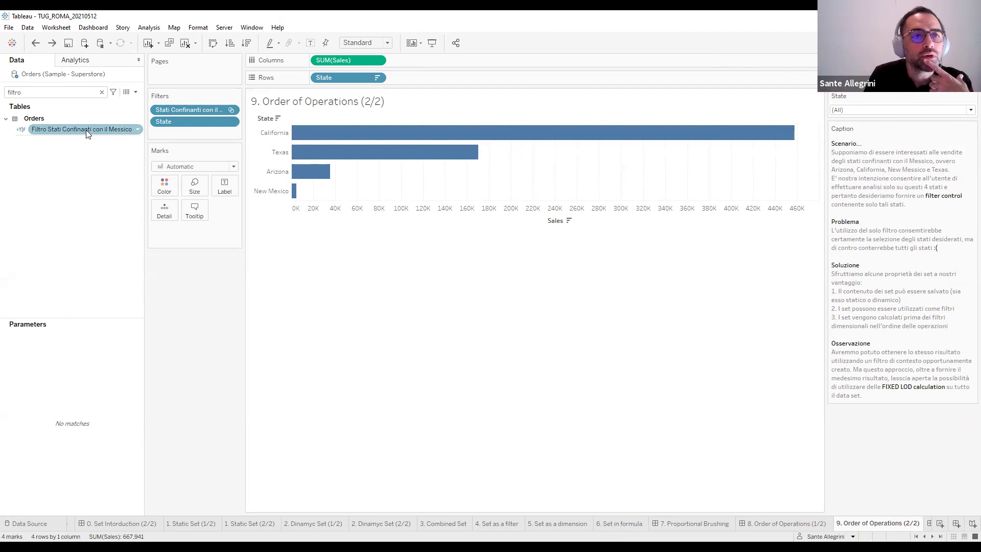
{"action": "left_click_drag", "start_coordinate": [86, 132], "coordinate": [587, 414]}
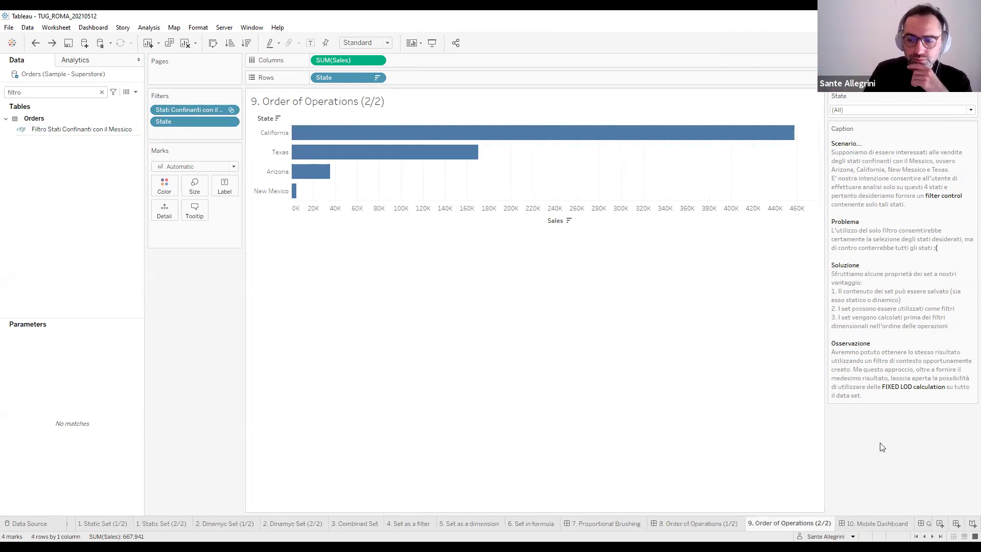
Open the 10. Mobile Dashboard and show it in presentation mode
{"action": "left_click", "coordinate": [877, 523]}
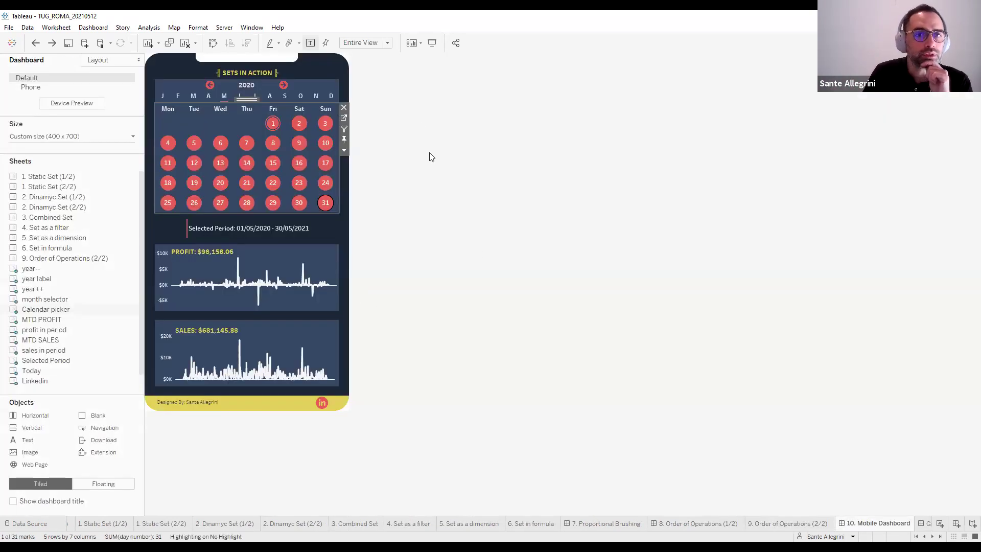
{"action": "left_click", "coordinate": [432, 42]}
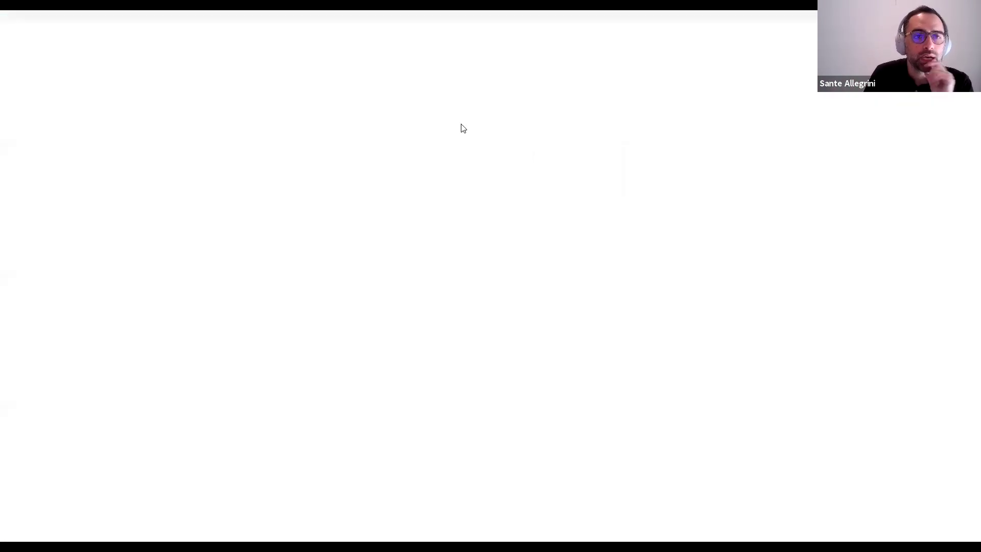
Clear the calendar picker's current selection and select the period from 01/01/2020 to 30/04/2020
{"action": "left_click", "coordinate": [517, 161]}
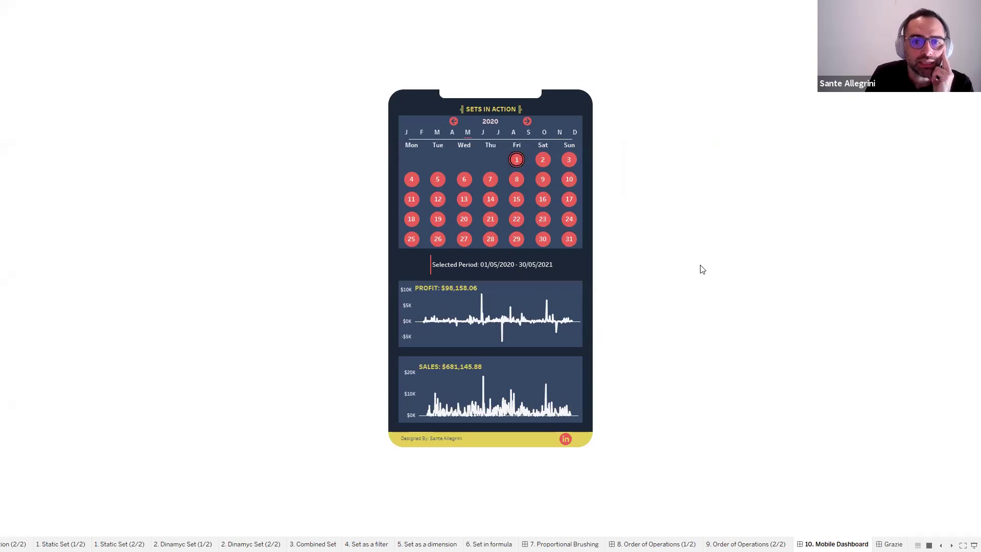
{"action": "left_click", "coordinate": [517, 169]}
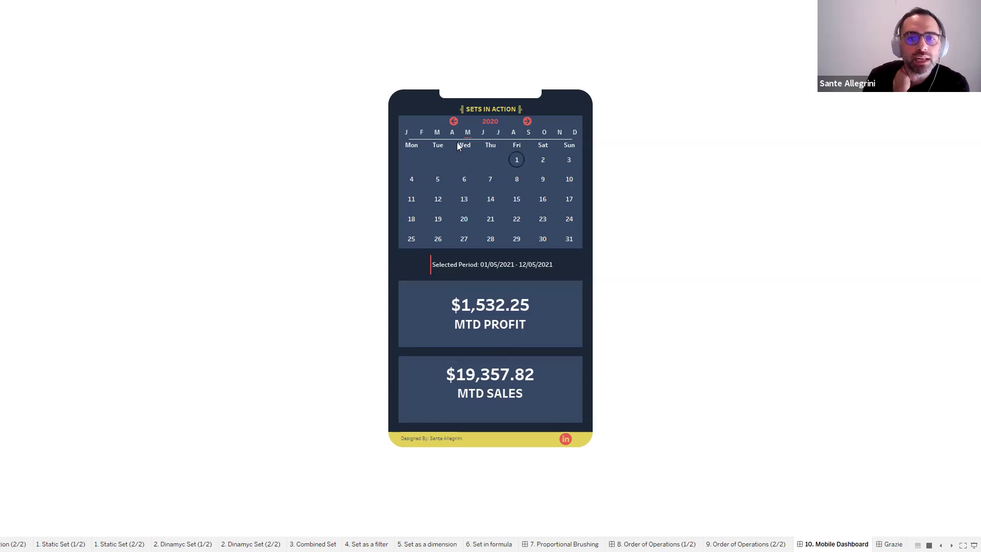
{"action": "left_click", "coordinate": [406, 133]}
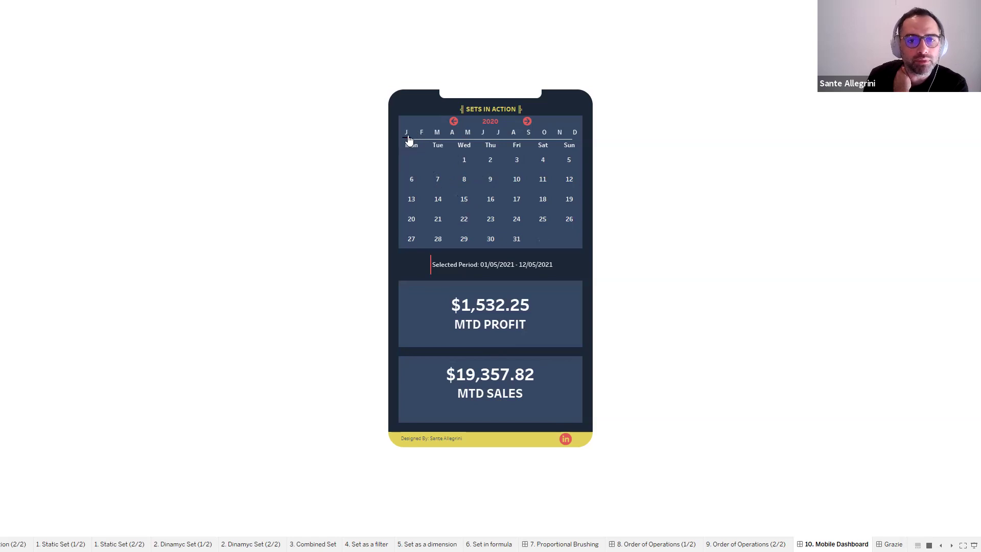
{"action": "left_click", "coordinate": [460, 155]}
{"action": "left_click", "coordinate": [452, 134]}
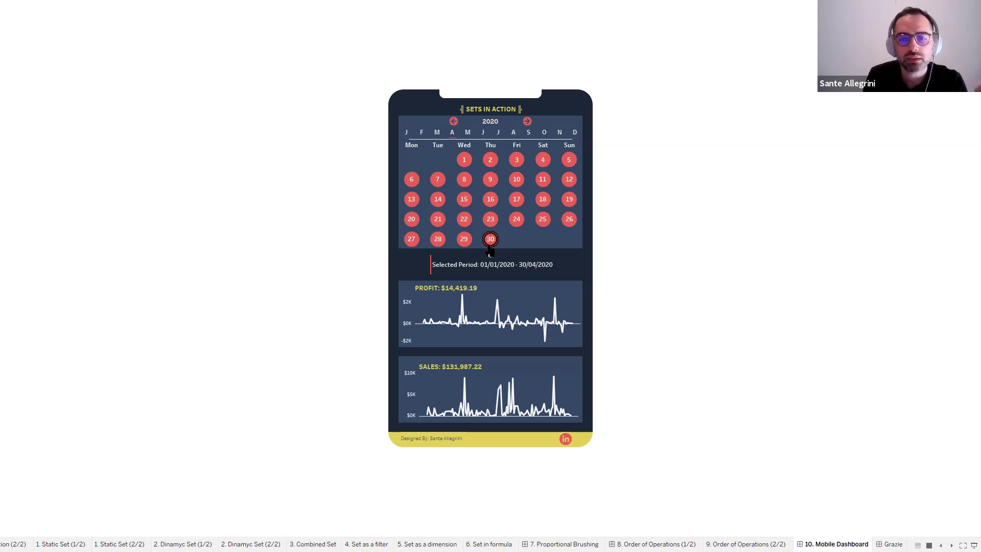
Reset the selected period and pick 1 April 2020 in the calendar as the start of a new one
{"action": "left_click", "coordinate": [482, 291]}
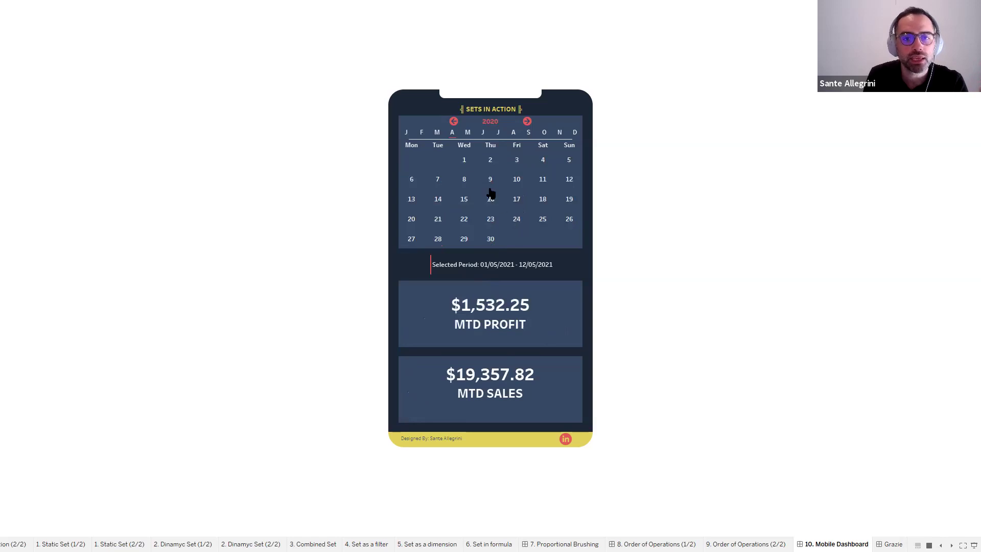
{"action": "left_click", "coordinate": [463, 163]}
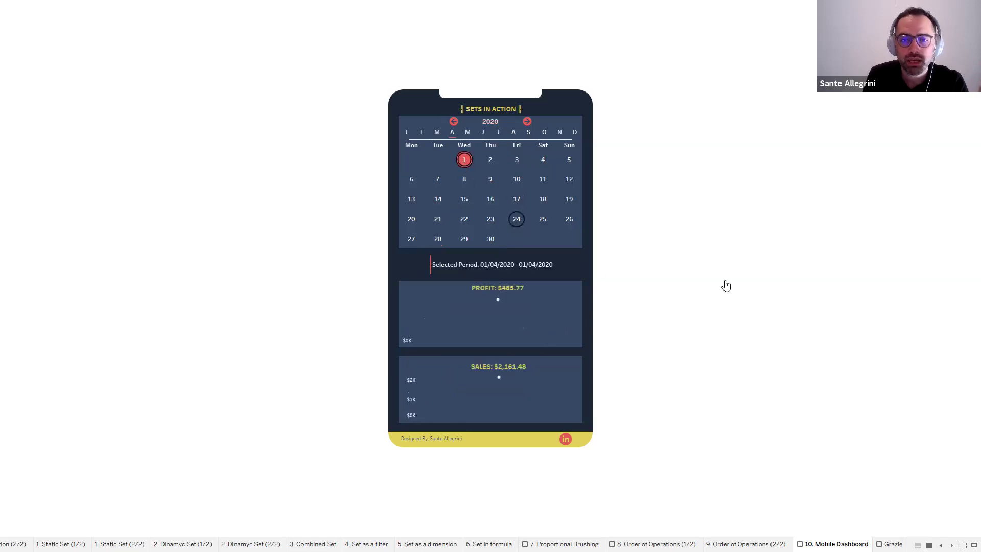